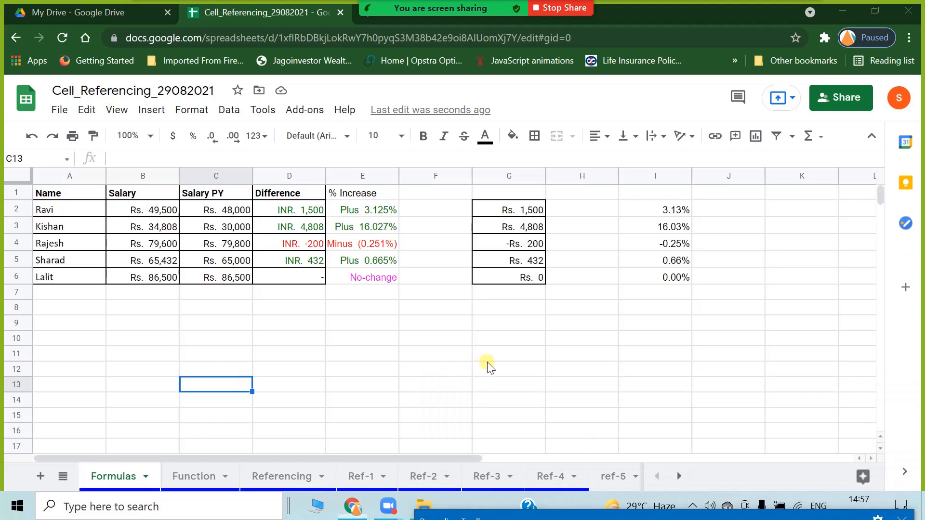
click(488, 360)
click(539, 322)
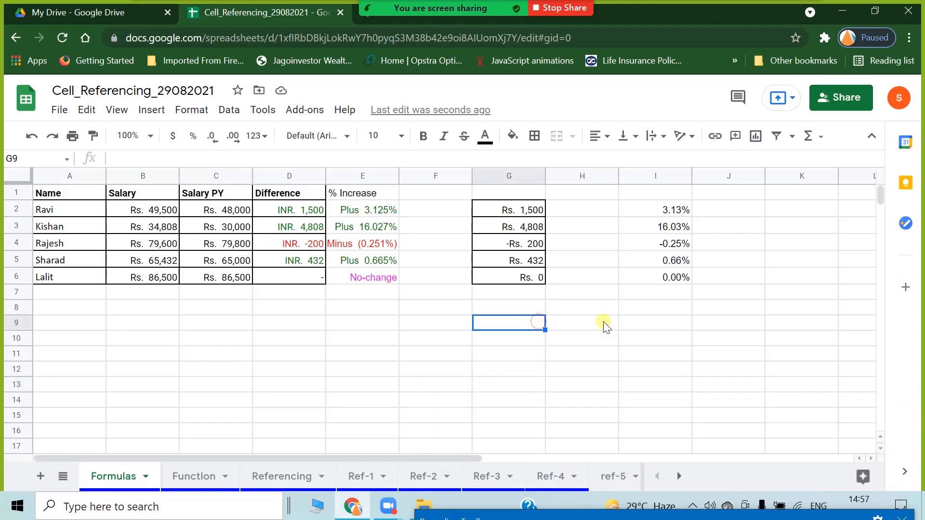
click(643, 294)
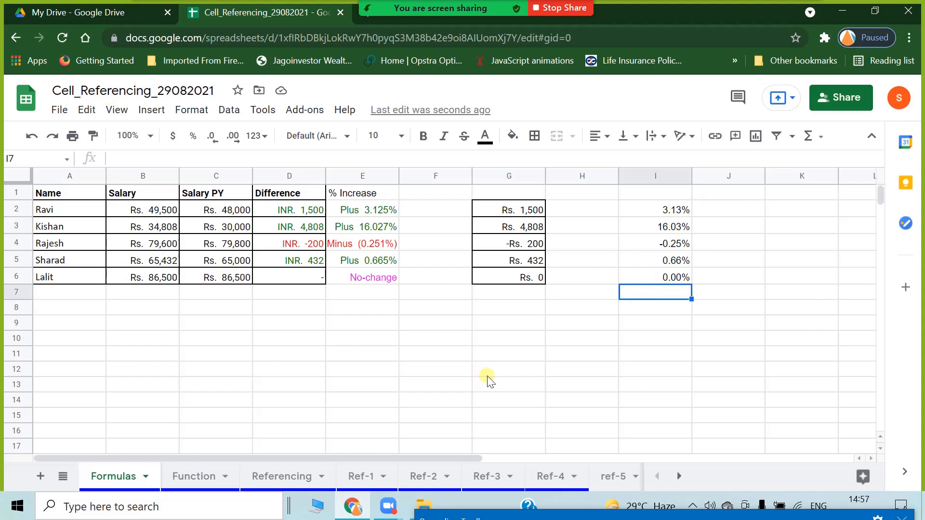
mouse_move(695, 416)
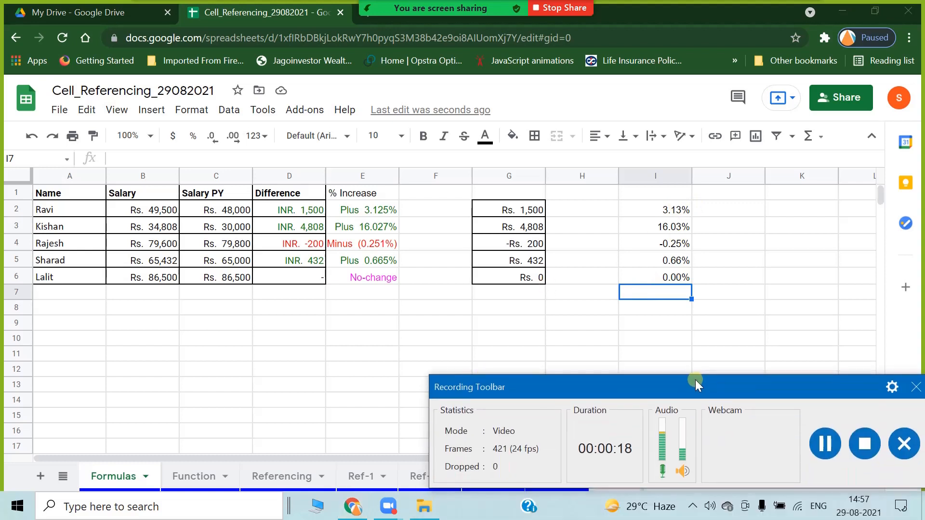
drag(695, 380, 730, 496)
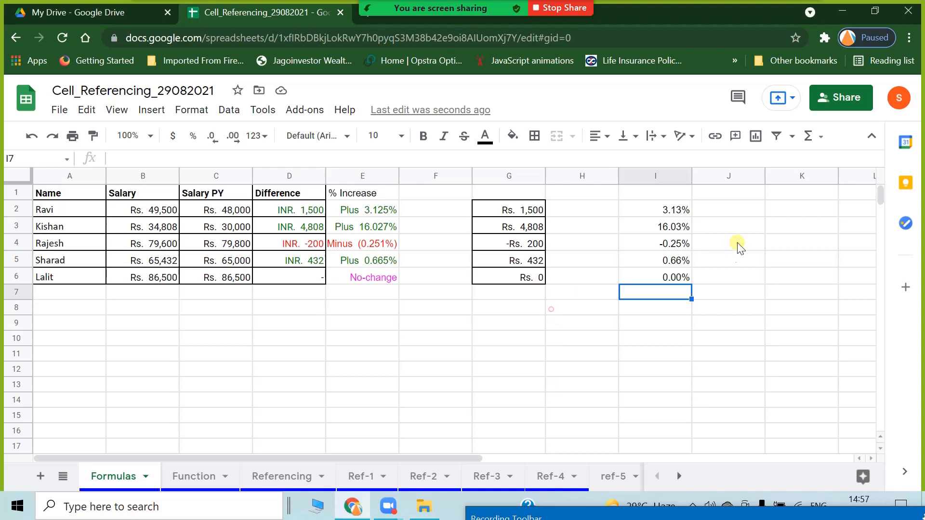
click(554, 309)
Step: Open the custom number formats for the percentages in I2:I6 and look through the available formats
drag(656, 211, 661, 281)
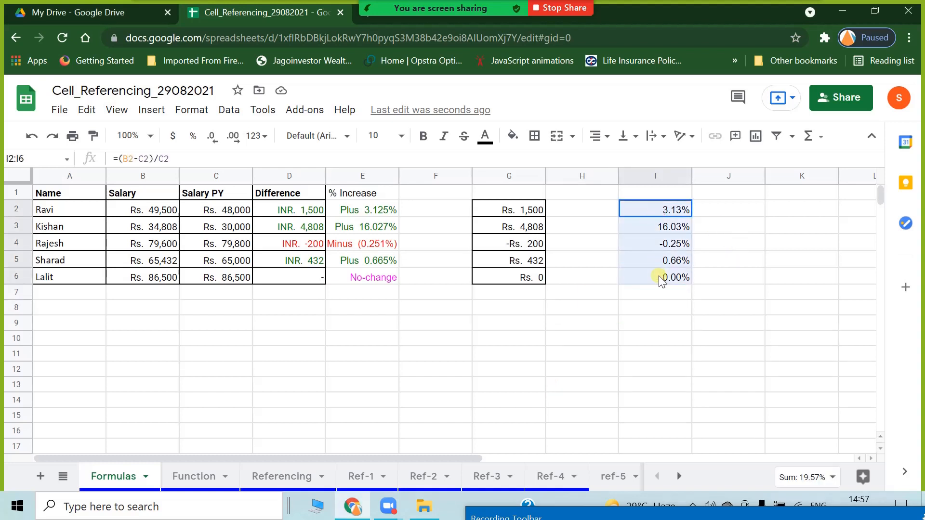
click(190, 110)
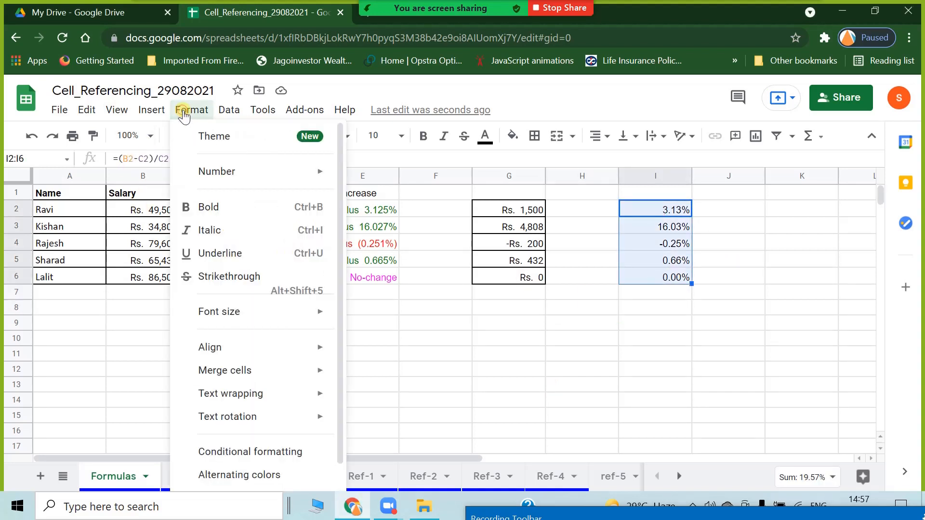
mouse_move(217, 173)
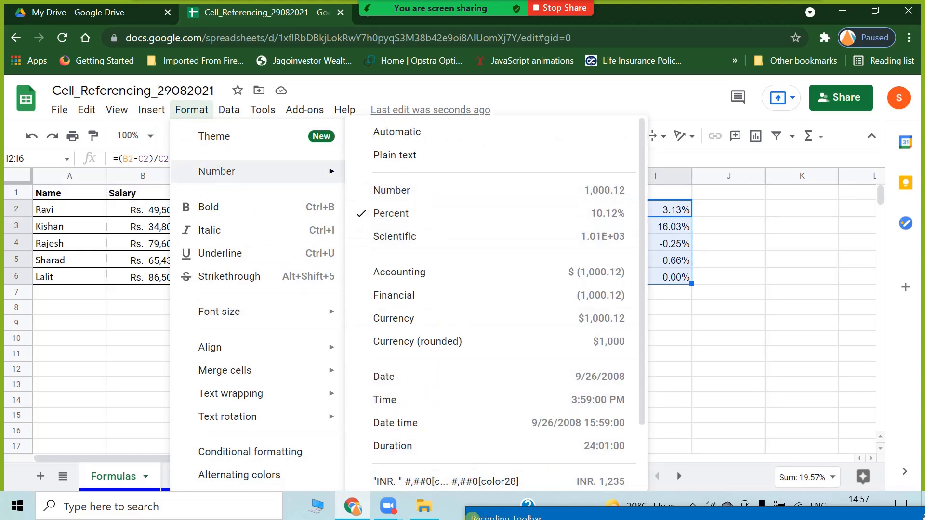
scroll(558, 487, down, 2)
mouse_move(520, 478)
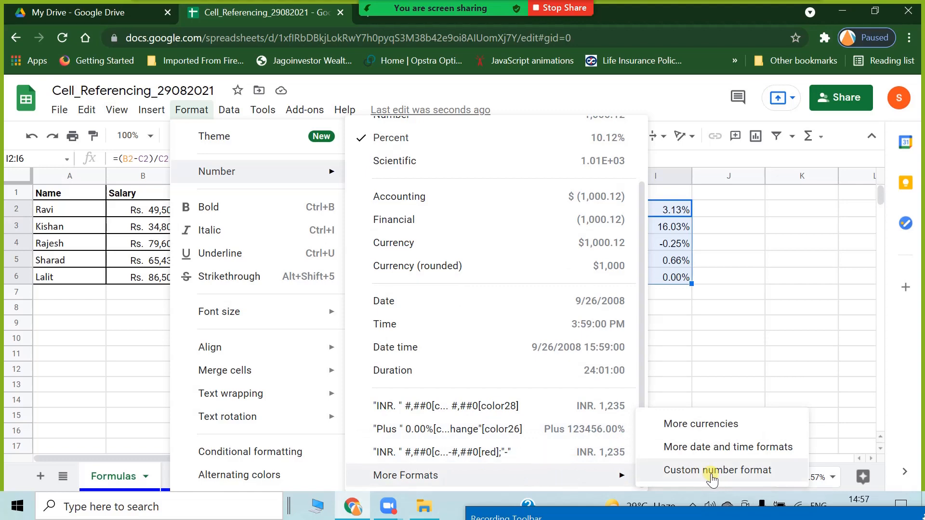
click(711, 473)
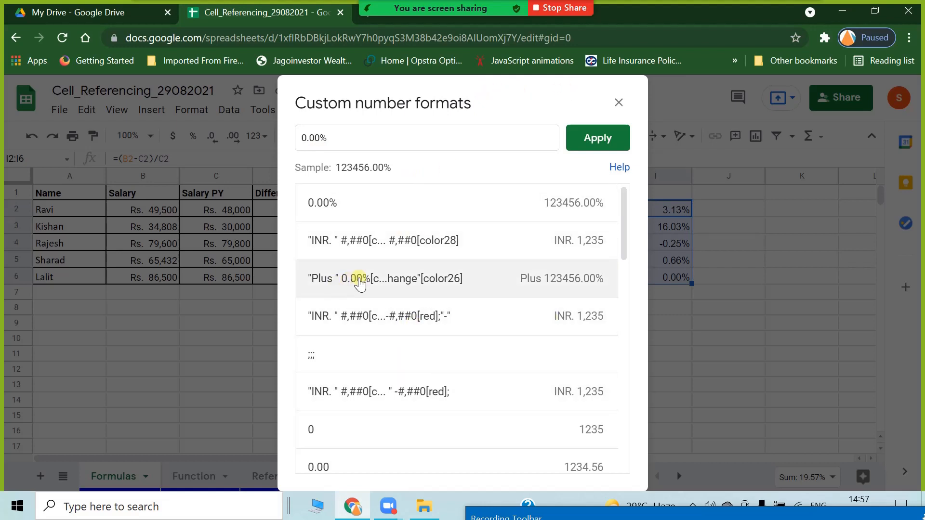
scroll(403, 347, down, 4)
scroll(396, 363, down, 6)
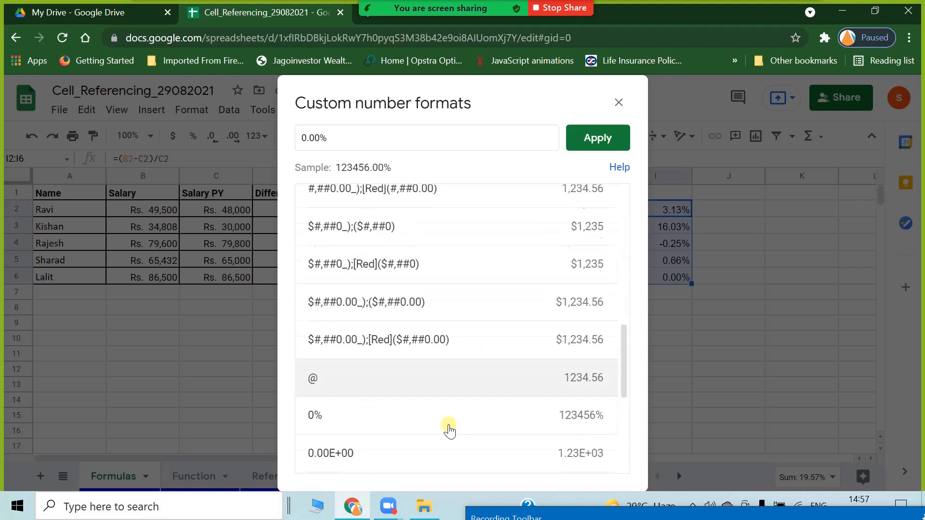
scroll(449, 436, up, 10)
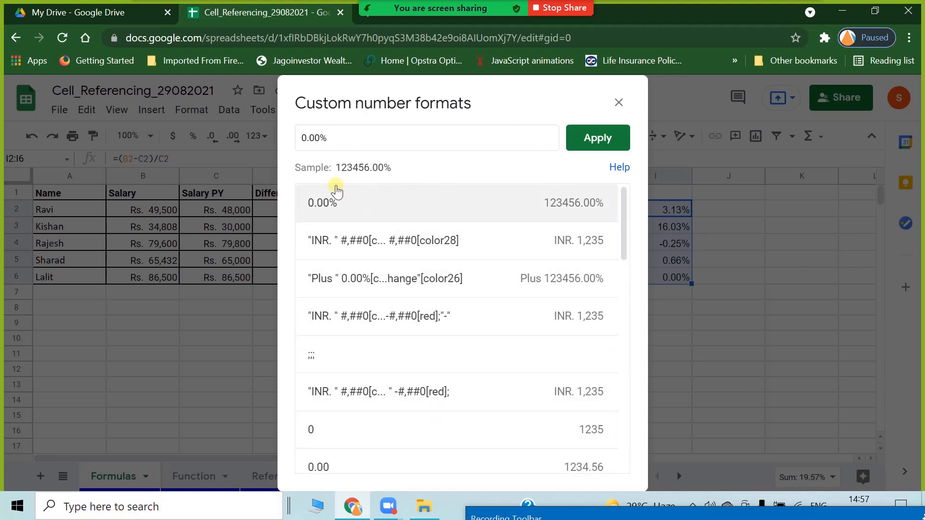
Step: Apply the custom number format 0.00%[green] to the percentages in I2:I6
click(303, 136)
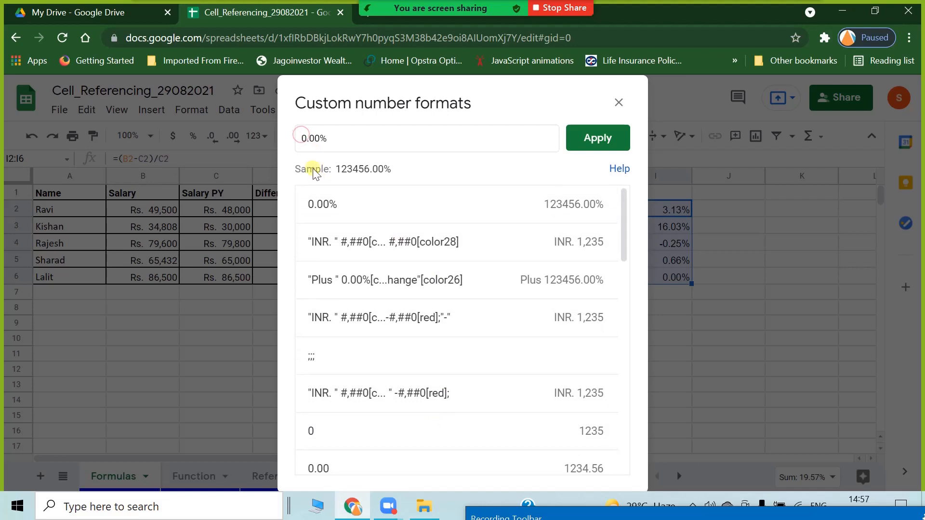
text(")
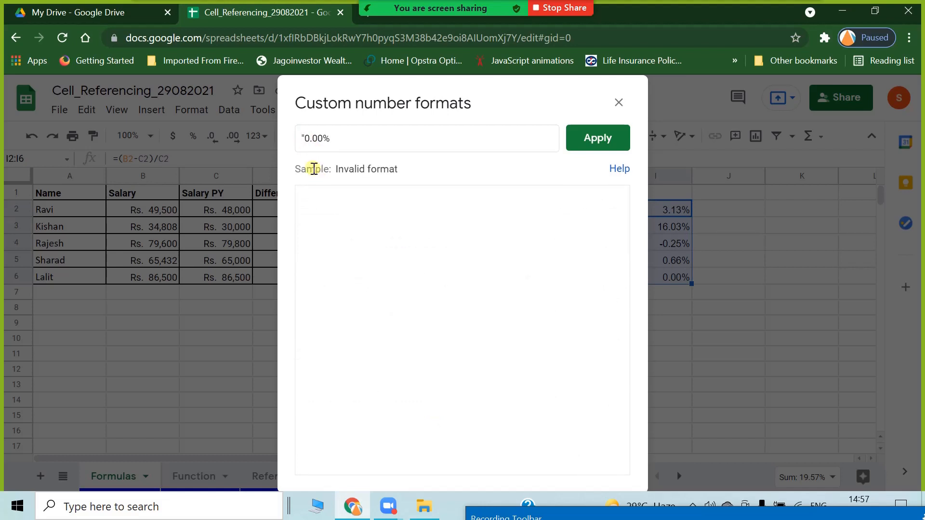
key(BackSpace)
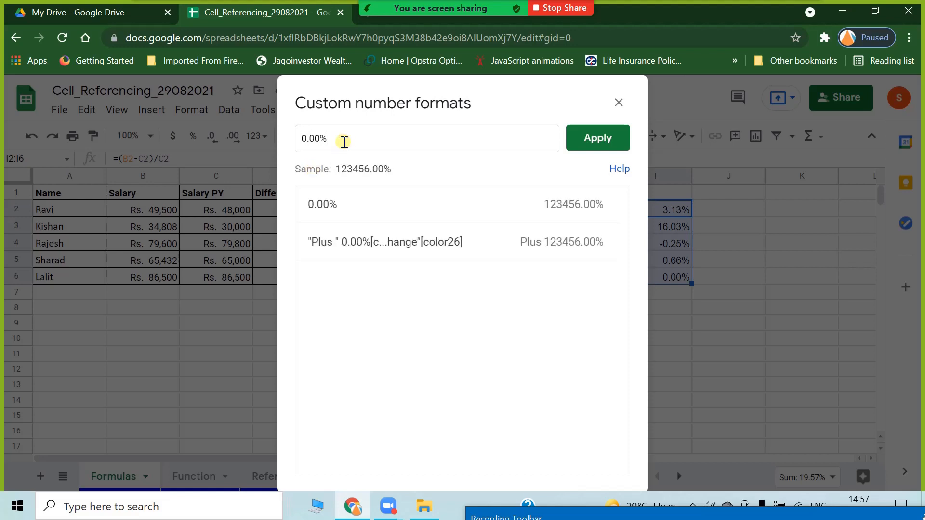
text([gr)
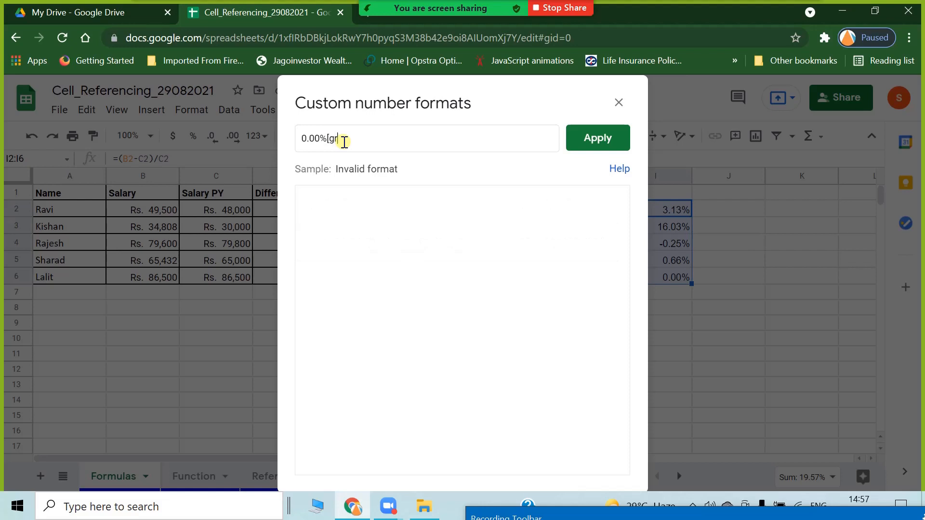
text(een])
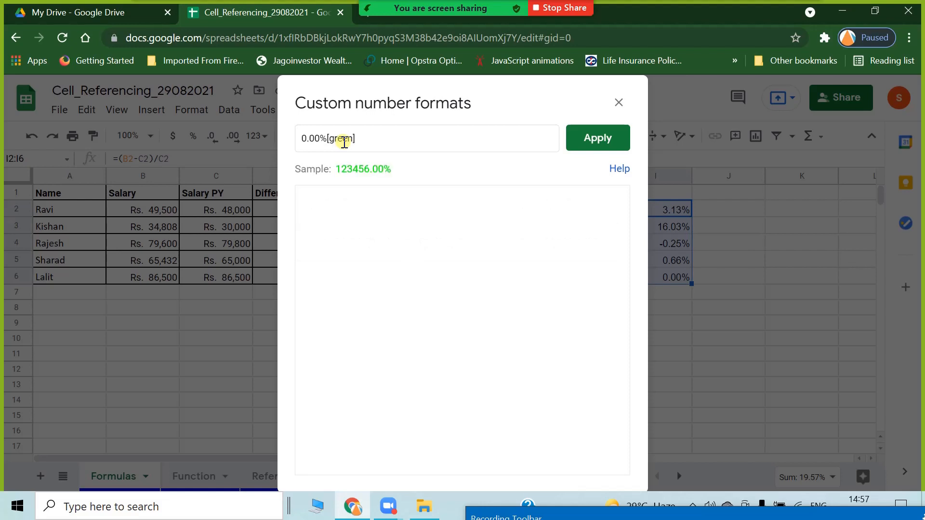
click(615, 139)
click(650, 366)
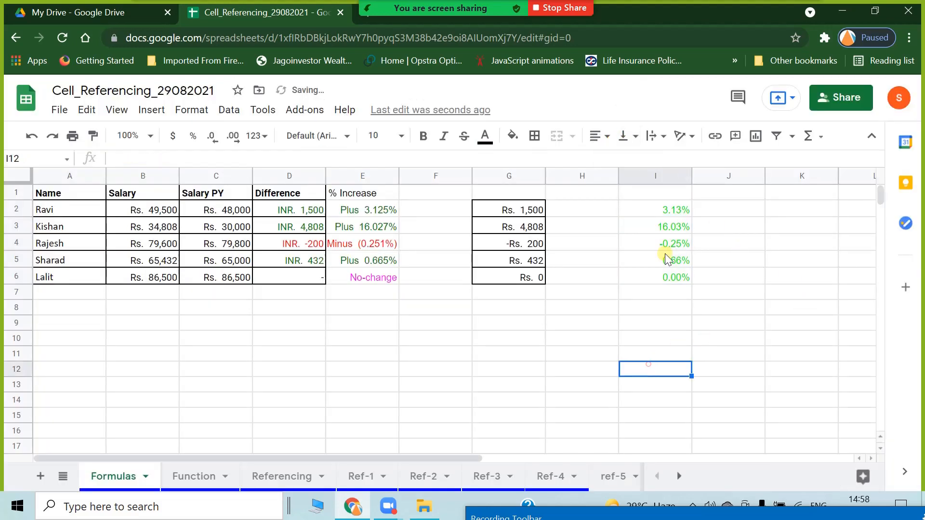
Step: Reopen the custom number format of I2:I6 and add a negative section after a semicolon by duplicating 0.00%[green]
drag(674, 214, 675, 278)
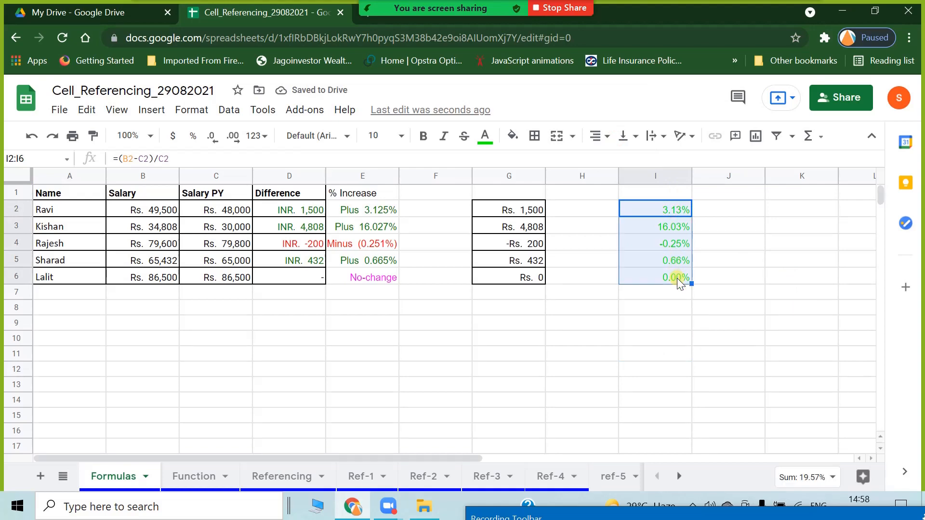
right_click(675, 279)
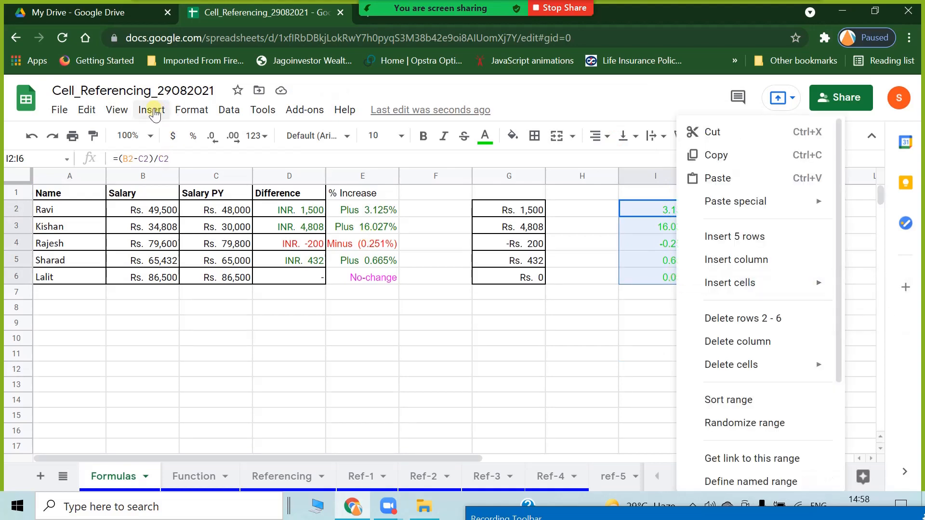
click(153, 112)
click(193, 111)
click(193, 111)
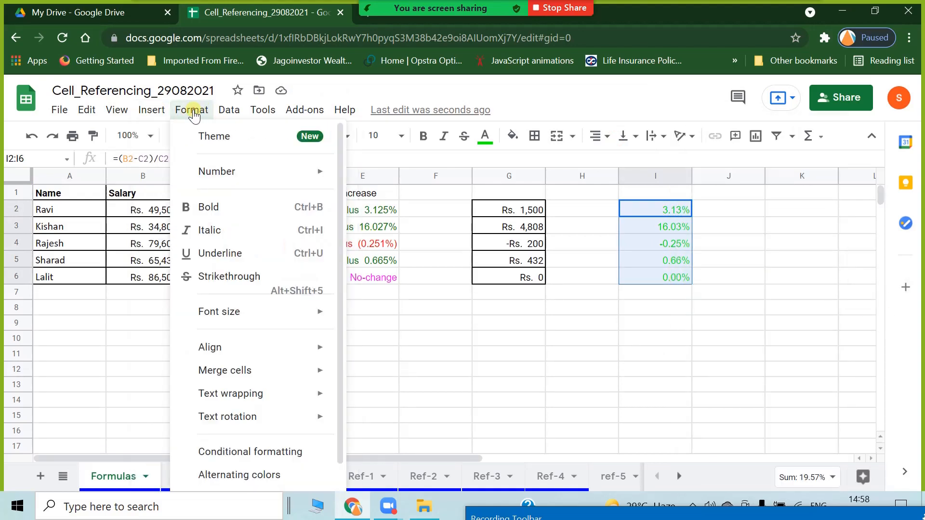
mouse_move(312, 176)
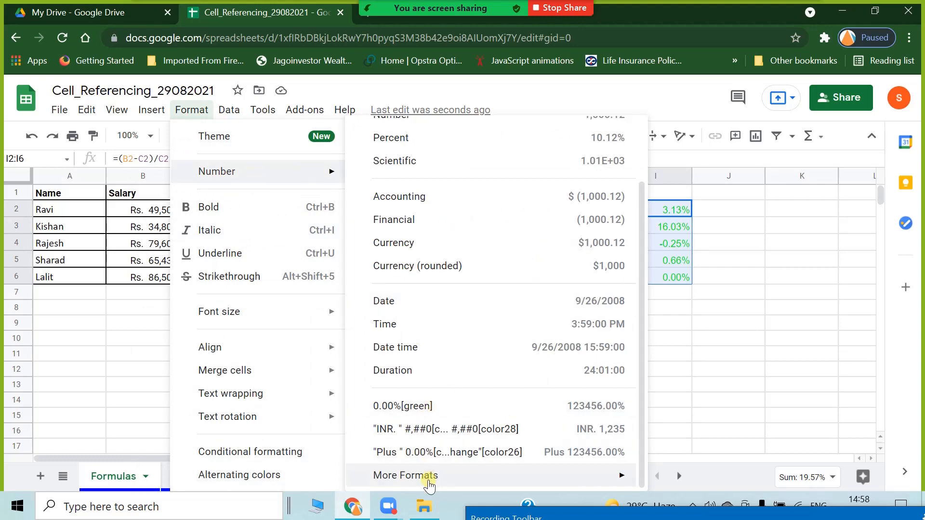
mouse_move(423, 475)
click(765, 472)
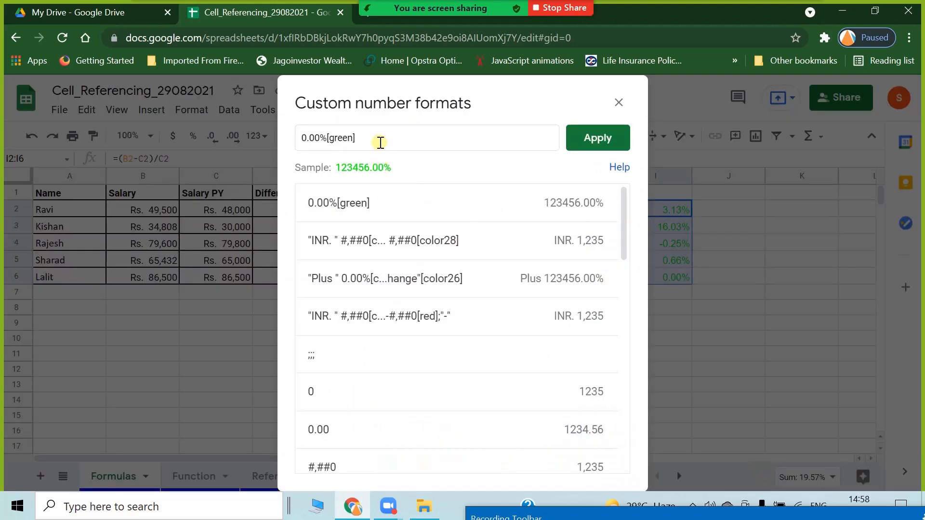
text(;)
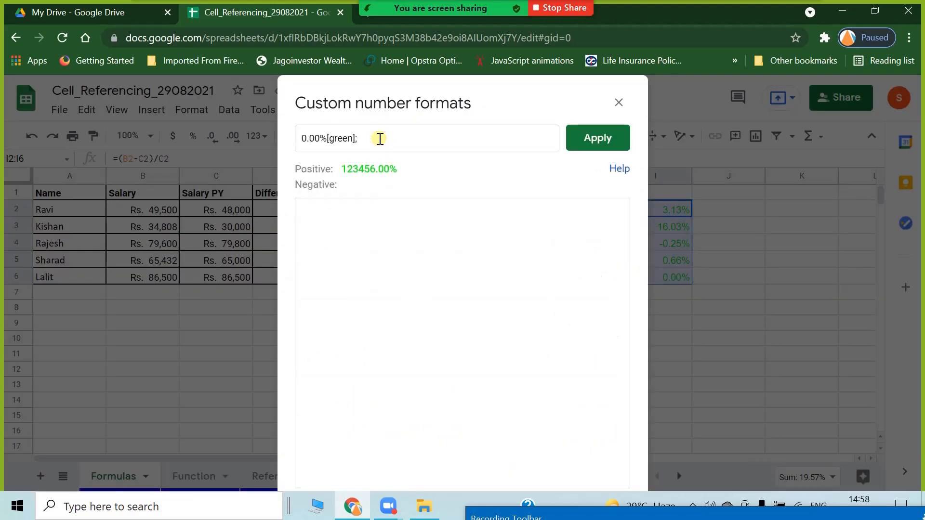
triple_click(356, 139)
key(ctrl+c)
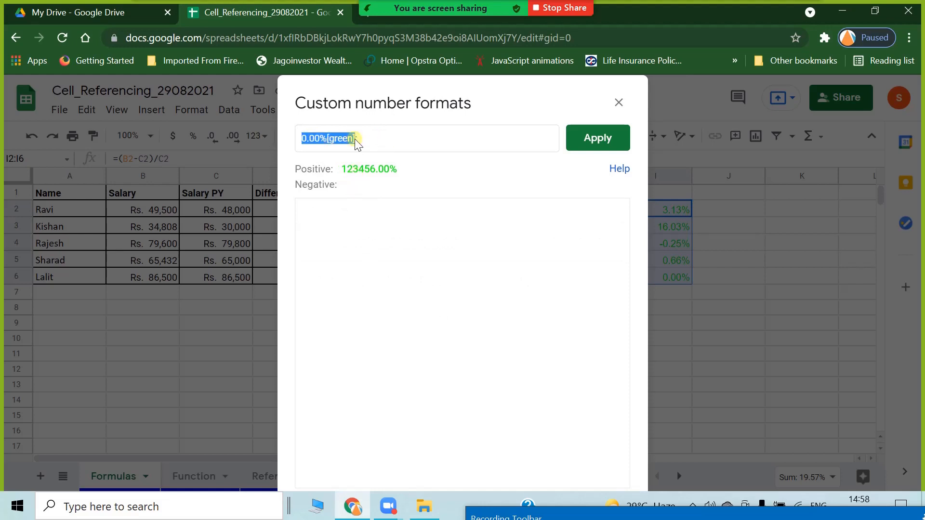
click(430, 141)
key(ctrl+v)
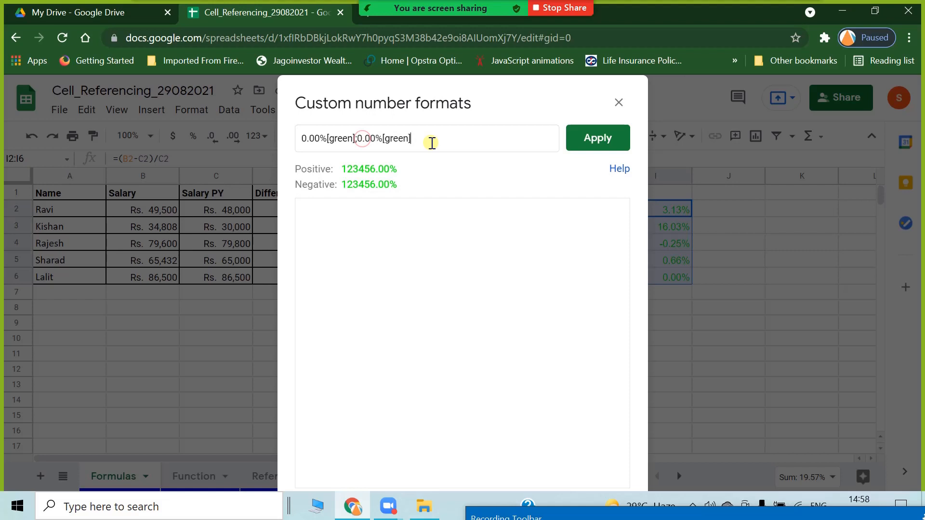
Step: Change the negative section to (0.00%)[red], add an empty zero section, and apply 0.00%[green];(0.00%)[red]; to I2:I6
click(358, 140)
text(()
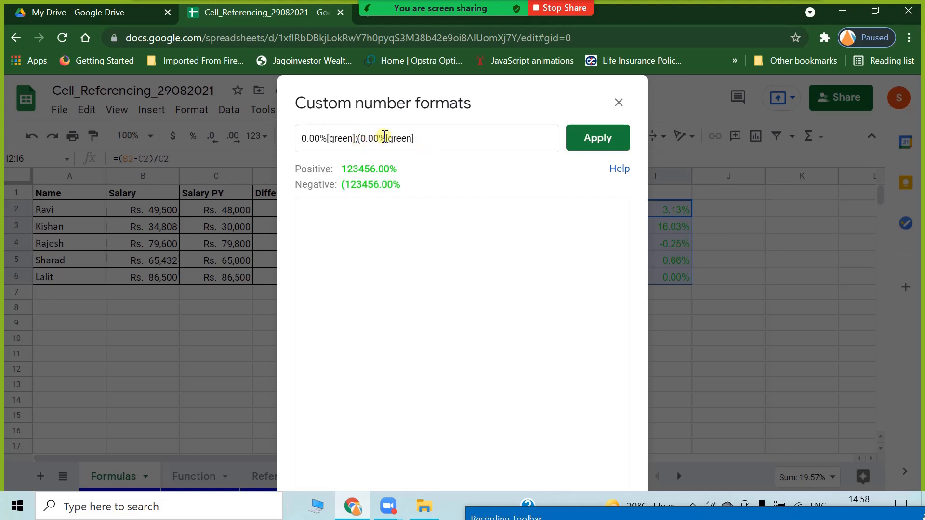
click(386, 139)
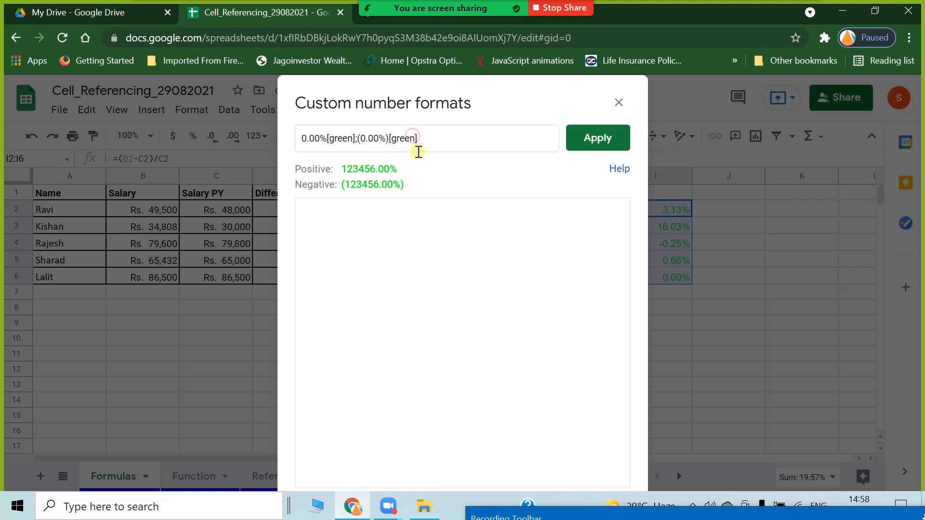
key(BackSpace)
key(BackSpace)
key(BackSpace)
text(ed];)
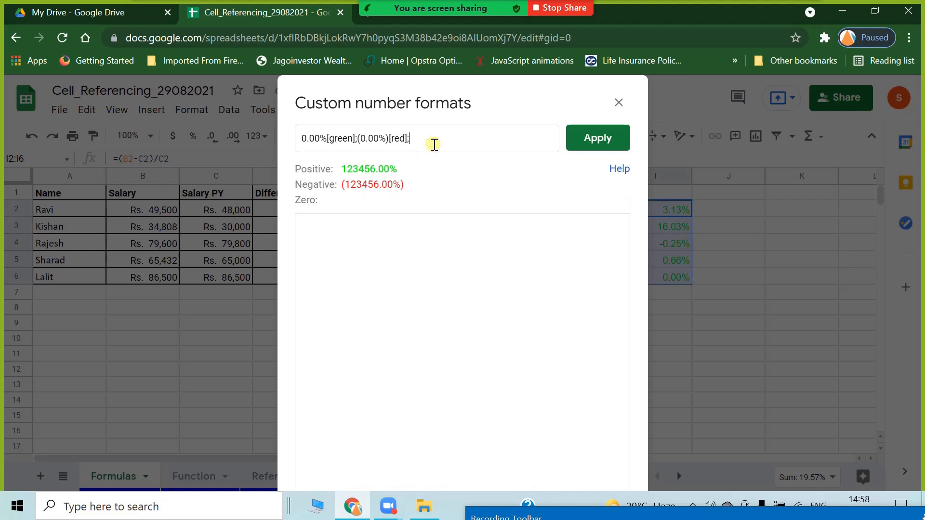
click(582, 145)
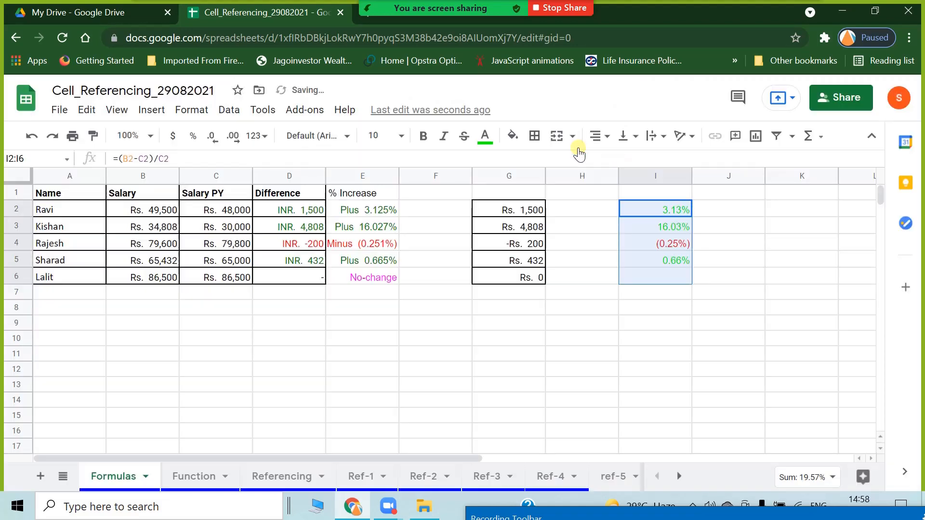
Step: Check how positive, negative and zero percentages are displayed in I2:I6
click(665, 373)
click(659, 272)
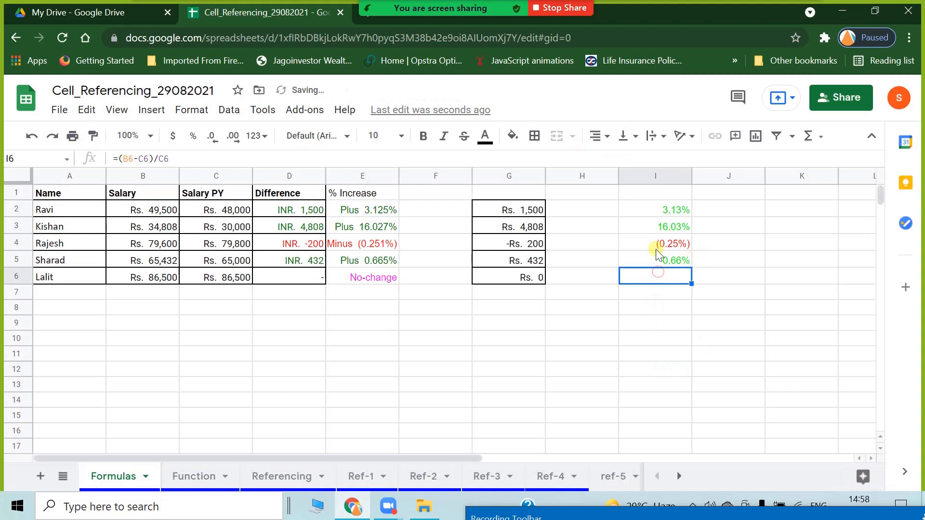
click(663, 264)
click(664, 230)
click(669, 209)
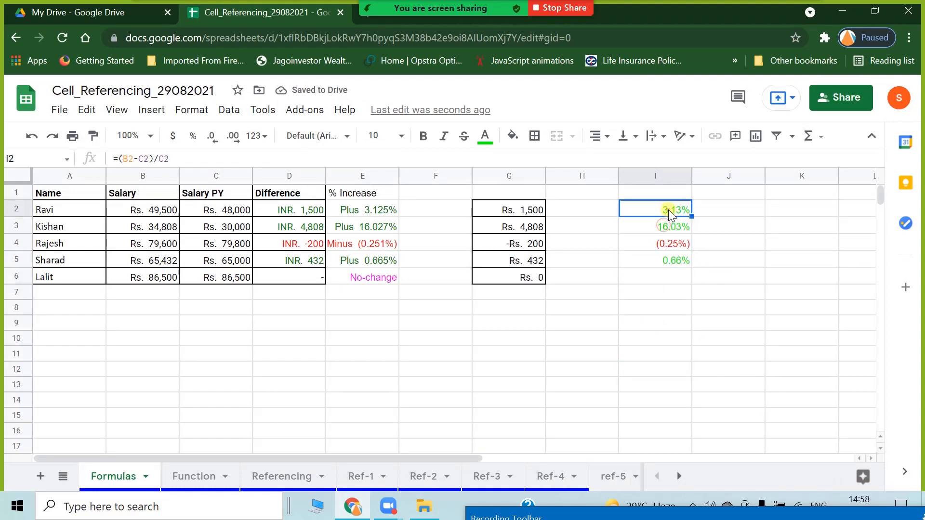
click(594, 291)
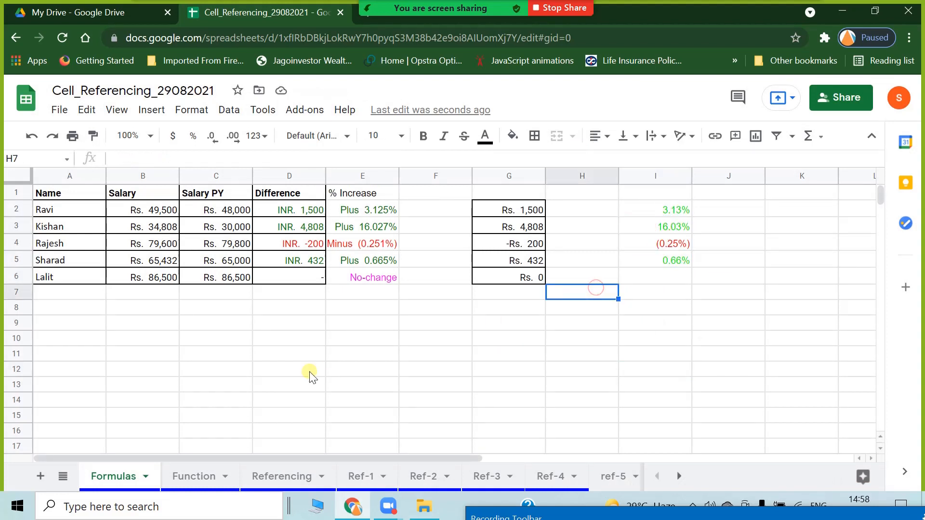
drag(665, 212, 665, 278)
click(489, 370)
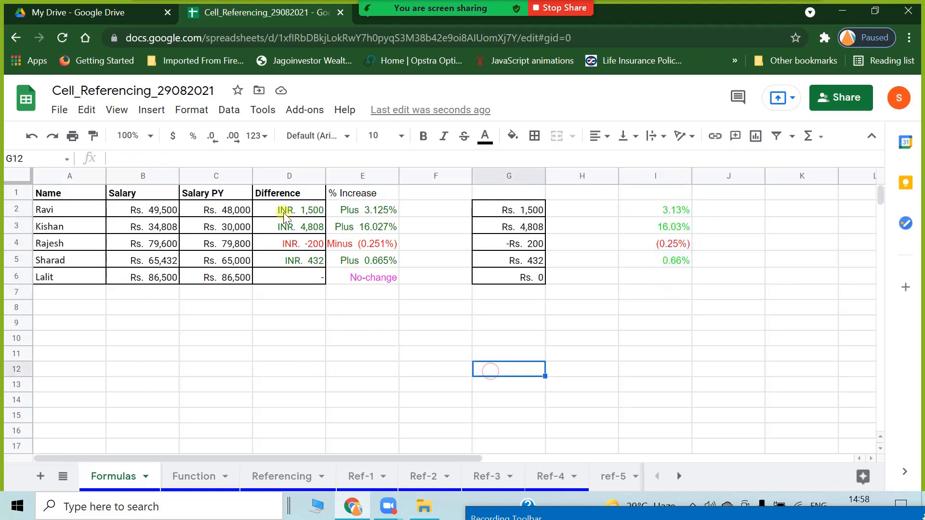
Step: Compare the formatting in the Difference and % Increase columns with column G, and select the differences in D2:D6
click(286, 212)
click(348, 213)
click(355, 261)
click(348, 323)
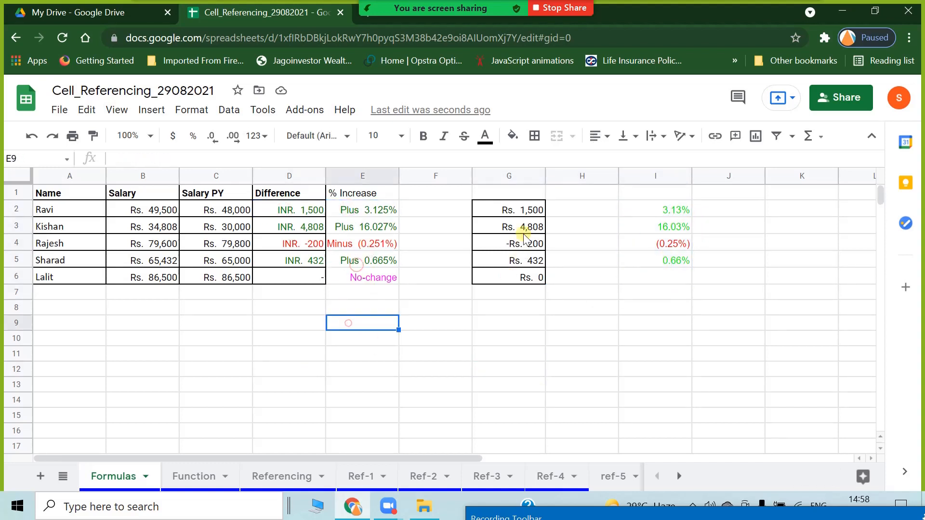
click(526, 213)
drag(270, 210, 279, 275)
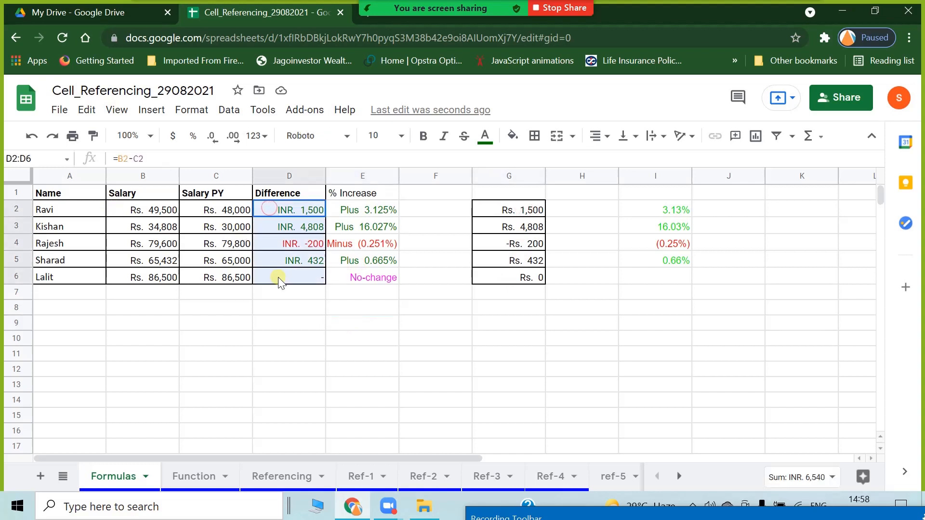
Step: Select the differences in G2:G6 and start a new conditional formatting rule for them
click(515, 211)
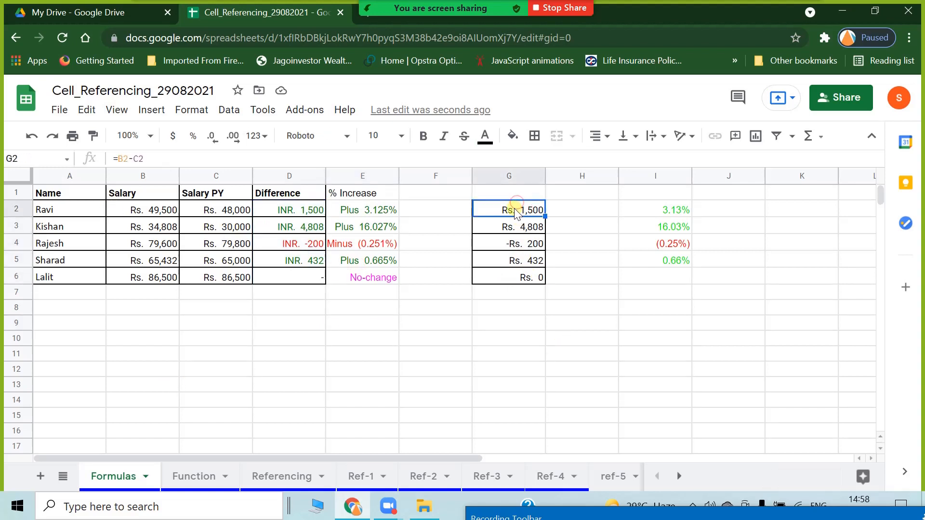
double_click(513, 212)
click(436, 416)
click(514, 211)
drag(511, 219, 520, 281)
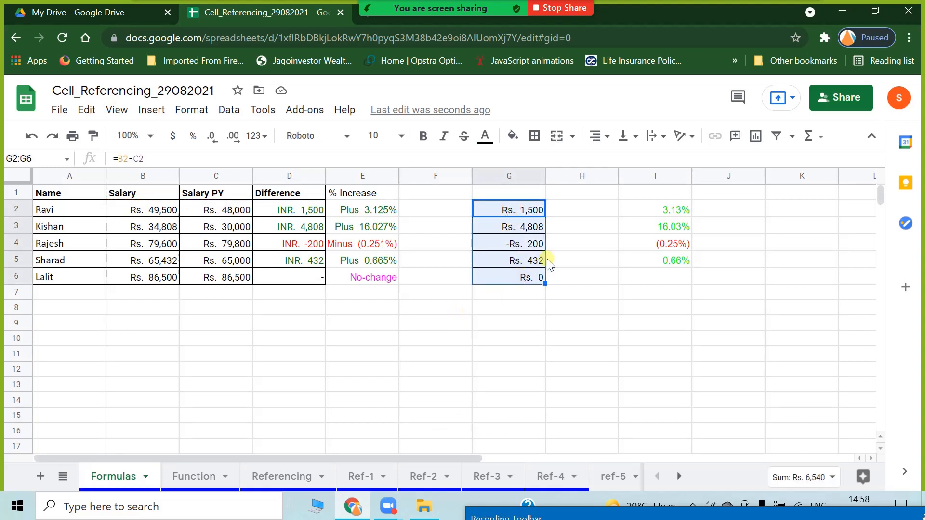
click(512, 136)
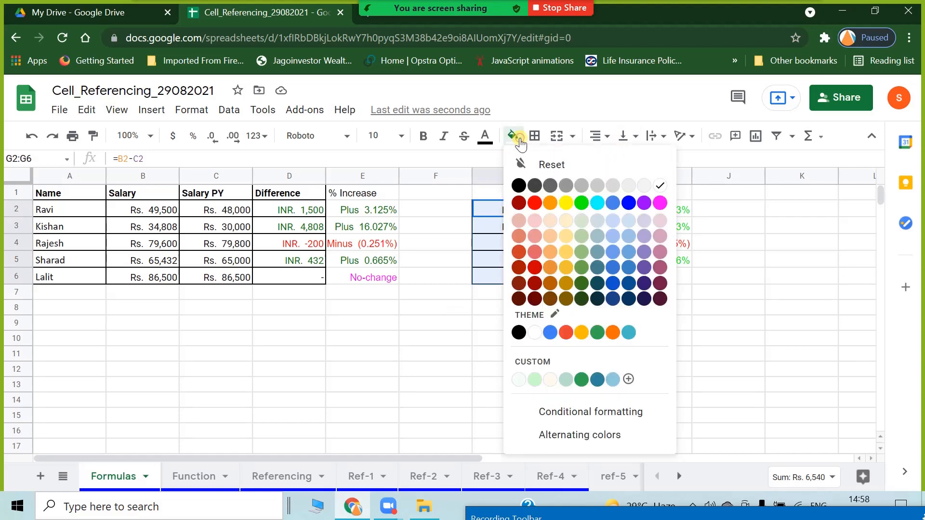
click(631, 411)
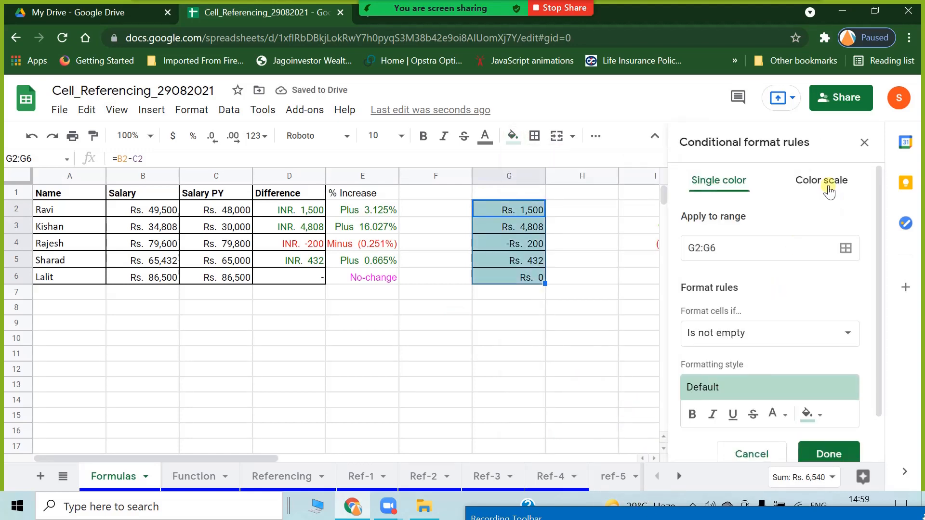
Step: Set the rule's condition for G2:G6 to greater than 0
click(816, 339)
scroll(807, 351, down, 4)
scroll(806, 349, down, 2)
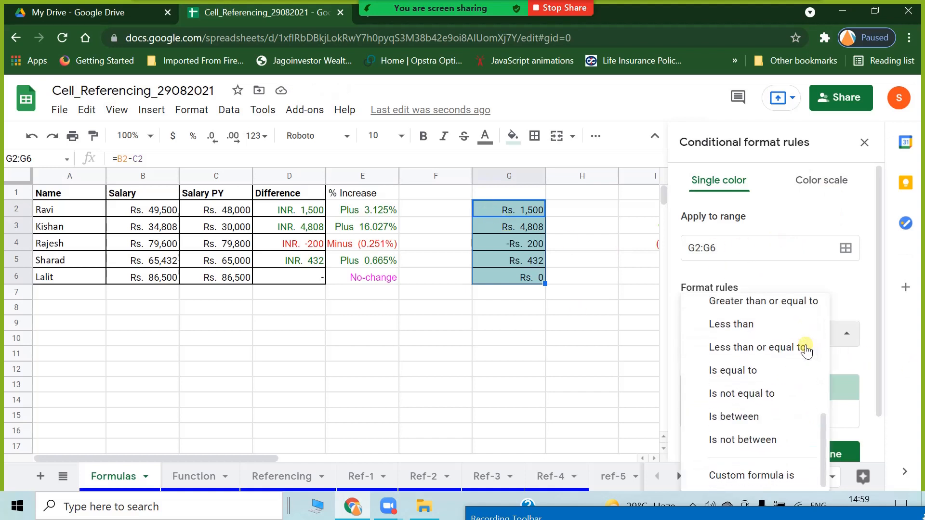
scroll(770, 326, up, 2)
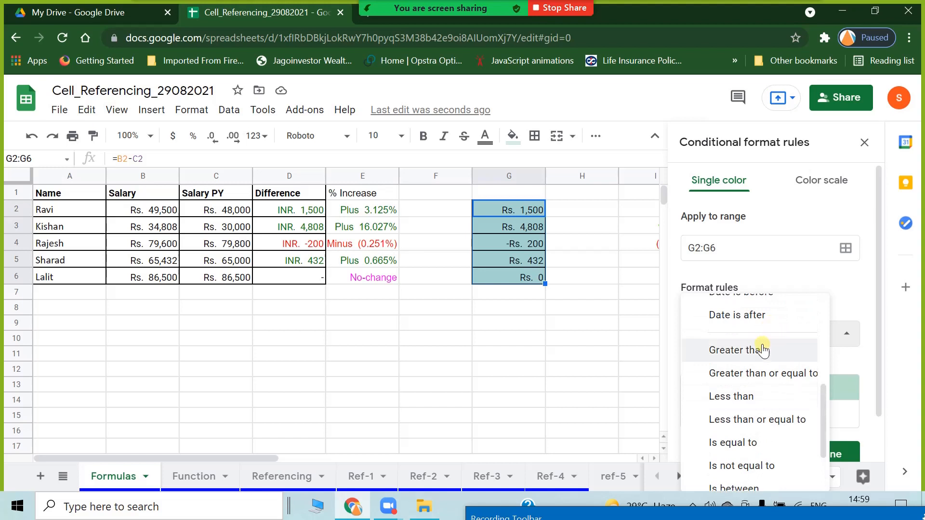
click(762, 348)
click(747, 376)
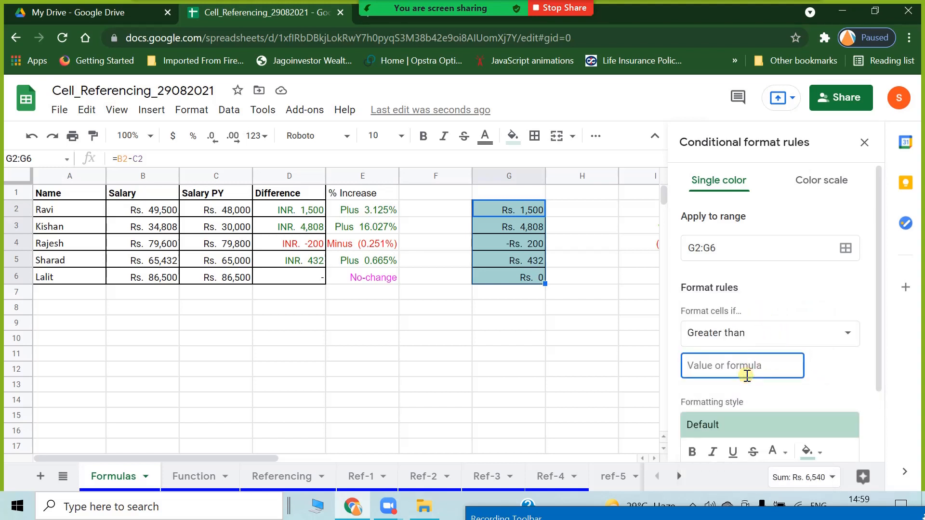
text(0)
Step: Style the greater-than-0 rule with no fill and dark green text, and save the rule
click(820, 452)
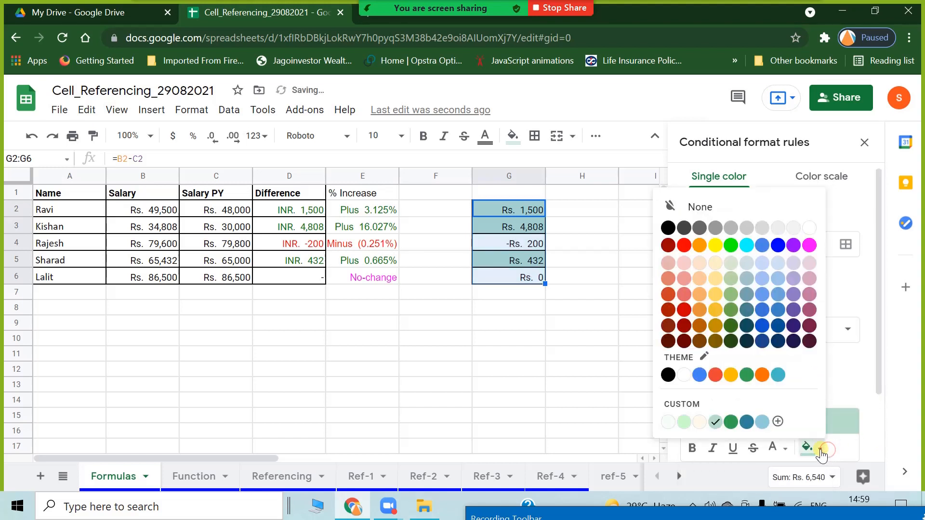
click(715, 206)
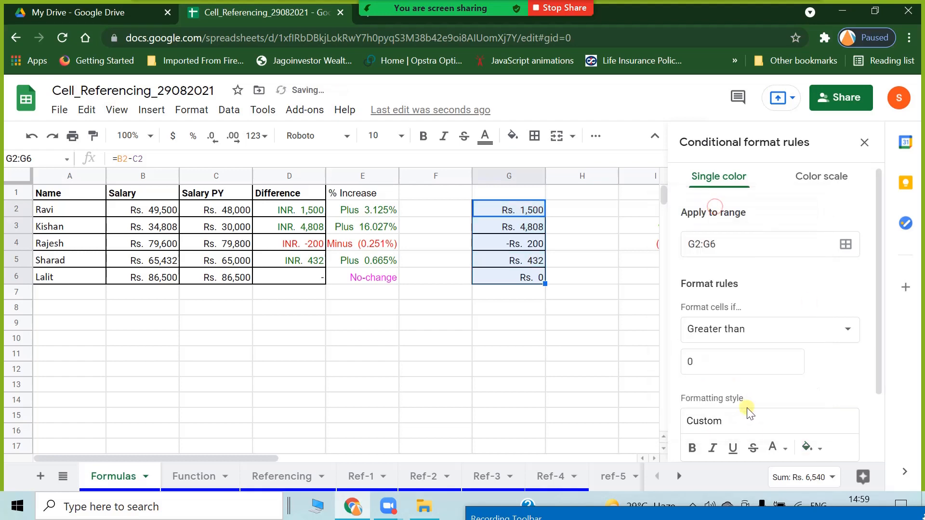
click(785, 449)
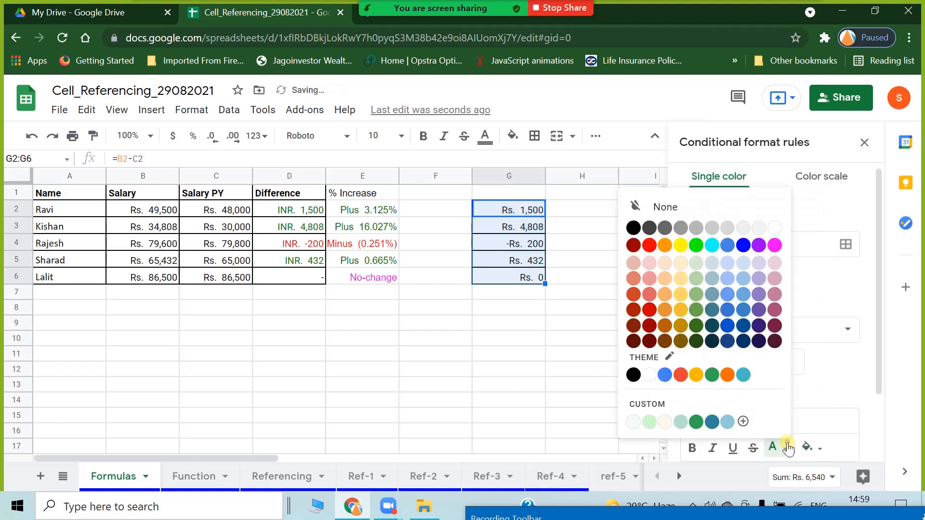
click(699, 326)
scroll(683, 378, down, 2)
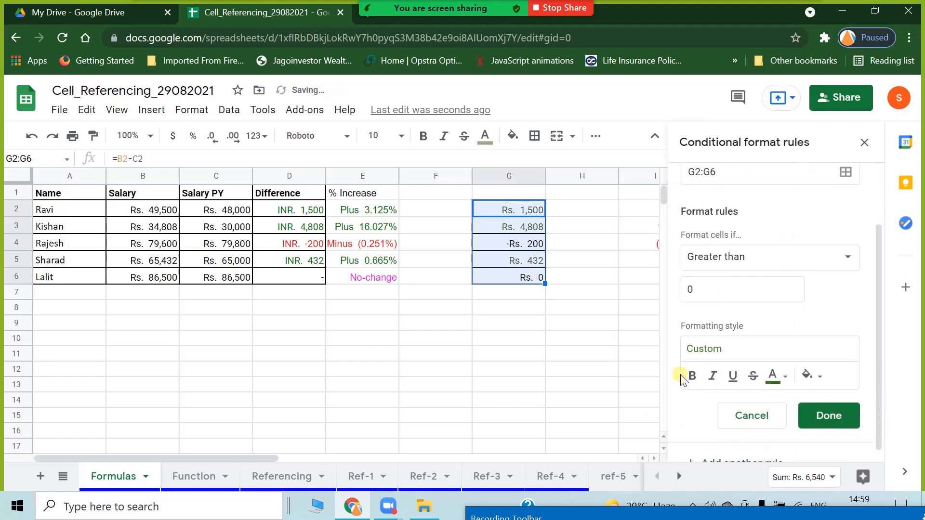
click(830, 417)
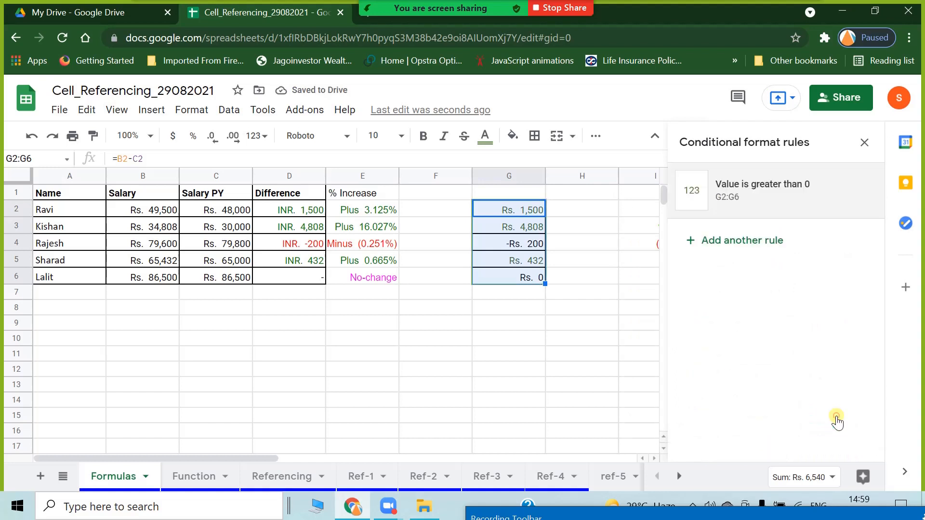
Step: Add another conditional formatting rule for G2:G6 with the condition less than 0
click(724, 243)
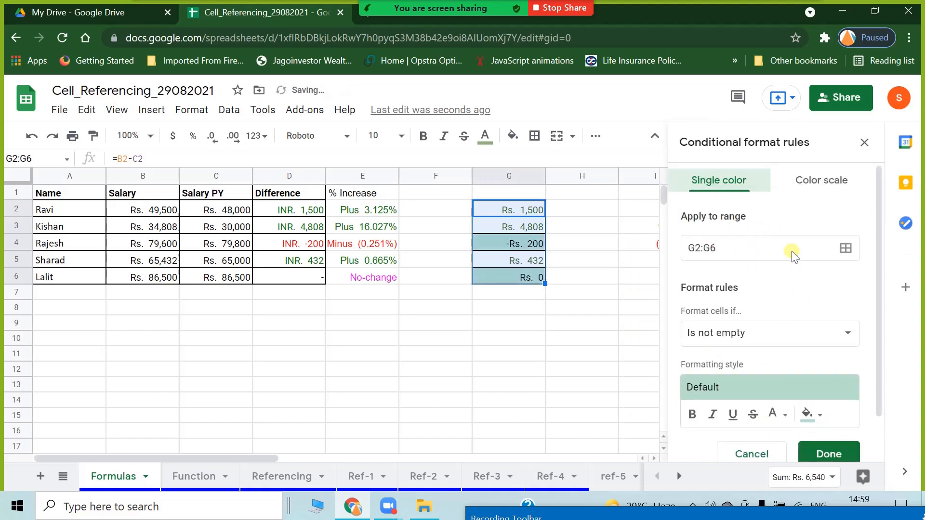
click(766, 336)
scroll(768, 376, down, 5)
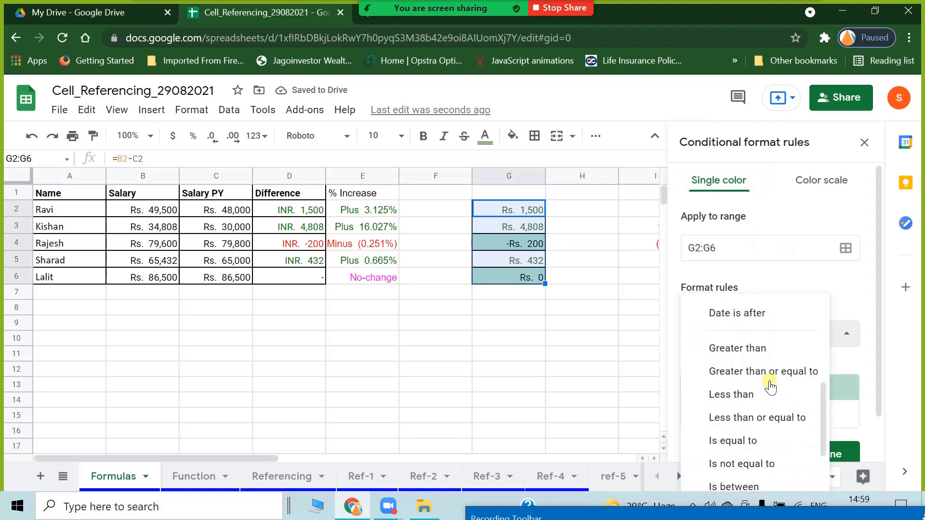
click(756, 397)
click(755, 368)
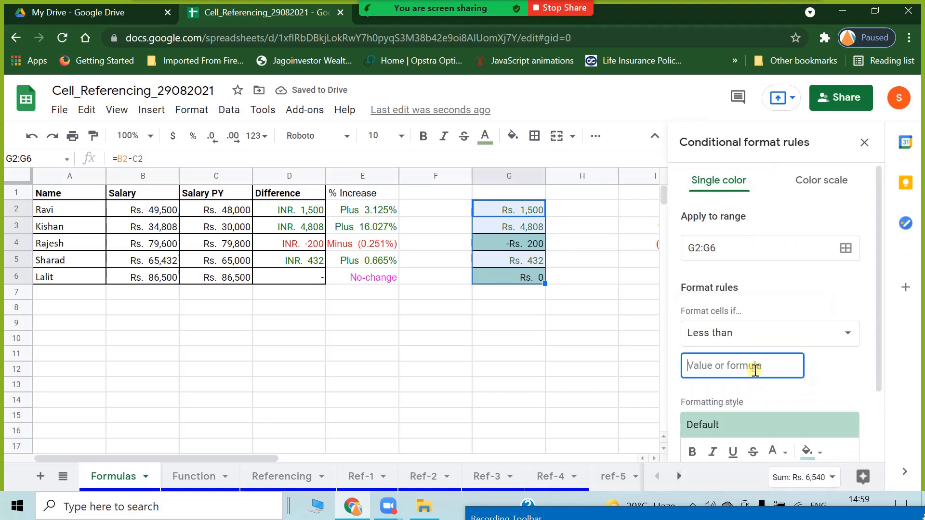
text(0)
Step: Style the less-than-0 rule with no fill and red text, and save the rule
scroll(754, 371, down, 3)
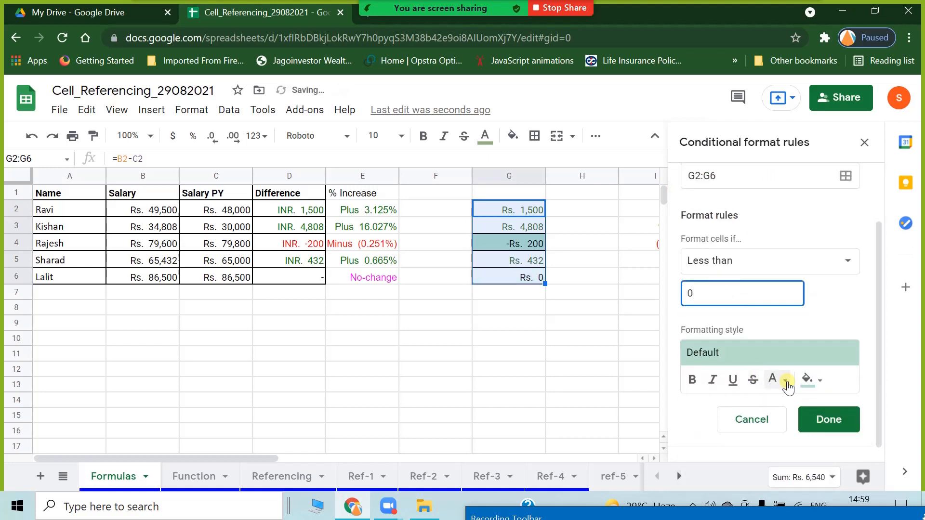
click(816, 382)
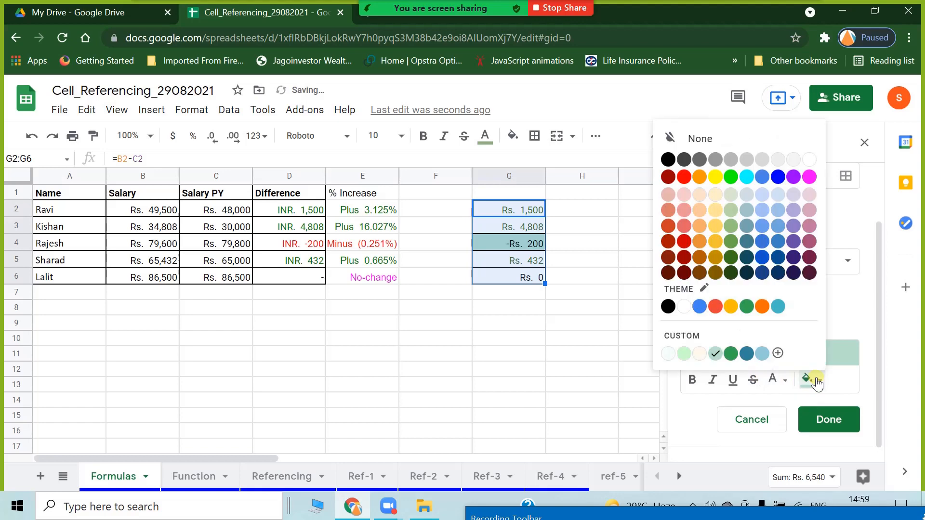
click(687, 138)
click(786, 380)
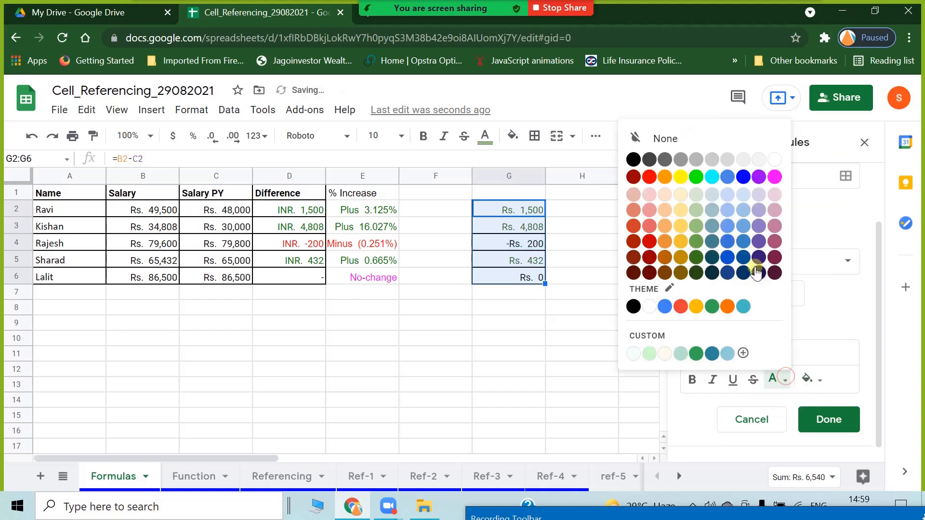
click(649, 179)
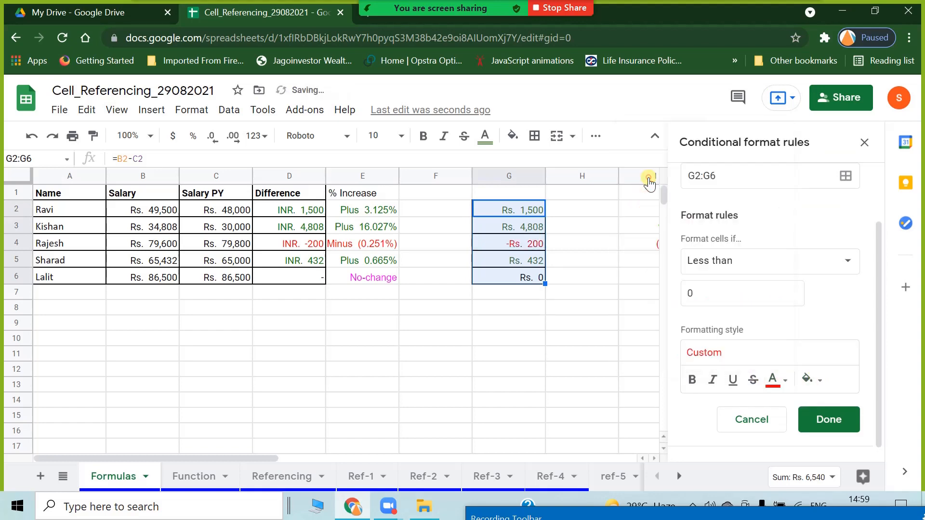
click(826, 418)
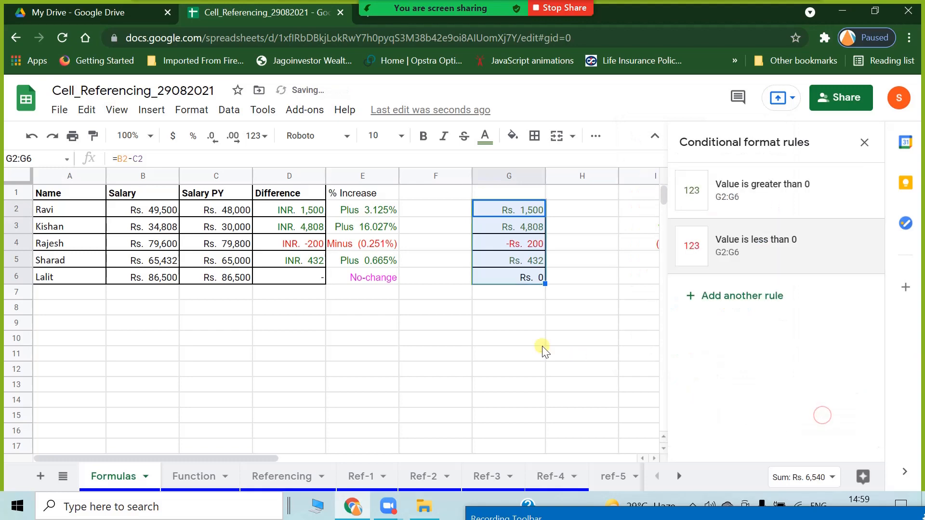
Step: Add a third conditional formatting rule for G2:G6 with the condition is equal to 0
click(779, 296)
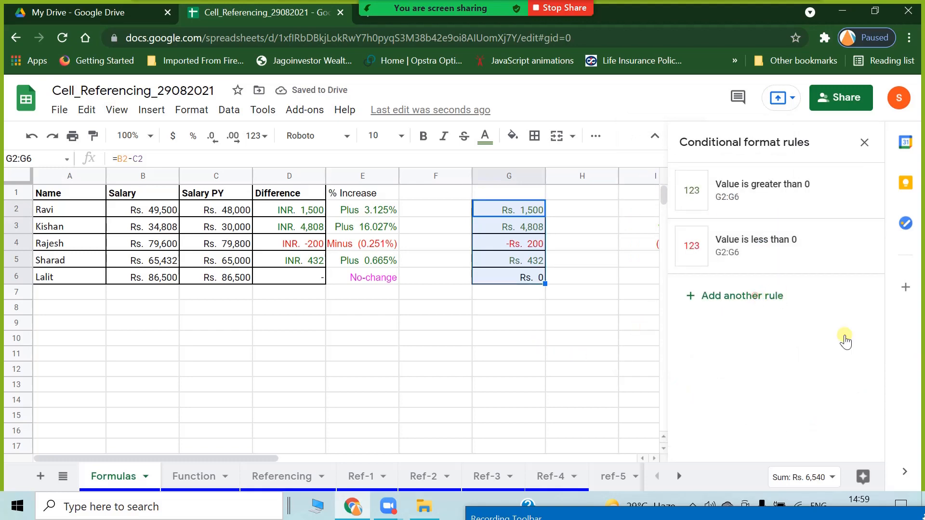
click(770, 332)
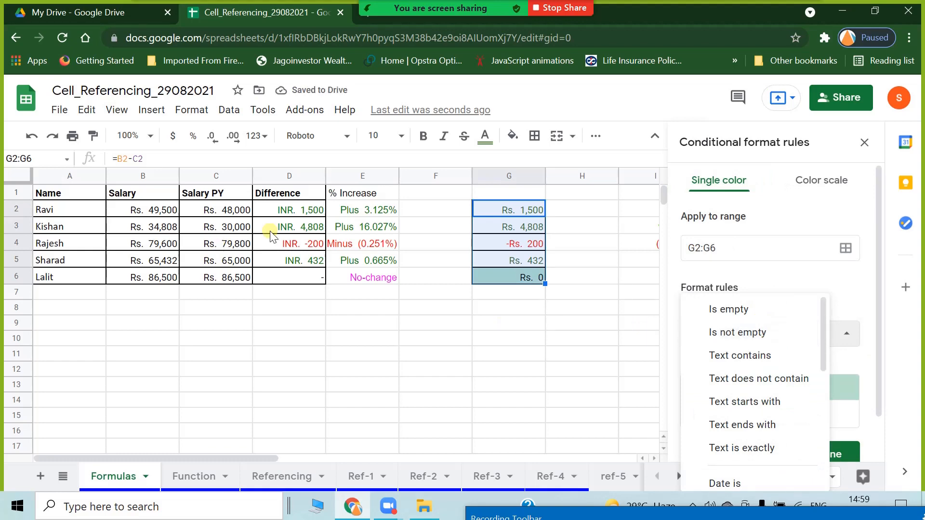
scroll(737, 370, down, 3)
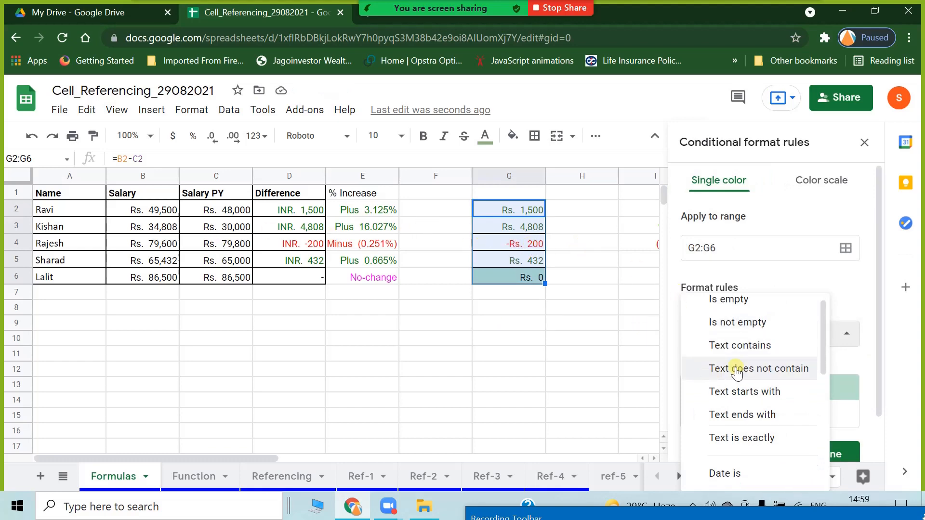
scroll(749, 346, down, 4)
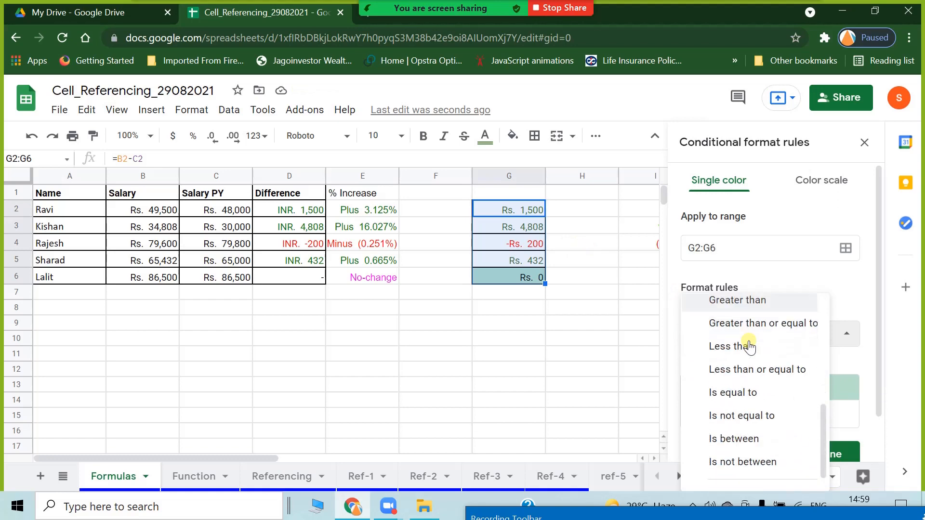
click(749, 372)
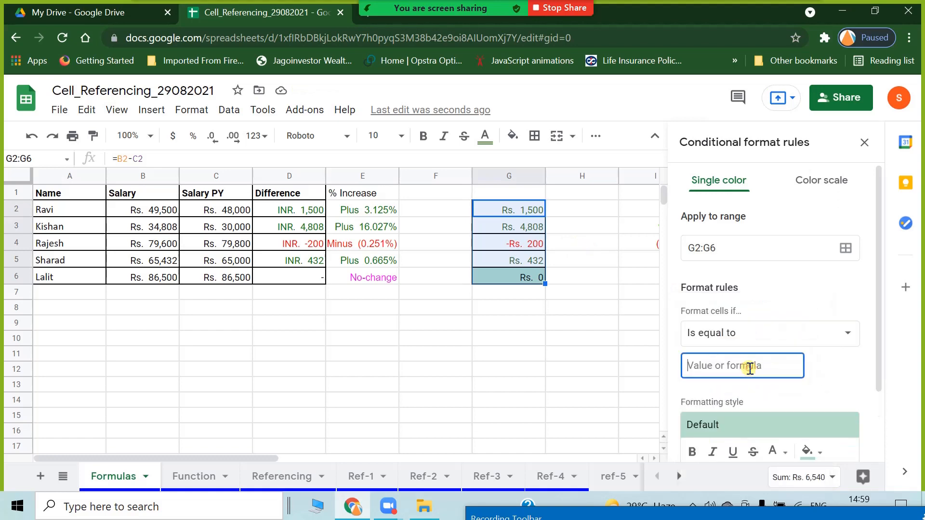
text(0)
Step: Replace the default fill of the equal-to-0 rule with white and save the rule
scroll(750, 370, down, 2)
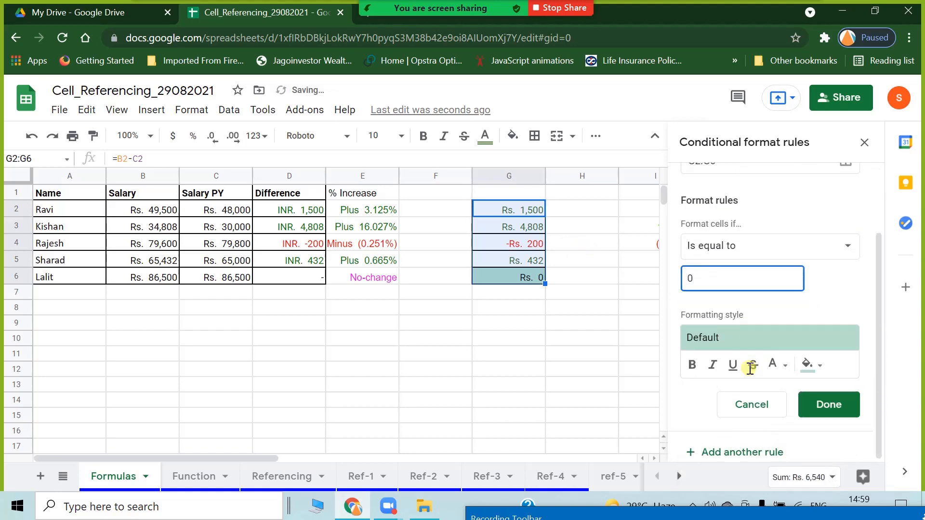
click(821, 365)
click(674, 124)
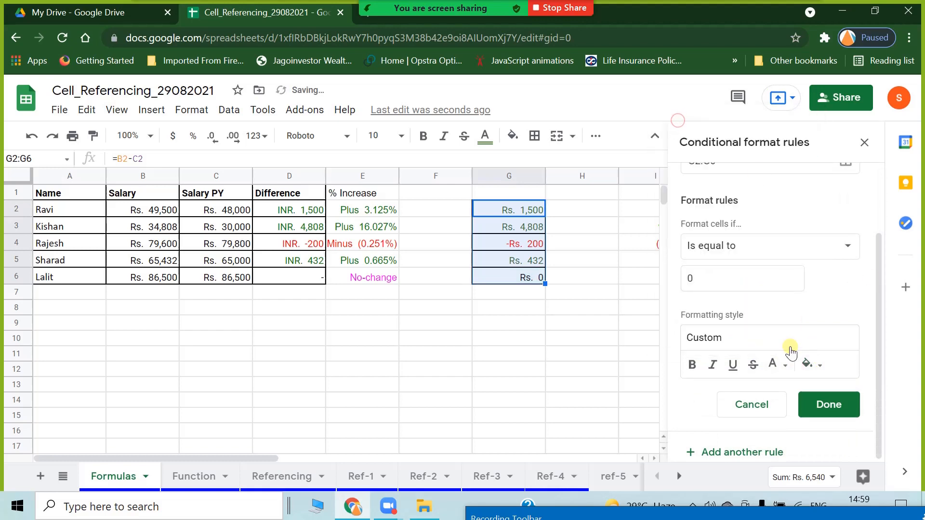
click(814, 365)
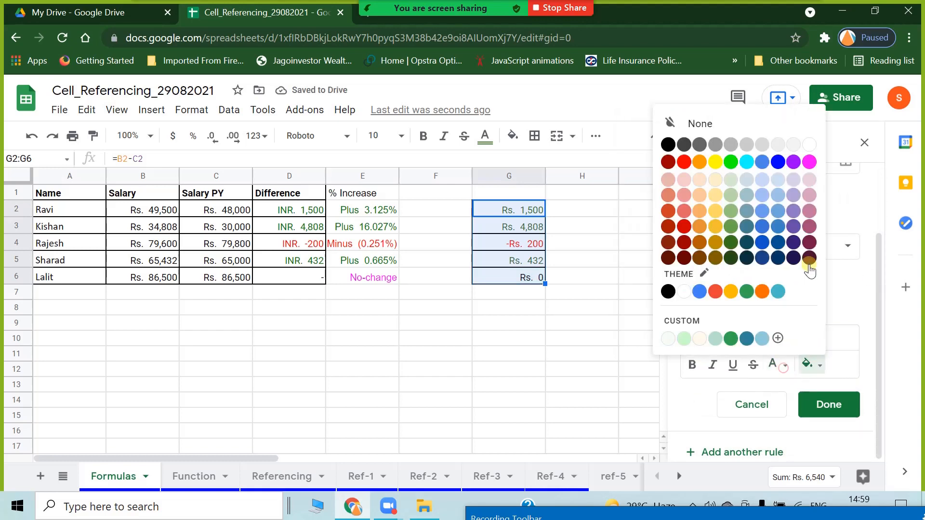
click(810, 144)
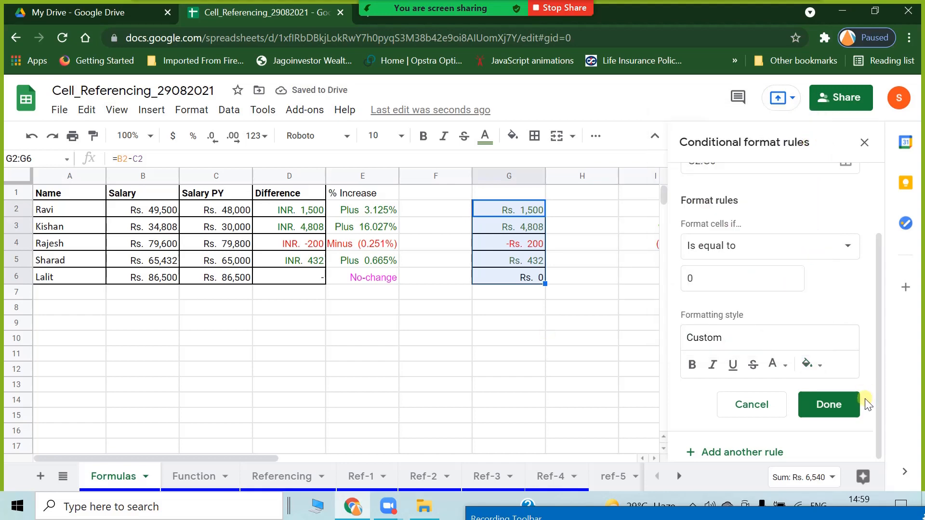
click(829, 404)
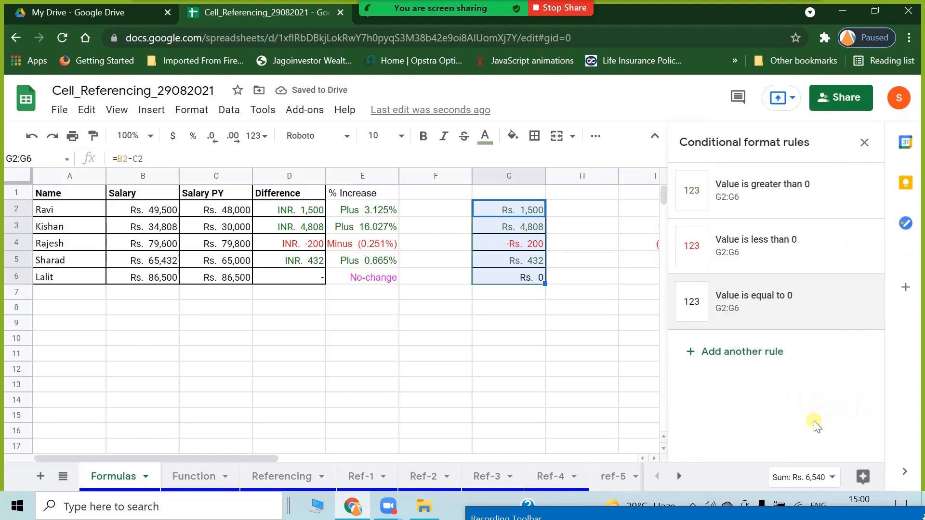
Step: Change the text colour of the equal-to-0 conditional formatting rule for G2:G6 to white and save the rule
click(516, 360)
click(522, 278)
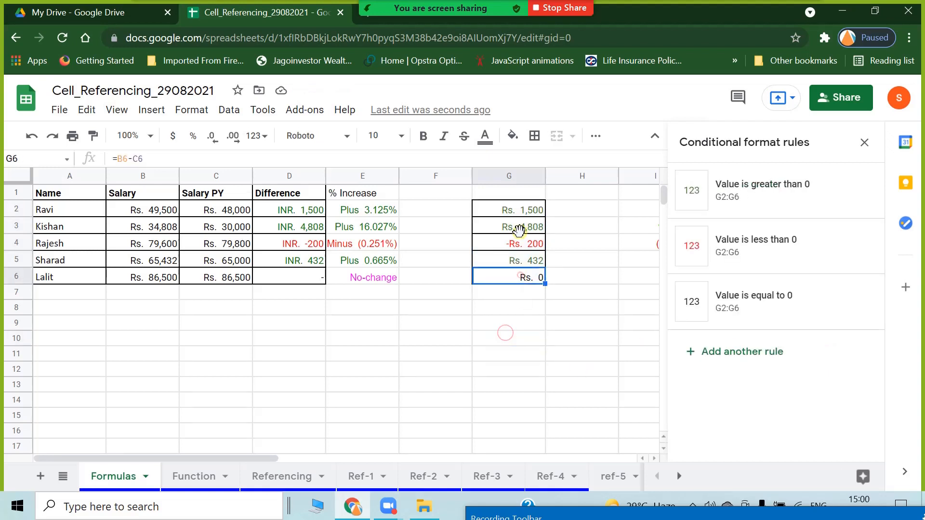
drag(521, 211, 522, 284)
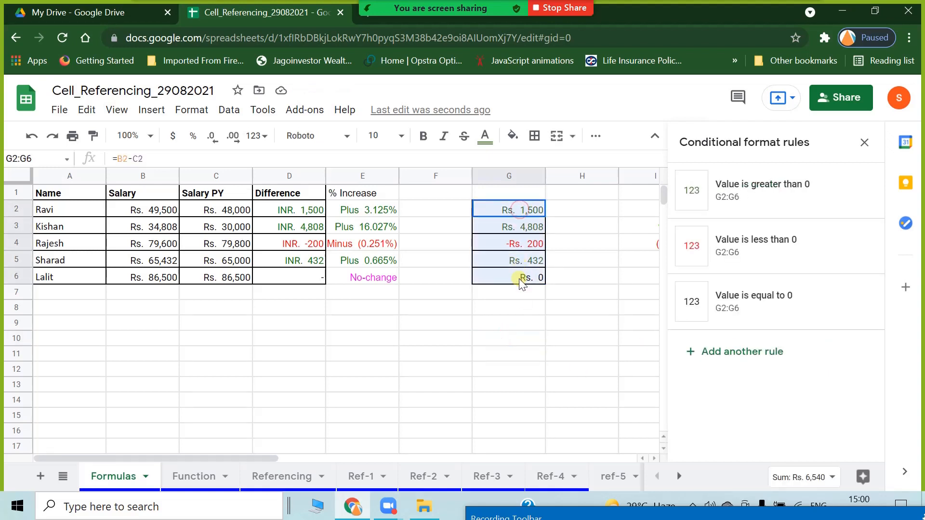
click(784, 307)
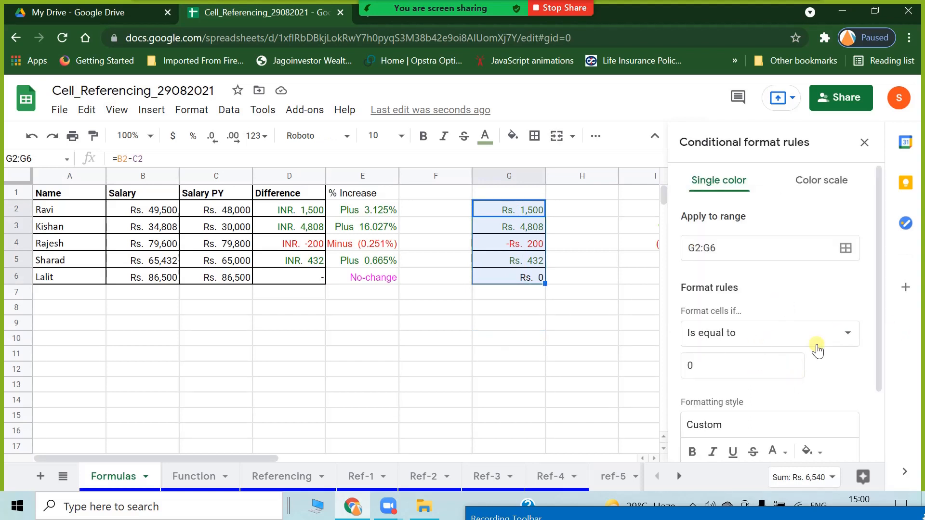
click(713, 365)
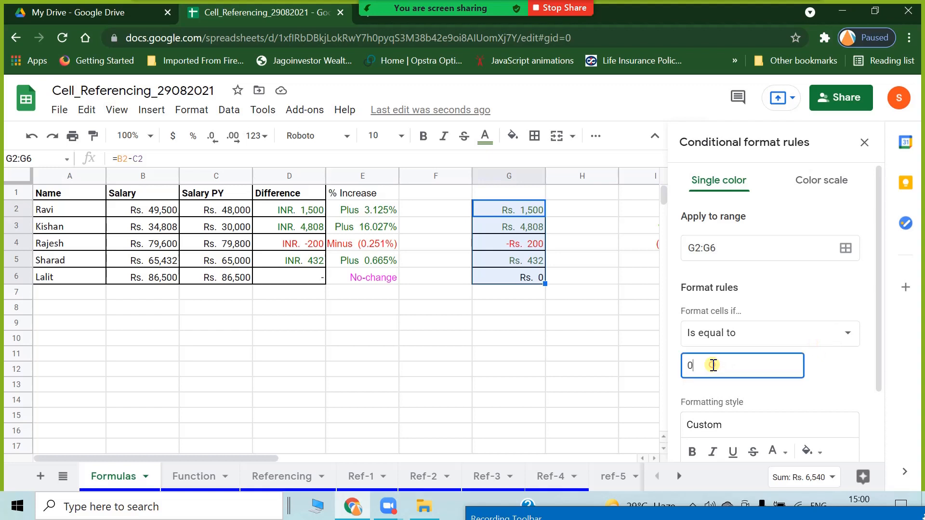
scroll(713, 366, down, 2)
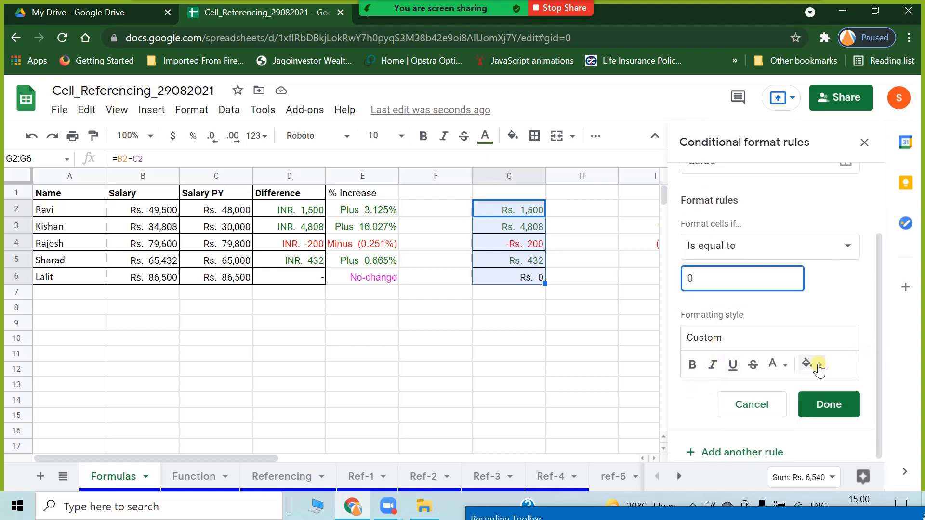
click(787, 366)
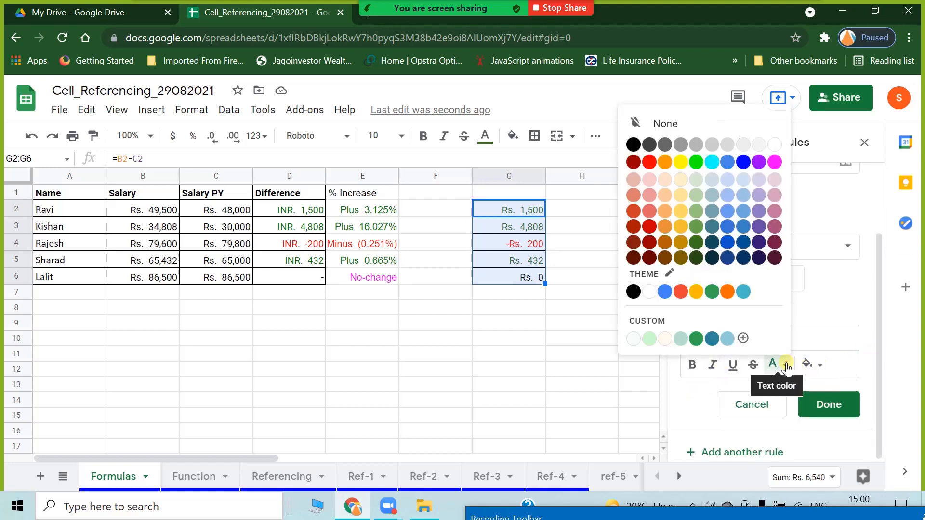
click(775, 144)
click(824, 402)
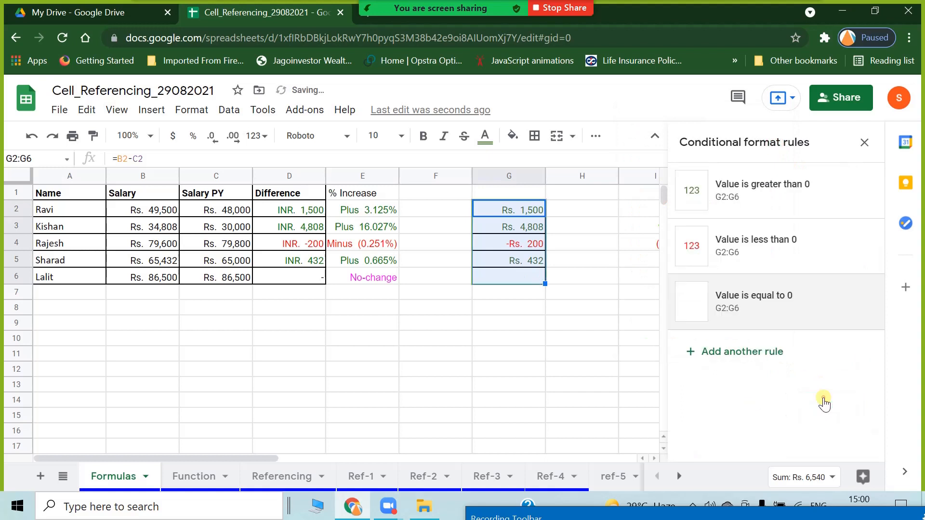
Step: Inspect cell G6 both selected and deselected to check how the equal-to-0 rule displays it
click(554, 409)
click(449, 356)
click(499, 284)
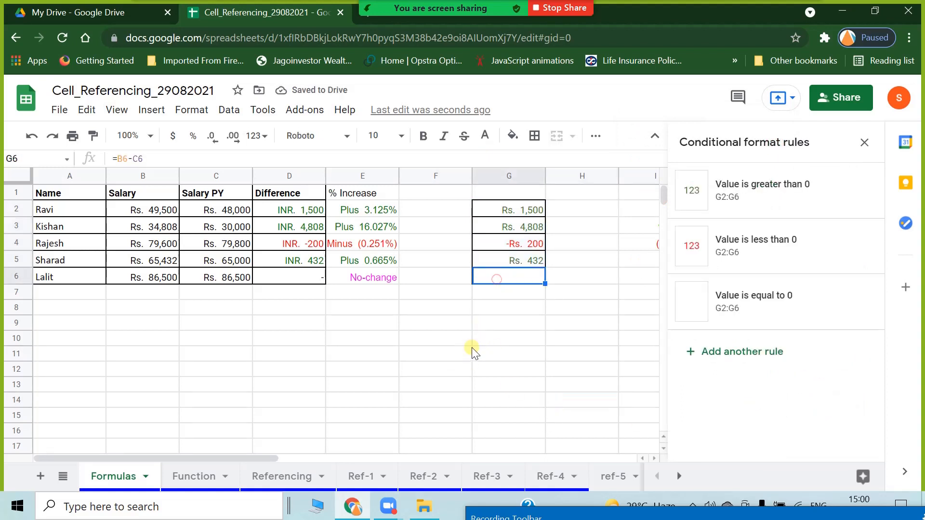
click(496, 353)
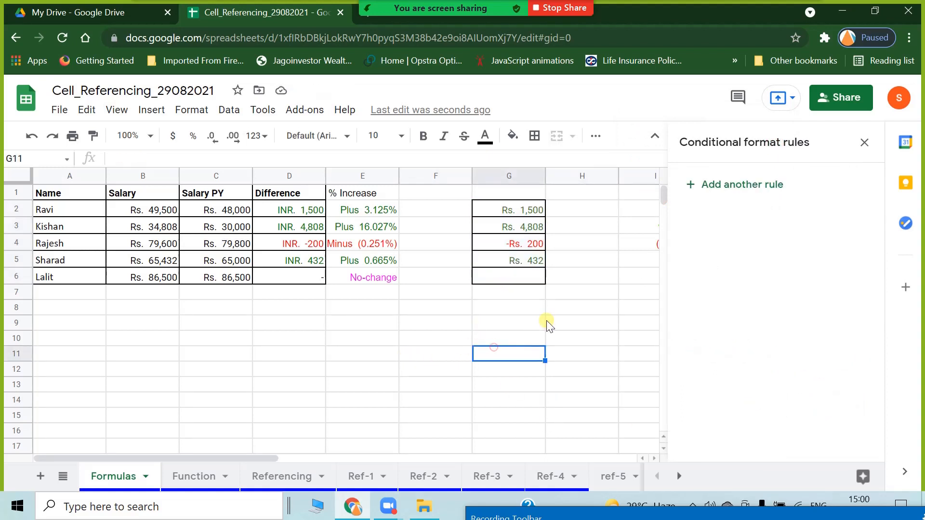
click(526, 274)
click(505, 326)
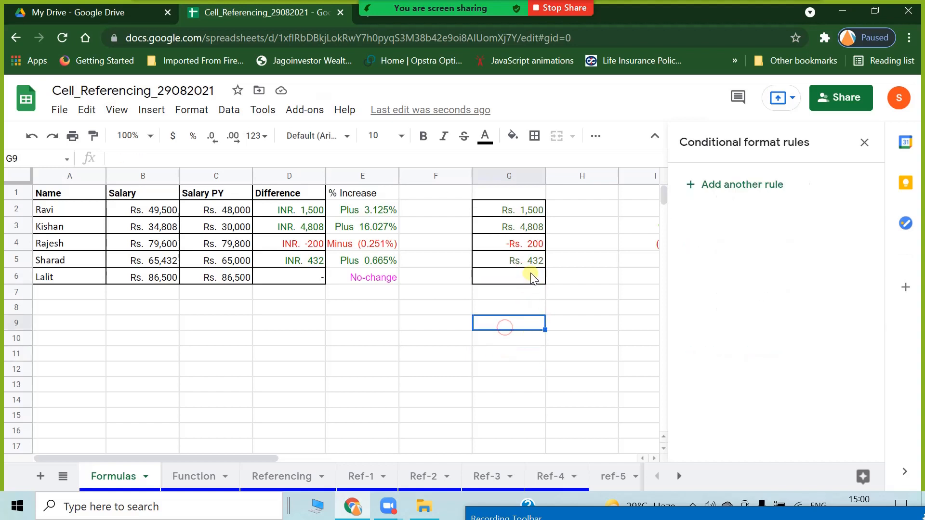
click(532, 279)
click(505, 339)
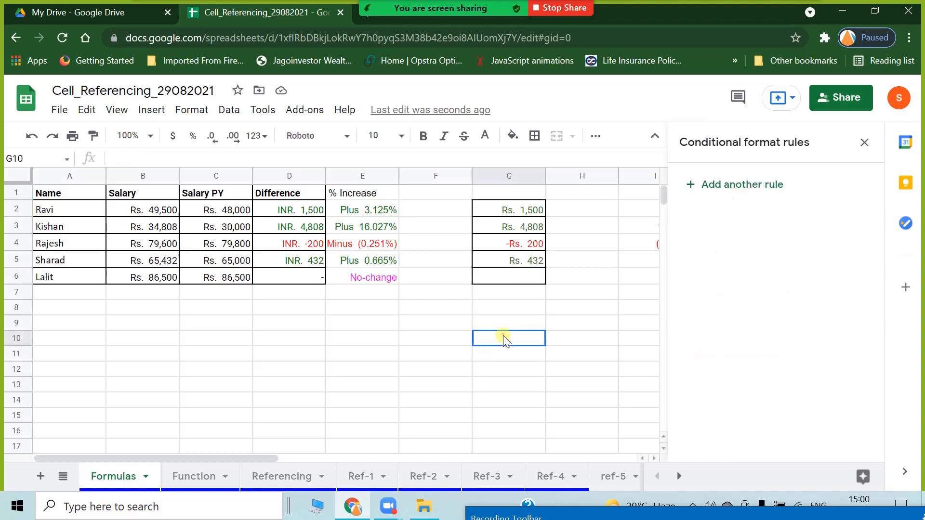
Step: Enter 6666 in cell G6 to test the conditional formatting rules, and undo the entry
click(528, 277)
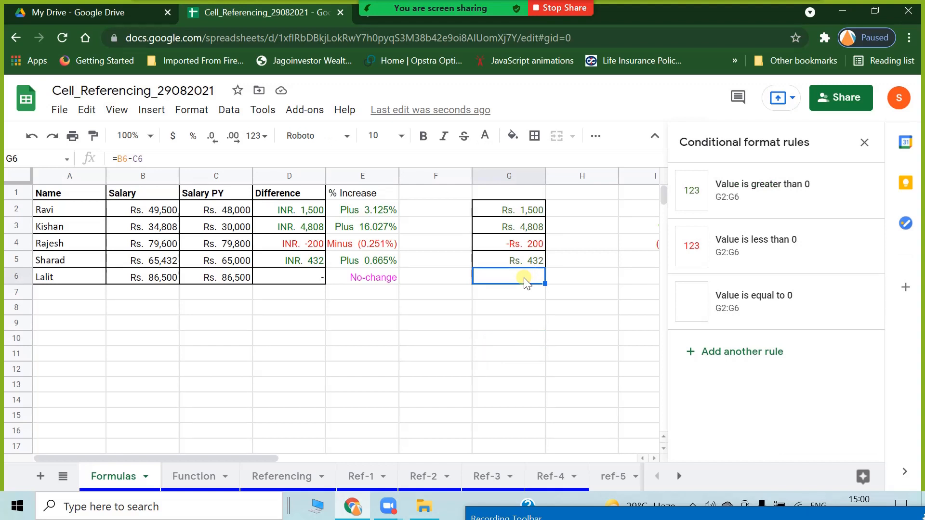
text(6666)
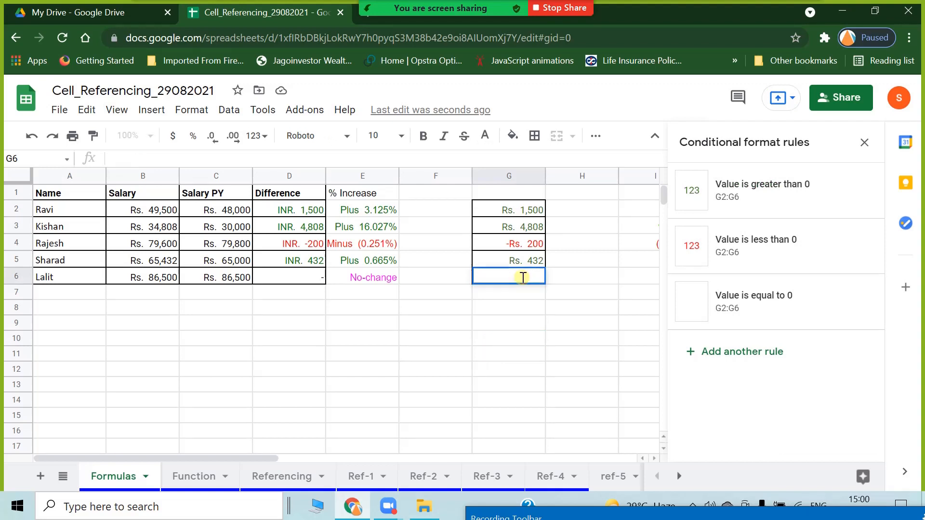
click(495, 374)
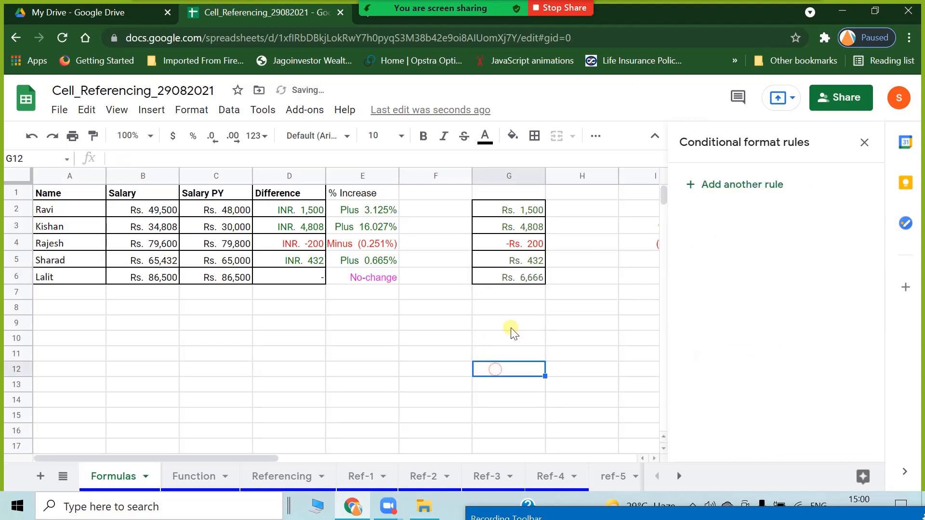
click(519, 295)
click(530, 283)
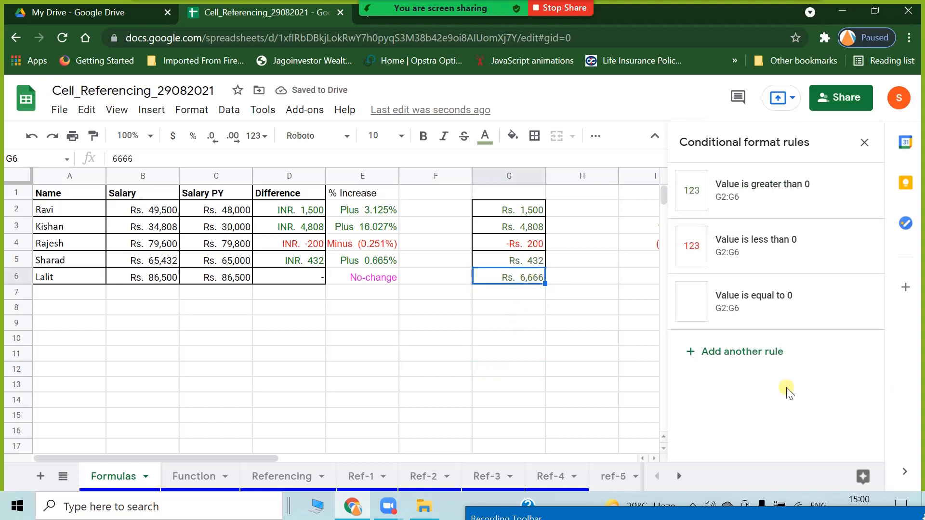
click(532, 338)
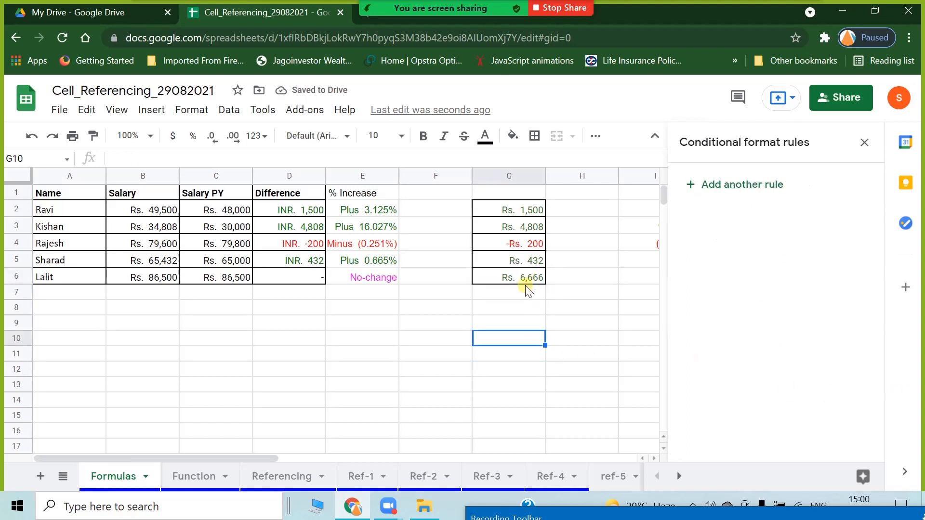
key(ctrl+z)
click(485, 314)
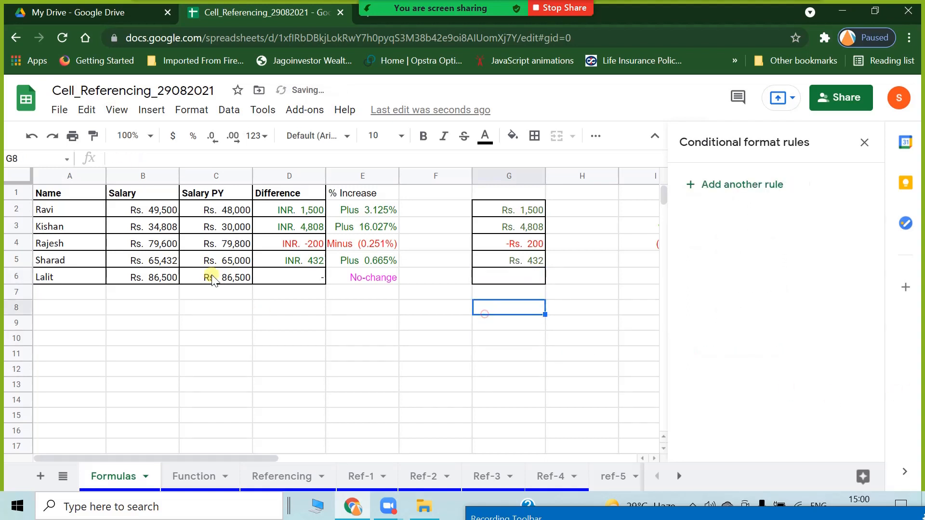
Step: Set the text colour of salary cell B2 to white as a comparison, and undo the colour change
click(160, 212)
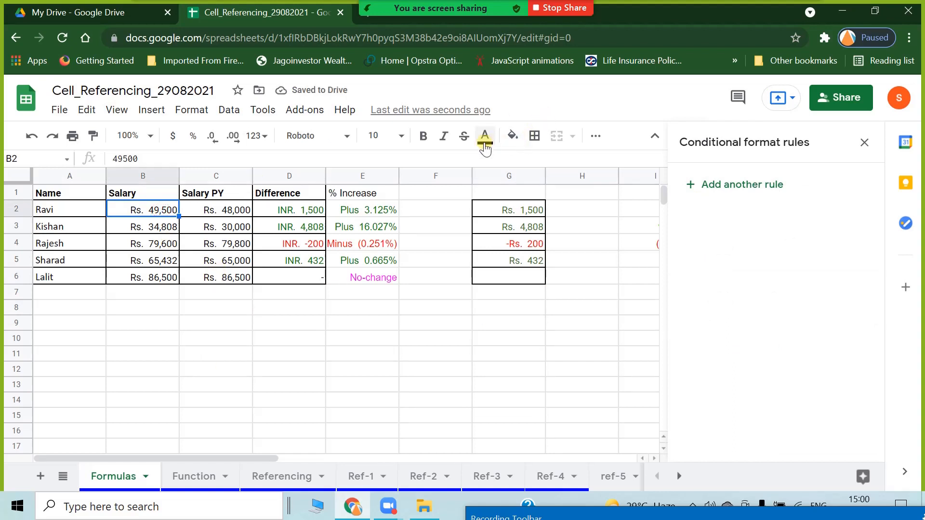
click(491, 138)
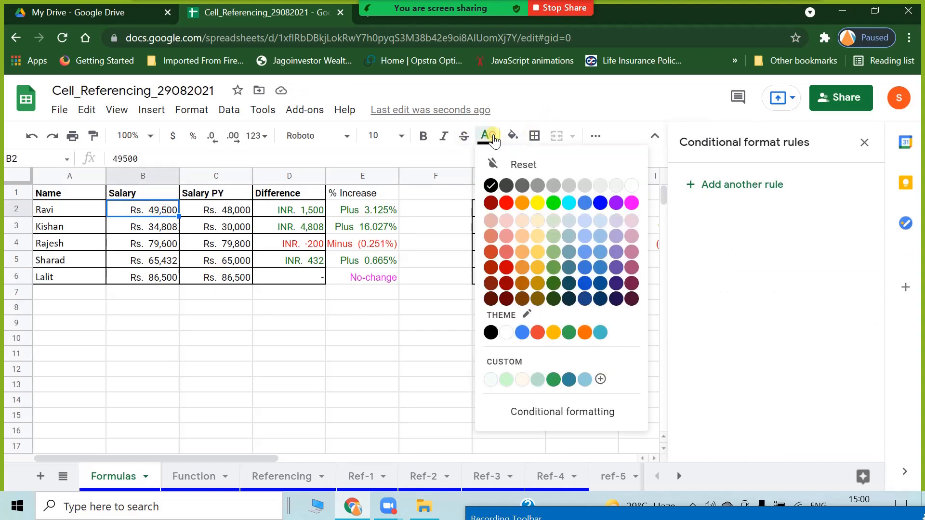
click(630, 186)
click(304, 355)
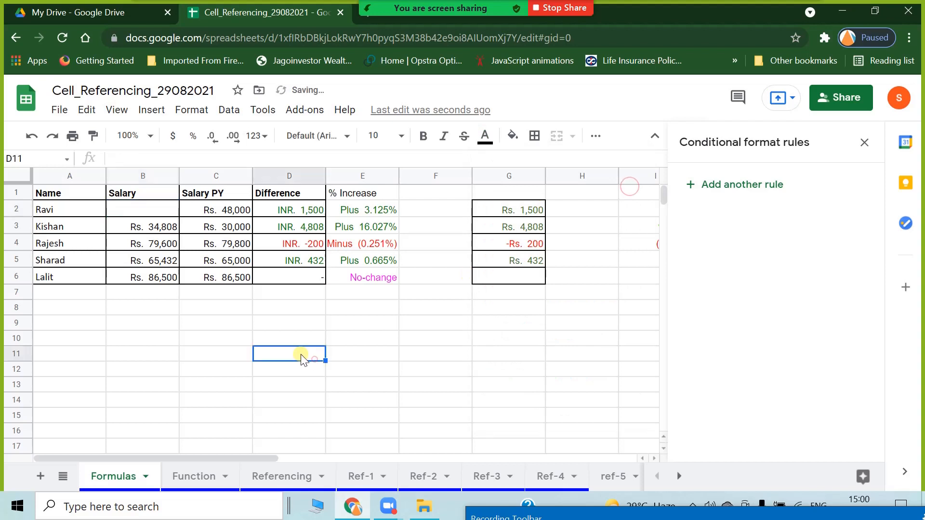
click(150, 207)
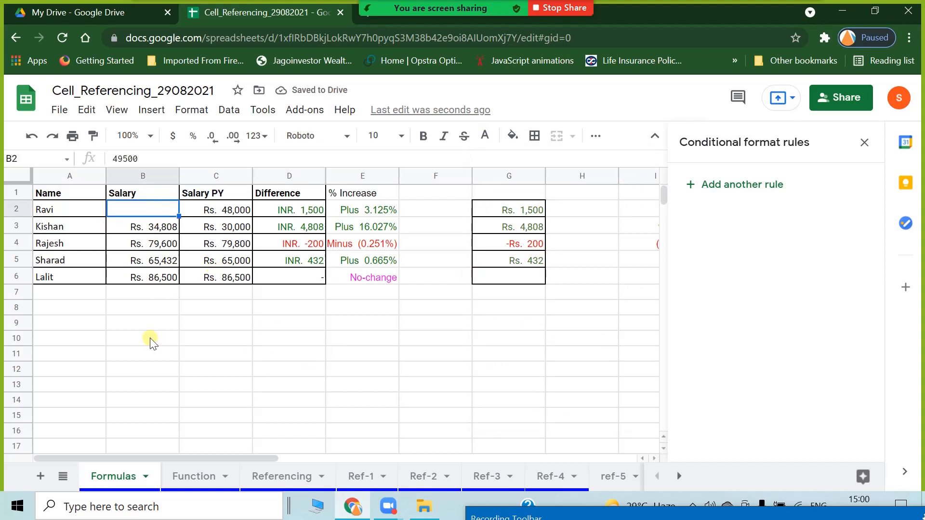
click(157, 295)
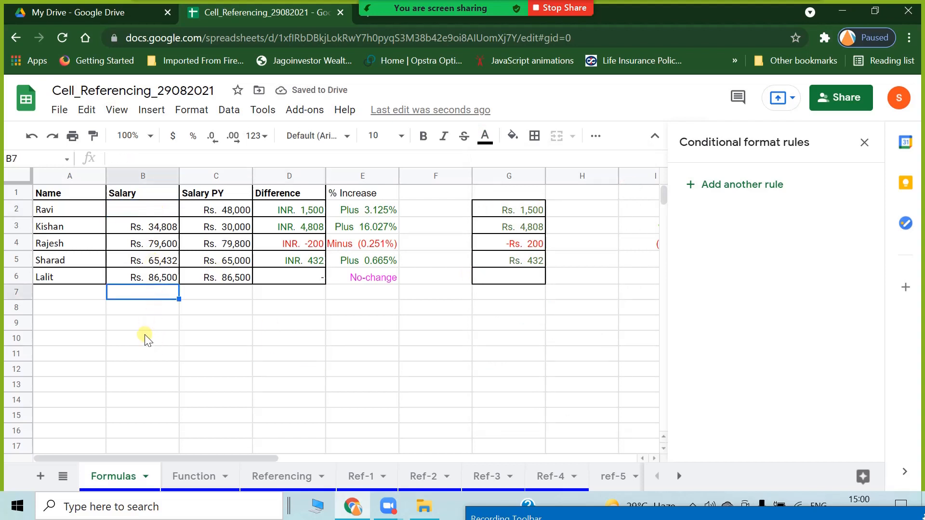
key(ctrl+z)
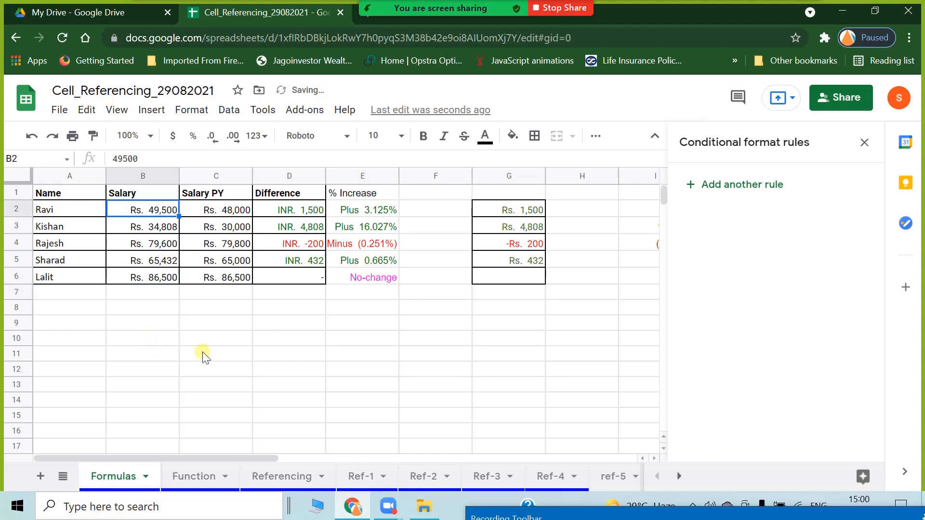
click(203, 352)
click(292, 338)
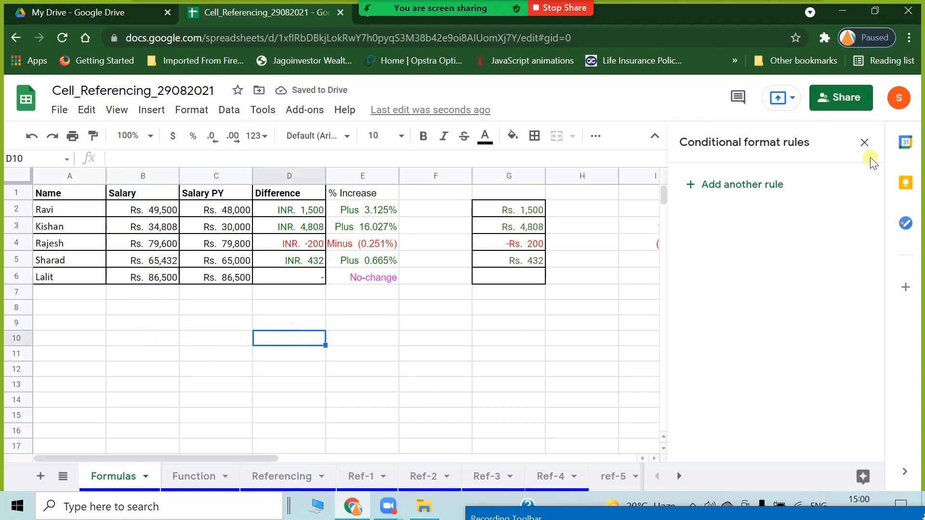
Step: Close the conditional format rules and review the Function sheet, including the unique employee count formula in F7
click(864, 142)
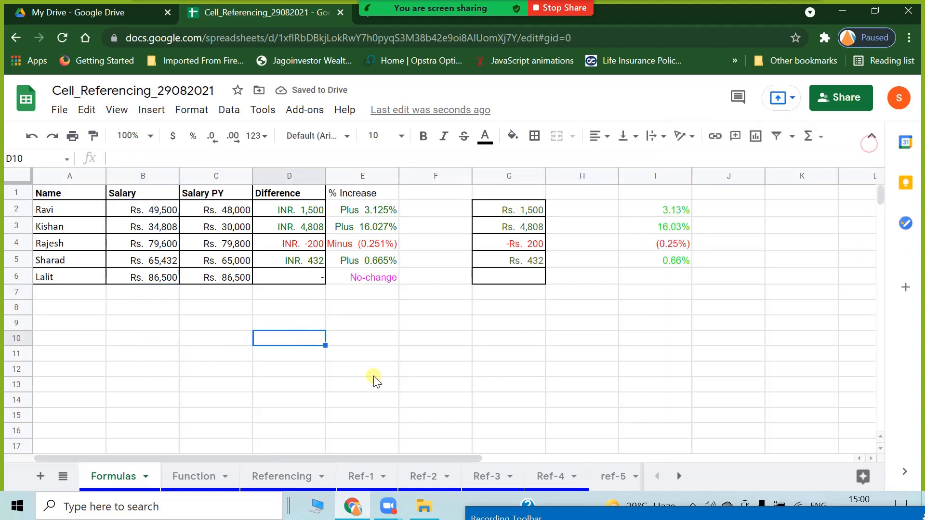
click(374, 376)
click(198, 477)
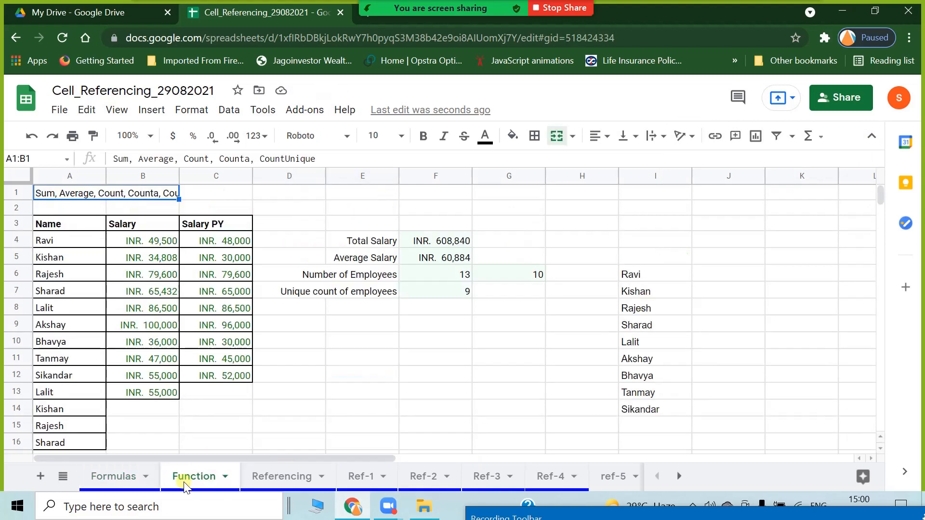
scroll(454, 376, down, 3)
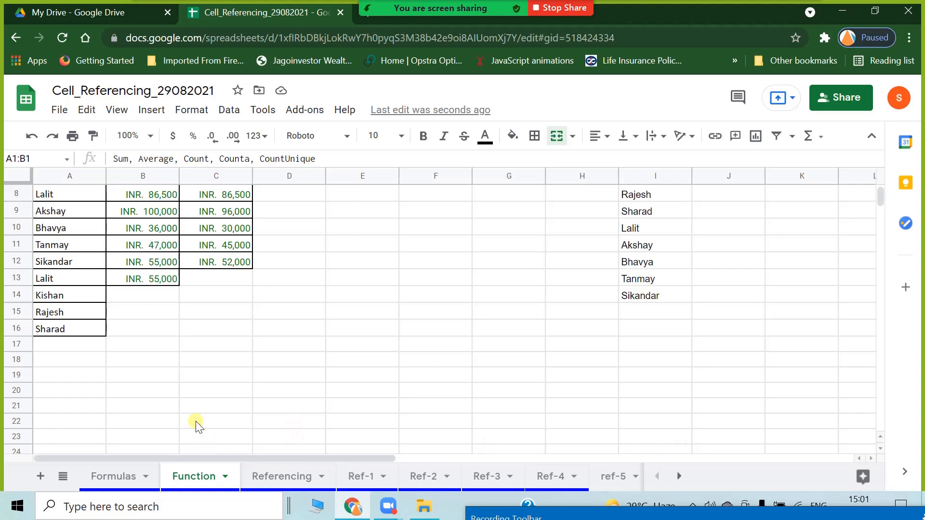
scroll(201, 416, up, 3)
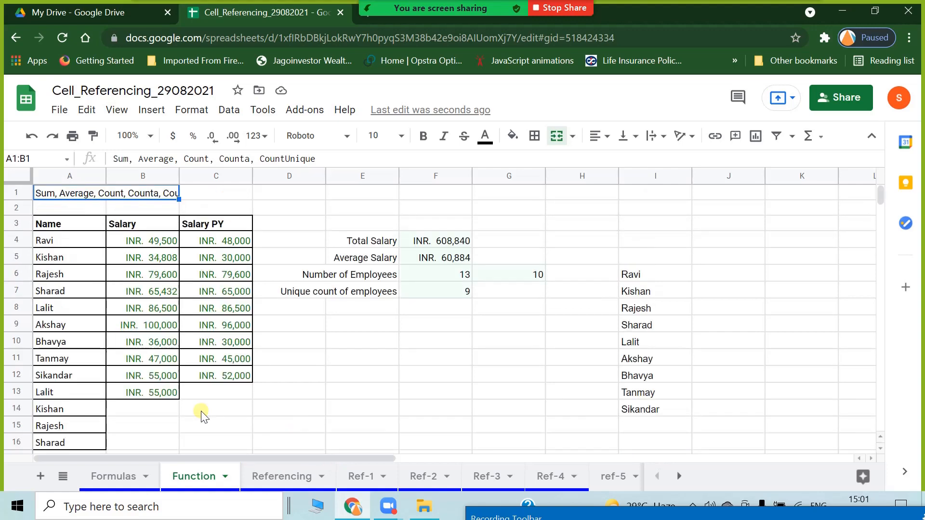
click(429, 293)
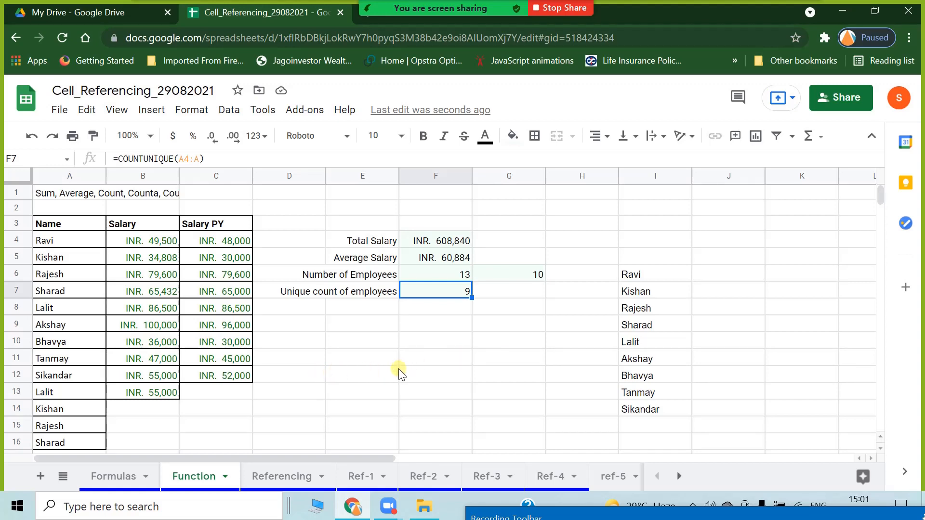
Step: Review the Referencing sheet, examining the global discount in L3 and the empty cells beside the numbers in column T
click(282, 476)
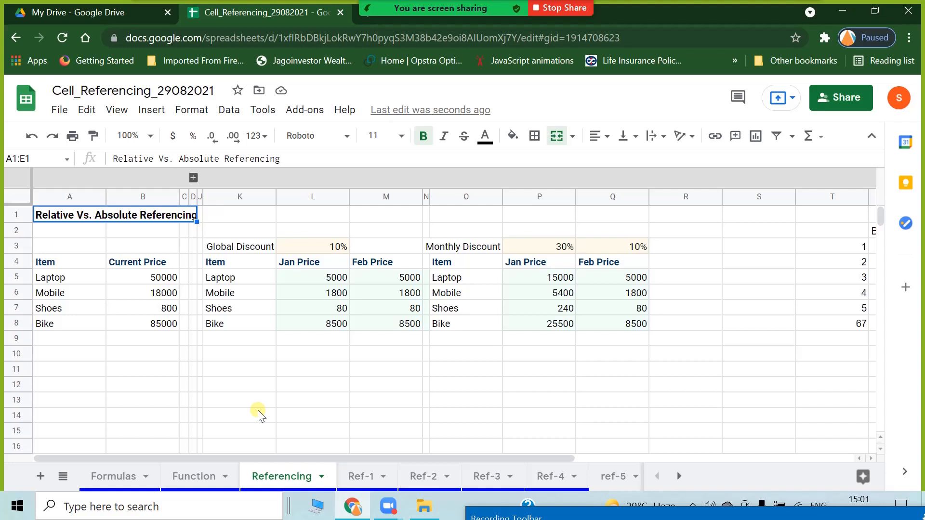
key(shift+Right)
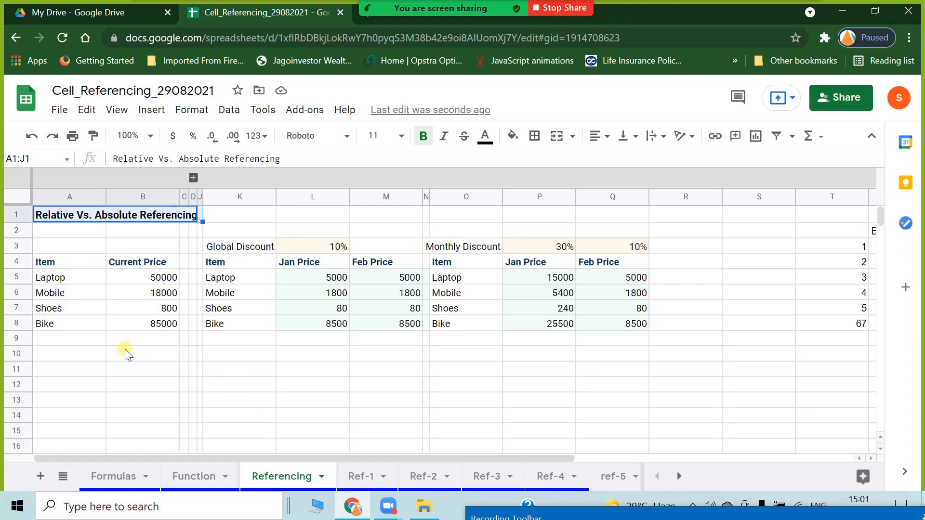
click(306, 244)
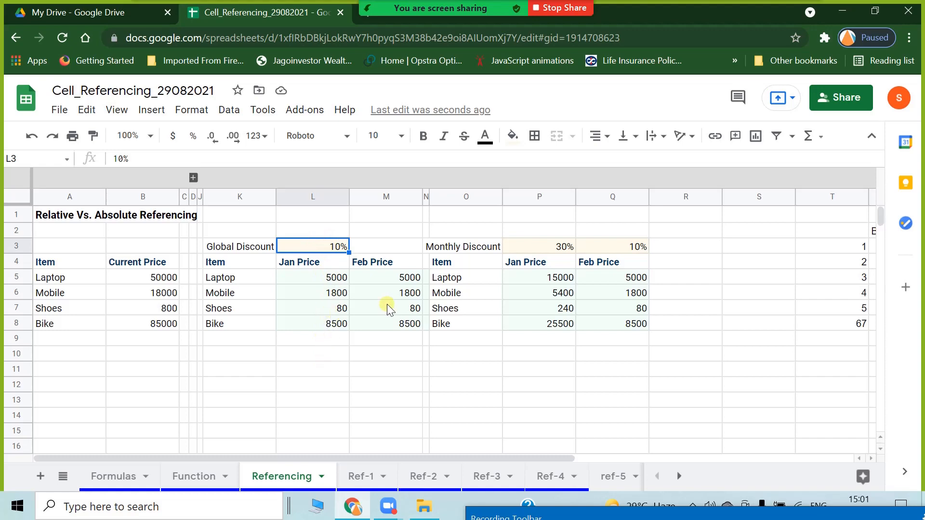
click(732, 322)
drag(793, 330, 765, 260)
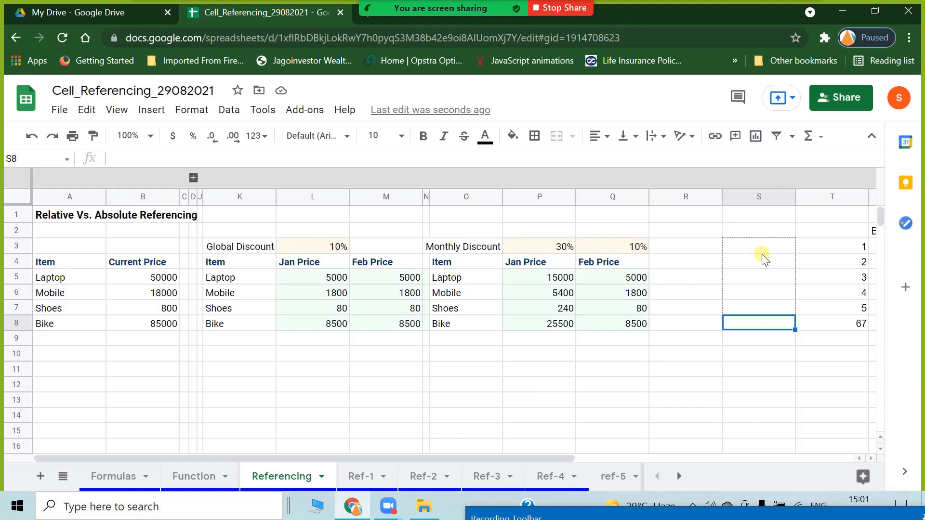
drag(765, 260, 762, 333)
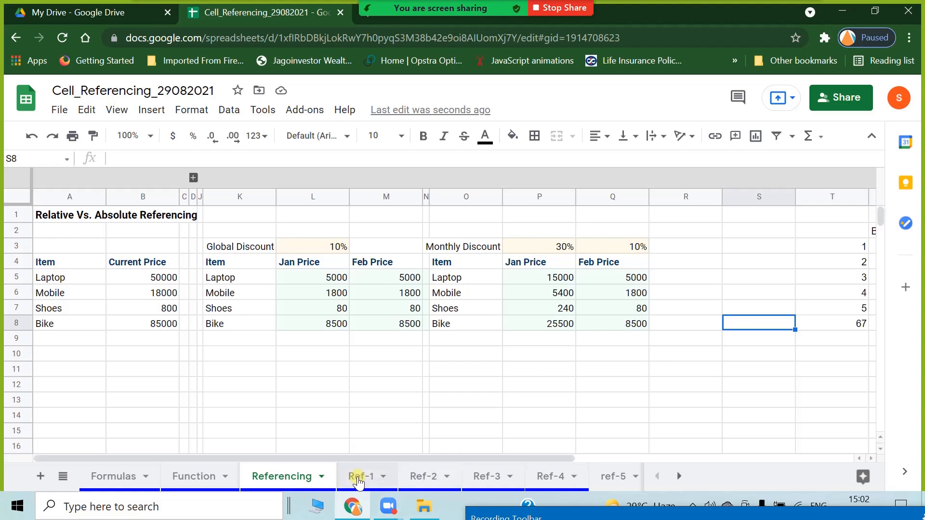
Step: Review the Ref-1 sheet, examining the commission rate in B2, the sales figures and the earned commission in column C
click(358, 477)
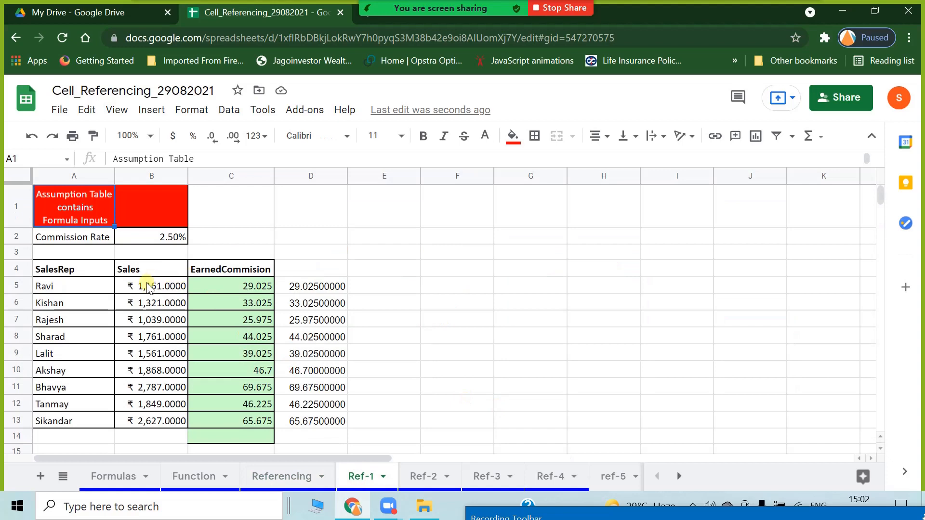
click(148, 287)
click(151, 237)
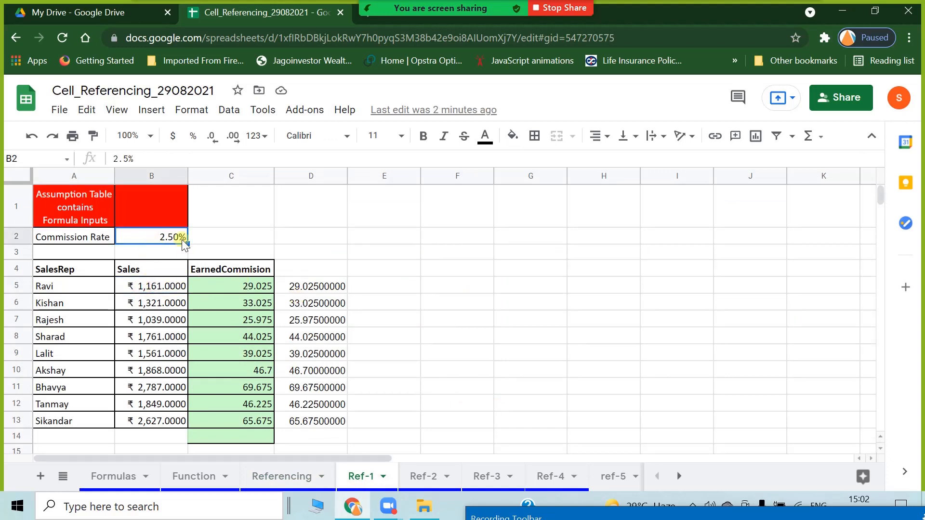
click(246, 284)
click(123, 292)
Step: Review the Ref-2 and Ref-3 sheets, examining the tax rate in B2 and the Tax Paid column on Ref-3
click(423, 475)
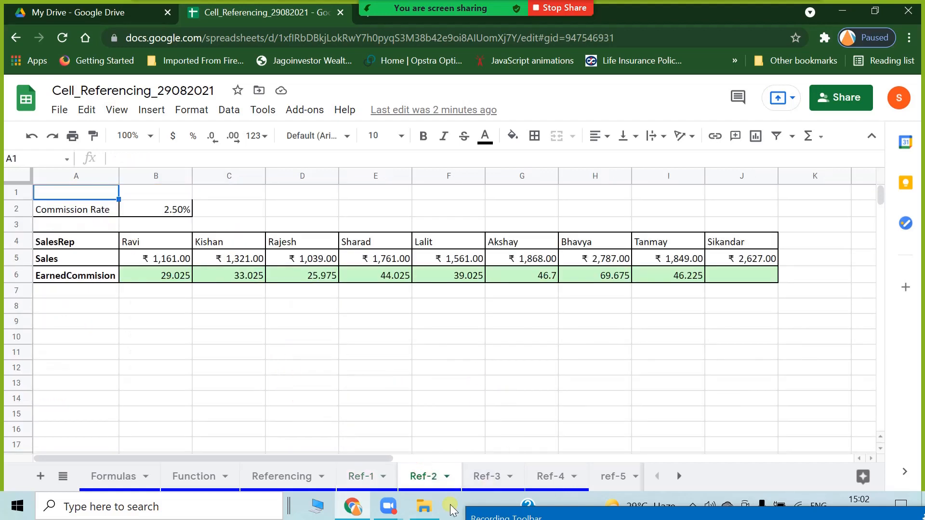
click(490, 476)
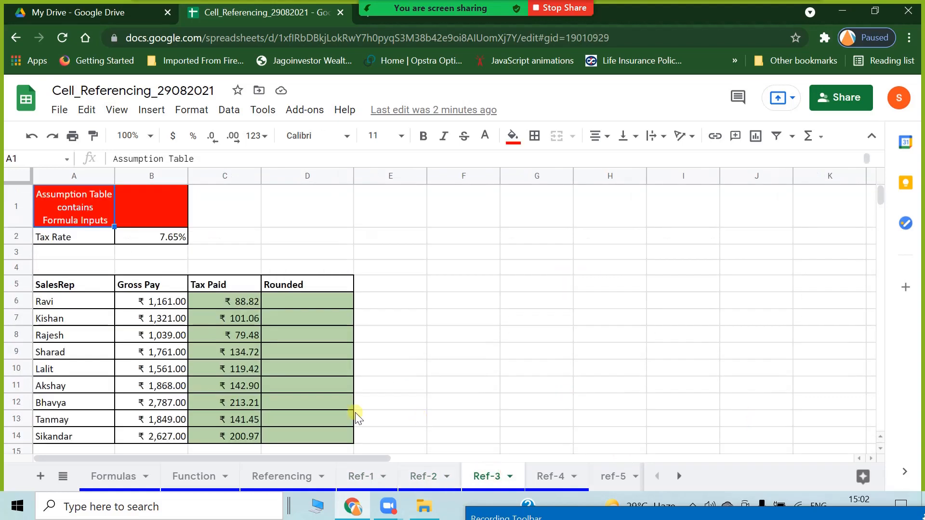
click(148, 237)
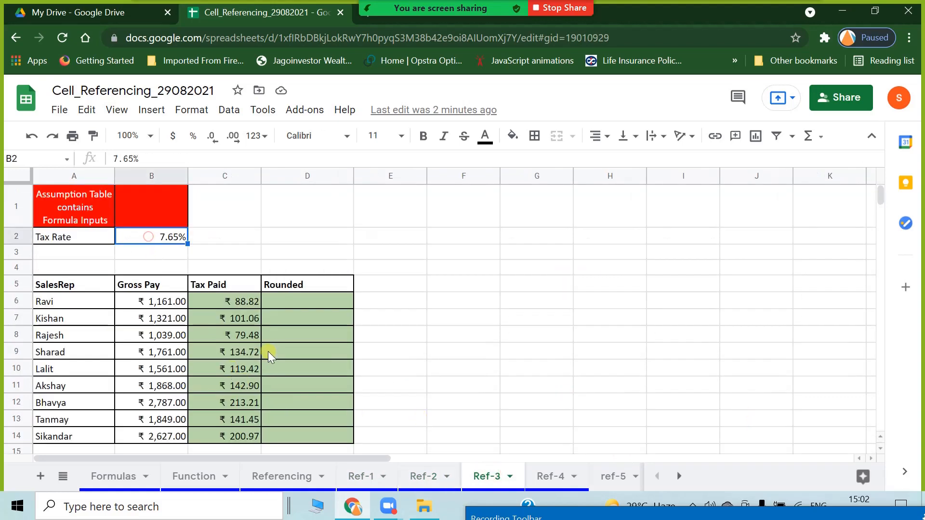
click(211, 348)
Step: Review the multiplication table on the Ref-4 sheet, examining the mixed-reference formulas in column B
click(553, 476)
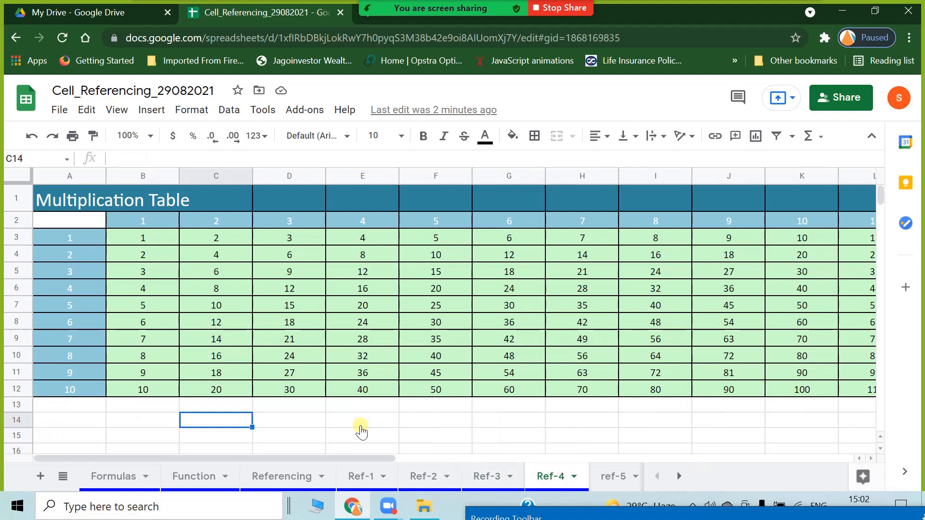
click(149, 237)
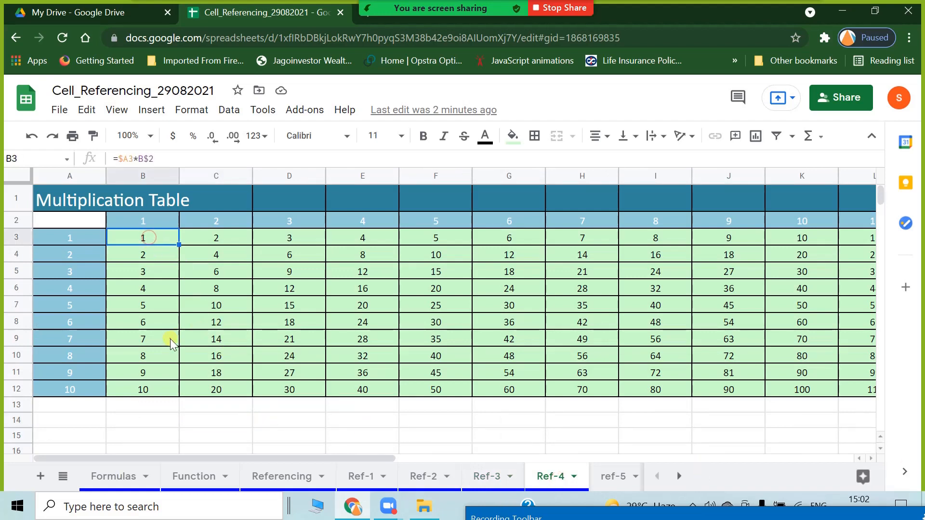
click(157, 378)
click(163, 239)
click(163, 287)
click(150, 341)
click(158, 391)
click(171, 291)
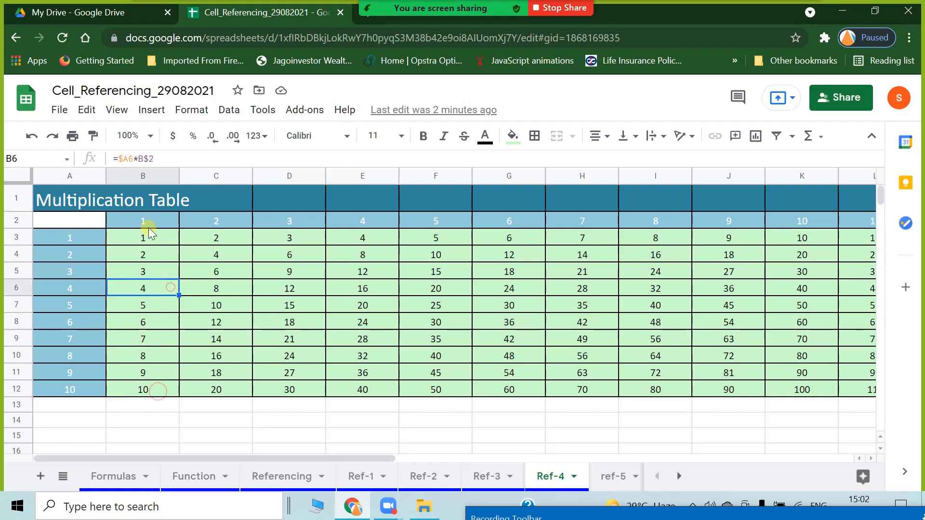
click(149, 239)
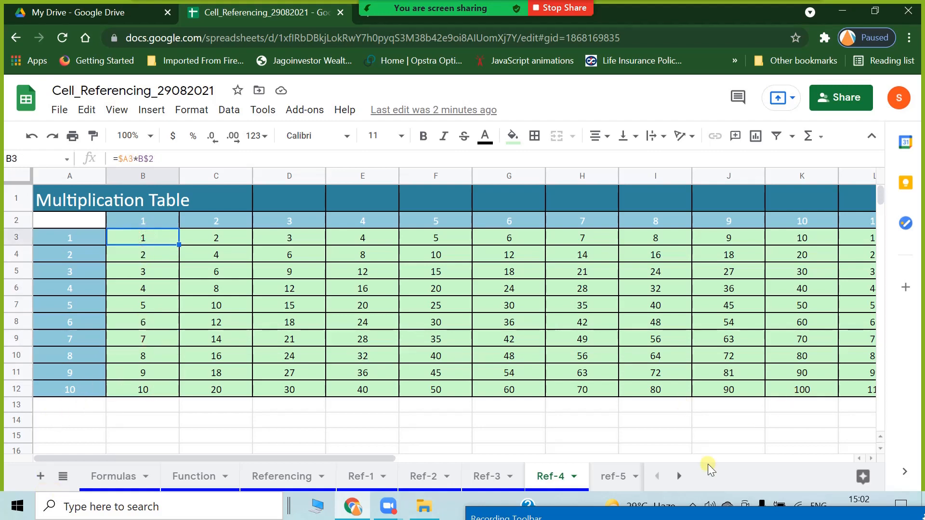
Step: Show the ref-5 sheet and examine the net sales in B3:B5 and the assumption rates in A10:C10
click(679, 477)
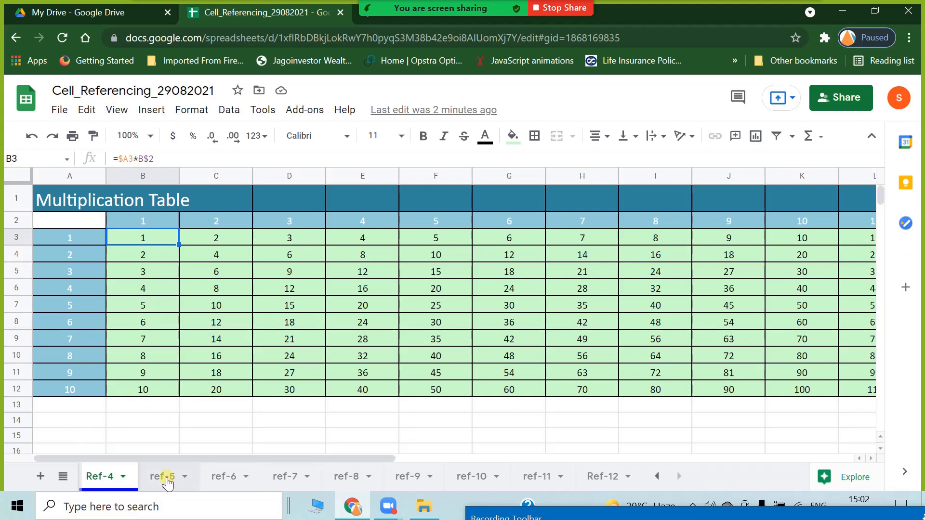
click(167, 479)
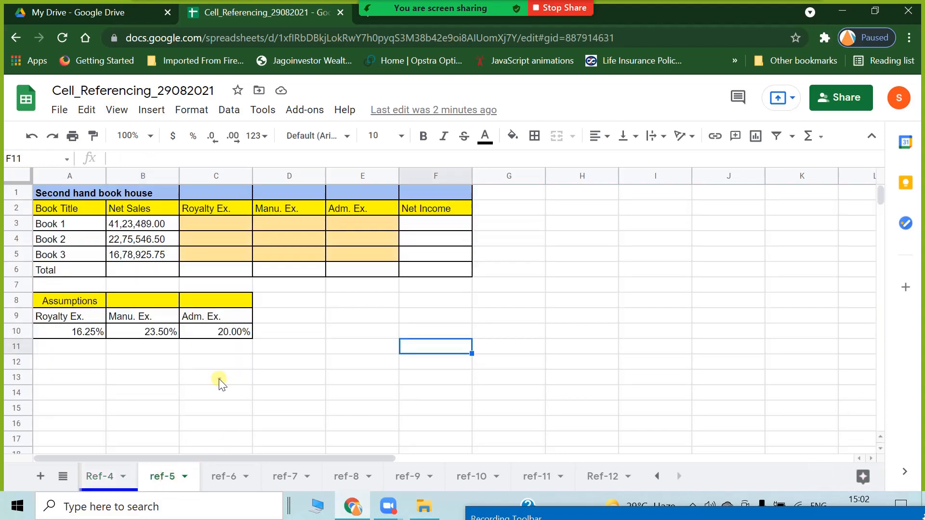
click(220, 378)
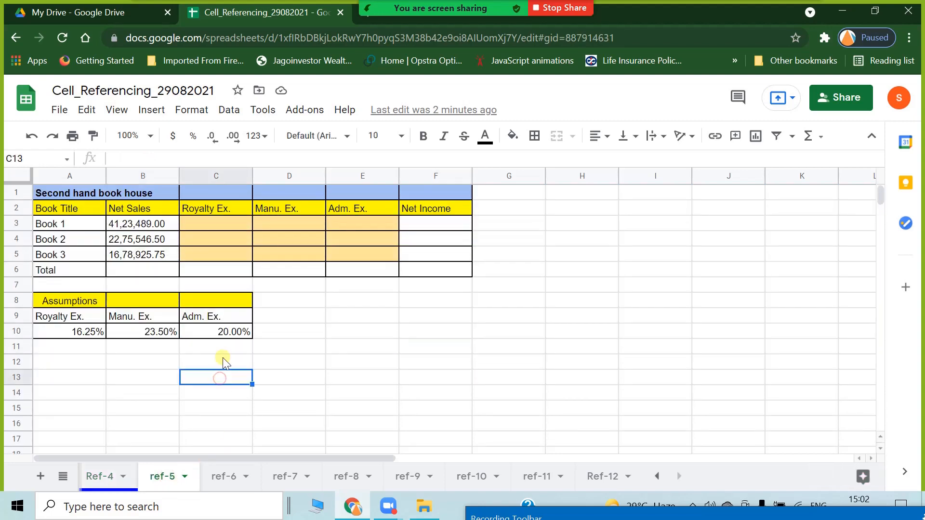
scroll(284, 405, down, 5)
scroll(283, 407, up, 5)
drag(120, 225, 121, 261)
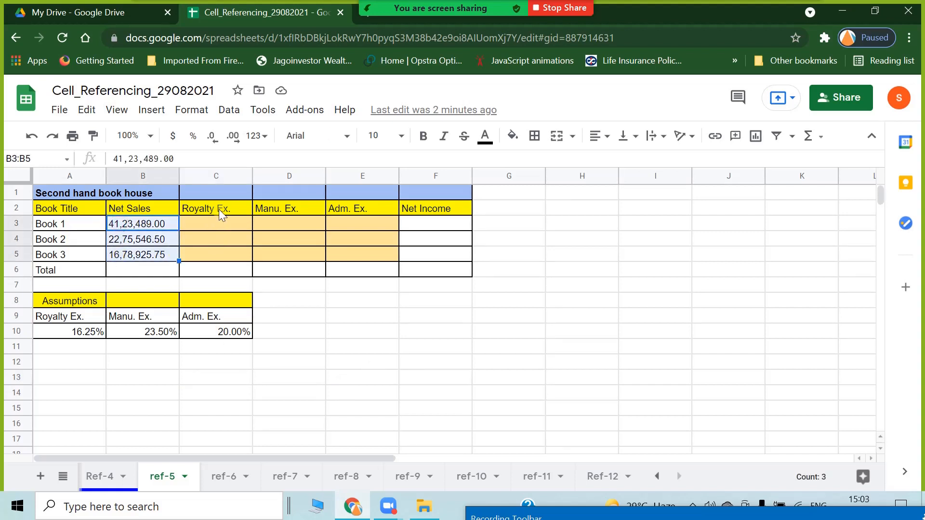
drag(71, 331, 208, 334)
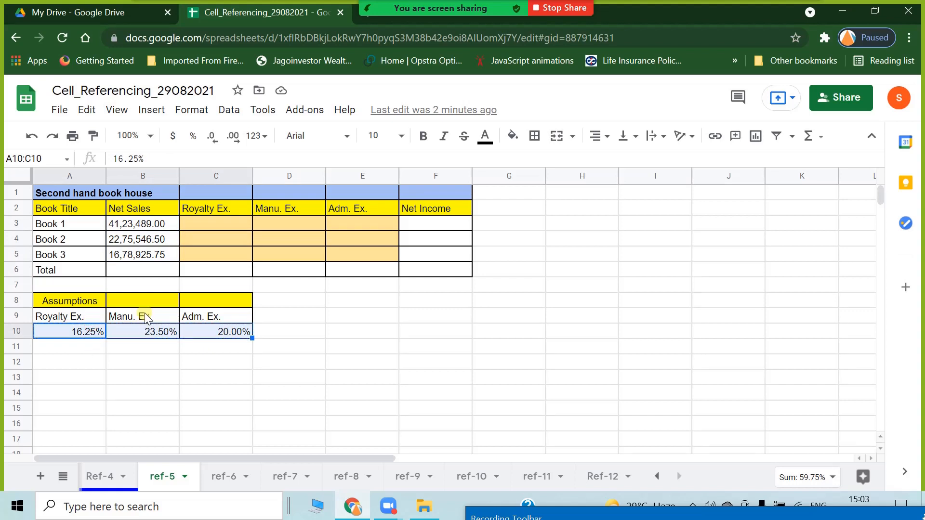
click(141, 321)
click(175, 335)
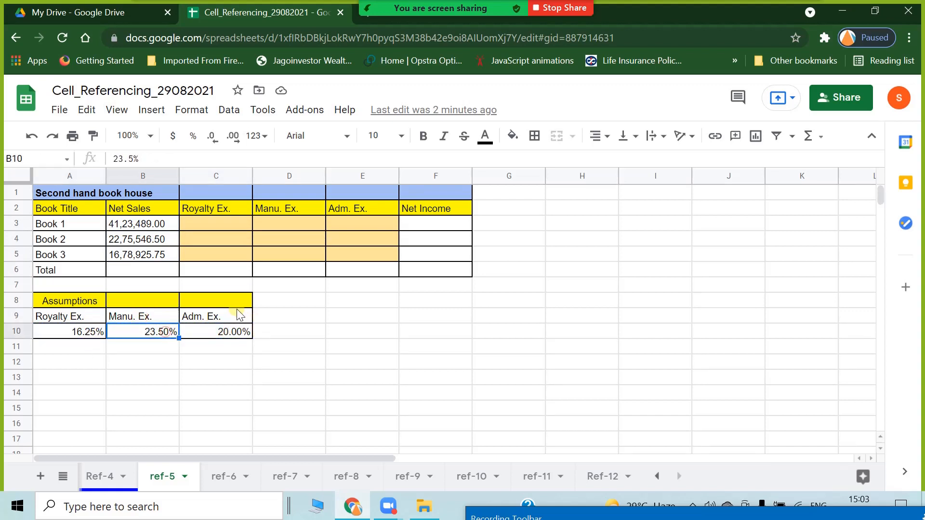
drag(244, 305, 241, 318)
click(243, 337)
click(329, 380)
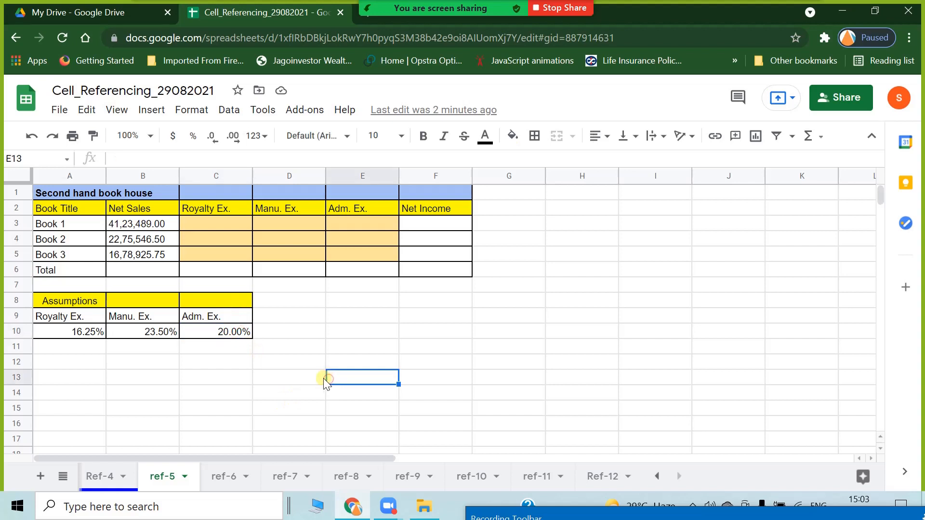
Step: Examine how each book's net sales relate to the Royalty Ex. cells and the royalty rate in A10
click(156, 225)
drag(221, 223, 227, 255)
click(155, 224)
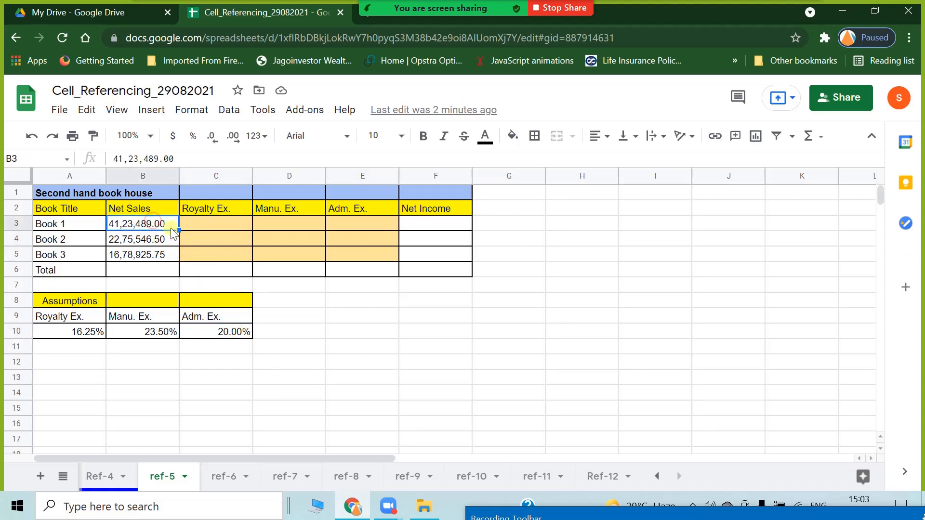
click(161, 241)
click(158, 255)
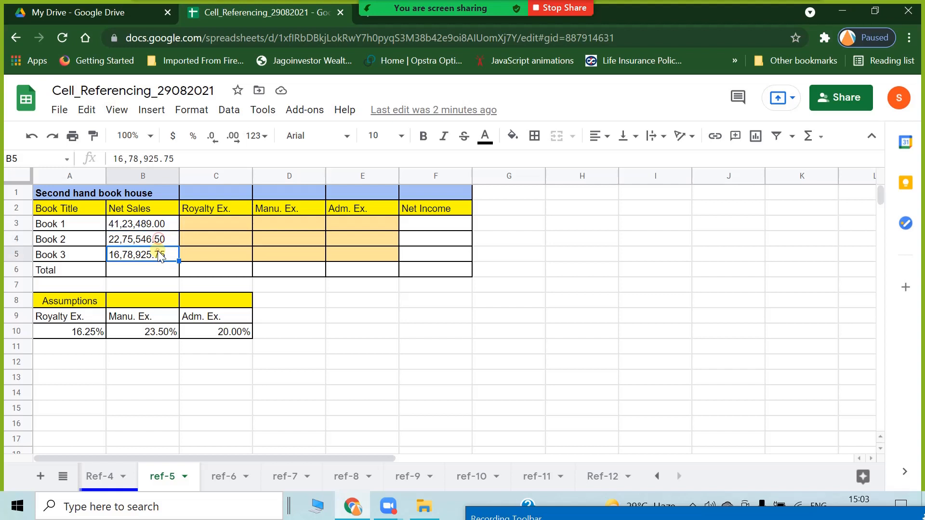
click(150, 223)
click(150, 241)
click(206, 226)
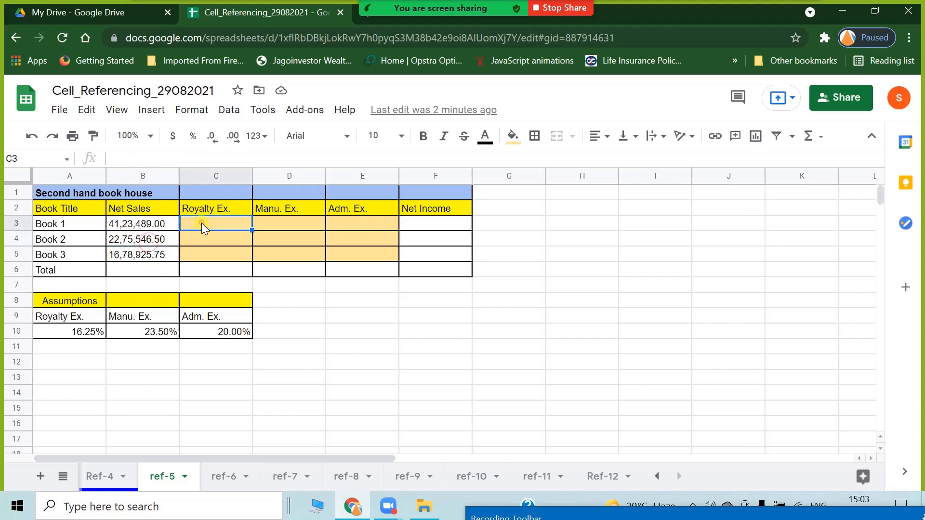
click(51, 333)
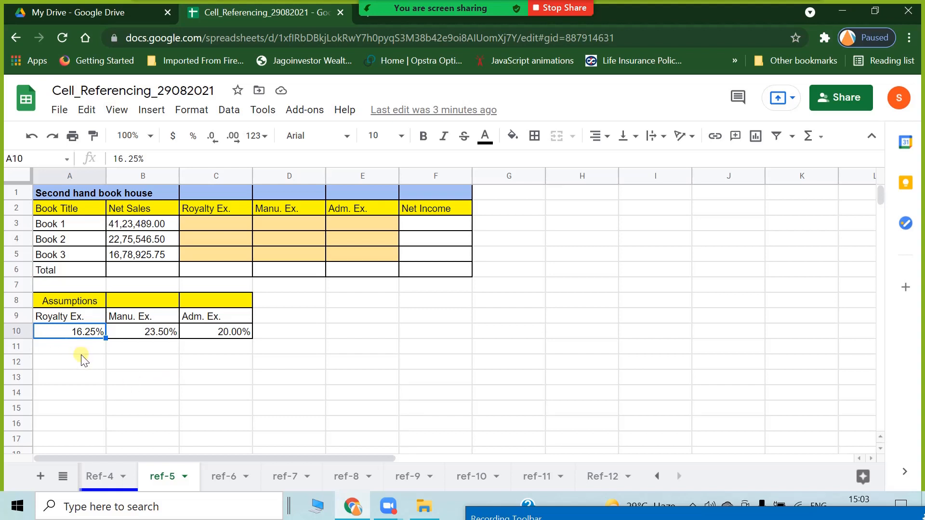
click(217, 226)
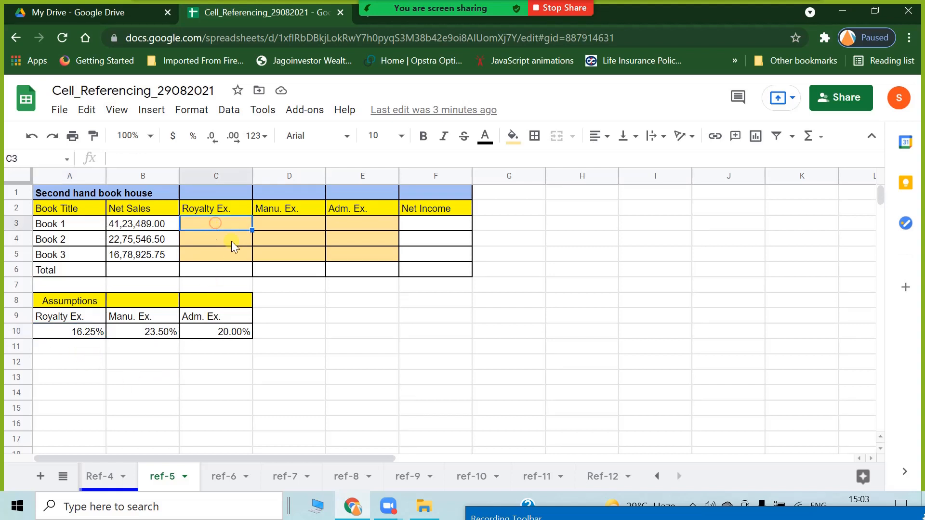
Step: Trace the Book 1 row from its title and net sales through the three expense cells to Net Income in F3
click(457, 223)
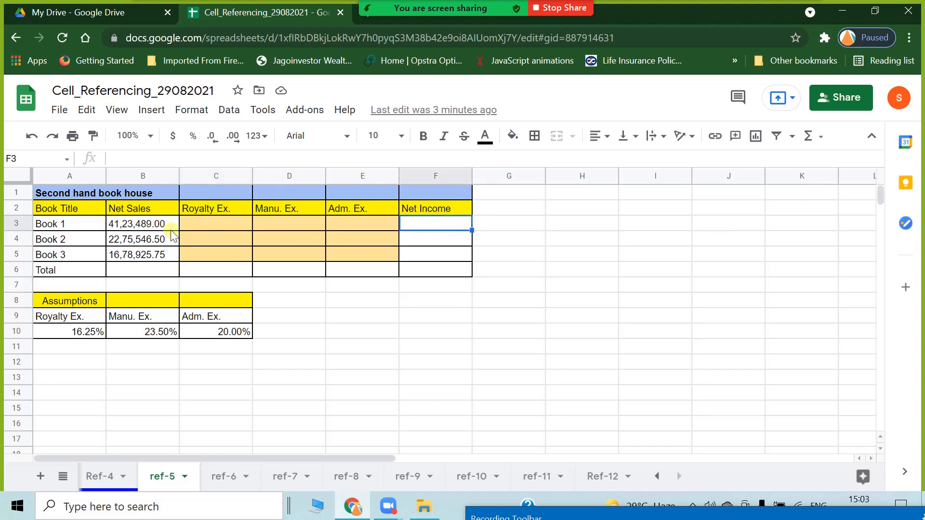
click(55, 224)
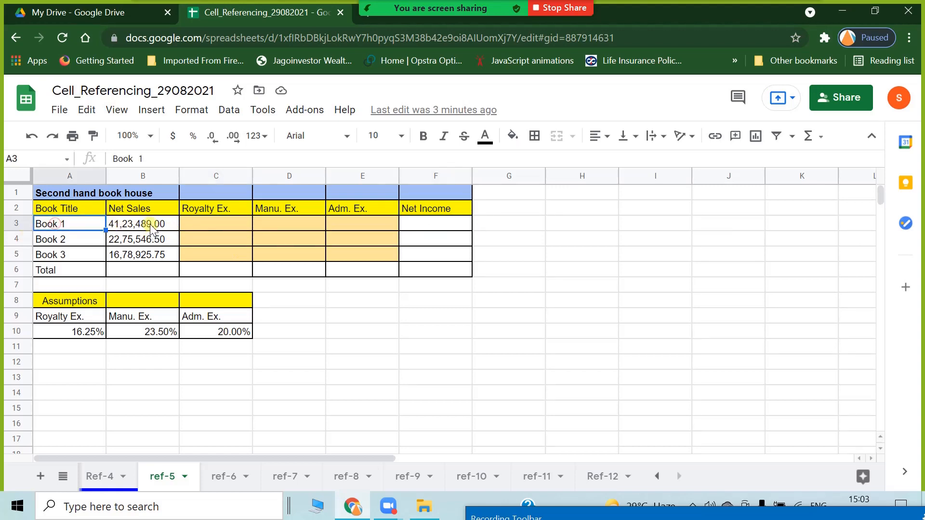
click(149, 224)
click(207, 226)
click(298, 223)
click(352, 221)
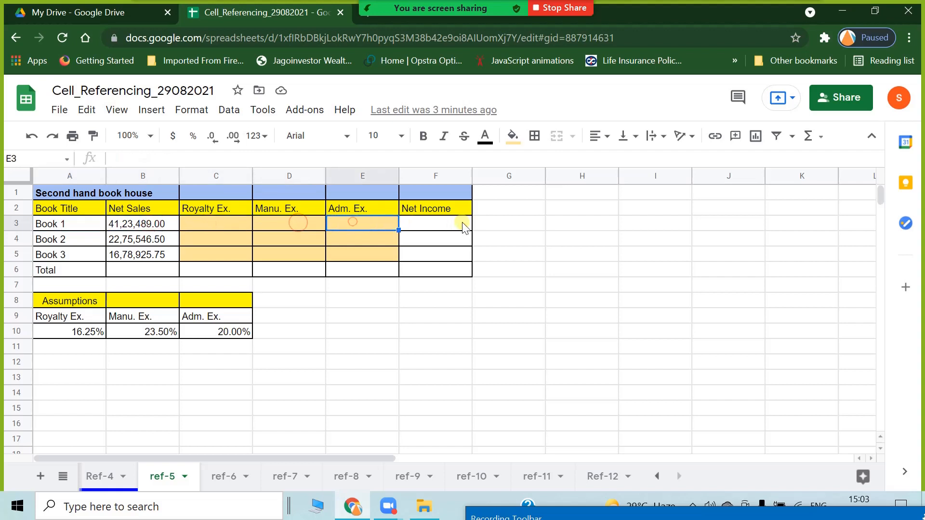
click(463, 227)
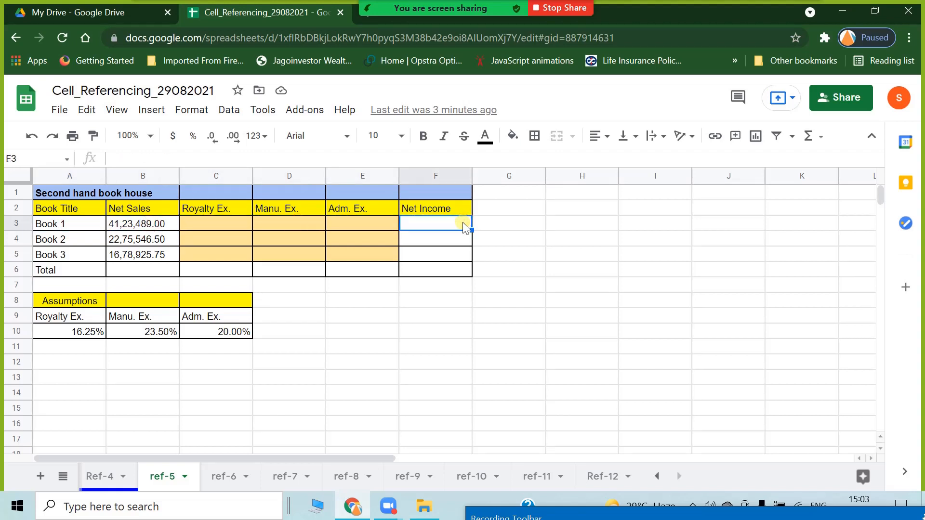
Step: Examine the empty Royalty, Manu. and Adm. expense ranges in C3:E5 and the total cell C6
click(224, 270)
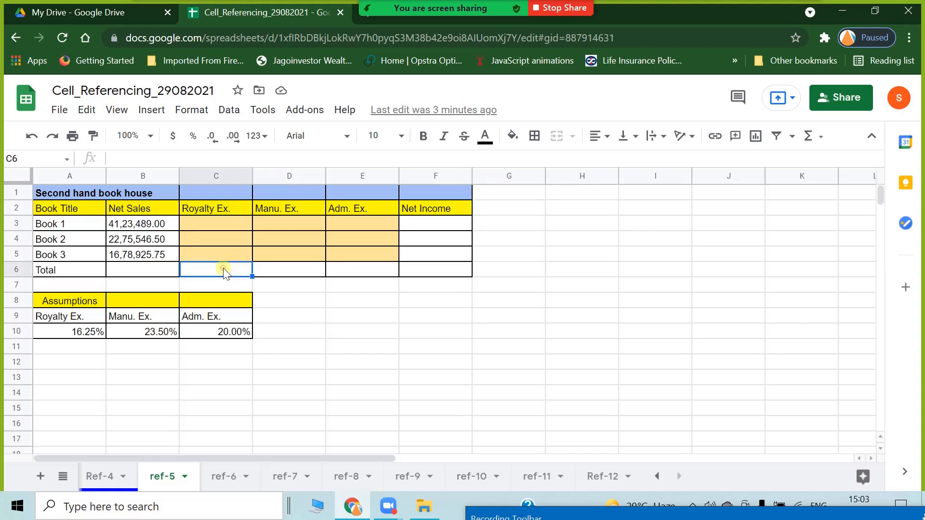
drag(231, 224, 233, 255)
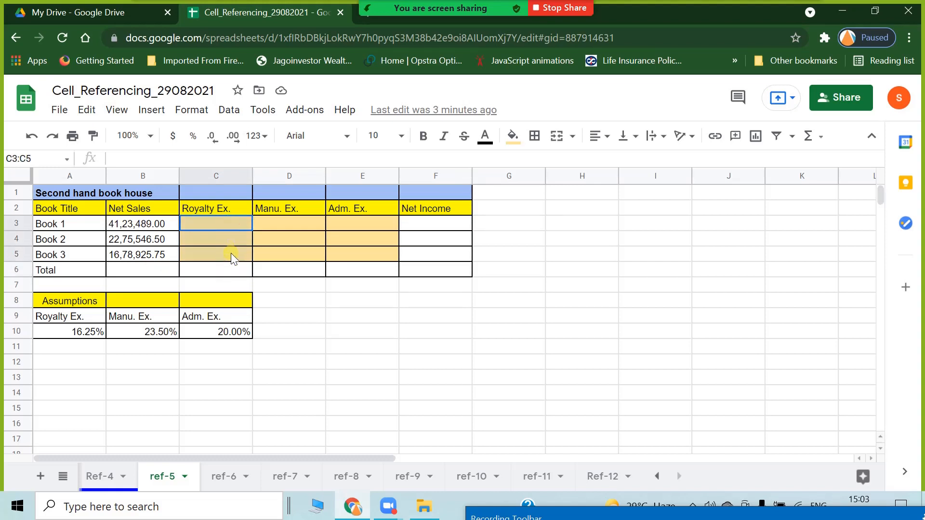
drag(296, 230, 299, 261)
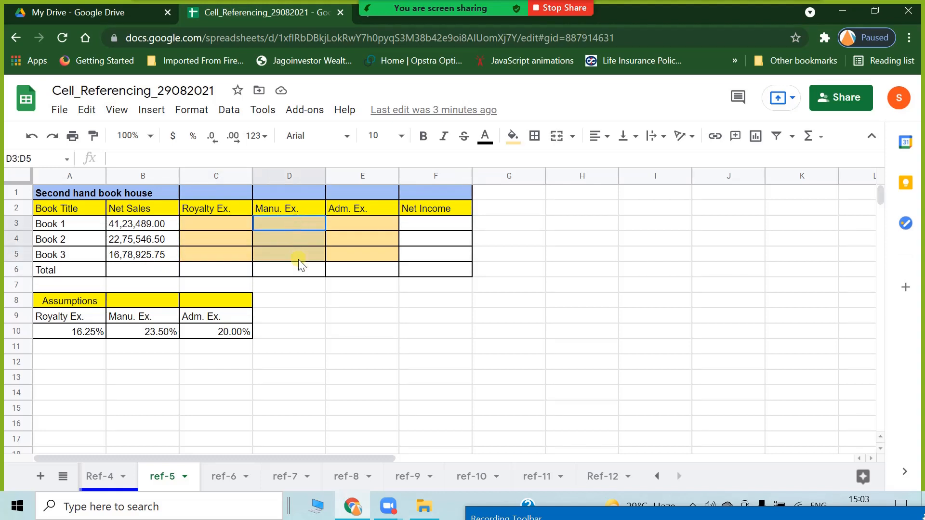
drag(375, 225, 376, 254)
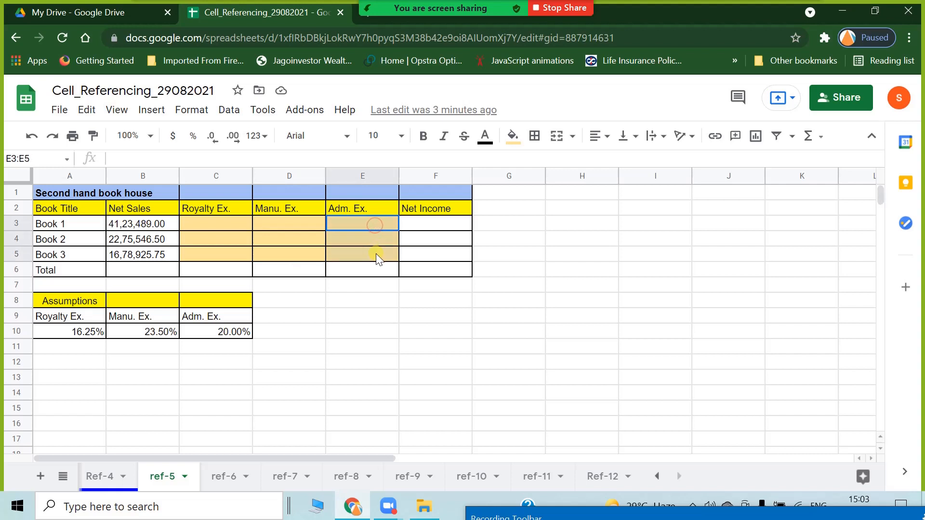
click(299, 337)
Step: Start Book 1's royalty expense formula in C3, multiplying its net sales in B3 by the royalty rate in A10
click(212, 224)
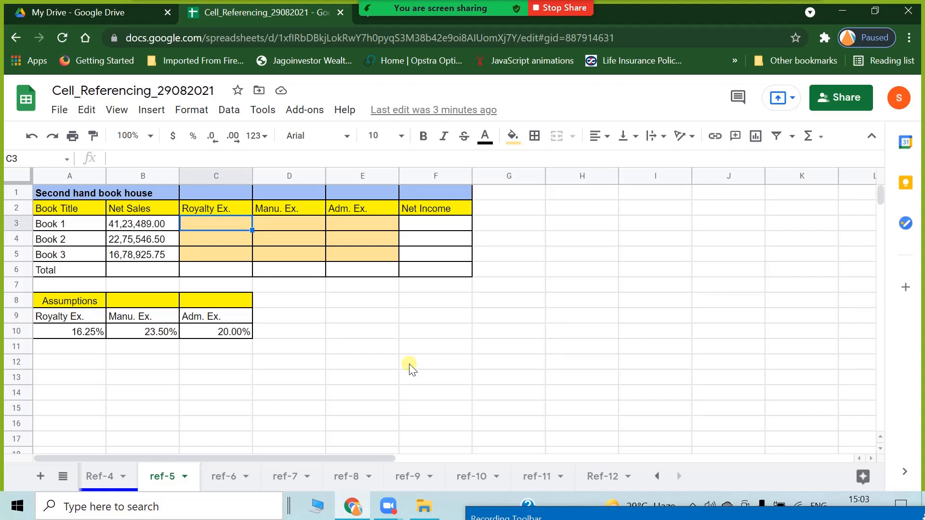
text(=)
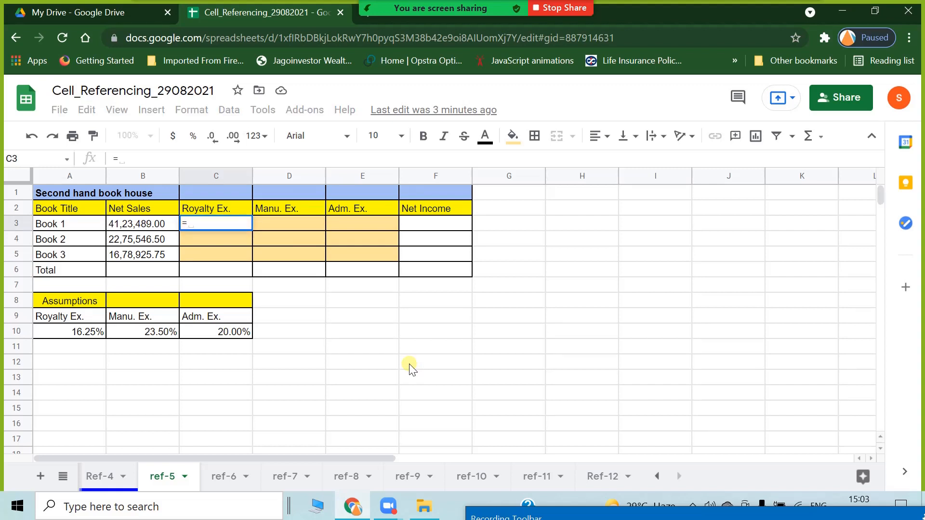
click(137, 231)
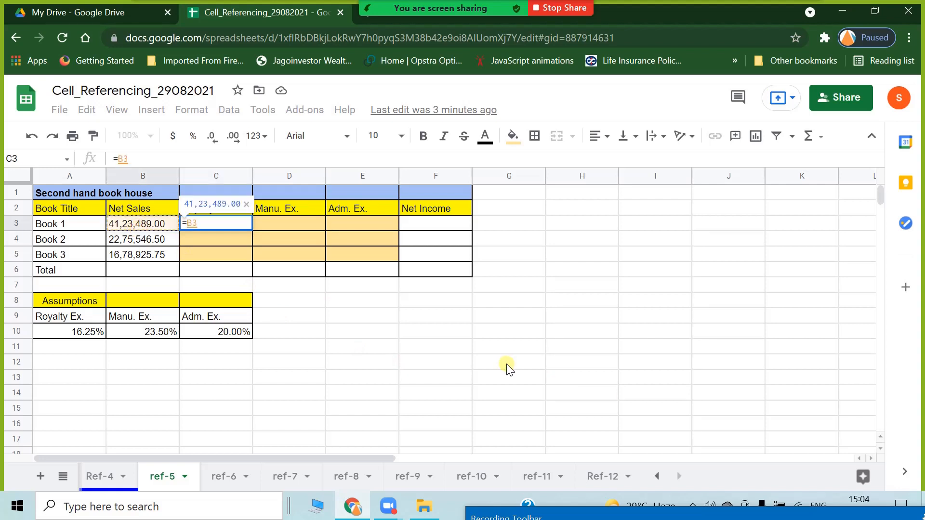
text(*)
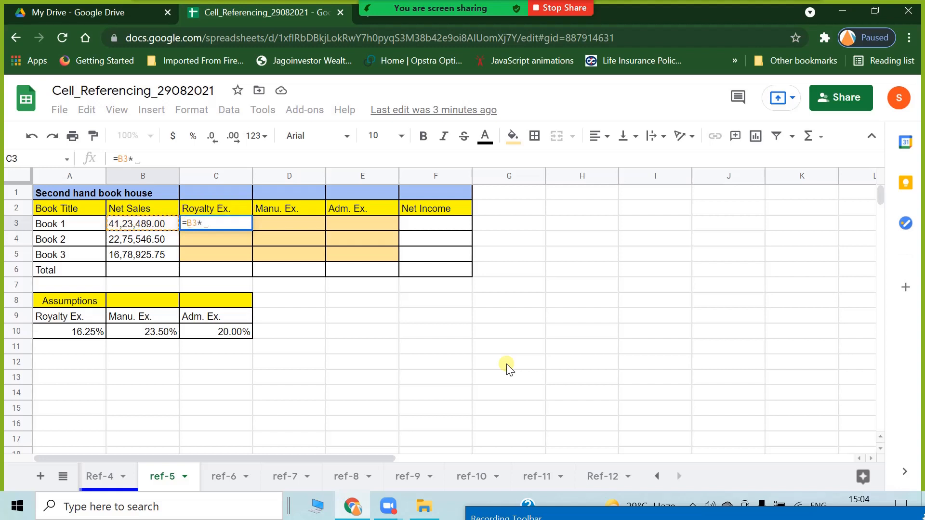
click(78, 335)
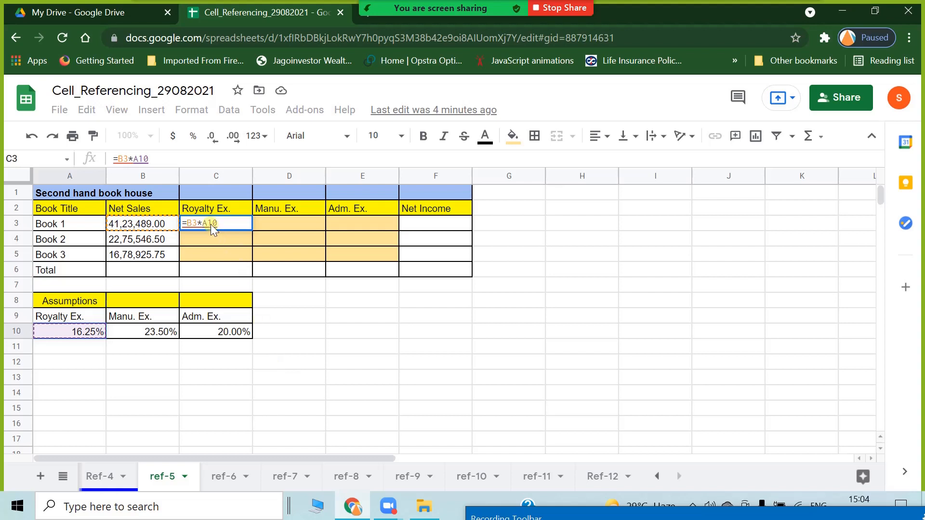
Step: Make the C3 formula's references mixed as =$B3*A$10, commit it and reject the suggested autofill
key(Left)
key(Left)
text($)
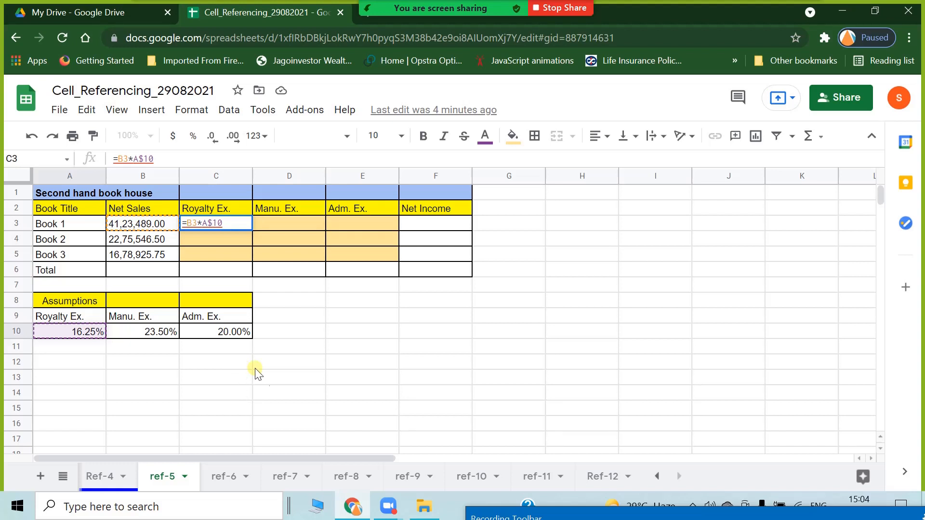
click(186, 222)
text($)
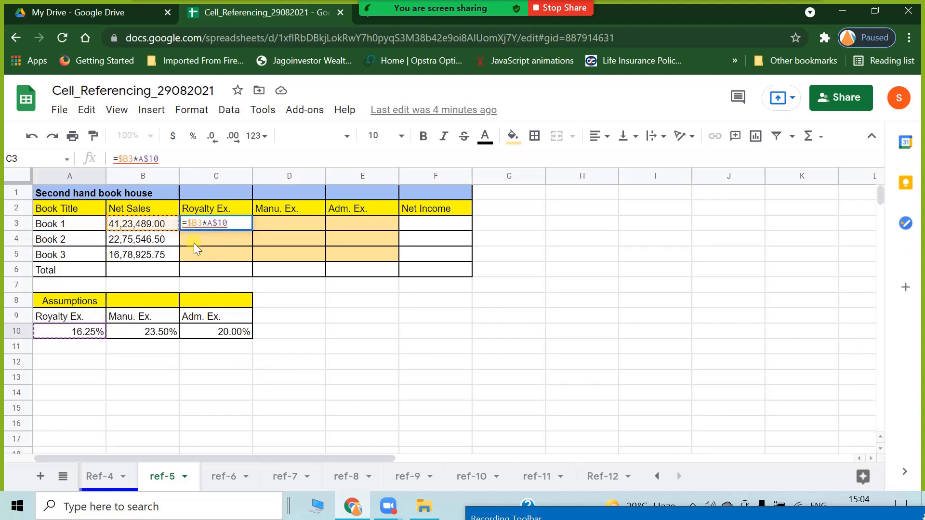
key(Return)
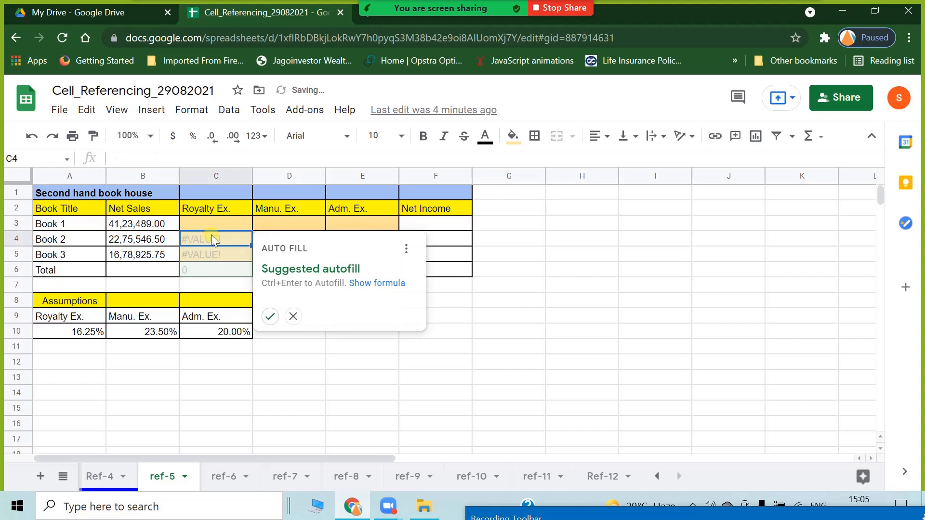
click(296, 318)
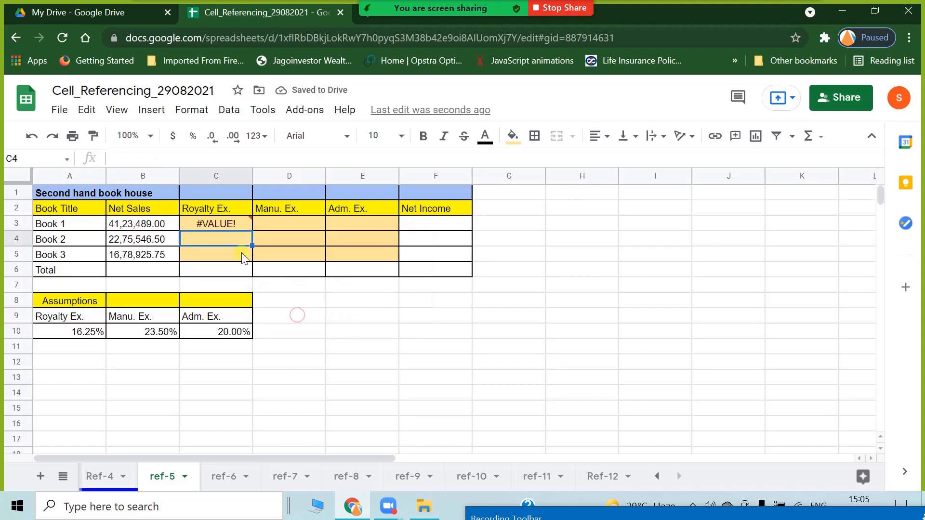
Step: Examine the formula in C3, the net sales cell it uses and the remaining Royalty Ex. cells
double_click(230, 221)
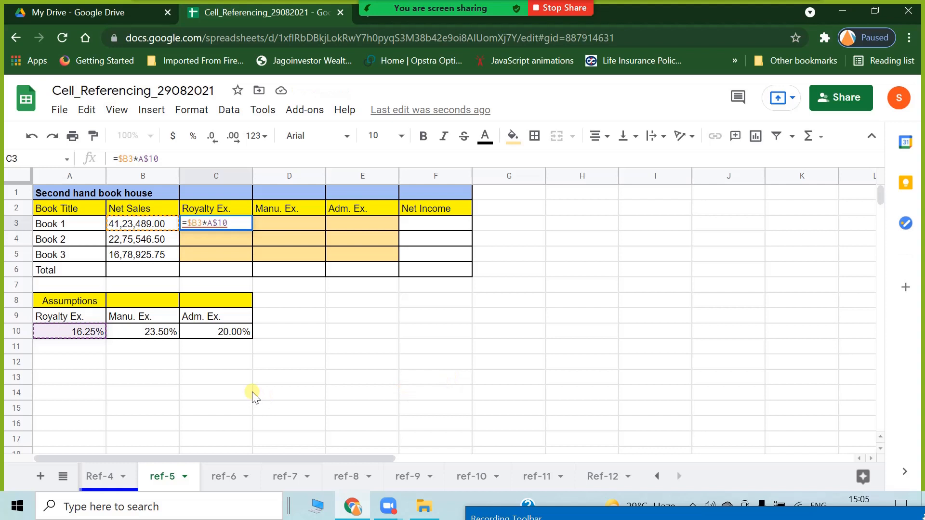
key(Escape)
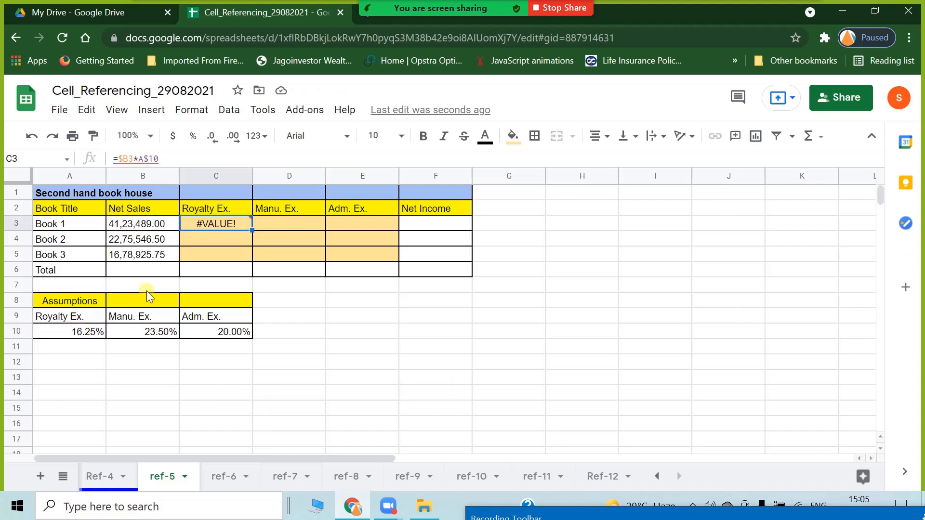
click(143, 228)
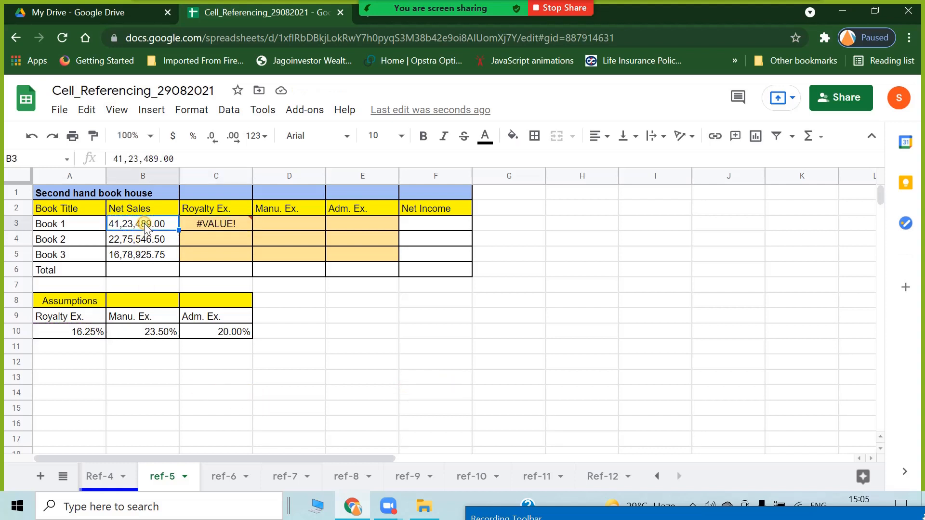
click(244, 391)
click(201, 225)
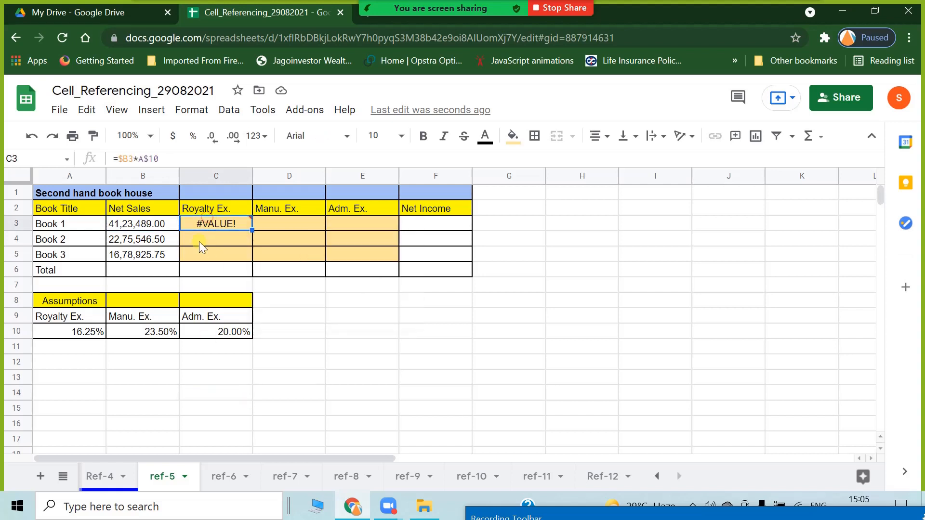
click(199, 241)
click(203, 253)
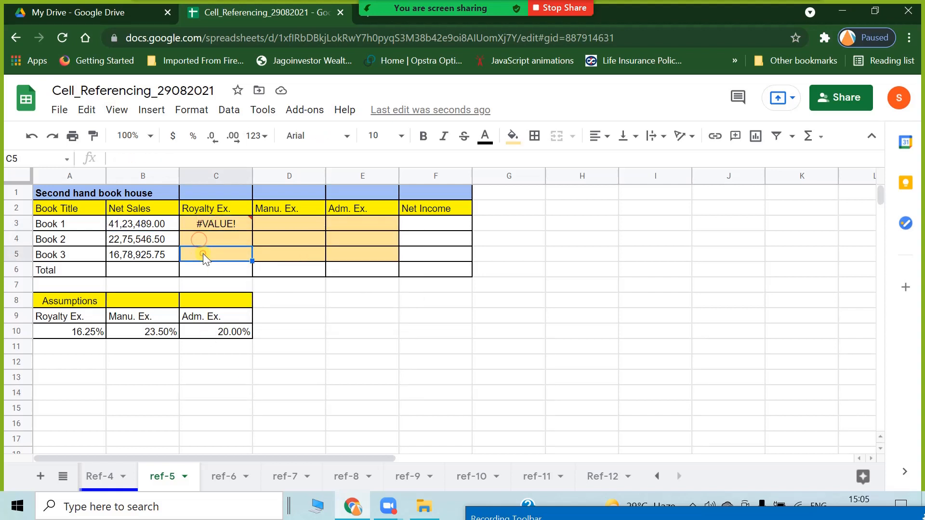
click(333, 380)
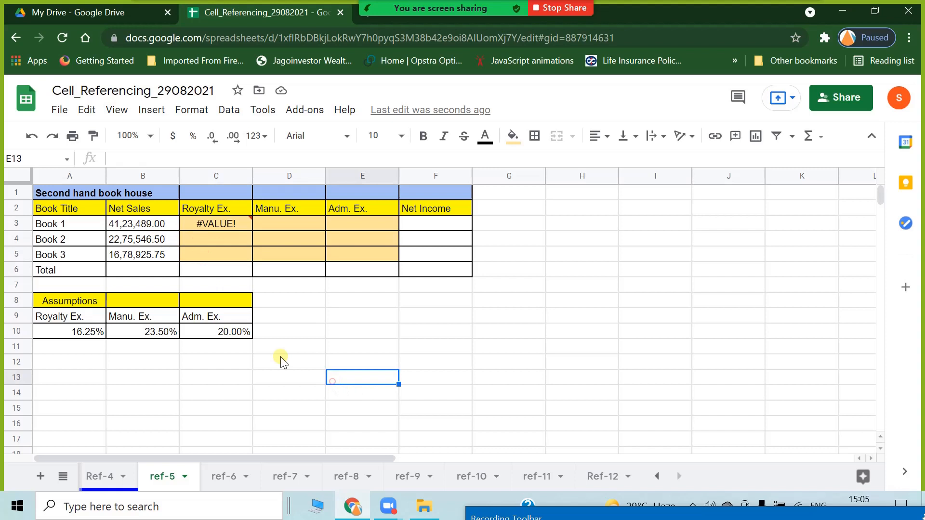
click(178, 378)
click(213, 363)
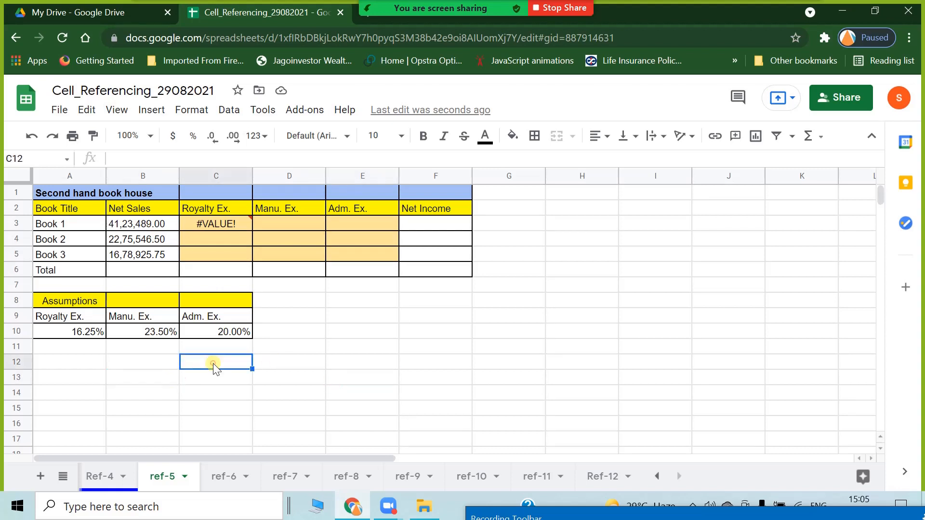
click(215, 227)
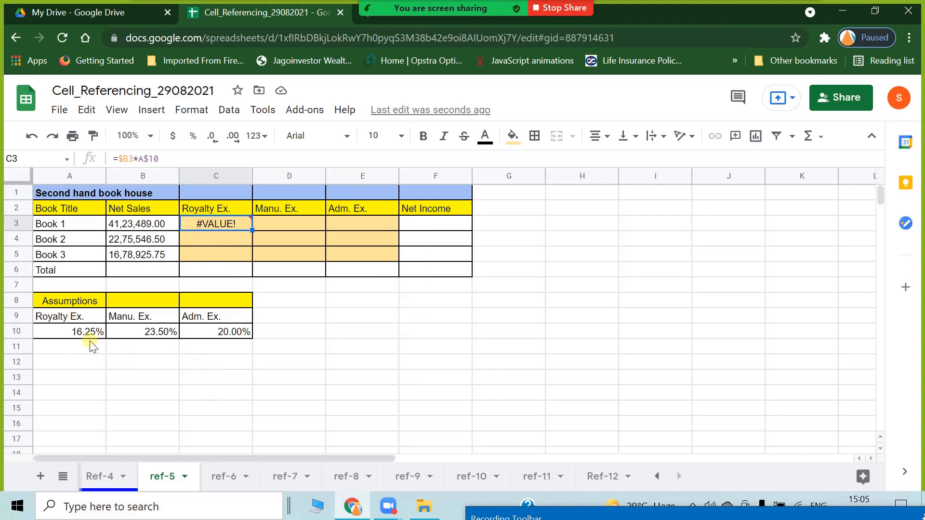
Step: Check the net sales entries of the three books in B3:B5 one by one
click(137, 223)
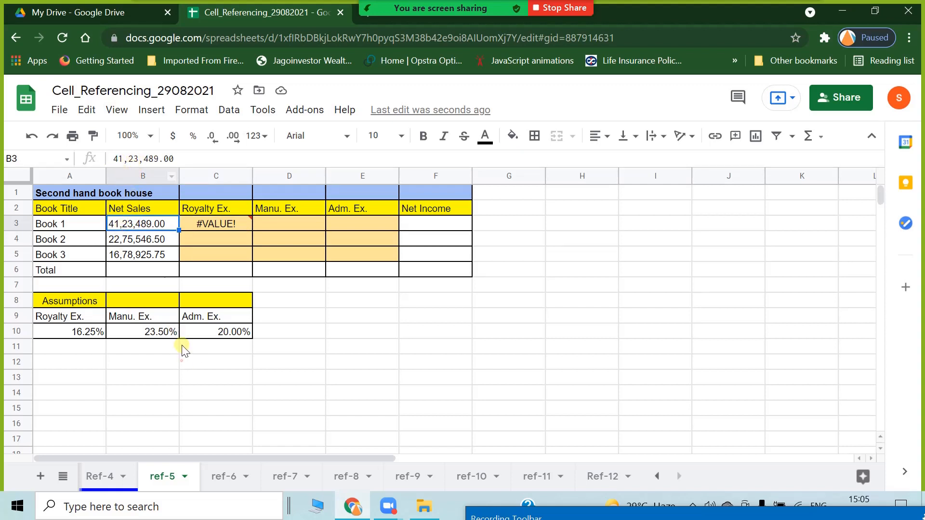
click(182, 361)
click(149, 224)
click(156, 257)
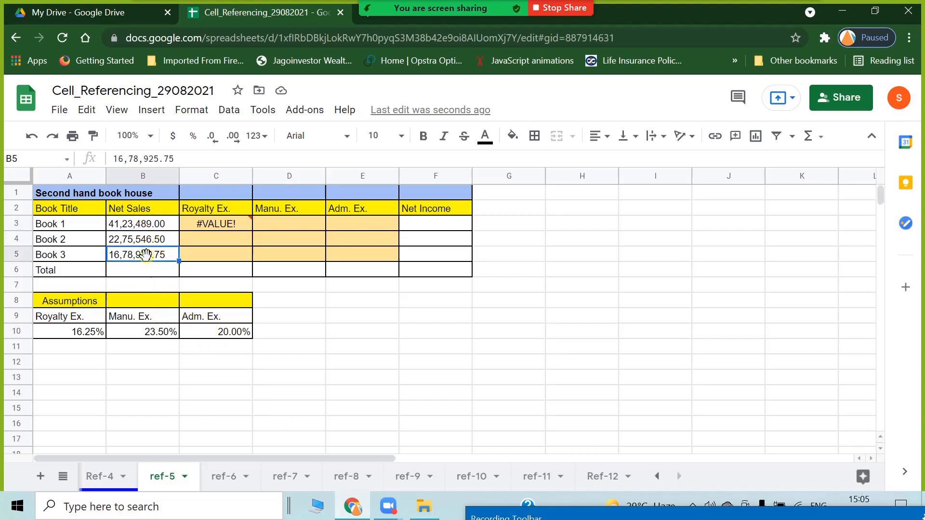
click(140, 224)
click(144, 239)
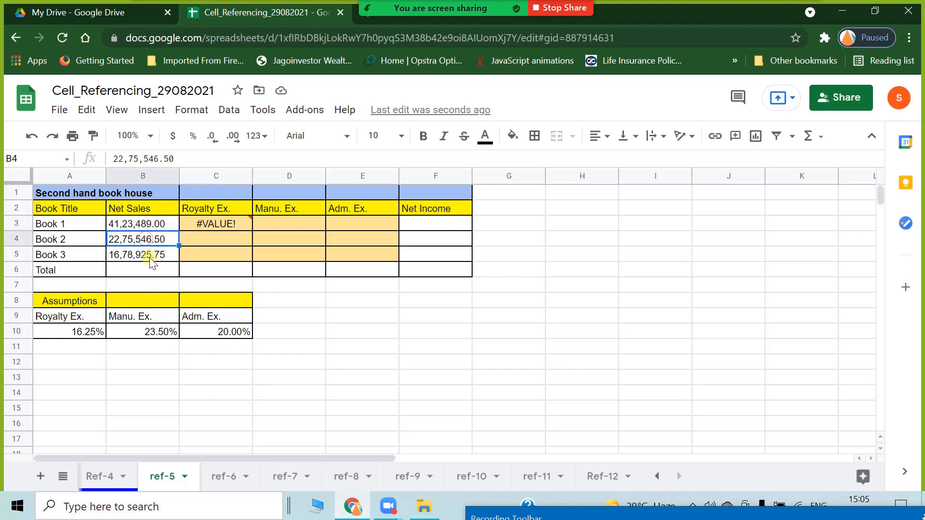
click(150, 254)
click(153, 225)
click(154, 240)
click(155, 254)
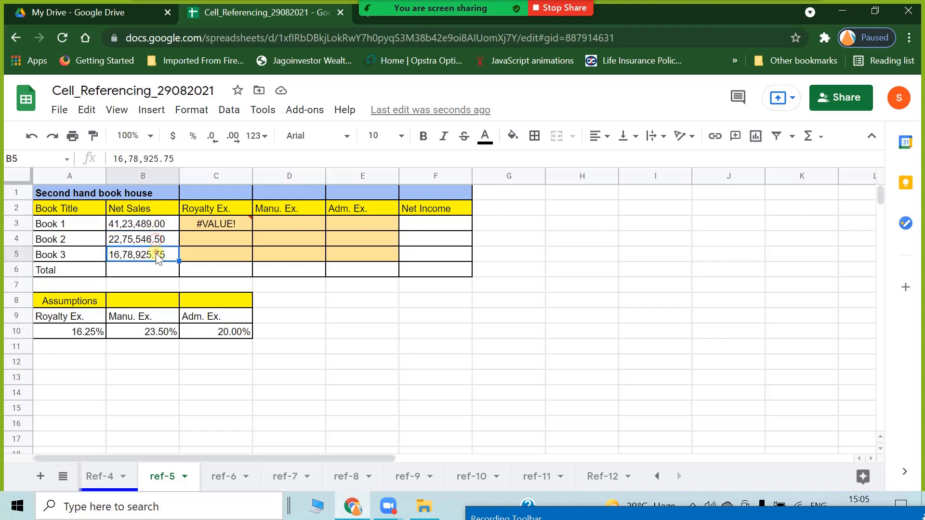
click(184, 378)
click(141, 224)
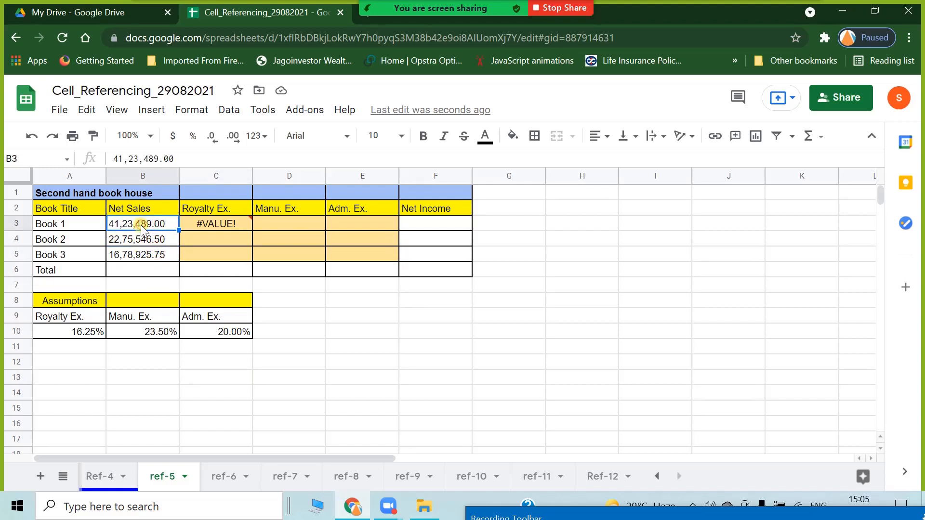
Step: Enter =isnumber(B3) in G3 to test whether Book 1's net sales is a number
click(517, 225)
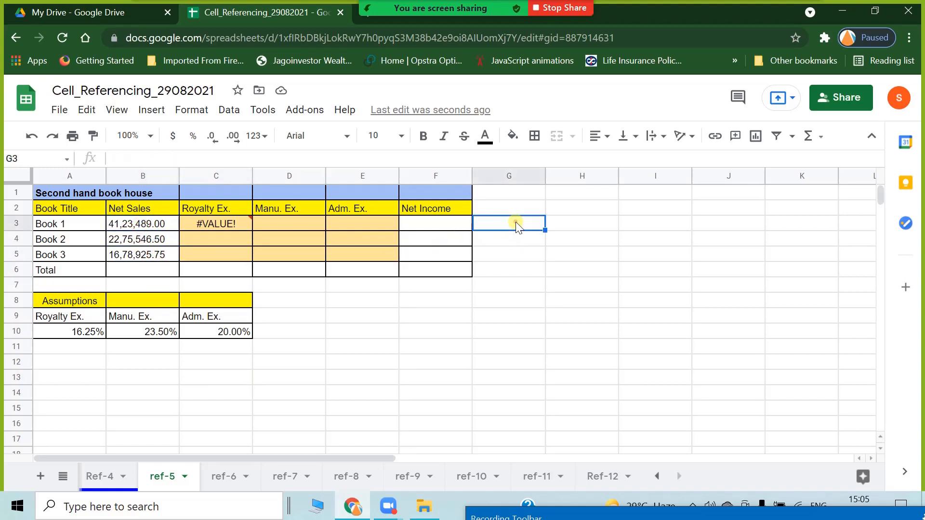
click(349, 333)
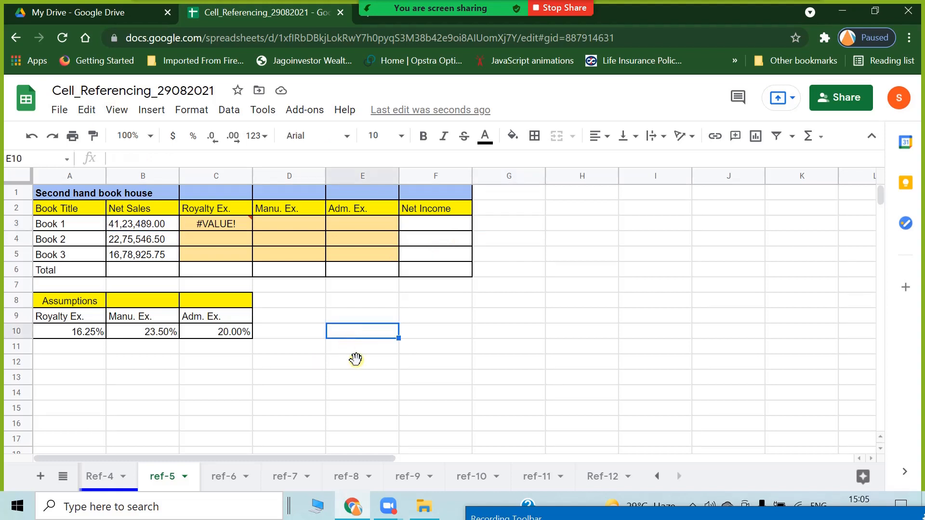
click(357, 311)
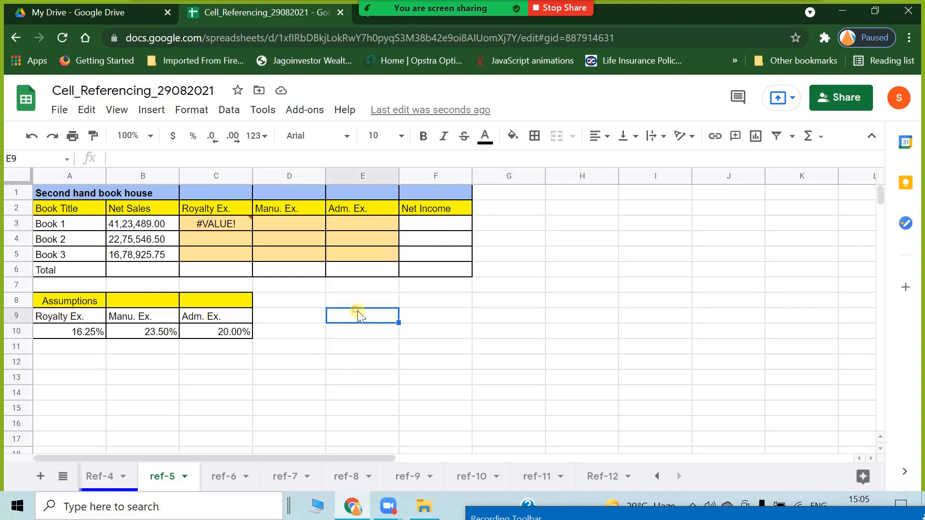
click(528, 226)
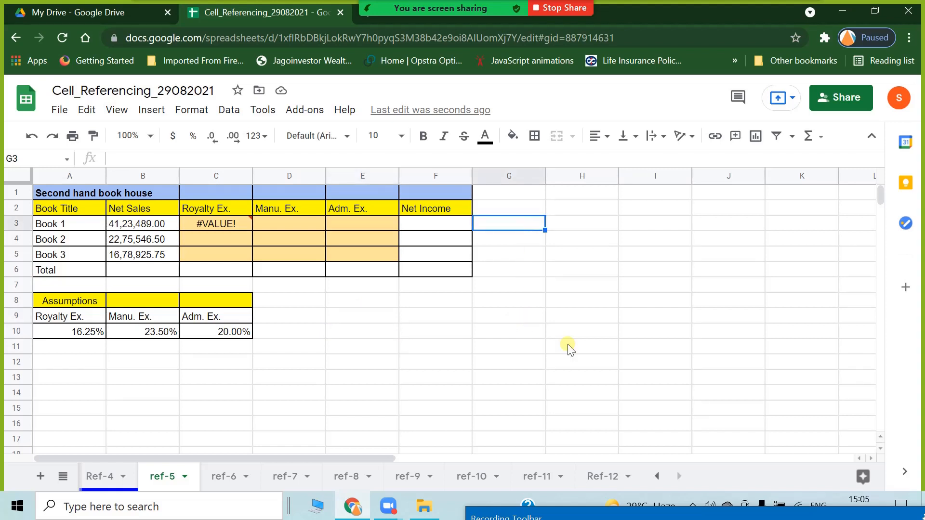
text(=is)
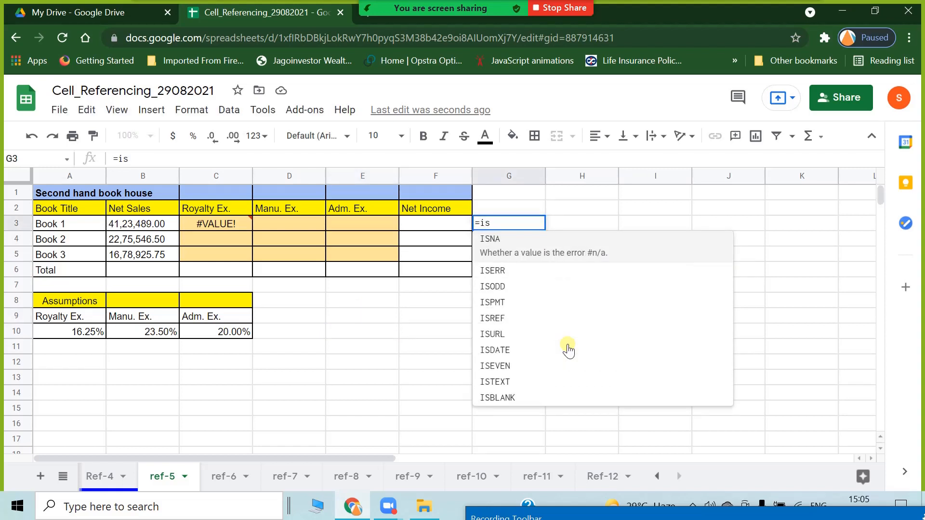
text(number)
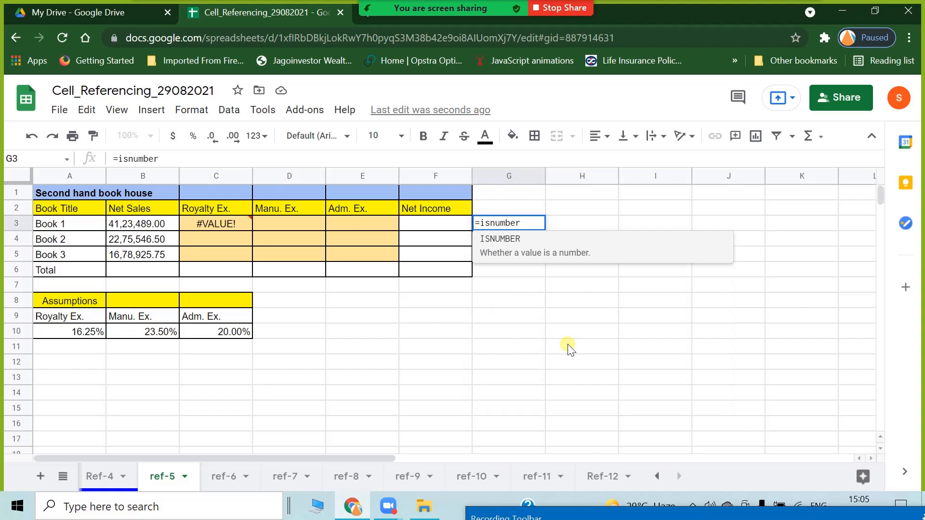
text(()
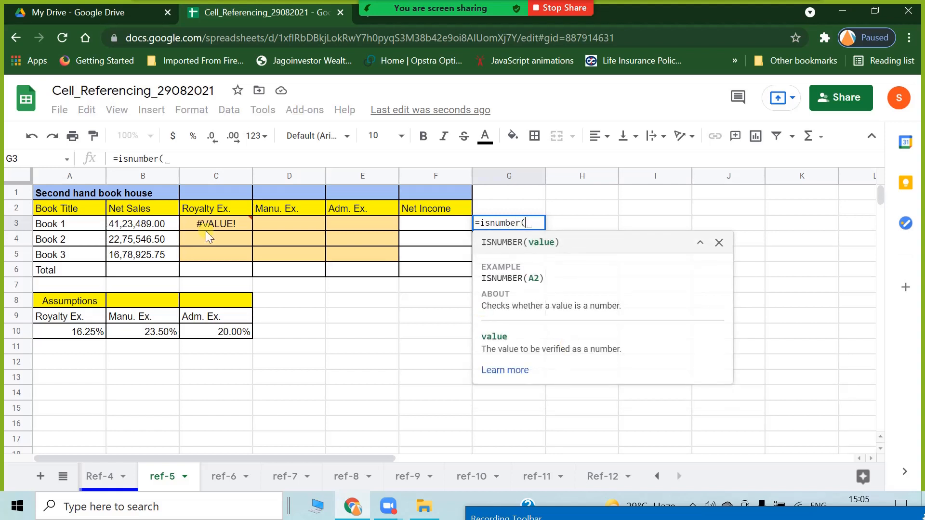
click(137, 228)
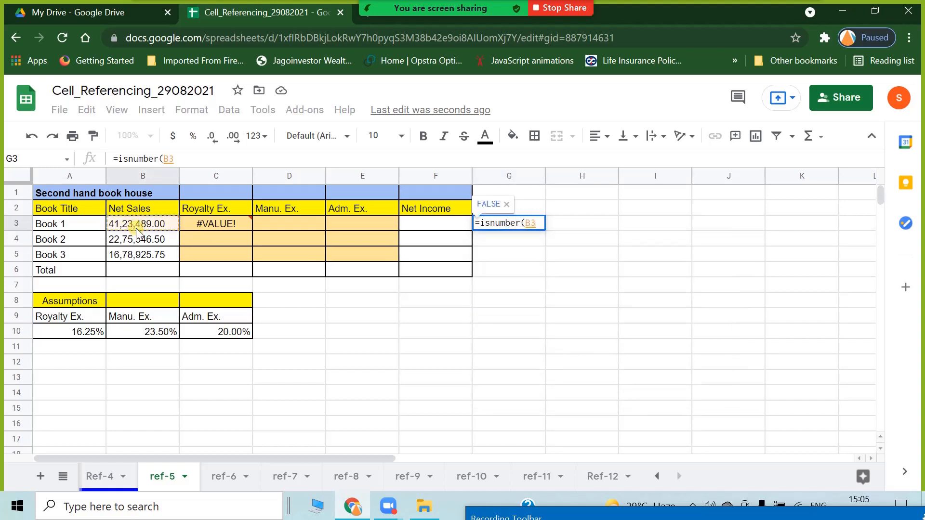
text())
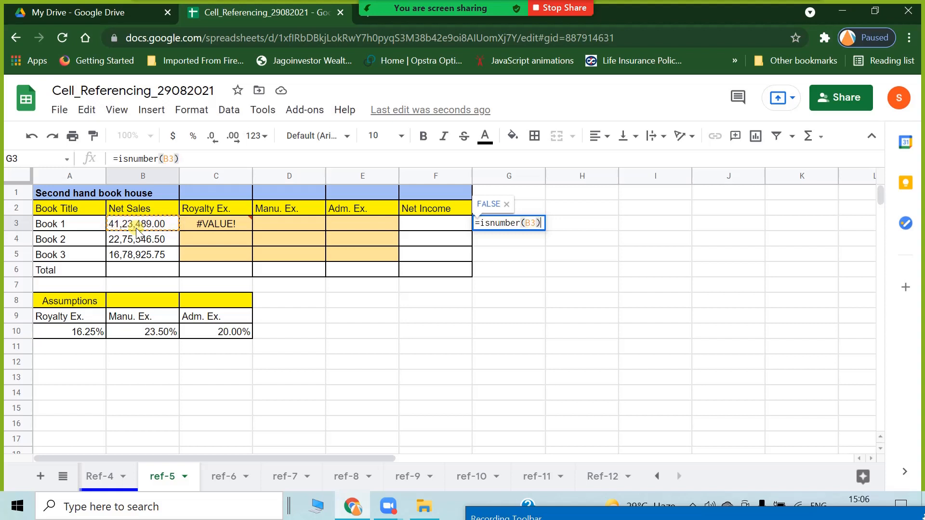
key(Return)
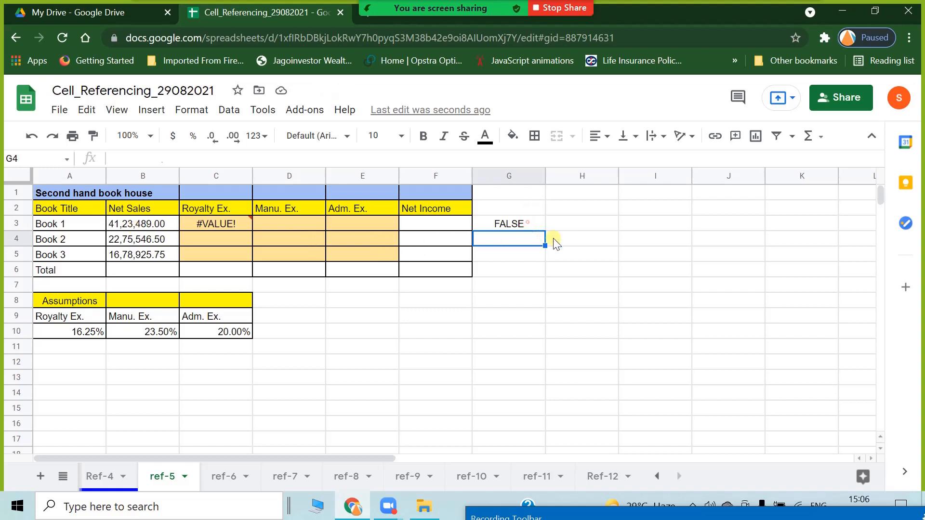
Step: Fill the ISNUMBER check from G3 down to G5 for the other two books
click(529, 223)
drag(546, 230, 544, 260)
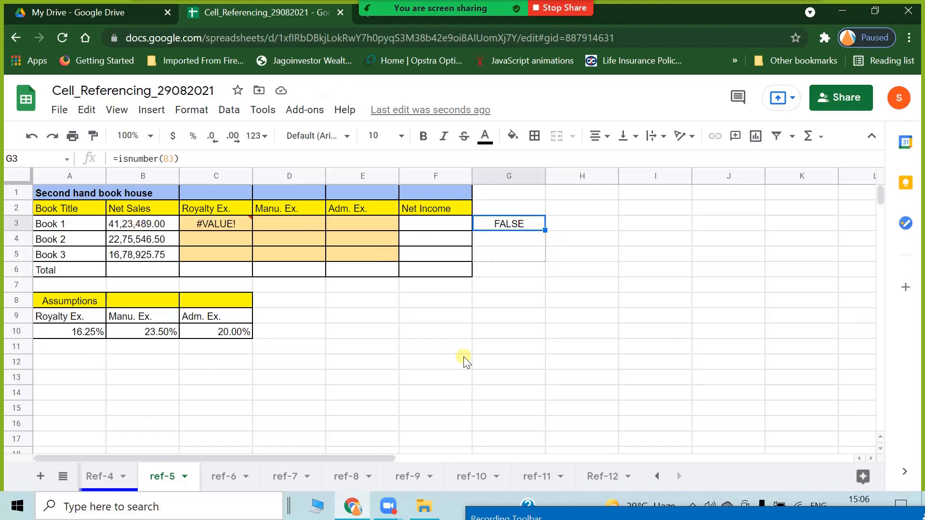
click(395, 375)
click(500, 302)
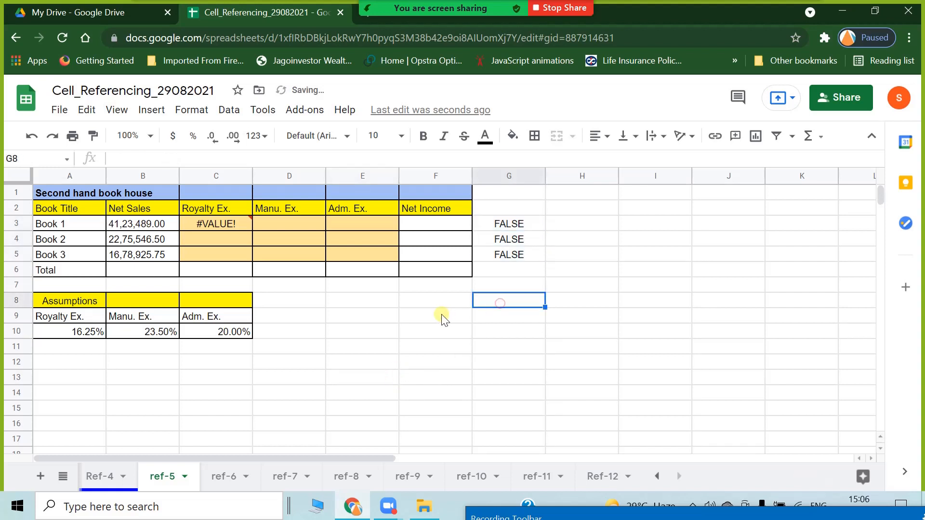
click(438, 312)
text(dfdf)
key(BackSpace)
key(BackSpace)
key(BackSpace)
key(BackSpace)
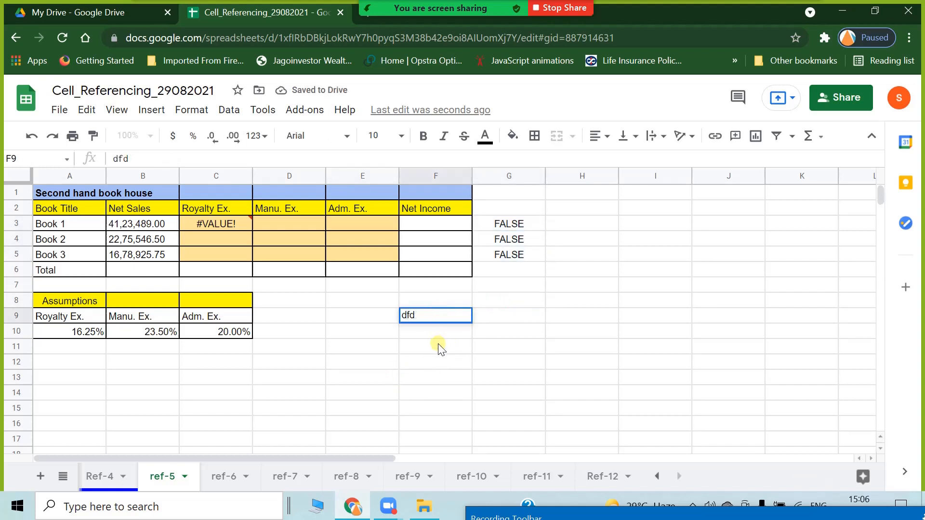
Step: Enter the sample numbers 45 and 345 in F9:F10 and 345, 4 and 33 in F12:F14
text(45)
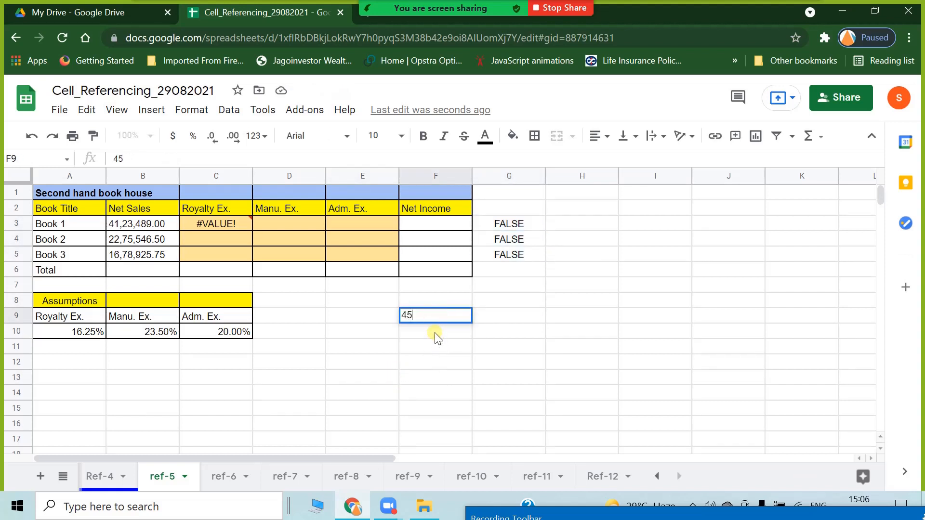
key(Return)
text(345)
click(430, 357)
text(345)
key(Return)
text(4)
key(Return)
text(33)
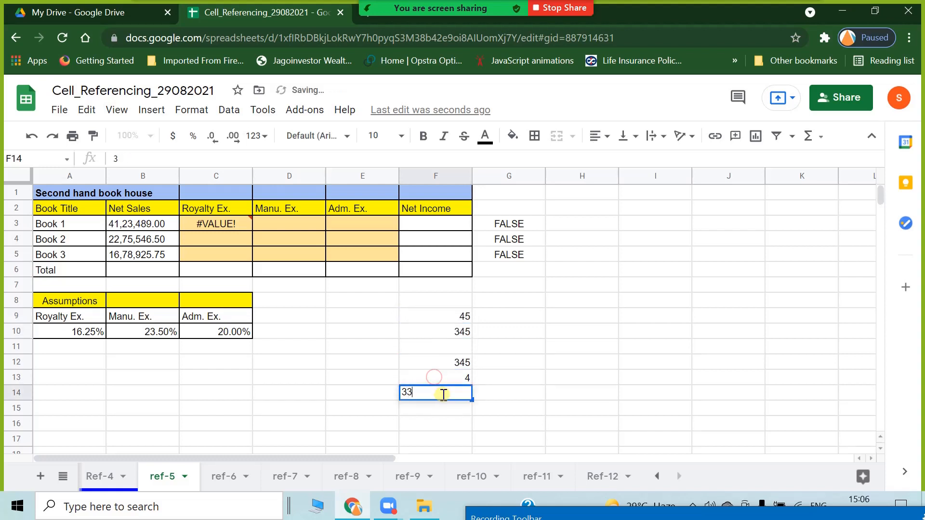
double_click(441, 400)
Step: Enter =isnumber(F9) in G9 and accept the suggested autofill to apply the same check in G10
click(517, 318)
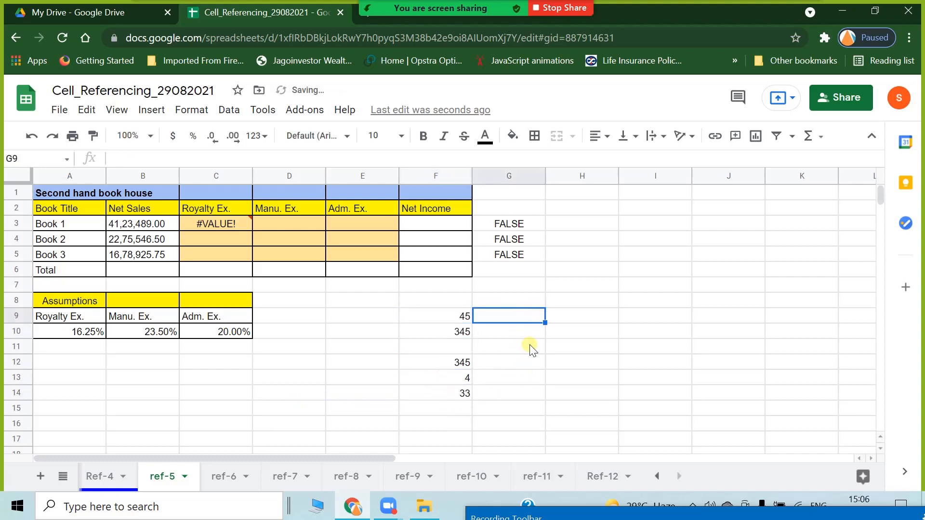
text(=isn)
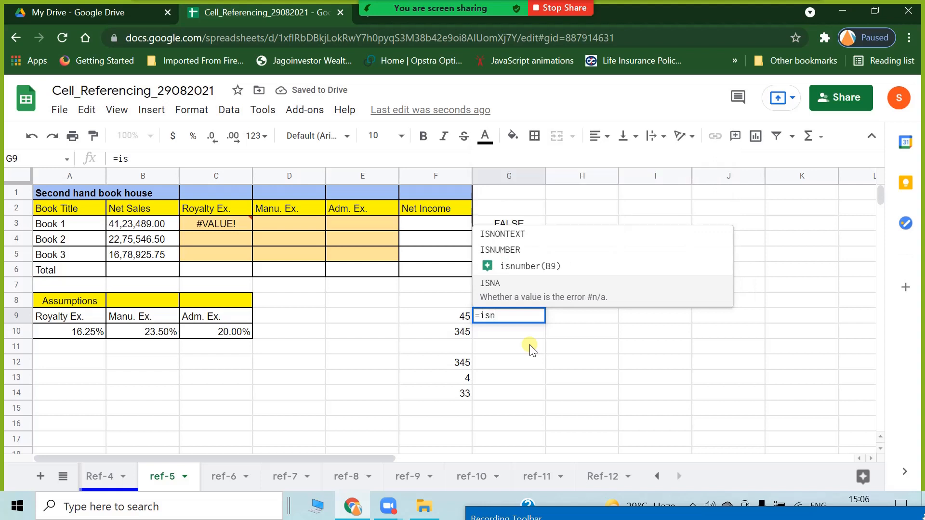
text(umber)
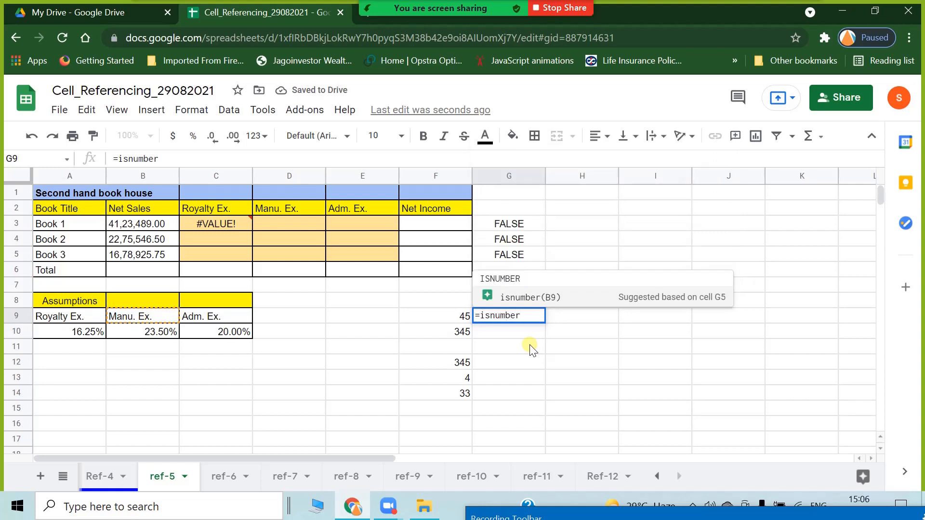
text(()
click(443, 316)
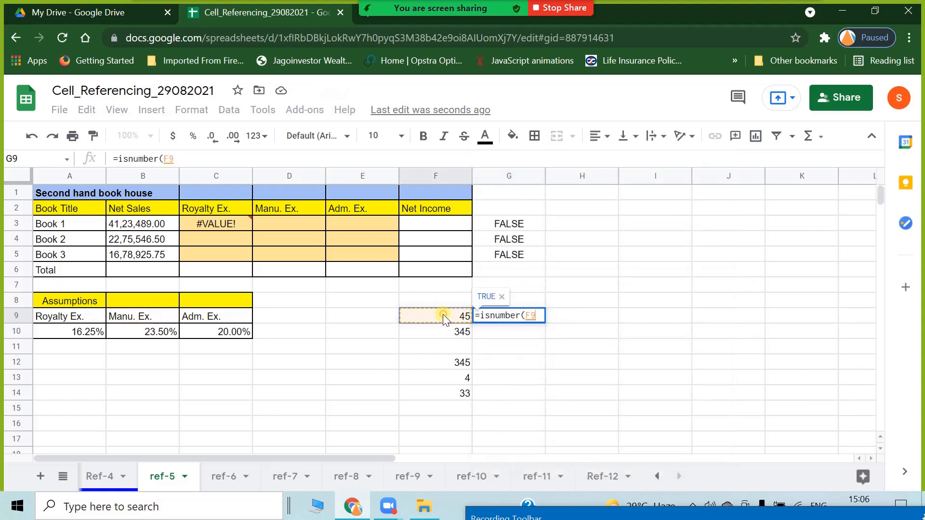
text())
key(Return)
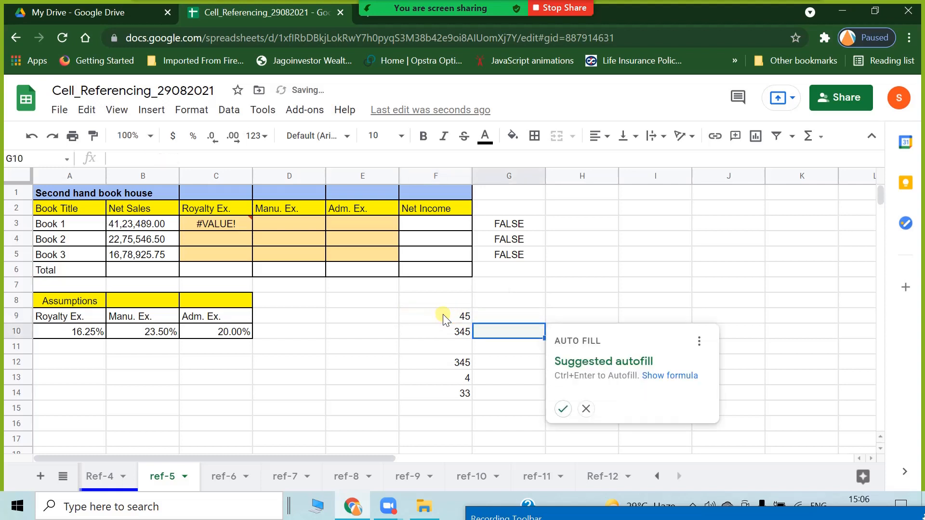
click(563, 409)
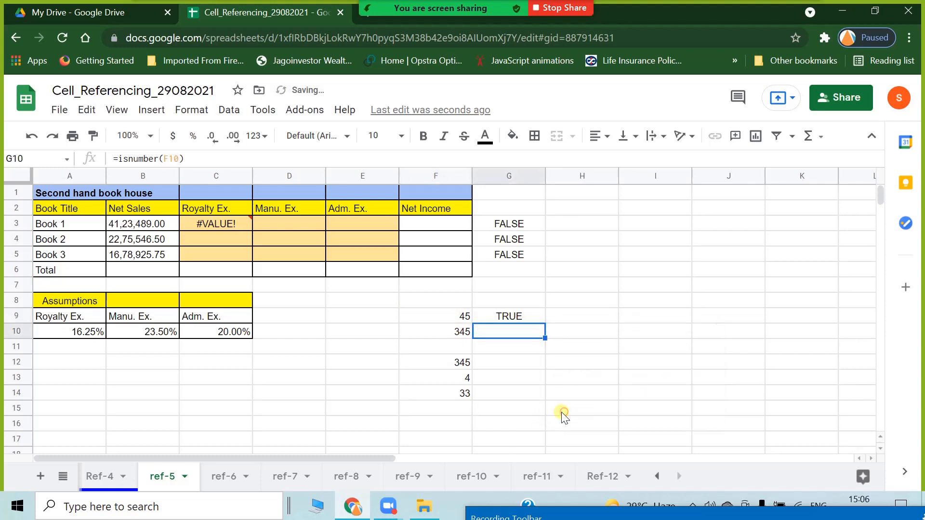
Step: Look over the sample numbers in column F and how they are aligned in their cells
click(440, 318)
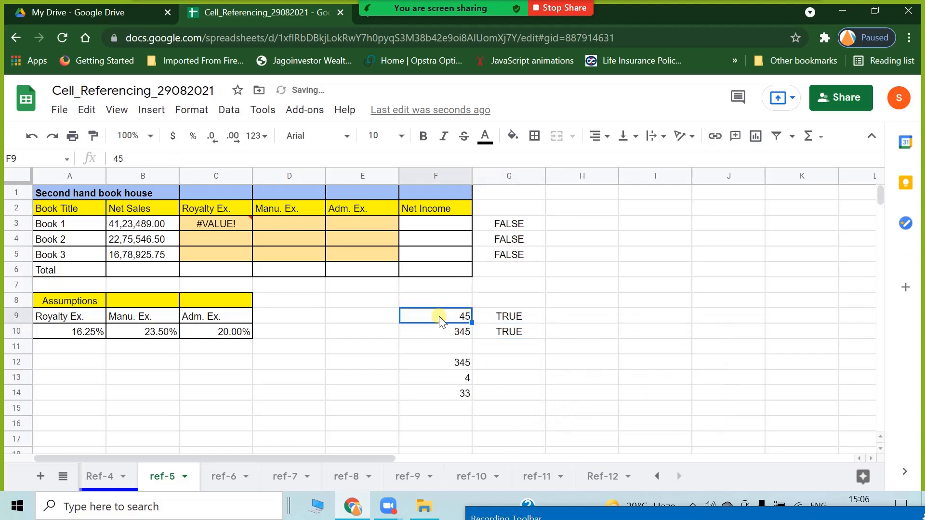
click(302, 368)
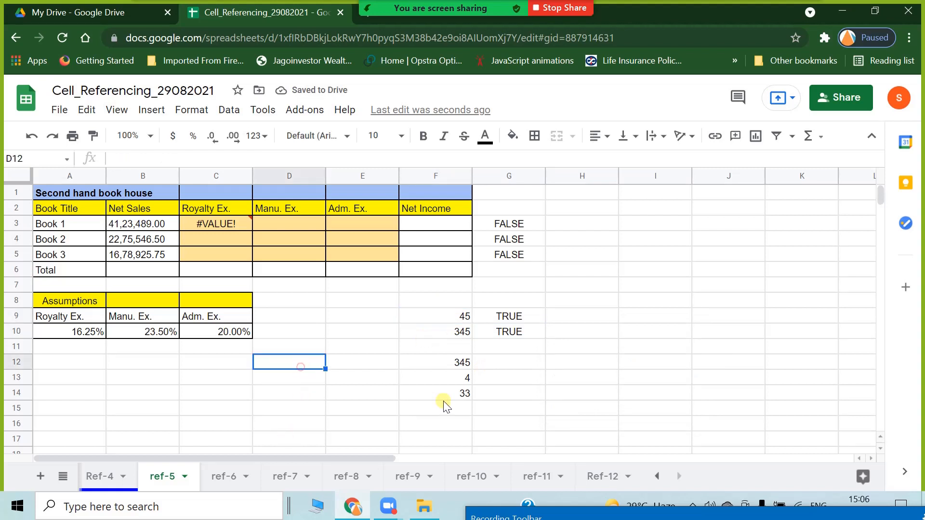
click(458, 317)
click(461, 335)
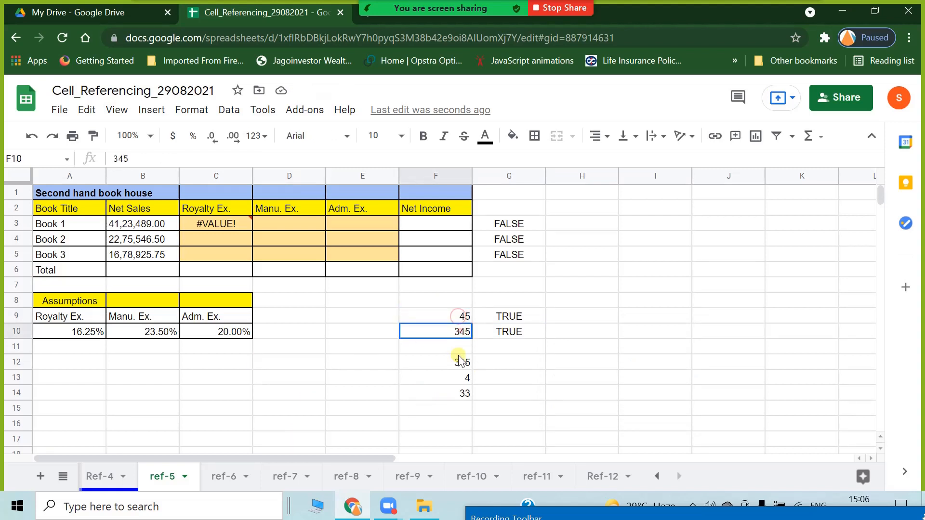
click(462, 365)
click(450, 398)
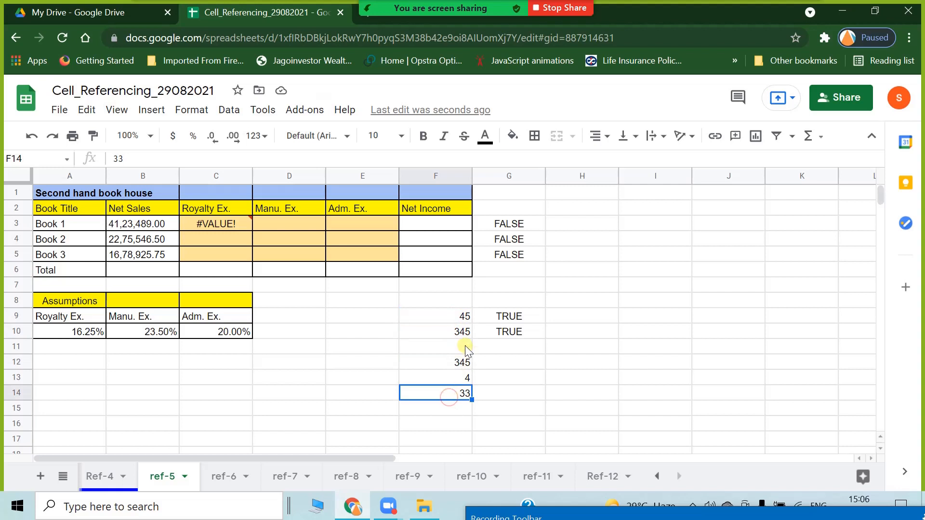
Step: Enter 98 in I9 as another sample number
click(626, 317)
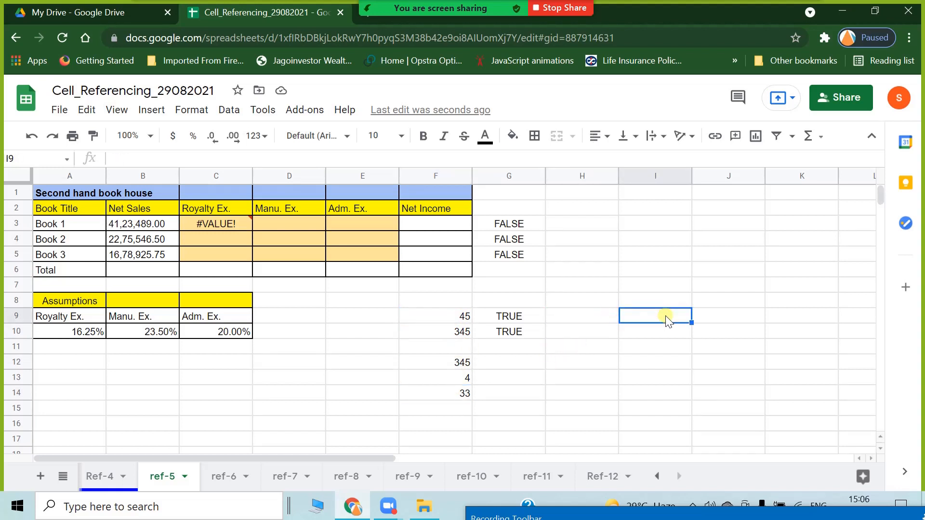
text(98)
key(Return)
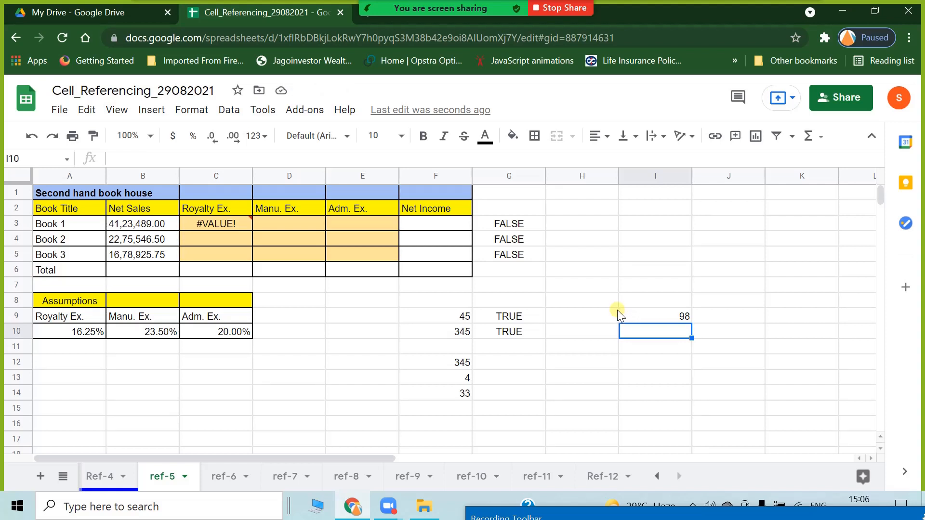
Step: Put a backtick in front of the 98 in I9
click(634, 315)
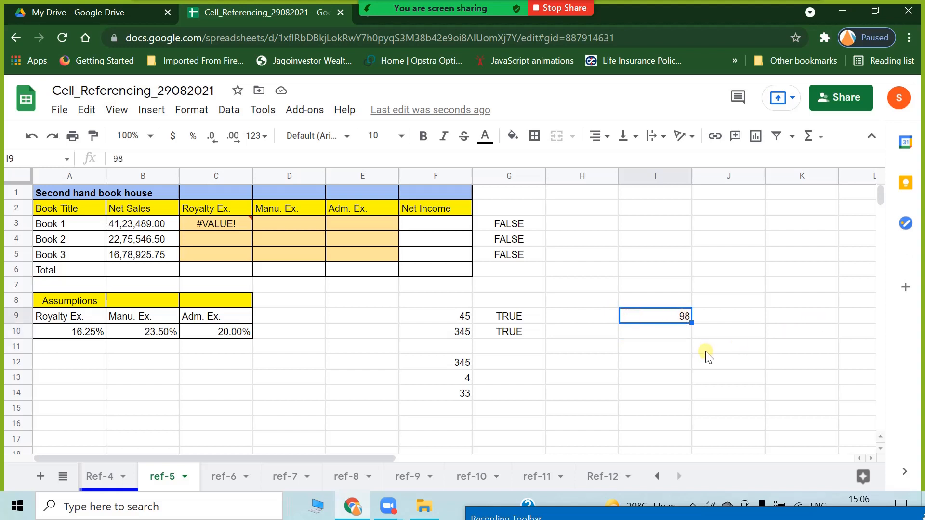
click(117, 159)
text(`)
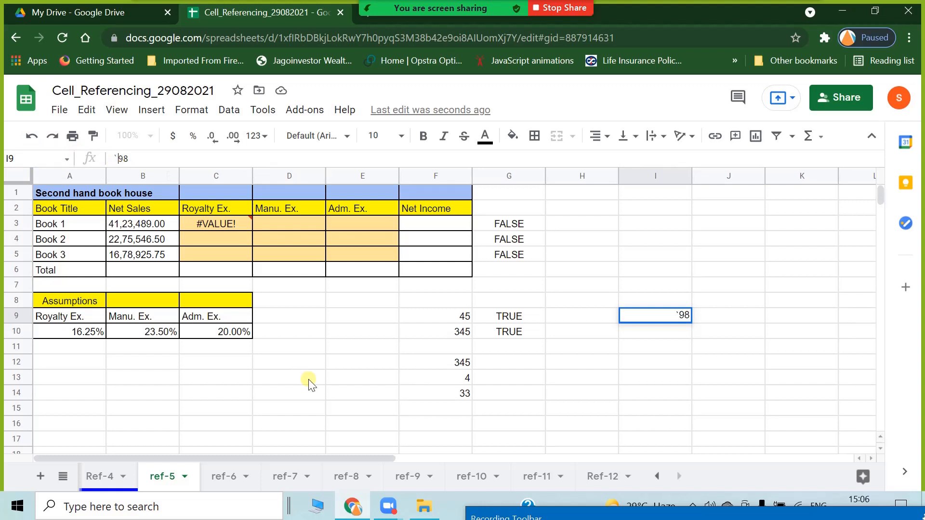
key(Return)
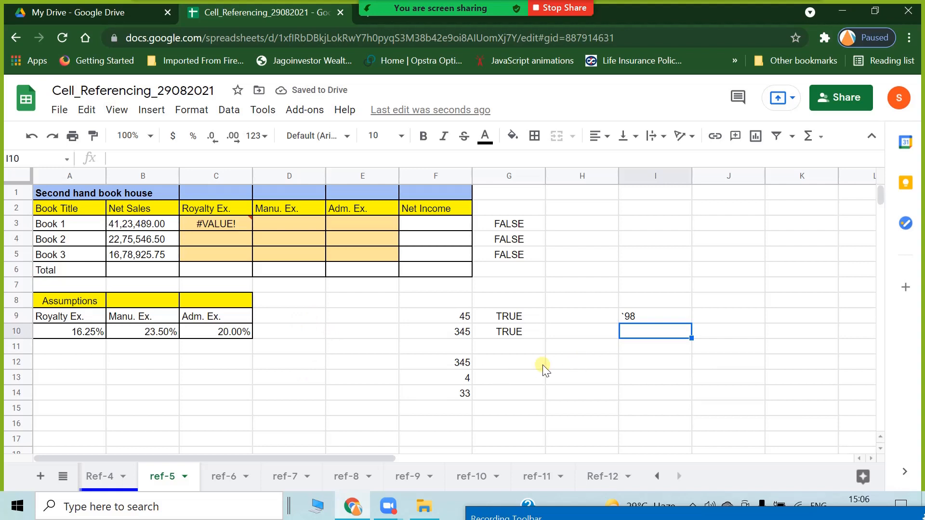
Step: Compare the net sales entries in B3:B5 with the sample entry in I9
click(391, 367)
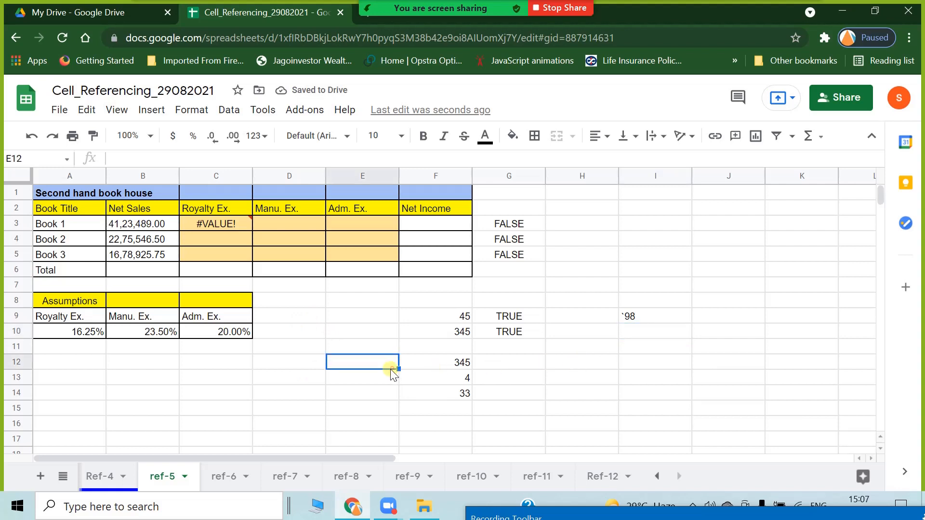
click(151, 225)
click(154, 241)
click(161, 255)
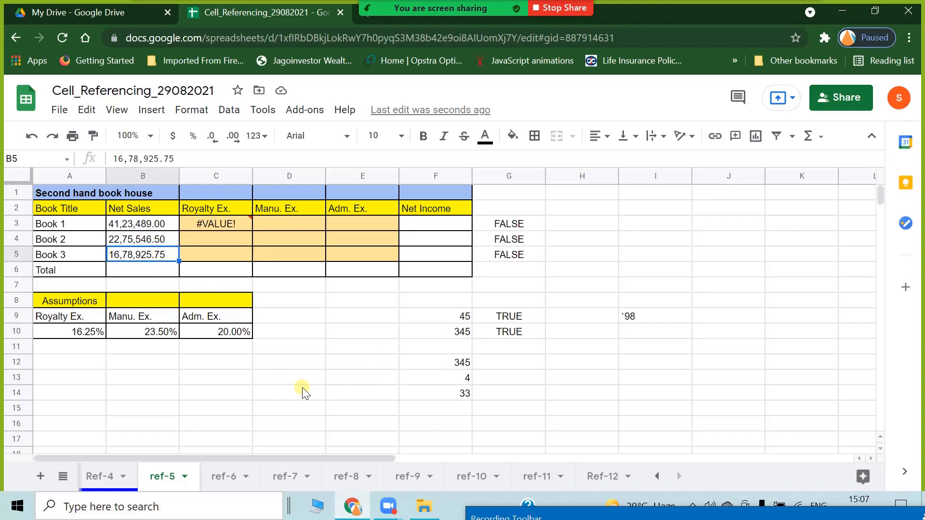
Step: Remove the leading backtick from the entry in I9
click(654, 316)
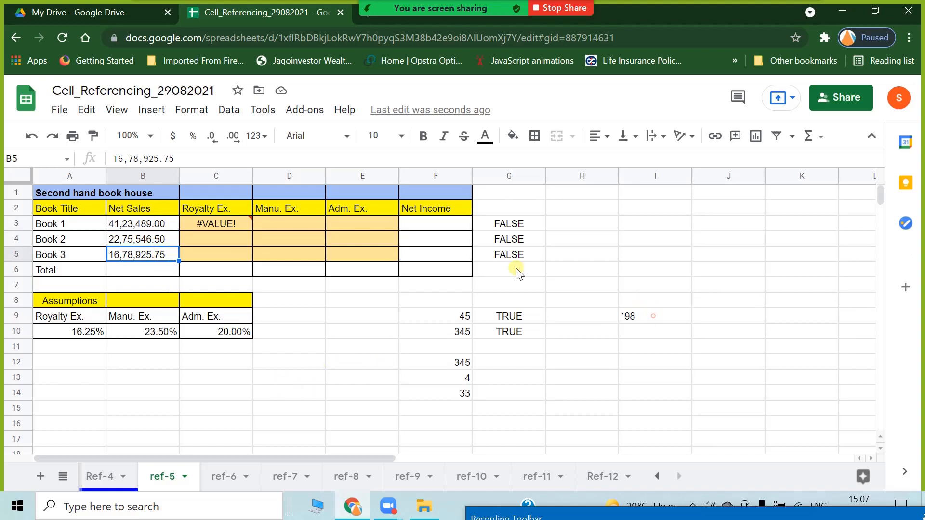
click(119, 156)
key(BackSpace)
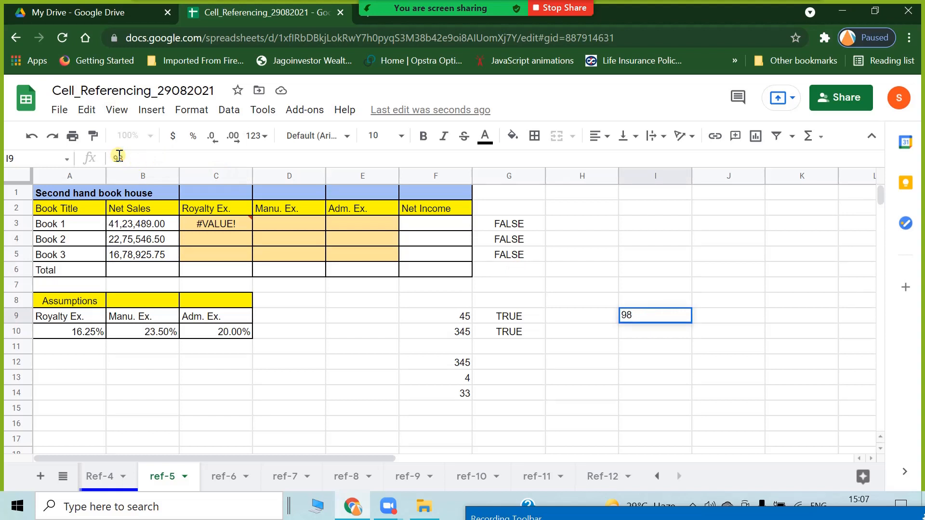
key(Return)
click(684, 392)
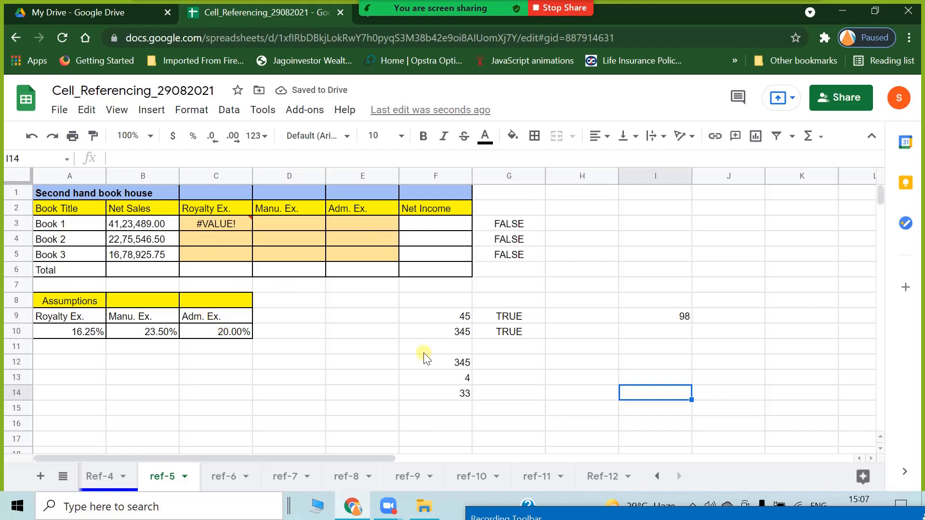
Step: Change the entry in I9 to `98 by adding a backtick before the number
click(663, 317)
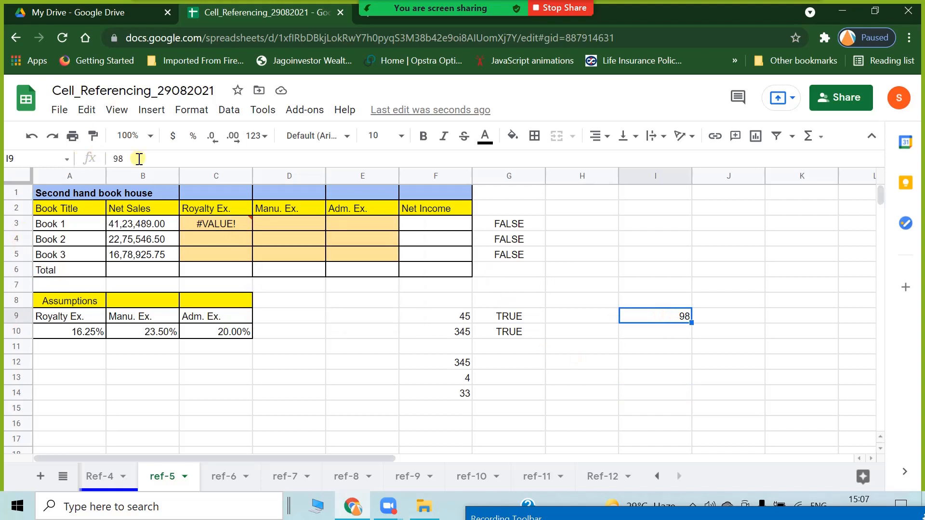
click(114, 158)
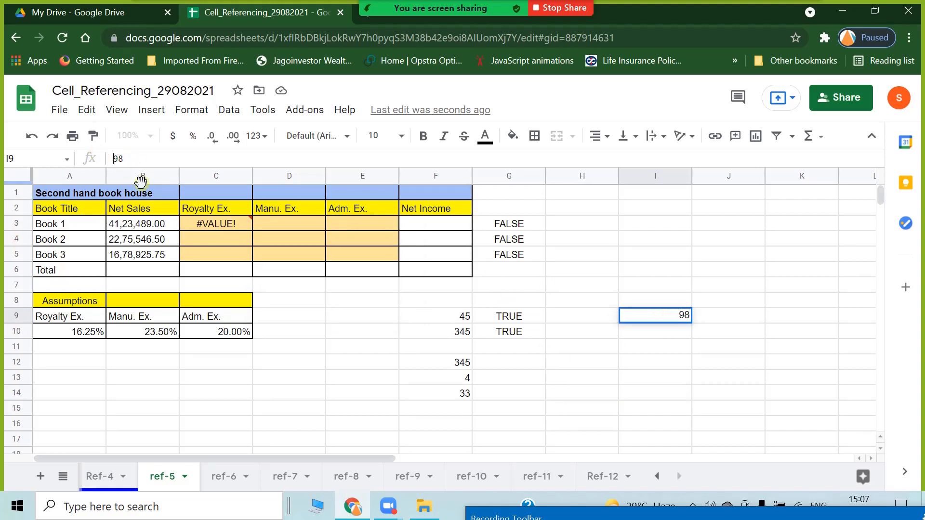
text(`)
key(Return)
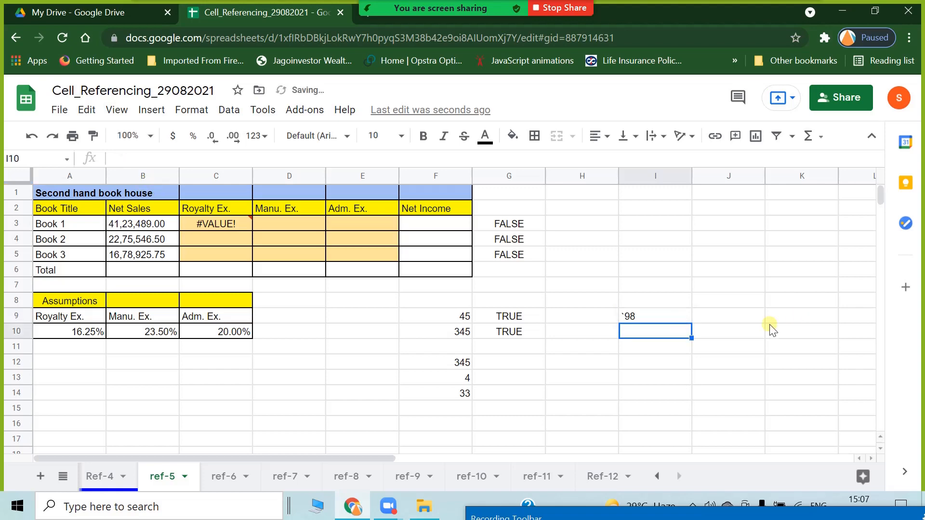
Step: Centre the `98 entry horizontally in I9
click(668, 316)
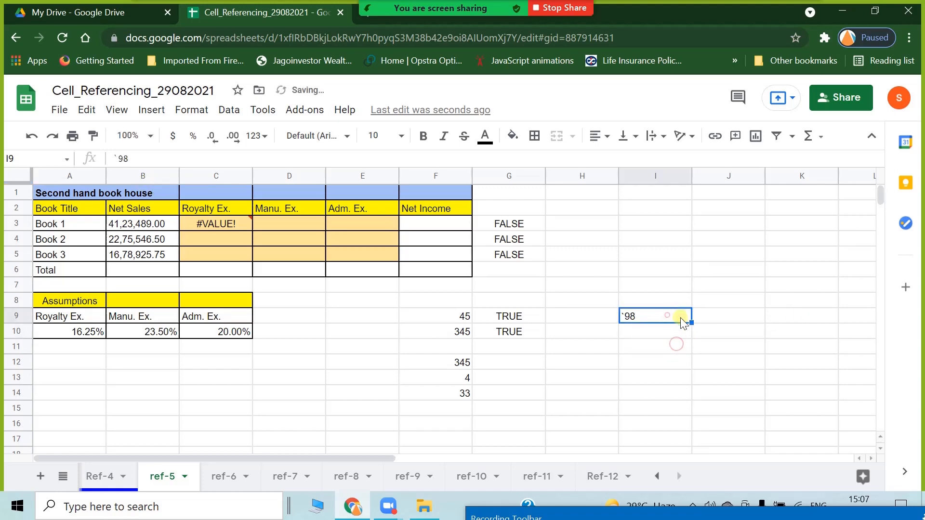
click(600, 135)
click(616, 162)
Step: Colour only the backtick in I9 white so that it blends into the cell background
drag(119, 157, 113, 157)
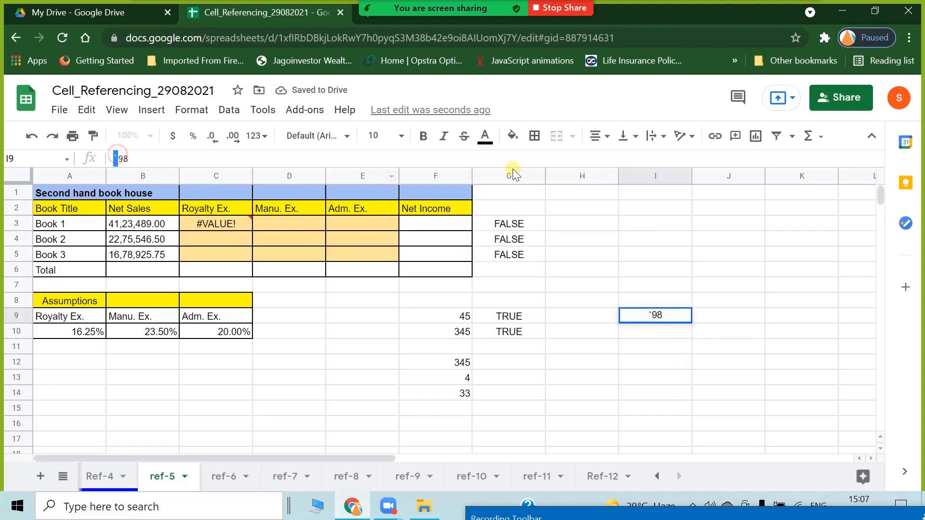
click(485, 136)
click(632, 186)
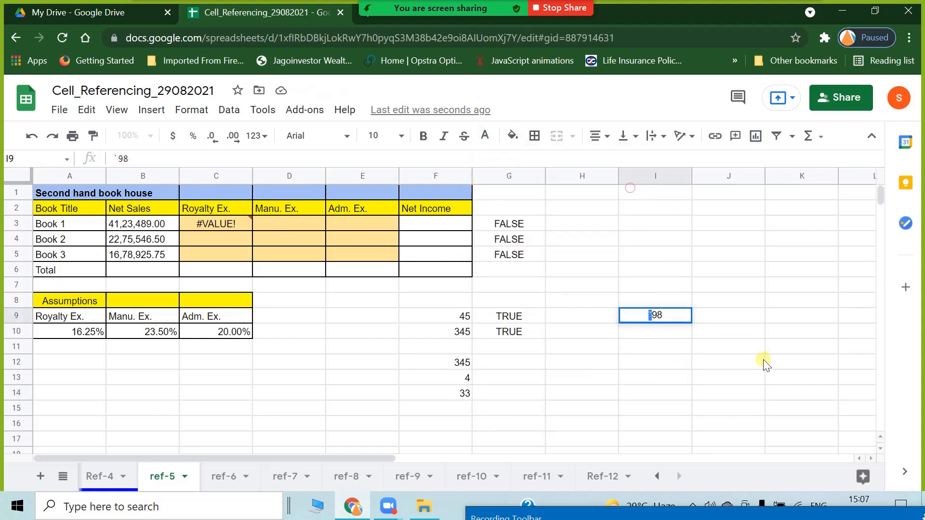
click(764, 361)
click(646, 393)
click(666, 319)
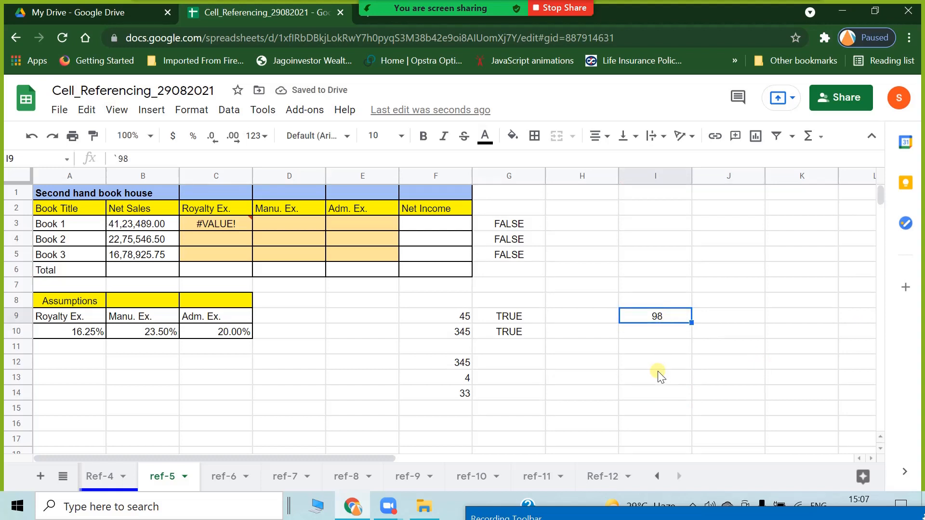
click(658, 373)
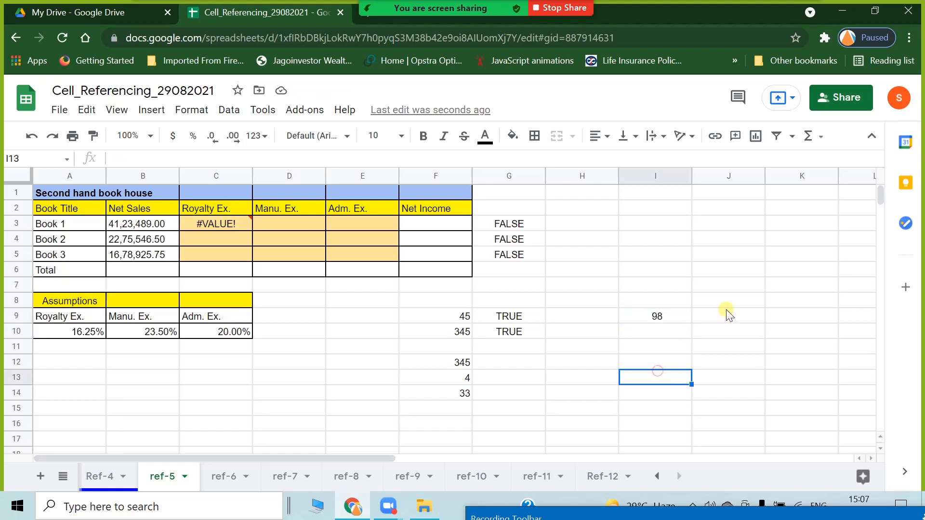
click(728, 315)
text(=ist)
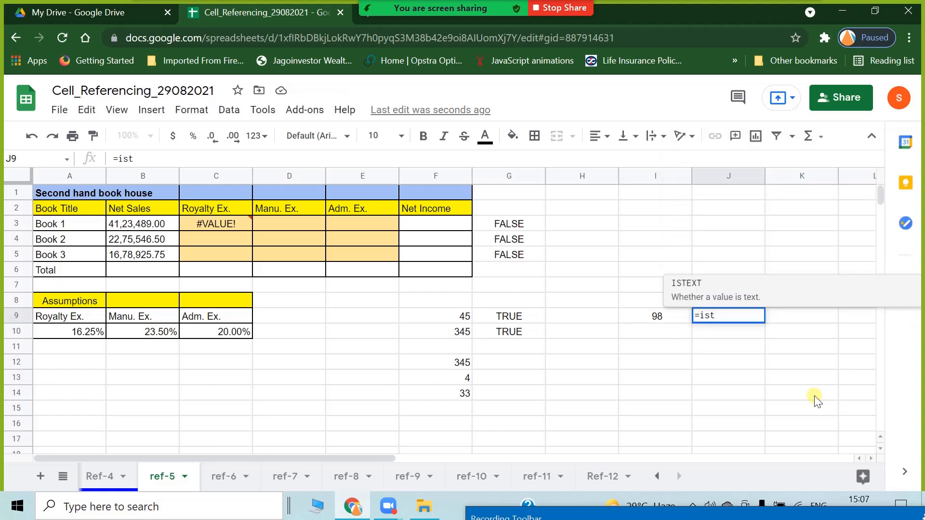
key(BackSpace)
key(BackSpace)
key(BackSpace)
key(BackSpace)
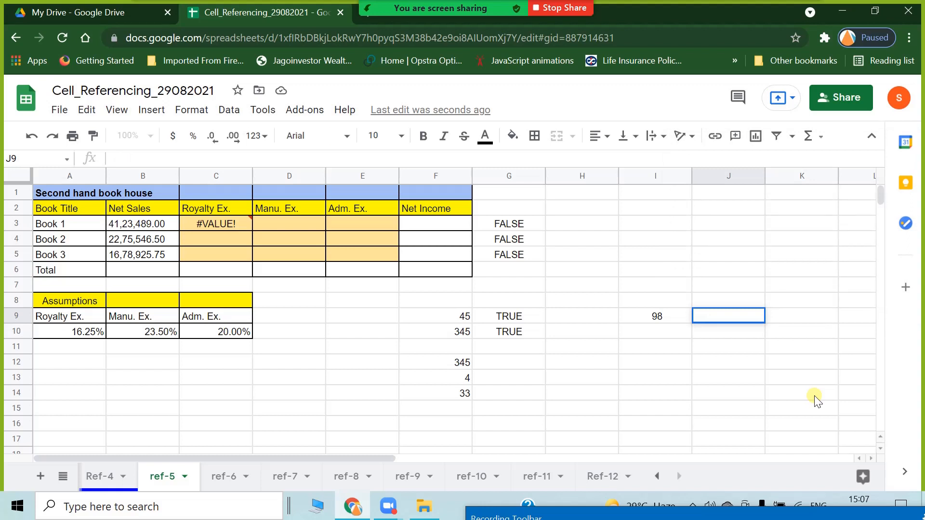
Step: Check whether the I9 entry is text by entering =istext(I9) in J9
text(=iste)
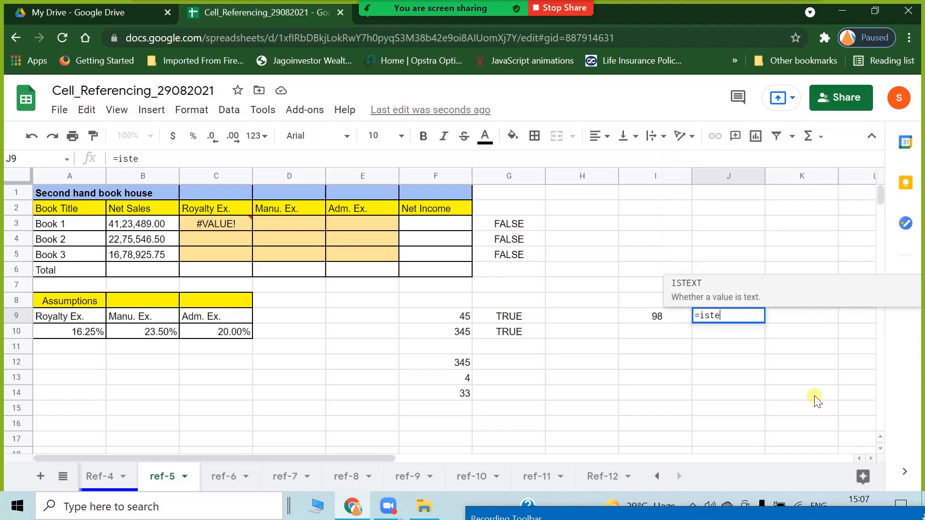
text(xt()
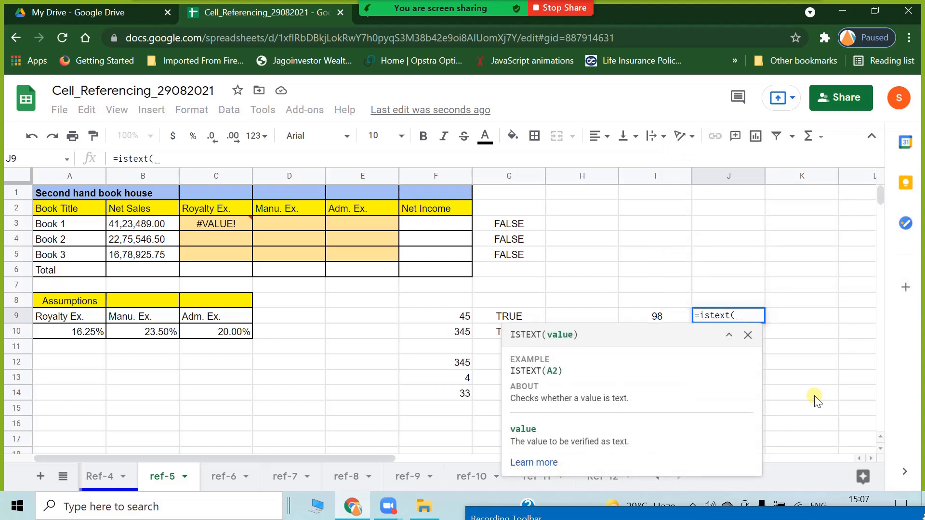
click(661, 317)
text())
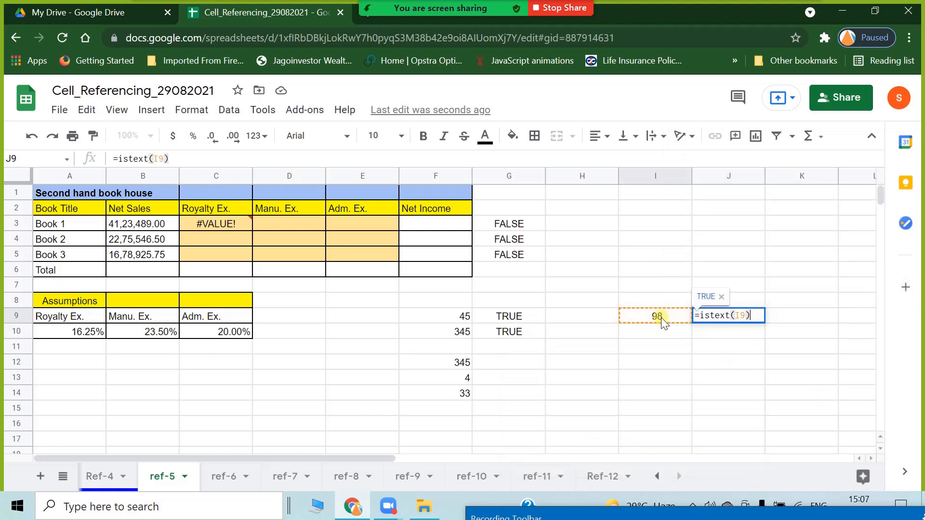
key(Return)
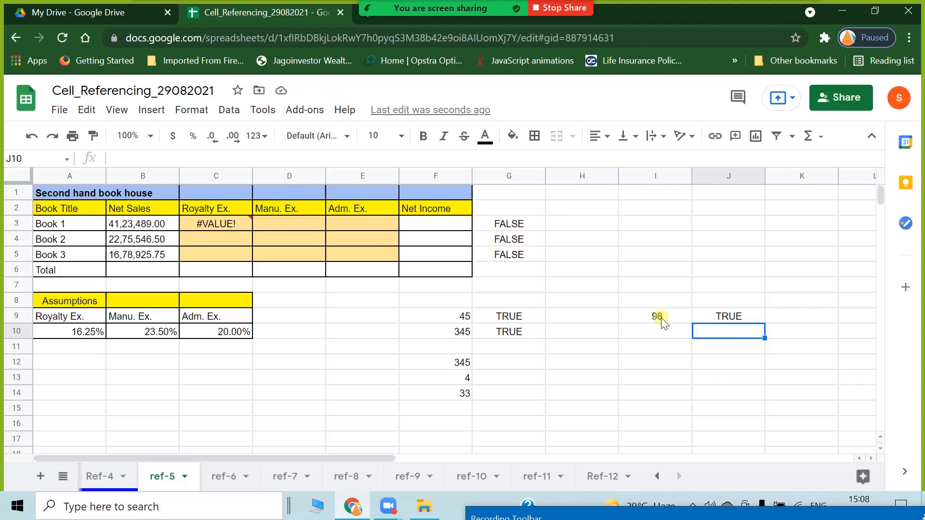
click(709, 316)
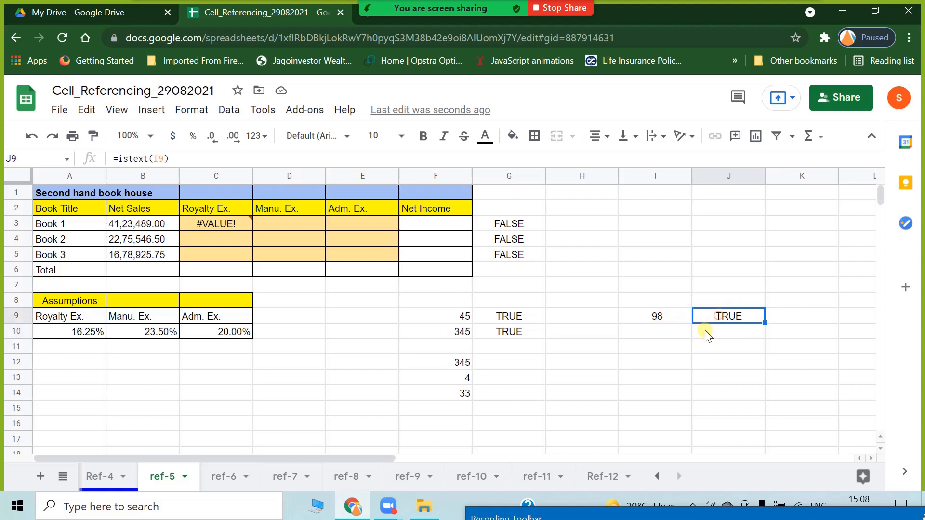
click(653, 318)
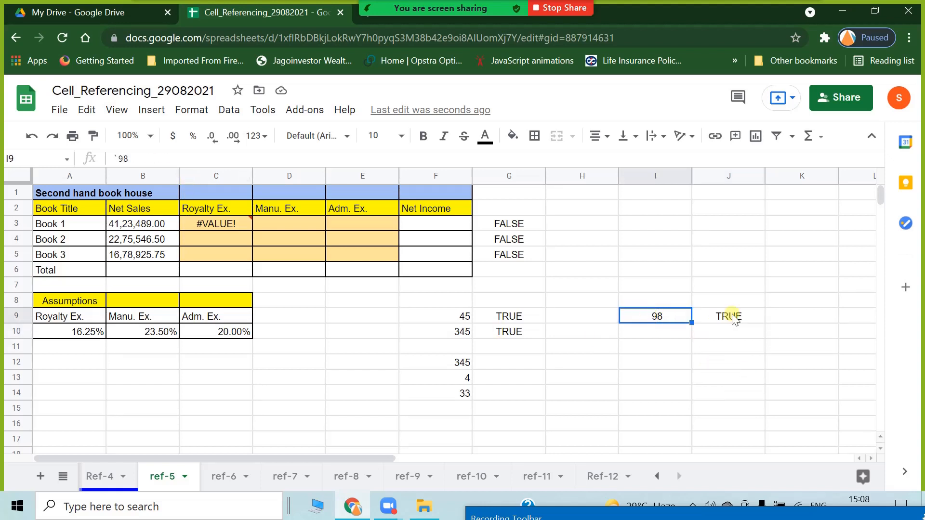
Step: Test the I9 entry in arithmetic with the formula =I9*1 in K9 and clear the test cell
click(788, 313)
text(=)
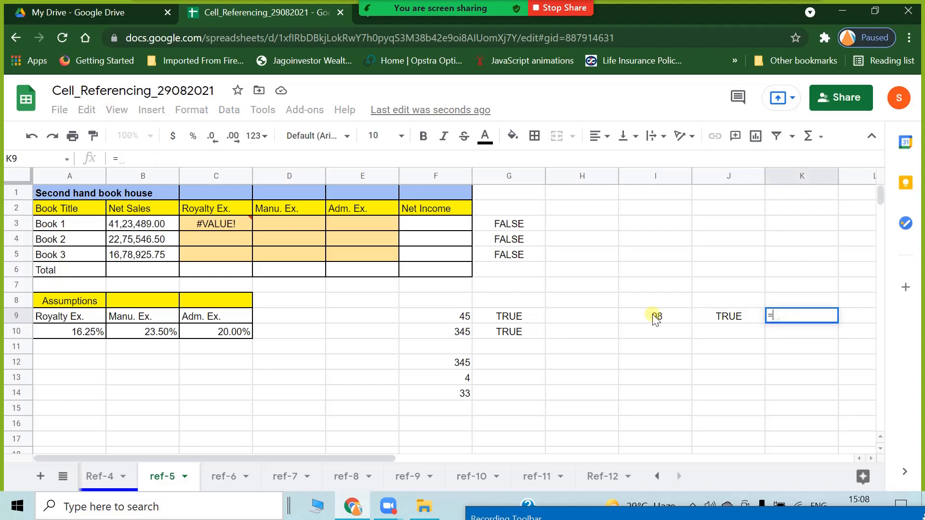
click(655, 317)
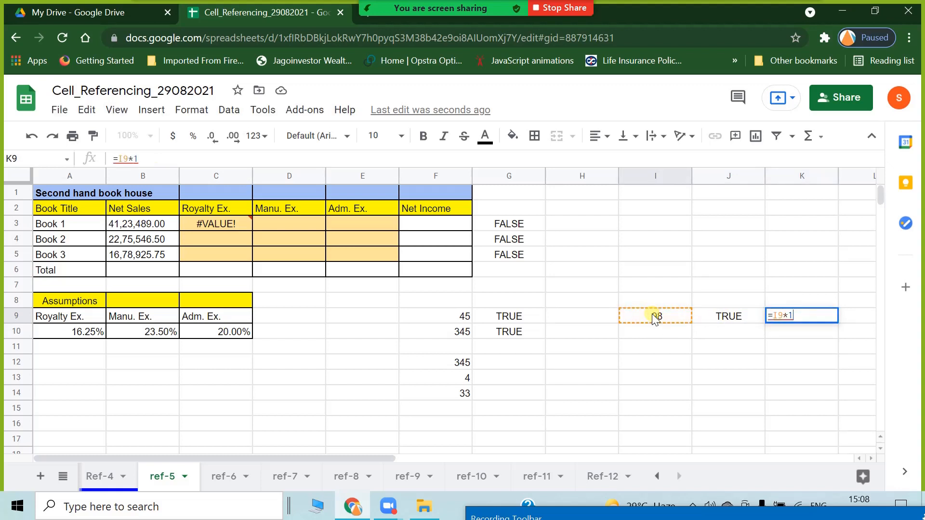
key(Return)
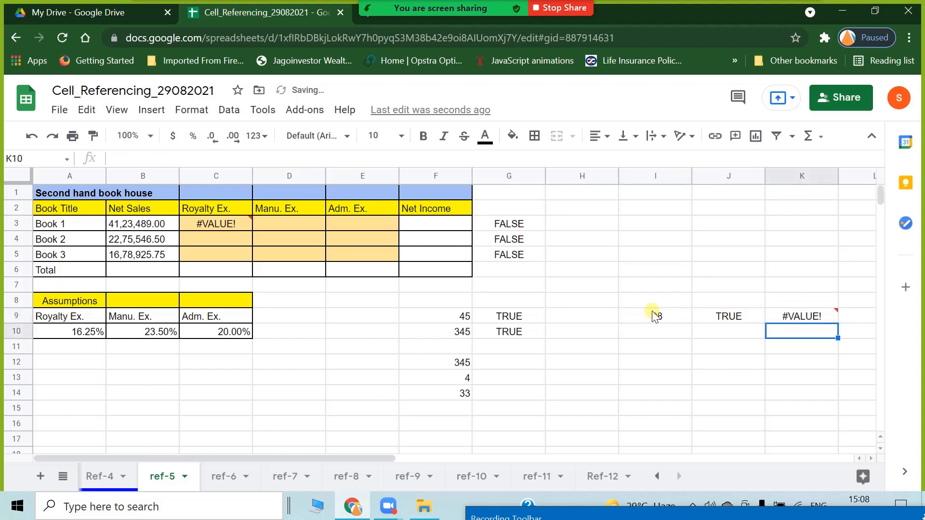
click(802, 315)
key(Delete)
click(810, 392)
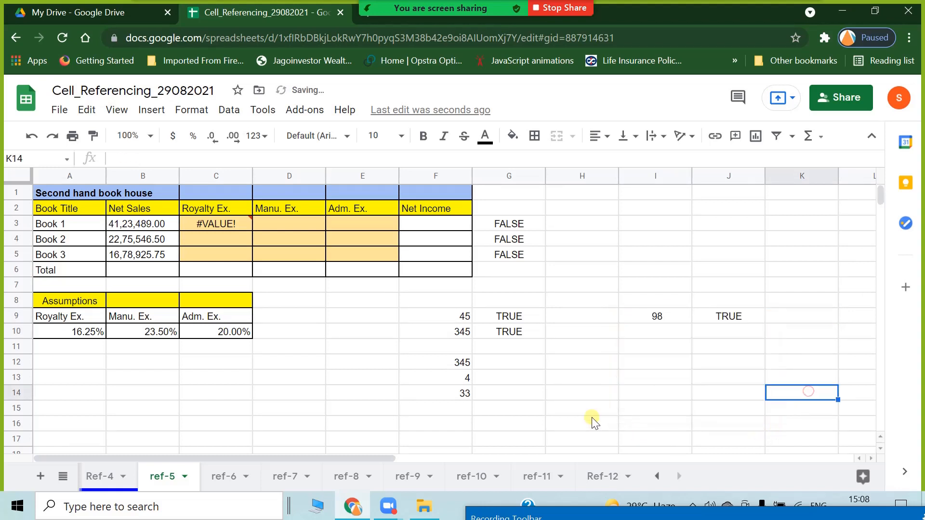
Step: Remove both commas from the Book 1 net sales in B3 so that the entry is 4123489.00
click(630, 384)
click(735, 321)
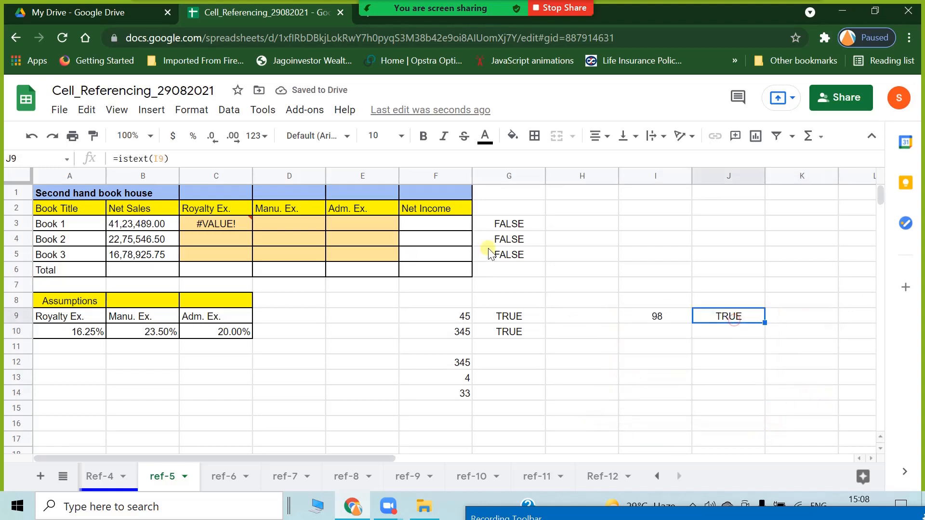
click(514, 225)
click(143, 228)
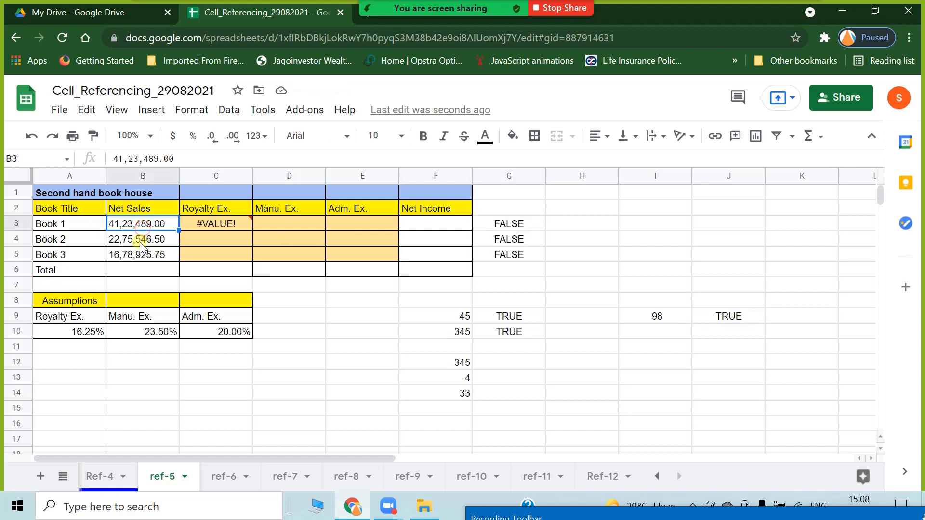
click(130, 158)
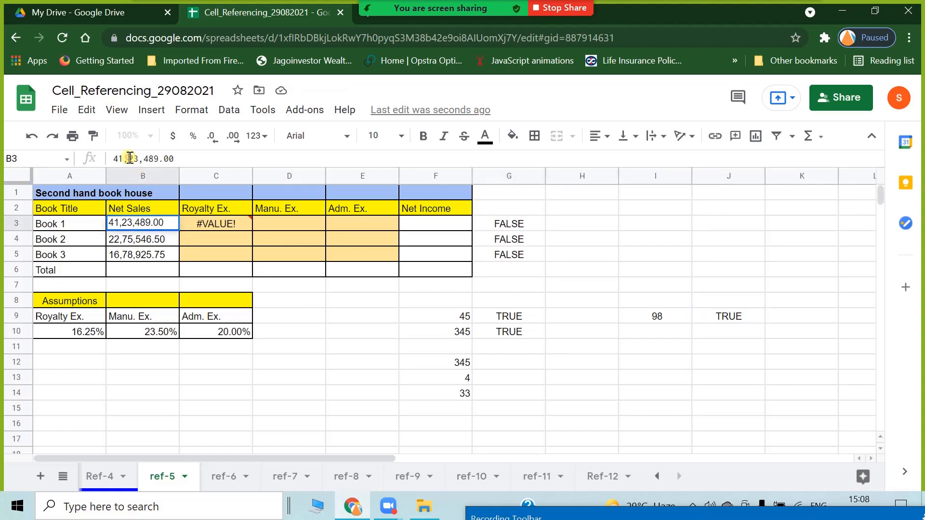
key(BackSpace)
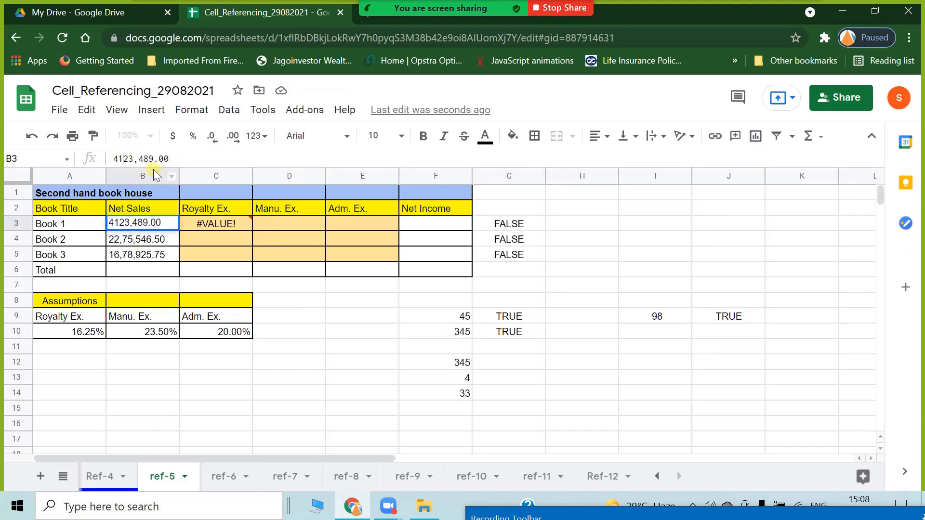
click(140, 159)
key(BackSpace)
key(Return)
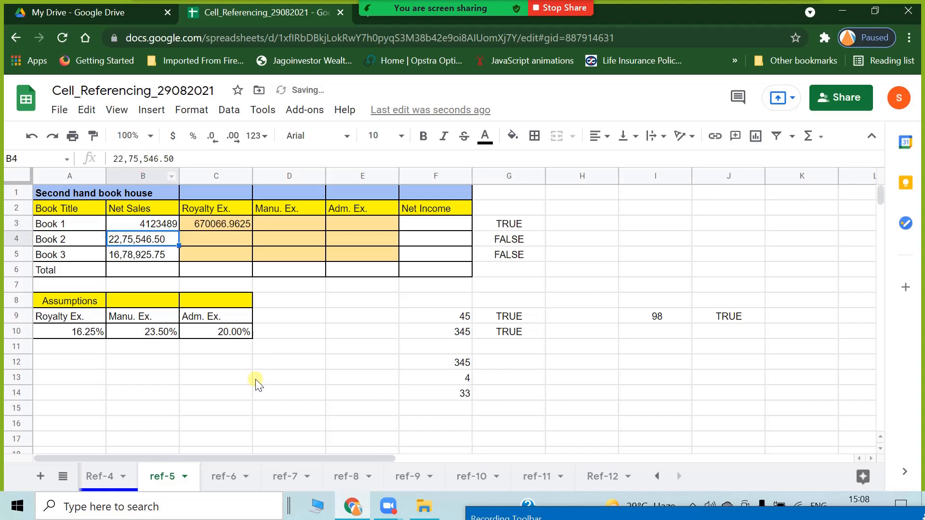
click(265, 383)
click(206, 220)
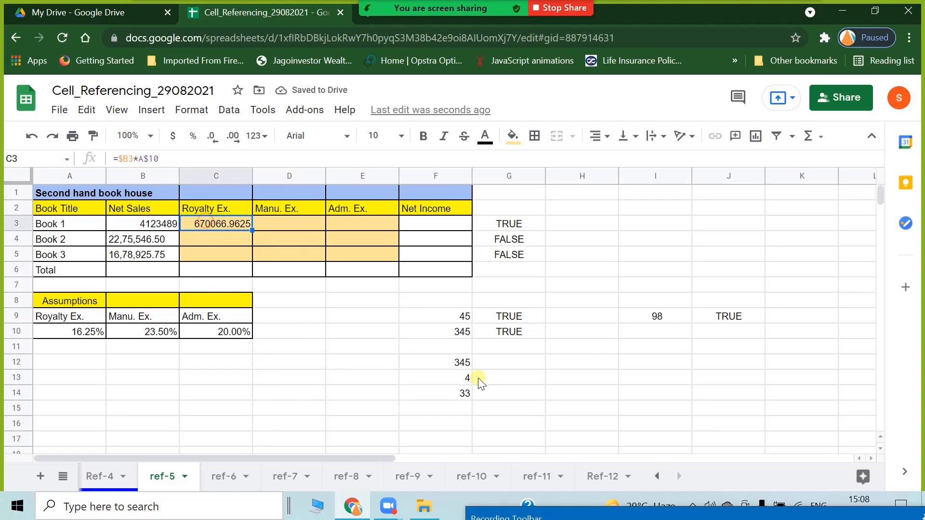
Step: Remove both commas from the Book 2 net sales in B4 so that the entry is 2275546.50
click(164, 239)
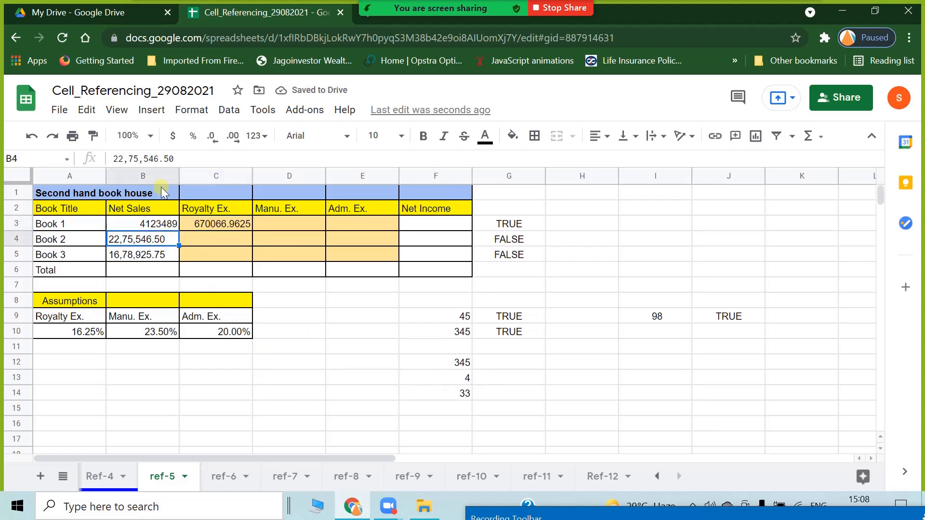
click(126, 159)
key(BackSpace)
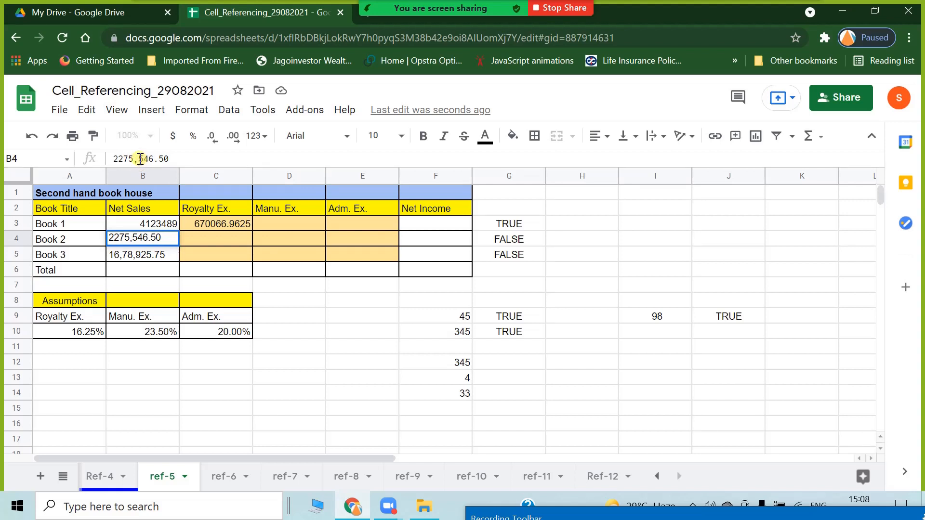
click(140, 159)
key(BackSpace)
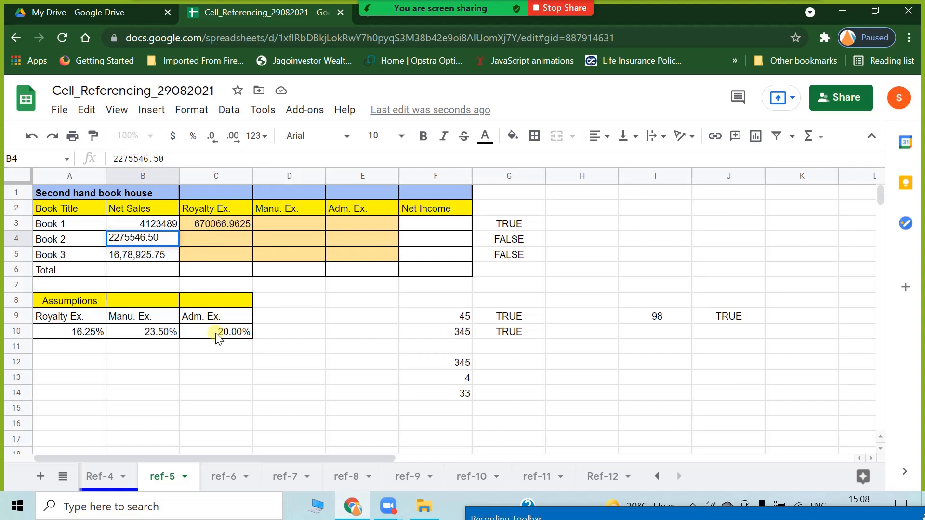
key(Return)
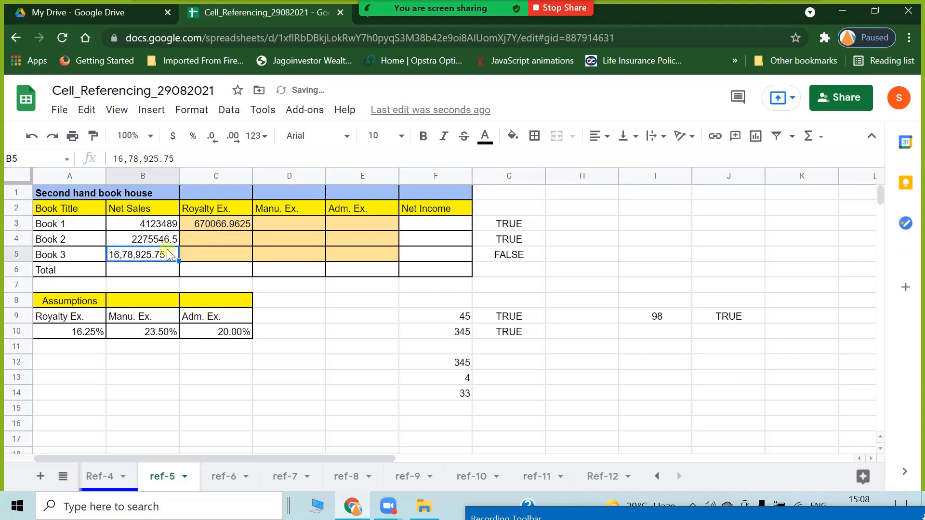
Step: Remove both commas from the Book 3 net sales in B5 so that the entry is 1678925.75
click(125, 159)
key(BackSpace)
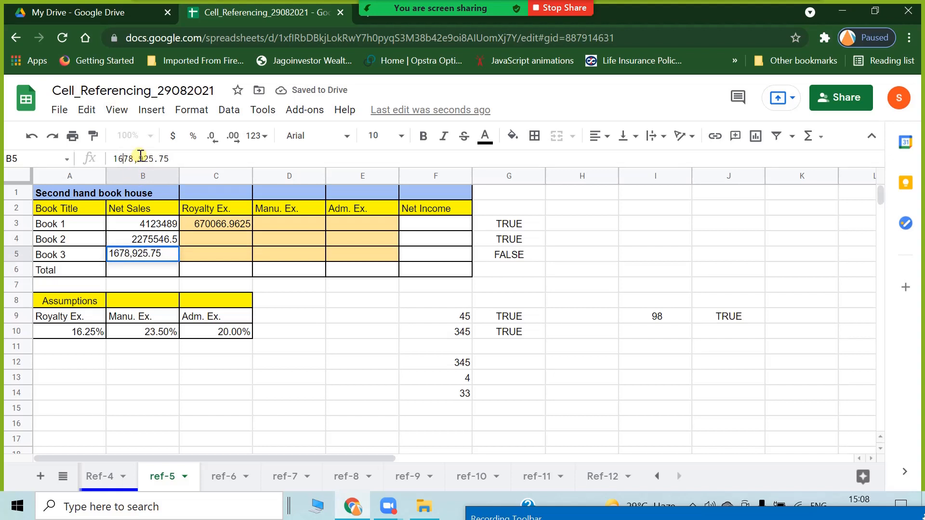
click(140, 159)
key(BackSpace)
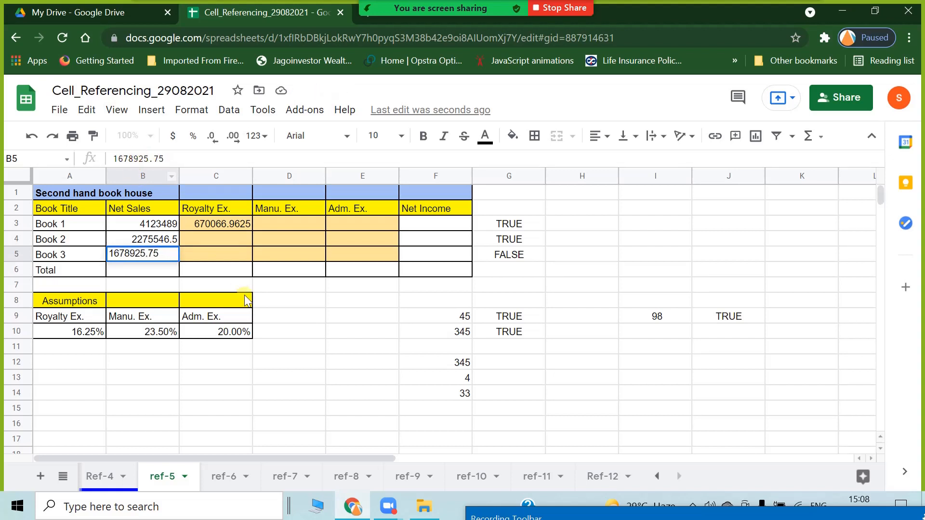
key(Return)
click(257, 384)
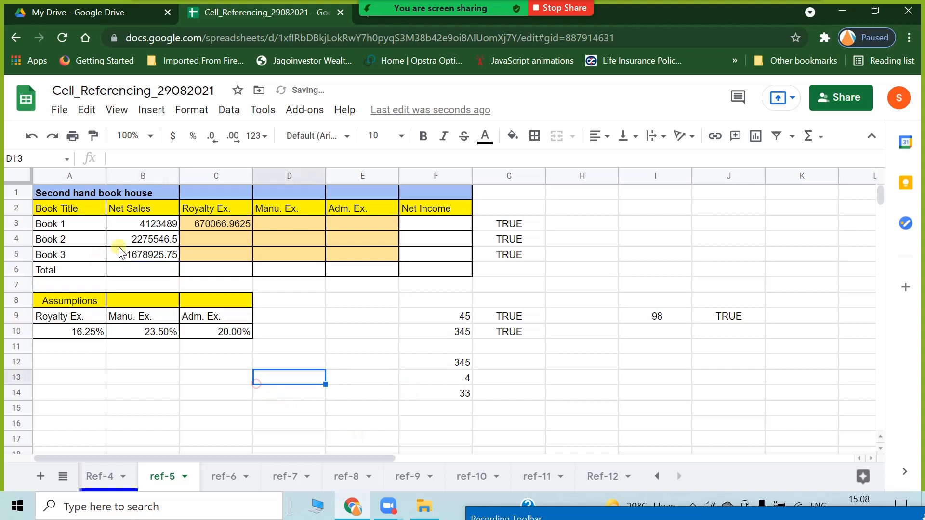
Step: Examine the corrected net sales entries and the royalty expense formula for Book 1 in C3
click(151, 244)
click(151, 224)
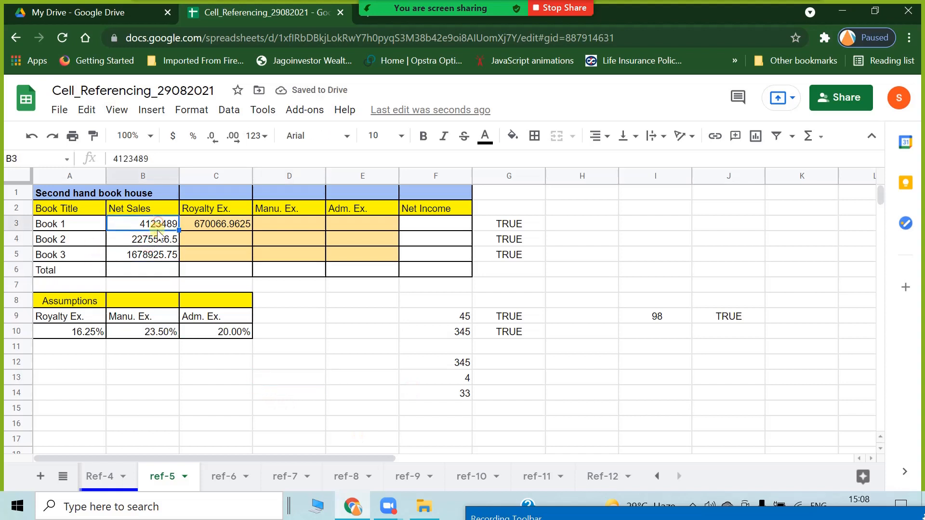
click(249, 385)
click(212, 221)
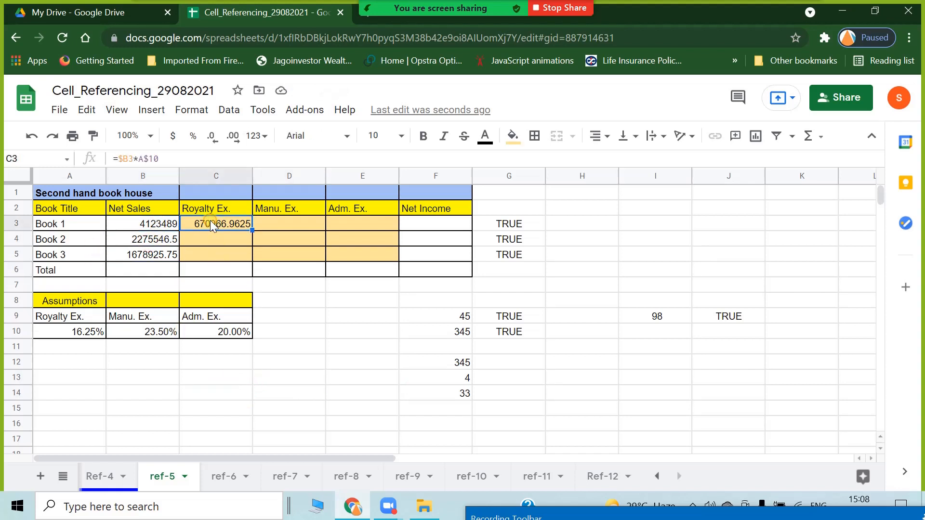
click(140, 215)
click(141, 220)
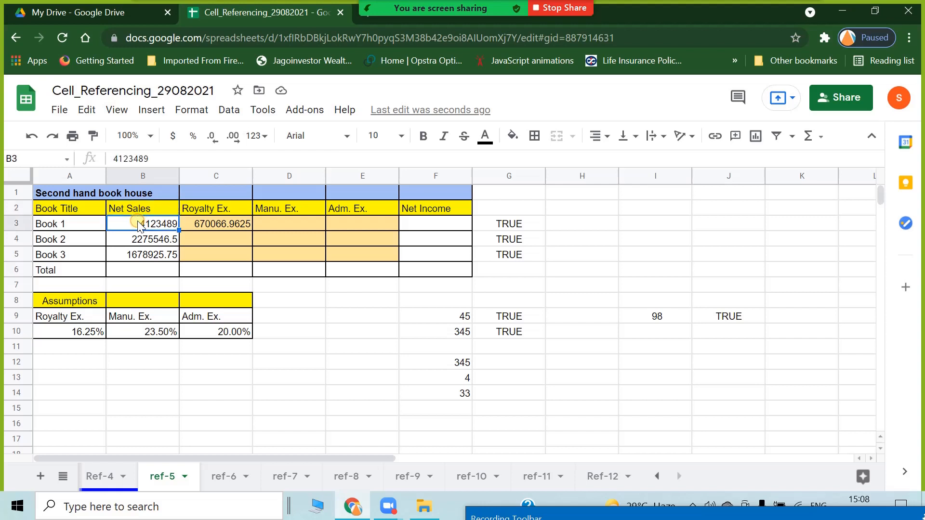
click(198, 393)
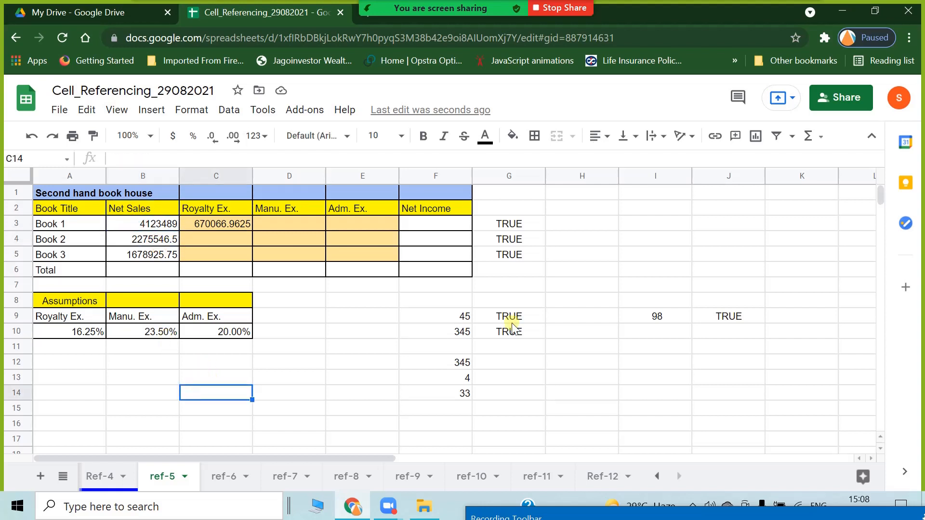
mouse_move(165, 230)
mouse_down()
mouse_move(163, 240)
mouse_move(161, 226)
mouse_up()
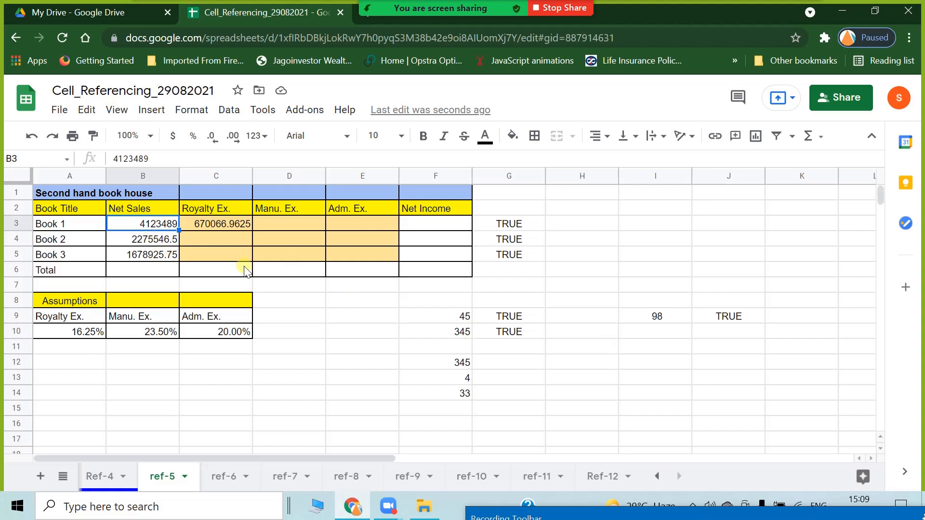
right_click(147, 225)
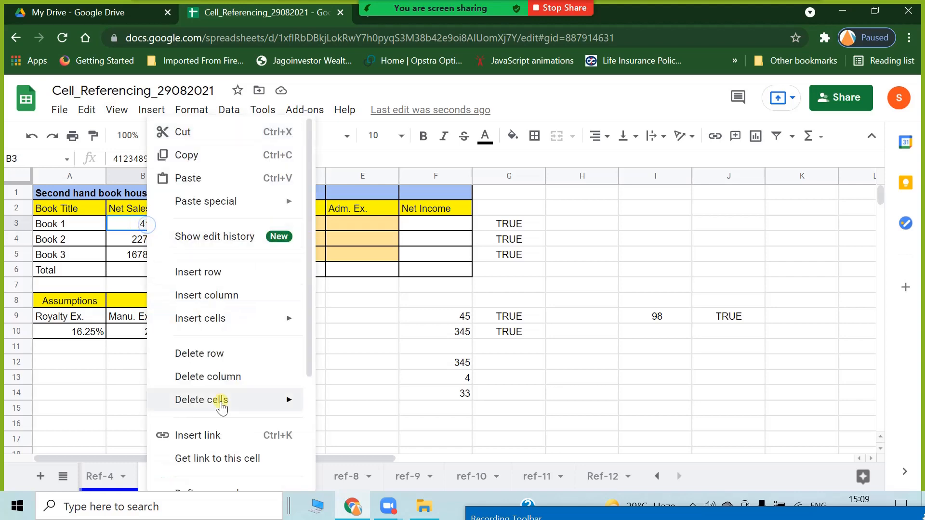
mouse_move(221, 201)
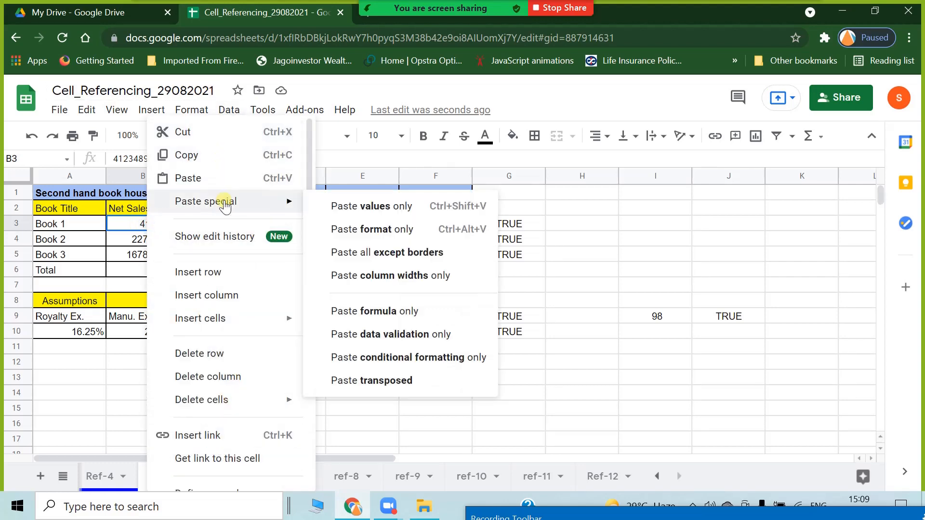
click(567, 351)
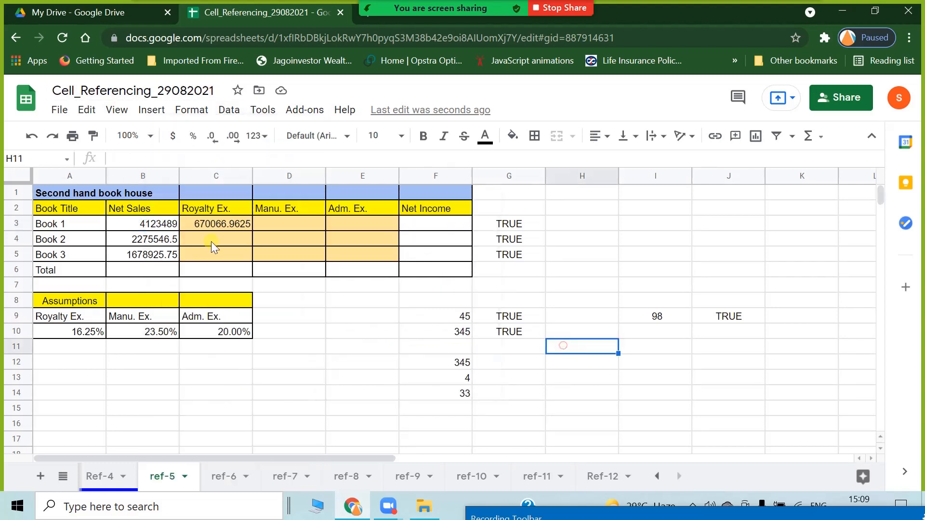
Step: Apply the custom number format ##,##,##,## to the empty cell H11
click(190, 110)
mouse_move(264, 176)
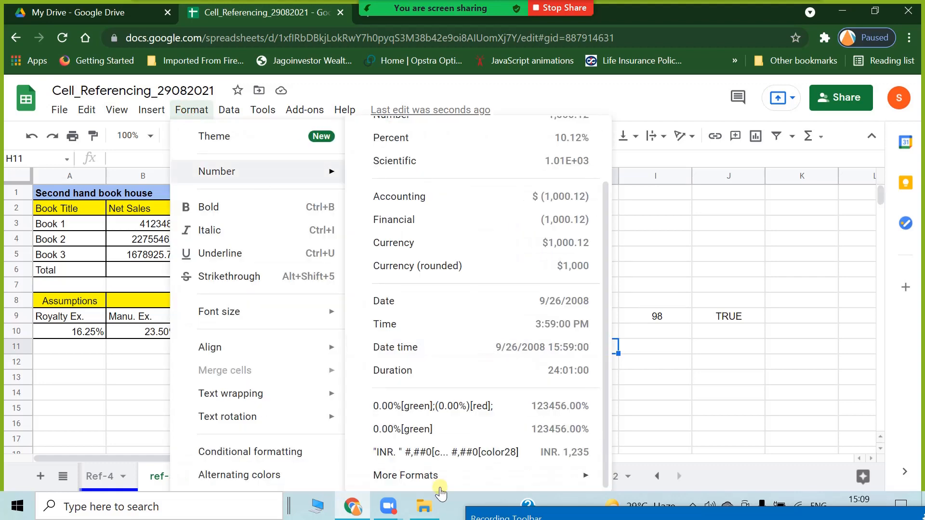
mouse_move(448, 479)
click(665, 470)
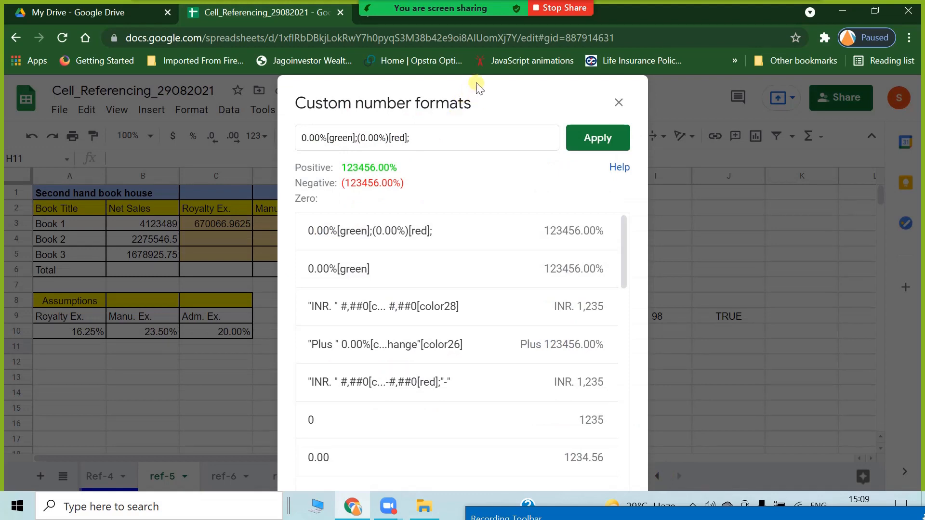
drag(513, 106, 635, 119)
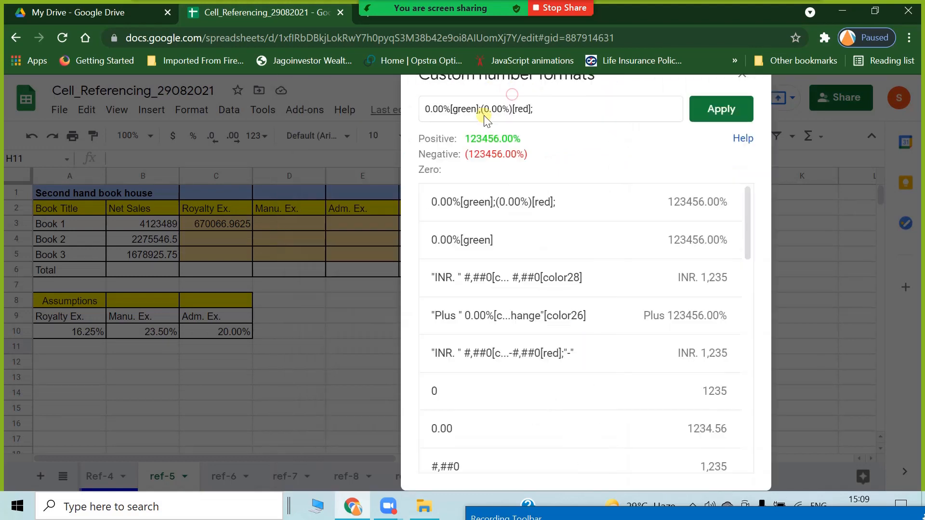
click(549, 109)
drag(550, 109, 369, 105)
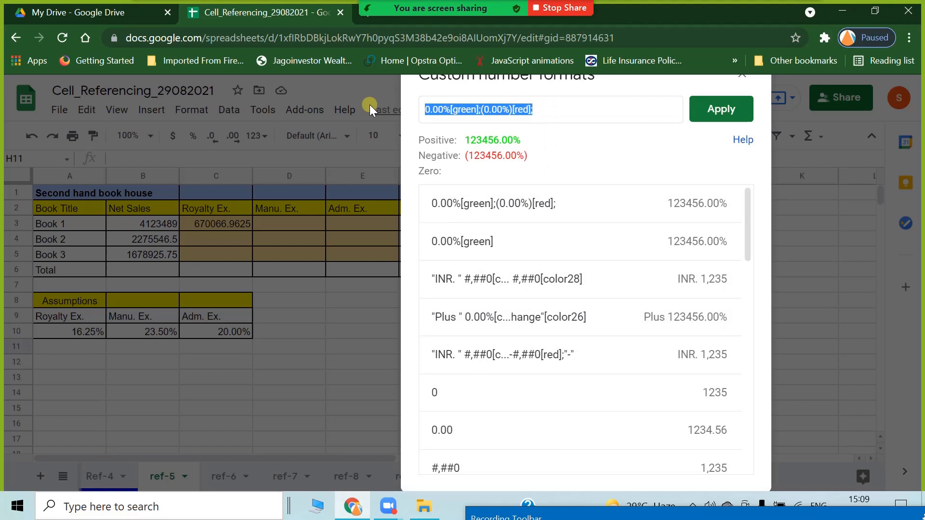
text(#)
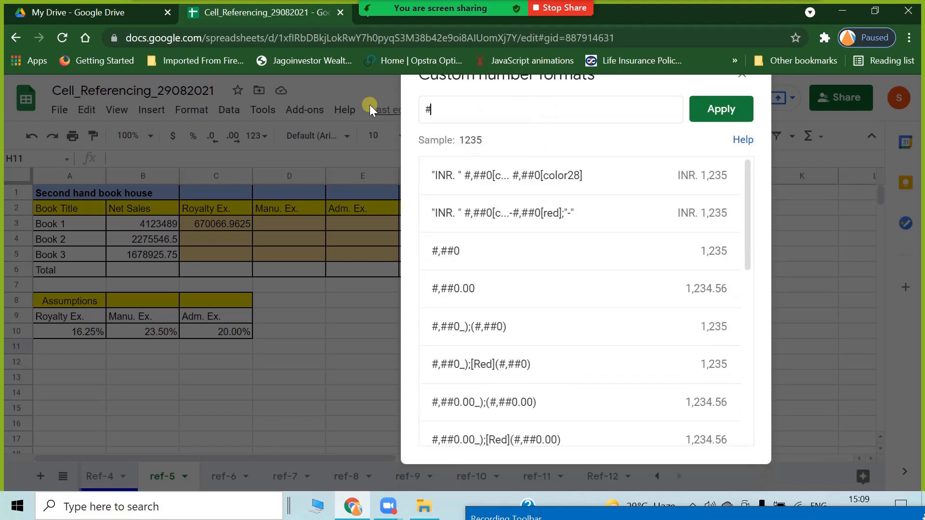
text(#,)
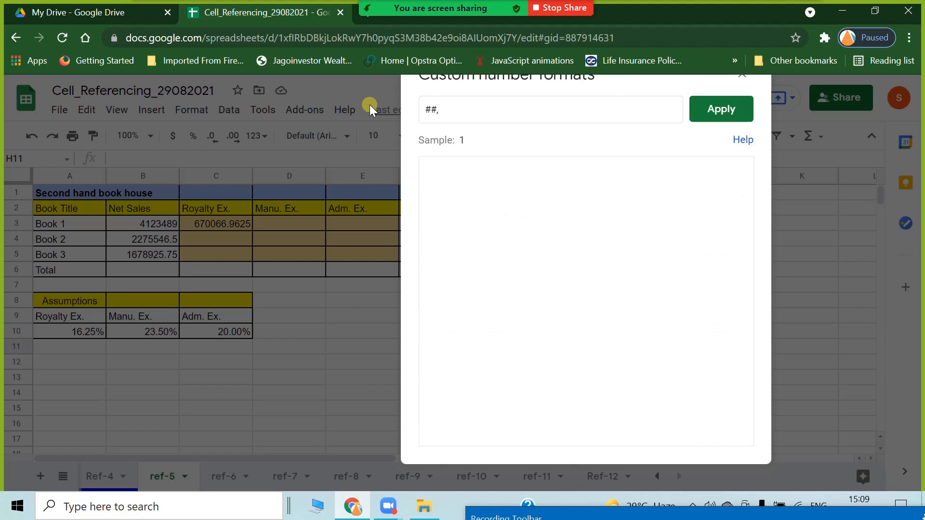
text(##0)
key(BackSpace)
text(,##,##)
click(723, 114)
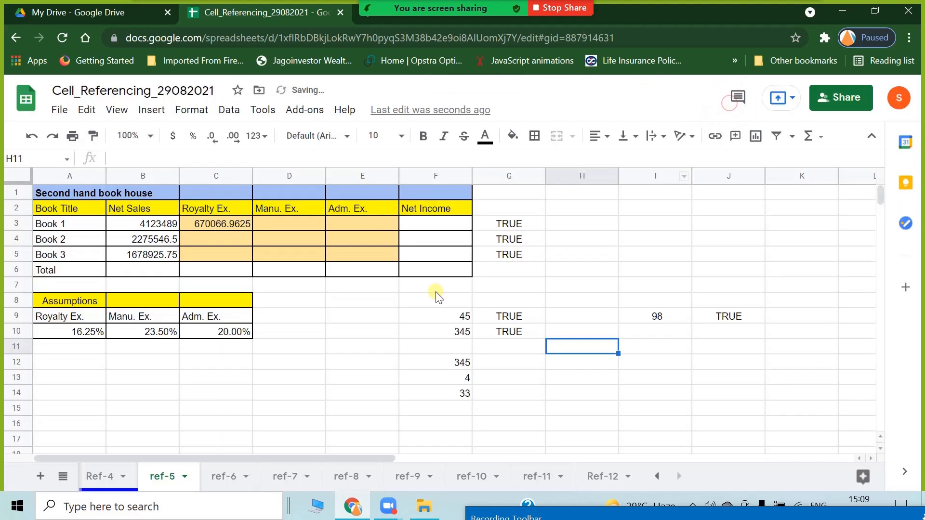
Step: Fill the Book 1 royalty expense formula from C3 down to C5, and check the copied formula in C5
click(260, 359)
click(134, 223)
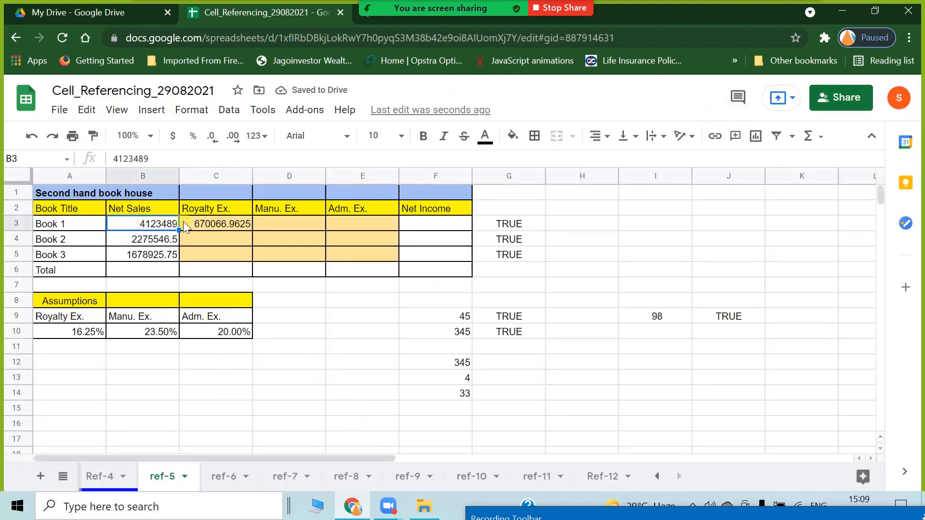
click(147, 252)
click(210, 223)
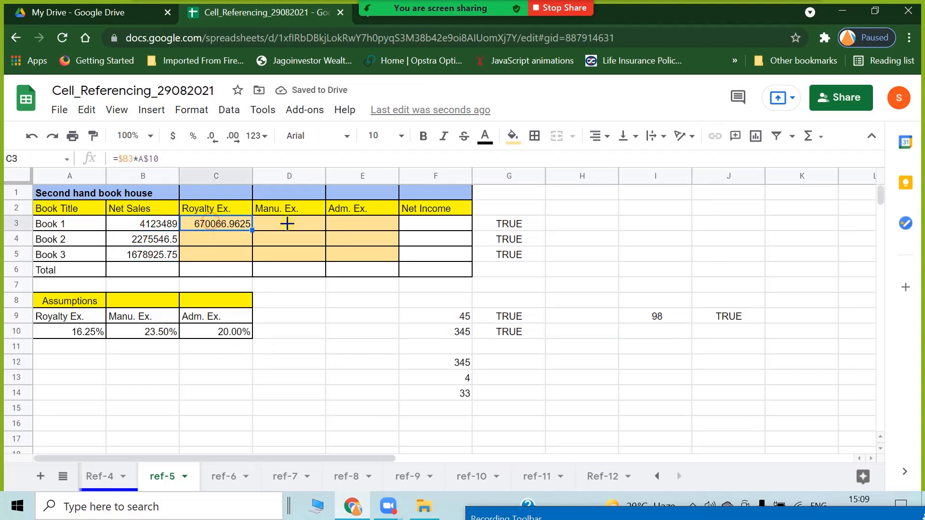
drag(252, 230, 255, 260)
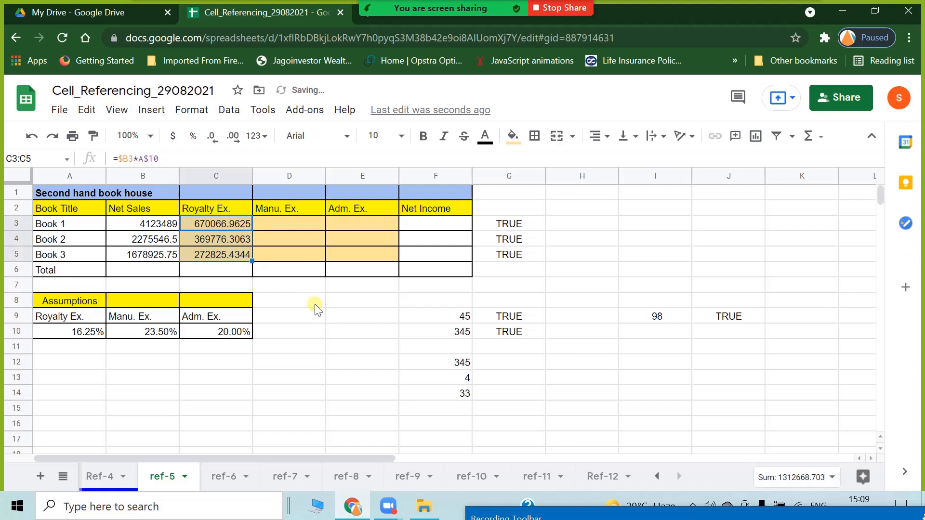
double_click(203, 253)
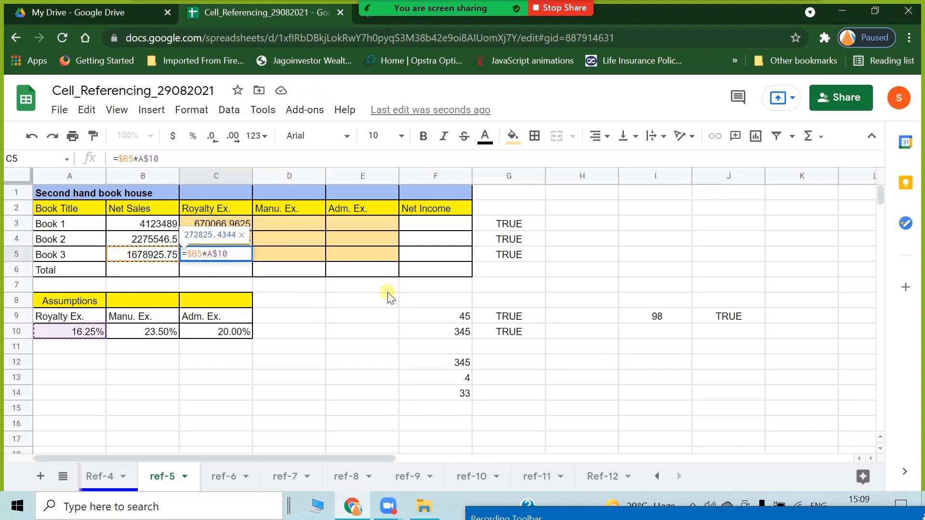
click(241, 274)
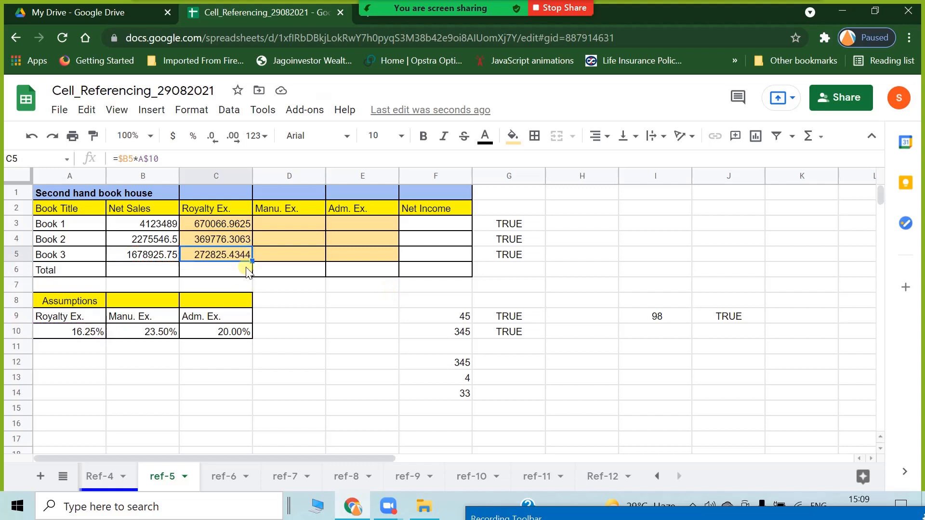
Step: Fill the royalty formula from C3 across to E3 for Book 1, and check the references in E3
click(241, 223)
drag(252, 230, 376, 220)
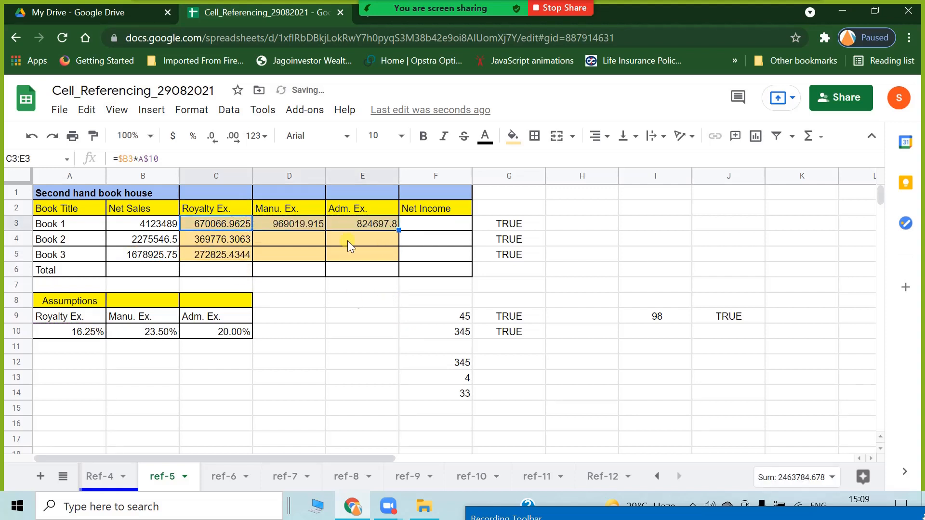
double_click(370, 221)
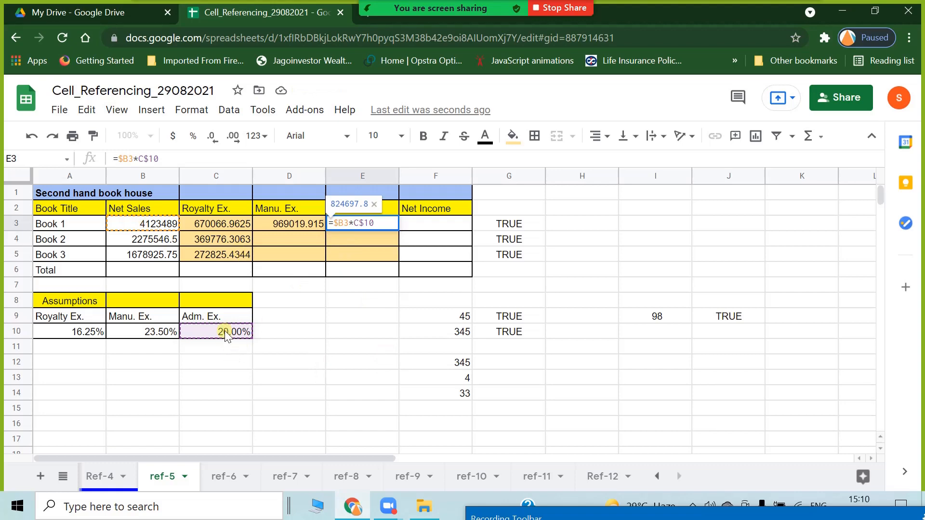
click(314, 352)
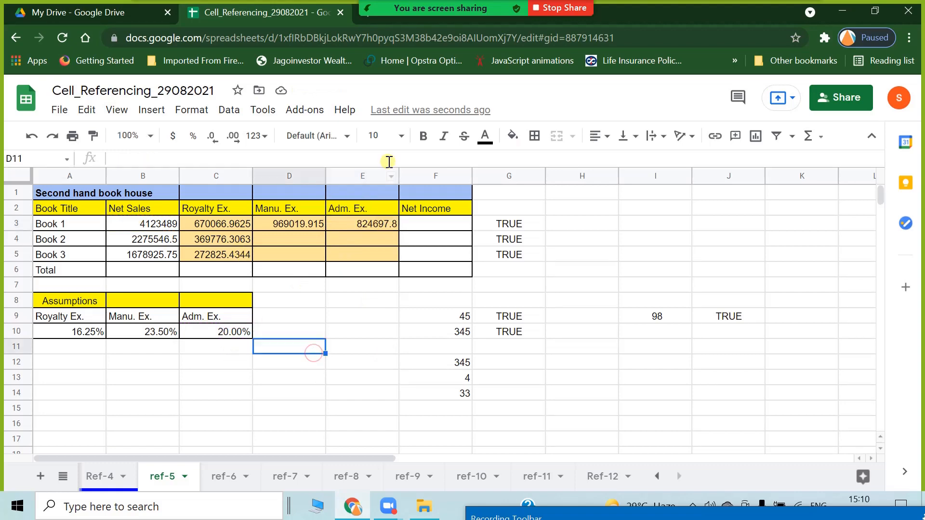
Step: Fill the Book 1 manufacturing and administration expense formulas in D3:E3 down to row 5, and check the formulas
click(371, 227)
drag(311, 225, 393, 260)
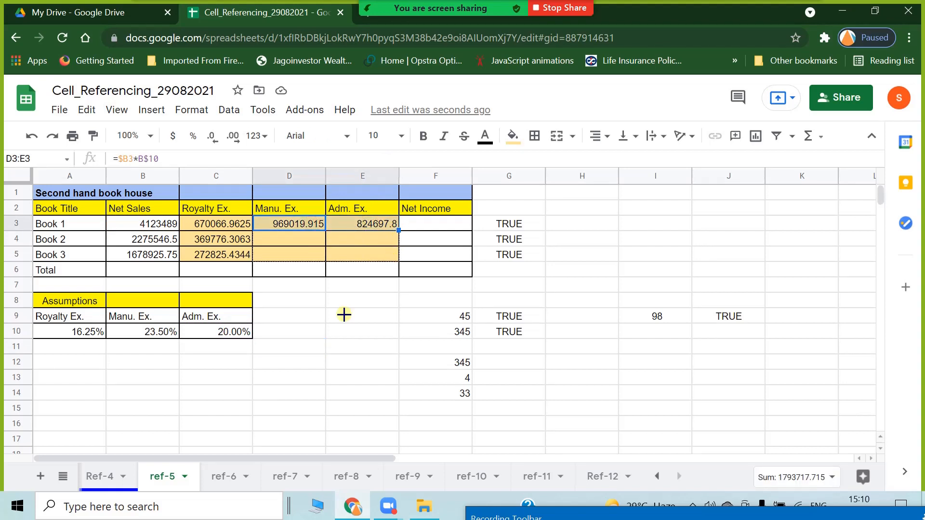
click(277, 378)
click(291, 223)
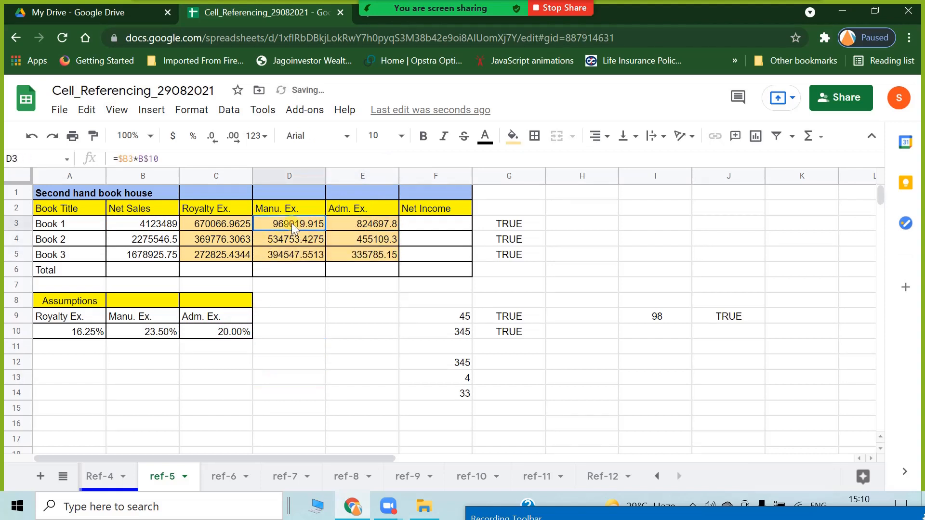
double_click(291, 224)
key(Escape)
double_click(388, 225)
key(Escape)
click(297, 239)
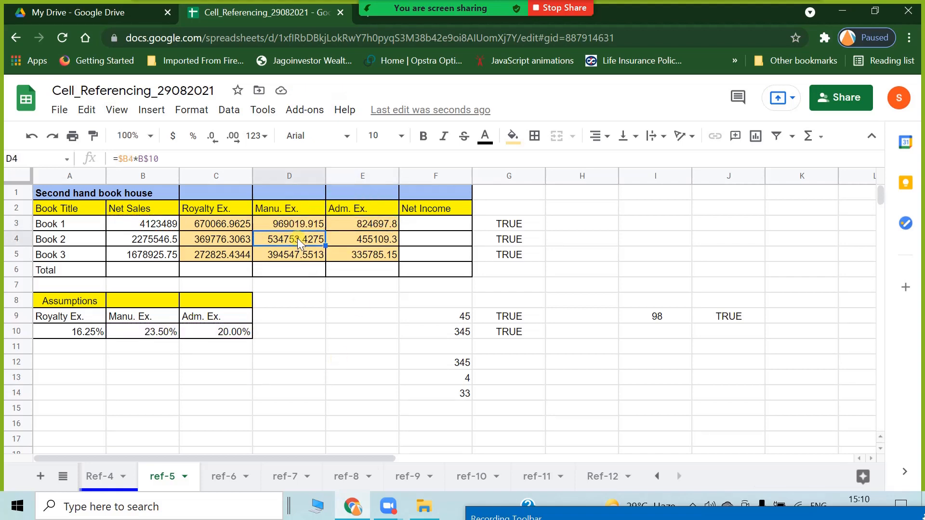
click(430, 226)
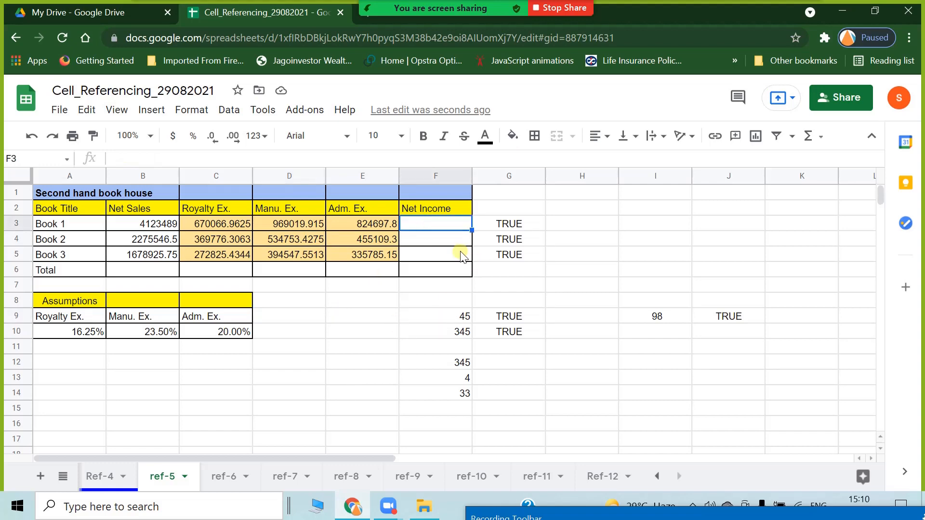
drag(507, 209, 750, 368)
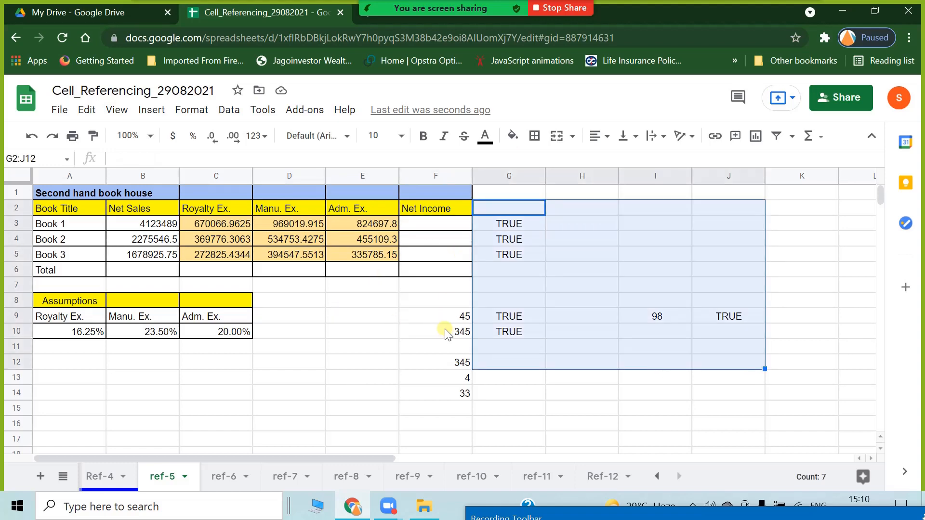
click(444, 330)
Step: Enter the Book 1 net income formula =B3-C3-D3-E3 in F3 and reject the suggested autofill
click(436, 226)
text(=)
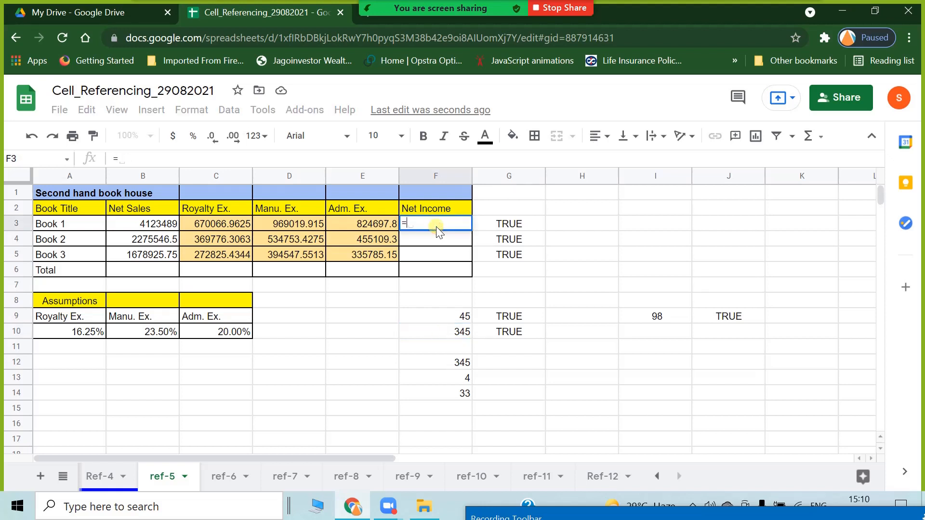
click(150, 224)
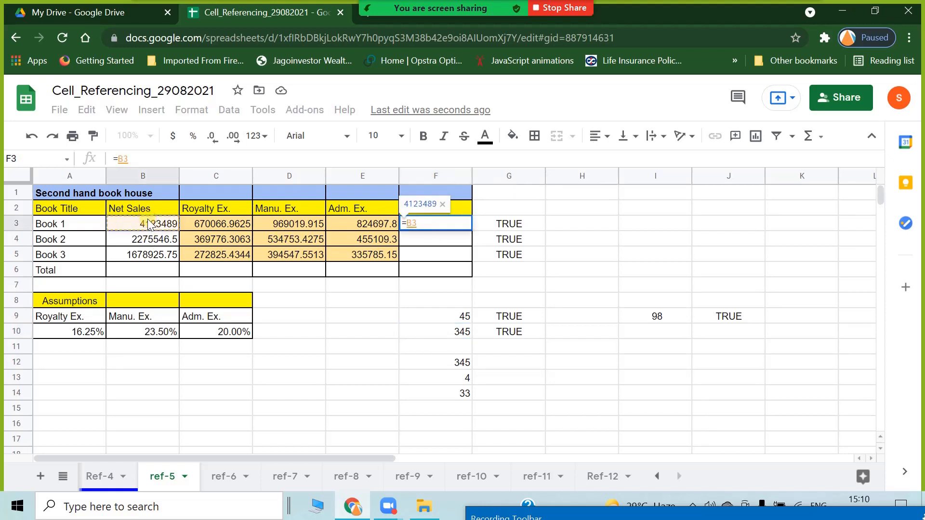
text(-)
click(226, 223)
text(-)
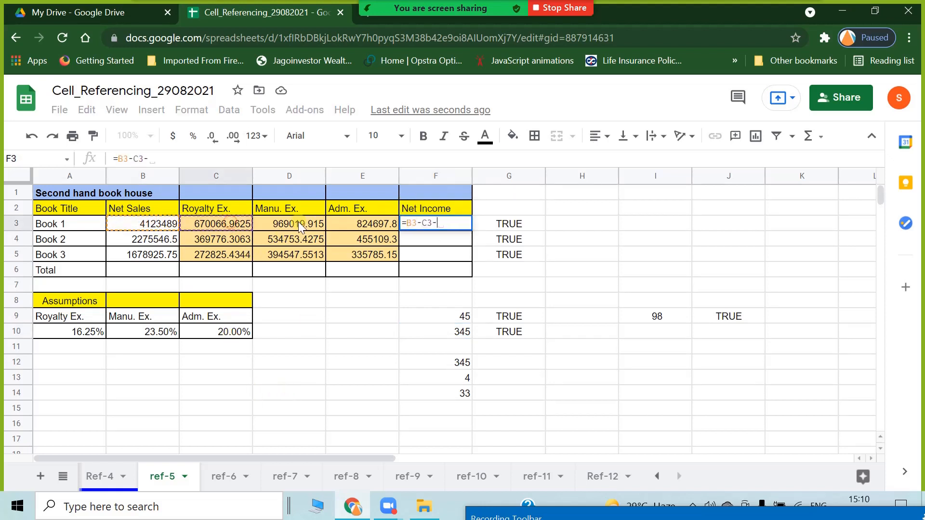
click(299, 222)
text(-)
click(363, 224)
key(Return)
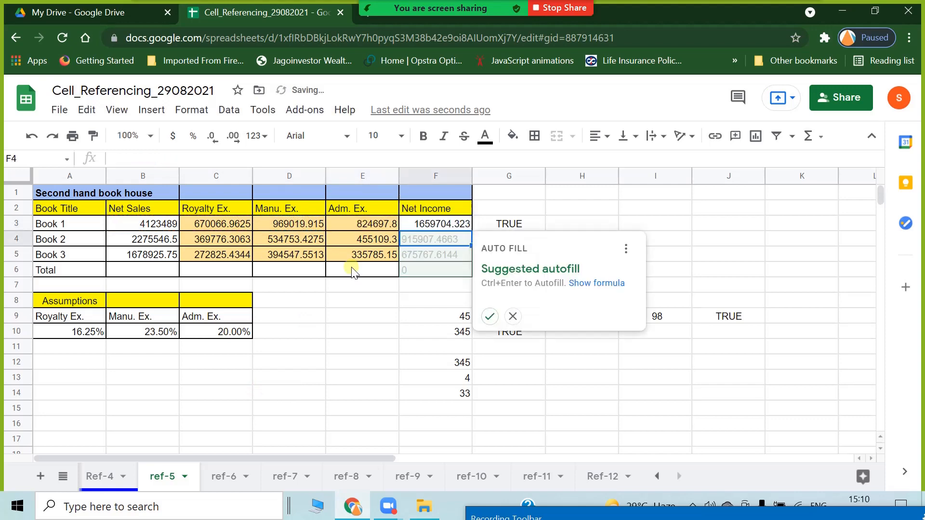
click(514, 315)
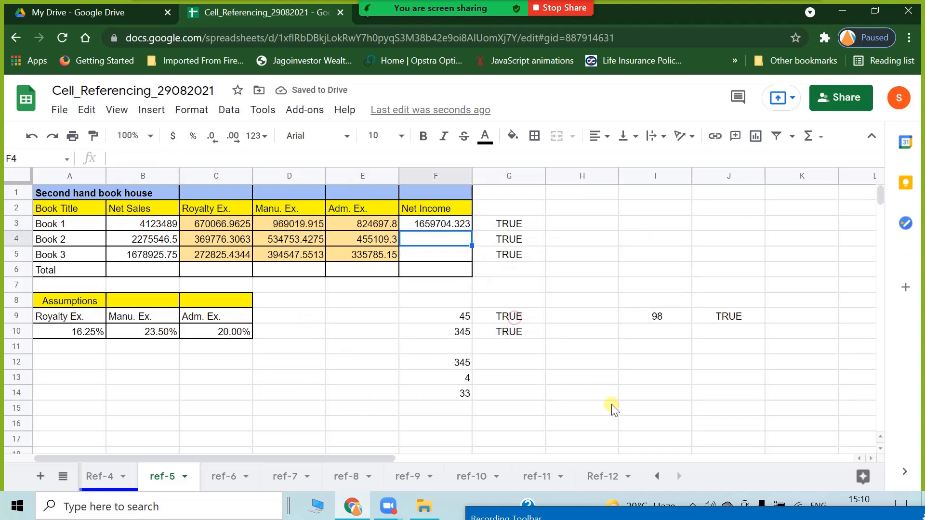
click(612, 404)
click(441, 235)
text(=)
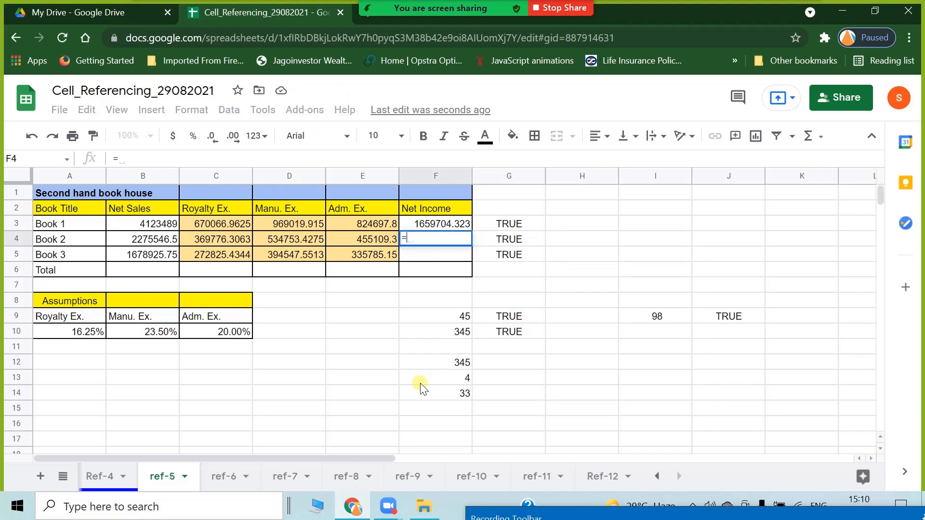
key(Escape)
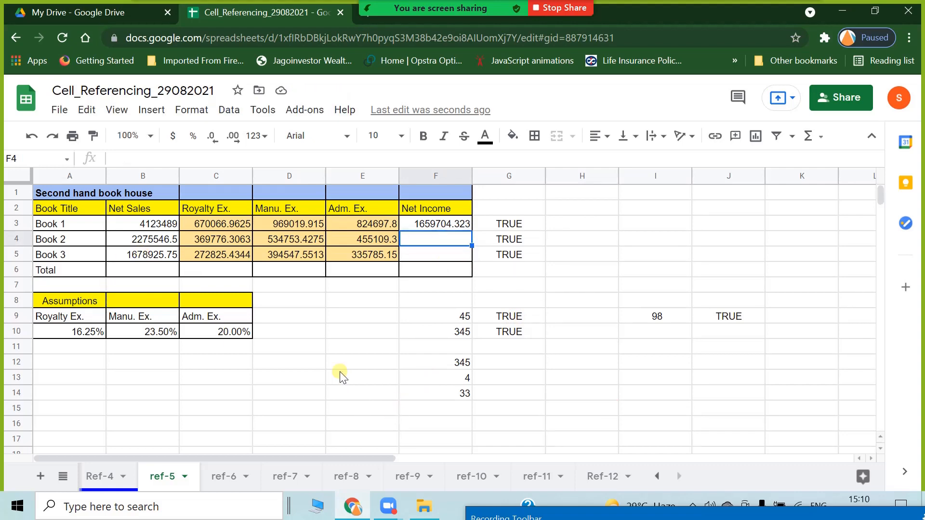
Step: Enter the note BODMAS in H6 beside the book house table
click(340, 372)
click(436, 225)
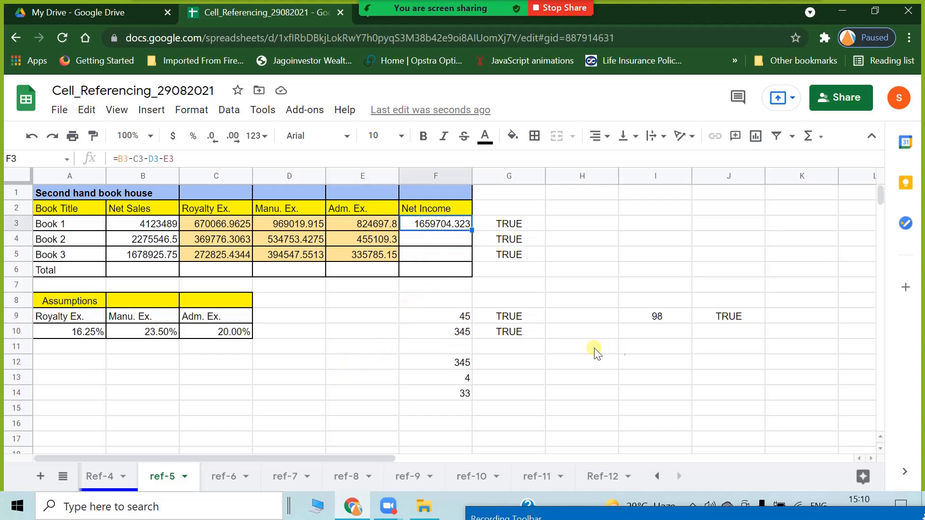
click(576, 274)
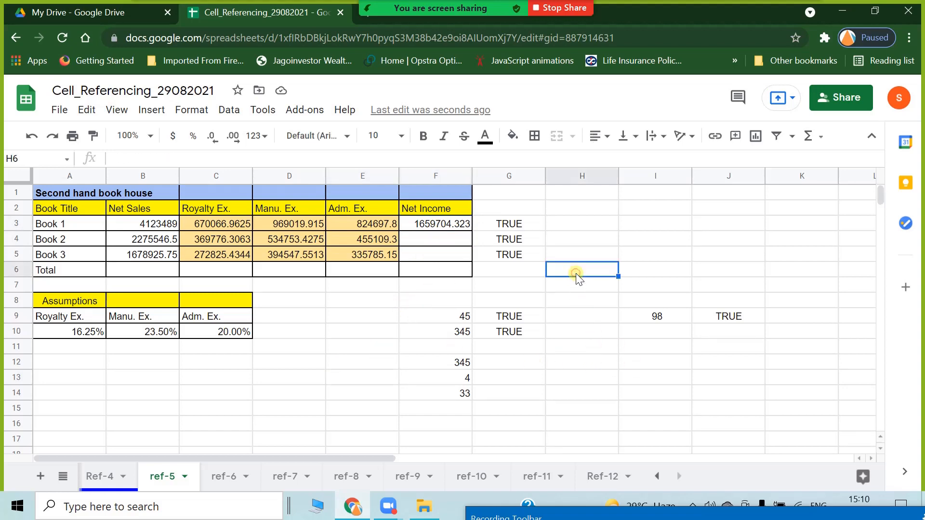
text(BODMA)
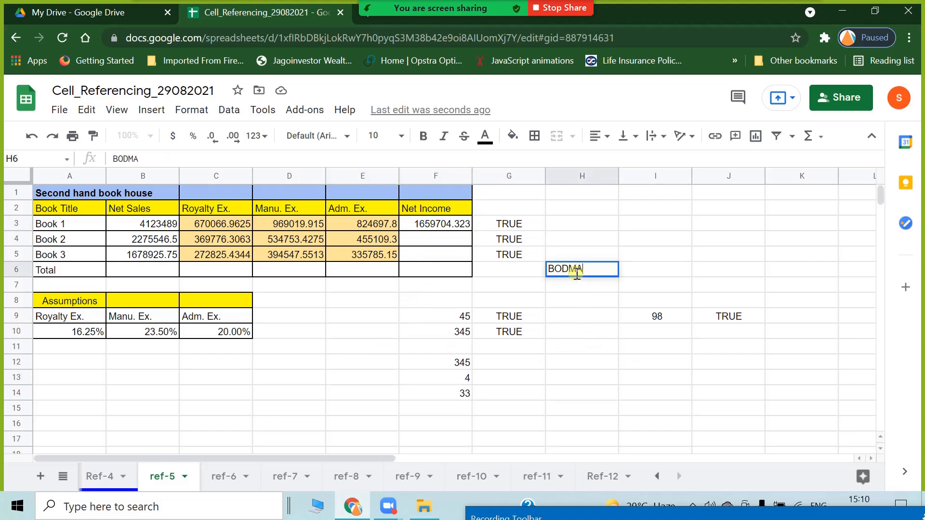
text(S)
click(578, 337)
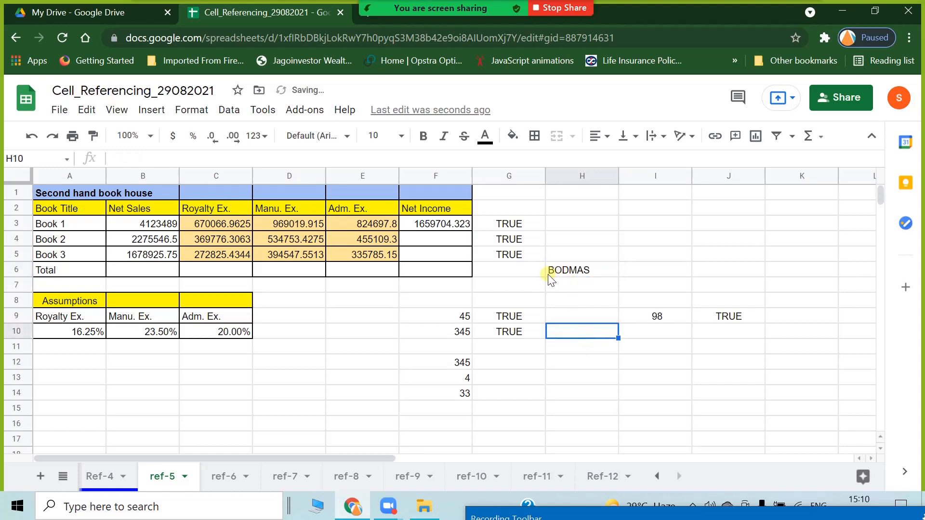
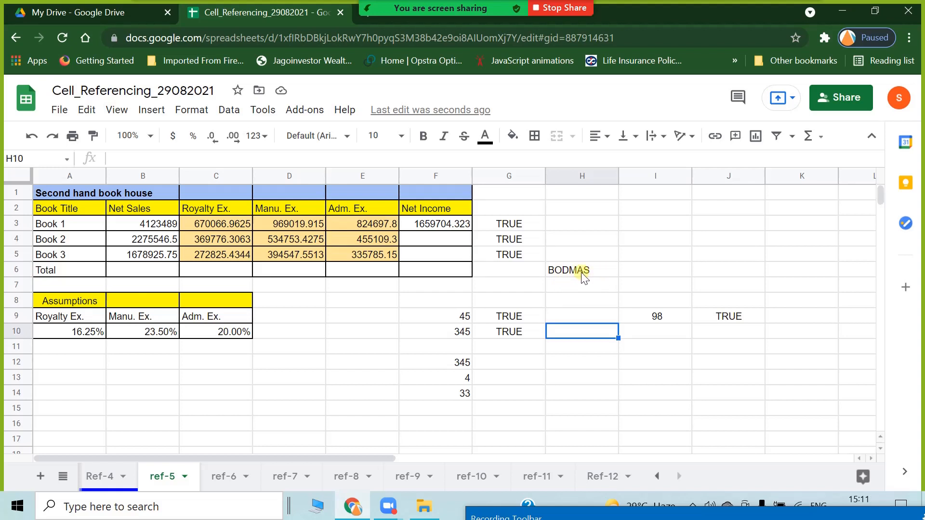
Step: Examine the Book 1 net income formula in F3 and the corresponding Book 2 net income and net sales cells
click(440, 226)
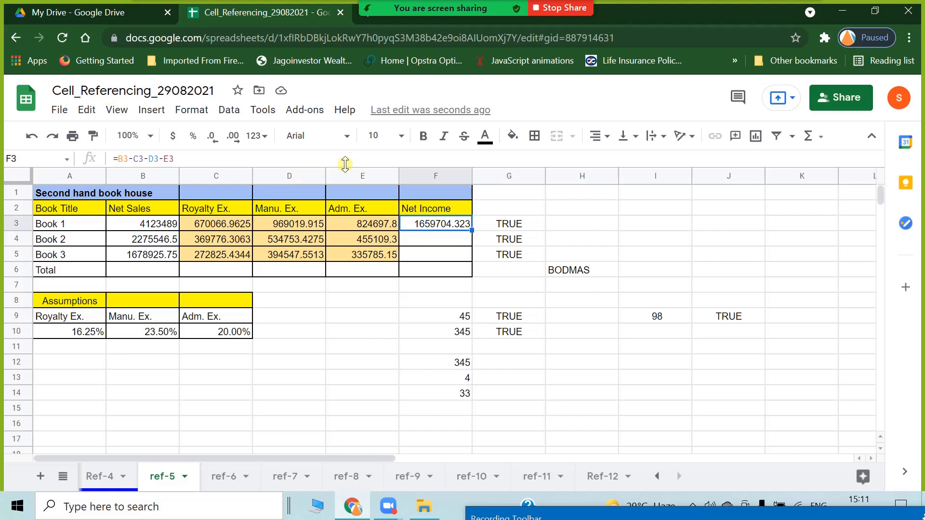
click(441, 240)
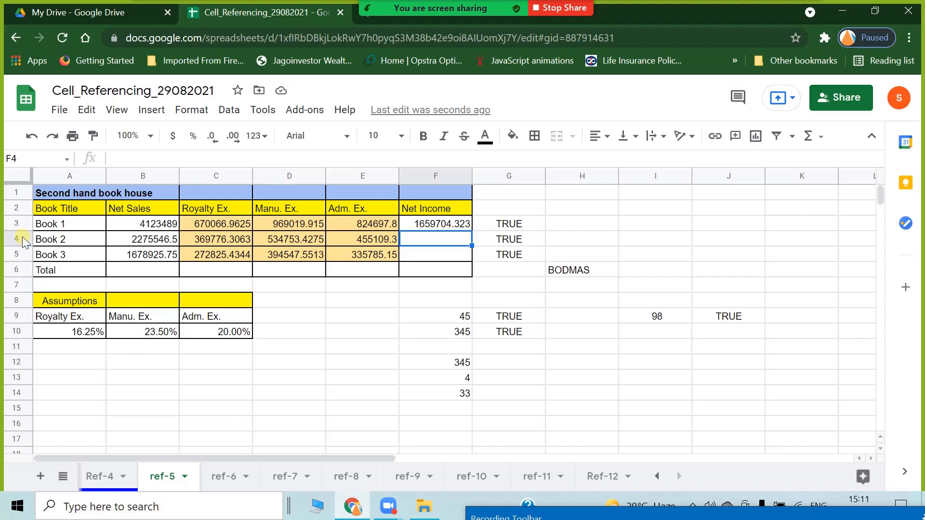
click(159, 242)
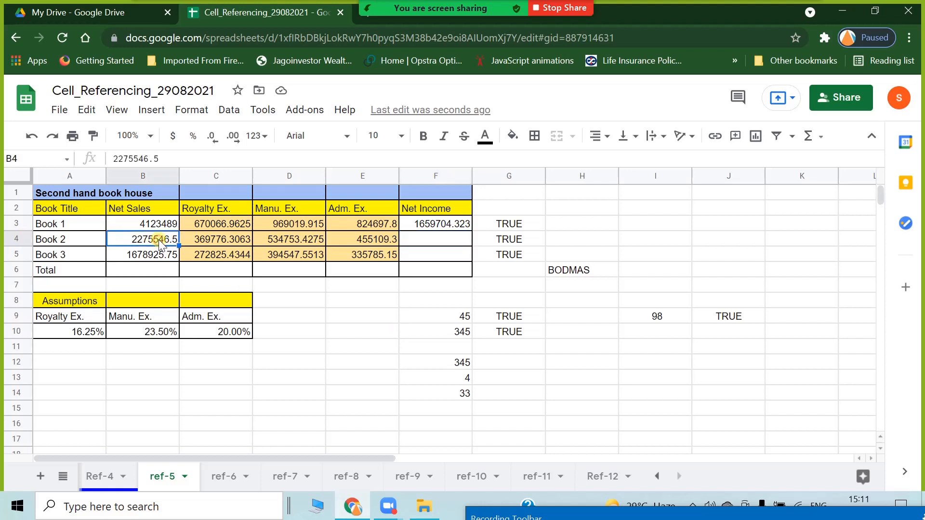
Step: Enter the Book 2 net income formula =B4-SUM(C4:E4) in F4, subtracting the three expenses from net sales
click(223, 241)
drag(223, 241, 373, 240)
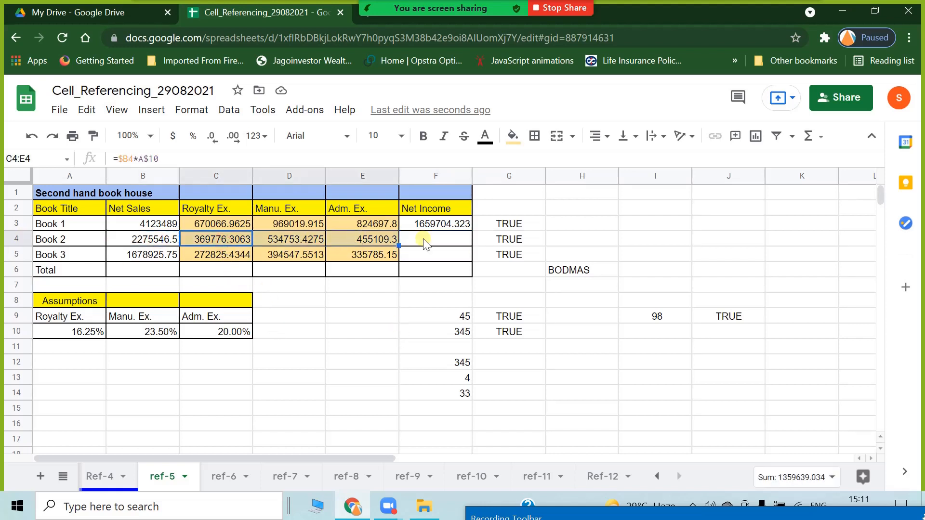
click(451, 242)
text(=)
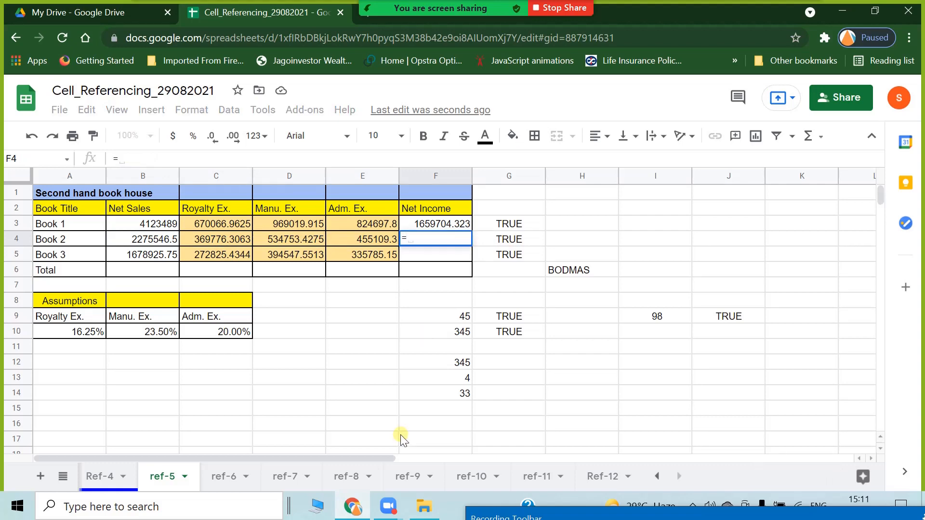
click(135, 241)
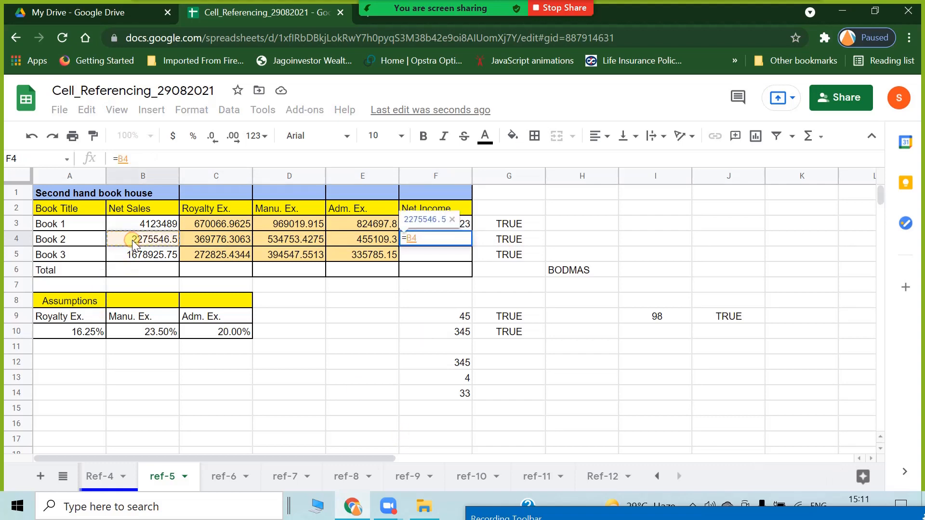
text(-su)
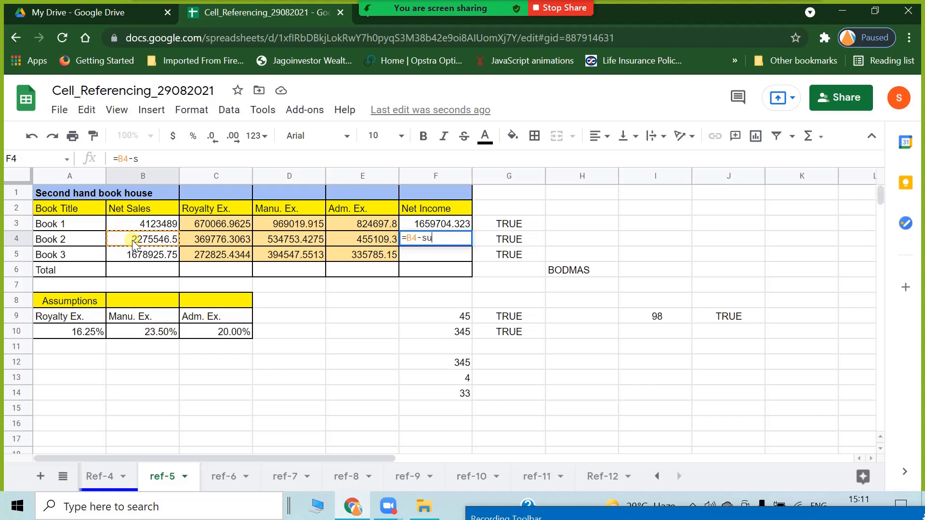
text(m()
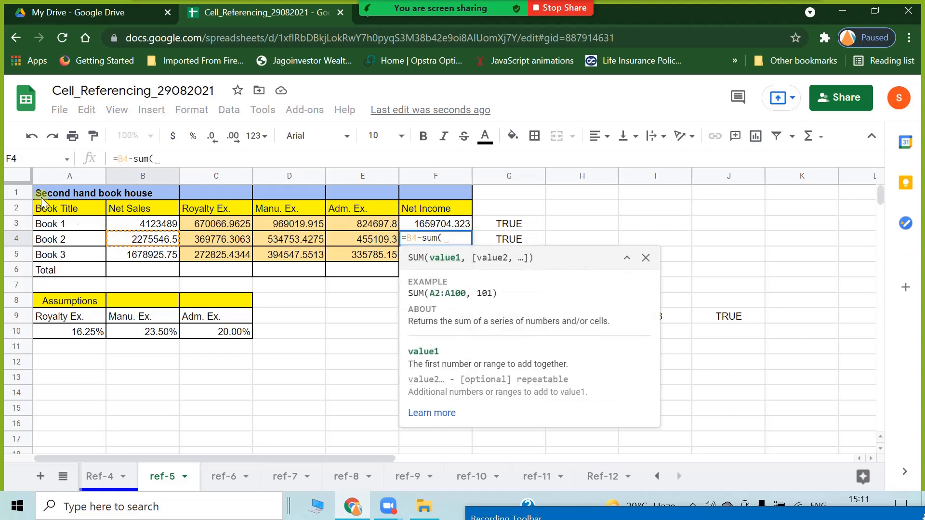
drag(212, 238, 372, 243)
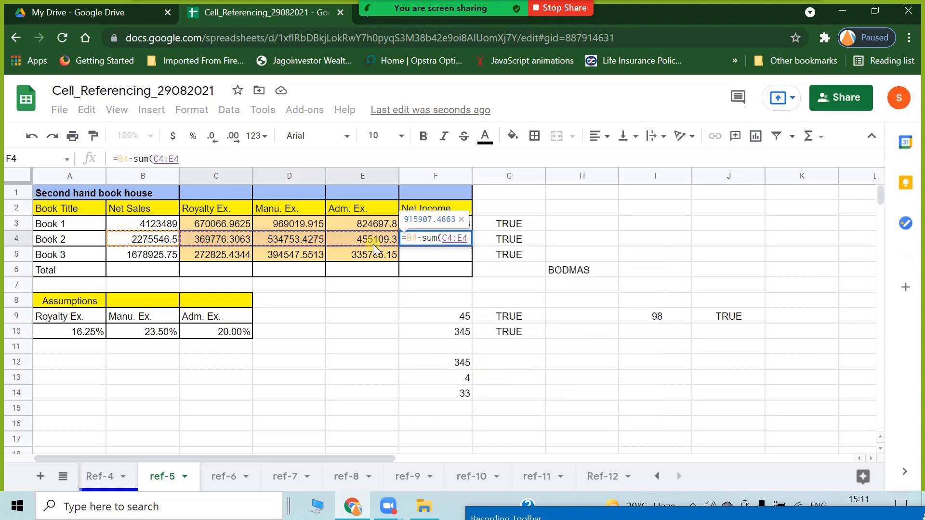
text())
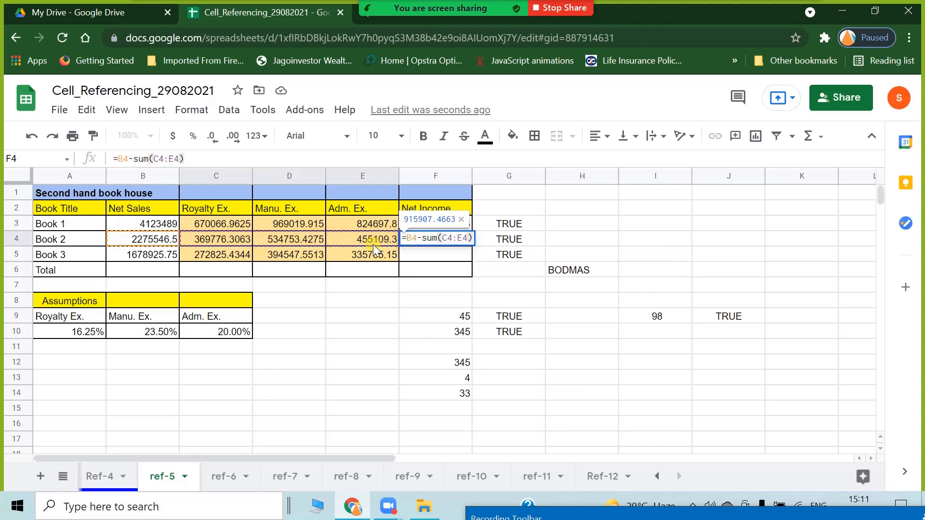
key(Return)
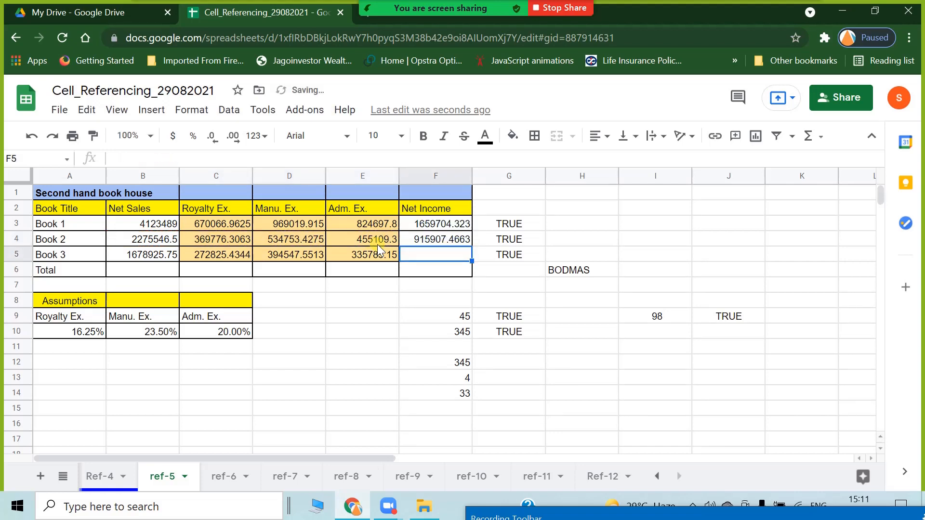
Step: Check the Book 2 net income formula in F4, fill it down for Book 3, and keep the total cell F6 empty
double_click(421, 235)
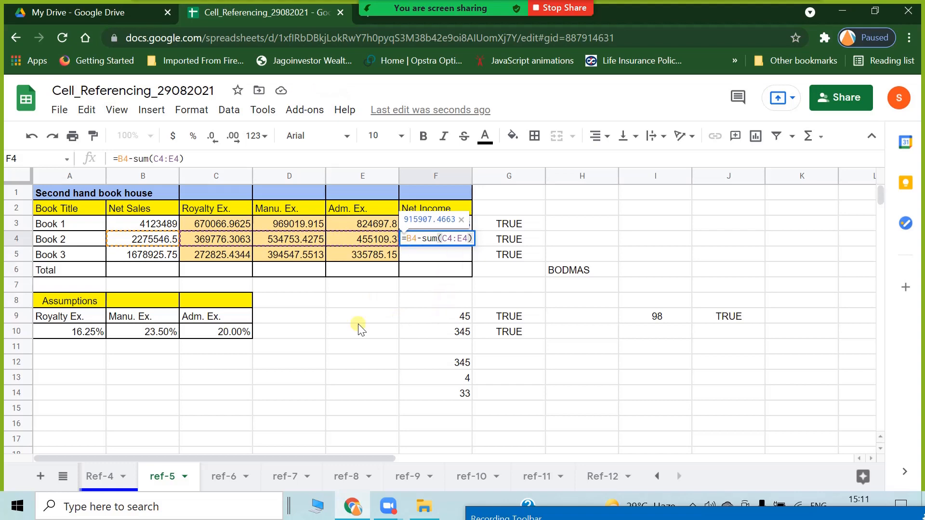
key(Escape)
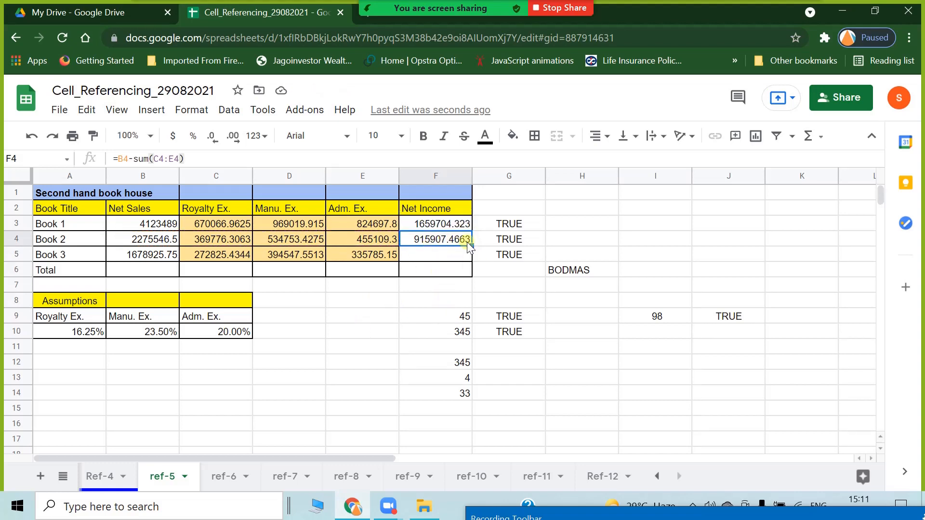
drag(470, 246, 471, 272)
click(430, 273)
key(Delete)
click(380, 336)
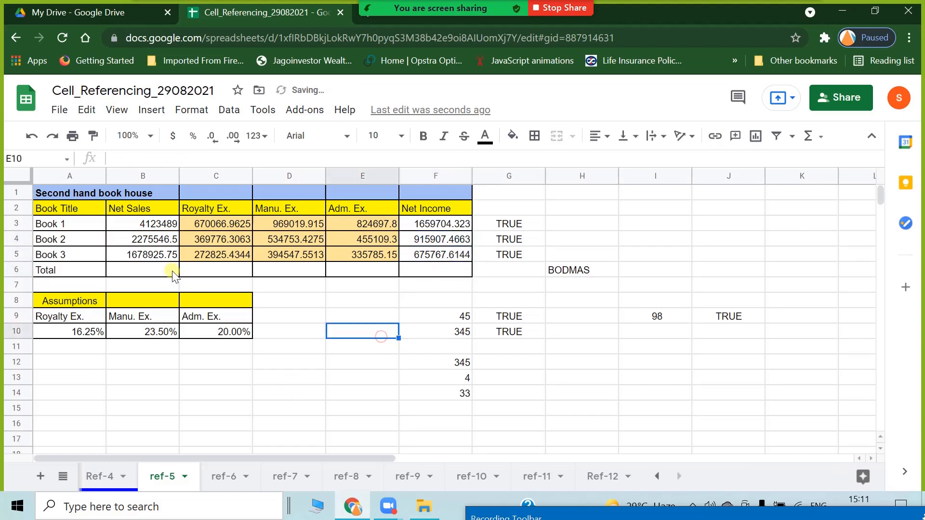
click(172, 272)
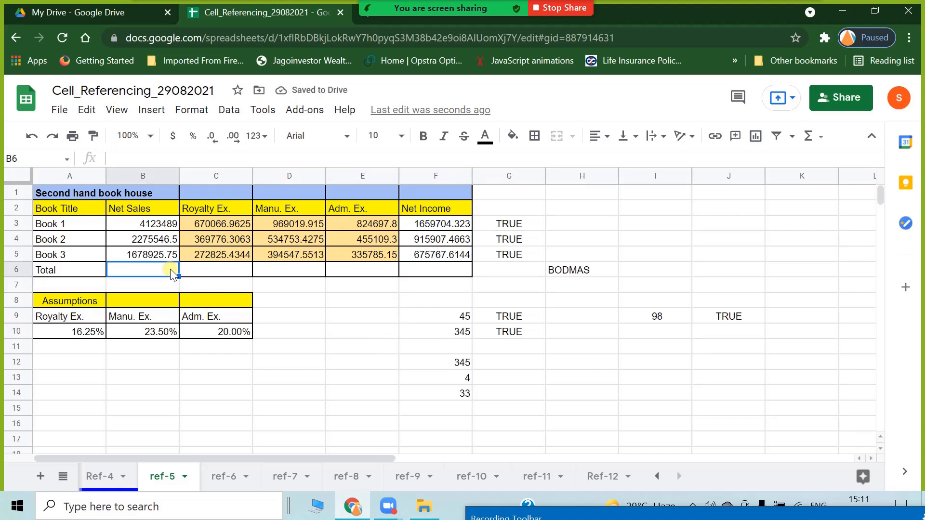
text(=sum()
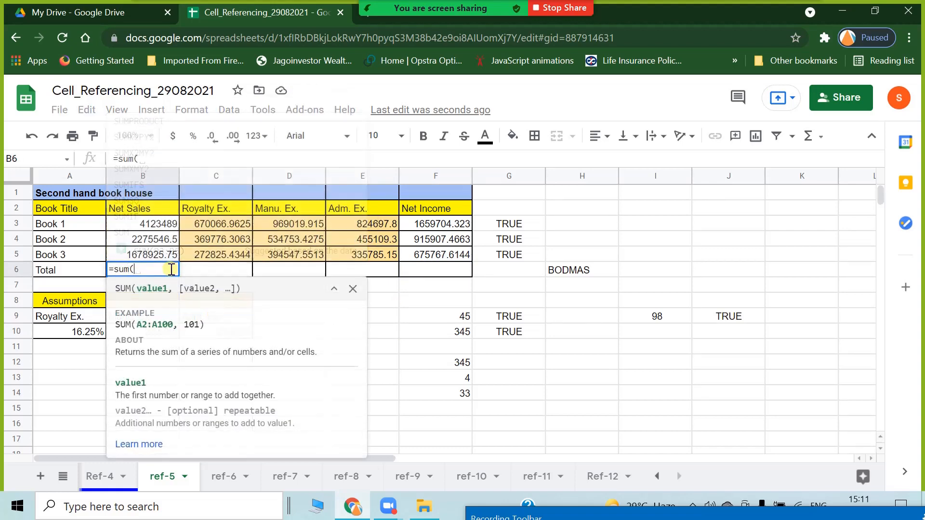
key(Escape)
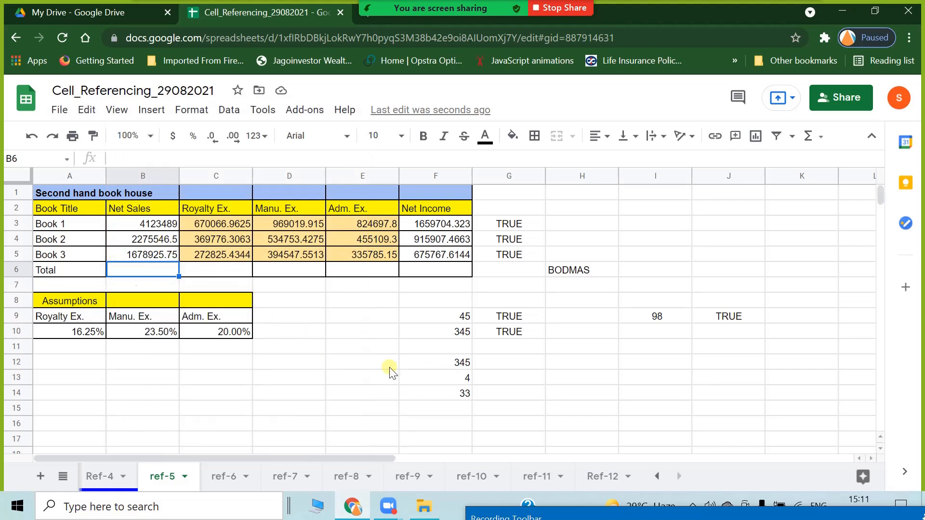
click(299, 333)
Step: Insert the sum of the net sales in B3:B5 into total cell B6 from the Explore suggestions
click(153, 225)
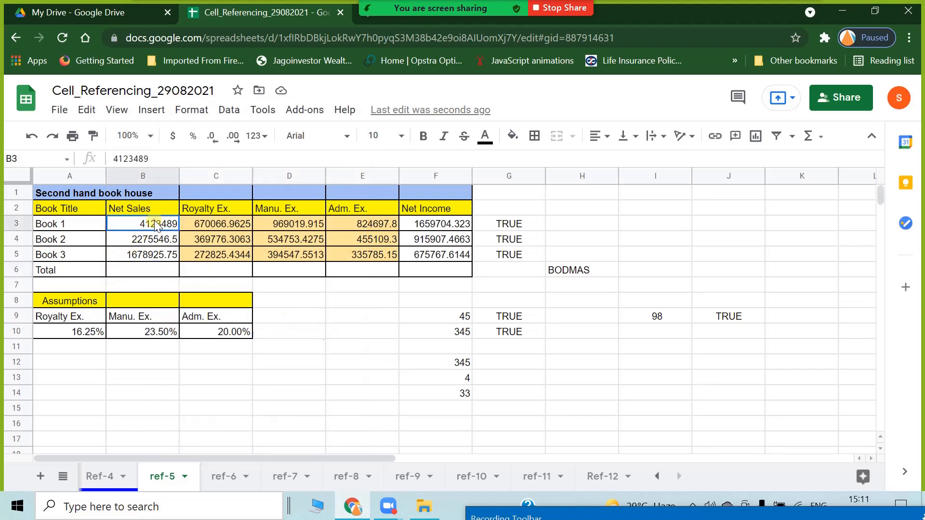
drag(157, 227, 157, 256)
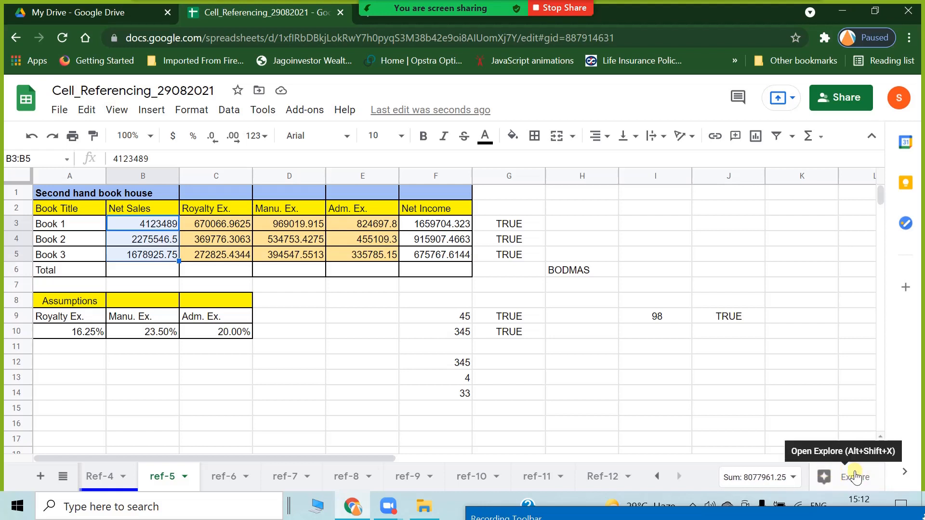
click(841, 478)
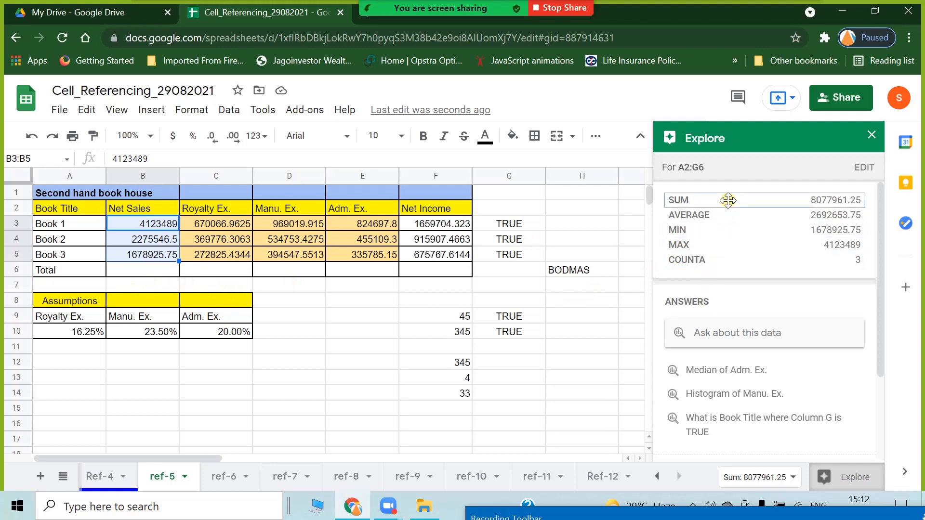
drag(729, 200, 123, 268)
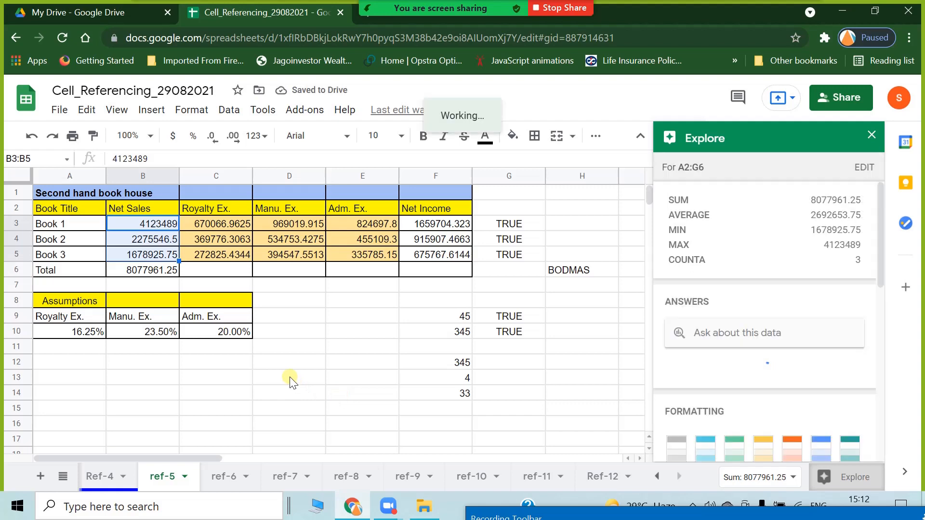
click(308, 381)
Step: Fill the net sales total formula in B6 across the Total row to F6
click(159, 270)
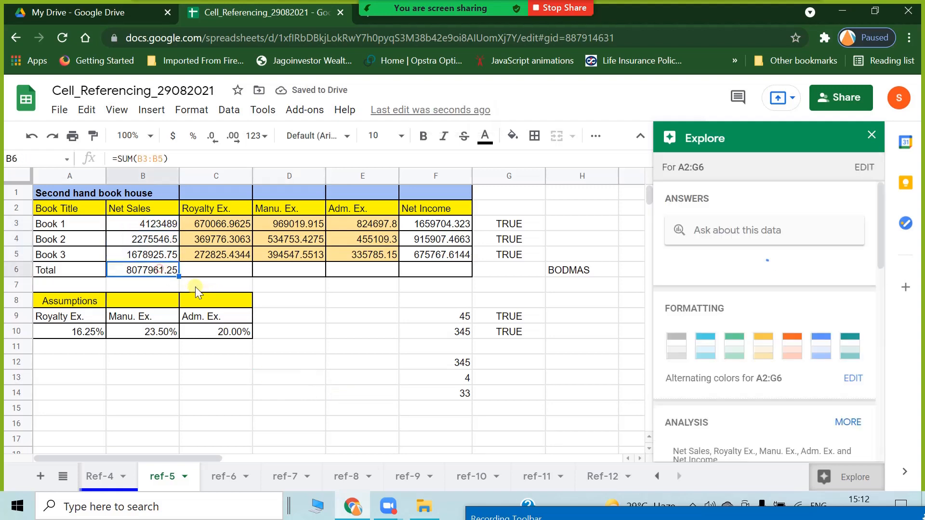
drag(180, 275, 440, 273)
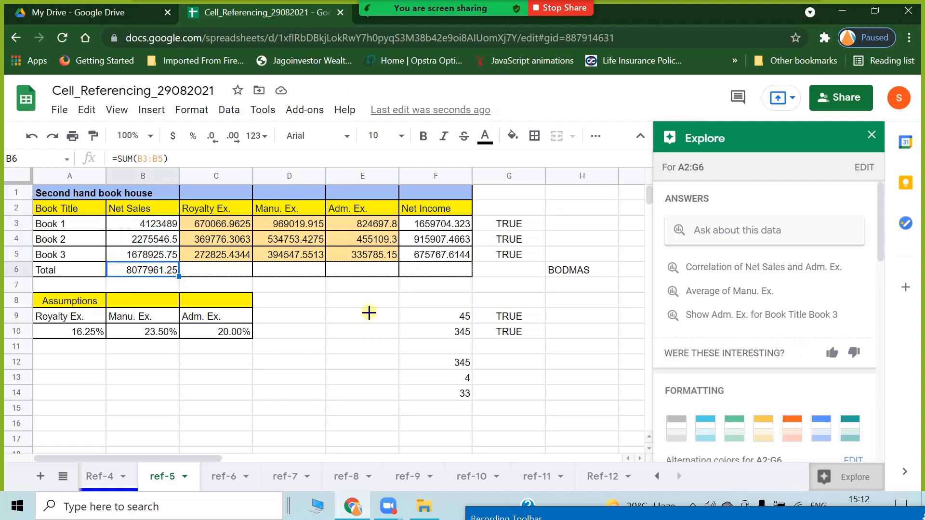
click(378, 376)
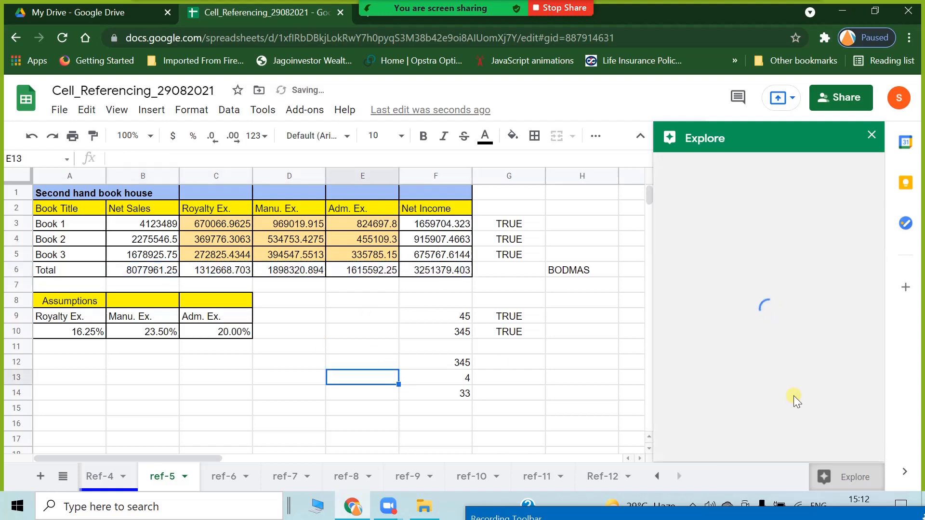
click(259, 394)
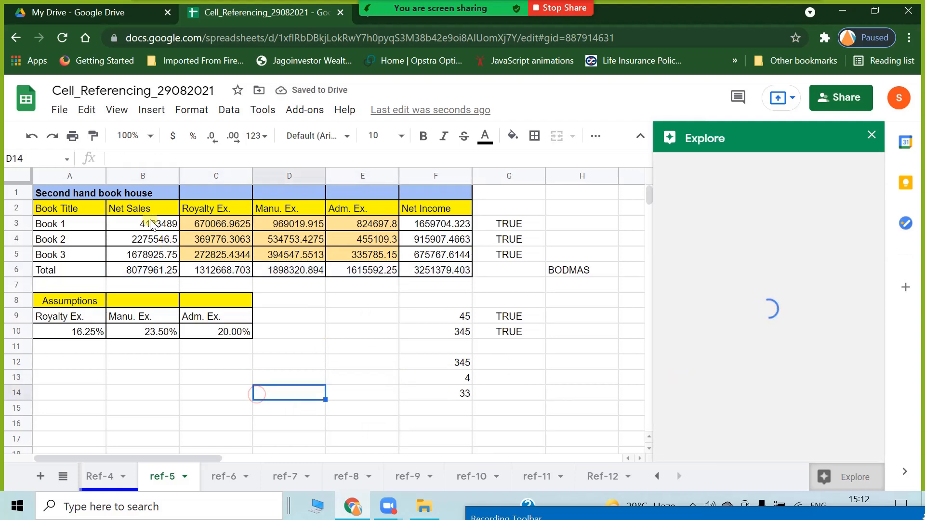
Step: Examine the Explore statistics, suggested questions, formatting options and charts for the net sales in B3:B5
click(149, 225)
drag(150, 227, 155, 258)
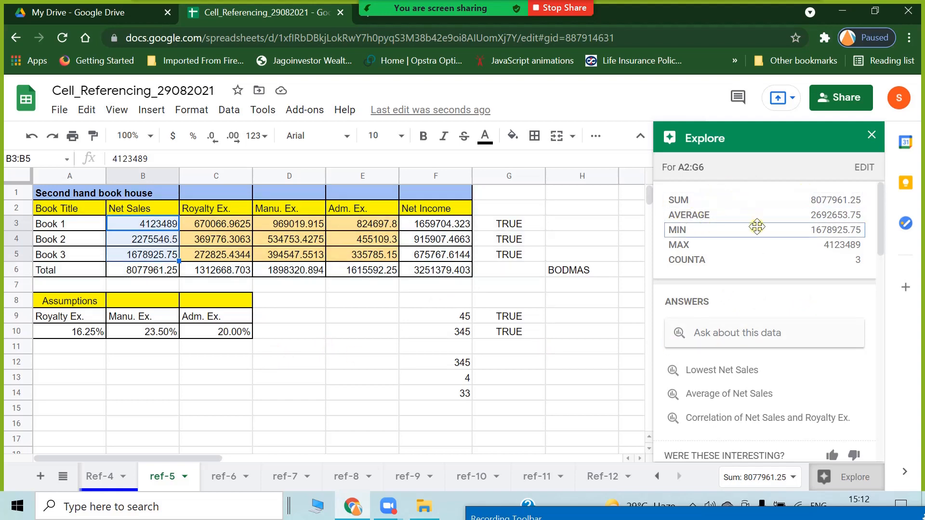
scroll(709, 248, down, 2)
scroll(709, 250, down, 2)
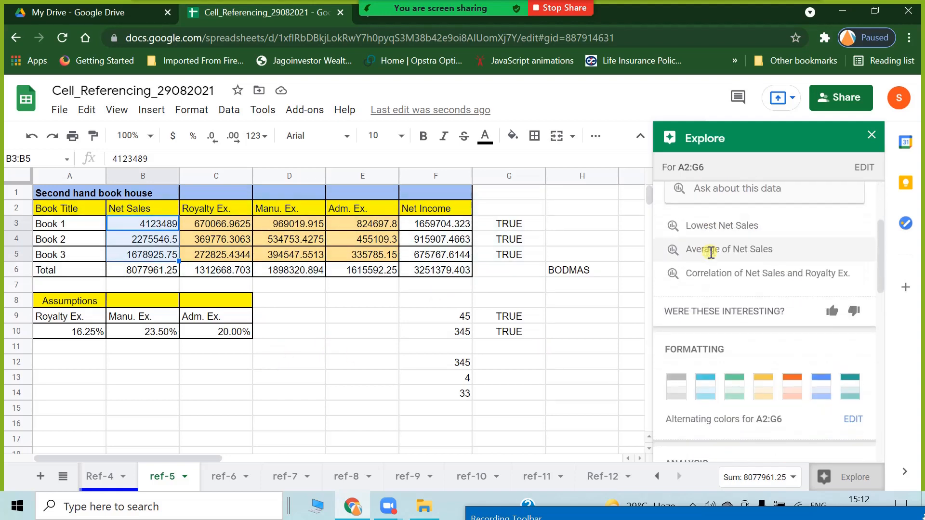
scroll(837, 253, down, 4)
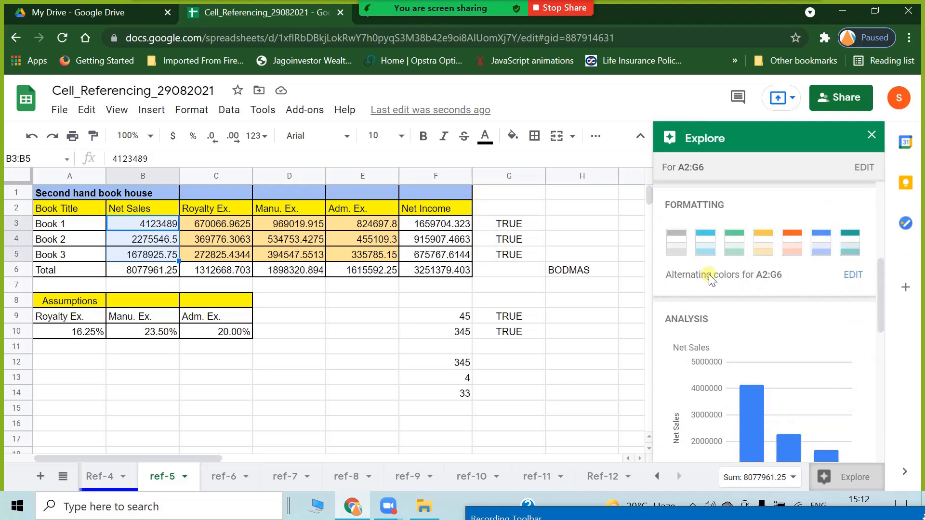
scroll(708, 272, down, 3)
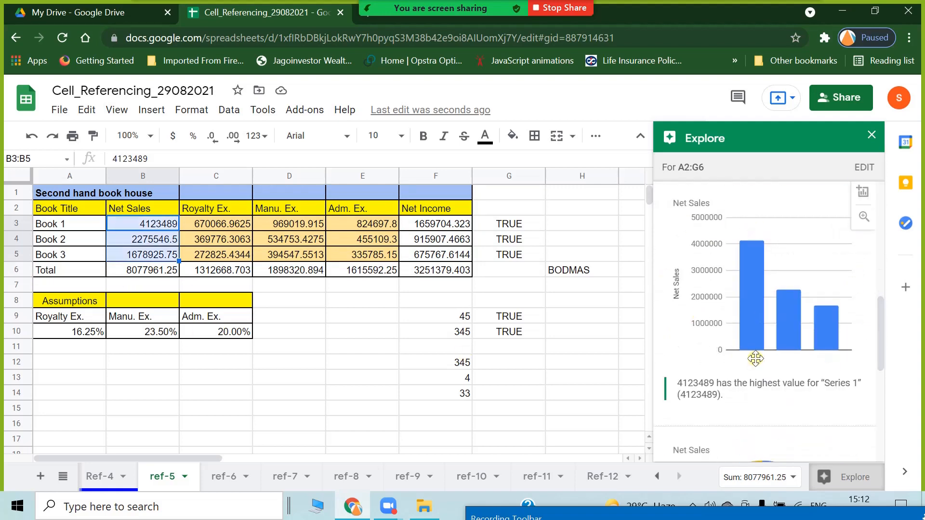
scroll(819, 305, down, 3)
scroll(818, 304, down, 5)
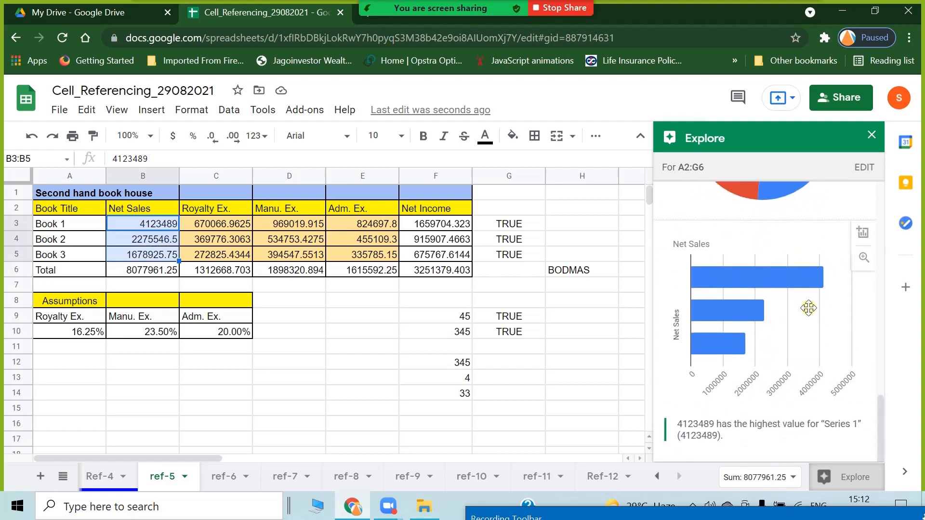
scroll(817, 303, up, 10)
scroll(819, 313, up, 4)
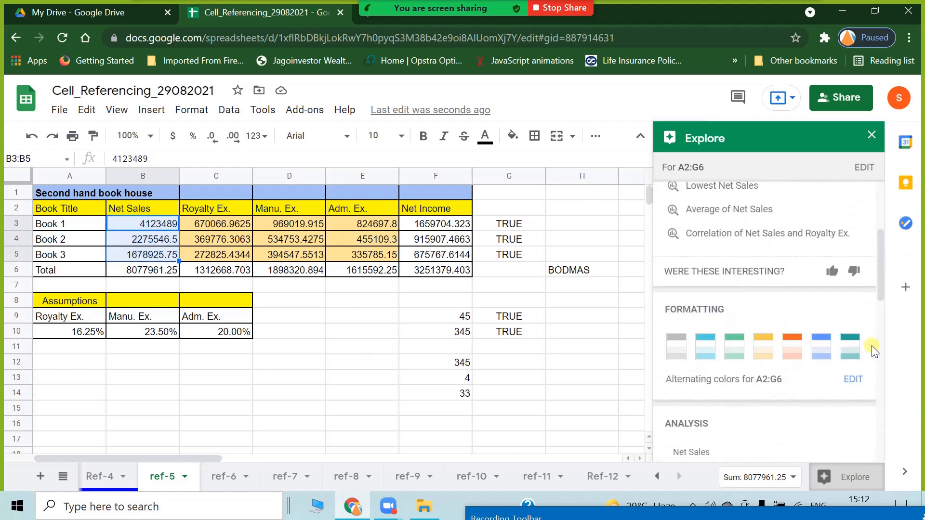
Step: Insert the suggested Net Sales column chart from Explore, reduce its height and place it below the Assumptions table
scroll(819, 313, down, 3)
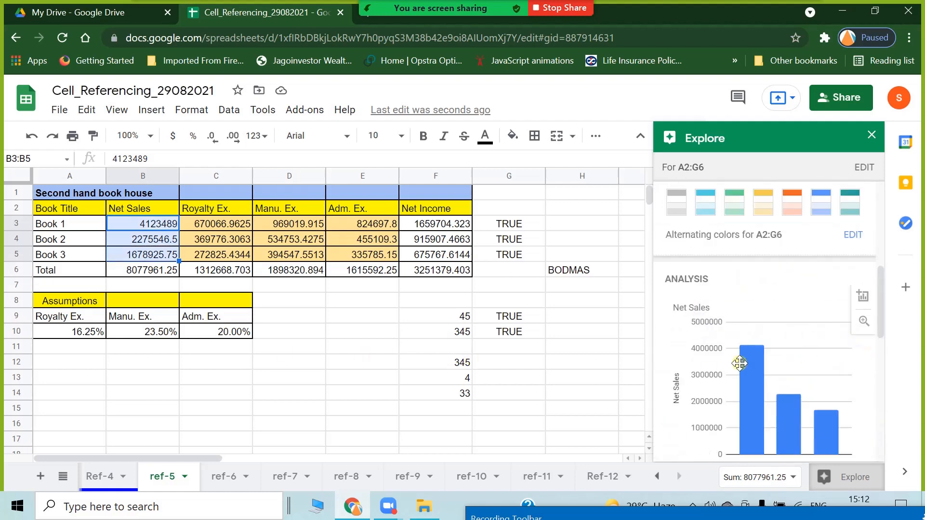
click(862, 298)
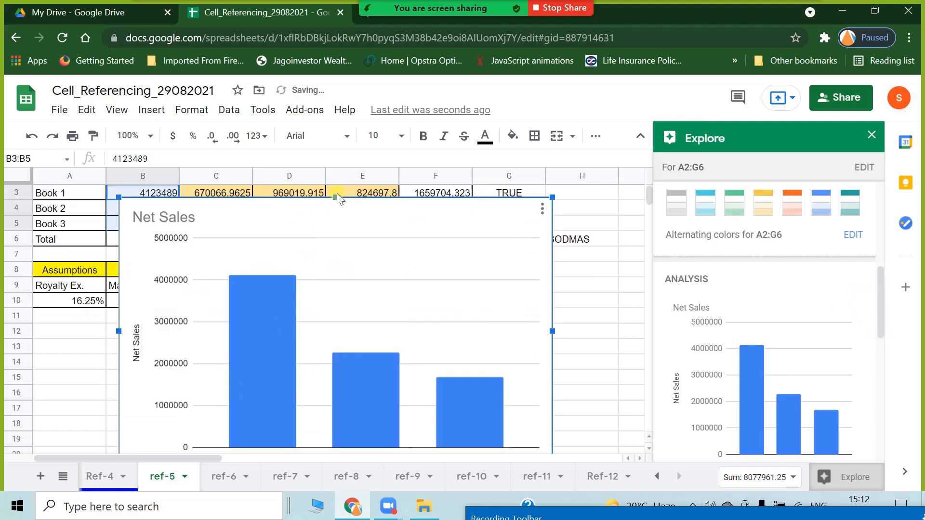
drag(336, 196, 336, 338)
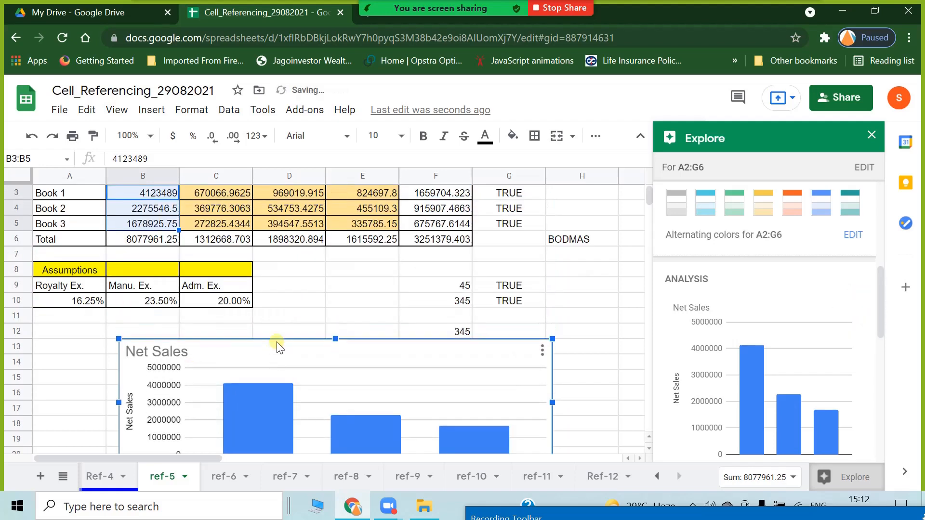
drag(276, 343, 221, 350)
scroll(294, 345, down, 4)
scroll(328, 361, up, 3)
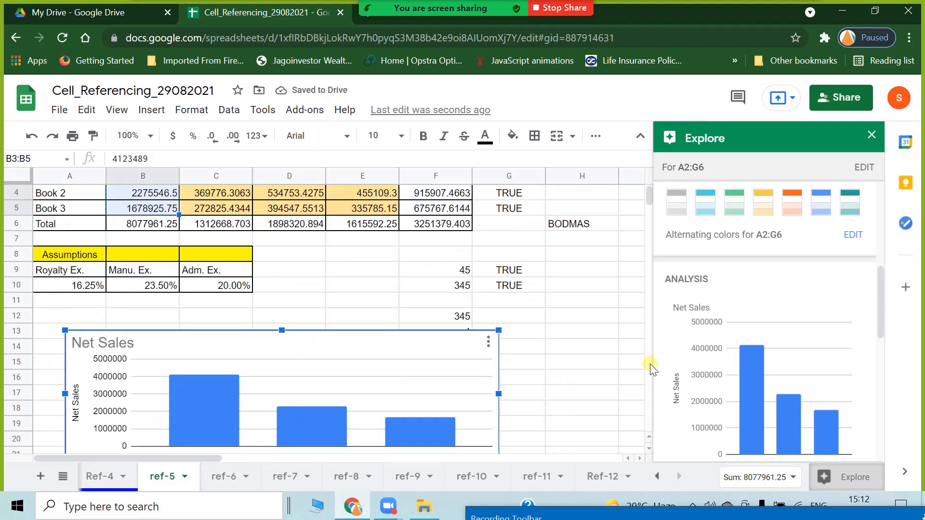
Step: Delete the Net Sales chart from the sheet and close Explore
key(Delete)
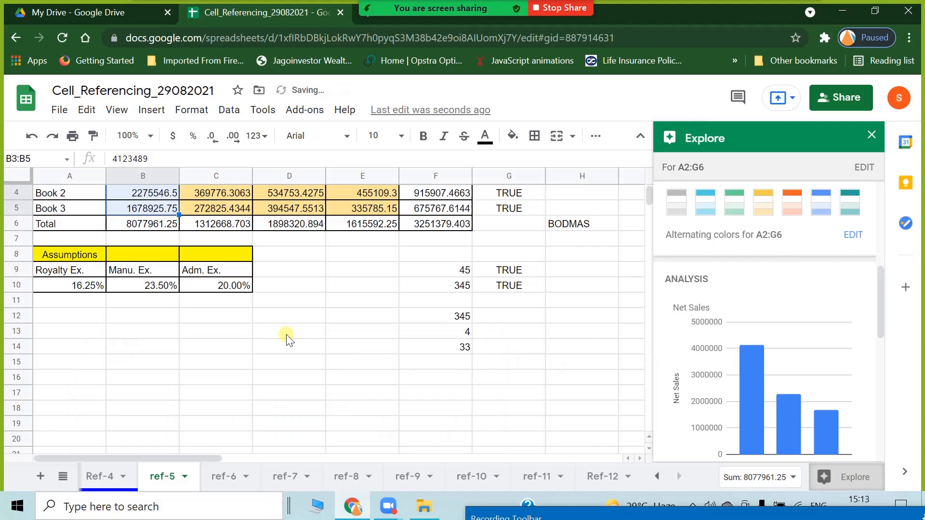
click(354, 393)
scroll(323, 386, up, 1)
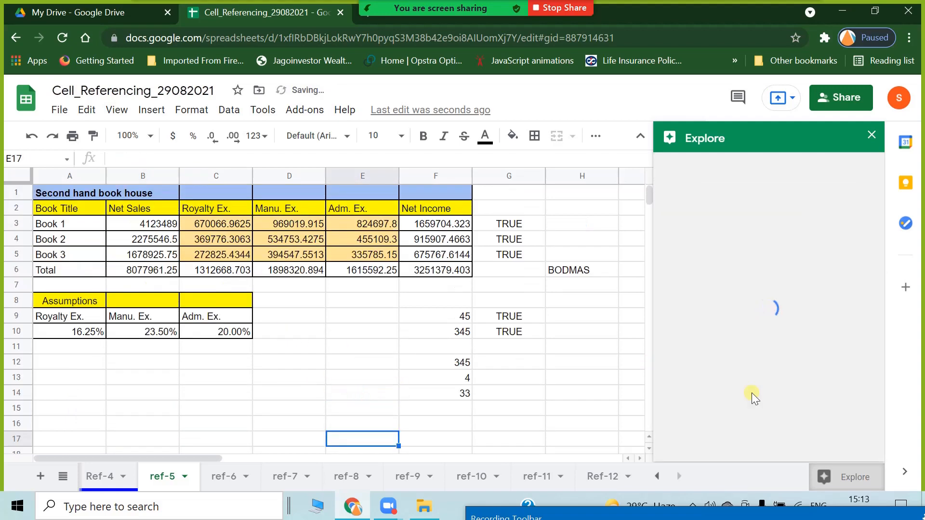
click(849, 478)
click(168, 346)
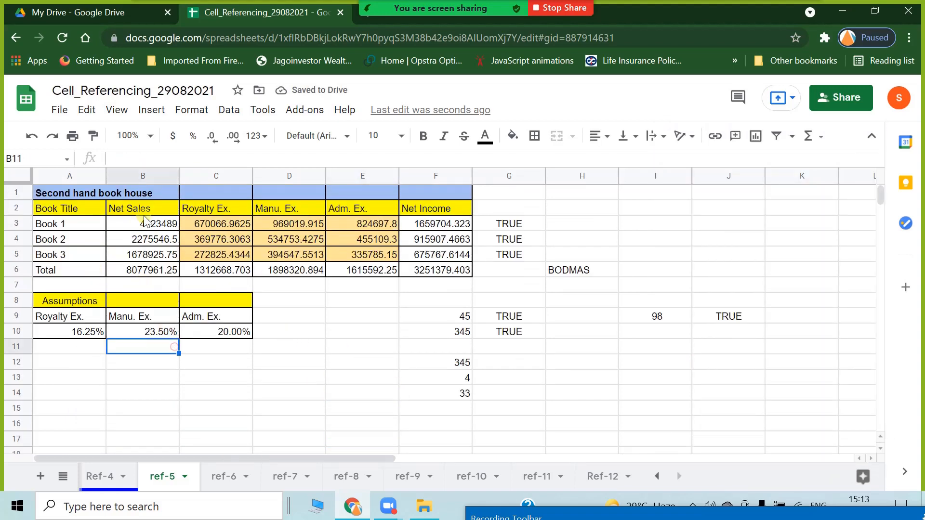
Step: Open Explore for the figures in B3:E5 and enter the question "what is max Net Sales"
click(142, 228)
drag(143, 227, 373, 258)
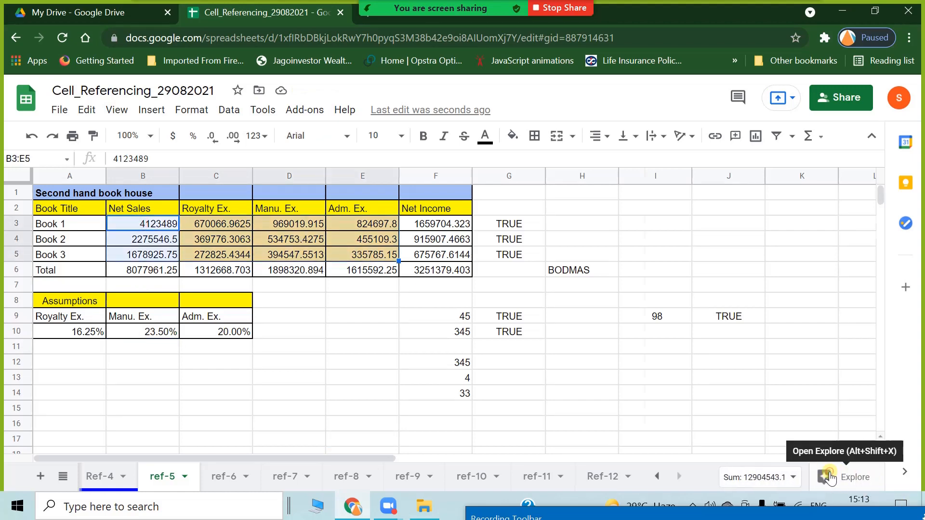
click(830, 477)
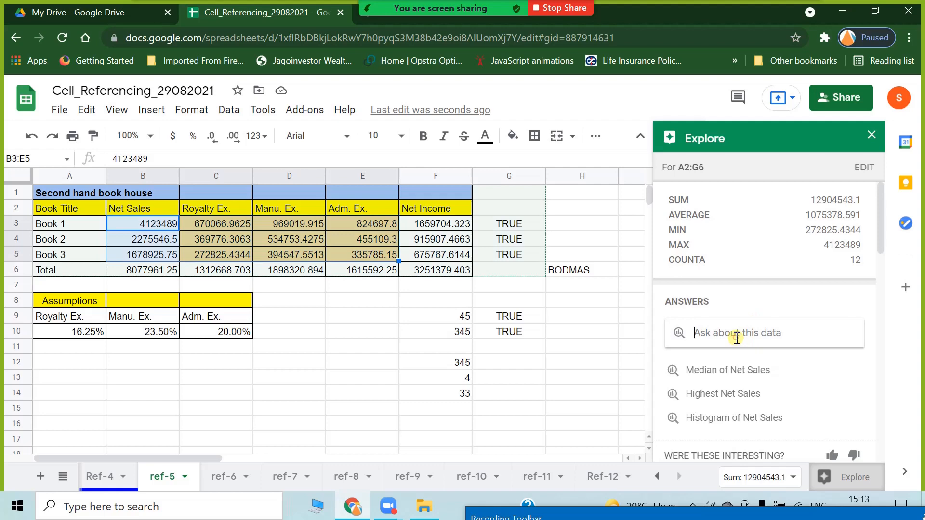
click(737, 333)
text(what)
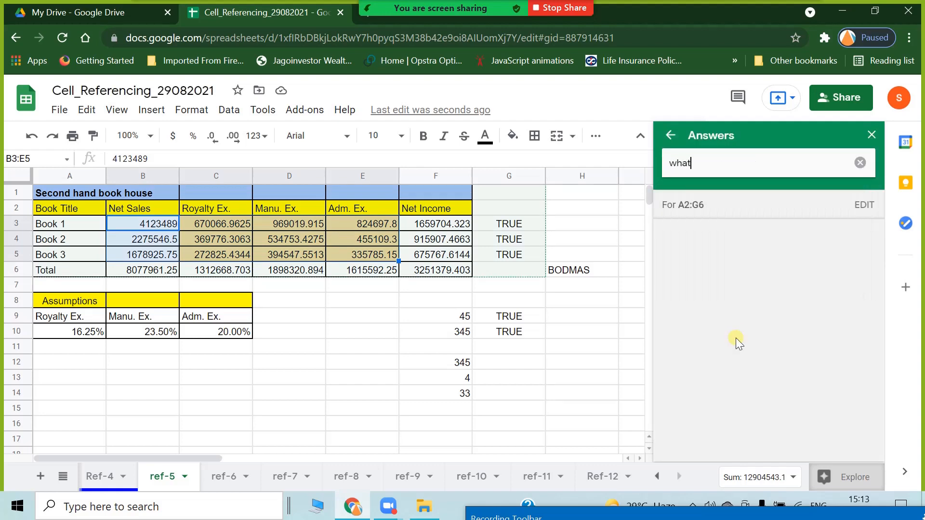
text( is max nu)
key(BackSpace)
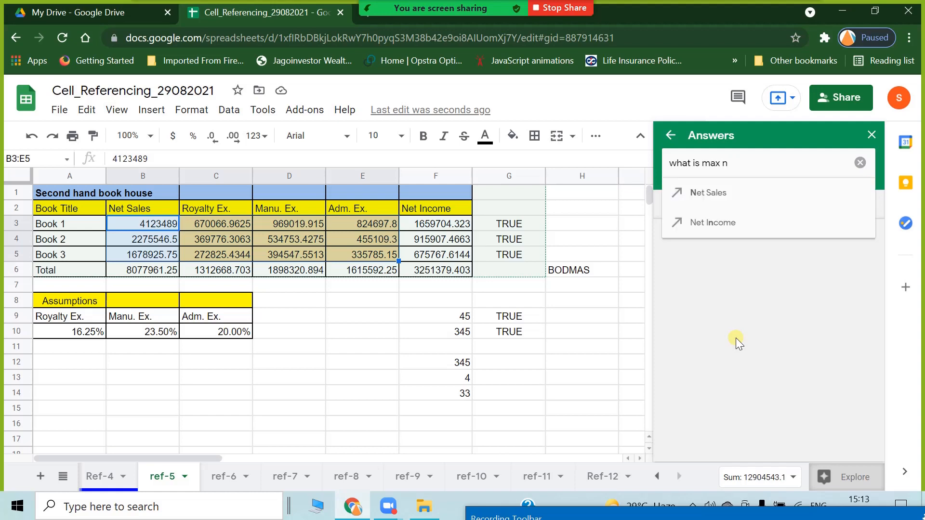
click(721, 194)
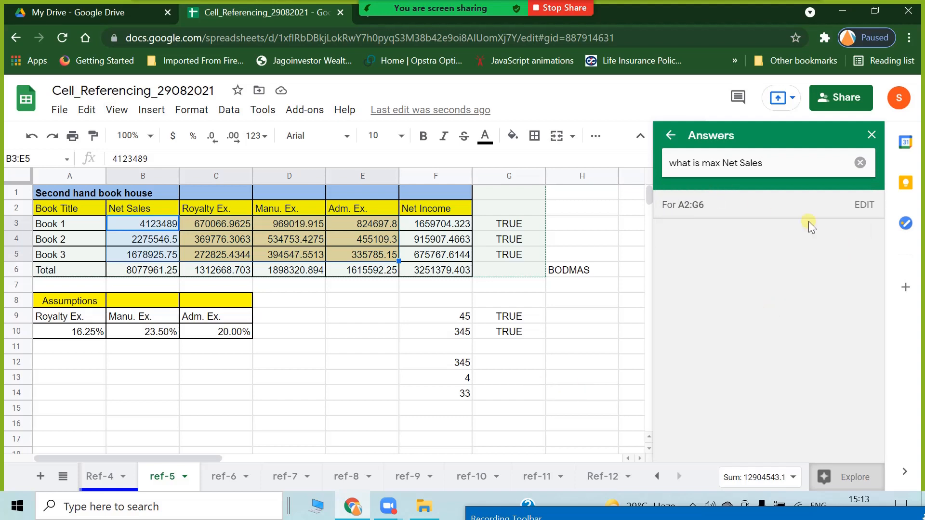
Step: Change the Explore question to "what is max Net Income" and submit it
click(820, 161)
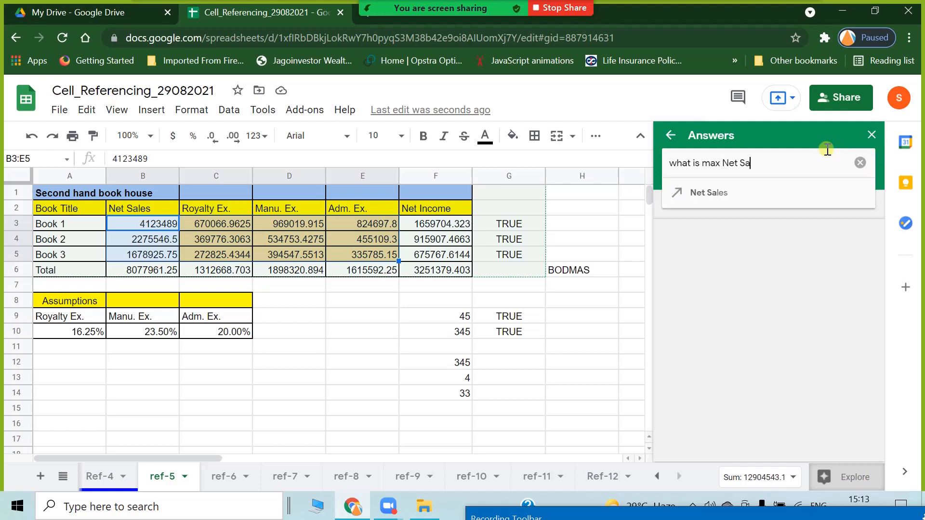
key(BackSpace)
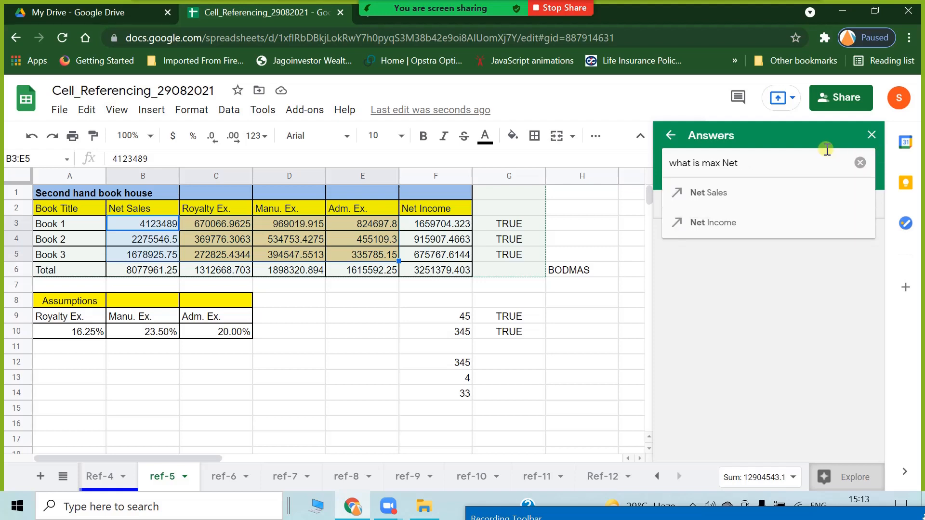
click(718, 222)
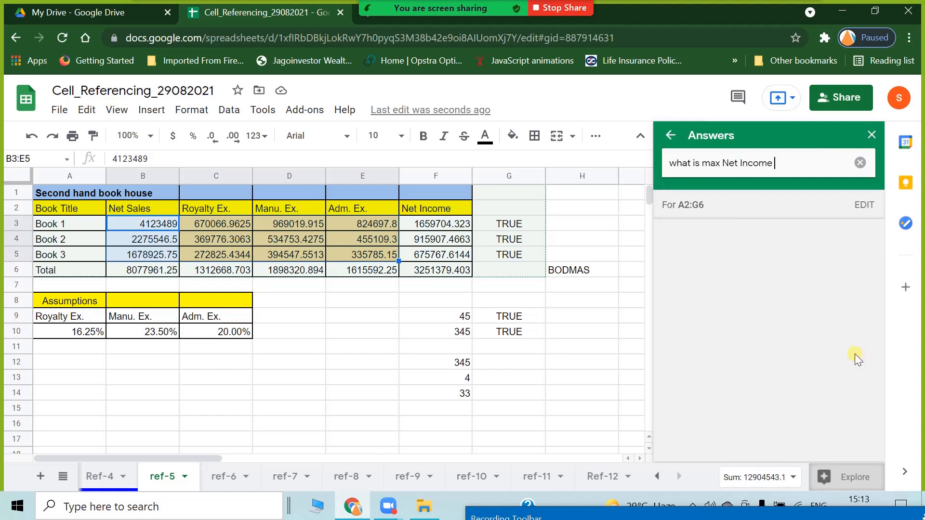
key(Return)
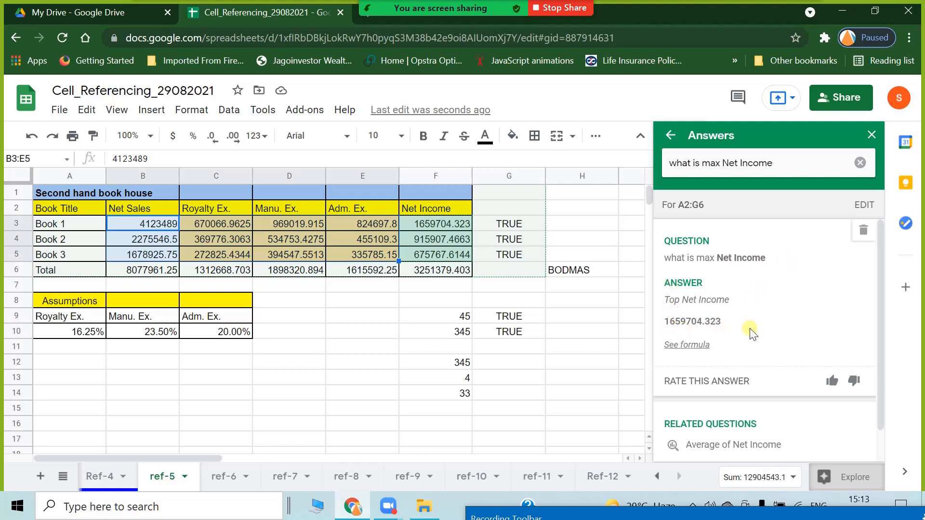
Step: Reveal the formula behind the Top Net Income answer, review the related questions and close Explore
scroll(727, 328, down, 2)
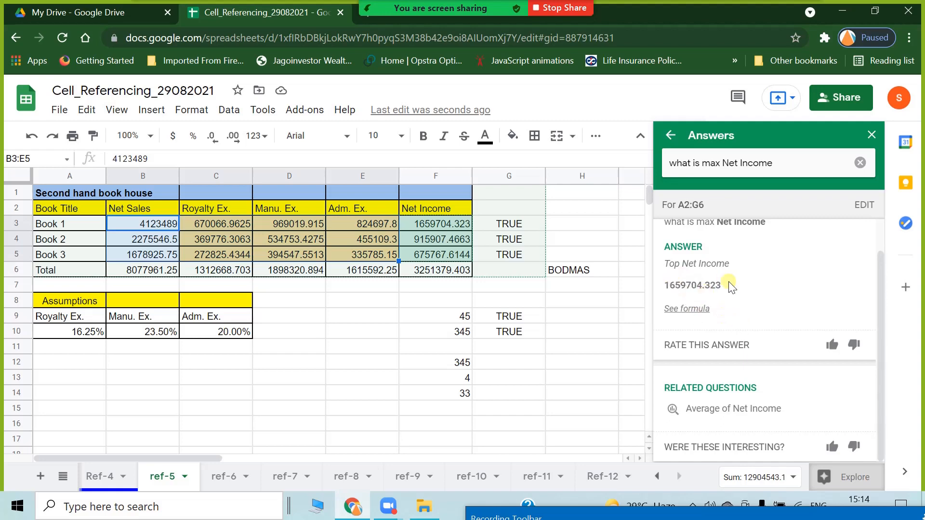
click(695, 310)
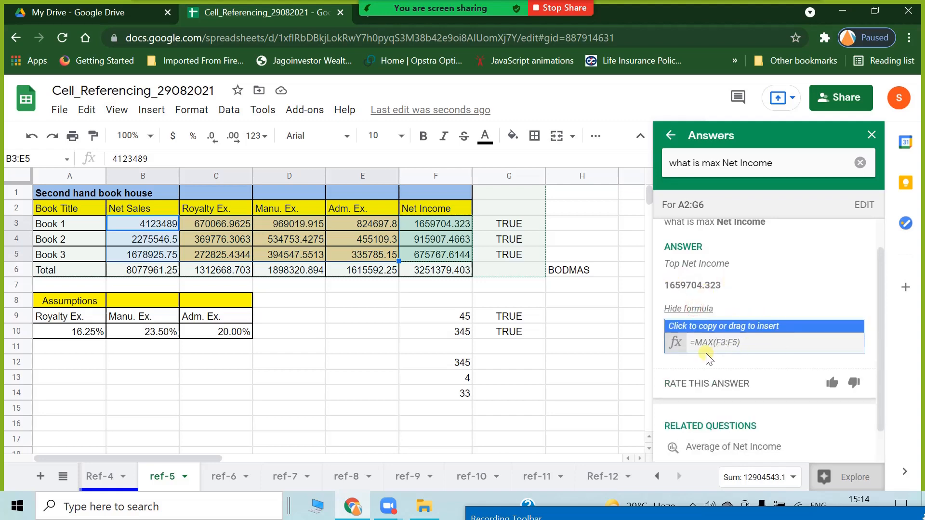
scroll(740, 340, down, 2)
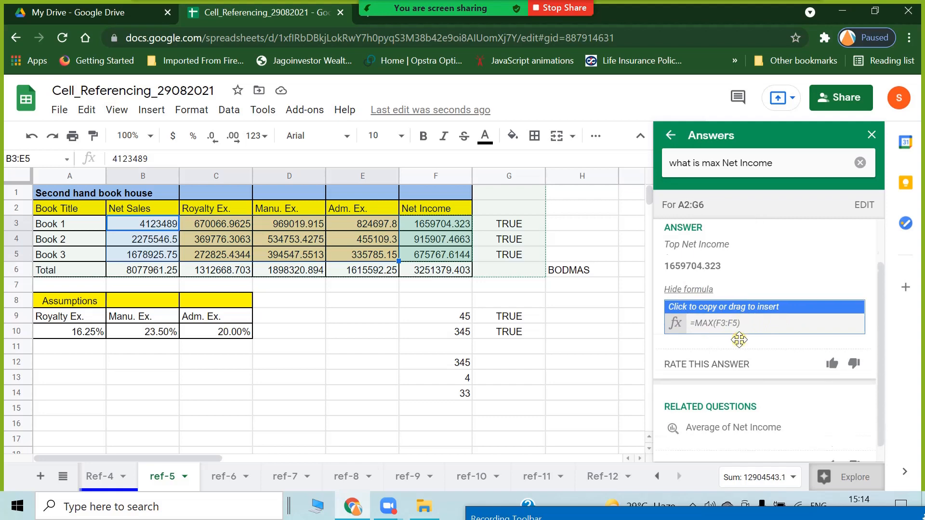
scroll(826, 290, up, 3)
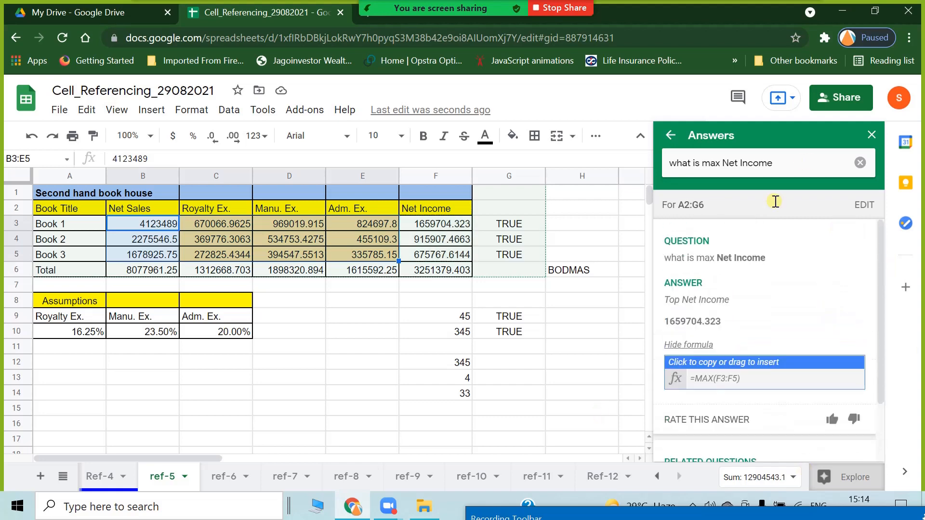
click(872, 136)
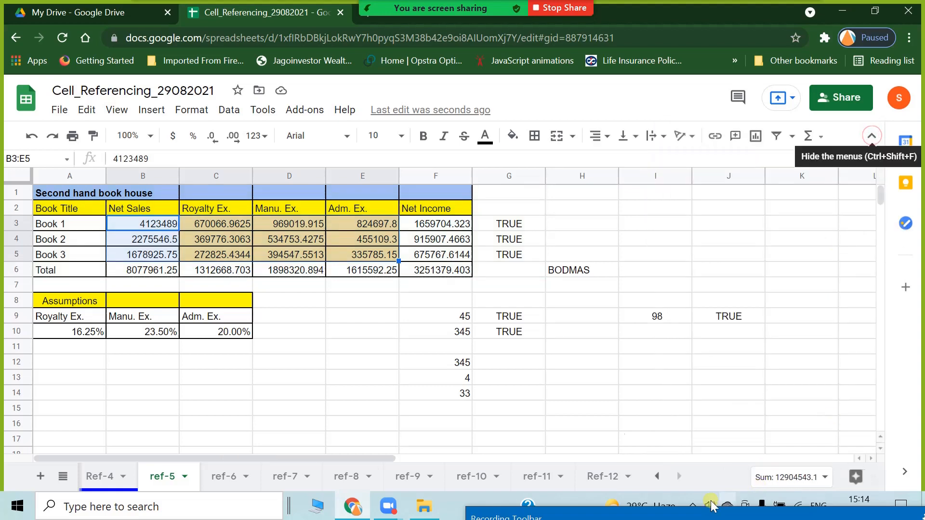
click(340, 363)
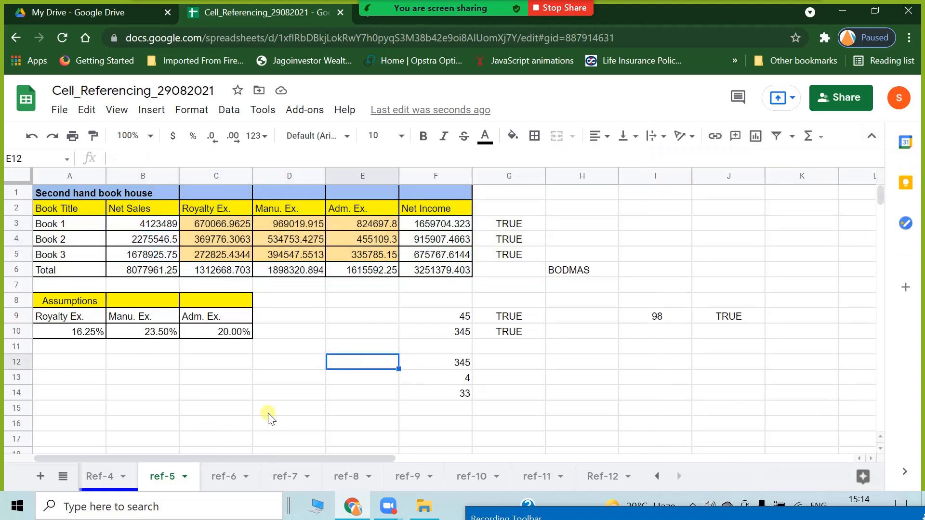
Step: Color the ref-5 sheet tab magenta
right_click(159, 478)
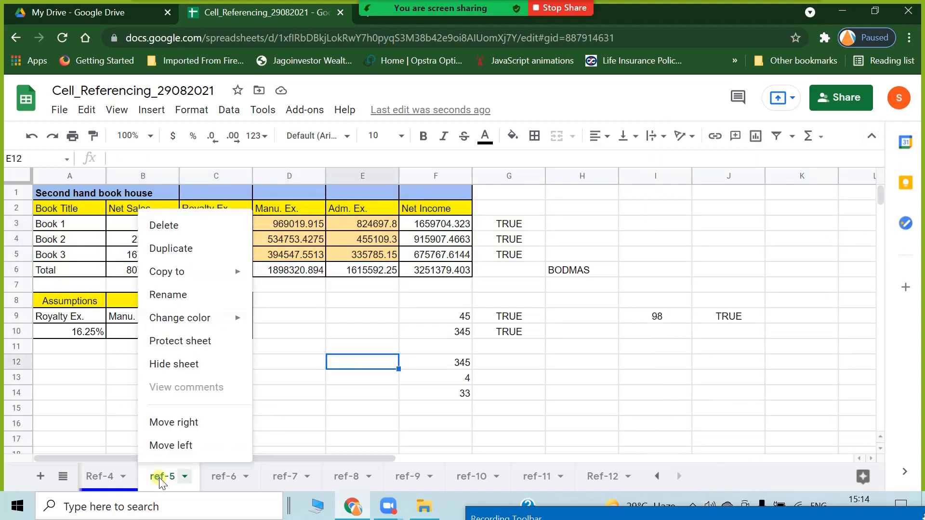
mouse_move(215, 324)
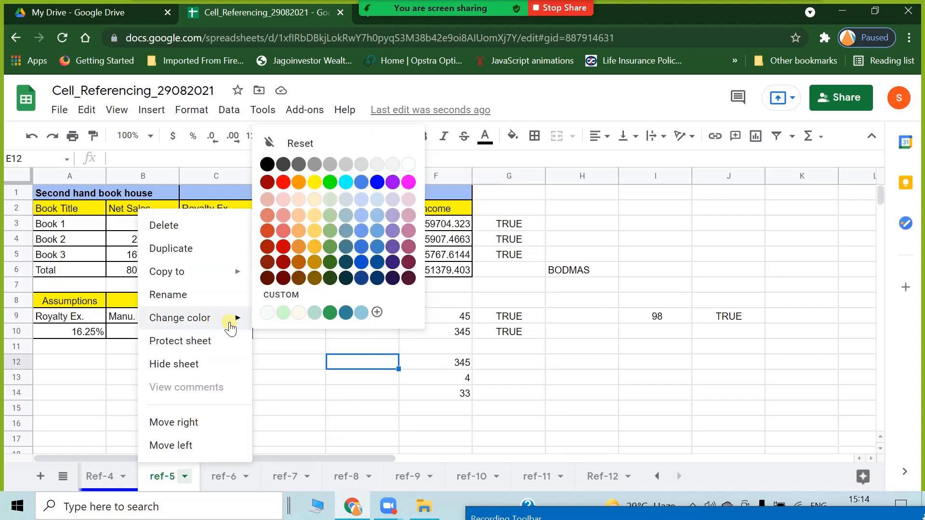
click(410, 182)
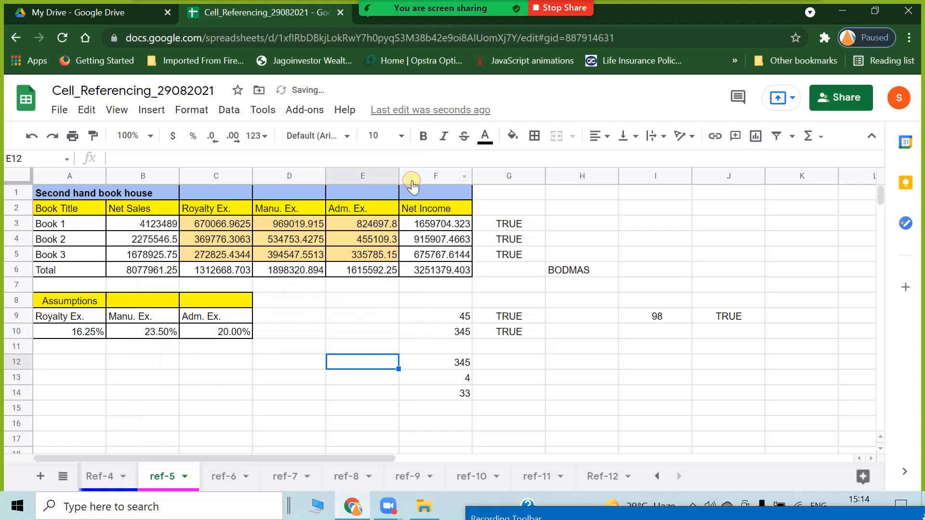
Step: Switch to the ref-6 sheet and examine the Manmohan Furniture House price table and its Assumption Table
click(229, 477)
click(235, 368)
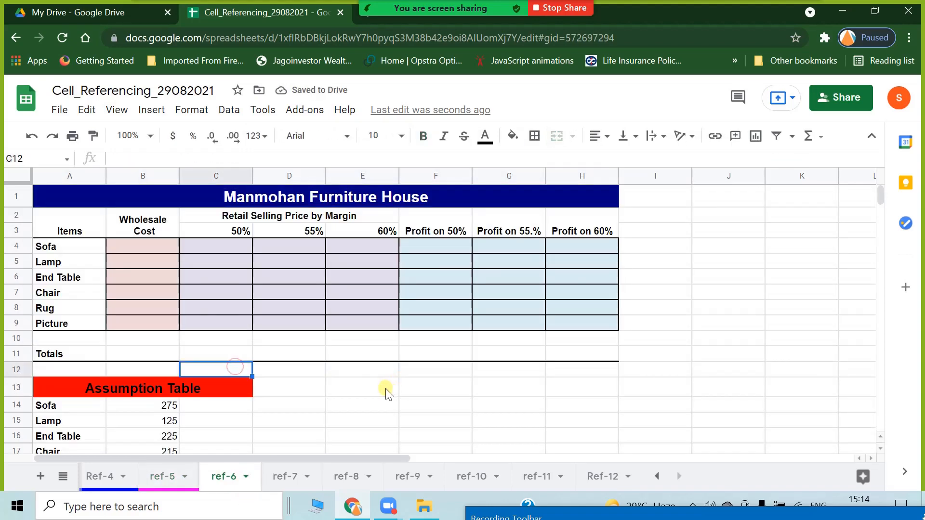
scroll(385, 388, down, 2)
scroll(385, 390, up, 2)
scroll(385, 400, down, 2)
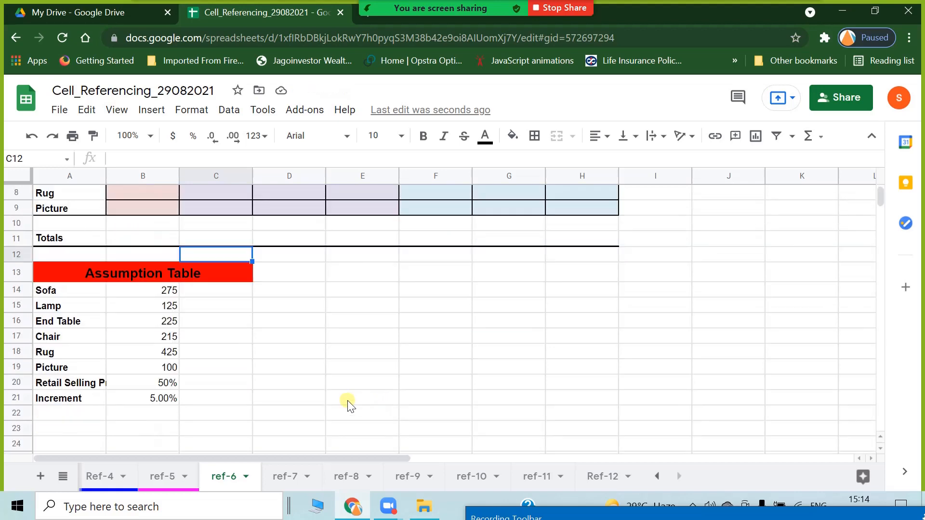
scroll(340, 404, up, 2)
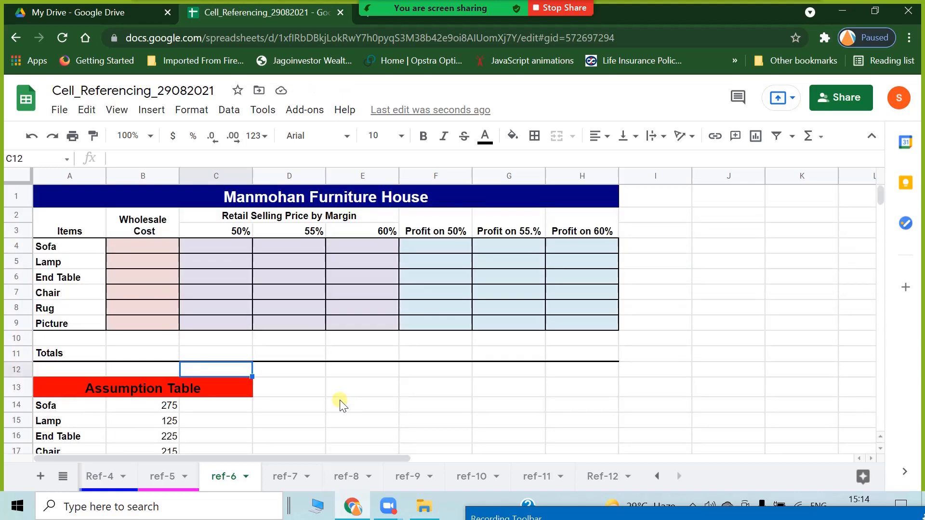
scroll(341, 404, down, 2)
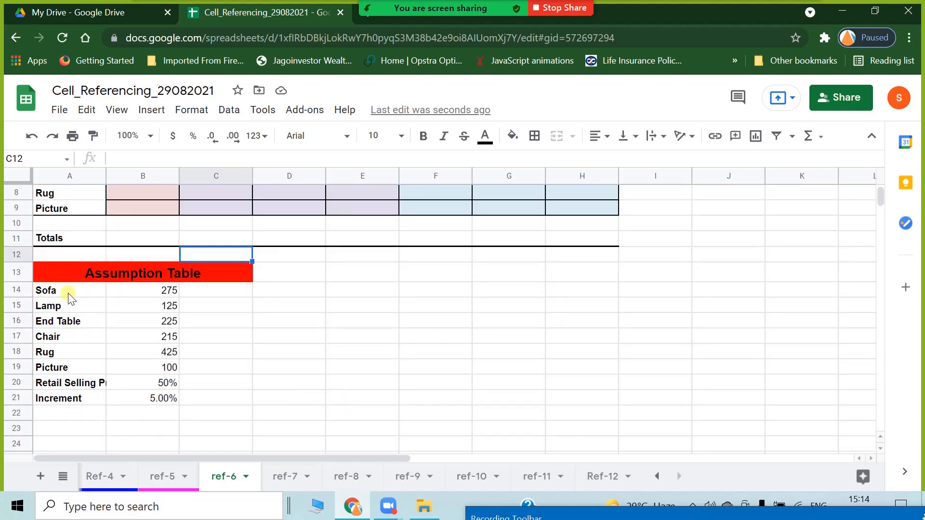
click(68, 293)
click(155, 294)
drag(167, 337, 167, 352)
click(122, 386)
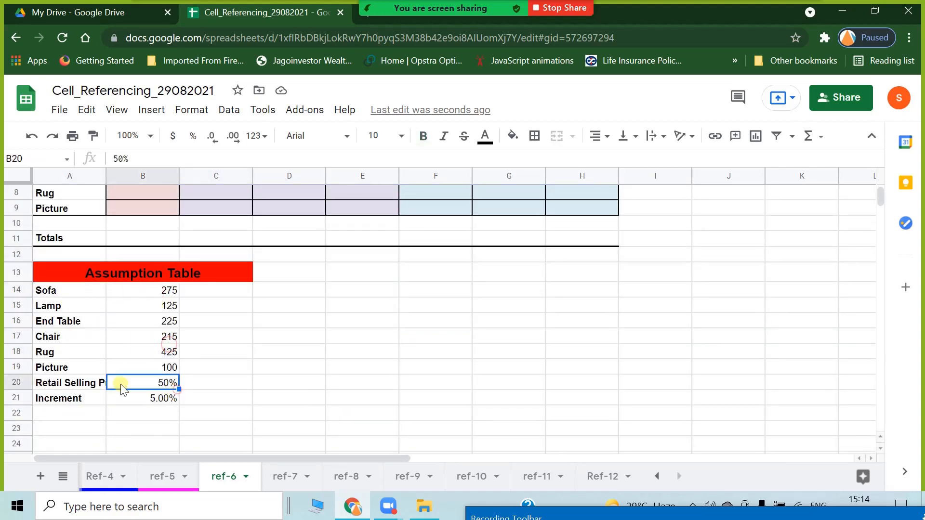
Step: Fit column A's width to its longest label so the margin starting point assumption shows in full
click(58, 383)
click(122, 386)
double_click(105, 176)
click(279, 400)
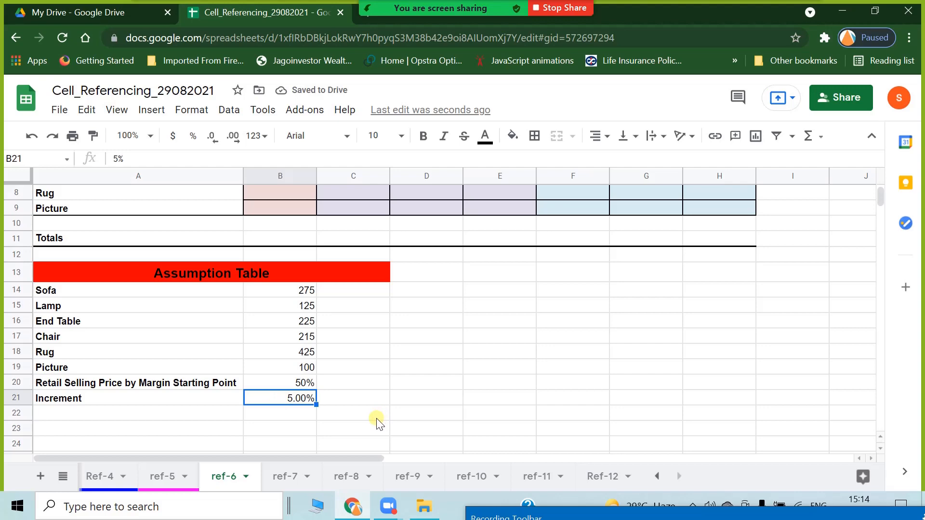
Step: Clear the second and third retail margin headings in D3 and E3, keeping the 50% heading in C3
click(98, 383)
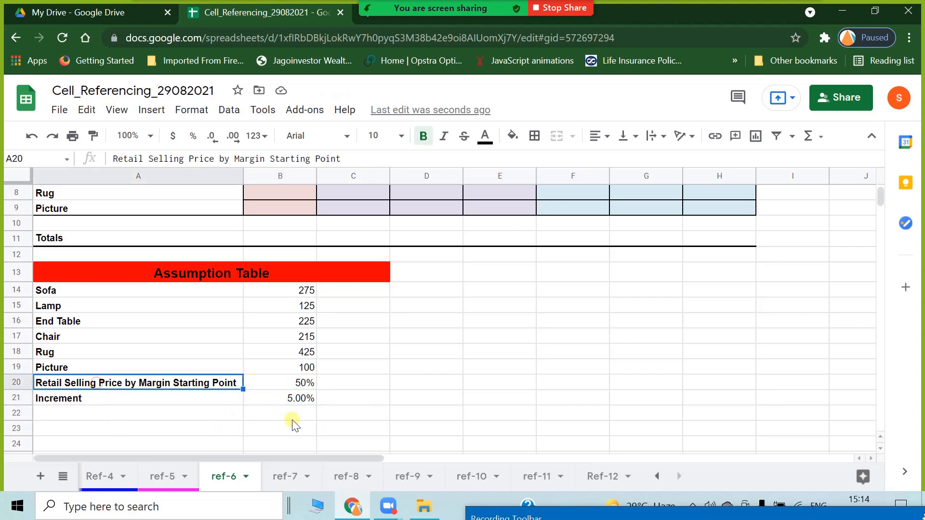
click(298, 398)
scroll(417, 399, up, 3)
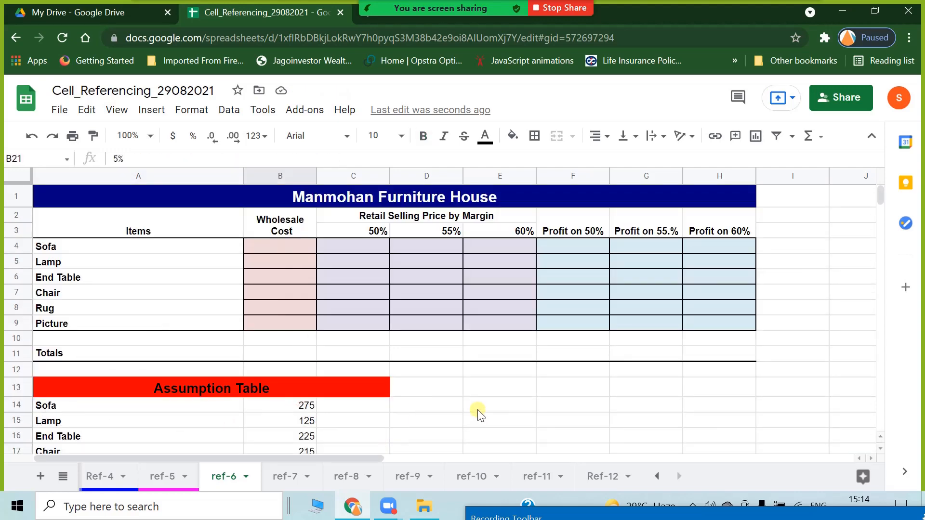
scroll(480, 413, down, 3)
scroll(479, 414, up, 3)
click(384, 234)
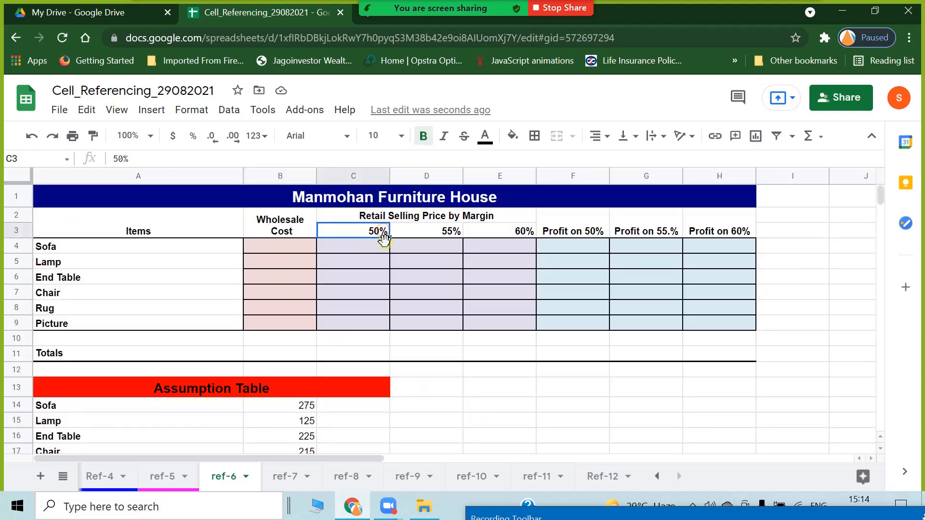
click(440, 233)
key(Delete)
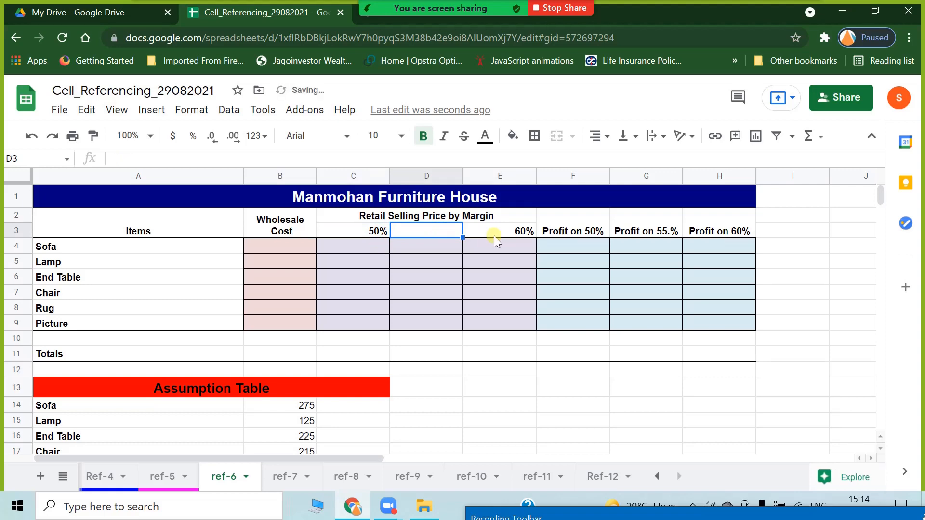
click(493, 235)
key(Delete)
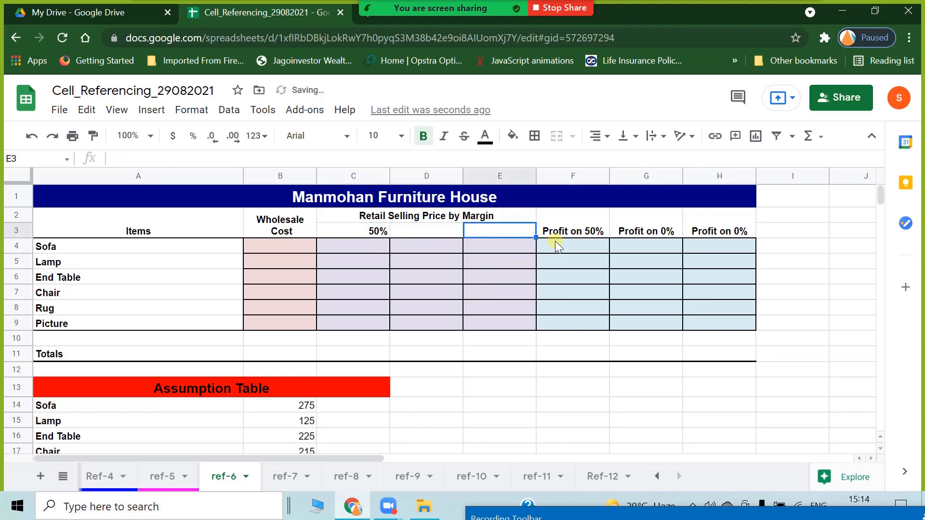
Step: Review the empty Wholesale Cost column in the price table and the cost, margin and increment entries in the Assumption Table
click(570, 232)
click(368, 287)
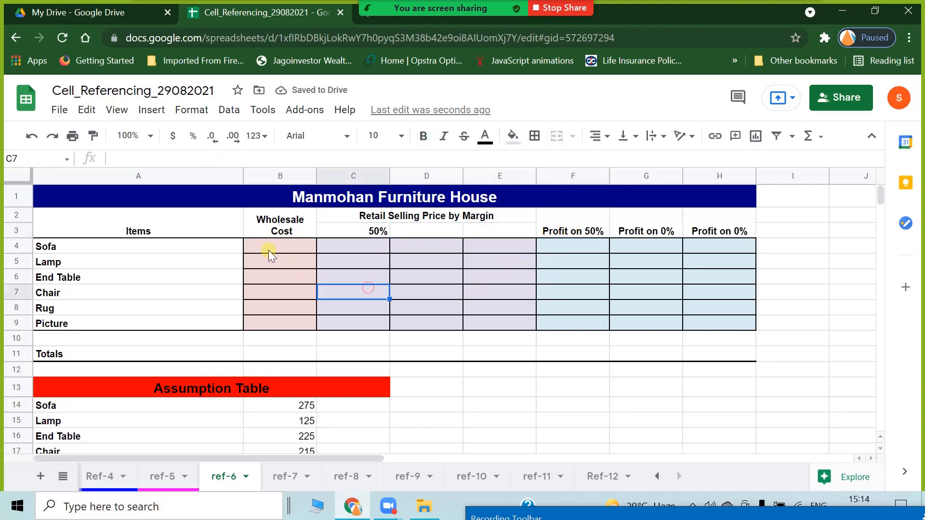
click(268, 250)
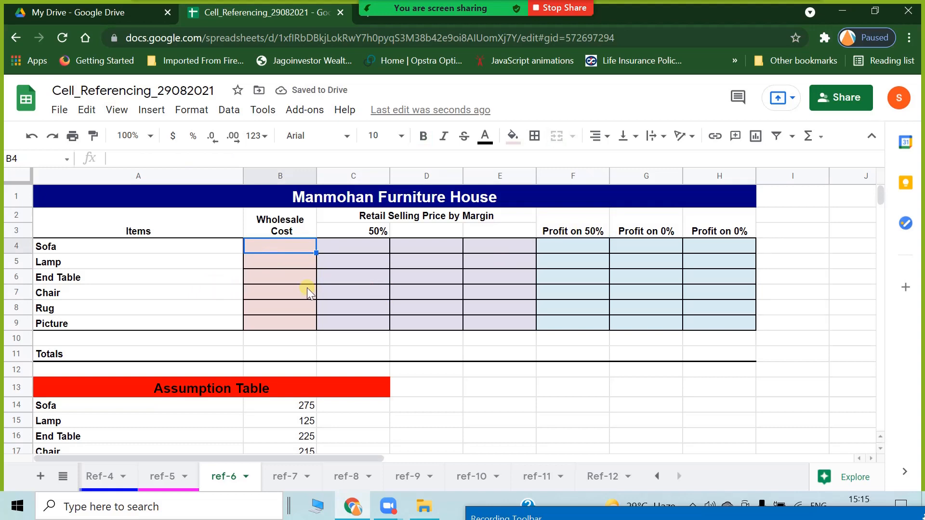
scroll(307, 288, down, 3)
scroll(434, 343, up, 3)
scroll(523, 379, down, 1)
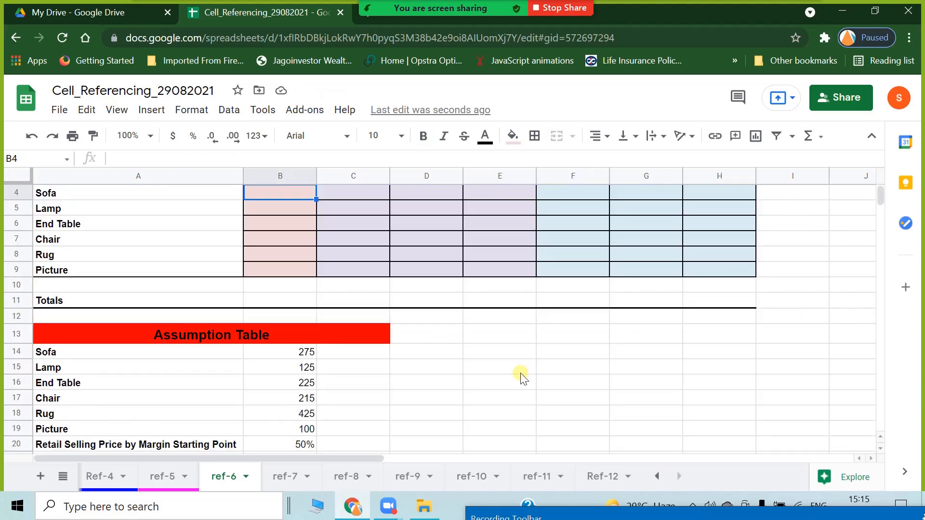
scroll(523, 378, down, 1)
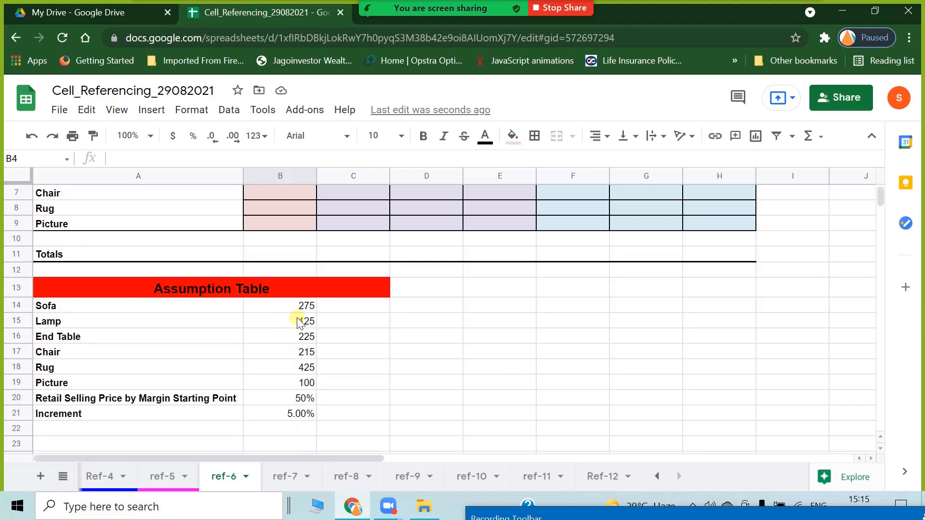
scroll(299, 320, up, 1)
scroll(299, 318, up, 1)
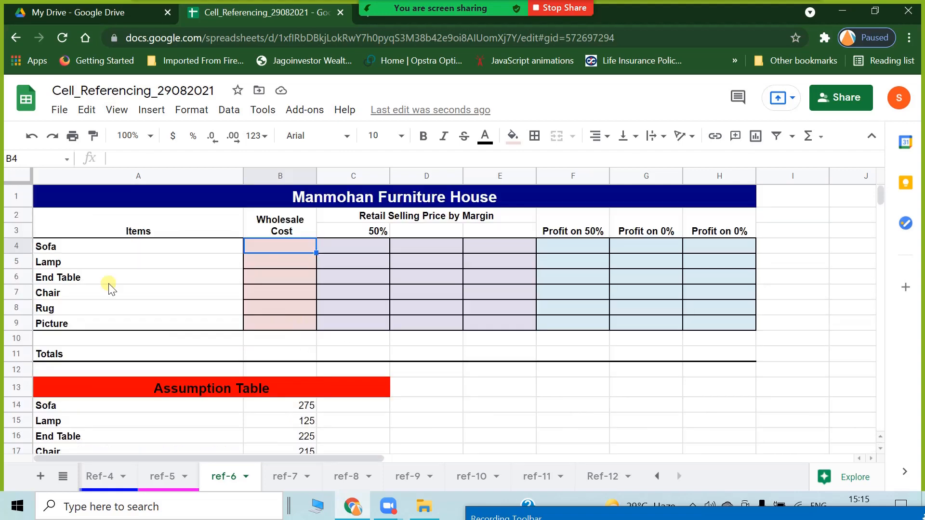
Step: Compare the order of the items from Sofa to Picture in the price table with their order in the Assumption Table
click(68, 248)
click(62, 262)
click(67, 278)
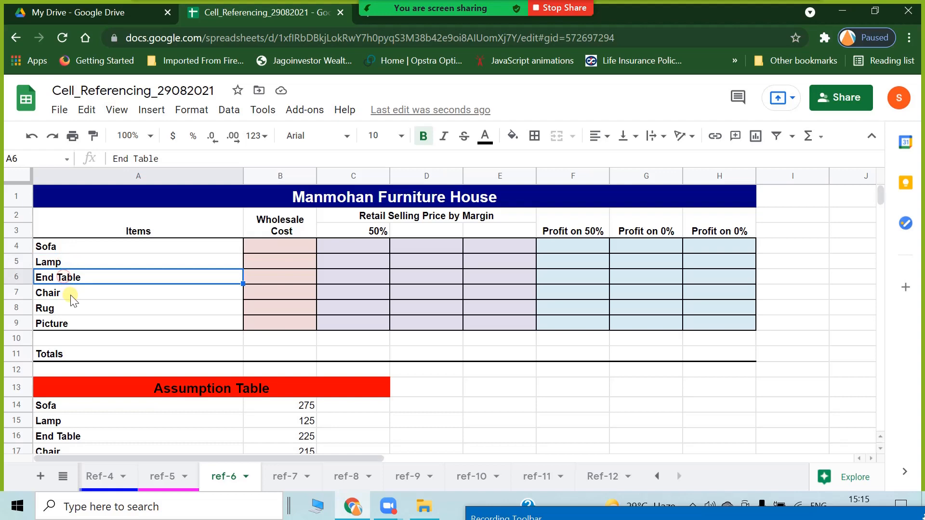
click(70, 294)
click(72, 309)
click(73, 324)
scroll(75, 333, down, 2)
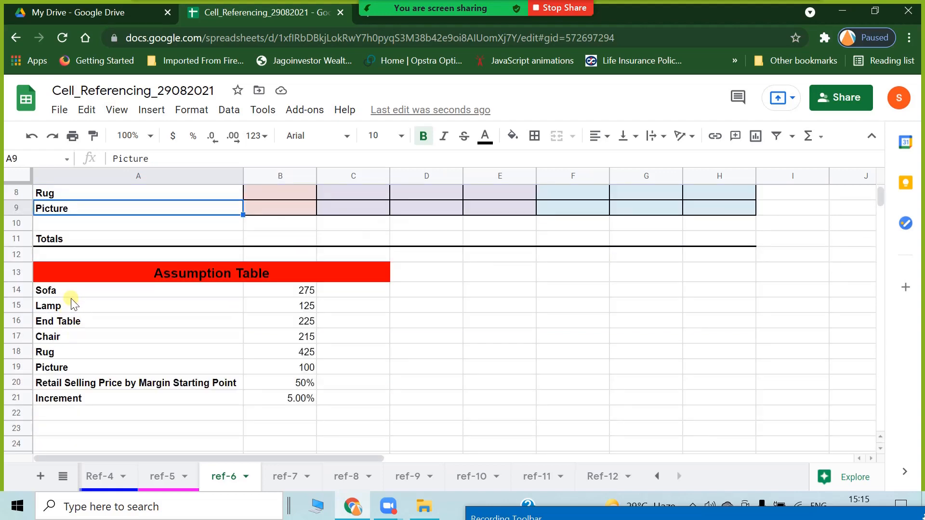
click(74, 296)
click(78, 340)
click(77, 351)
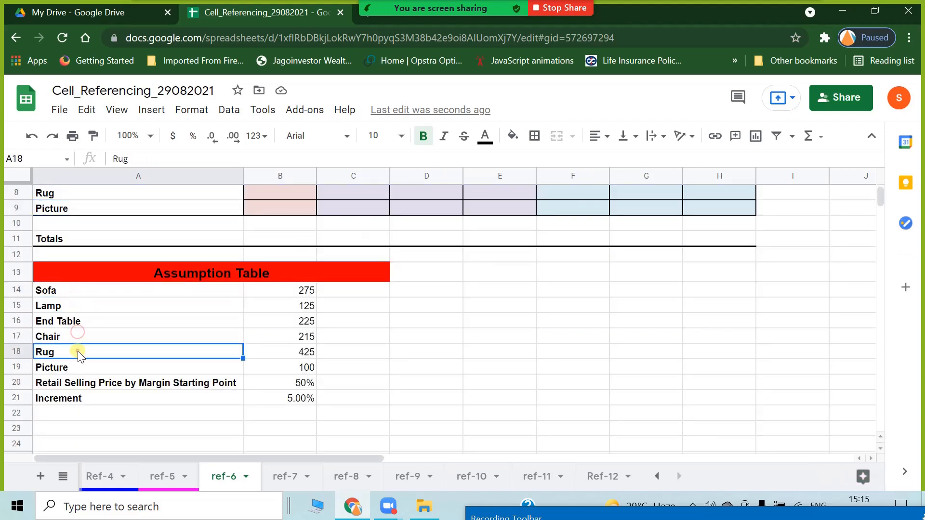
scroll(88, 239, up, 3)
scroll(69, 343, down, 1)
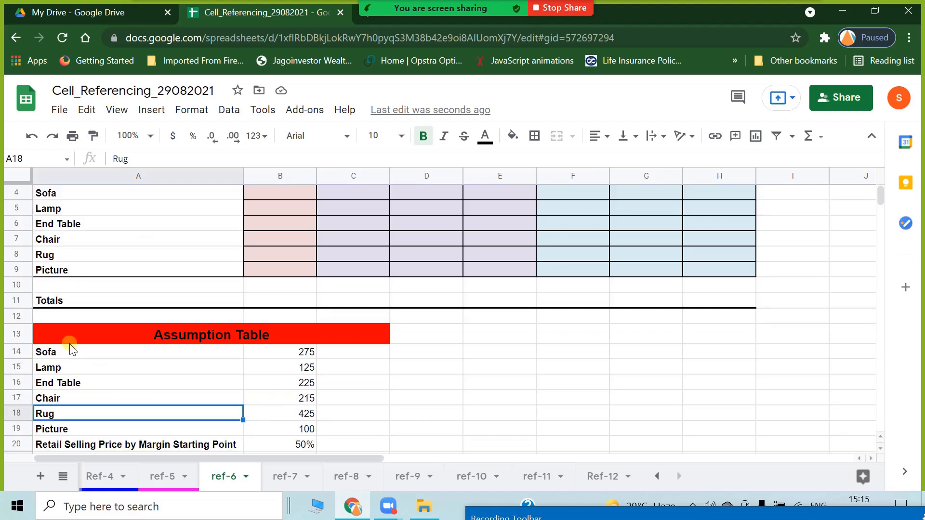
scroll(69, 343, up, 2)
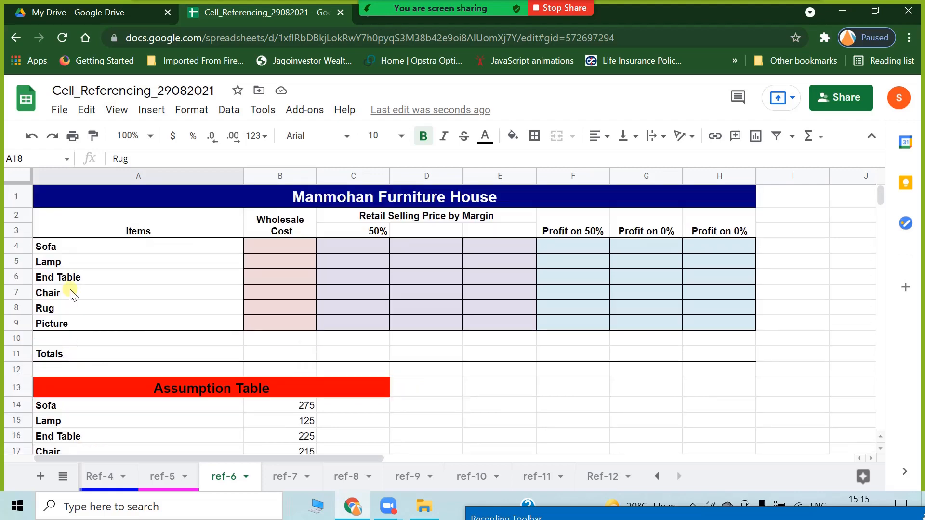
click(68, 247)
click(80, 404)
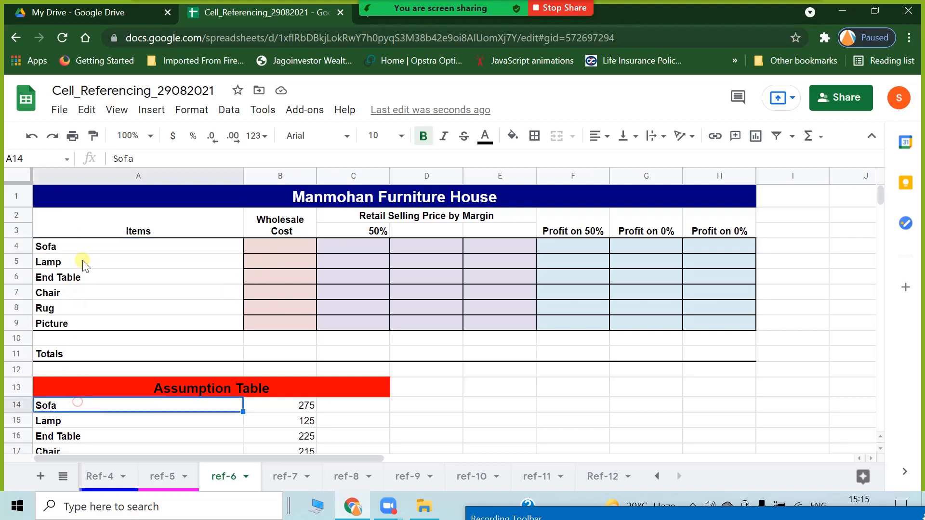
click(82, 260)
scroll(86, 424, down, 1)
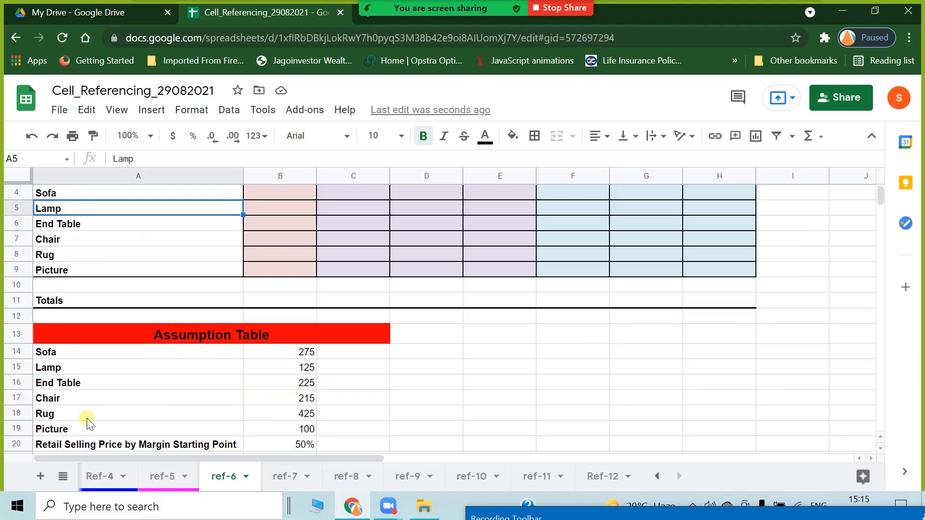
scroll(284, 231, up, 1)
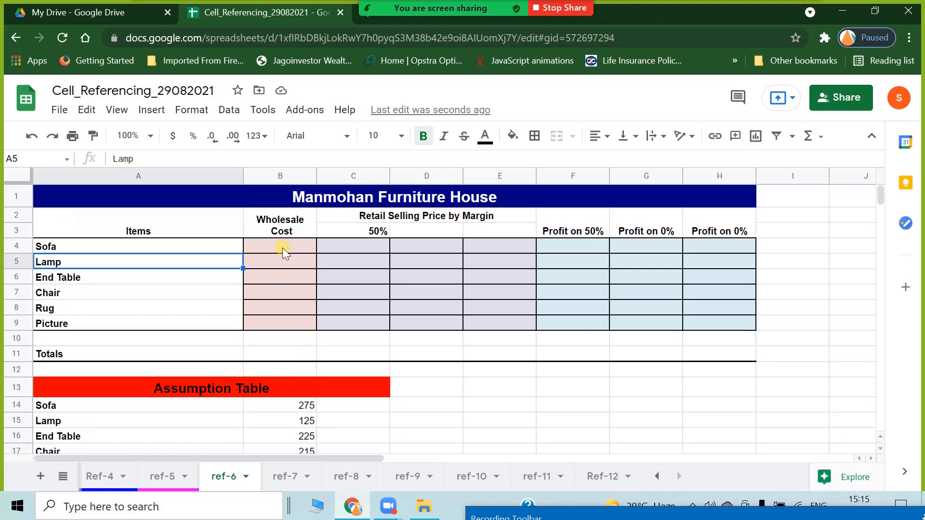
Step: Link the sofa's wholesale cost in B4 to its Assumption Table value with =B14, declining the suggested autofill
click(282, 248)
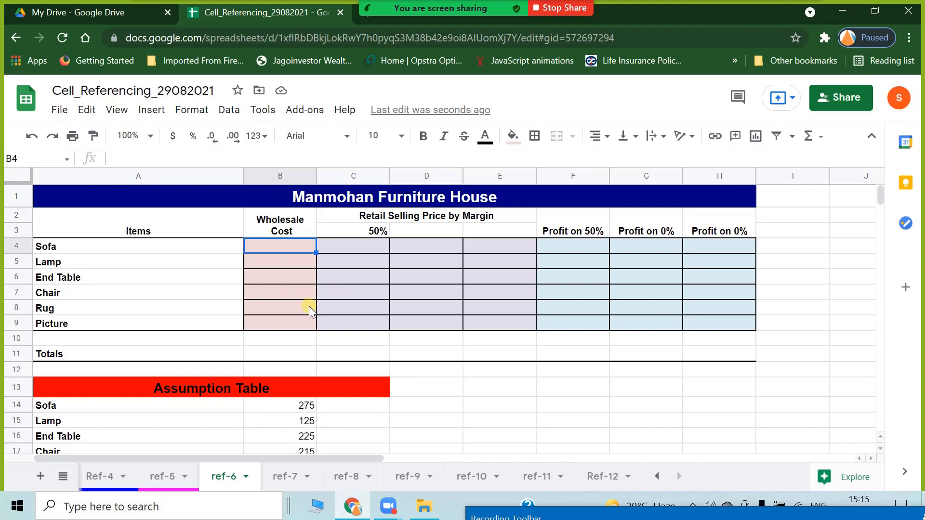
text(=)
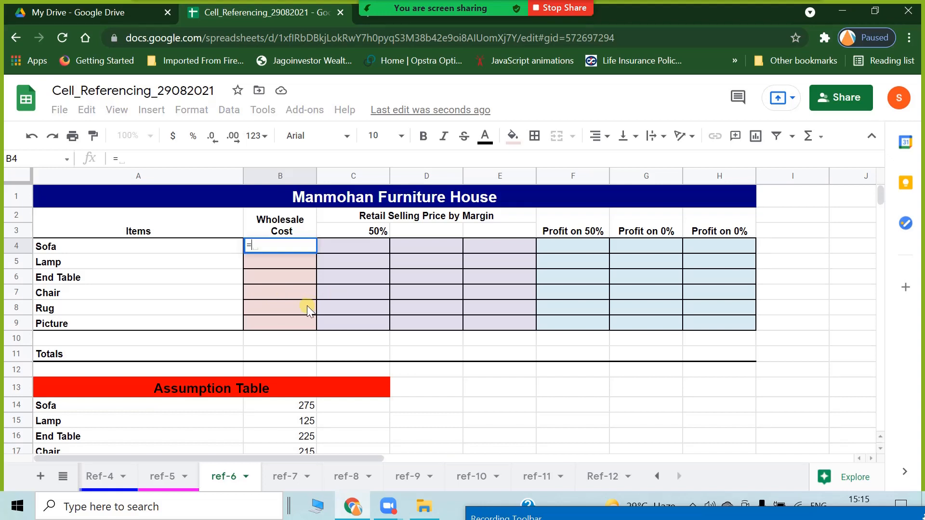
scroll(308, 306, down, 1)
click(275, 356)
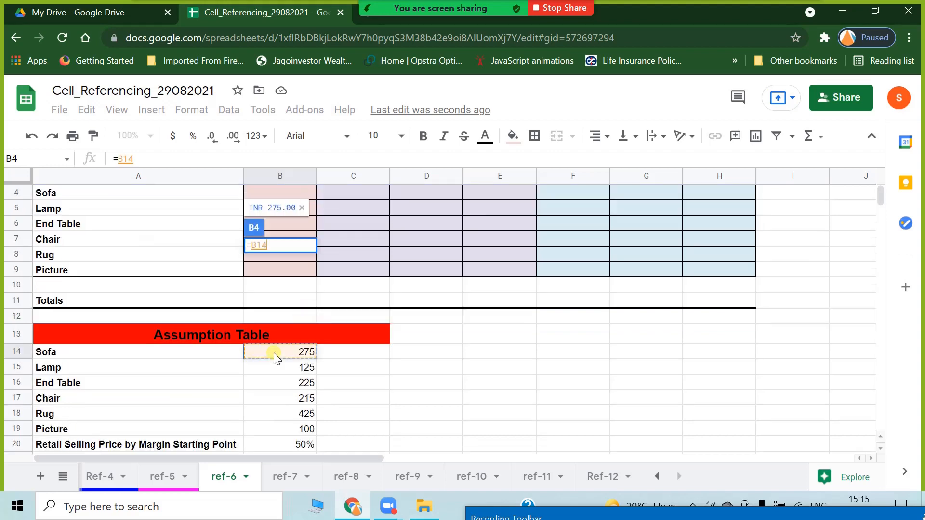
key(Return)
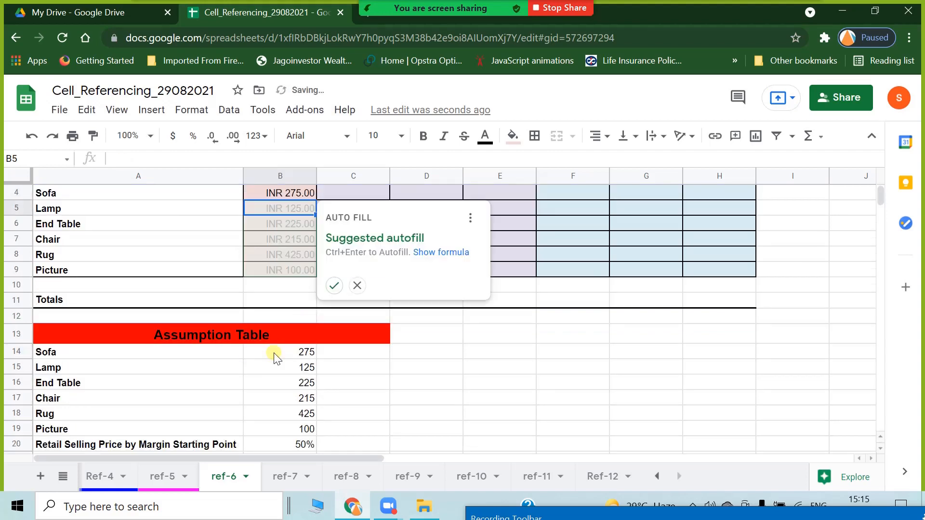
click(357, 285)
scroll(541, 432, up, 1)
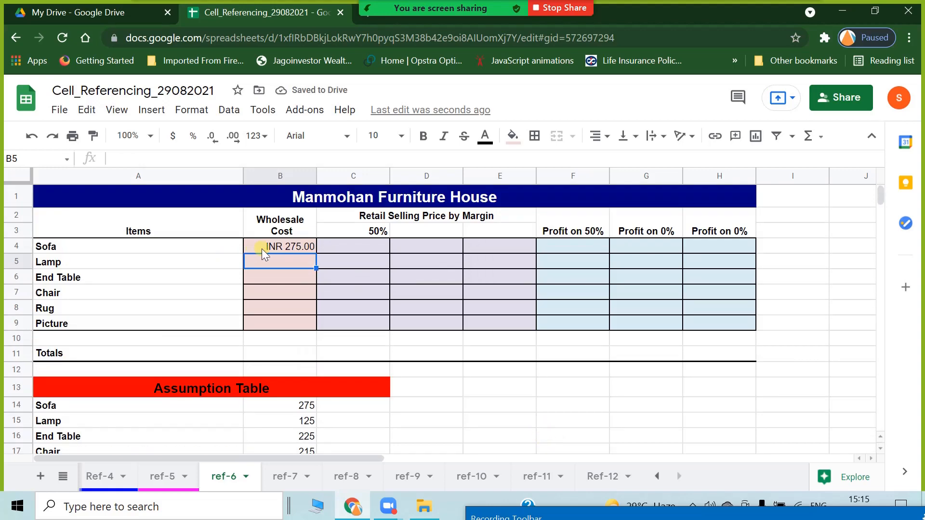
Step: Copy the sofa's wholesale cost reference from B4 down through the Picture row in B9
click(99, 246)
click(95, 260)
click(91, 308)
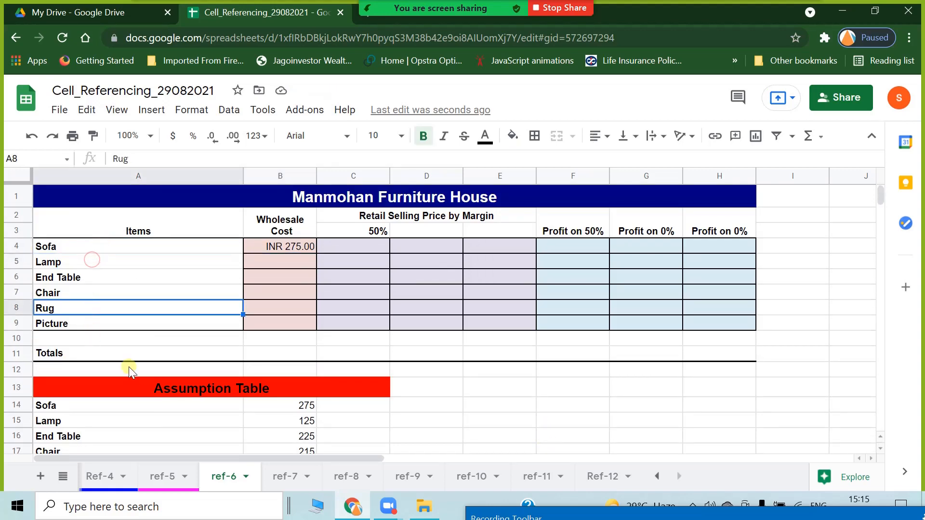
scroll(268, 316, down, 3)
scroll(289, 365, up, 3)
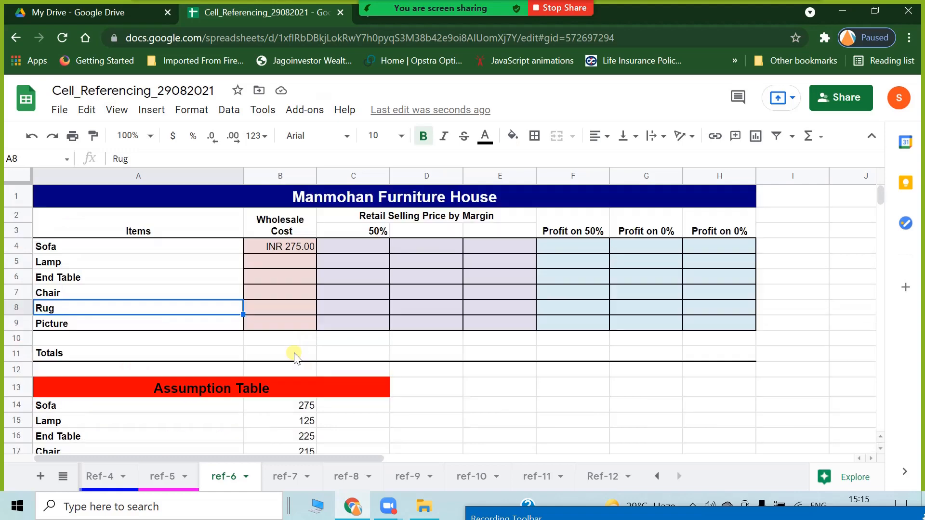
click(306, 246)
drag(318, 252, 317, 331)
click(438, 407)
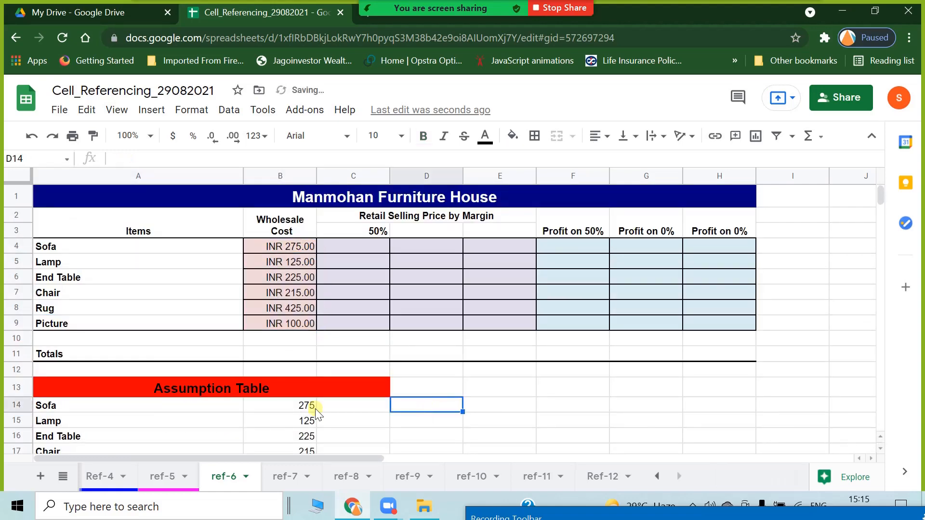
Step: Check the item costs in the Assumption Table and set the sofa's cost in B14 to 800
click(309, 420)
click(309, 436)
scroll(311, 424, down, 1)
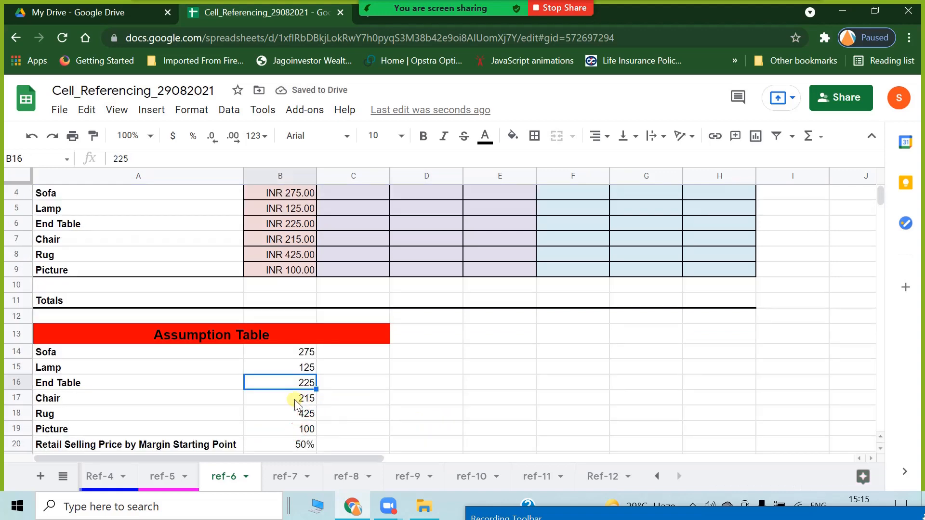
click(294, 399)
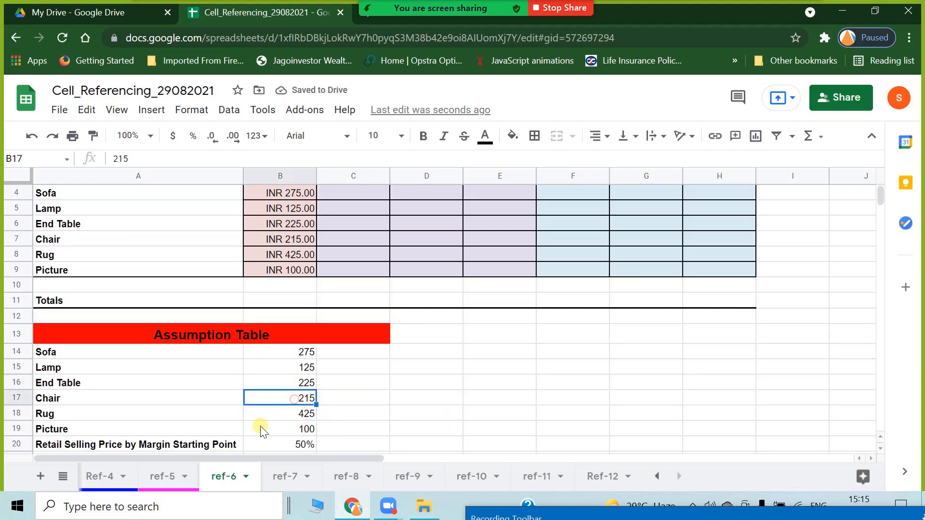
click(287, 352)
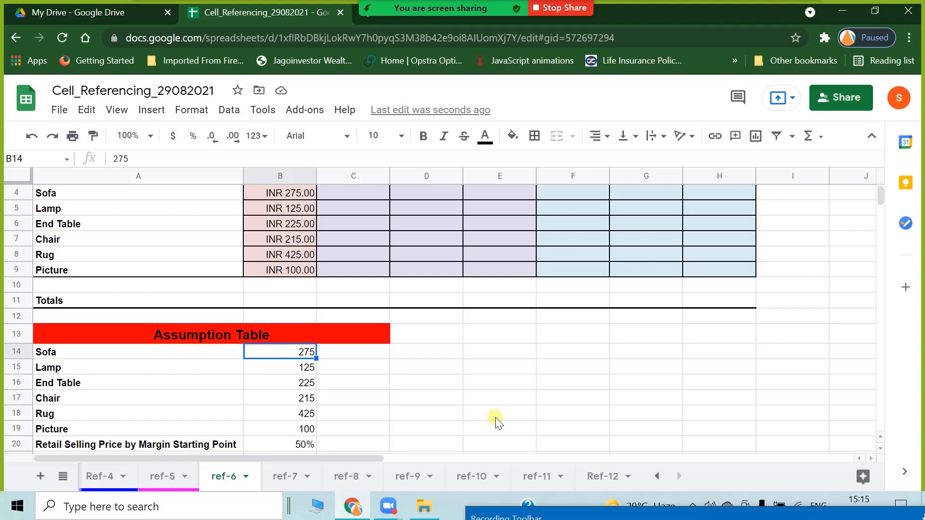
text(800)
key(Return)
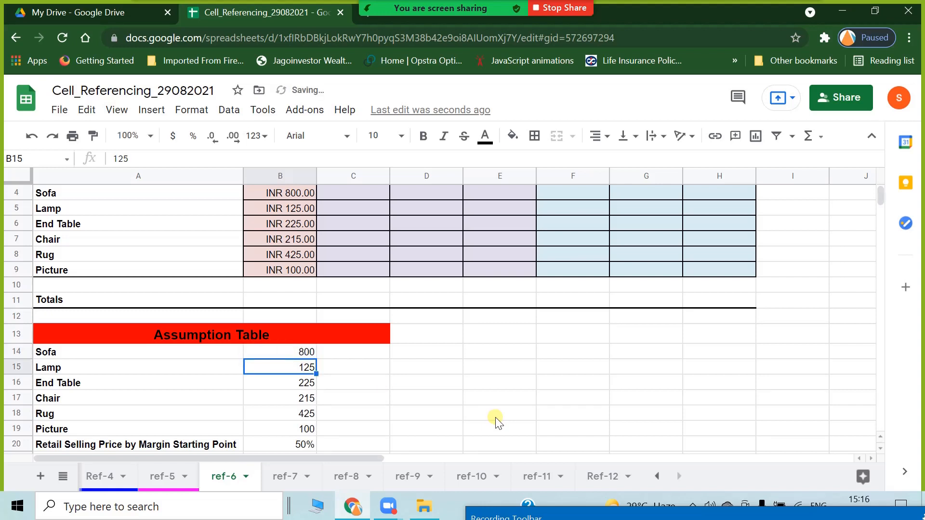
Step: Inspect the wholesale cost formulas in B4, B7 and B9 against the Assumption Table costs they reference
click(290, 195)
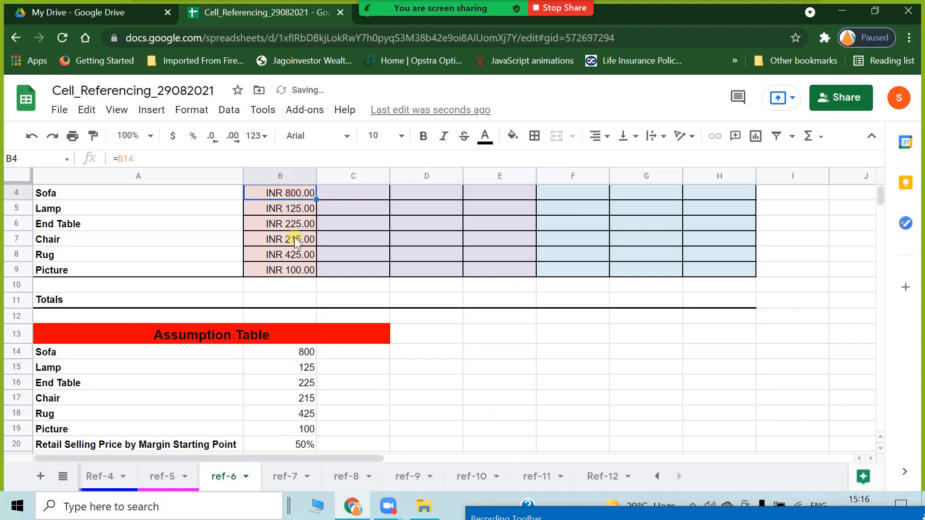
click(293, 352)
click(291, 385)
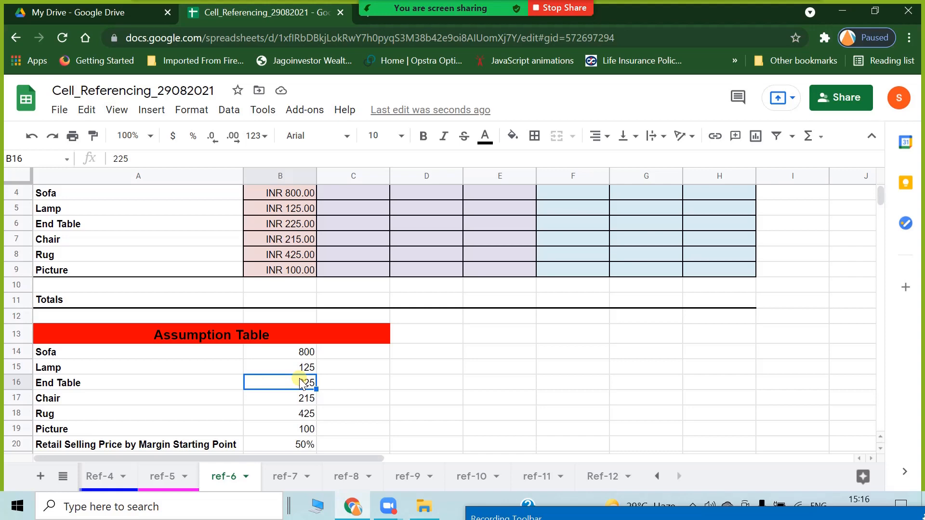
scroll(523, 406, up, 1)
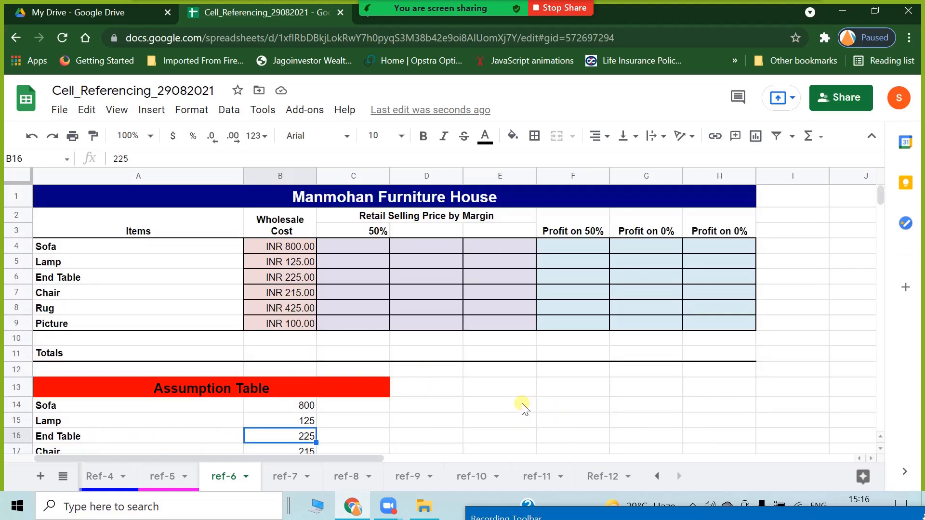
click(280, 248)
click(296, 292)
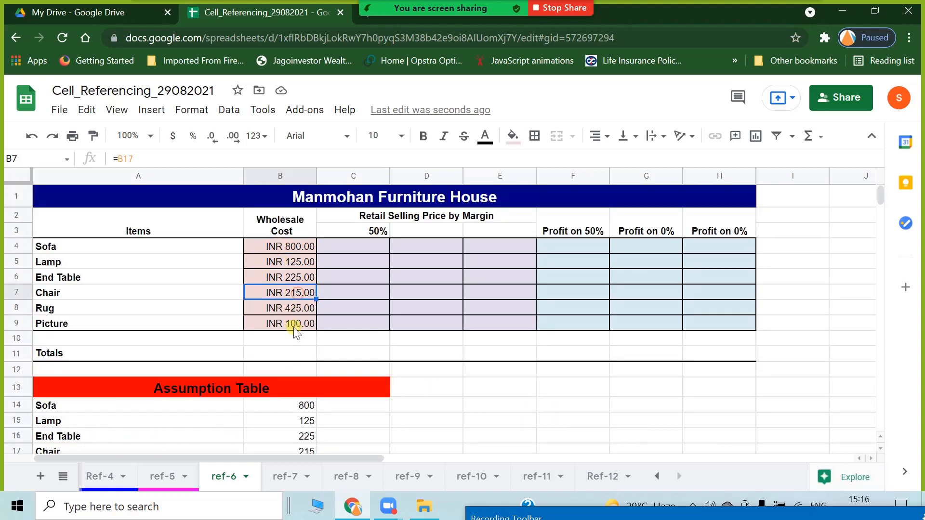
click(295, 328)
click(285, 246)
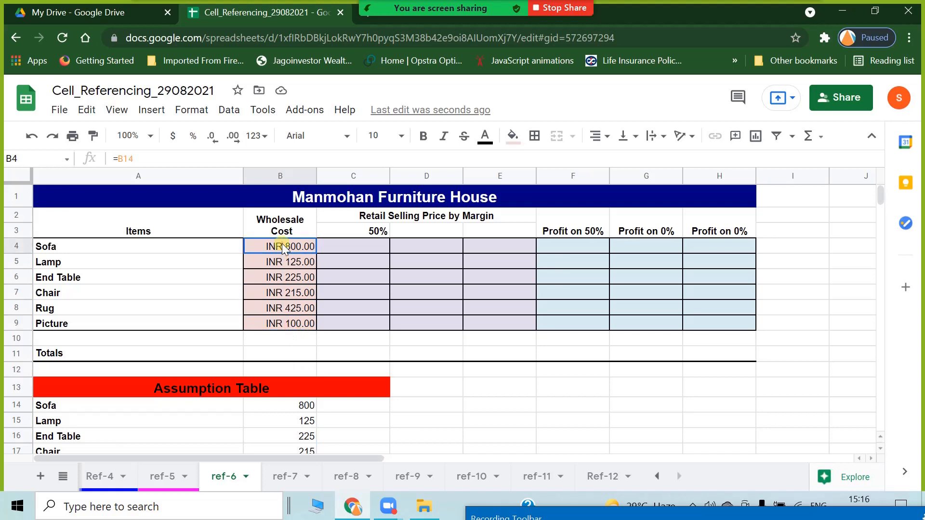
Step: Examine the margin heading in C3, the blank D3 beside it, and the margin starting point and increment in the Assumption Table
click(361, 249)
click(378, 234)
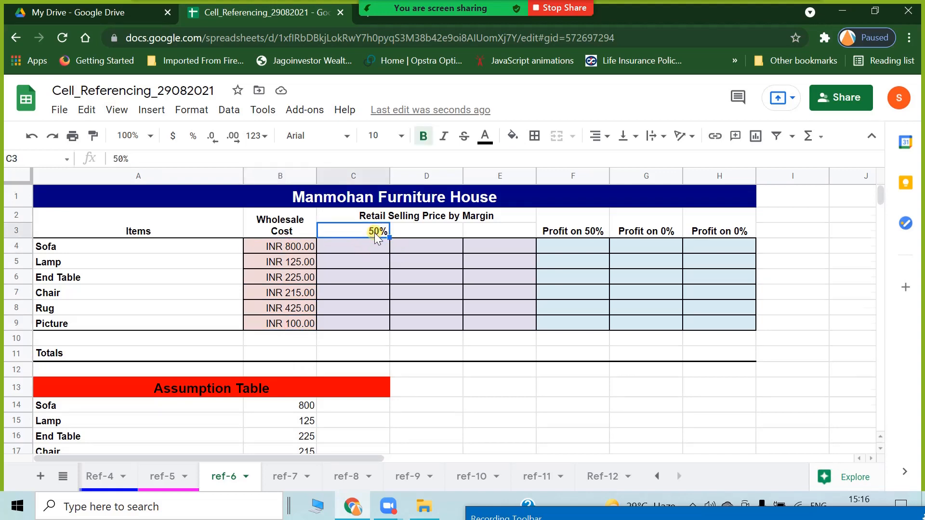
scroll(403, 233, down, 1)
scroll(430, 238, up, 1)
click(432, 231)
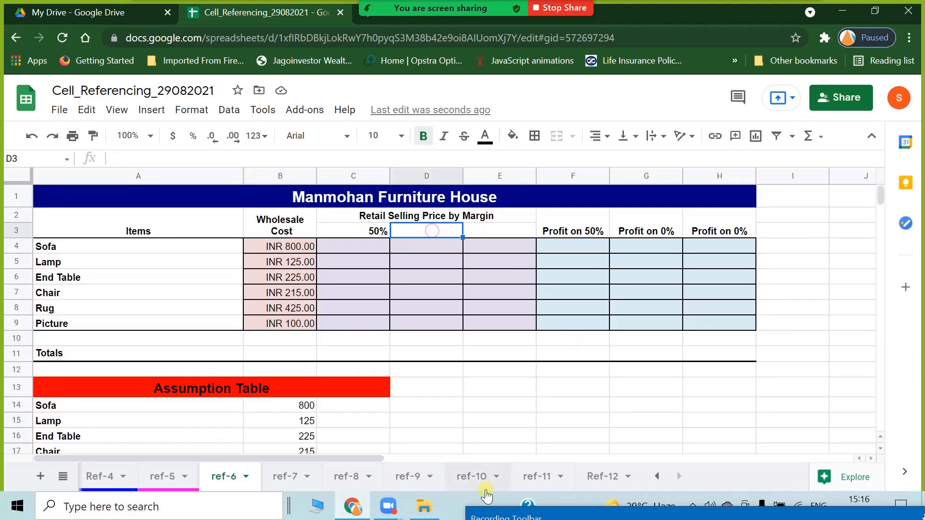
scroll(120, 376, down, 4)
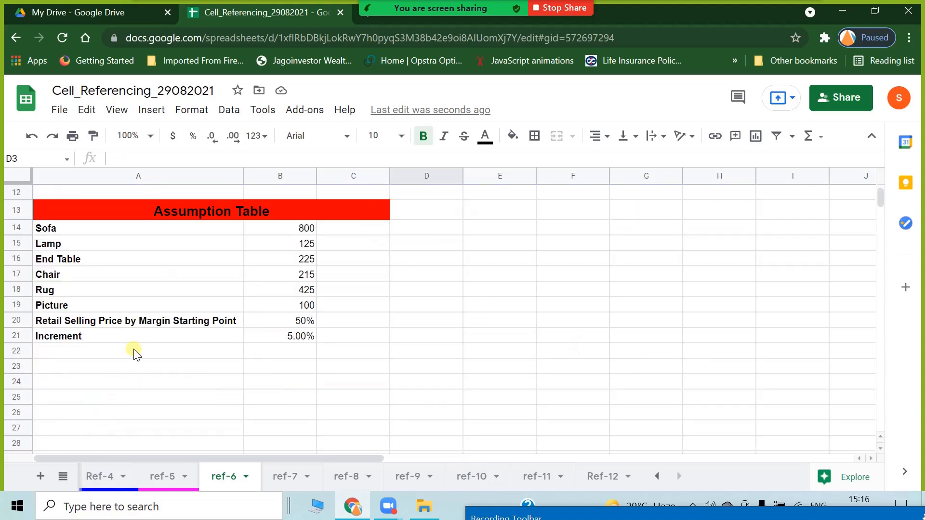
click(59, 321)
click(70, 340)
click(287, 340)
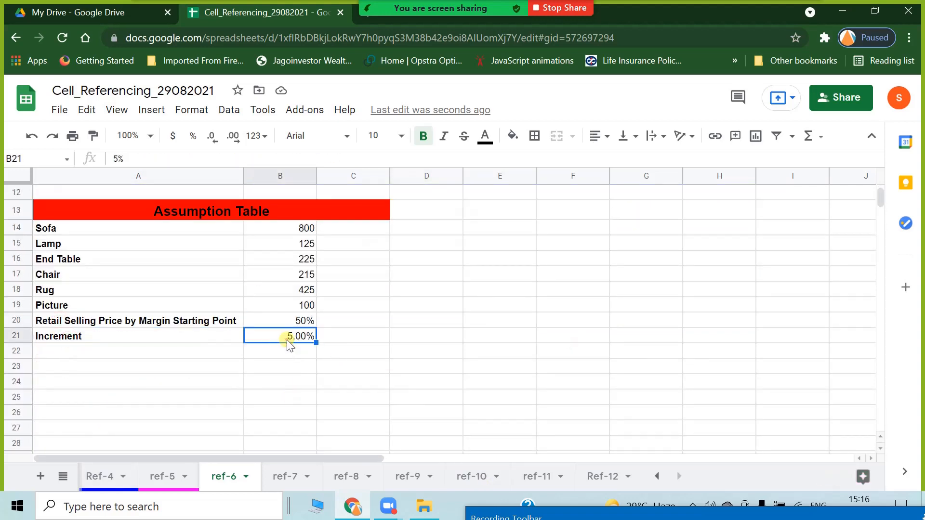
scroll(508, 383, up, 4)
click(425, 229)
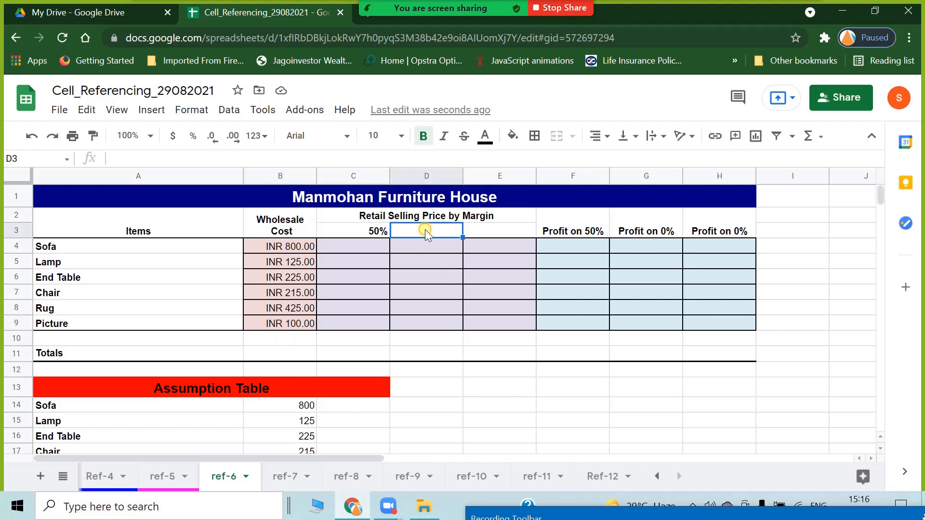
text(=)
click(377, 233)
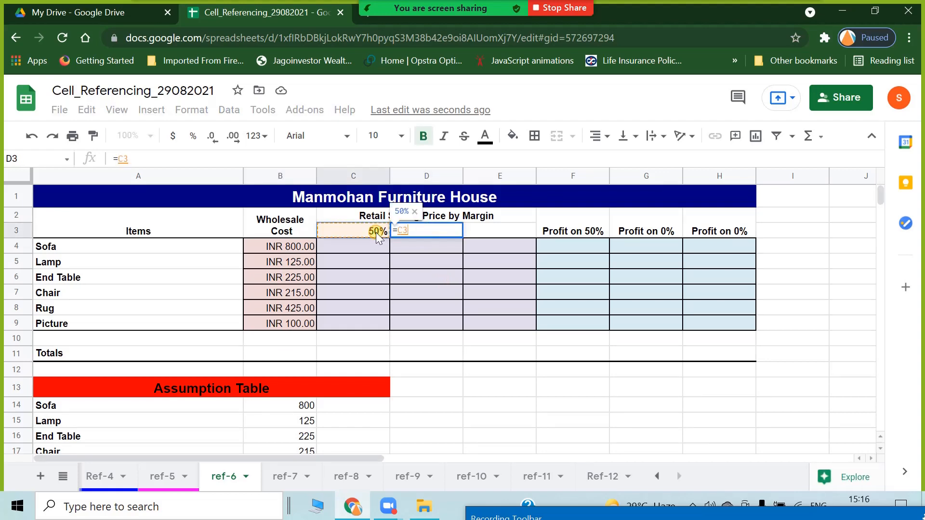
text(*)
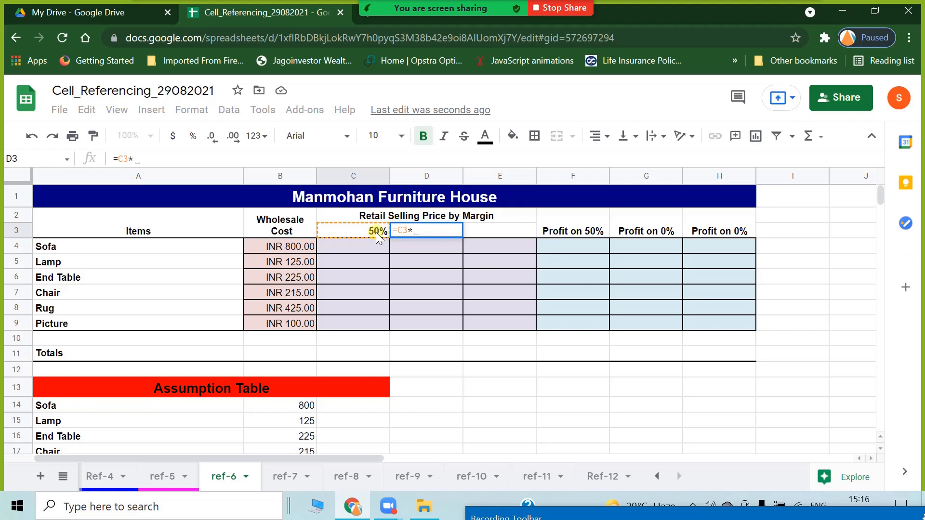
text(1)
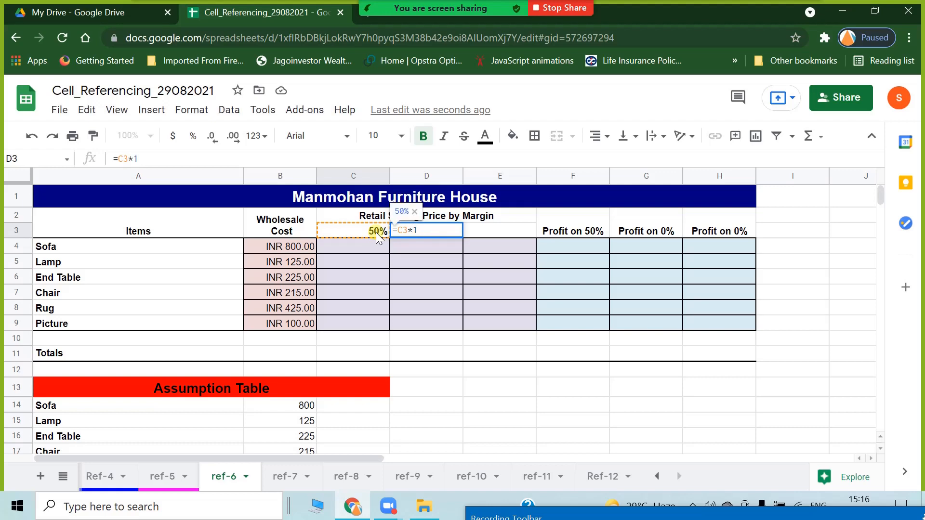
key(BackSpace)
key(BackSpace)
key(BackSpace)
key(BackSpace)
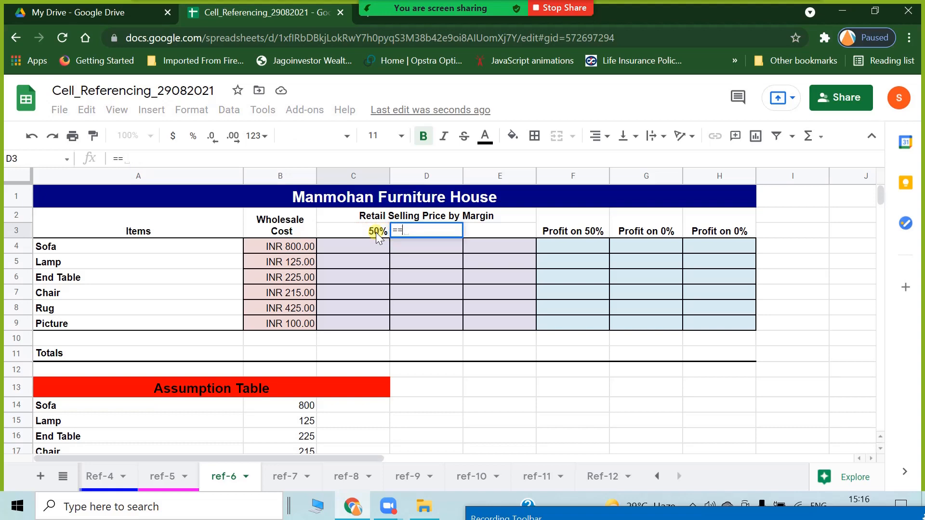
Step: Enter the formula =C3*B21 in D3, multiplying the first margin by the Assumption Table's Increment
text(=C)
click(375, 233)
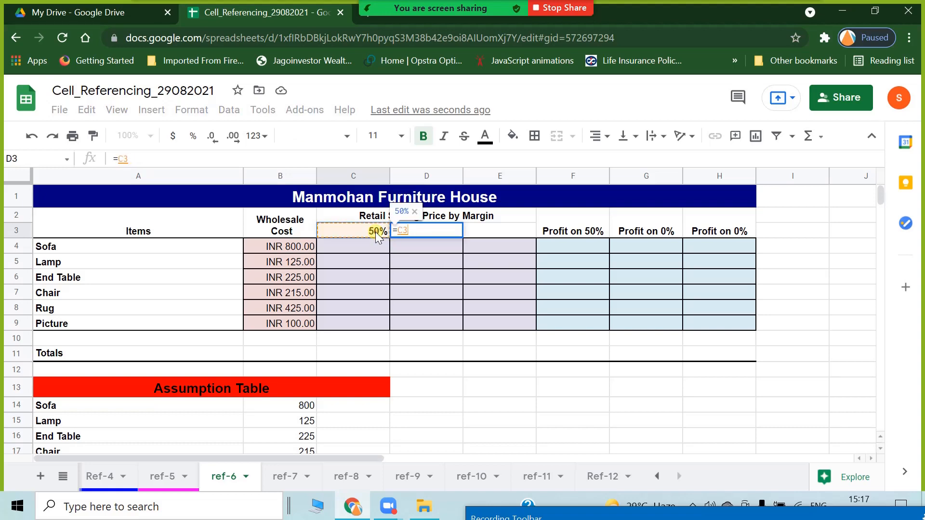
text(*)
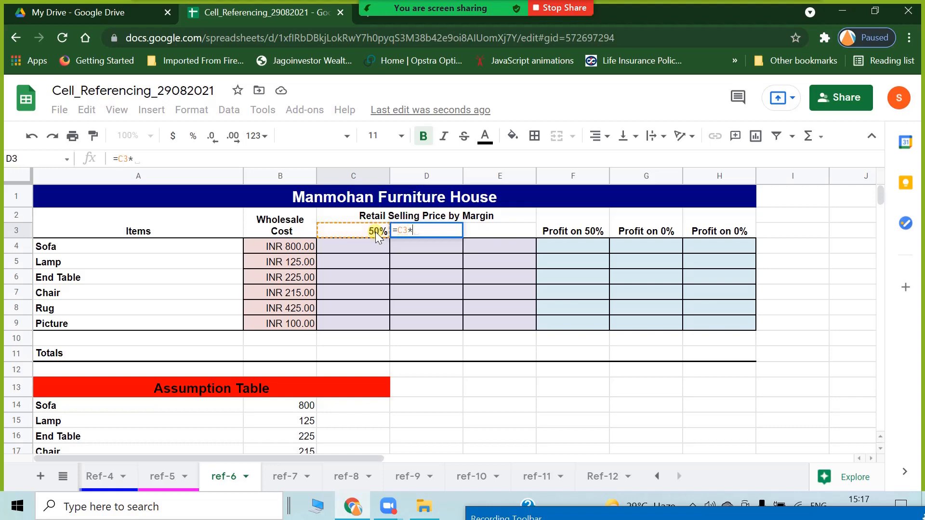
scroll(320, 336, down, 6)
click(287, 230)
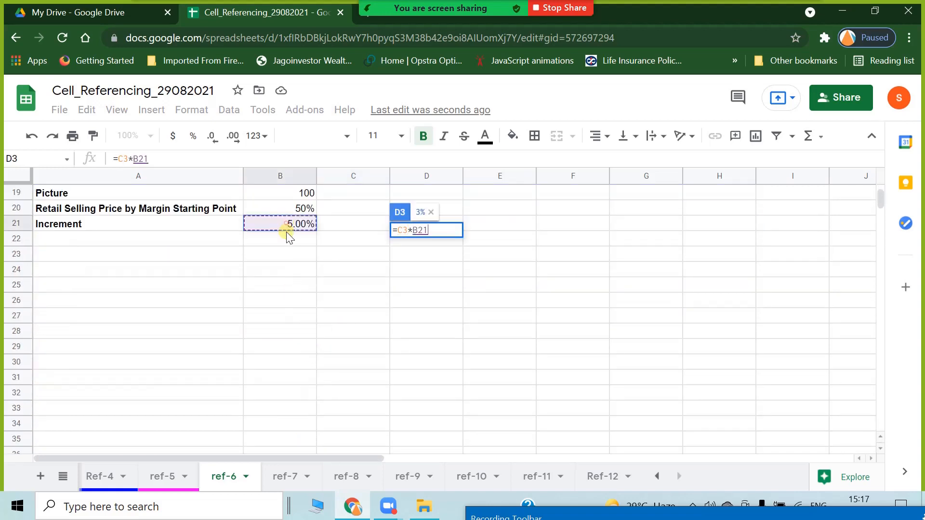
scroll(317, 332, up, 5)
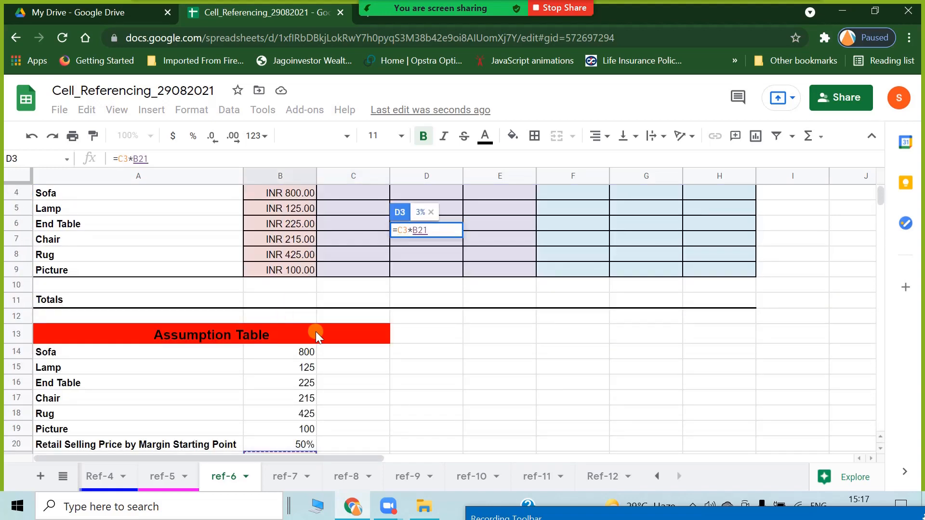
key(Return)
scroll(464, 311, up, 1)
Step: Open the second margin heading's formula in D3 for editing
click(439, 228)
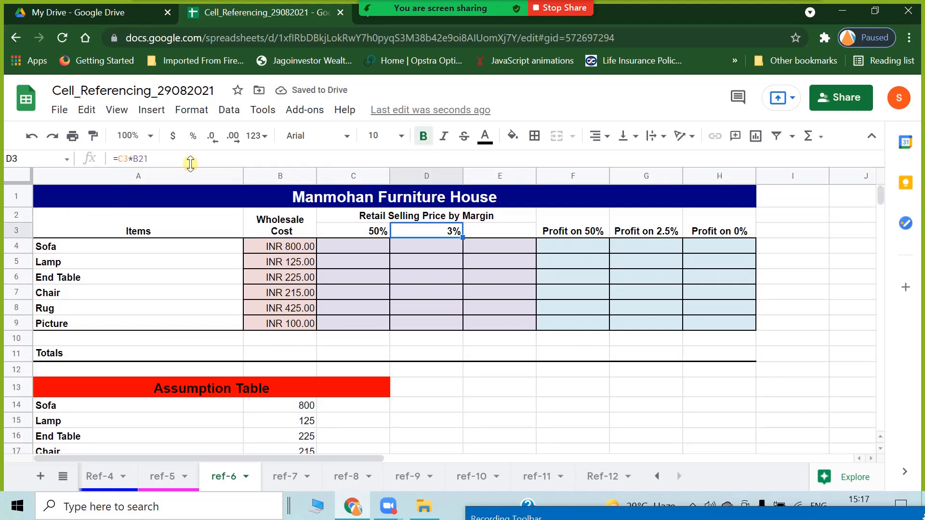
click(245, 157)
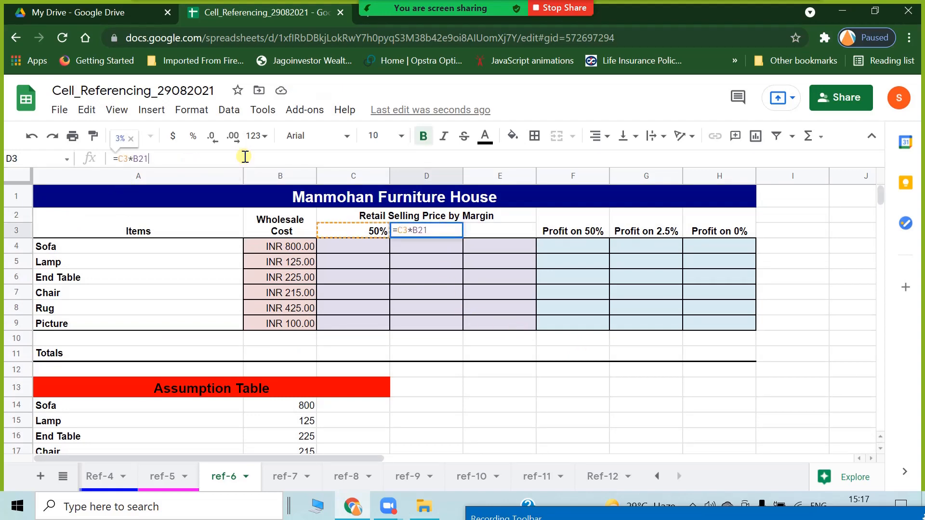
Step: Complete the second margin heading formula in D3 as =C3*B21+C3
text(+)
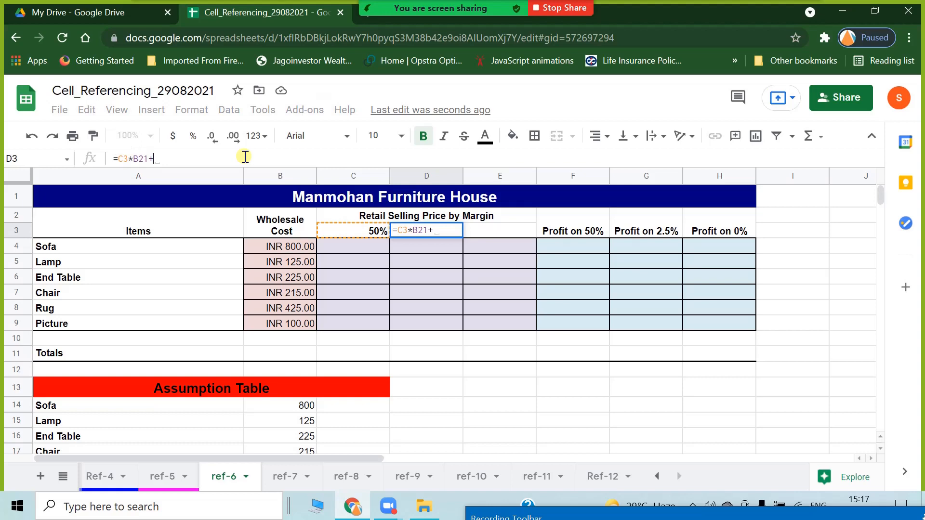
click(348, 229)
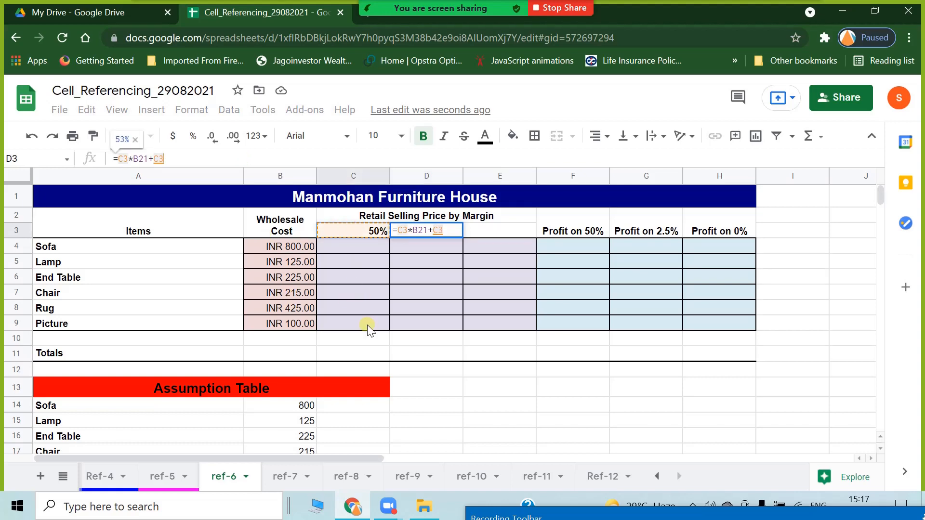
key(Return)
Step: Examine the margin starting point and increment in the Assumption Table against the margin headings in row 3
scroll(368, 324, down, 5)
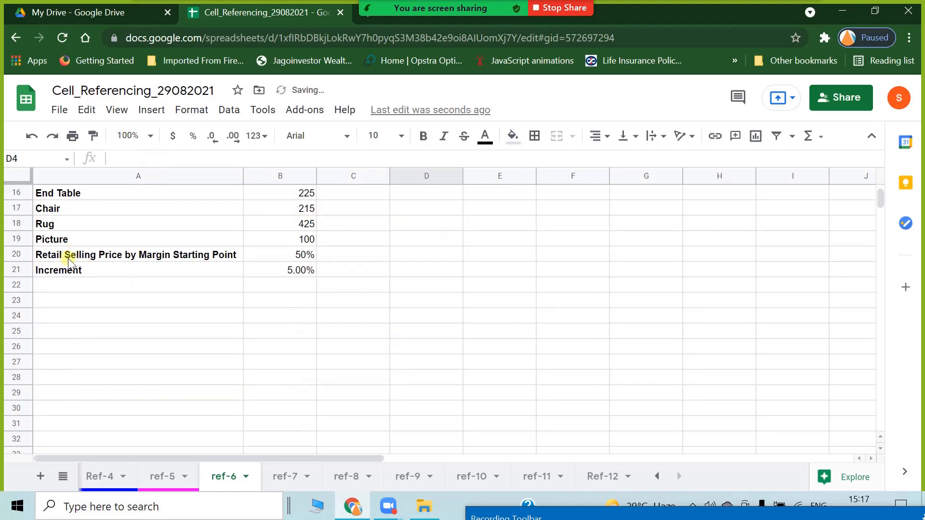
click(68, 258)
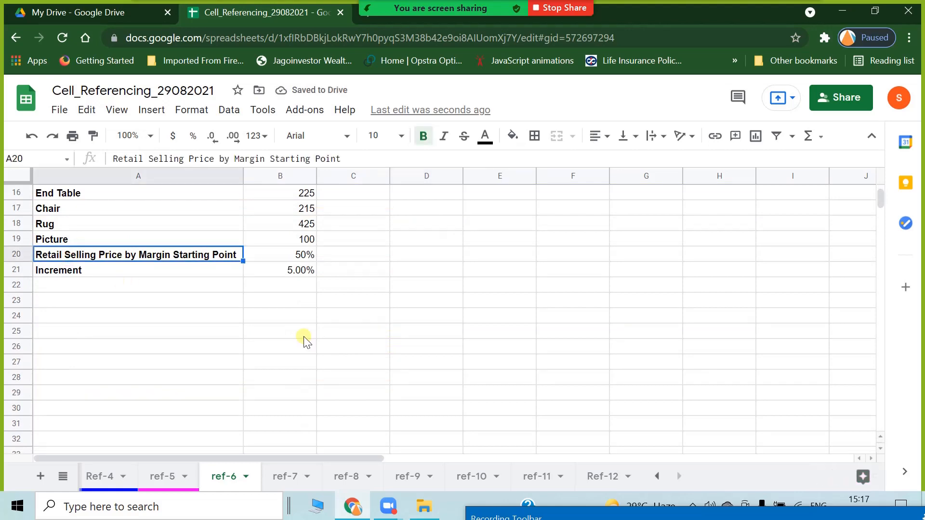
scroll(318, 322, up, 5)
click(372, 230)
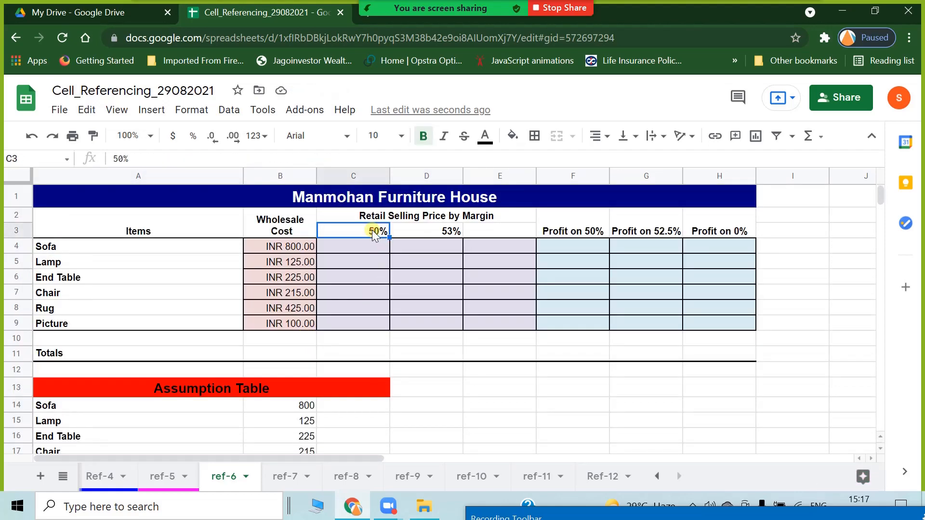
click(418, 231)
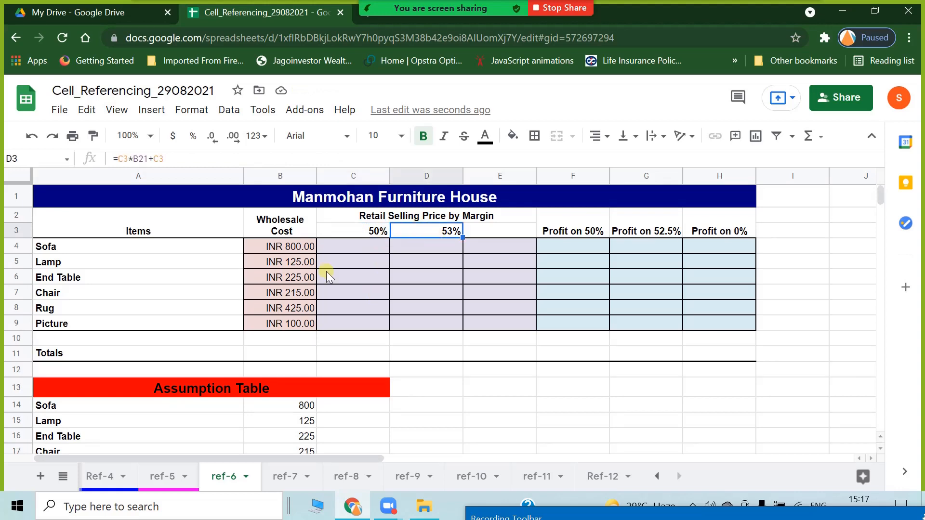
click(493, 228)
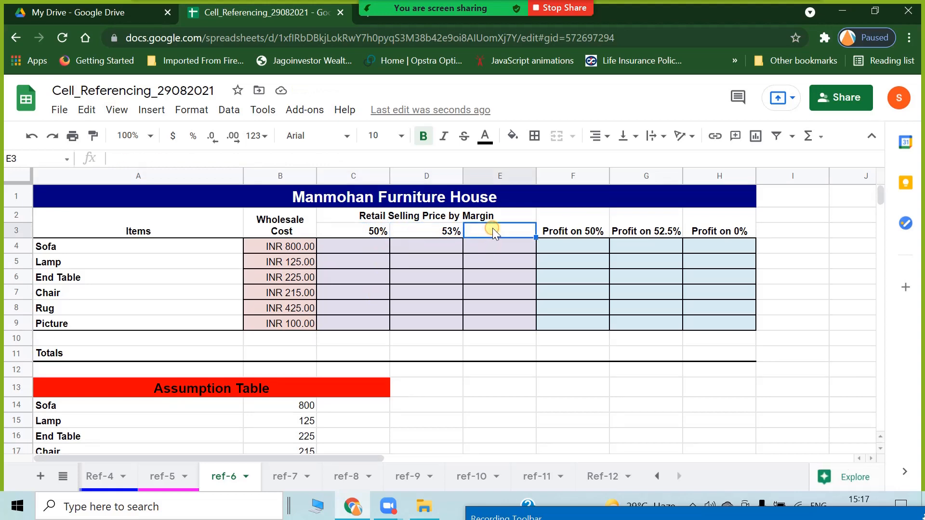
scroll(492, 228, down, 4)
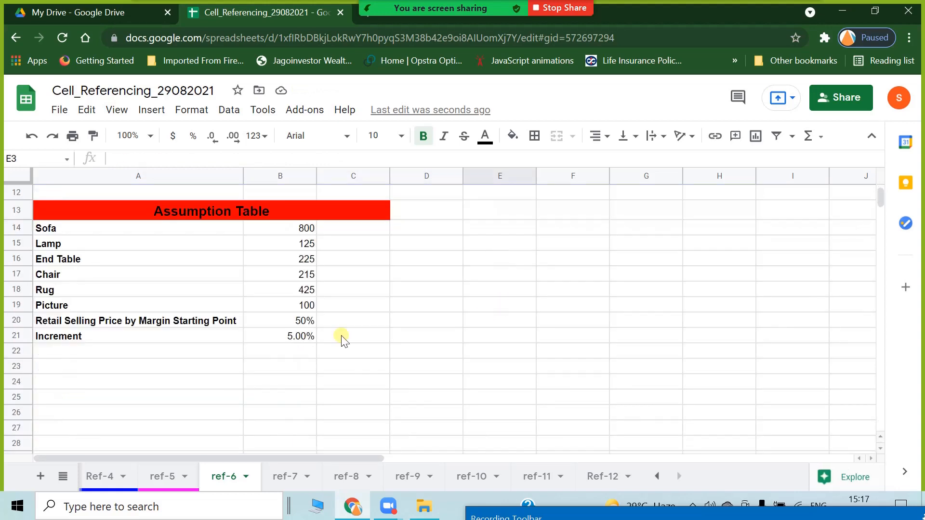
click(67, 341)
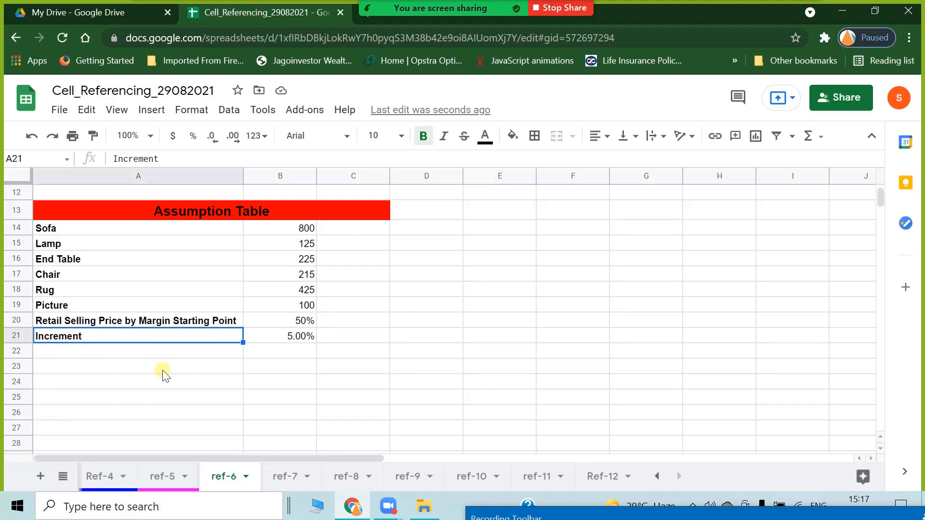
scroll(166, 371, up, 4)
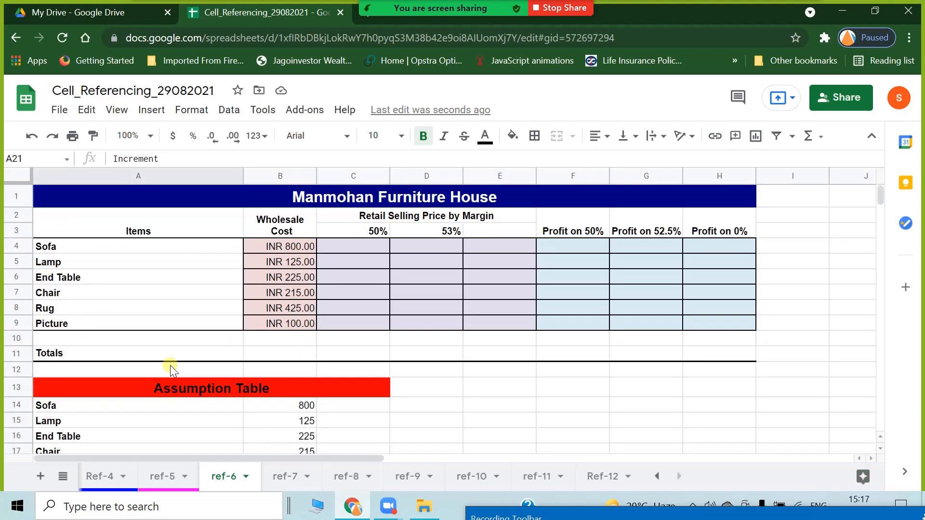
click(346, 234)
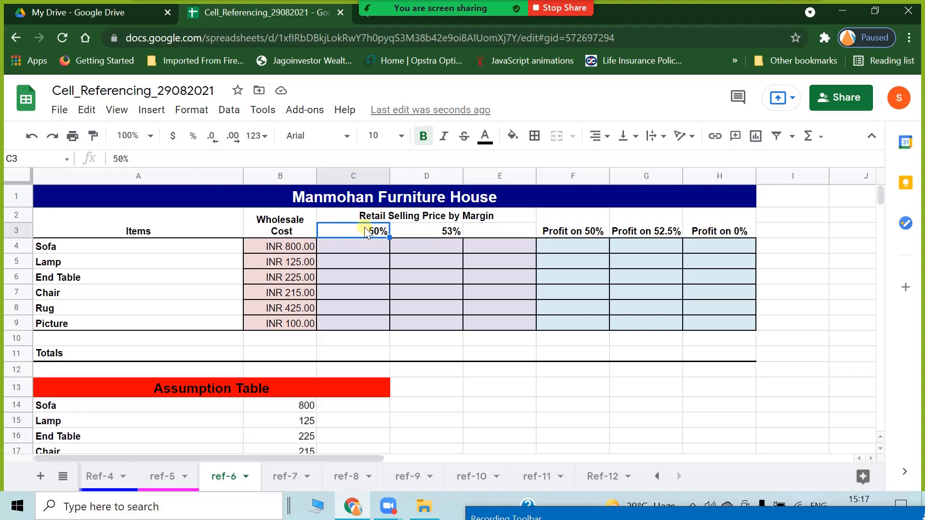
Step: Show one decimal place in the second margin heading, cell D3
click(436, 231)
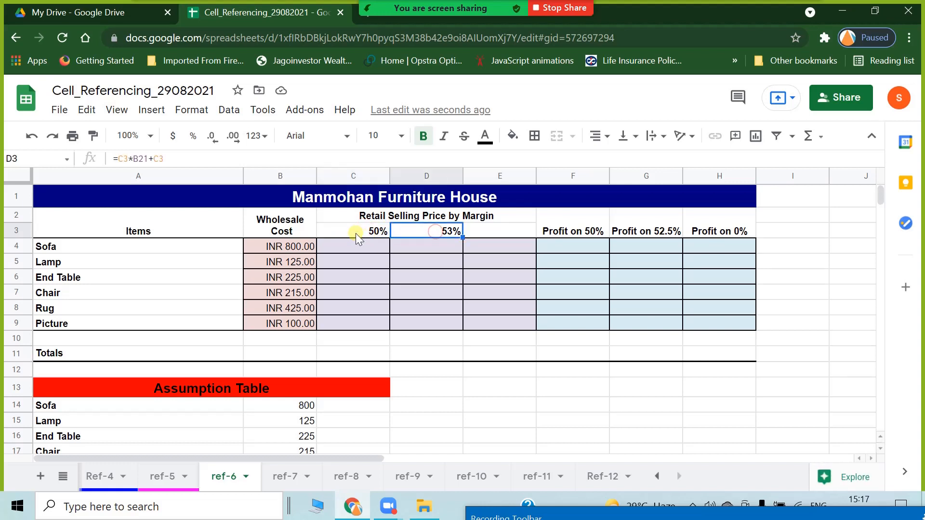
click(355, 233)
click(412, 231)
click(232, 139)
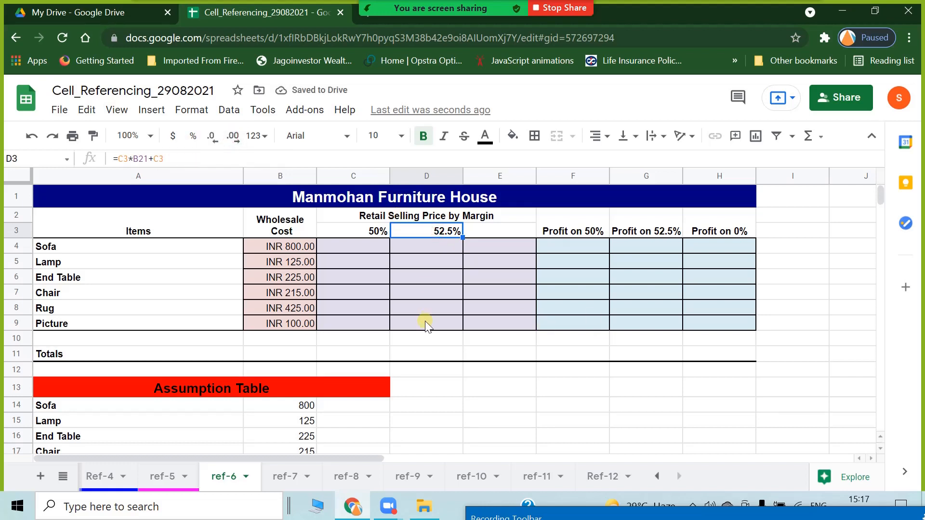
click(504, 232)
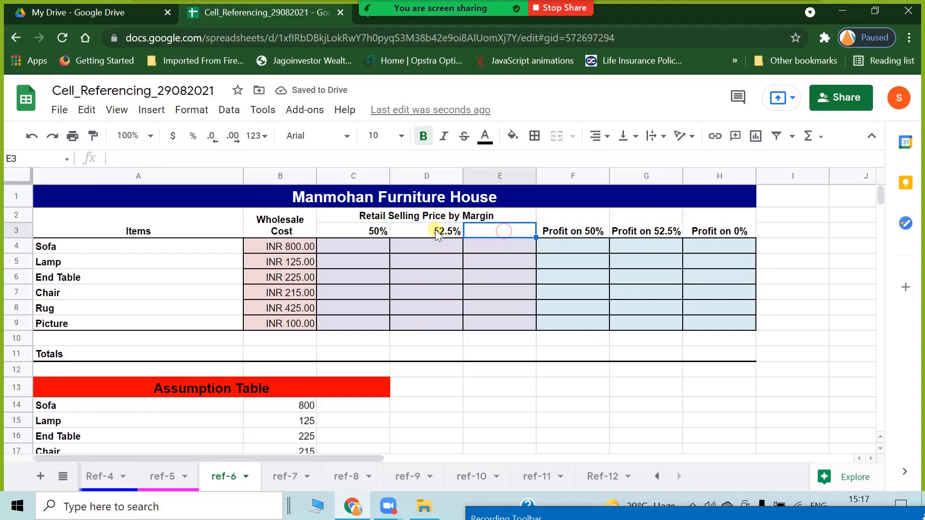
click(435, 230)
click(490, 232)
text(=)
click(444, 233)
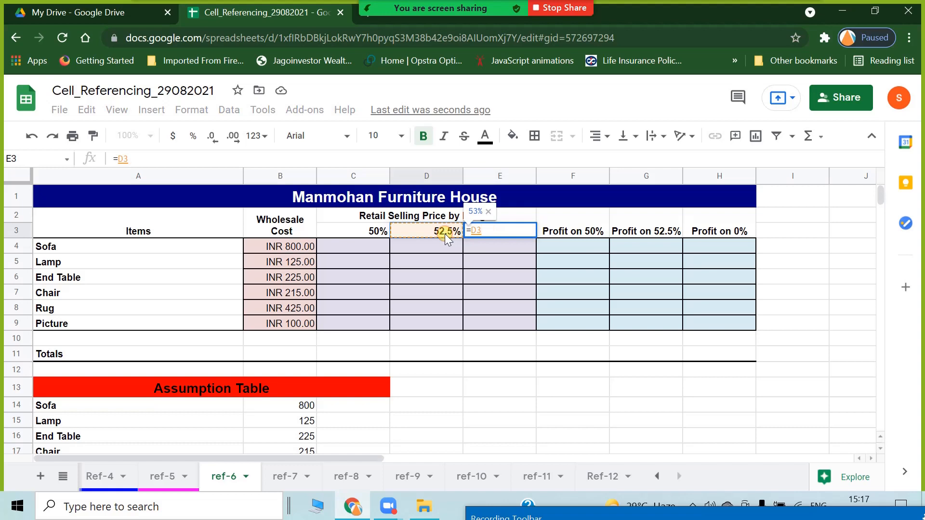
key(Escape)
Step: Make the increment reference in D3 absolute so the formula reads =C3*$B$21+C3
click(440, 237)
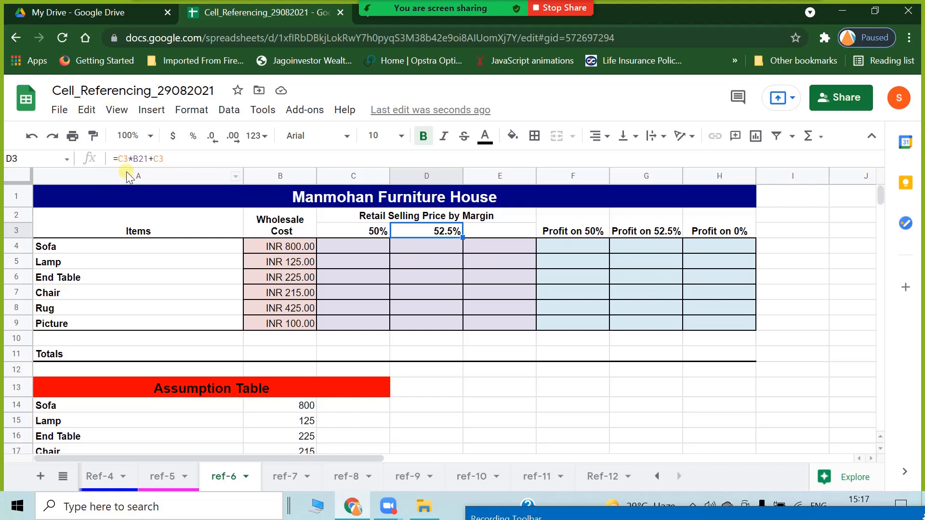
click(139, 158)
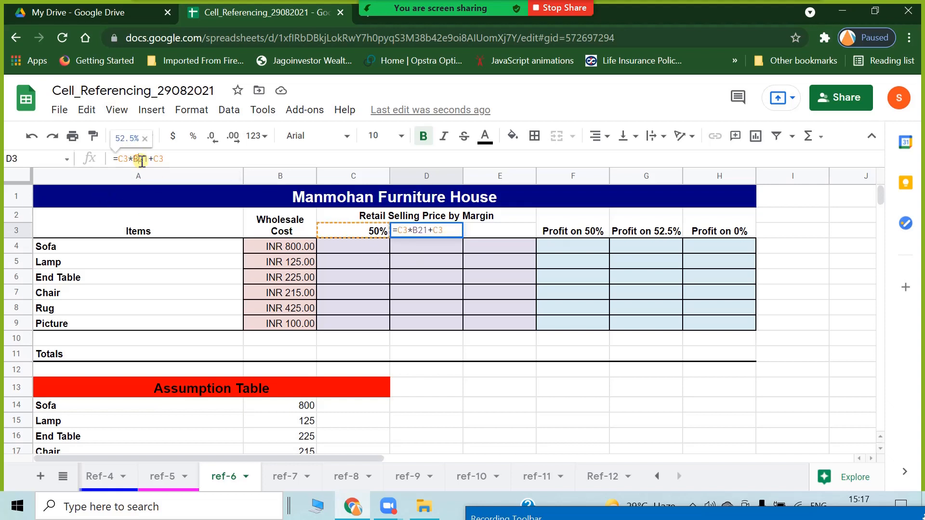
text($B$)
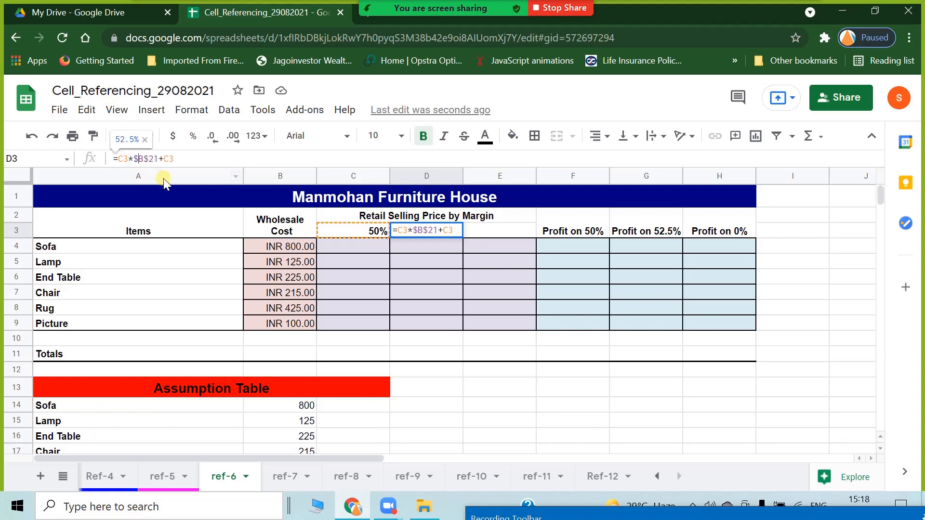
key(Return)
Step: Fill the D3 margin formula across into E3 and check the copied cell references
click(434, 231)
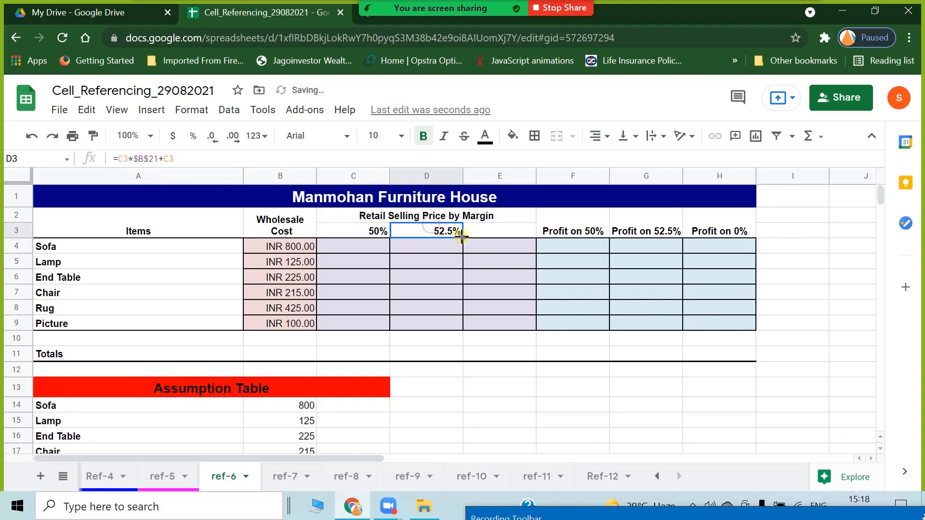
drag(462, 236, 534, 237)
click(512, 230)
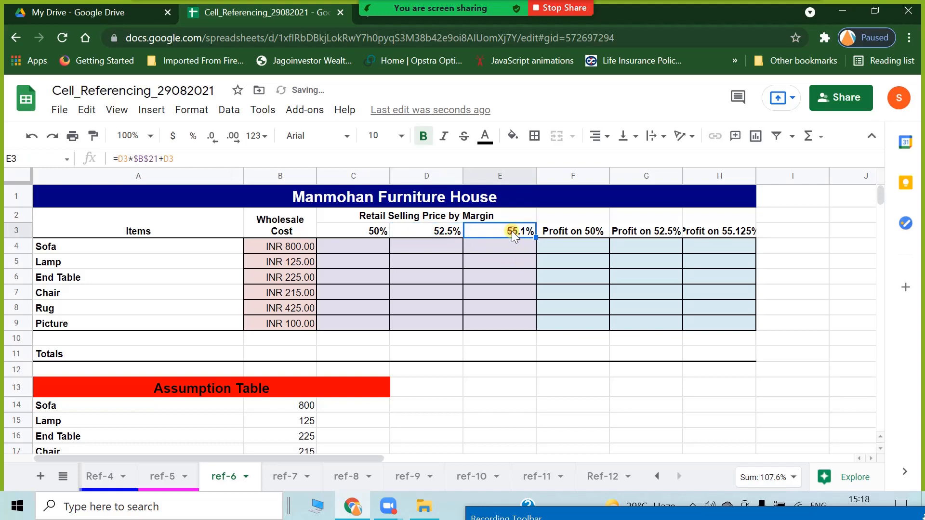
double_click(512, 230)
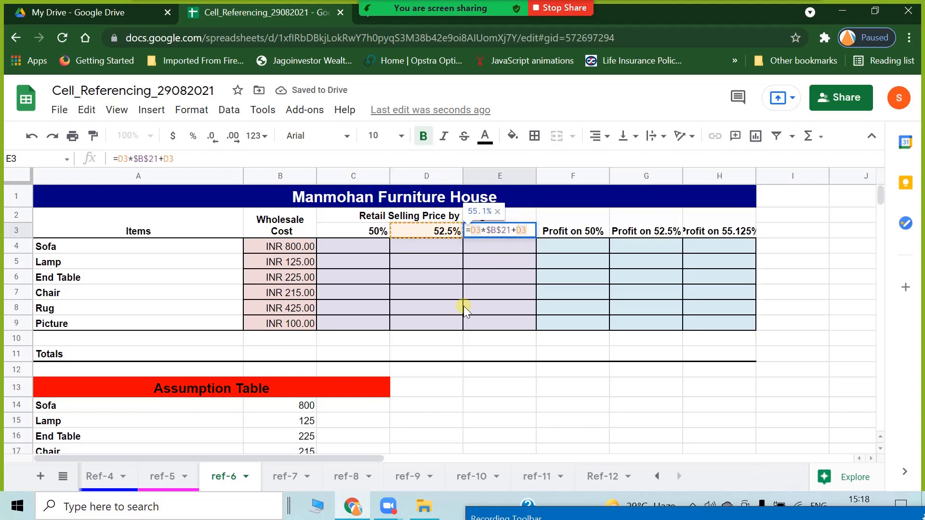
key(Escape)
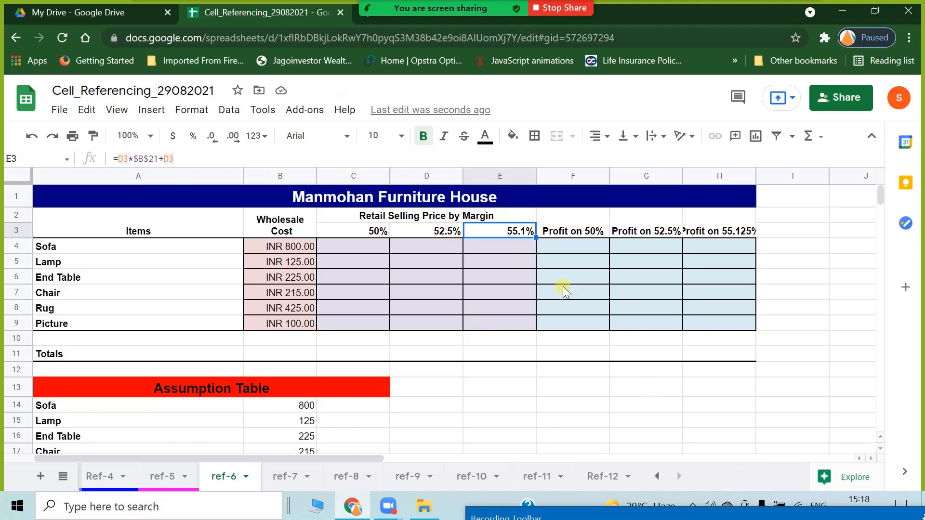
Step: Narrow column F slightly and set the Increment in the Assumption Table to 10%
click(563, 287)
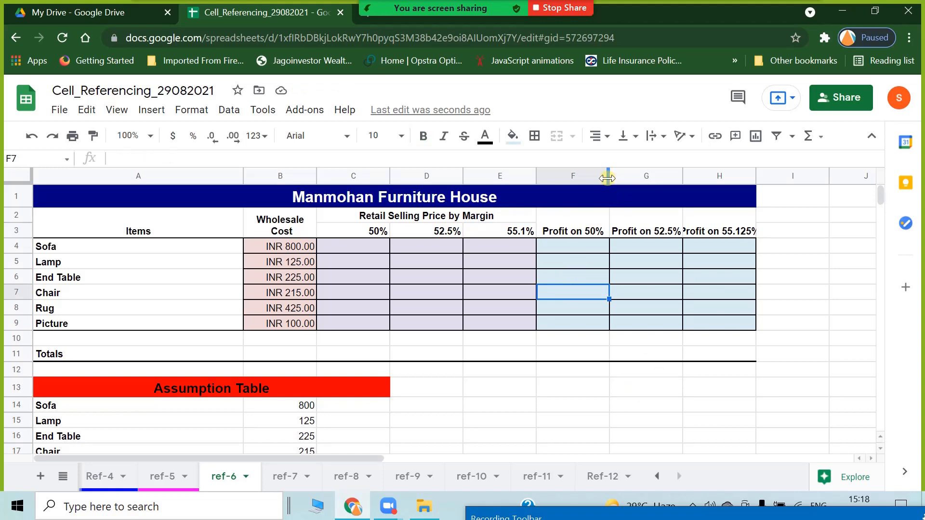
drag(608, 178, 602, 179)
scroll(395, 318, down, 4)
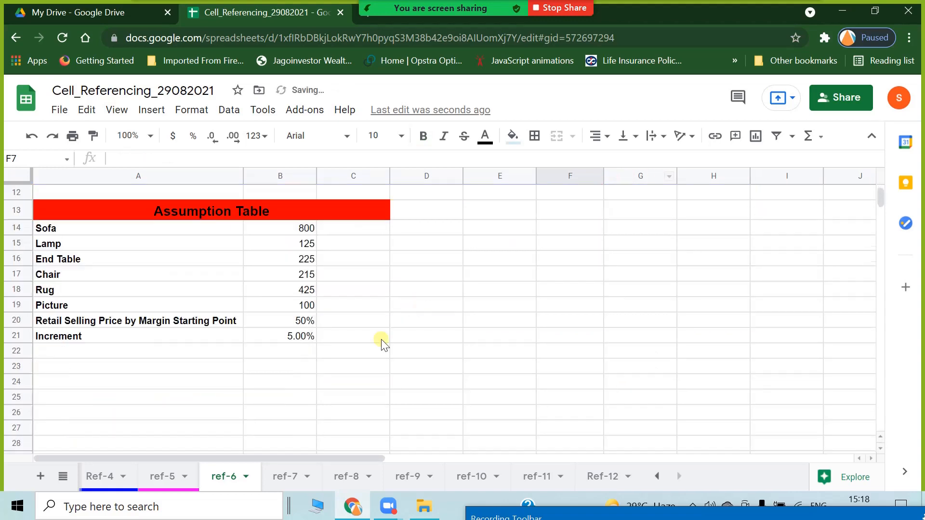
click(288, 341)
text(10)
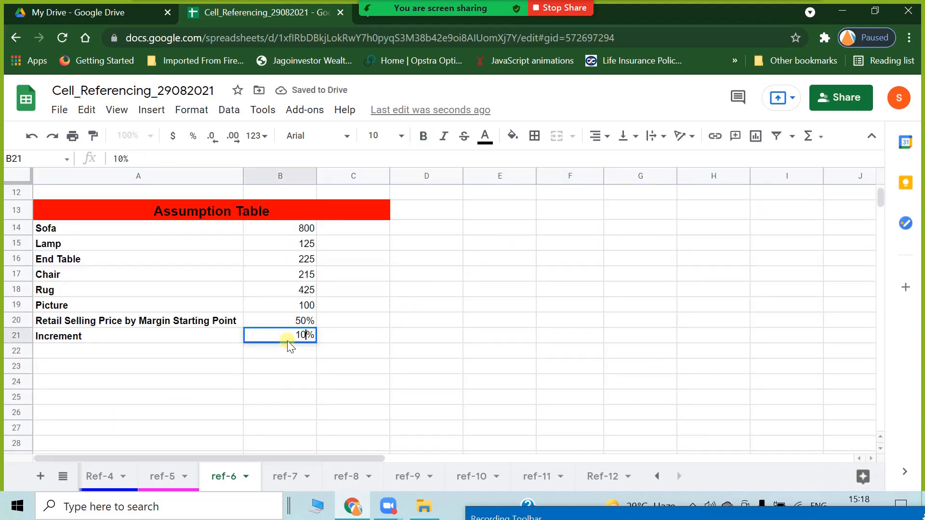
key(Return)
scroll(485, 288, up, 4)
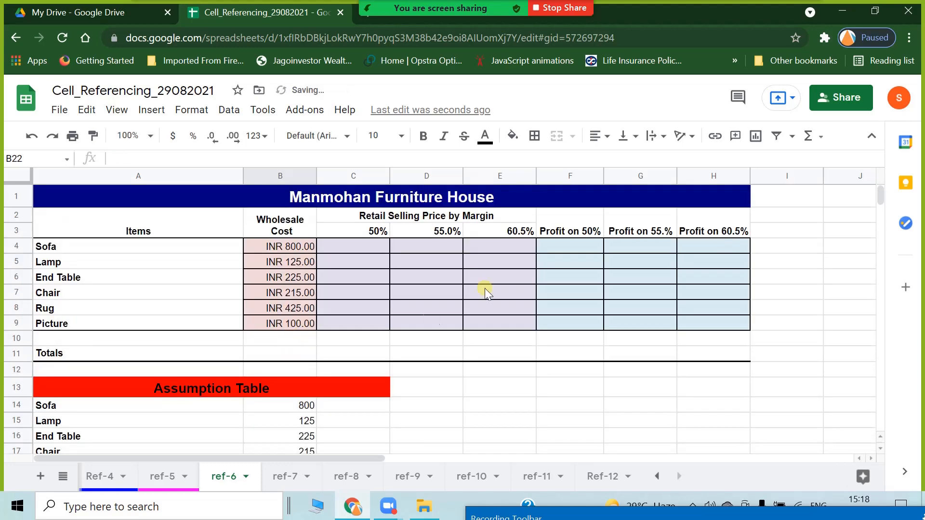
Step: Examine the margin headings in C3:E3 and how the profit heading formulas in columns F to H reference them
click(510, 236)
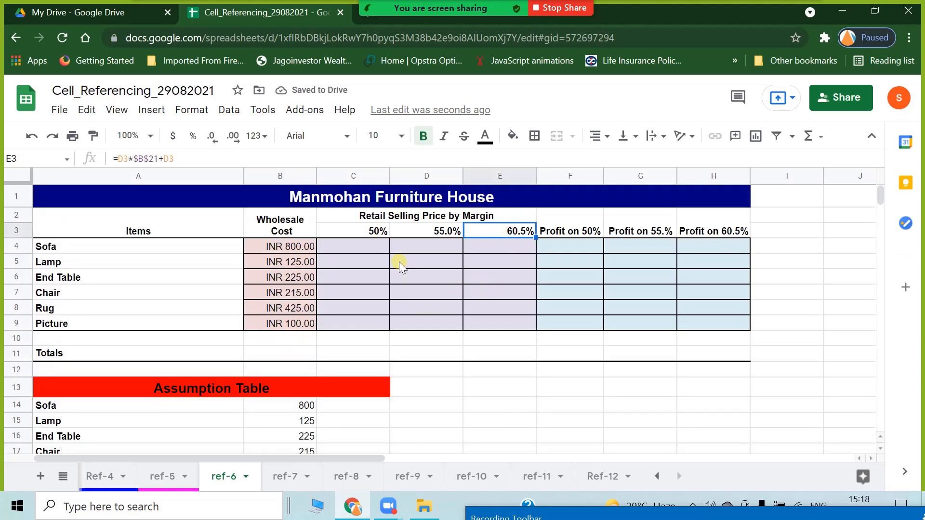
click(379, 229)
click(431, 222)
click(484, 231)
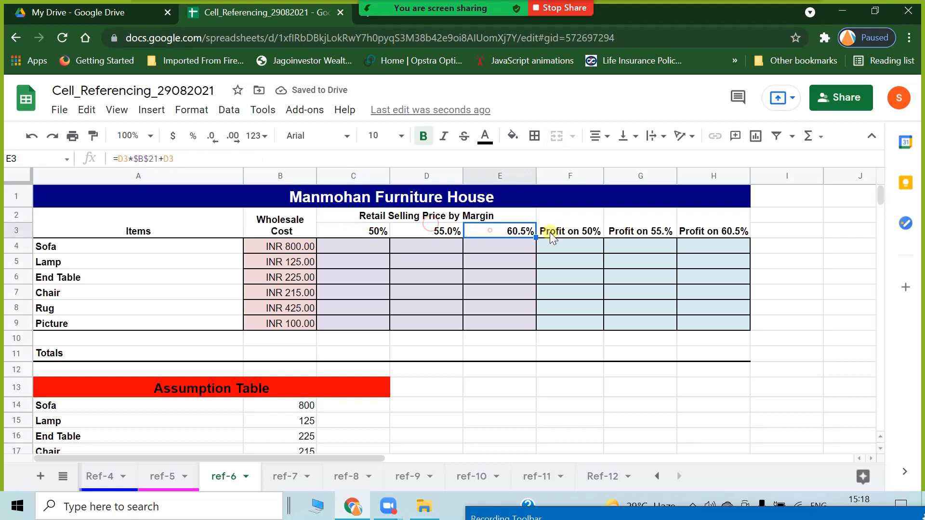
click(580, 232)
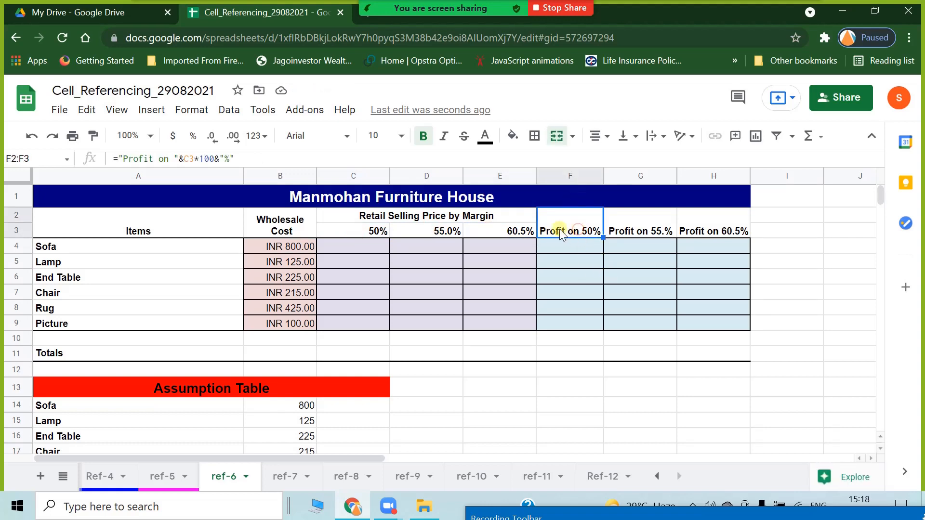
click(351, 230)
click(564, 230)
click(658, 232)
click(722, 221)
click(731, 268)
click(731, 230)
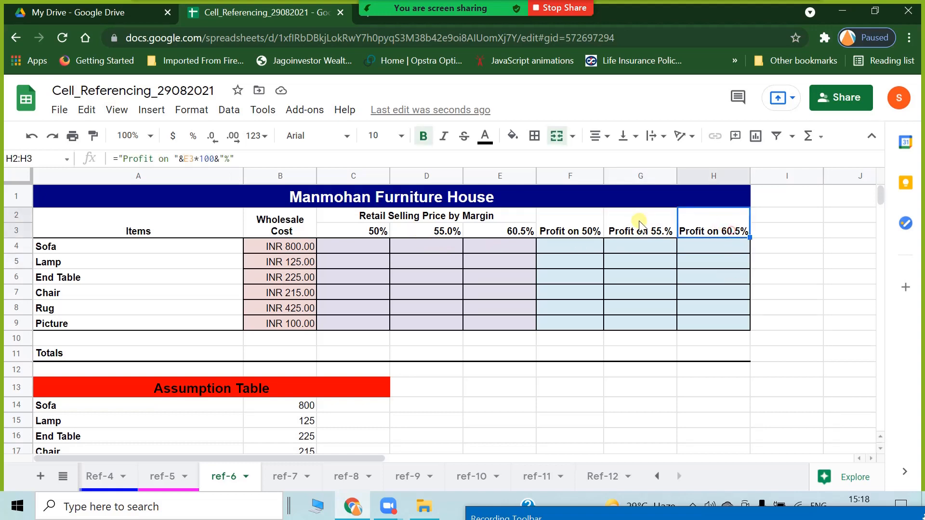
click(641, 231)
click(554, 235)
click(342, 249)
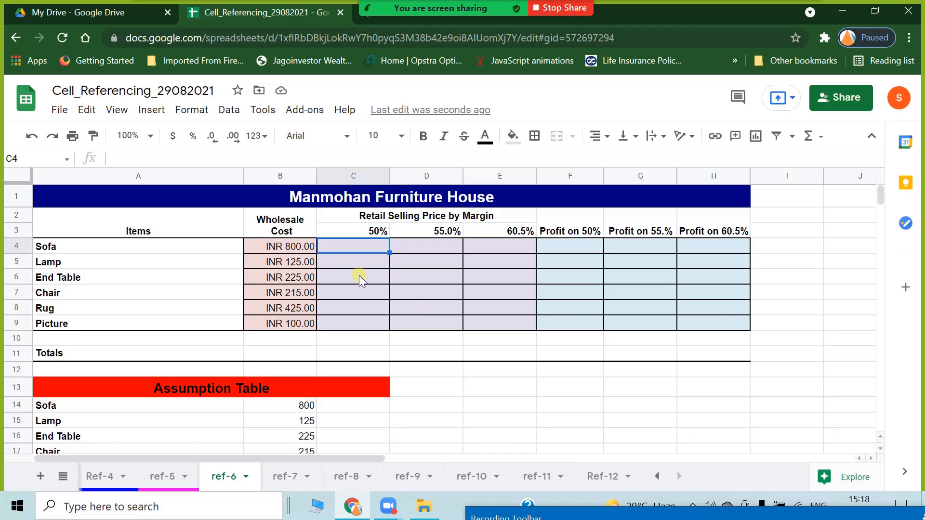
text(=)
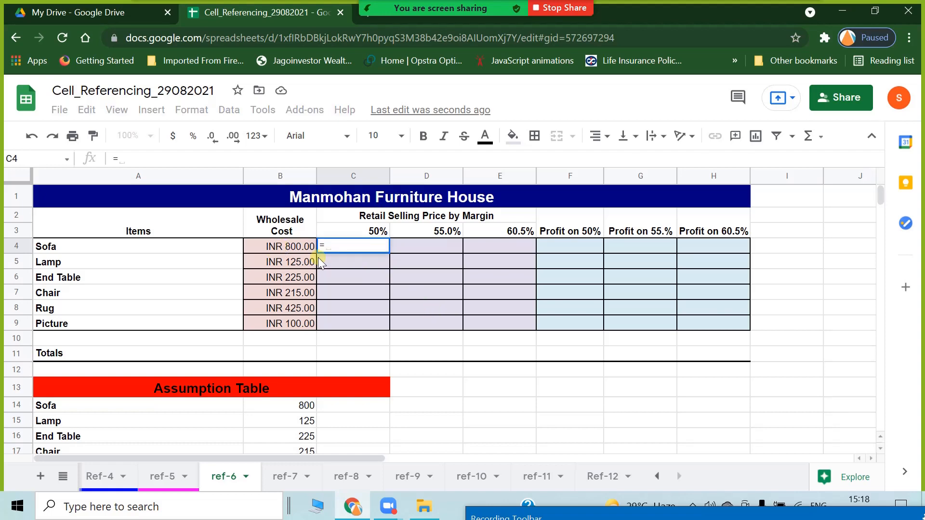
key(Escape)
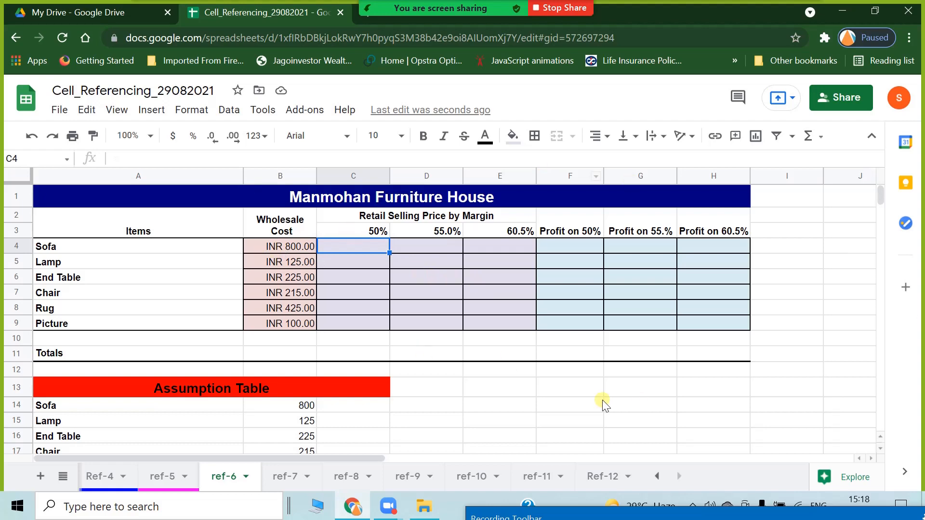
scroll(392, 384, down, 5)
scroll(392, 384, up, 5)
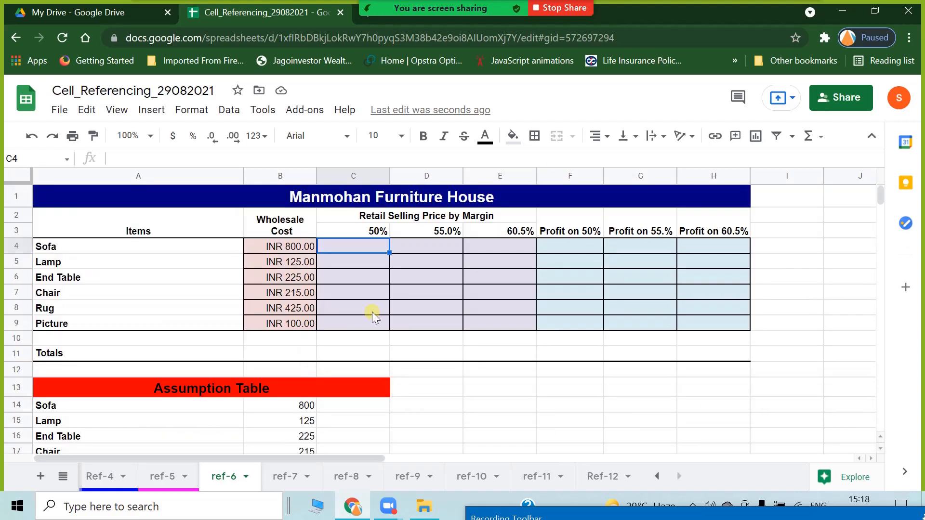
click(376, 214)
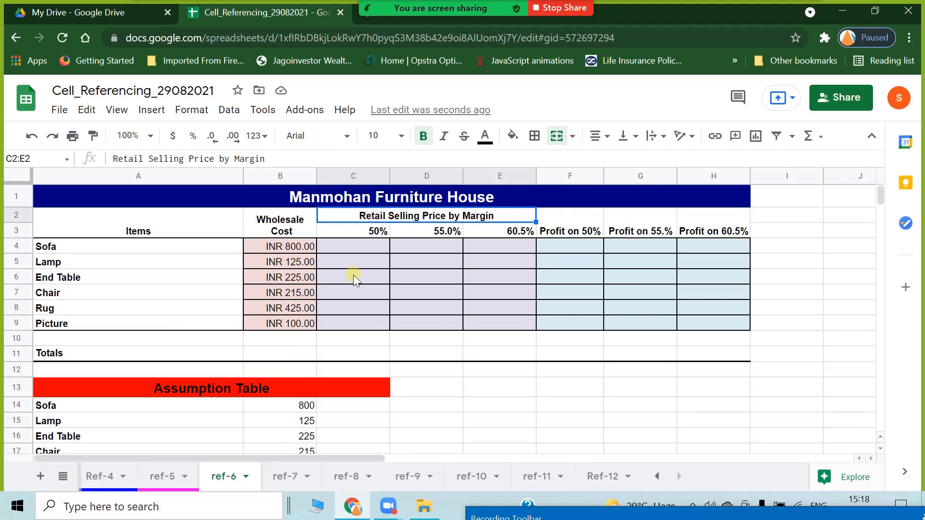
Step: Examine the Sofa row from the wholesale cost in B4 across the selling price and profit cells through H4
click(286, 249)
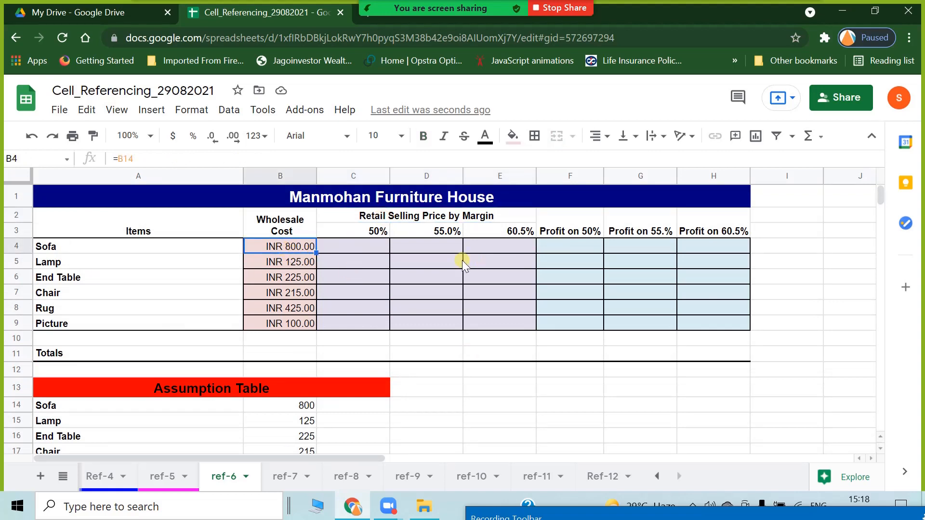
click(349, 246)
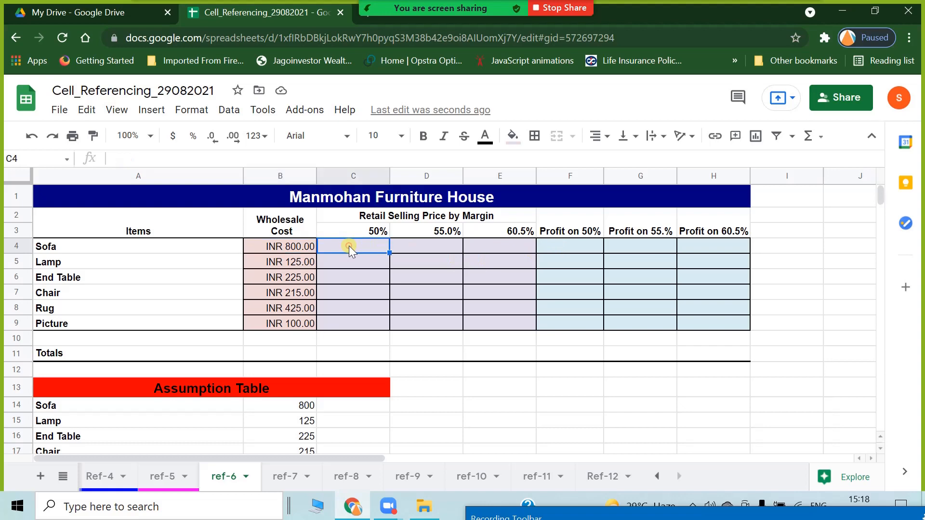
click(431, 240)
click(505, 243)
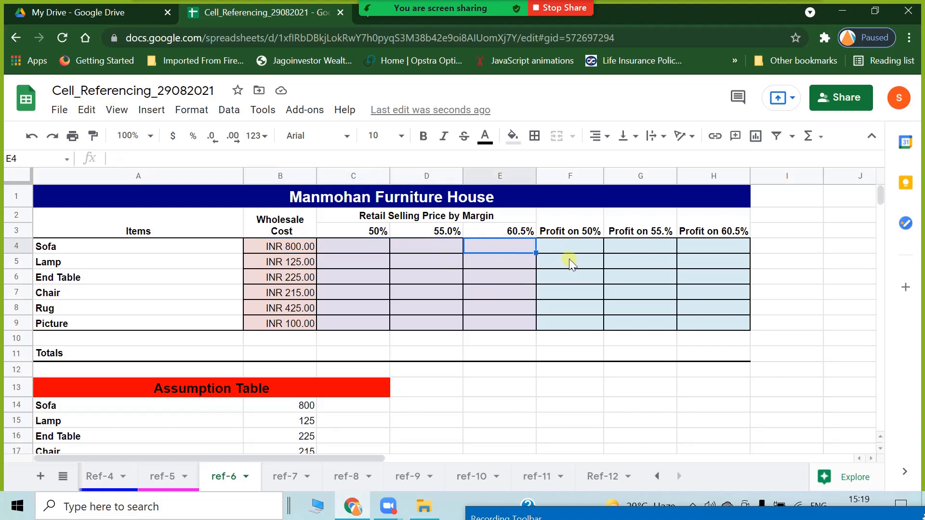
click(579, 247)
click(632, 241)
click(735, 247)
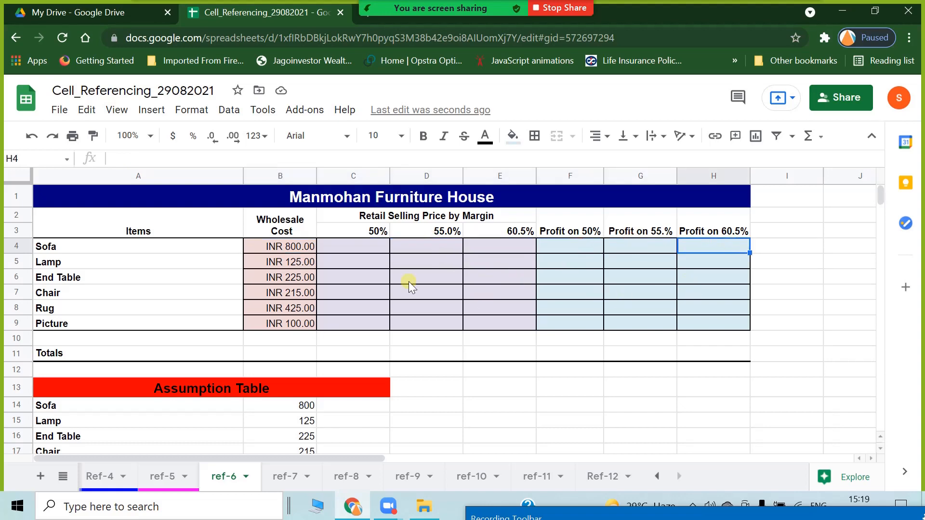
Step: Enter the formula =B4*C3 in C4 to multiply the Sofa's wholesale cost by the 50% margin
click(374, 250)
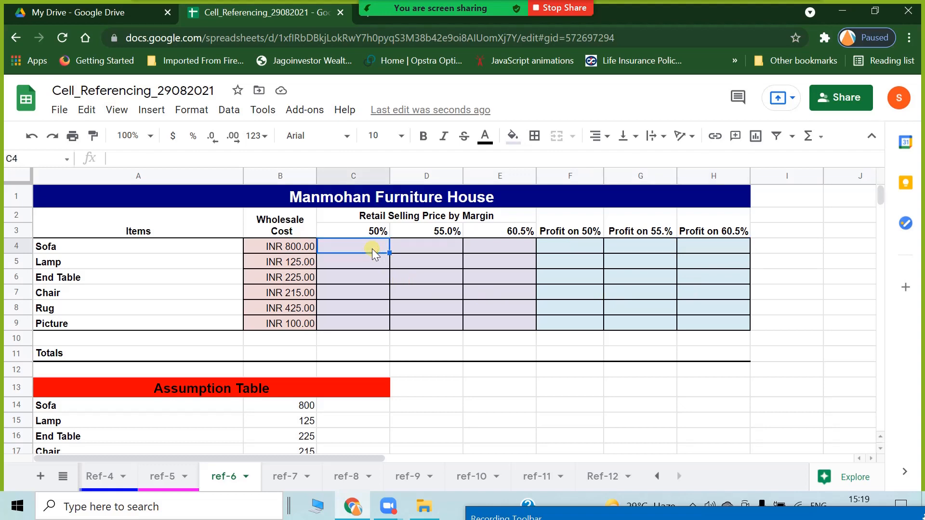
text(=)
click(270, 249)
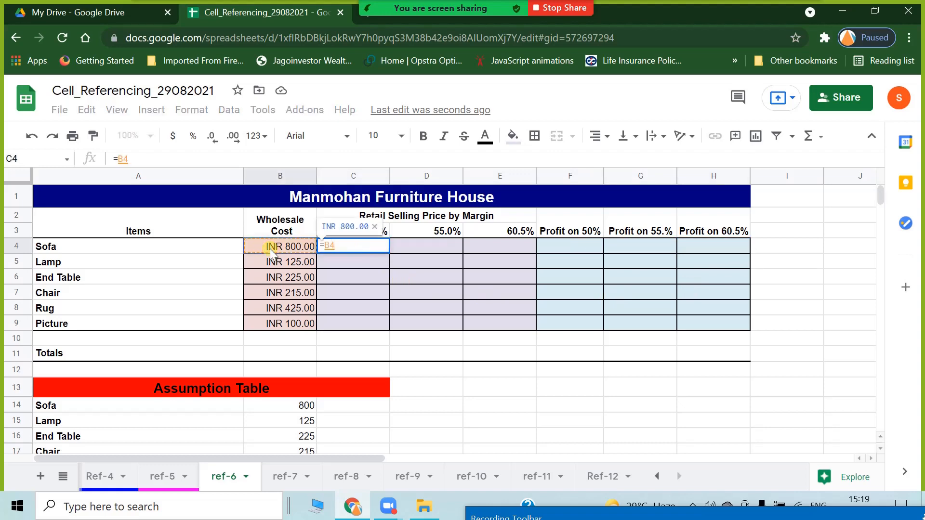
text(*)
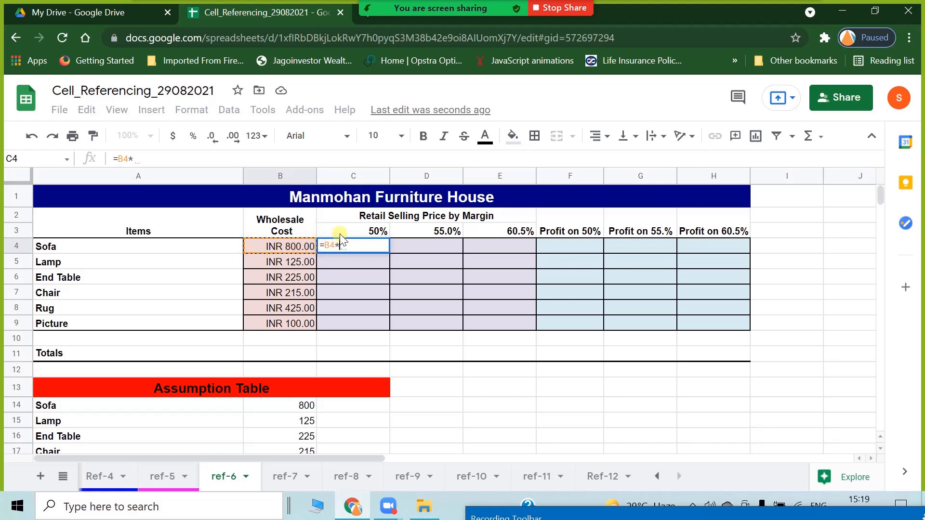
click(342, 232)
key(Return)
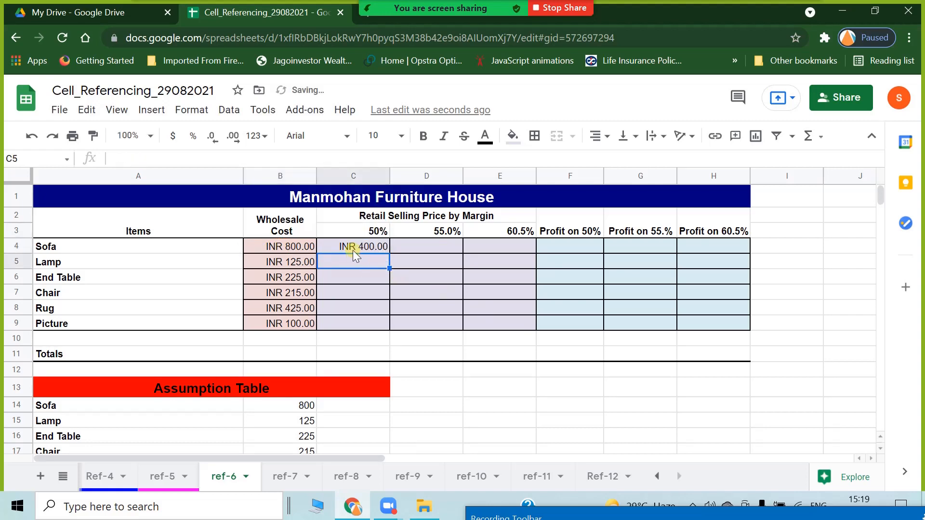
Step: Lock column B of the wholesale cost reference in C4 so the formula reads =$B4*C3
click(365, 248)
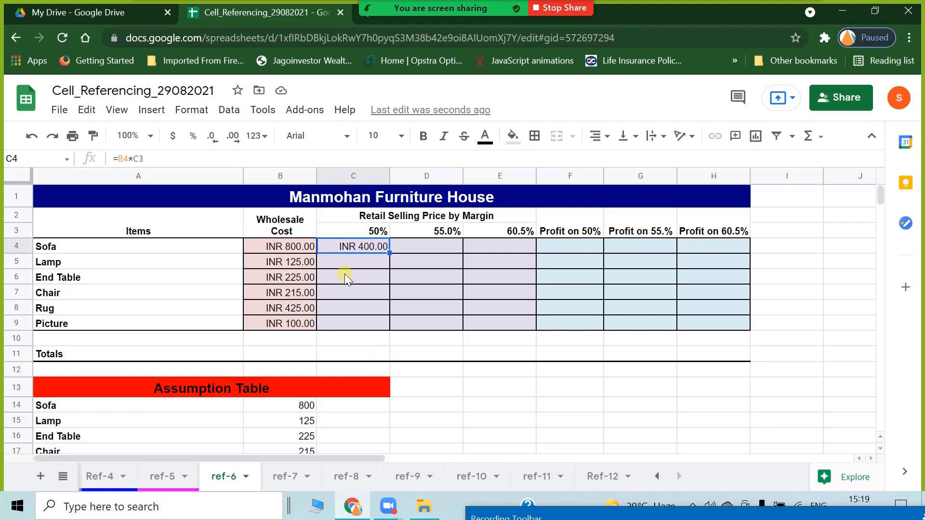
click(118, 158)
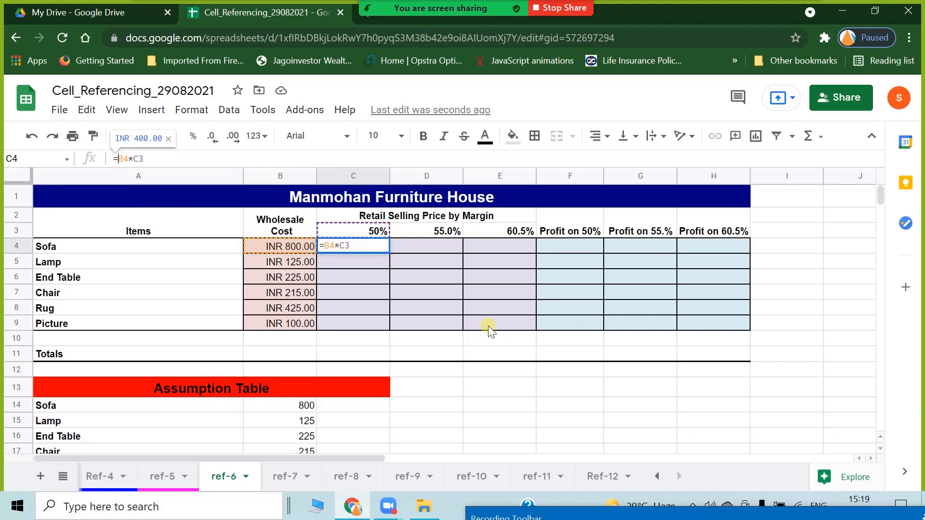
text($)
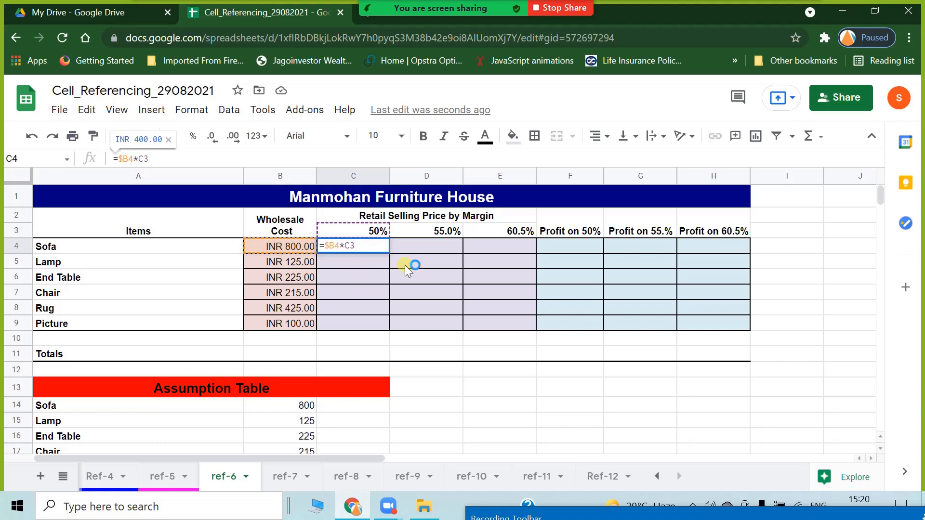
key(Return)
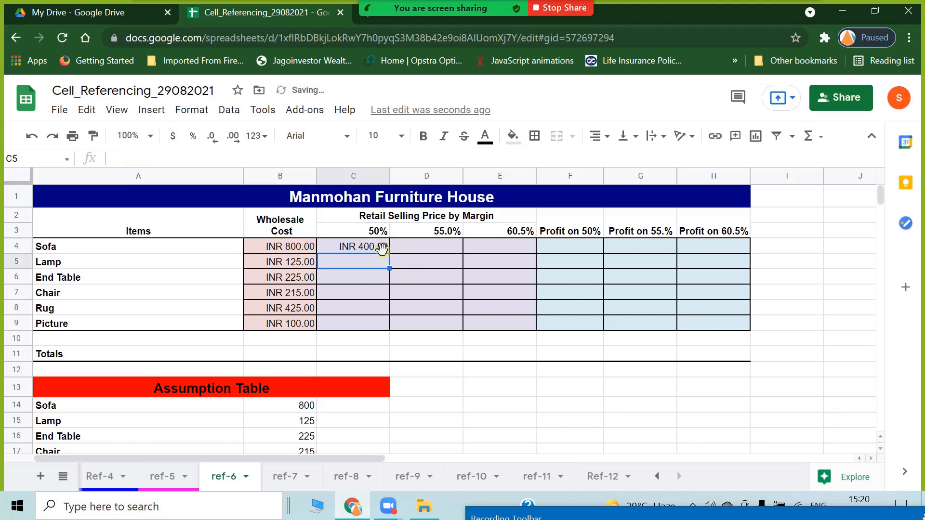
Step: Fill the C4 formula across into D4:E4 and check the references copied into E4
click(381, 249)
drag(389, 253, 535, 264)
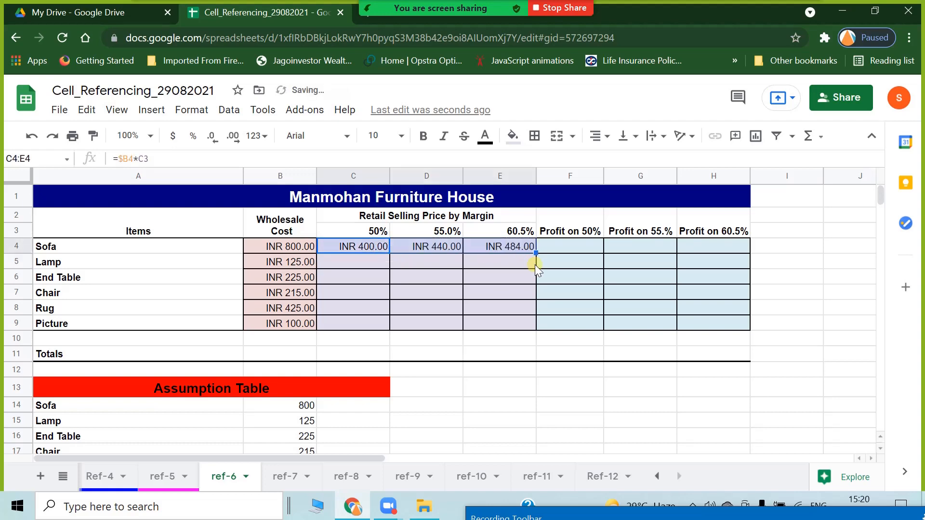
click(516, 247)
double_click(516, 247)
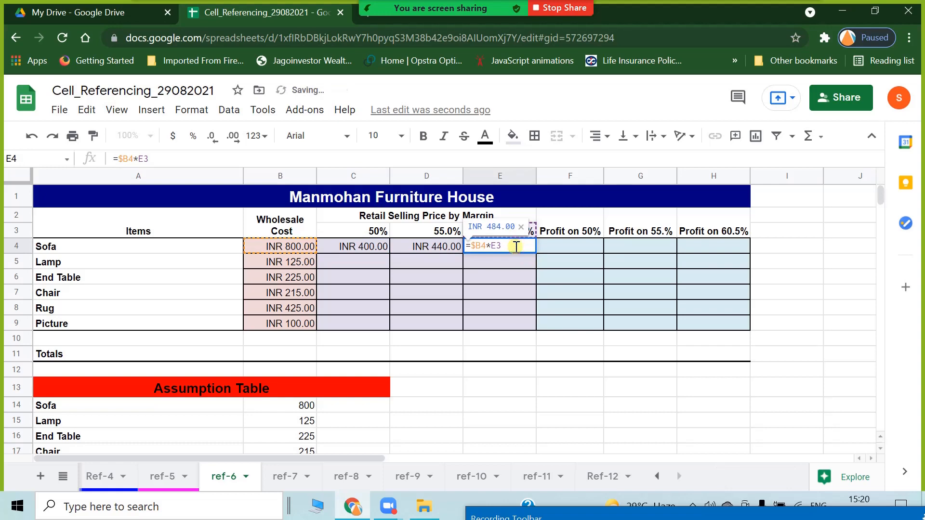
key(Escape)
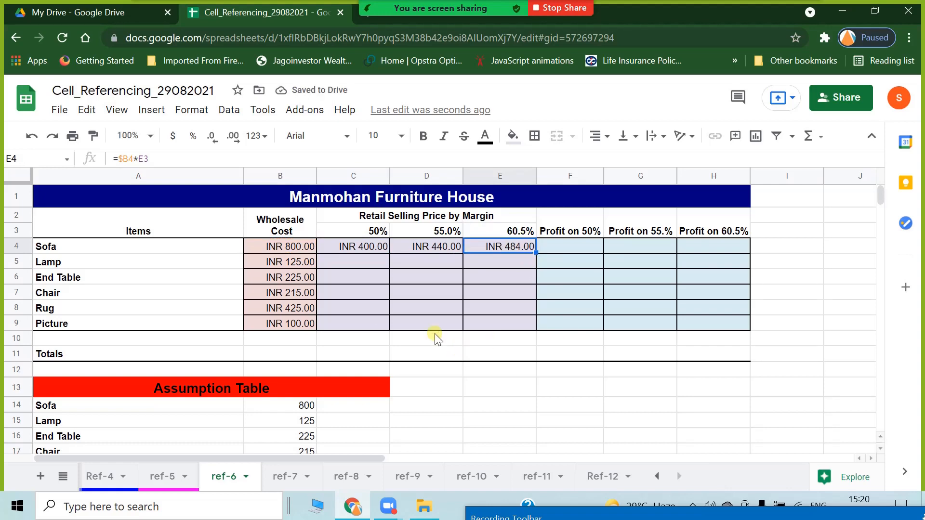
Step: Try filling the C4 formula down through C10, and undo the fill
click(371, 248)
drag(389, 255, 390, 337)
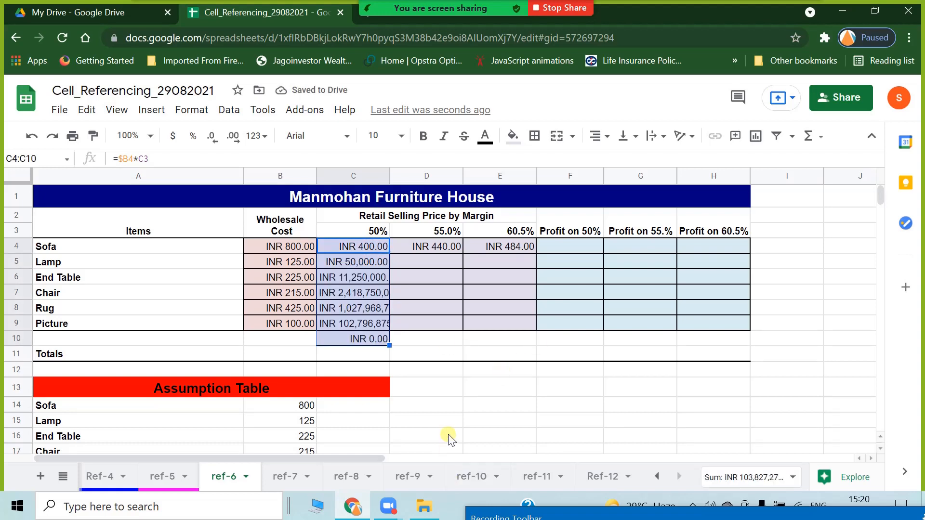
key(ctrl+z)
click(348, 276)
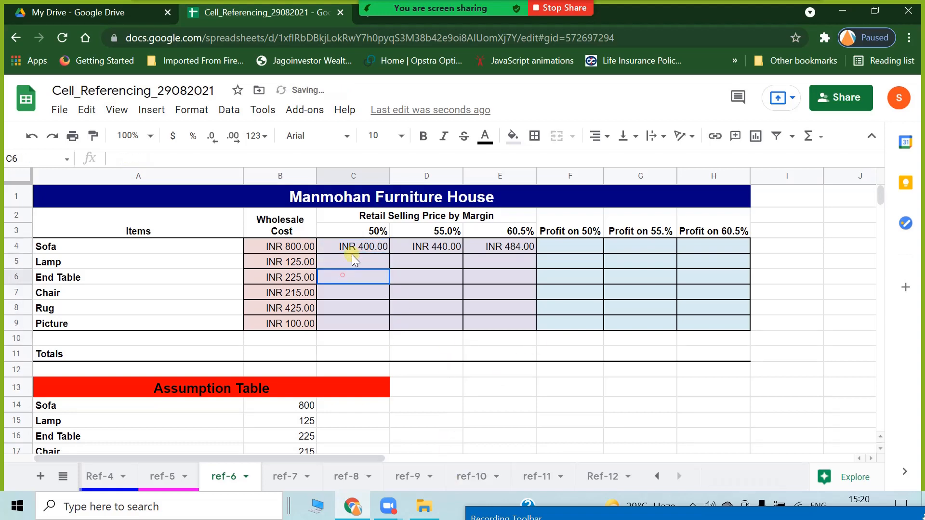
Step: Lock row 3 of the margin reference in C4 so the formula reads =$B4*C$3, and dismiss the autofill suggestion
click(354, 247)
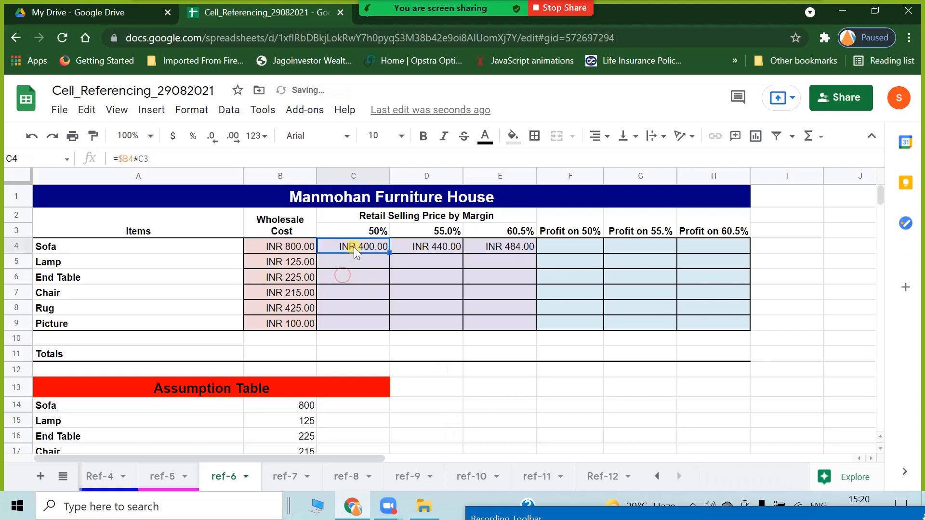
click(141, 159)
text($)
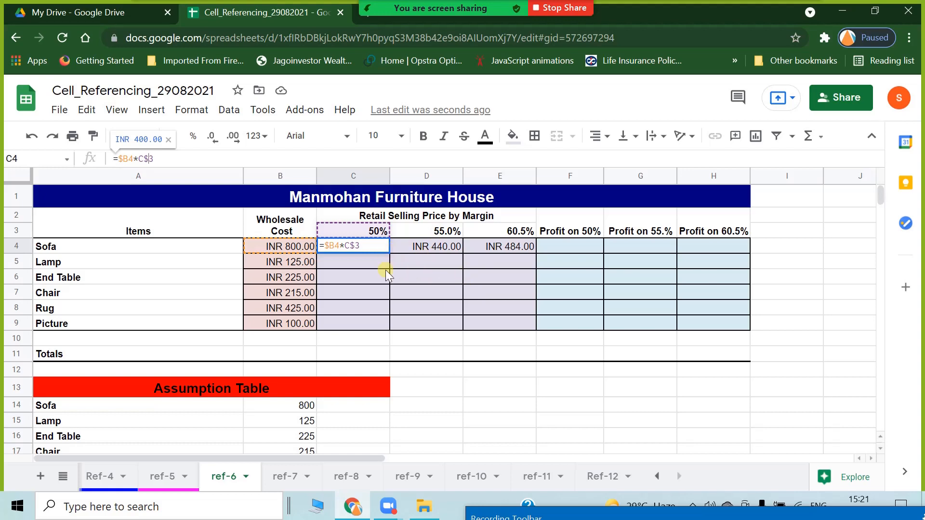
key(Return)
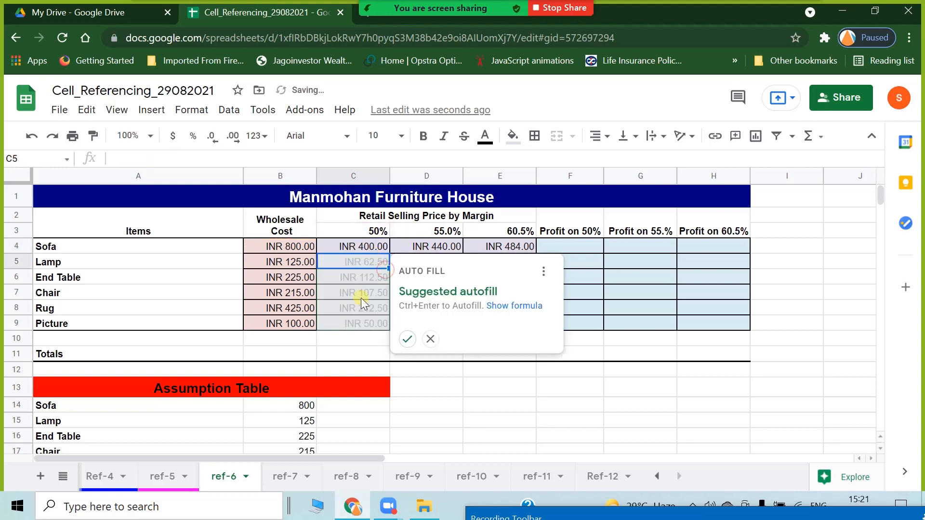
click(430, 342)
key(Up)
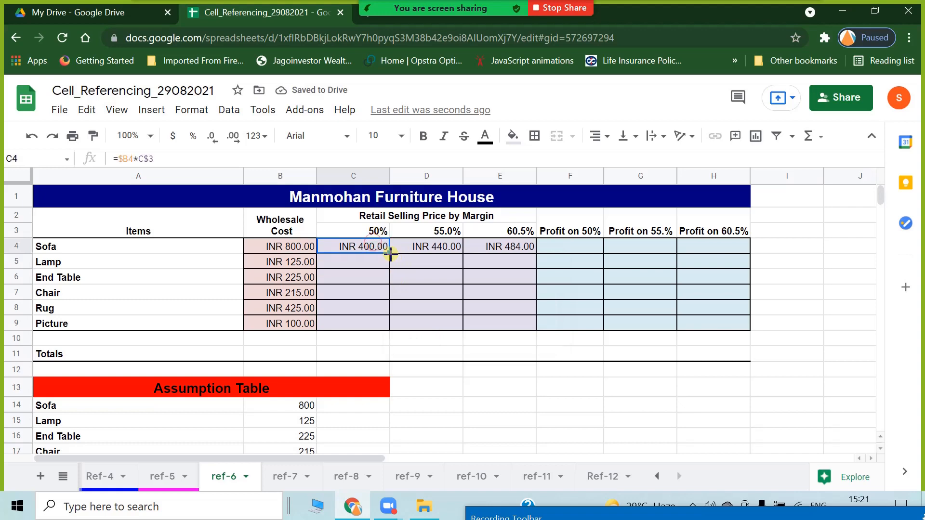
Step: Fill the updated C4 formula across into D4:E4 and compare the references in the three selling price cells
drag(390, 254, 530, 248)
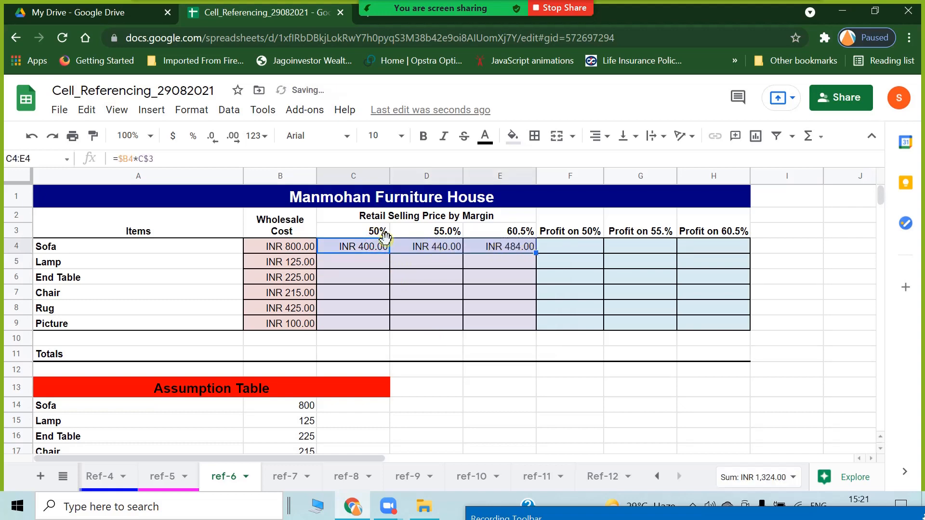
click(363, 248)
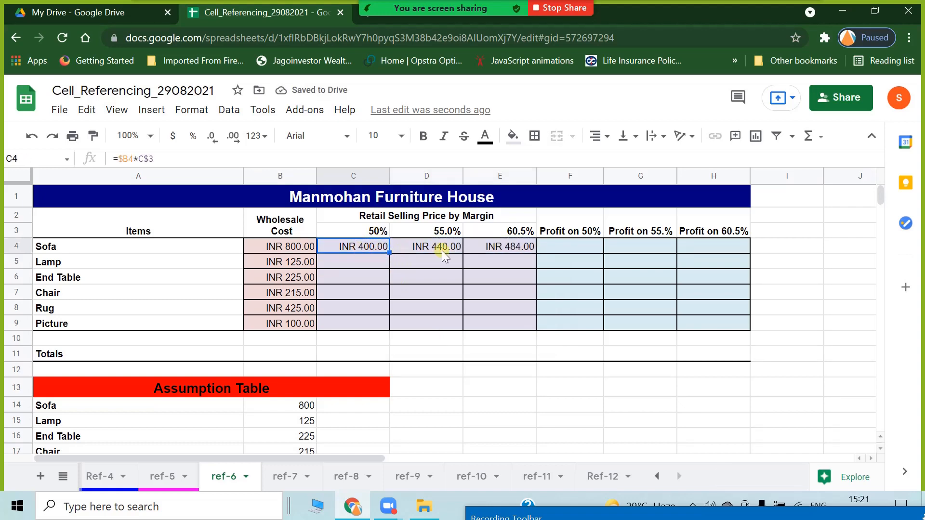
click(439, 247)
click(361, 243)
click(427, 245)
click(500, 248)
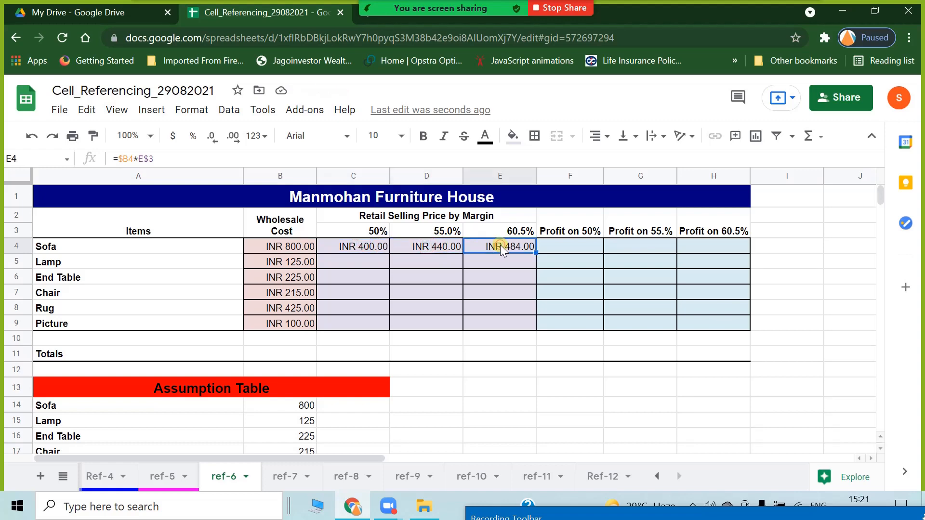
click(444, 249)
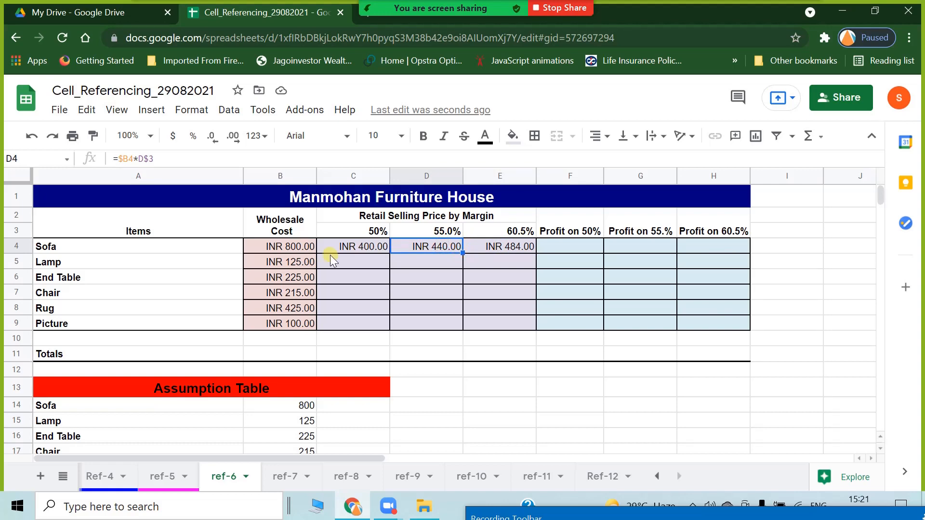
Step: Fill the C4:E4 selling price formulas down through row 9 and check the references in D6
drag(348, 247, 519, 326)
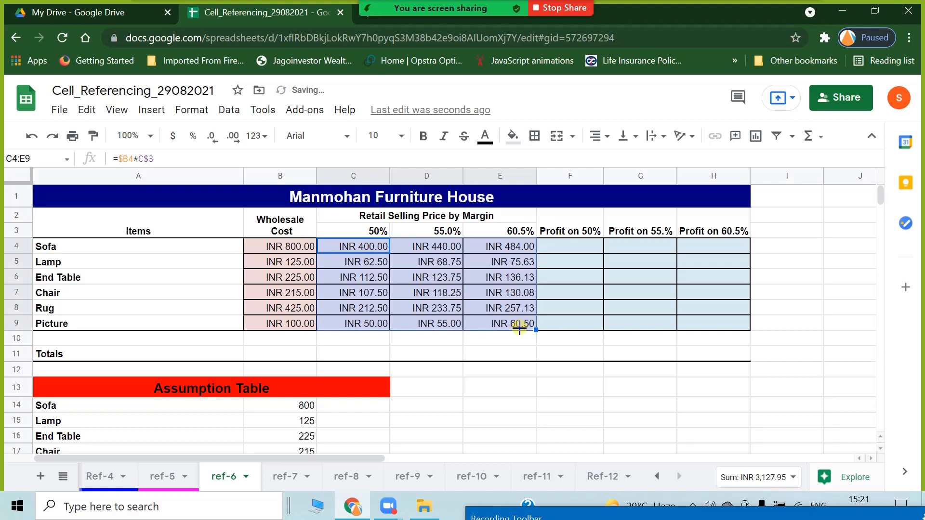
click(432, 275)
double_click(432, 273)
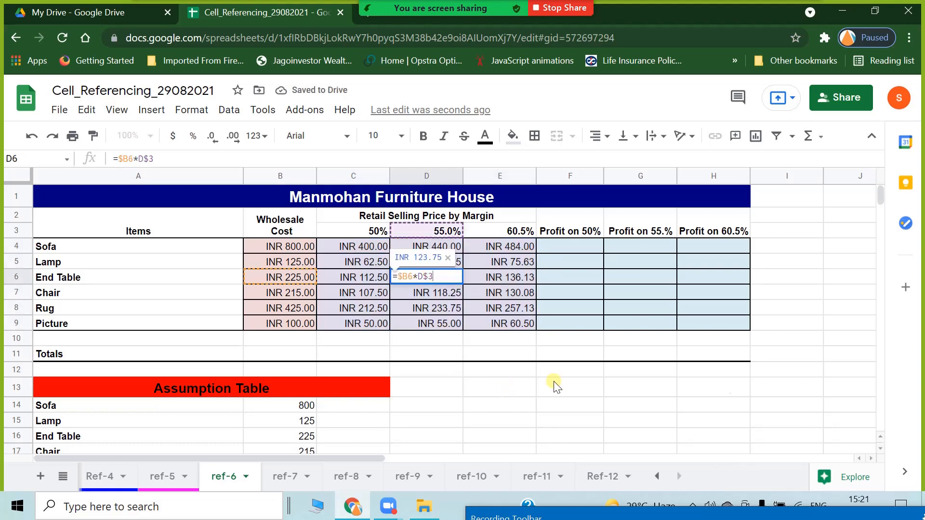
key(Escape)
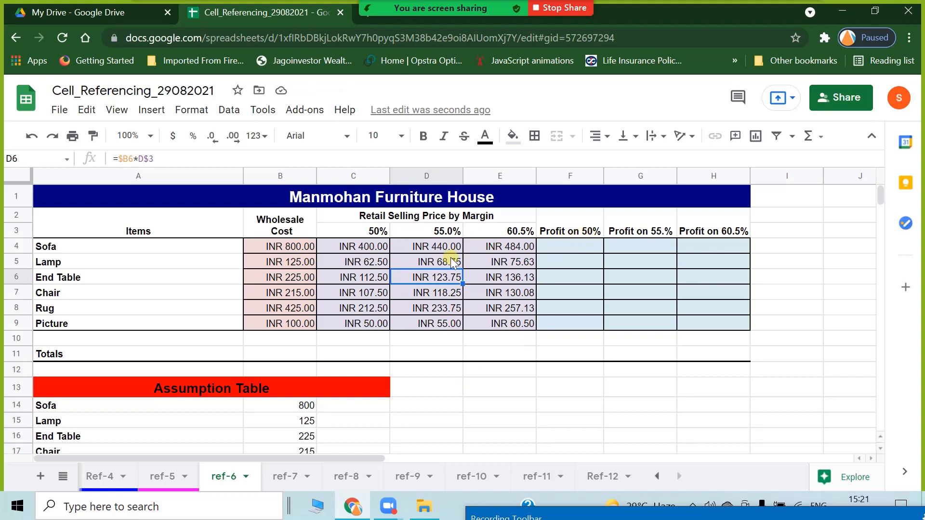
Step: Enter the formula =B4-C4 in F4 for the Sofa's profit at 50%, and review the wholesale cost cell it references
click(580, 245)
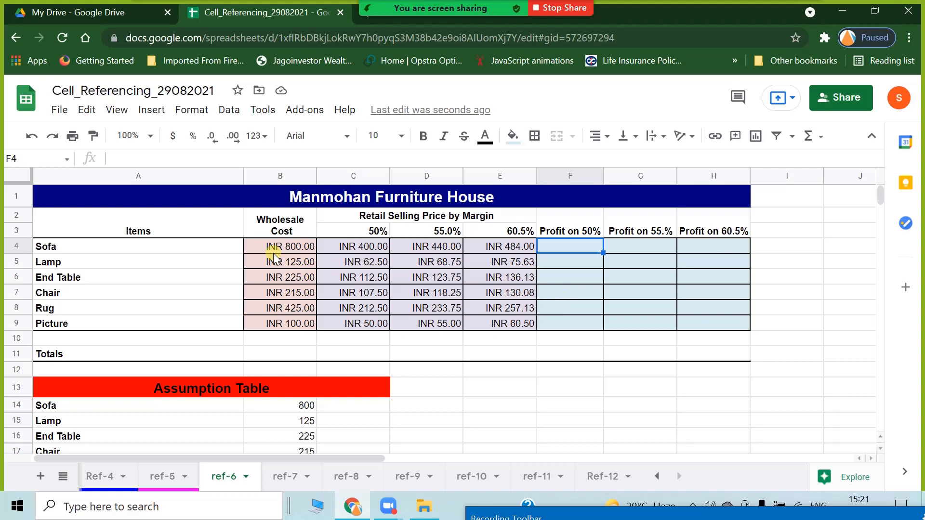
text(=)
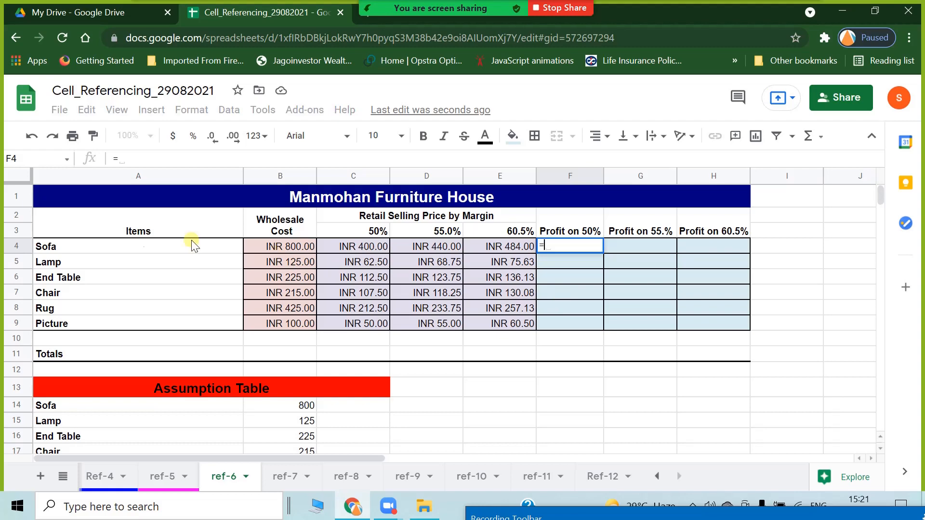
click(272, 247)
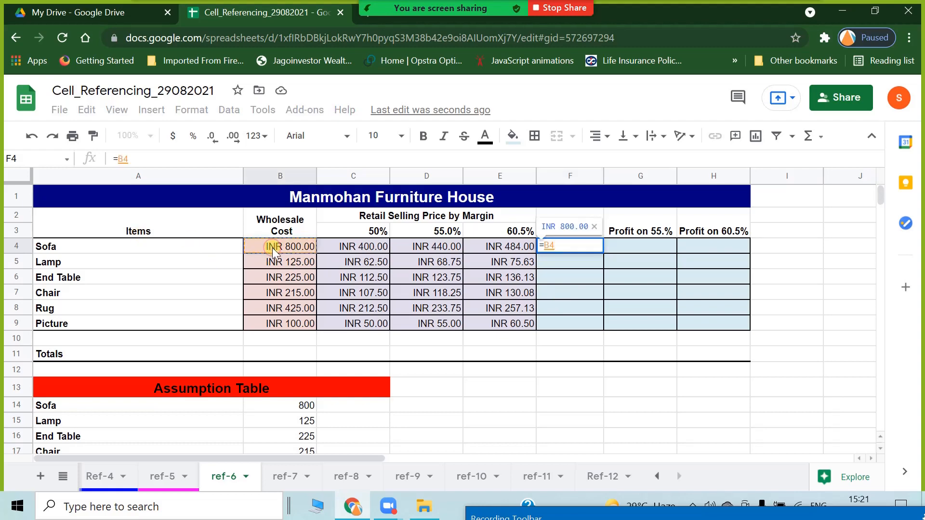
text(-)
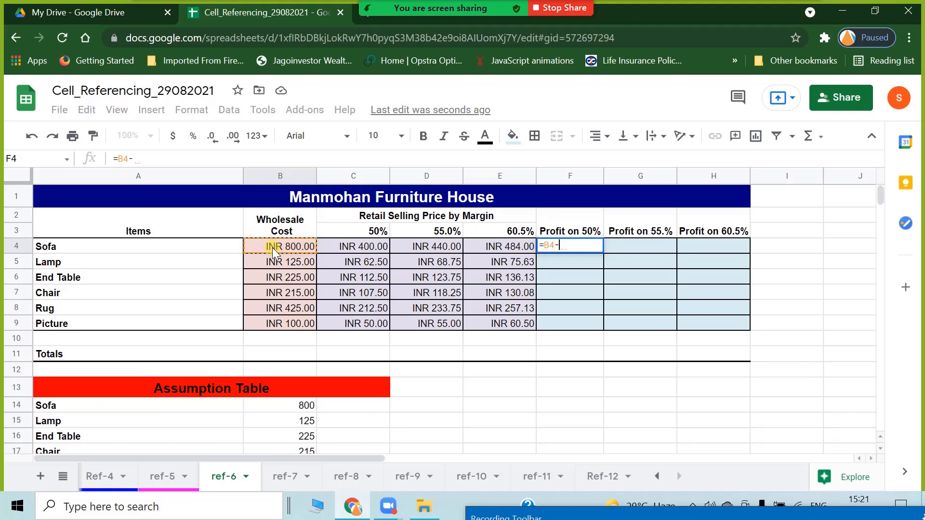
click(348, 248)
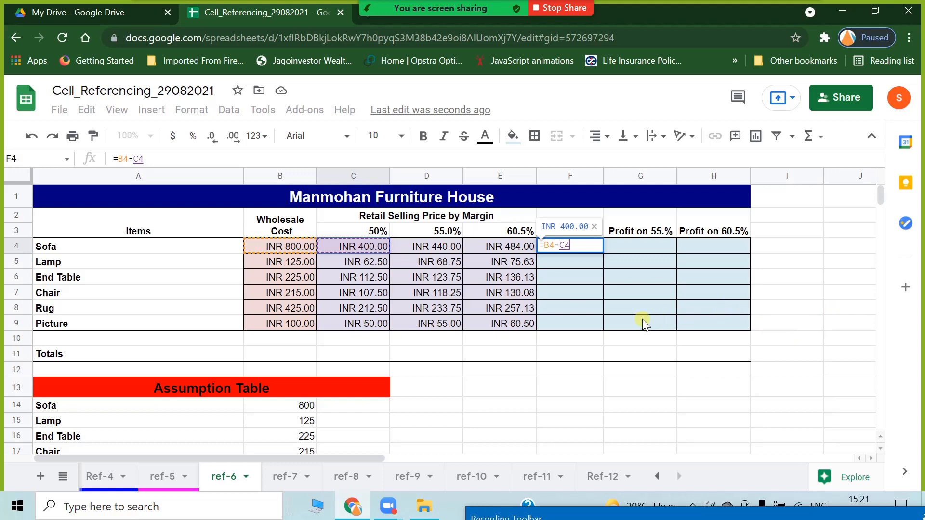
key(Return)
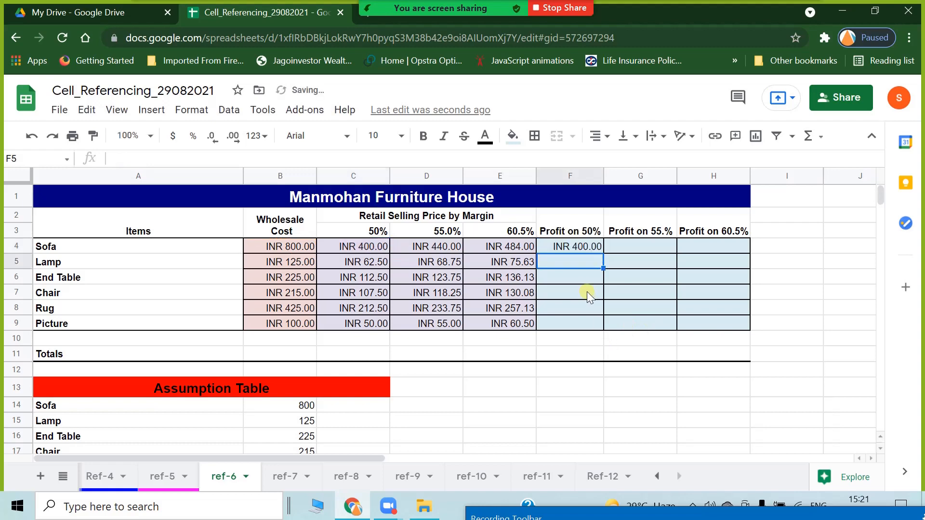
click(274, 246)
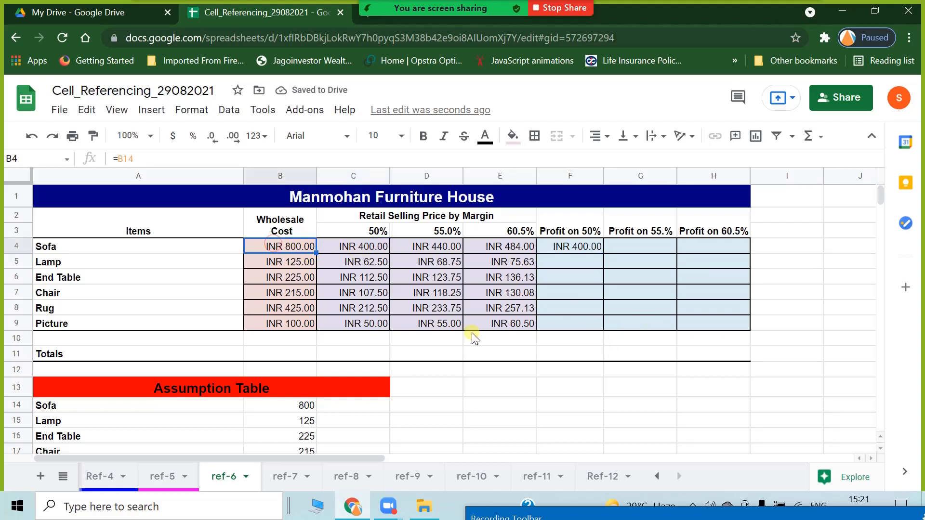
Step: Try the formula =B4-D4 in G4 for the Sofa's profit at 55%, and undo the entry
click(565, 248)
click(417, 232)
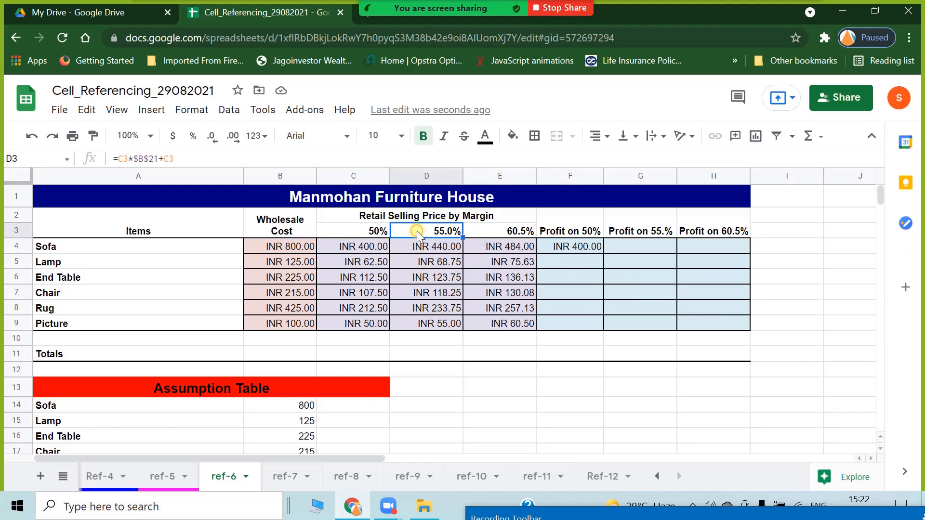
click(282, 247)
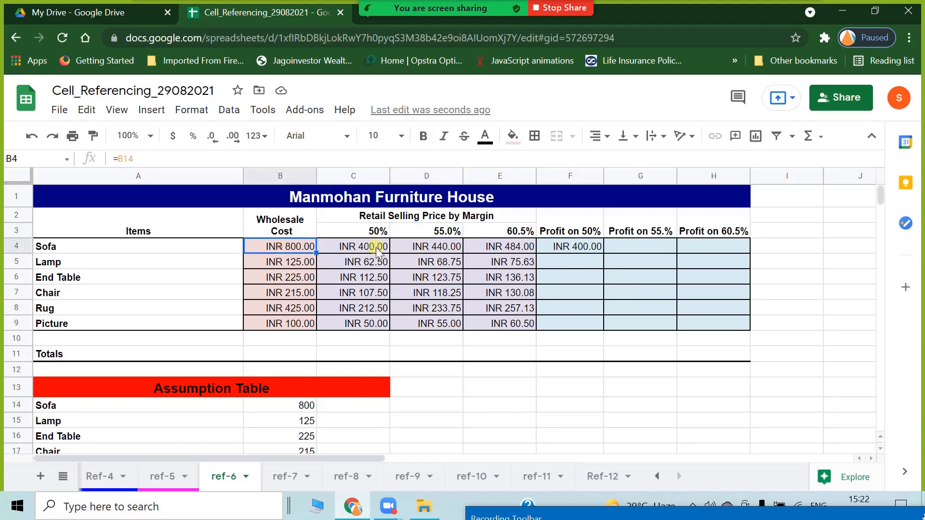
click(419, 247)
click(644, 244)
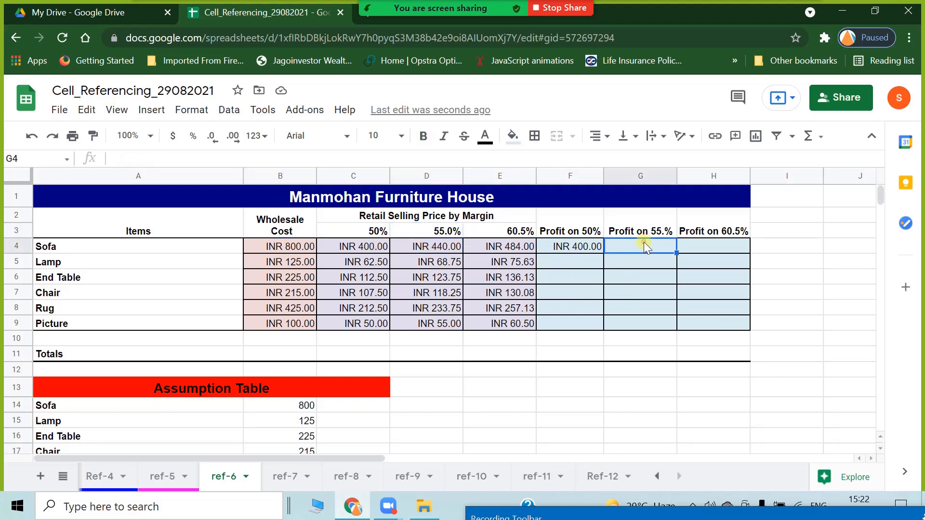
text(=)
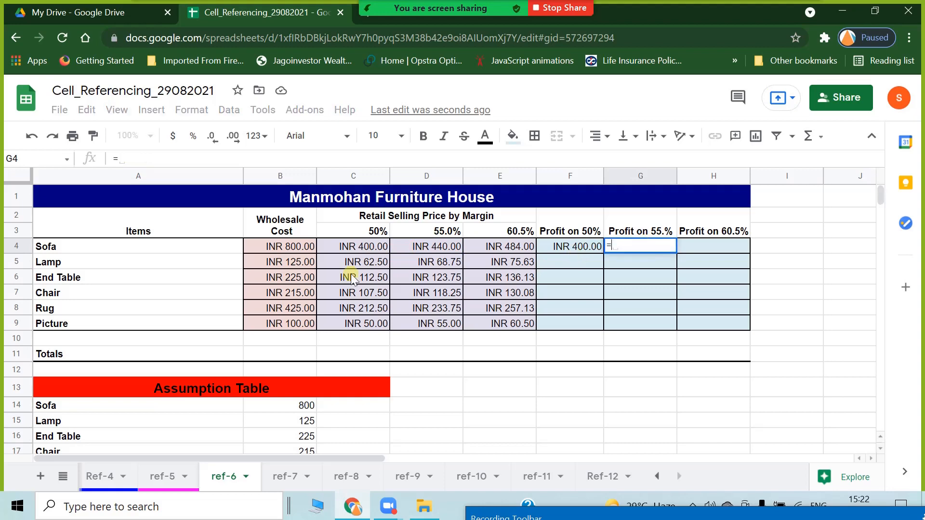
click(265, 248)
text(-)
click(429, 247)
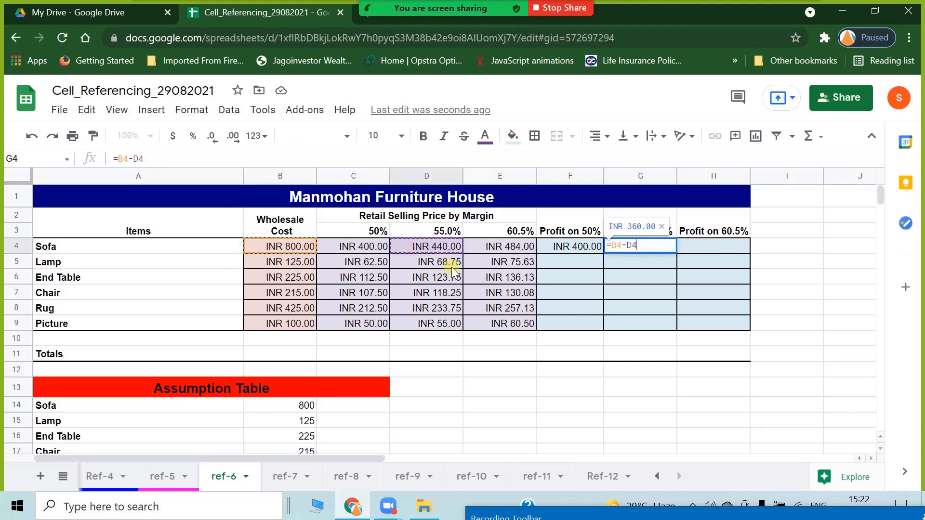
key(Return)
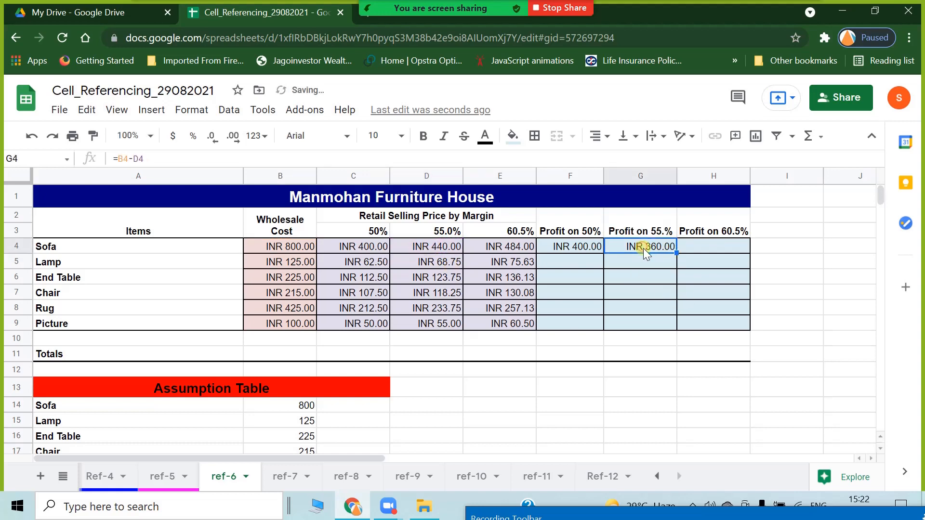
key(ctrl+z)
Step: Lock column B in the wholesale cost reference of F4 so the profit formula reads =$B4-C4
click(572, 248)
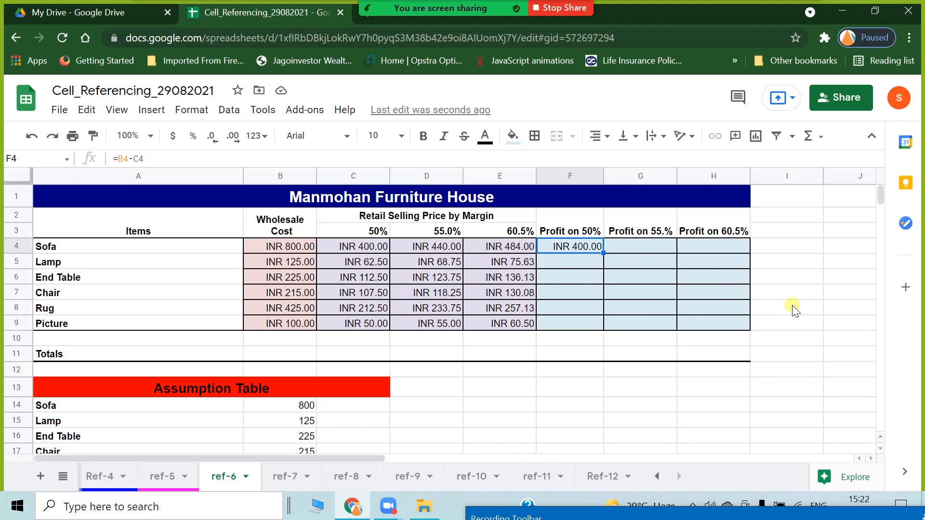
click(119, 158)
text($)
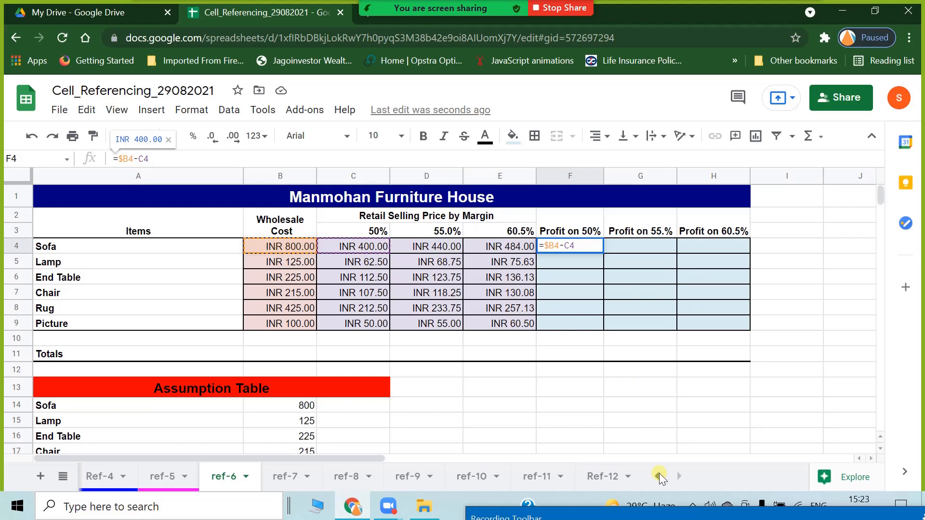
drag(650, 515, 649, 440)
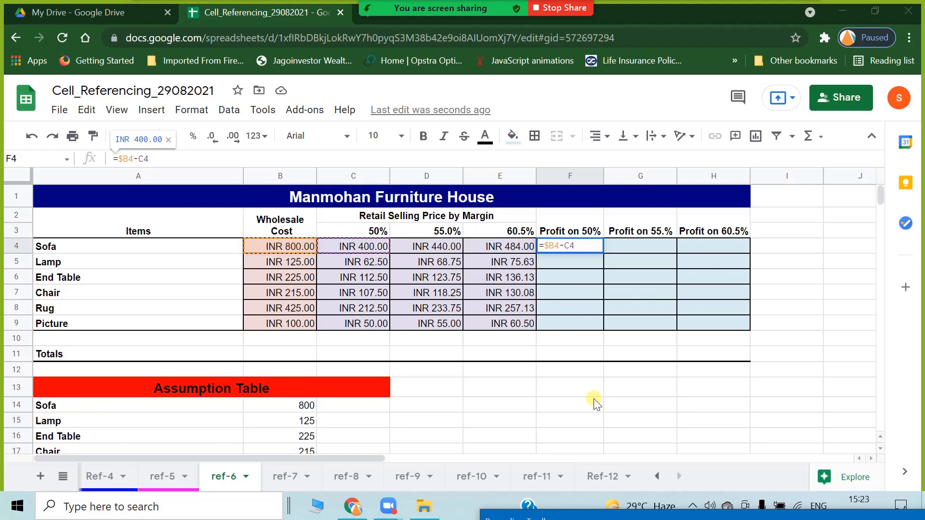
click(572, 292)
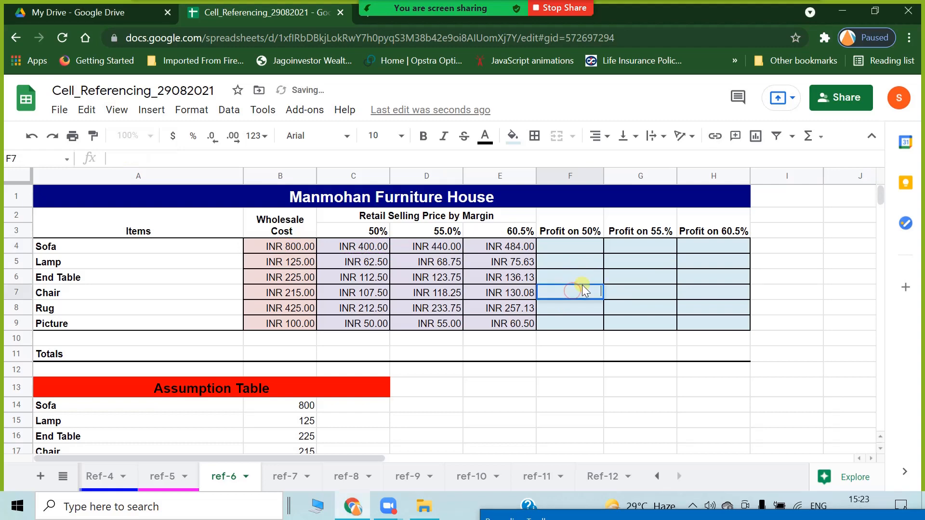
Step: Fill the F4 profit formula down and across through F4:H9, and check the references in G7
click(597, 249)
drag(599, 320, 748, 328)
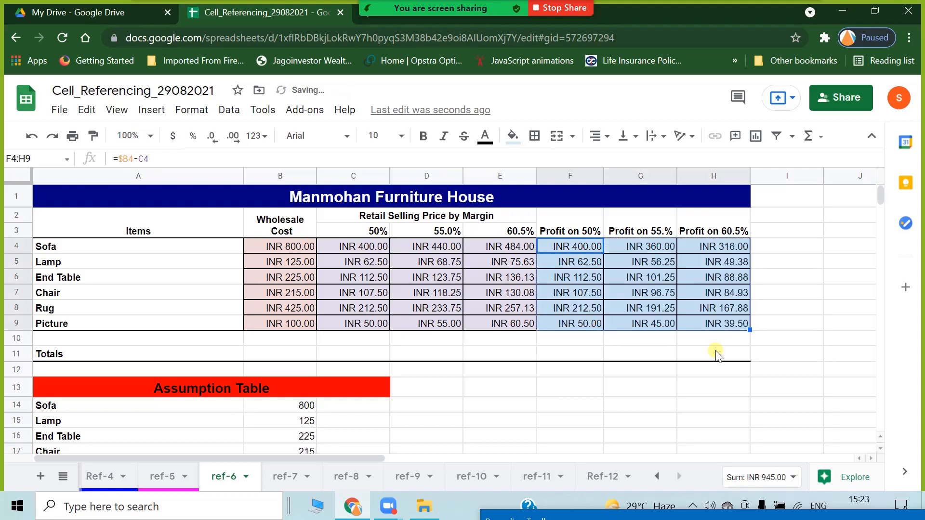
click(688, 382)
click(622, 292)
scroll(620, 286, down, 2)
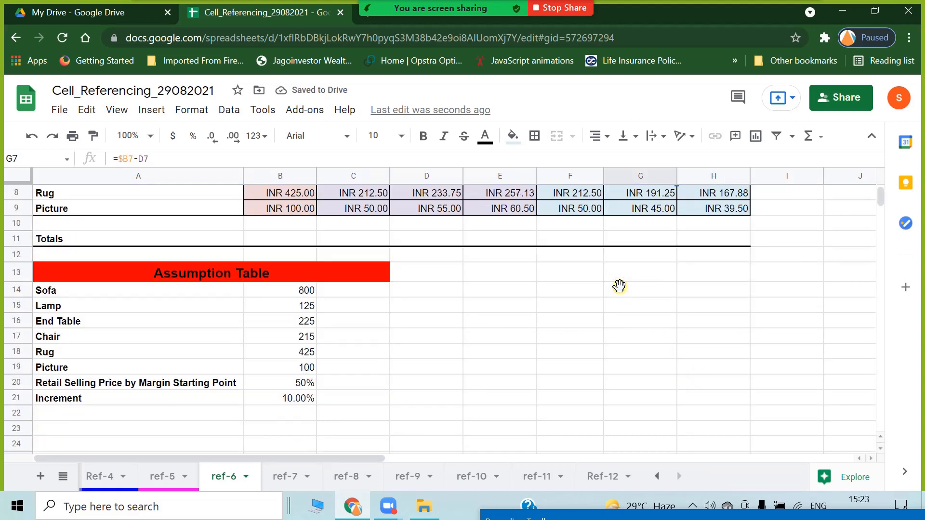
scroll(424, 380, up, 3)
Step: Change the ref-6 sheet tab's color to magenta
right_click(221, 476)
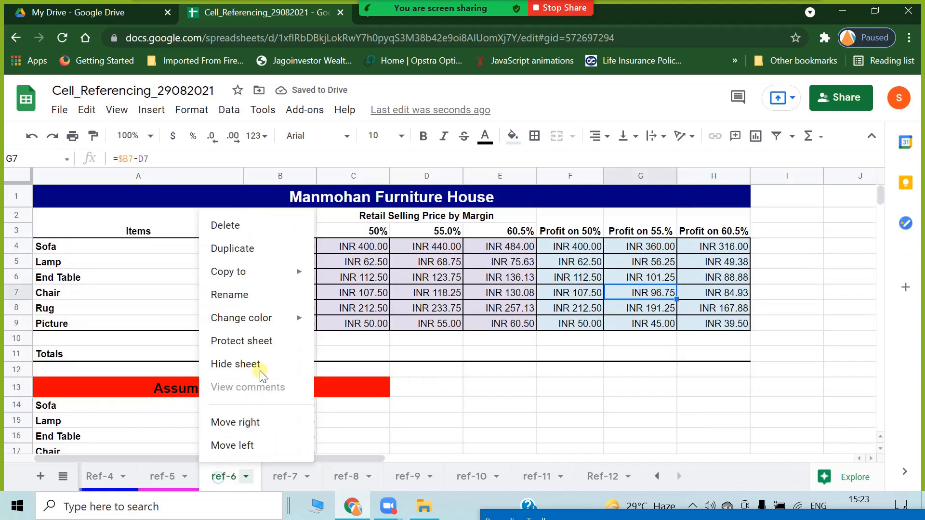
mouse_move(270, 318)
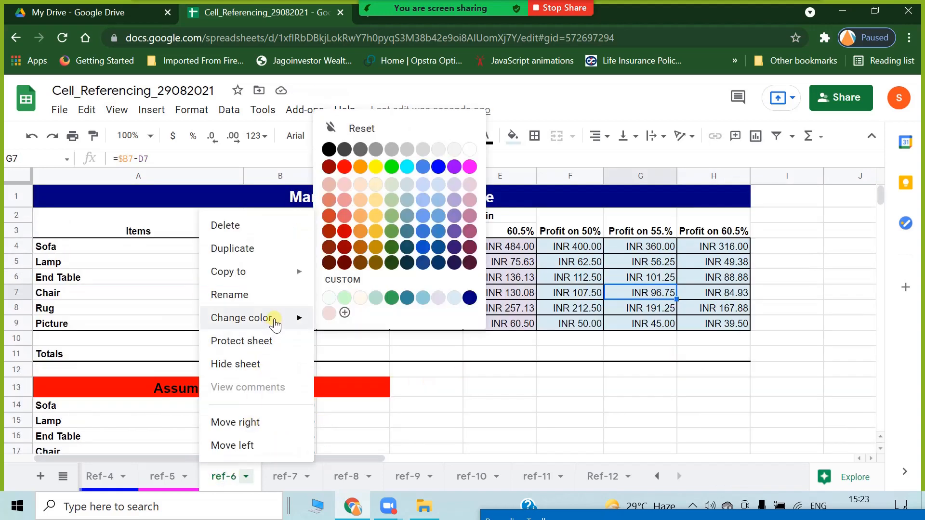
click(471, 167)
click(438, 412)
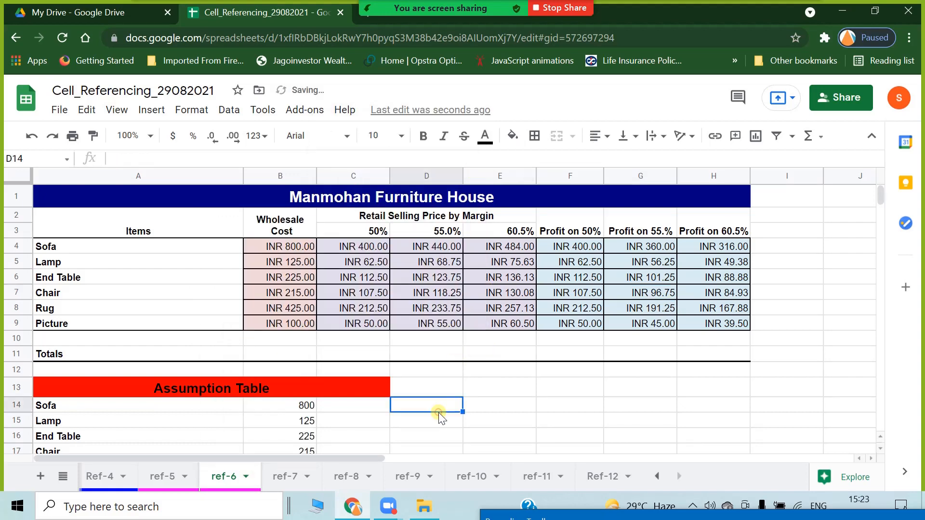
Step: Check the cell references in the End Table's three profit formulas, H6, F6 and G6
click(687, 281)
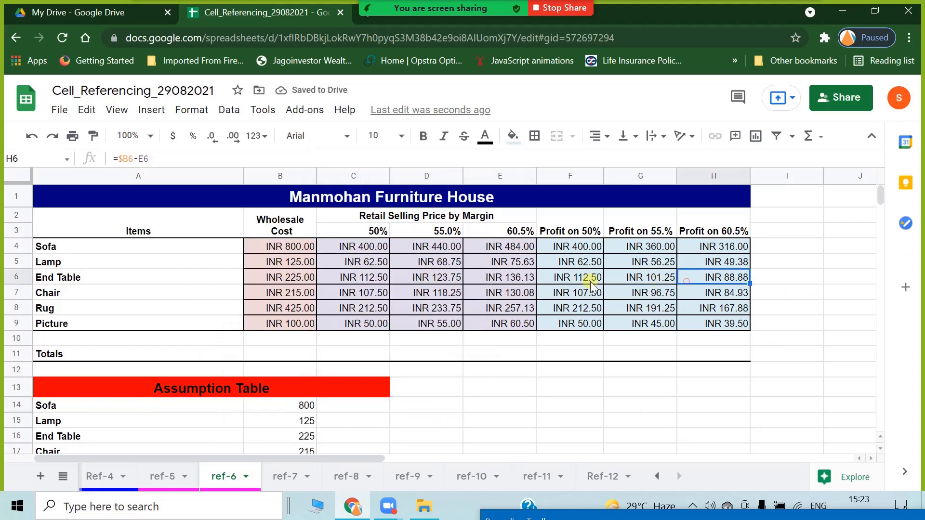
click(588, 283)
double_click(653, 279)
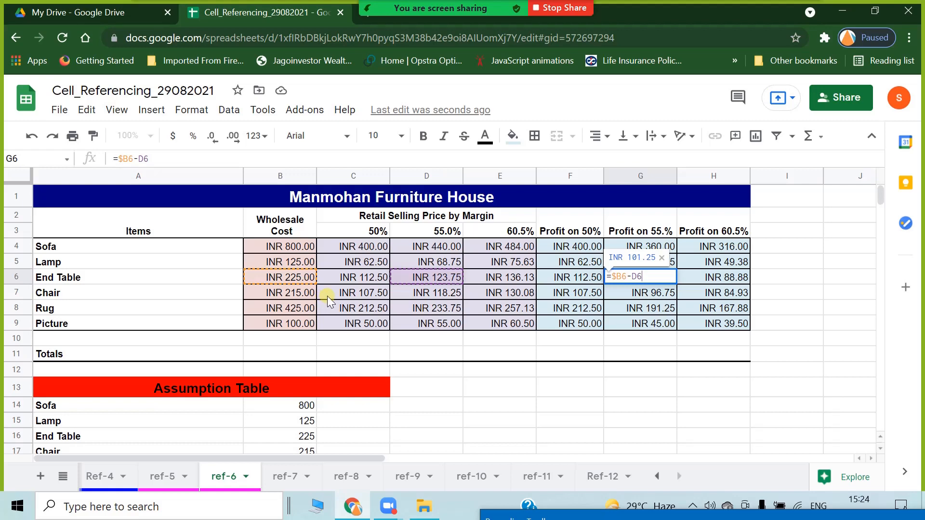
key(Escape)
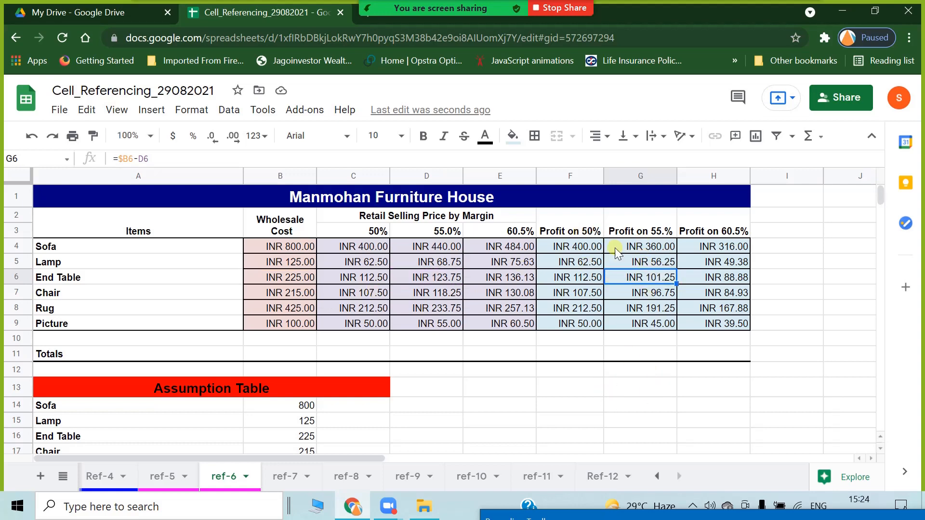
Step: Open the ref-7 sheet and review the first rows of its Sales and Running sales columns
click(289, 477)
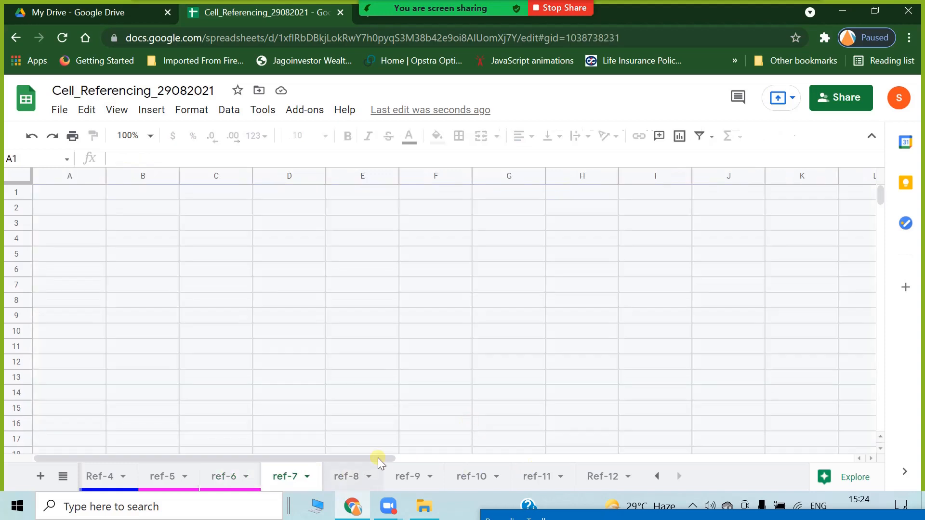
scroll(324, 320, down, 4)
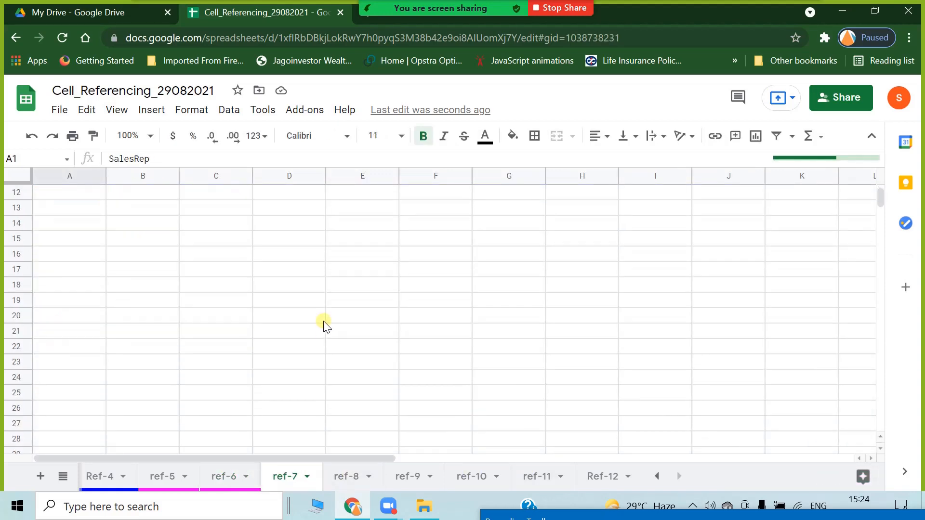
scroll(325, 320, up, 4)
click(215, 212)
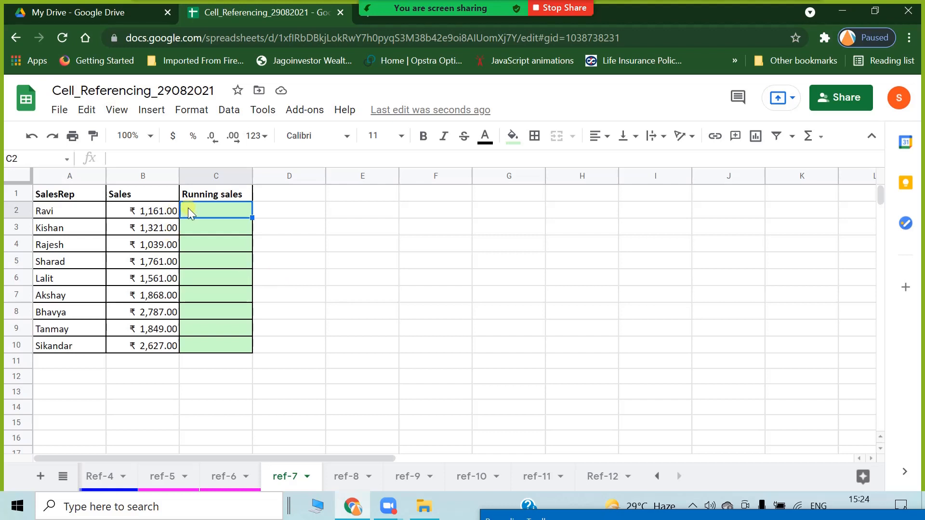
click(157, 212)
click(210, 223)
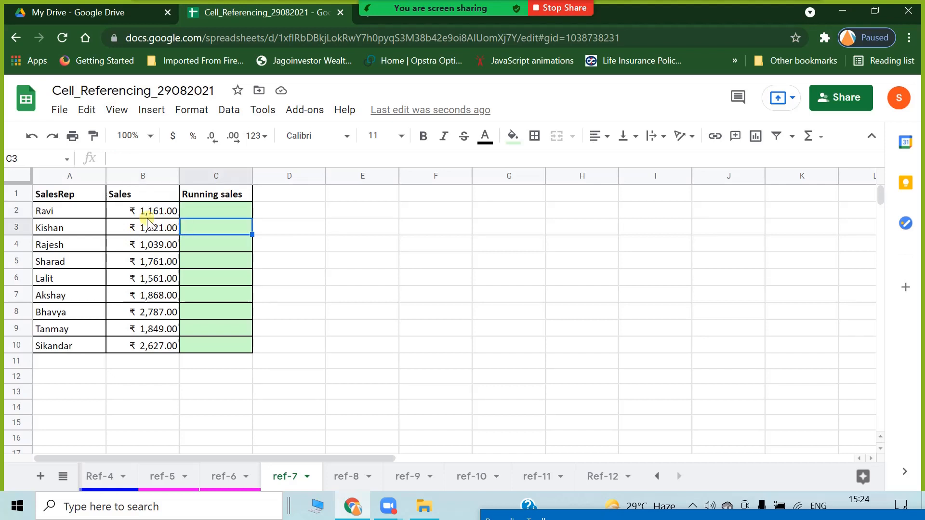
click(146, 214)
click(144, 228)
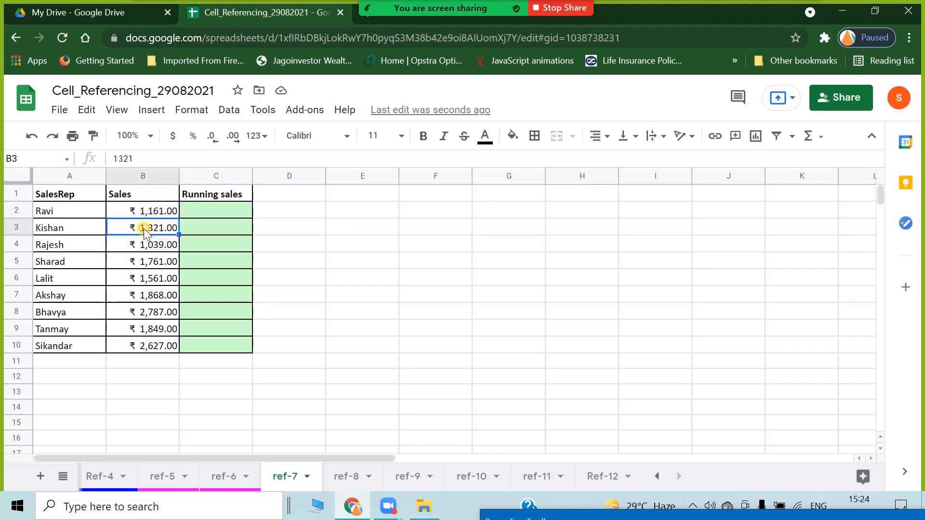
click(215, 230)
click(211, 246)
Step: Enter the formula =B2 in C2 as the starting value of the Running sales column
click(216, 212)
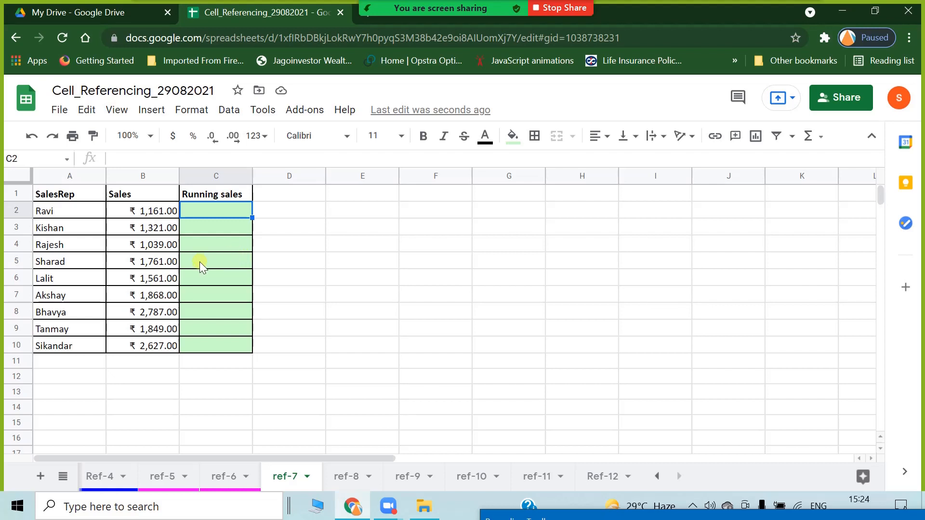
text(=)
click(158, 212)
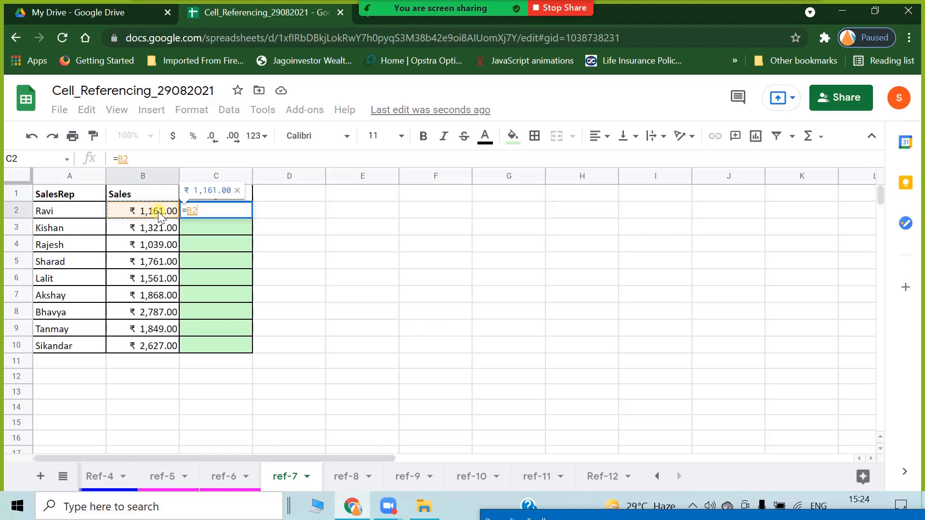
key(Return)
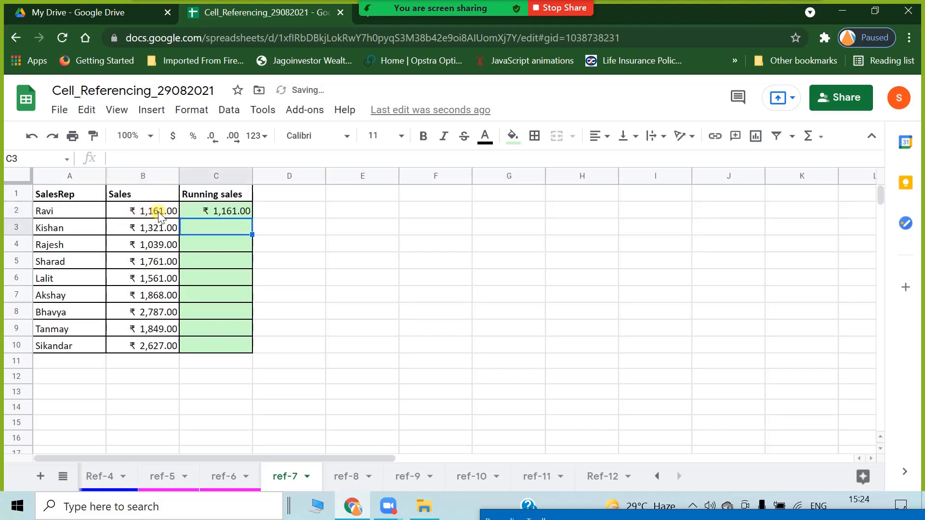
Step: Enter the formula =C2+B3 in C3 to add the second row's sales to the running total
text(=)
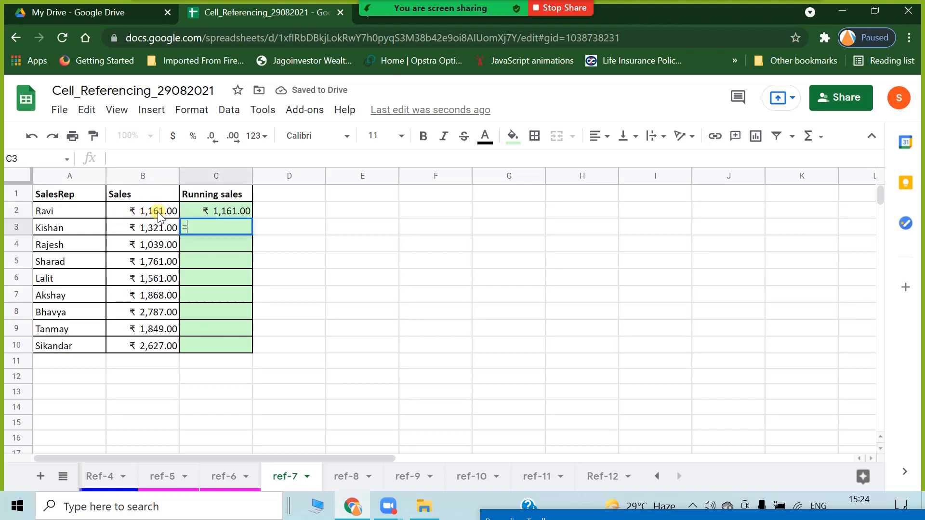
click(216, 210)
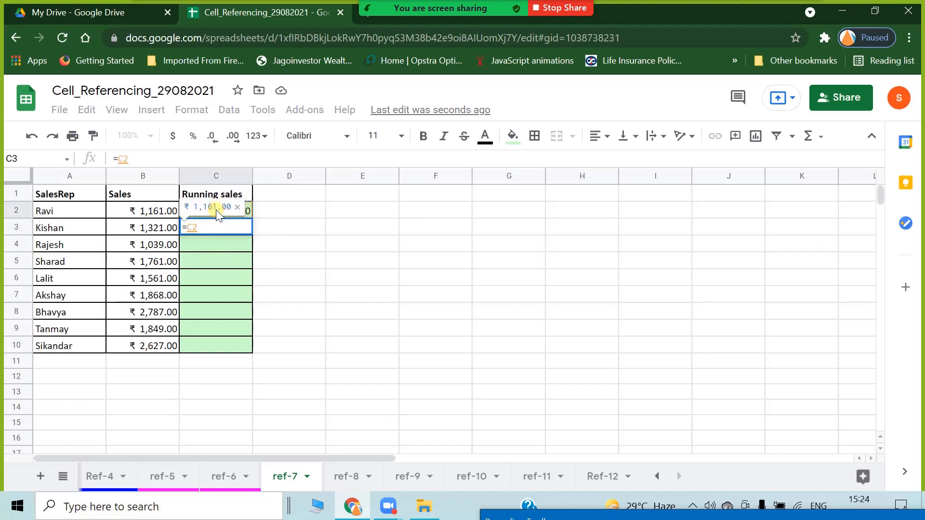
text(+)
click(161, 235)
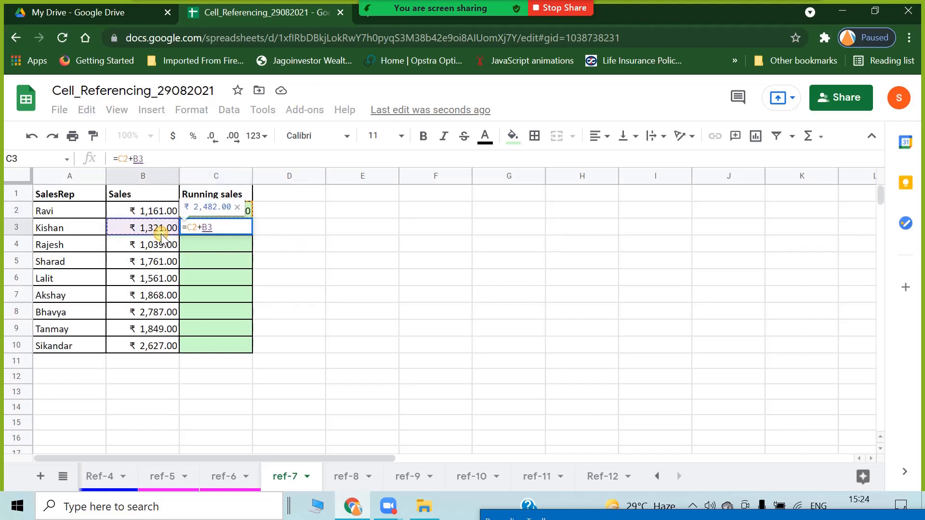
key(Return)
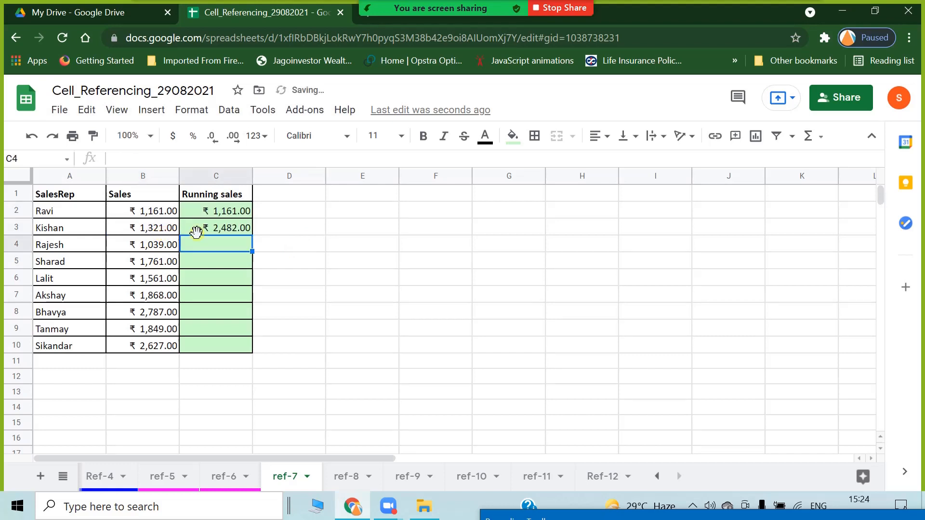
Step: Fill the C3 running sales formula down through C10, and compare the last total with the sum of B2:B10
click(223, 230)
drag(251, 234, 251, 349)
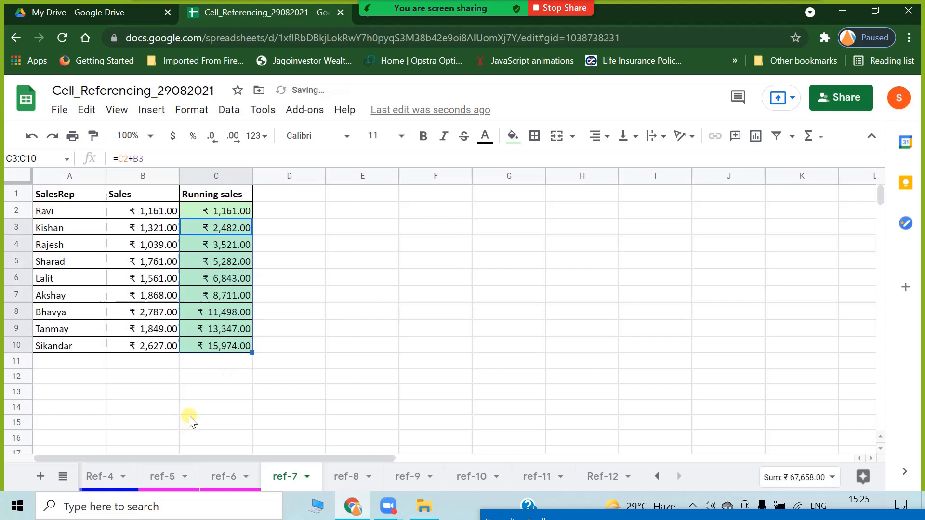
click(188, 409)
click(220, 349)
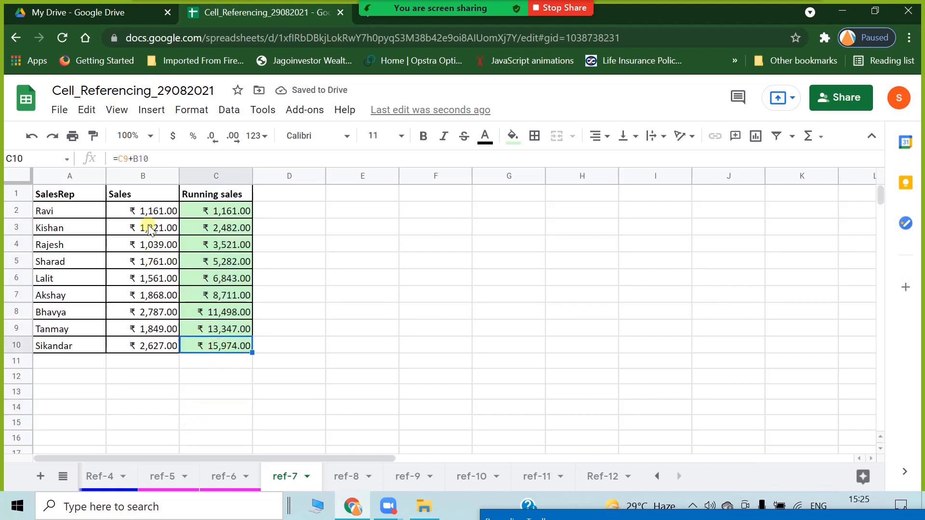
drag(146, 210, 147, 349)
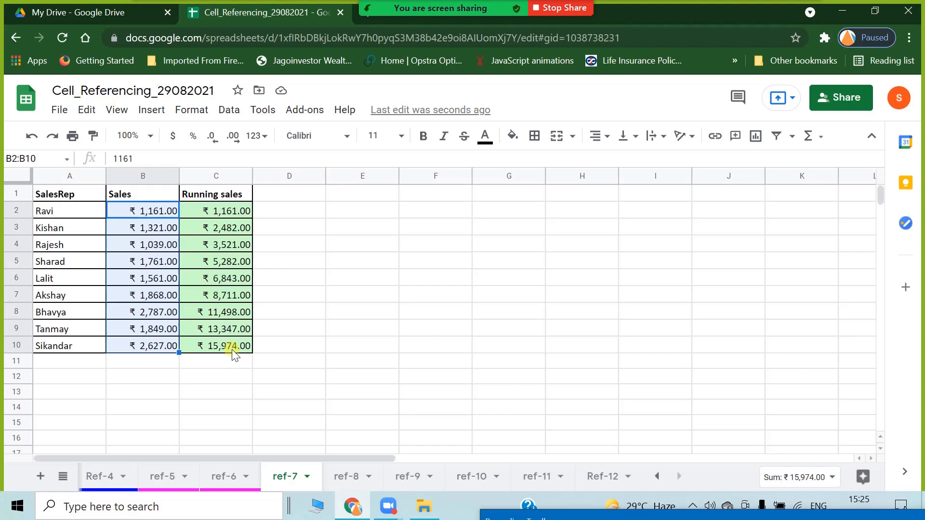
click(319, 304)
click(304, 212)
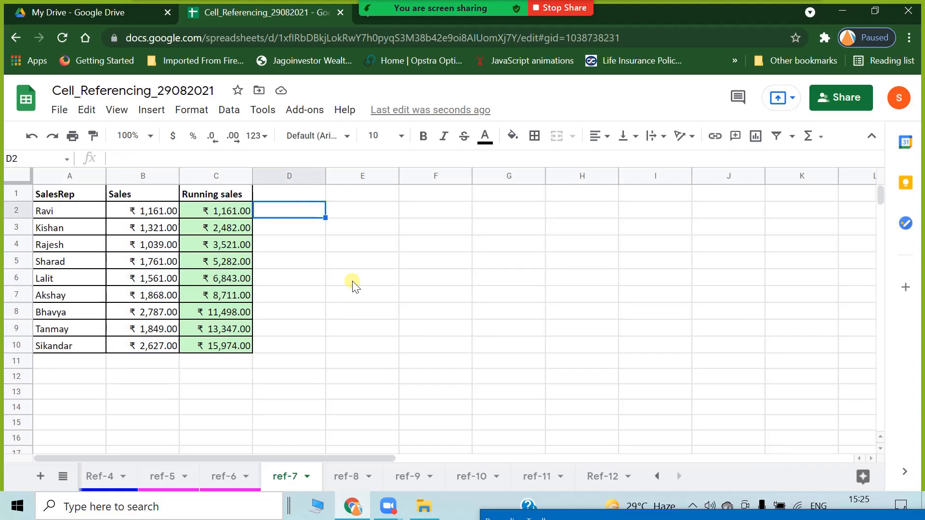
text(=su)
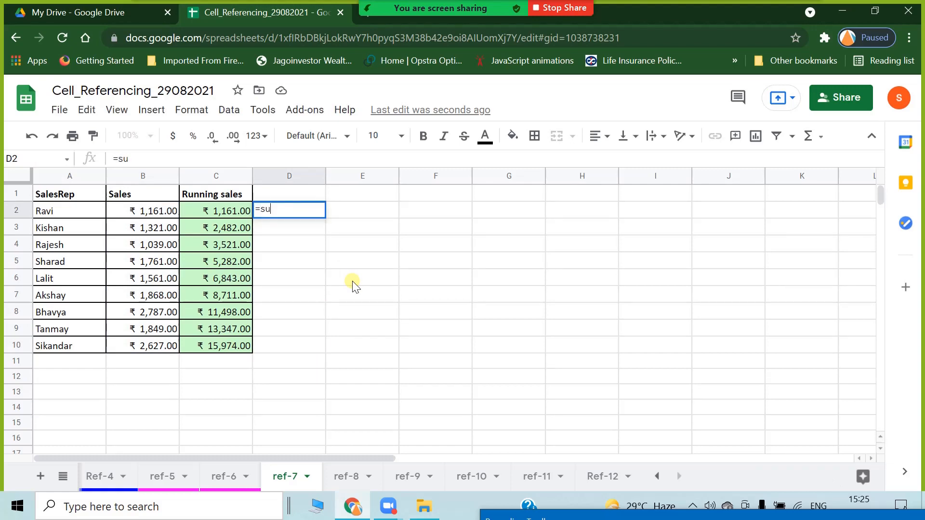
key(Escape)
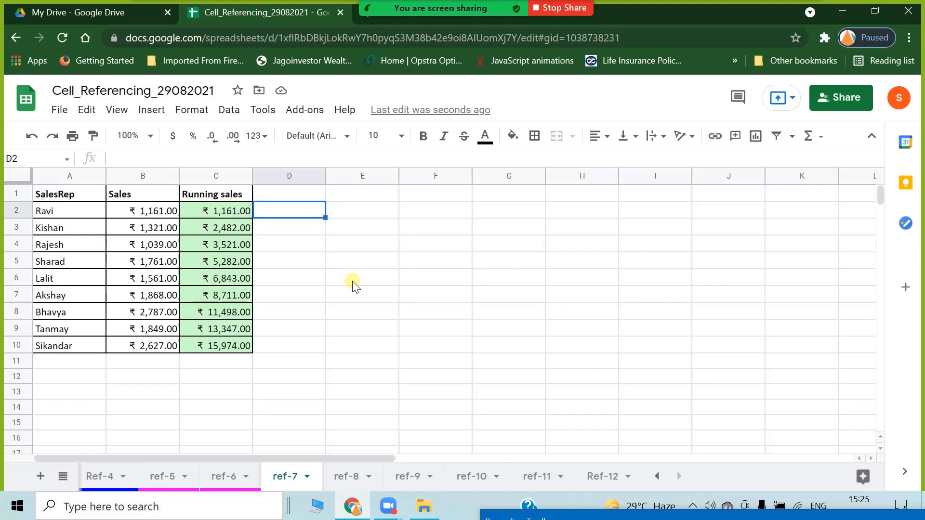
drag(616, 346, 631, 345)
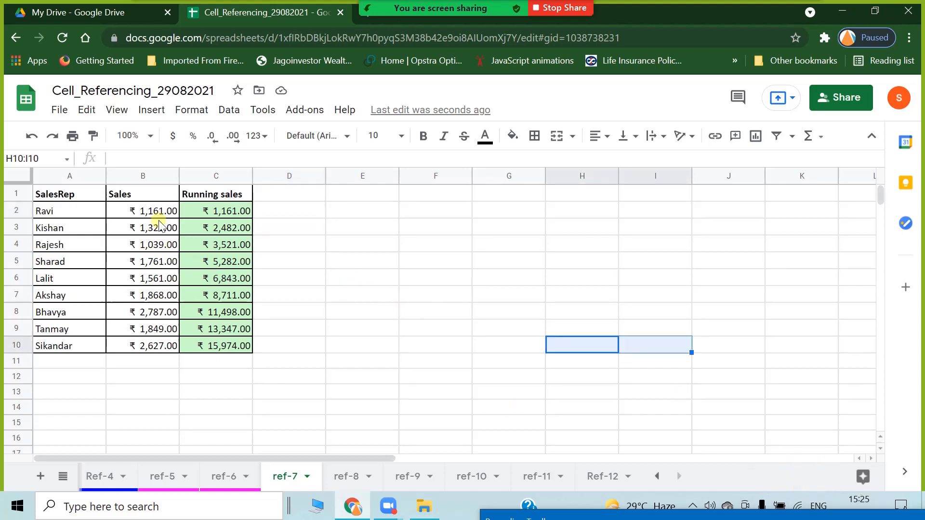
Step: Look through the average, minimum and number count of the sales in B2:B10, and return the selection summary to Sum
drag(145, 211, 136, 346)
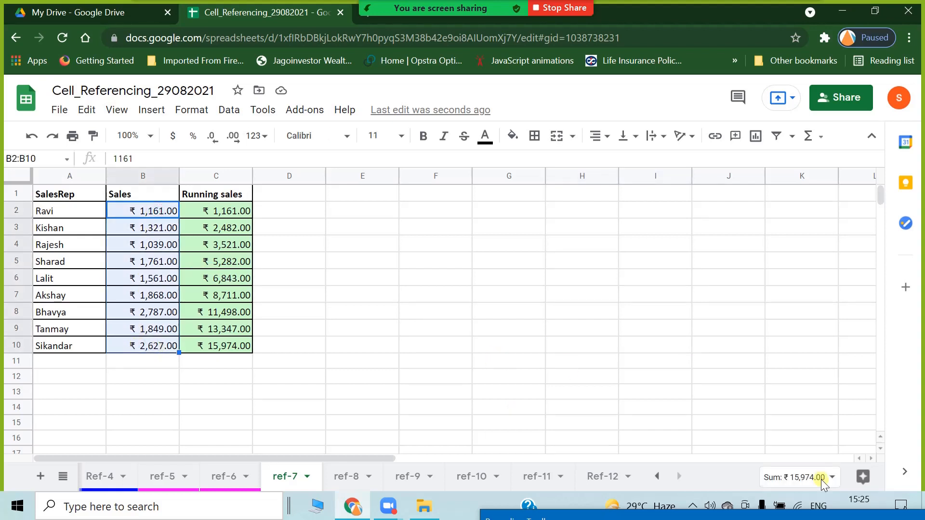
click(837, 479)
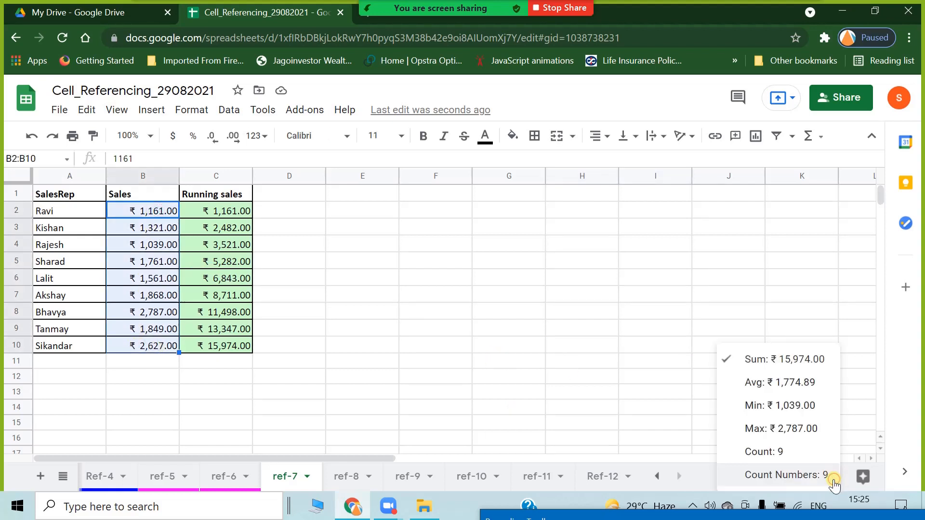
click(779, 381)
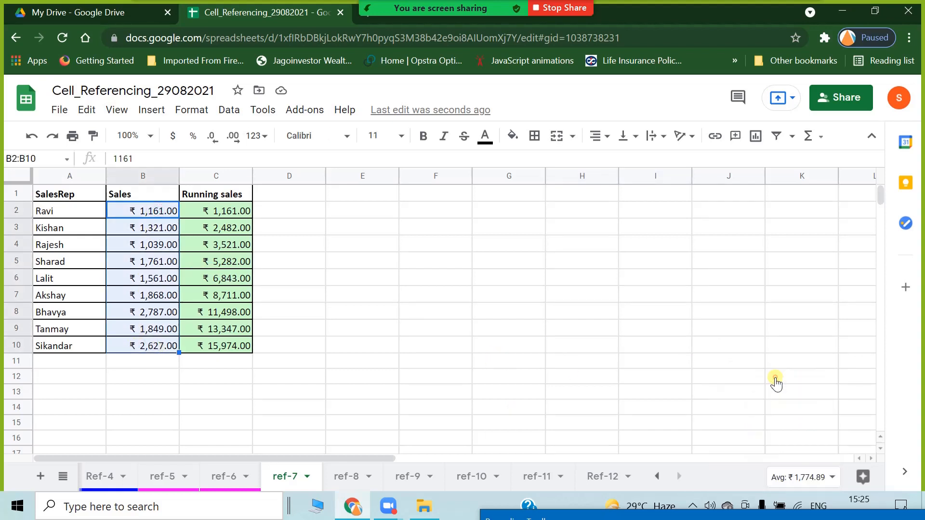
click(838, 482)
click(794, 407)
click(837, 482)
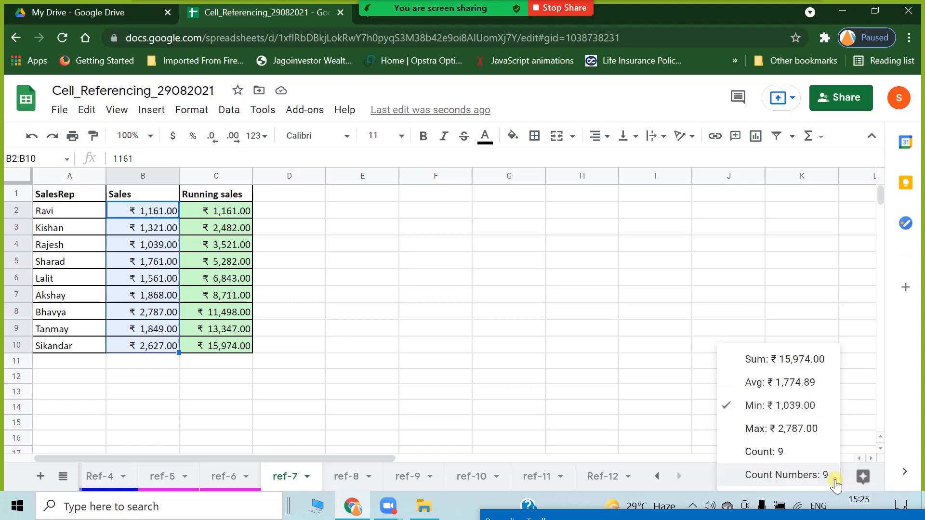
click(782, 455)
click(831, 480)
click(831, 480)
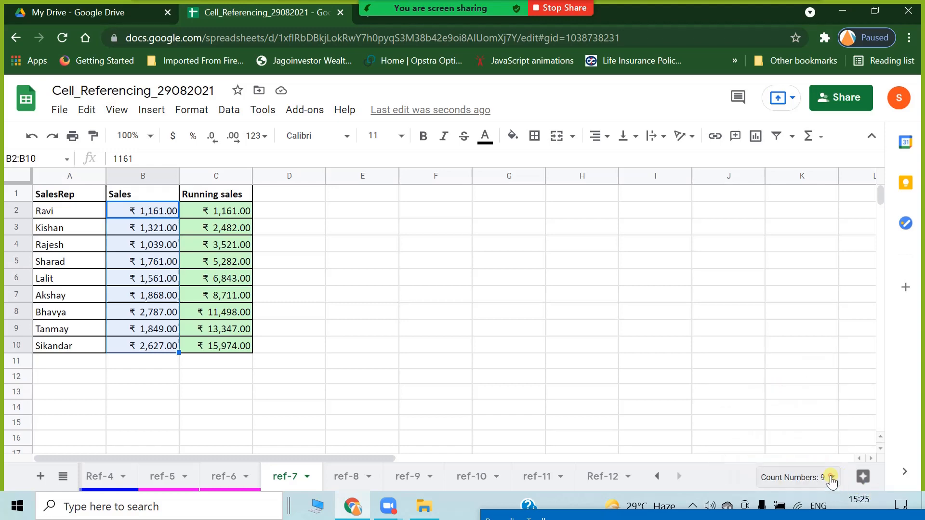
click(831, 480)
click(789, 362)
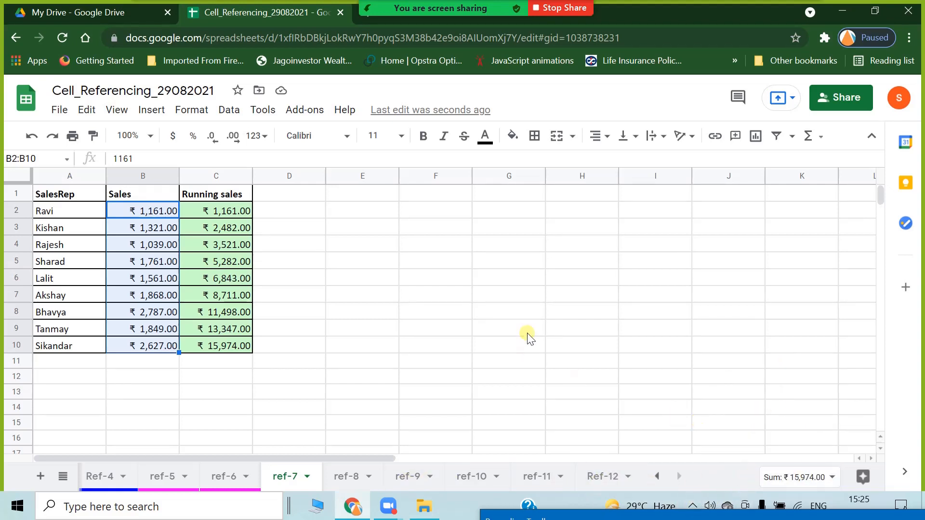
Step: Enter the formula =sum(B2) in D2 as the first value of an alternative running total beside Running sales
click(446, 332)
click(462, 346)
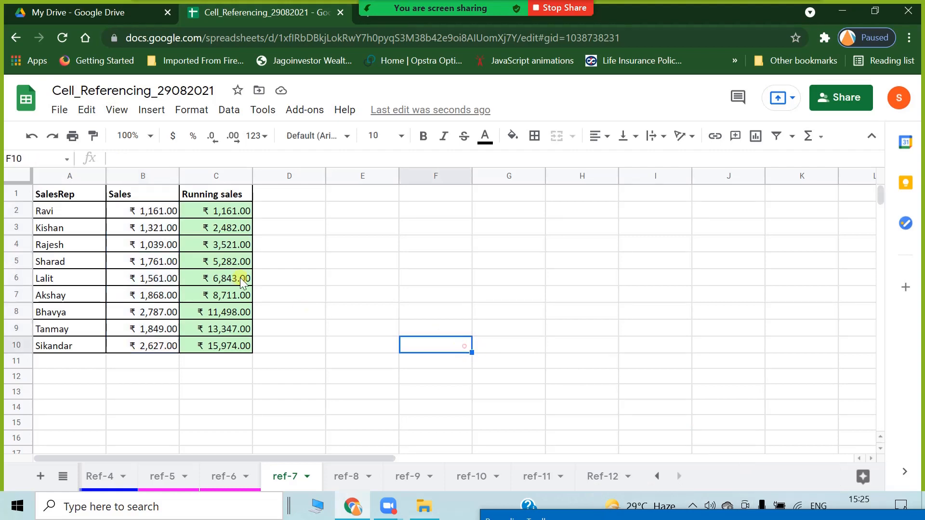
click(220, 213)
click(292, 206)
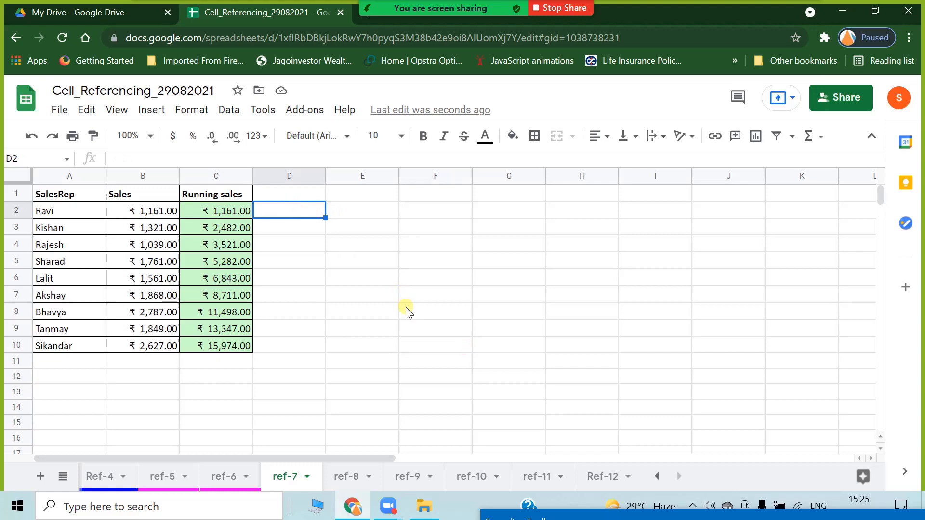
text(=)
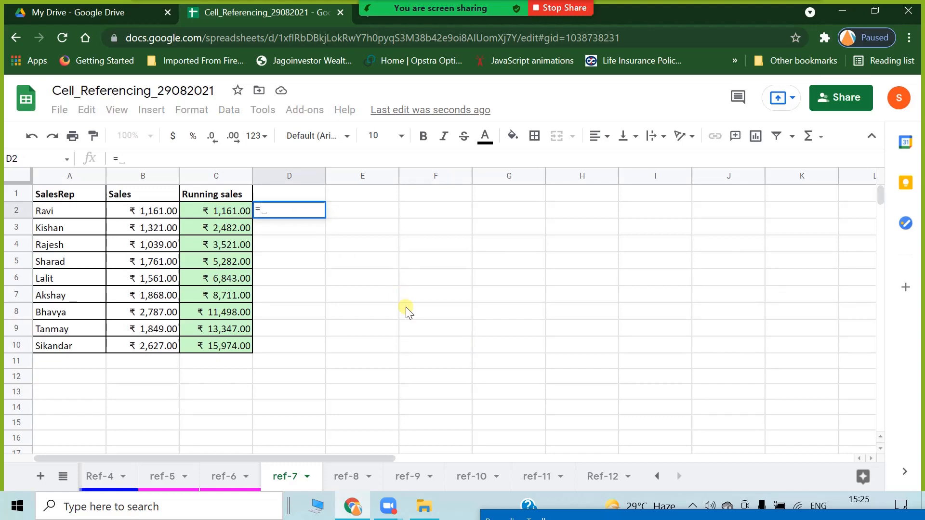
text(su)
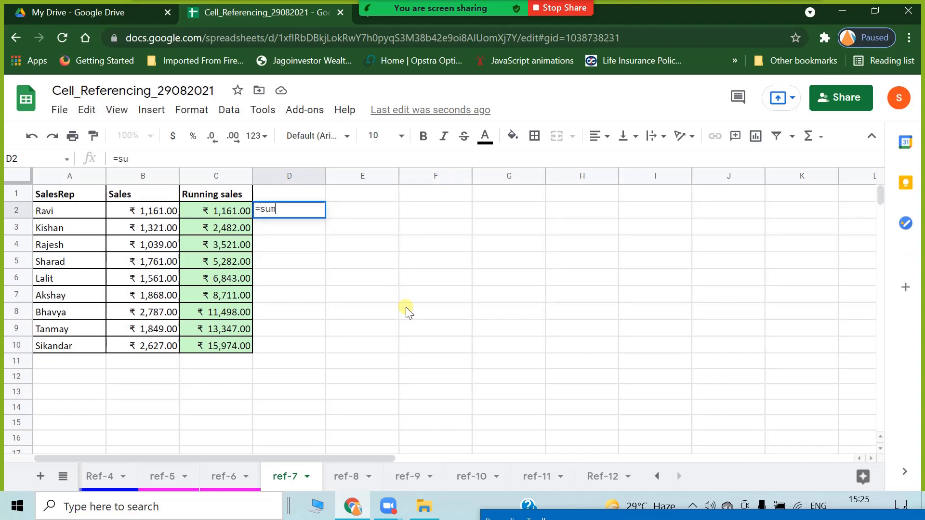
text(m()
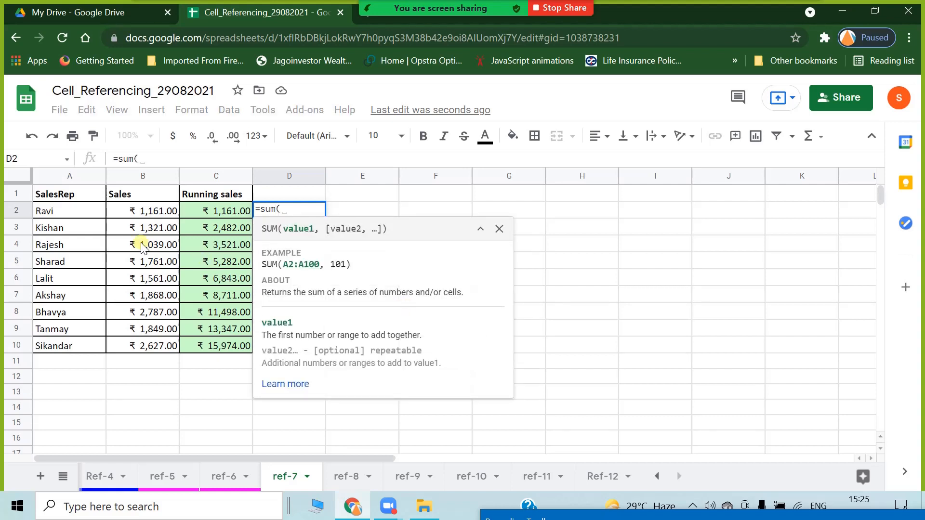
click(143, 215)
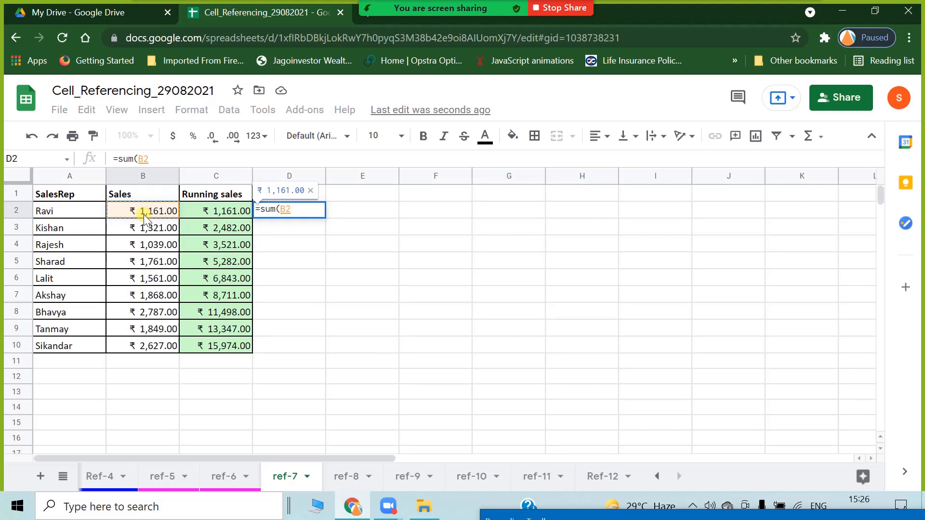
key(Return)
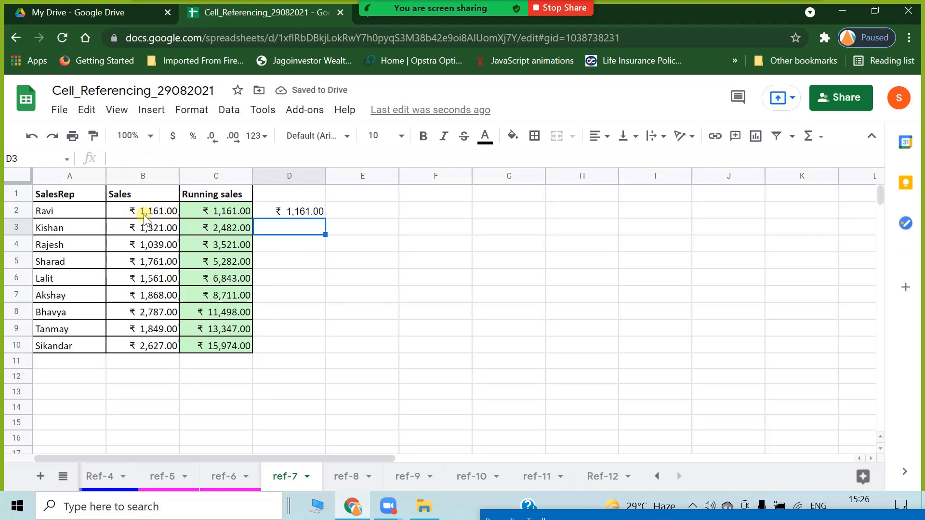
Step: Enter the formula =sum(B$2:B3) in D3, with the row of the range's starting cell locked
text(=)
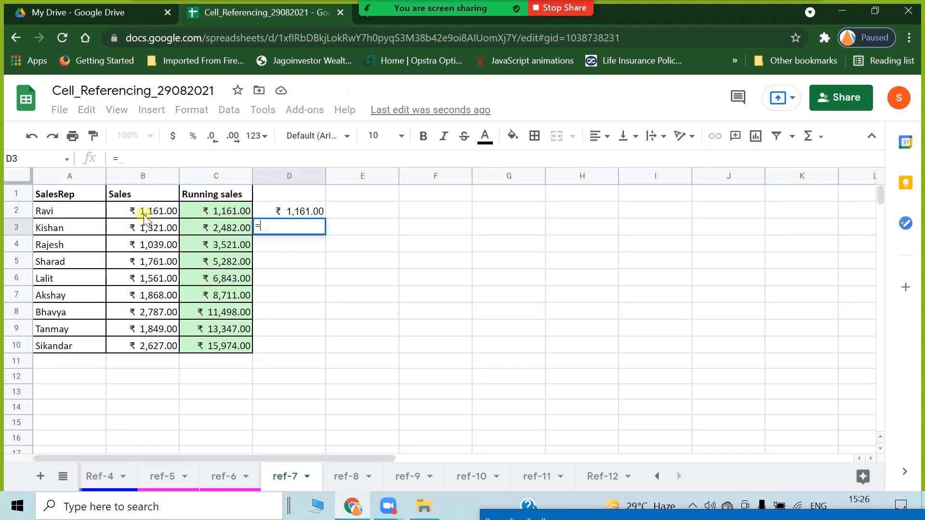
text(sum()
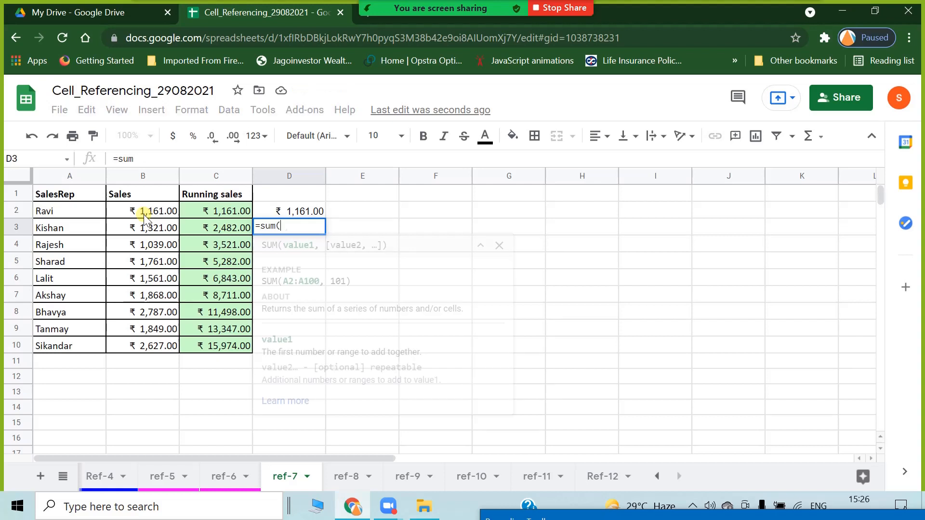
drag(143, 213, 145, 228)
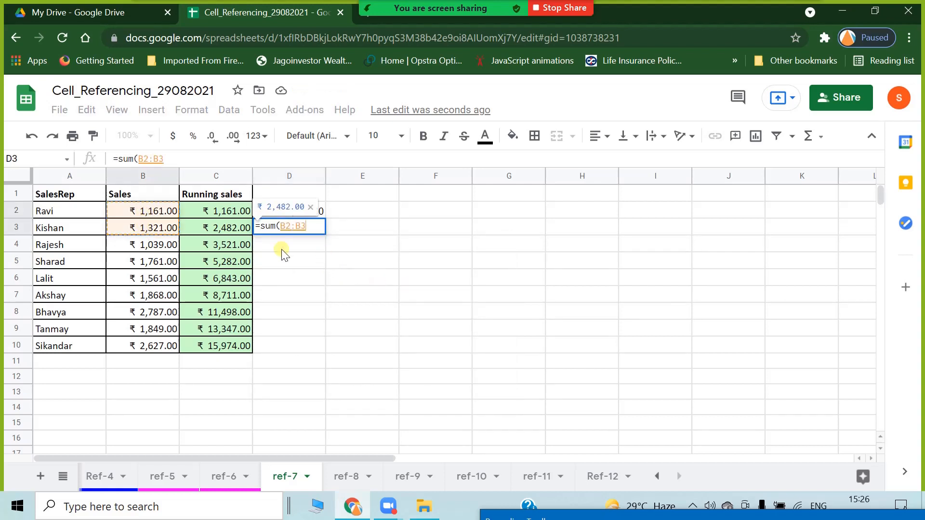
click(290, 226)
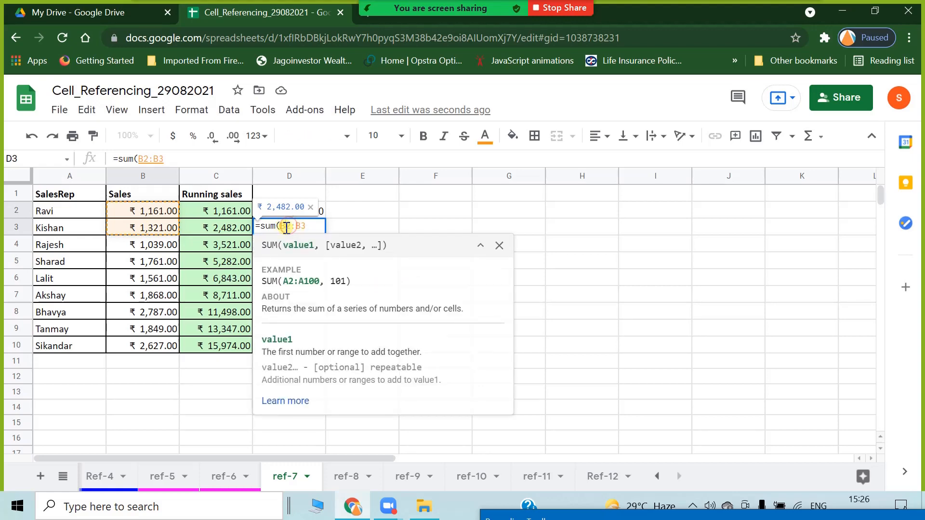
text($)
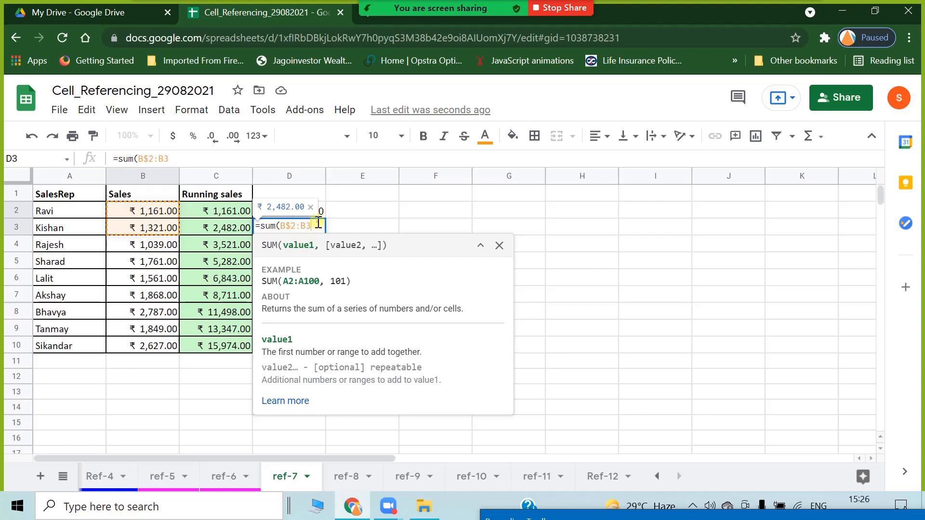
key(Return)
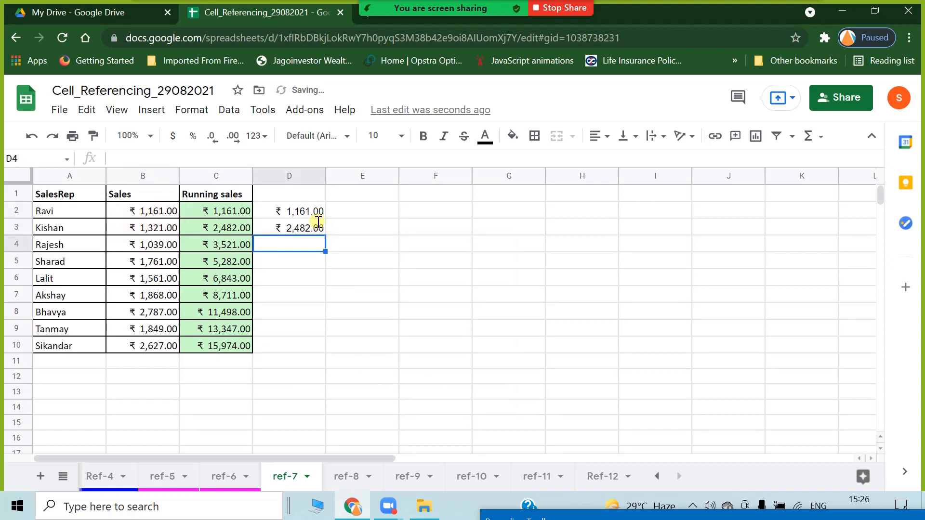
Step: Fill the D3 sum formula down through D10 and check the formula in the last row
click(314, 231)
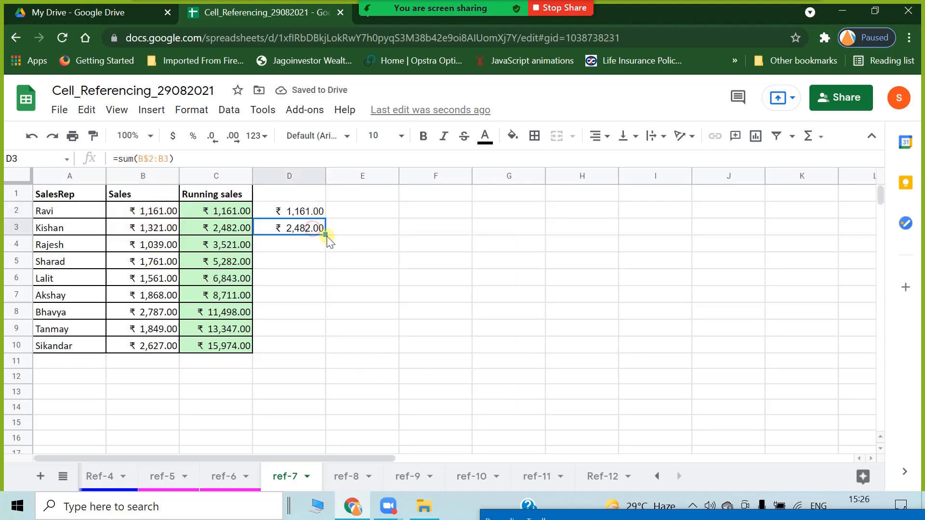
drag(326, 235, 314, 352)
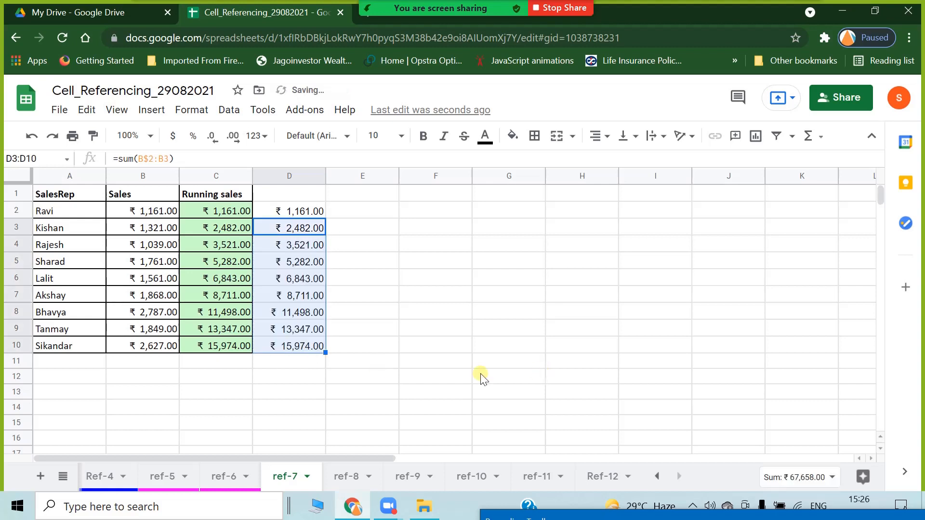
click(455, 376)
click(284, 348)
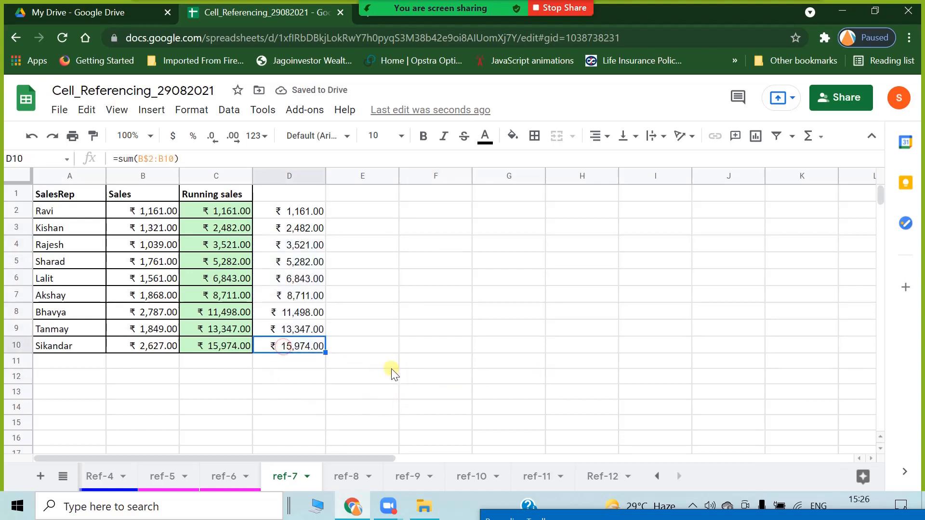
click(422, 329)
click(310, 230)
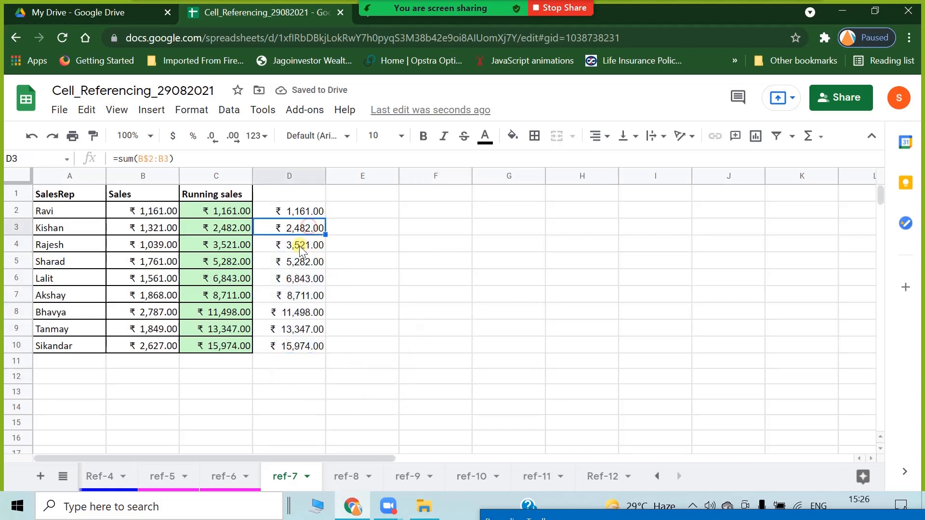
Step: Clear the filled formulas in D4:D10 and examine the range referenced by the formula in D3
drag(300, 245, 301, 351)
key(Delete)
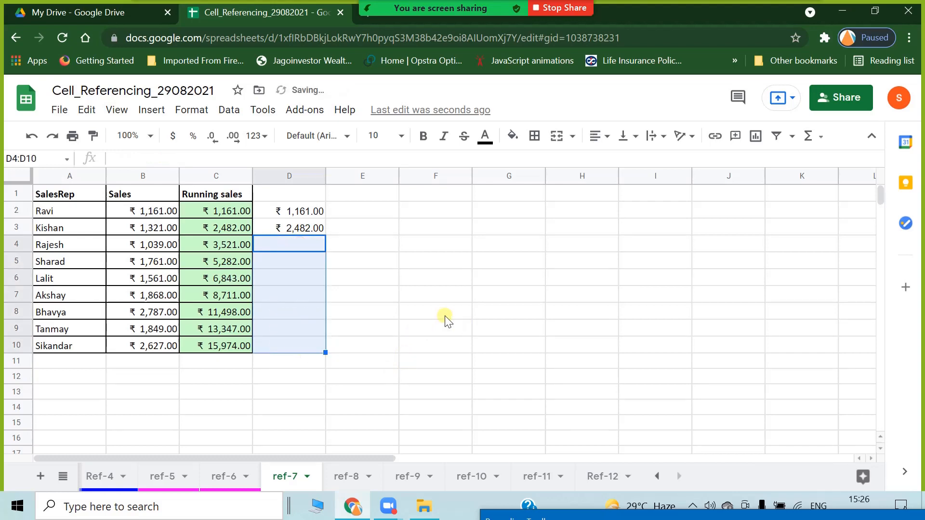
click(443, 314)
double_click(295, 230)
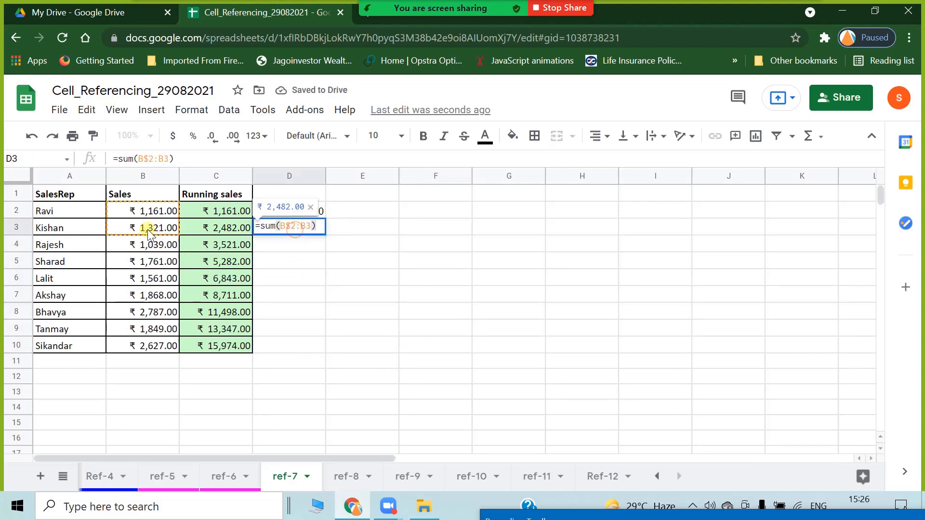
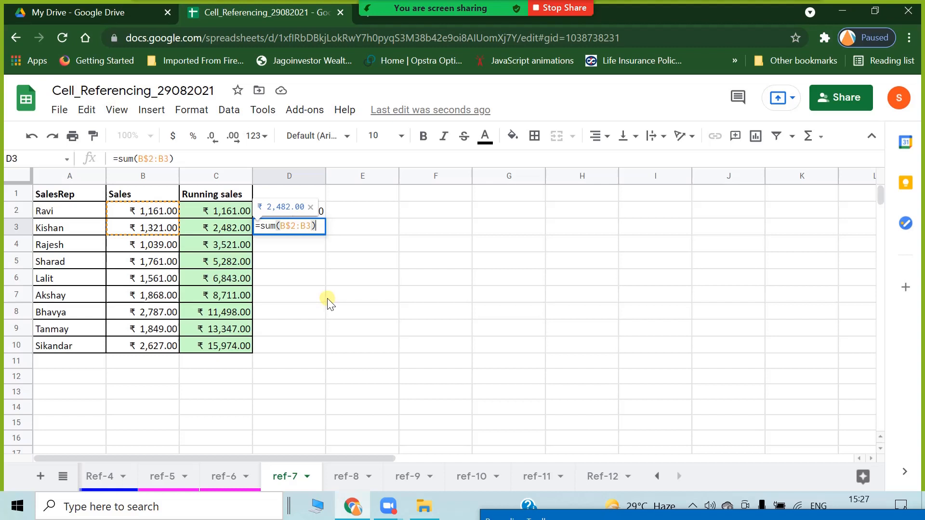
key(Return)
Step: Fill the D3 sum formula down one row at a time through D5, checking the range referenced in D4
click(303, 229)
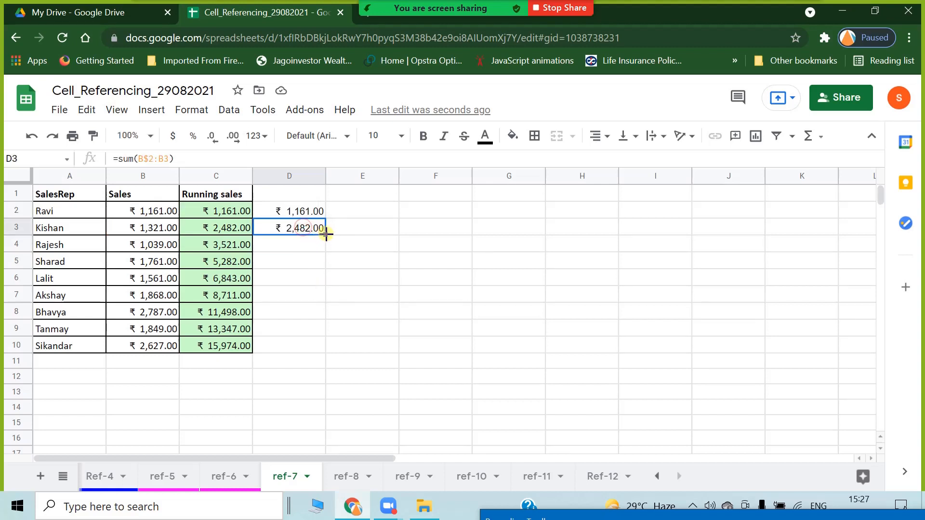
drag(326, 235, 324, 252)
click(308, 314)
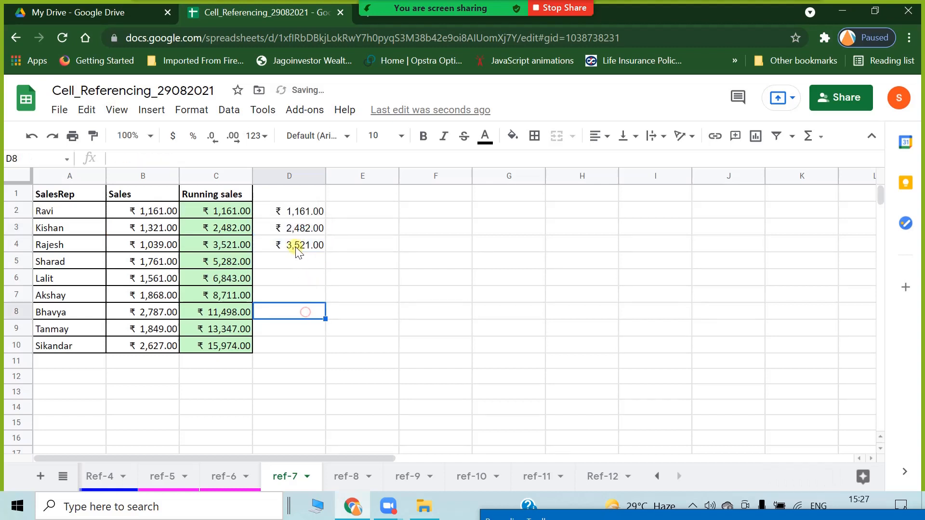
click(296, 247)
double_click(296, 247)
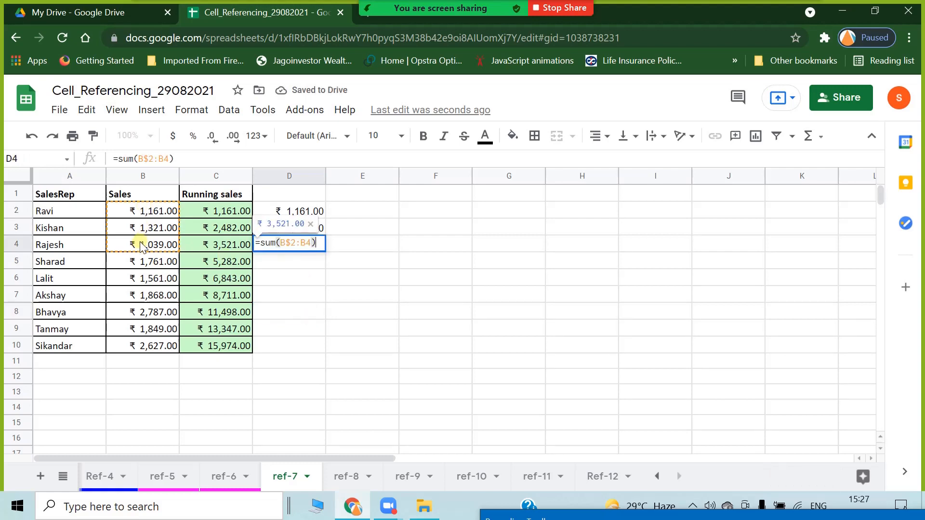
key(Return)
click(287, 245)
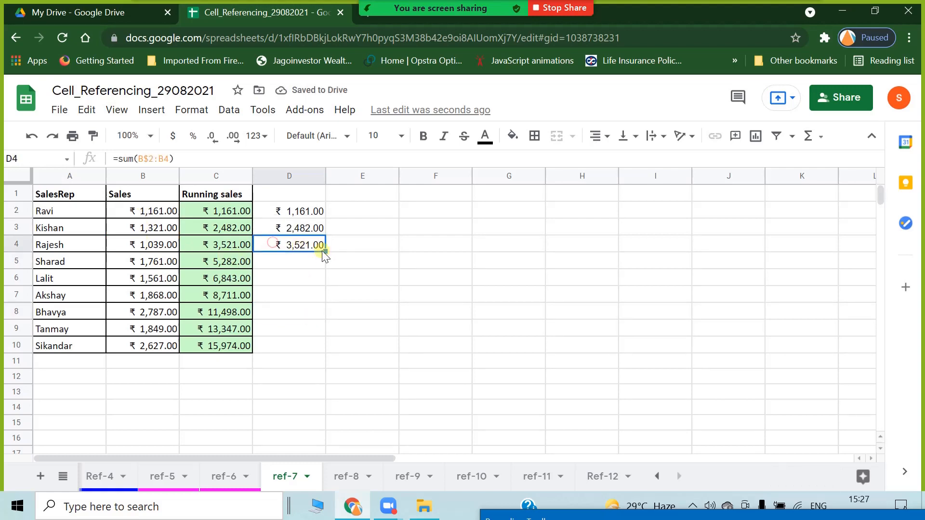
drag(324, 251, 322, 263)
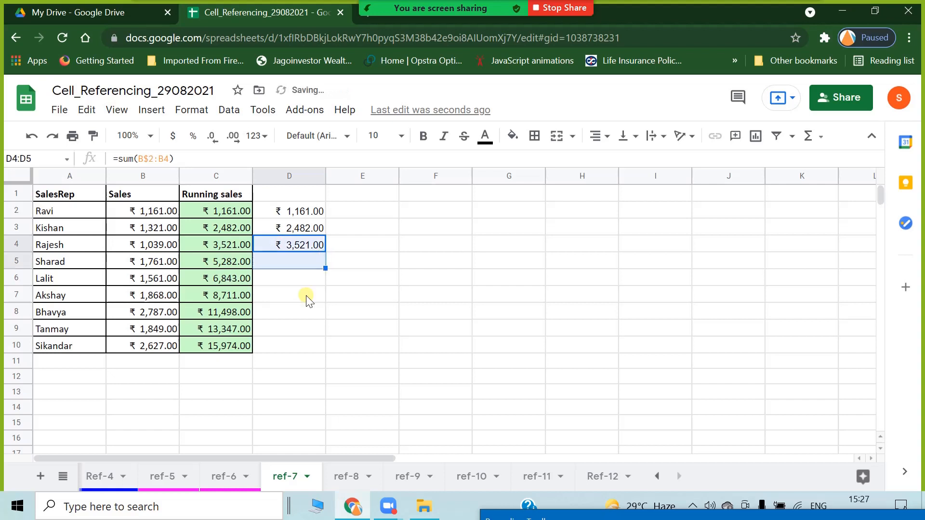
Step: Check the range referenced by the sum formula in D5
click(306, 295)
click(301, 260)
double_click(301, 259)
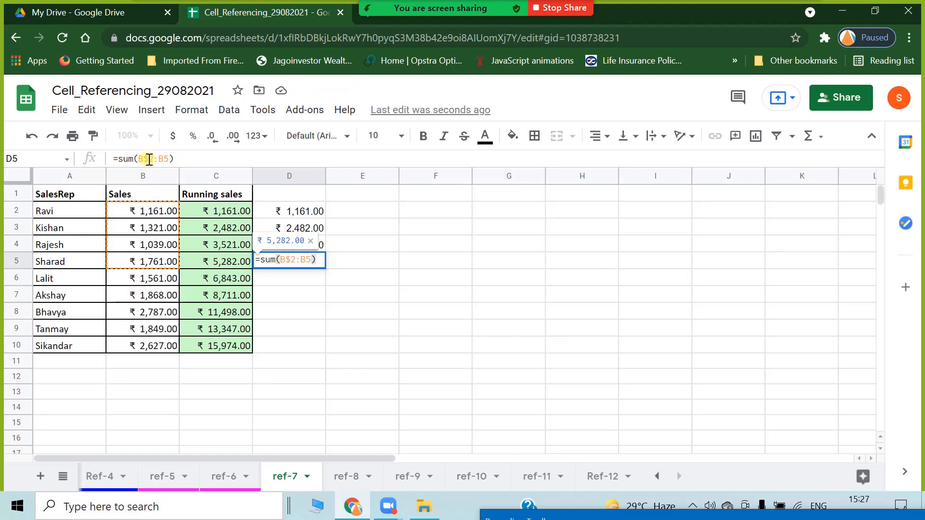
key(Return)
Step: Fill the D5 sum formula down through the last sales rep row and clear the extra formula in D11
click(314, 260)
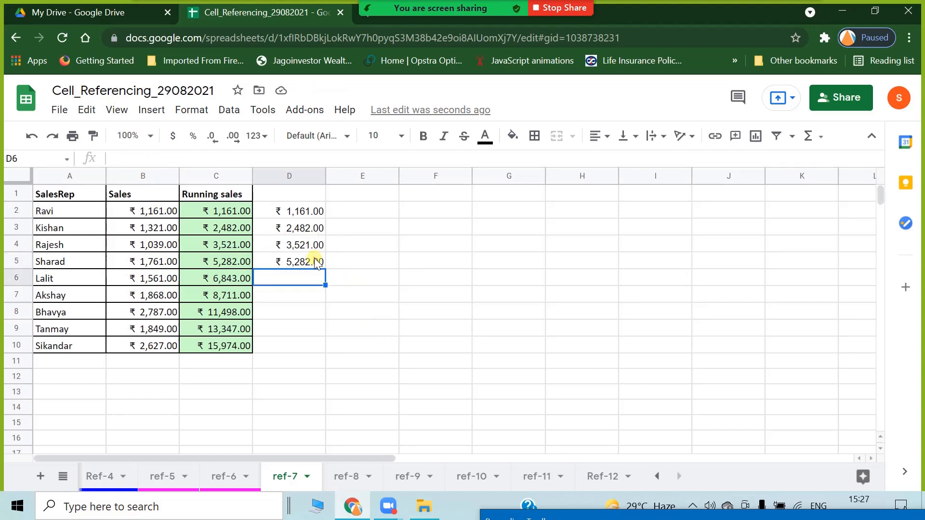
drag(325, 268, 309, 349)
click(302, 363)
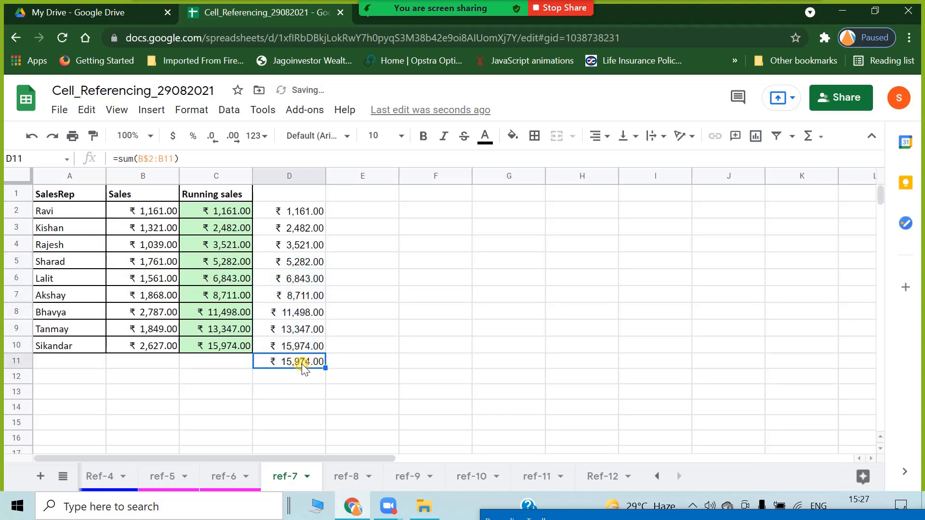
click(407, 348)
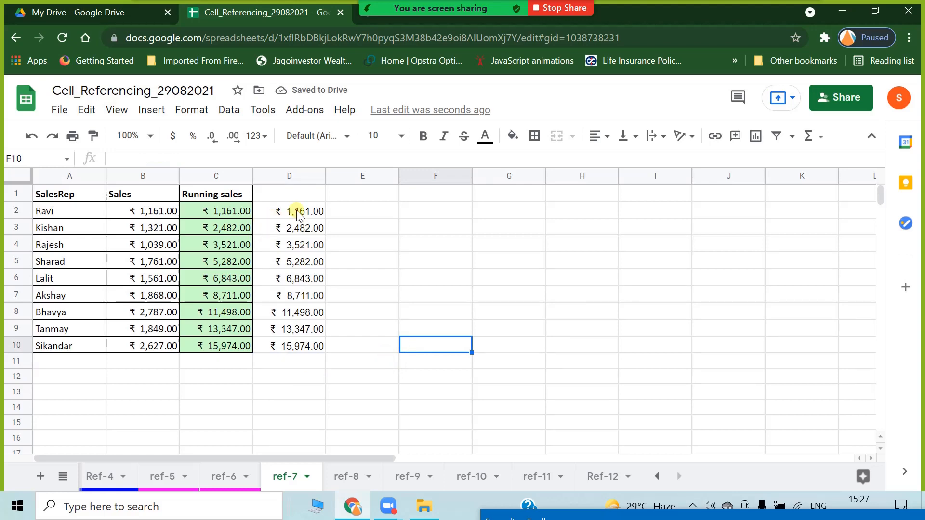
Step: Shade the running totals in D2:D10 with a dark green fill colour
drag(299, 210, 297, 344)
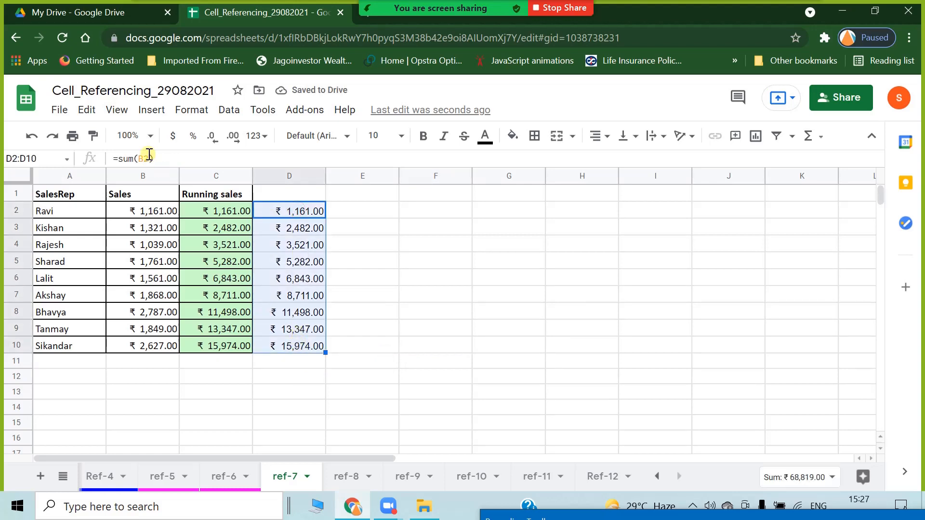
click(513, 135)
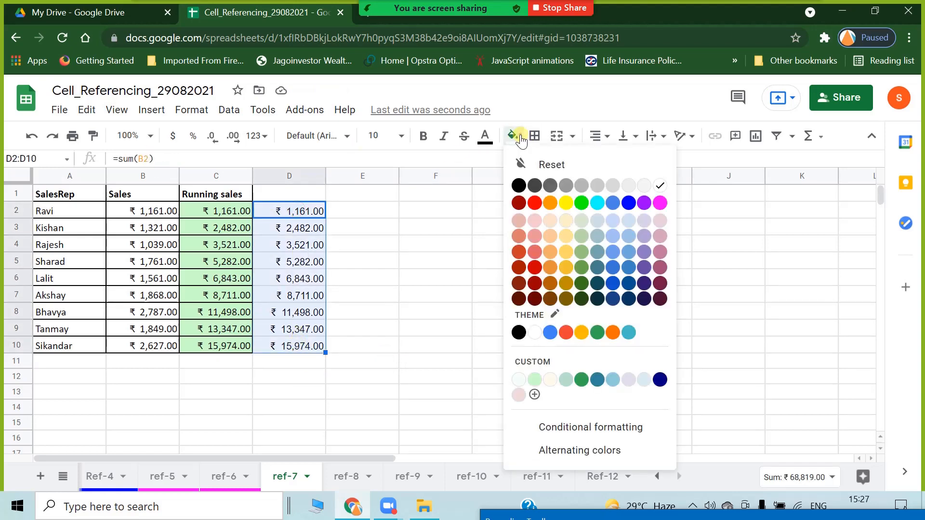
click(582, 268)
click(494, 296)
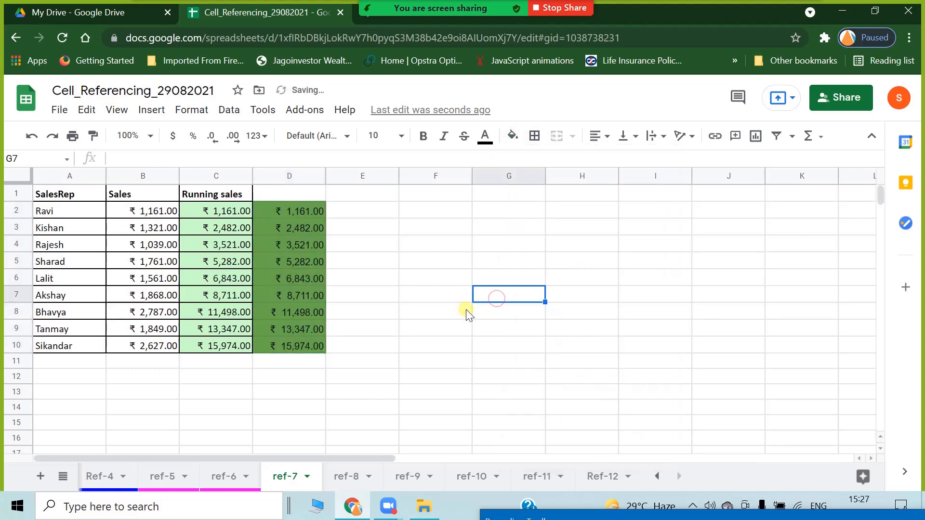
click(352, 332)
click(280, 212)
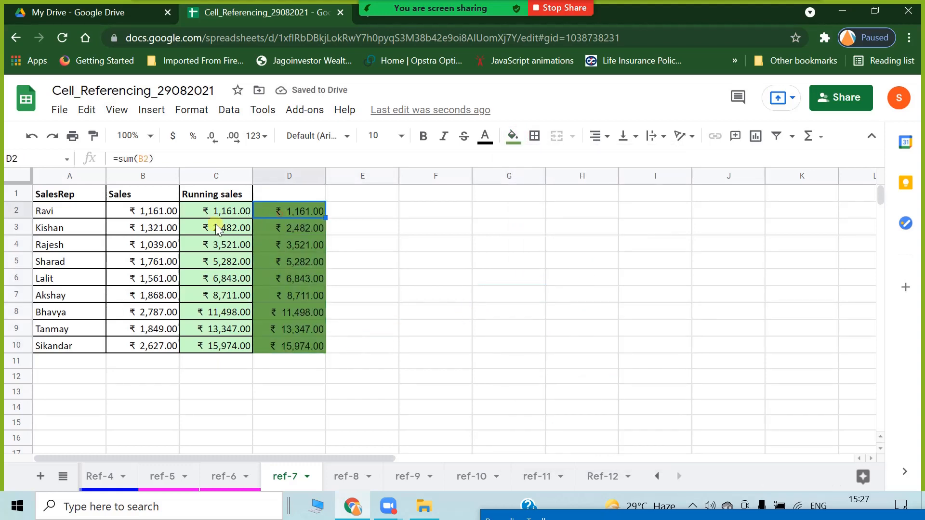
click(215, 225)
click(129, 229)
click(54, 212)
click(65, 193)
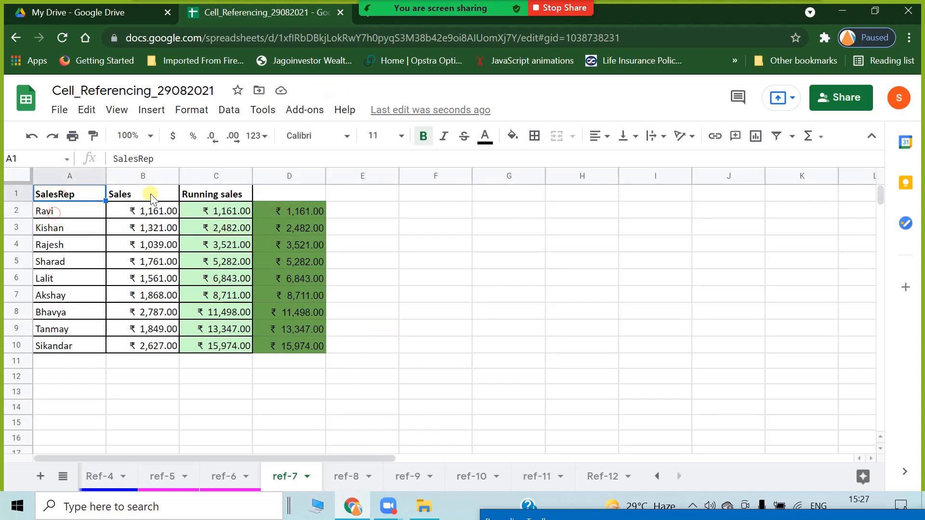
click(154, 194)
click(248, 195)
Step: Center the header cells A1:C1 horizontally
click(78, 195)
drag(78, 194, 213, 193)
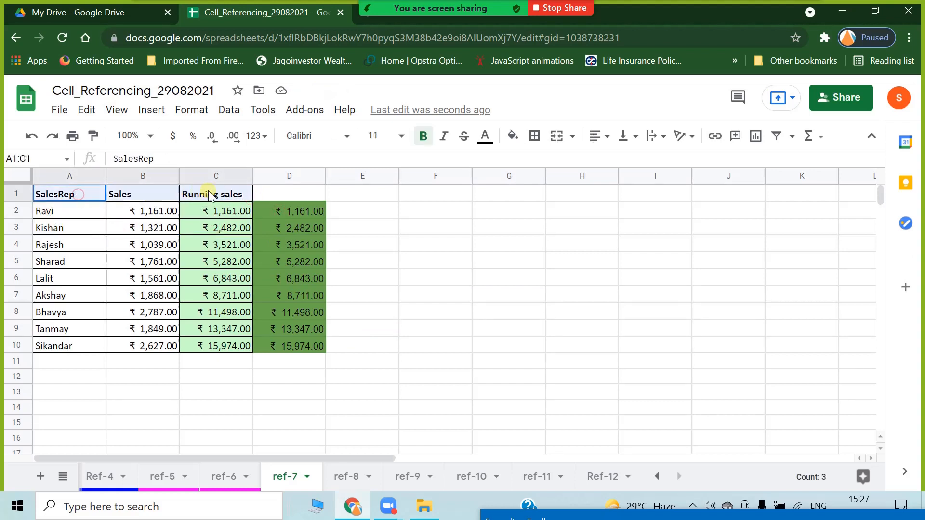
click(607, 138)
click(615, 161)
click(564, 246)
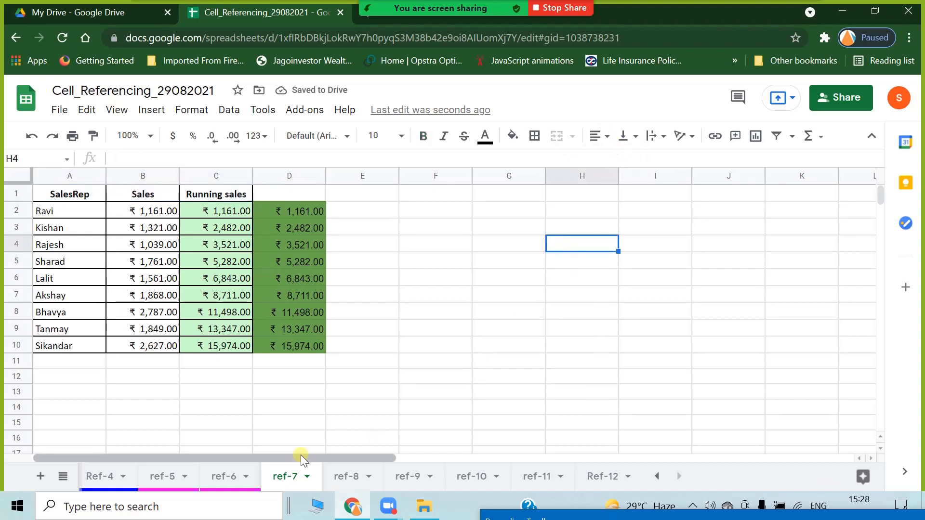
Step: Set the colour of the ref-7 sheet tab to dark green
right_click(280, 476)
mouse_move(337, 318)
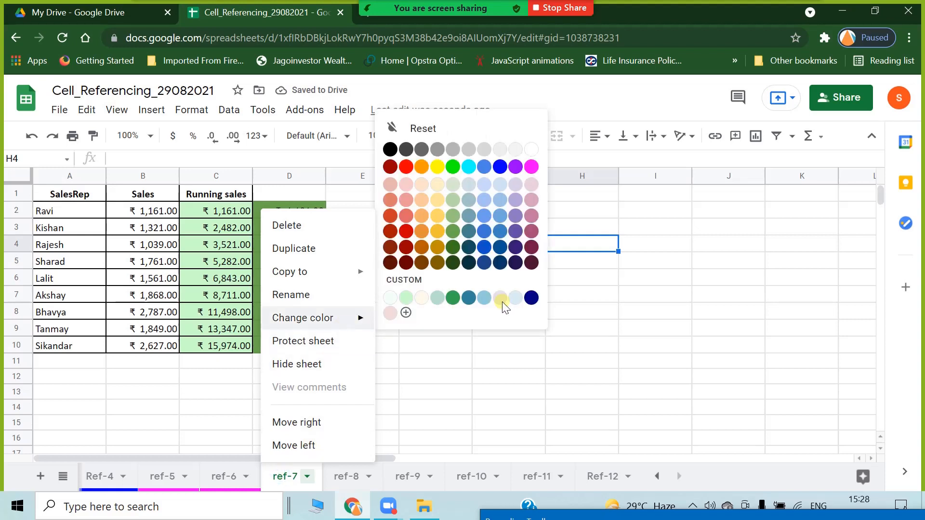
click(451, 233)
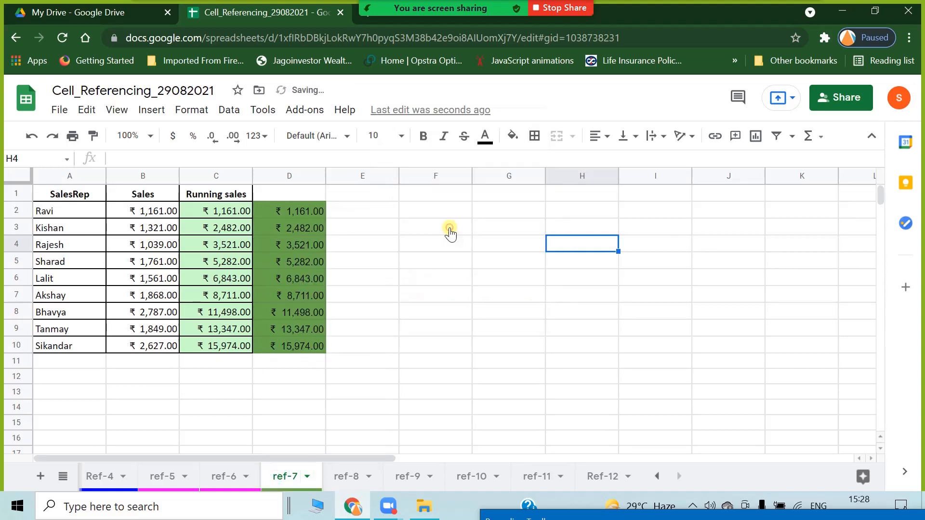
click(475, 347)
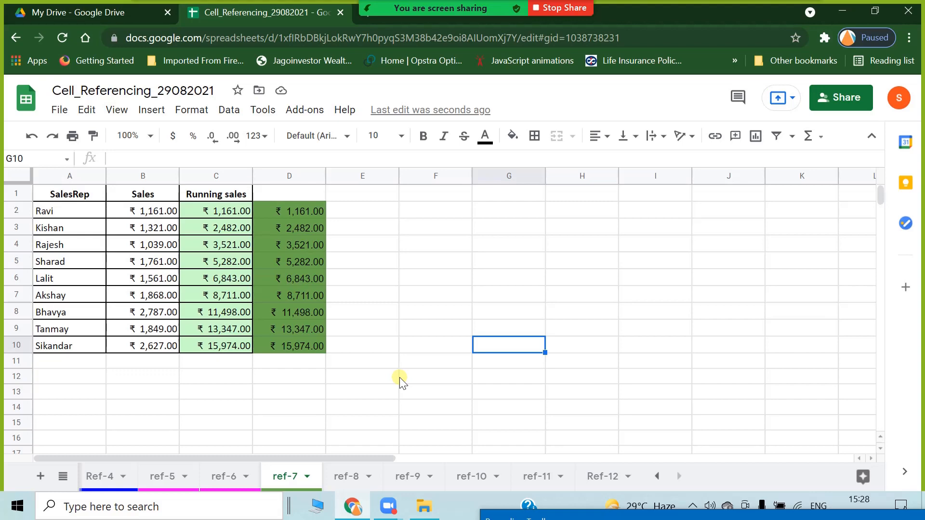
click(449, 271)
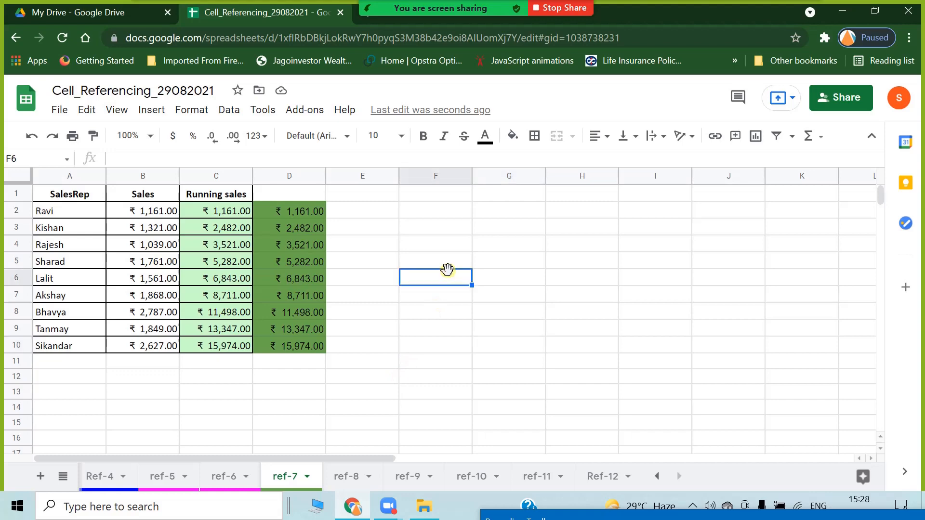
click(491, 250)
click(504, 225)
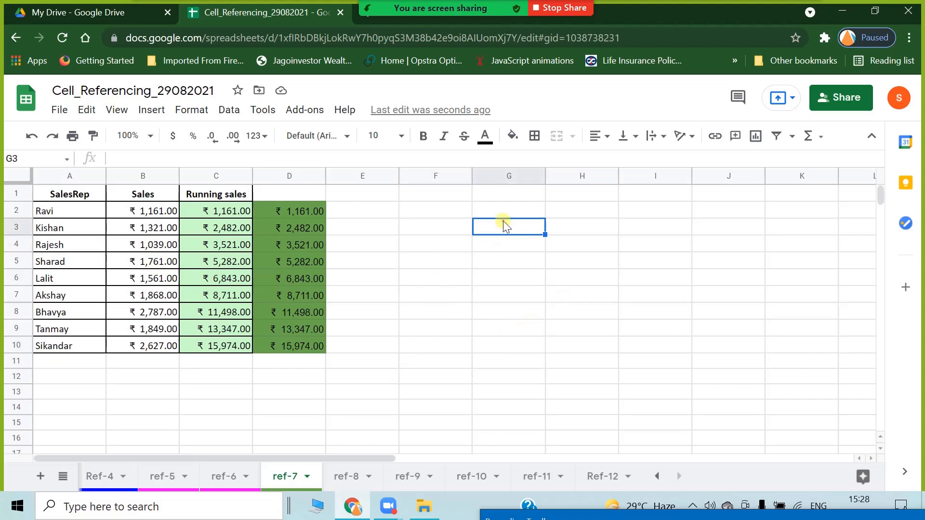
Step: Enter the codes SG, GSB, WMM, DBM, BC, SG and SG down cells G2:G8
click(489, 209)
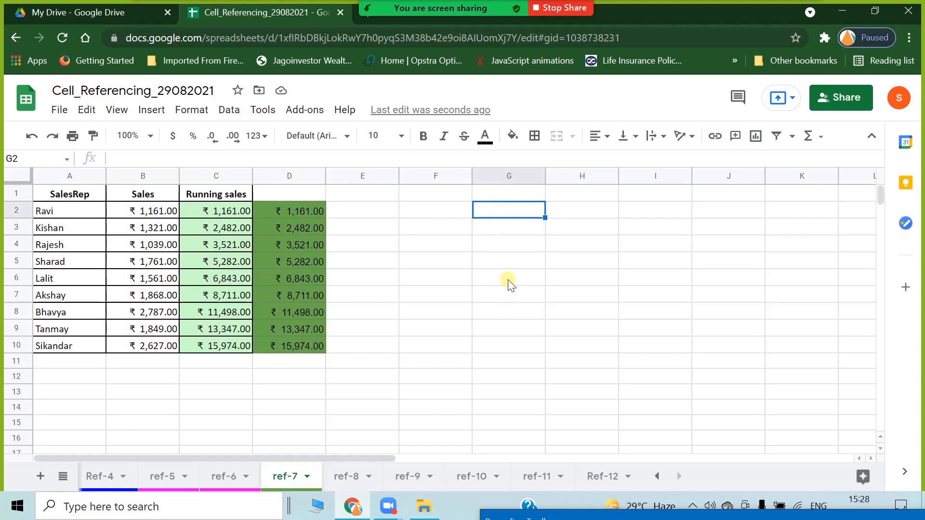
text(SG)
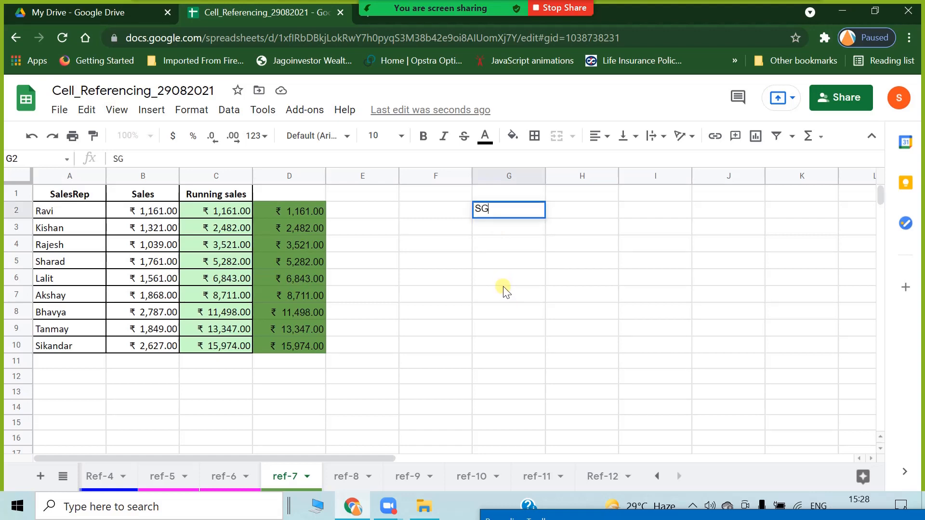
key(Return)
text(GS)
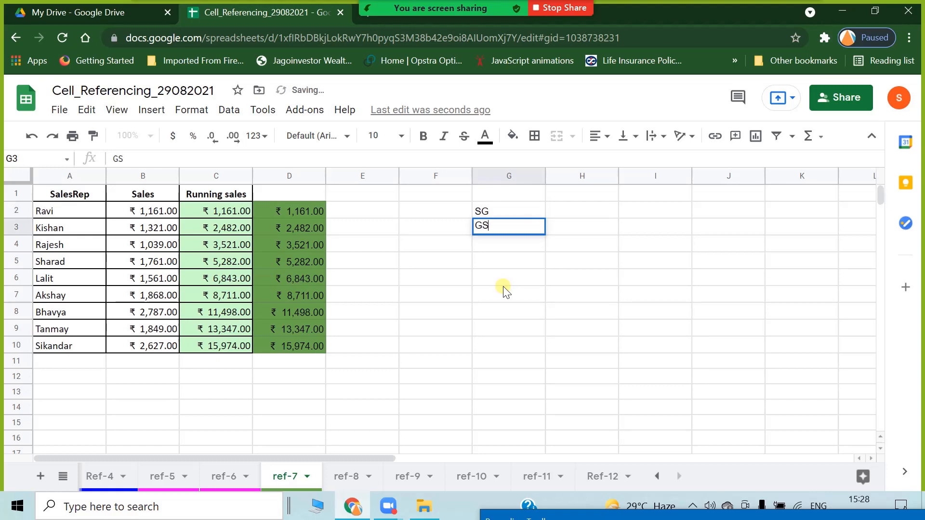
text(B)
key(Return)
text(WMM)
key(Return)
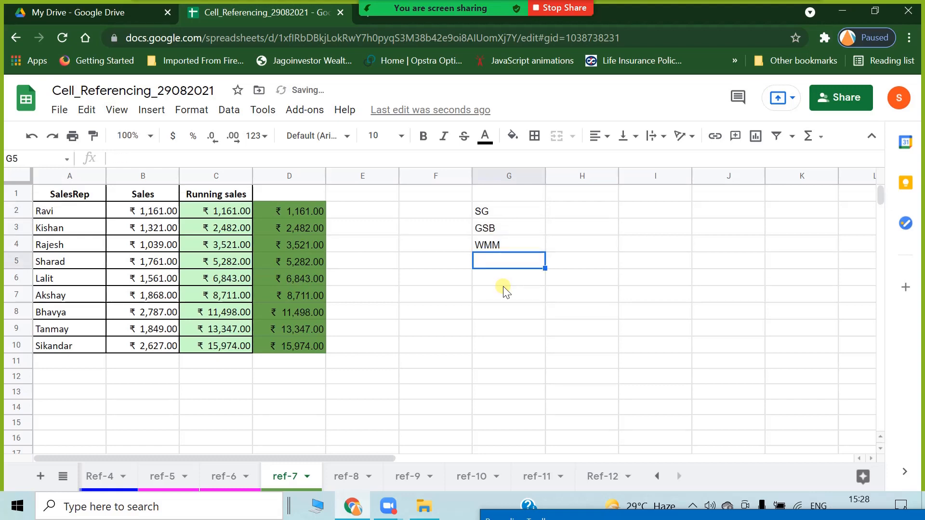
text(DBM)
key(Return)
text(B)
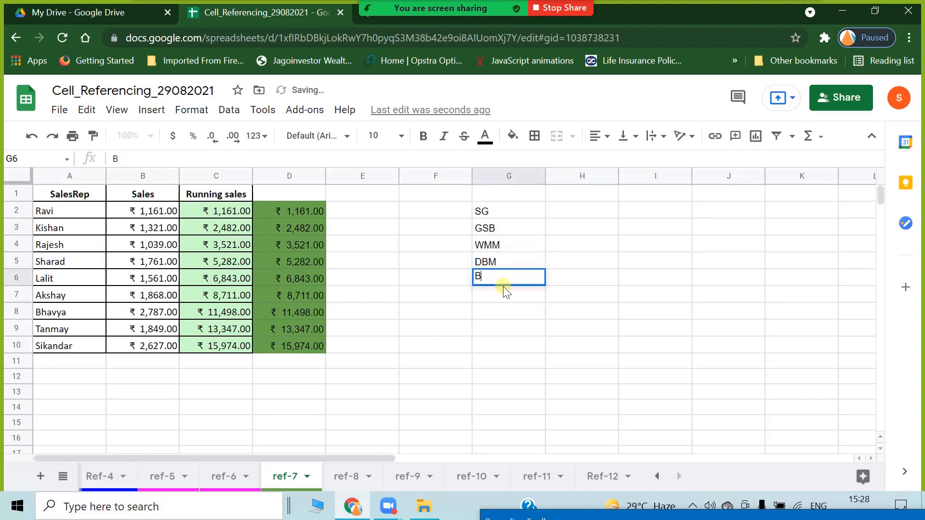
text(C)
key(Return)
text(SG)
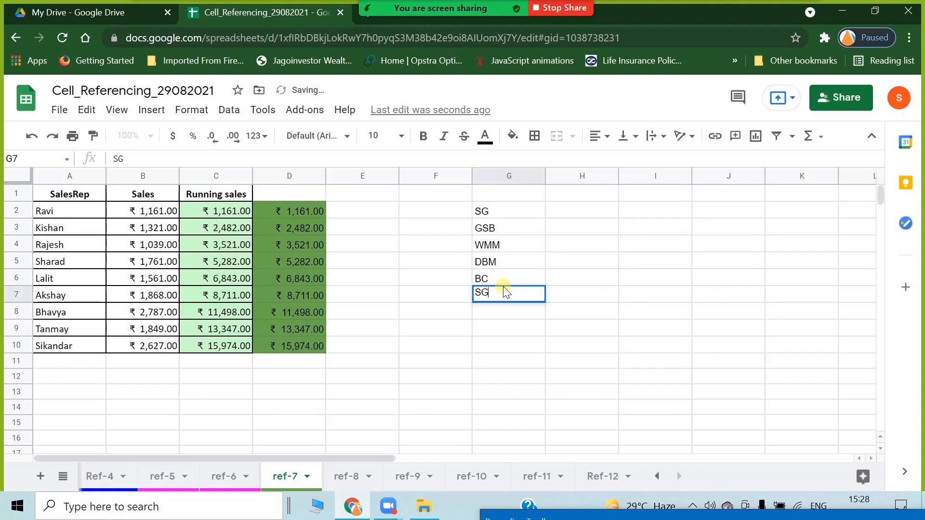
key(Return)
text(SG)
key(Return)
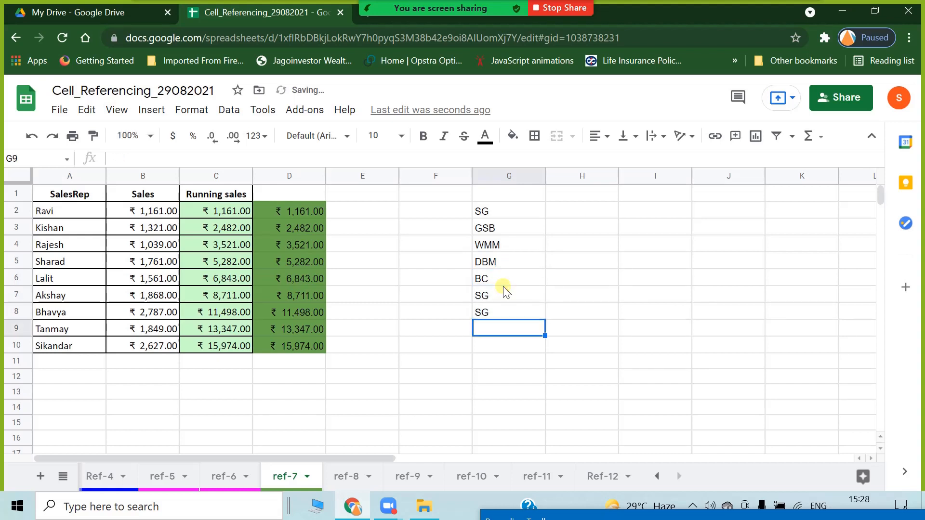
Step: Try to enter a COUNTIF formula in H2 with a range starting at G2
click(578, 215)
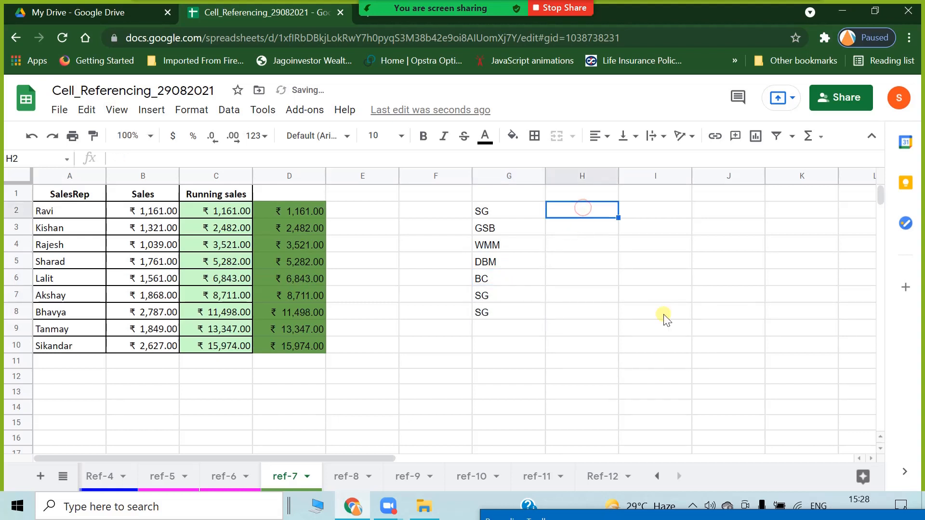
text(=)
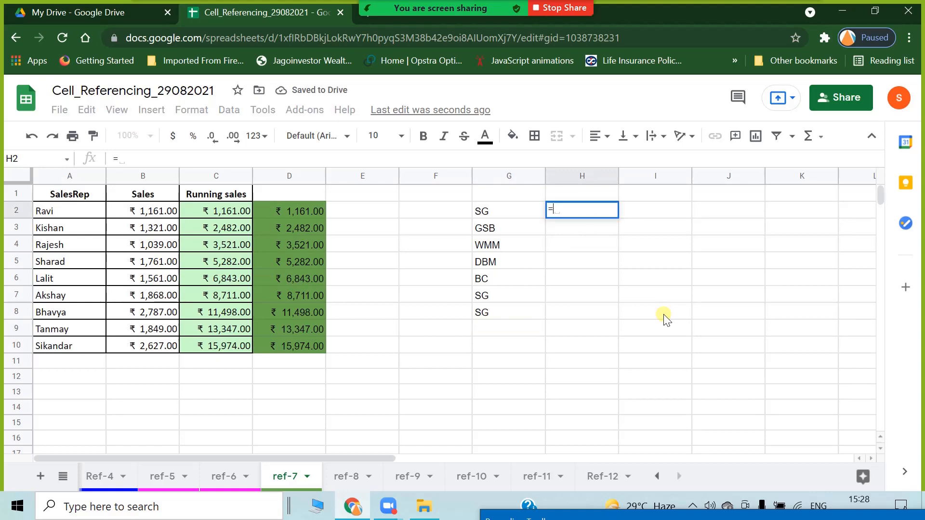
text(countif)
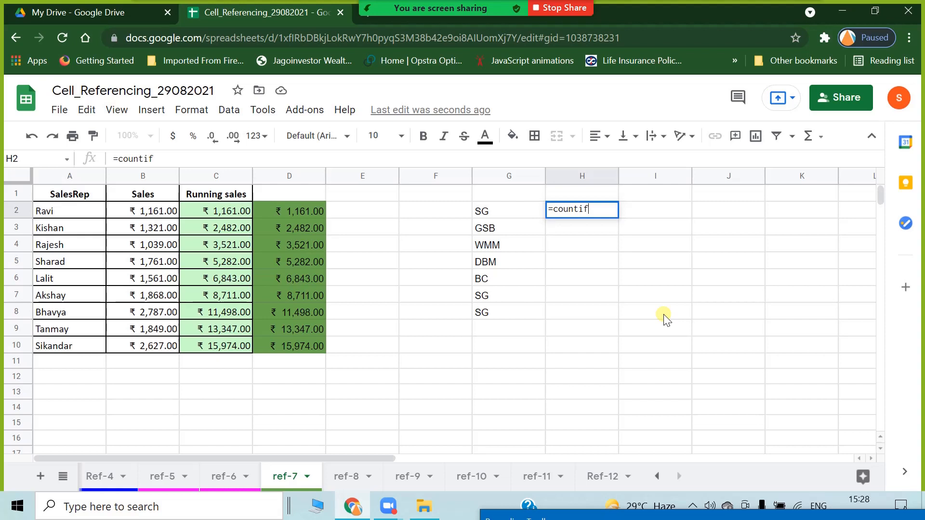
text(()
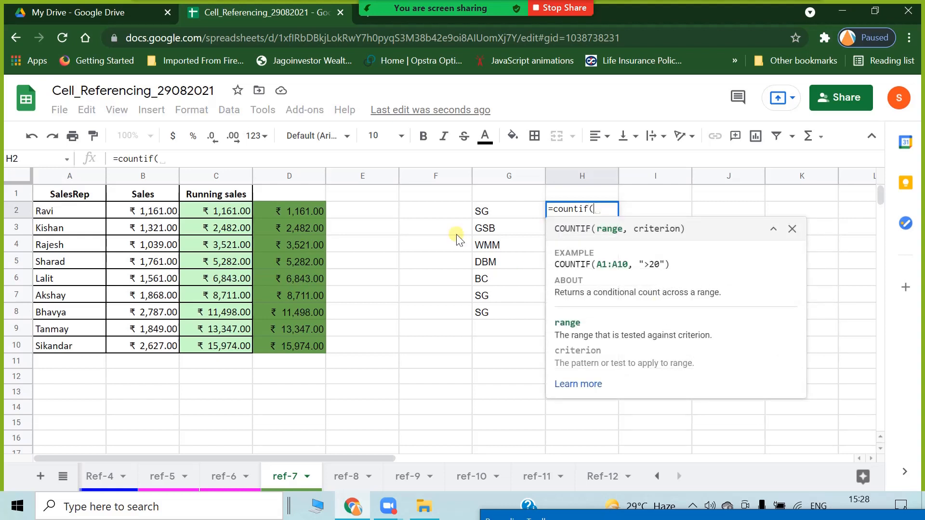
click(490, 211)
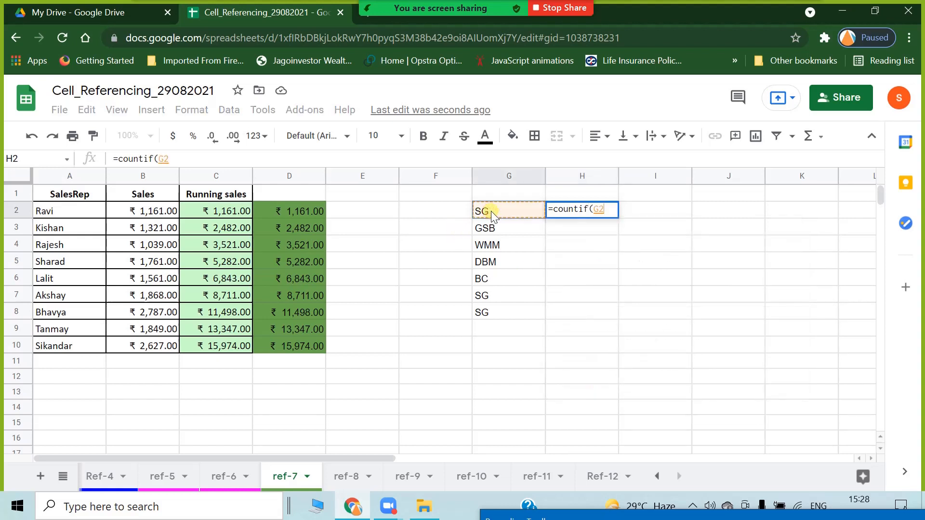
text(:)
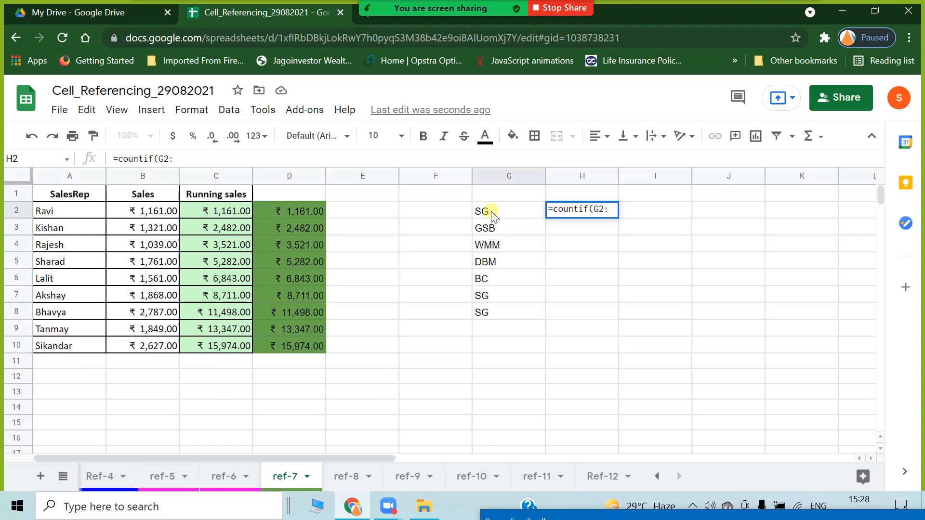
click(494, 212)
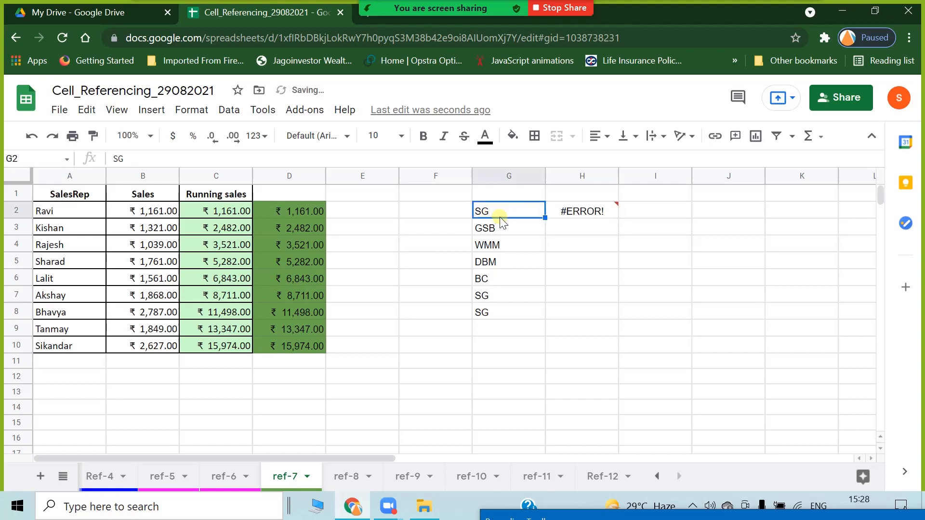
click(592, 195)
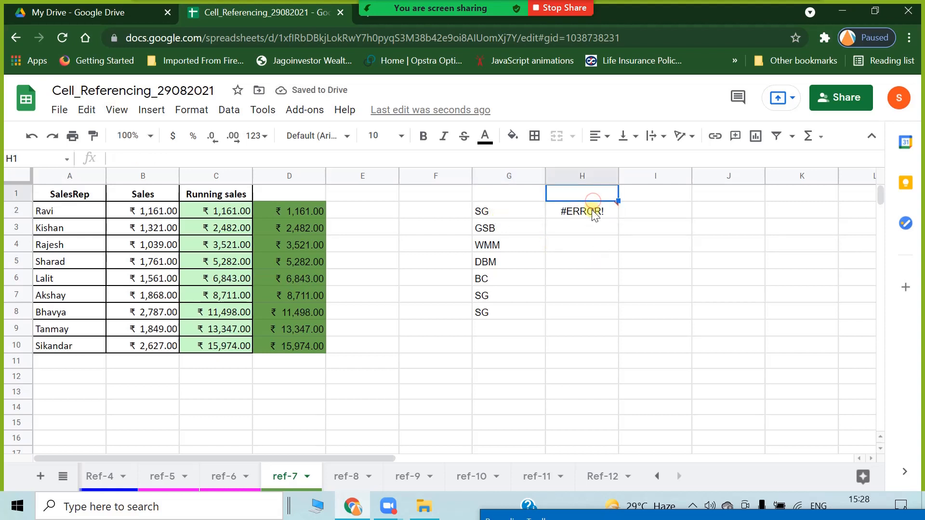
Step: Enter the formula =countif(G$2:G2,G2) in cell H2, locking the row of the range's starting cell
click(593, 212)
text(=countif()
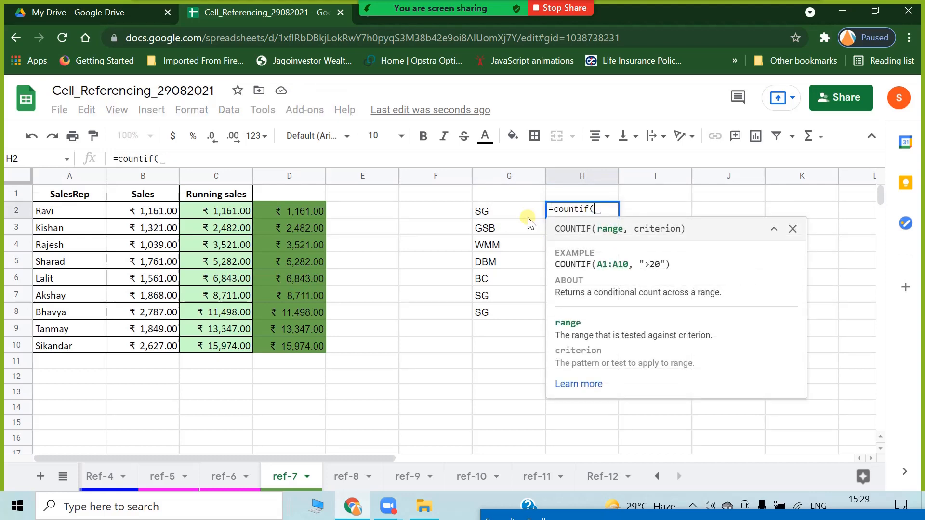
drag(525, 215, 524, 227)
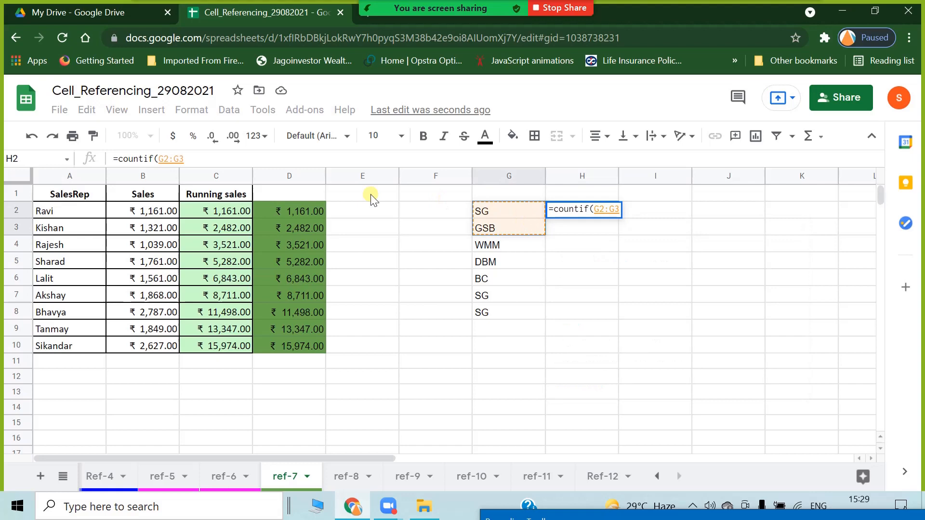
click(220, 161)
key(BackSpace)
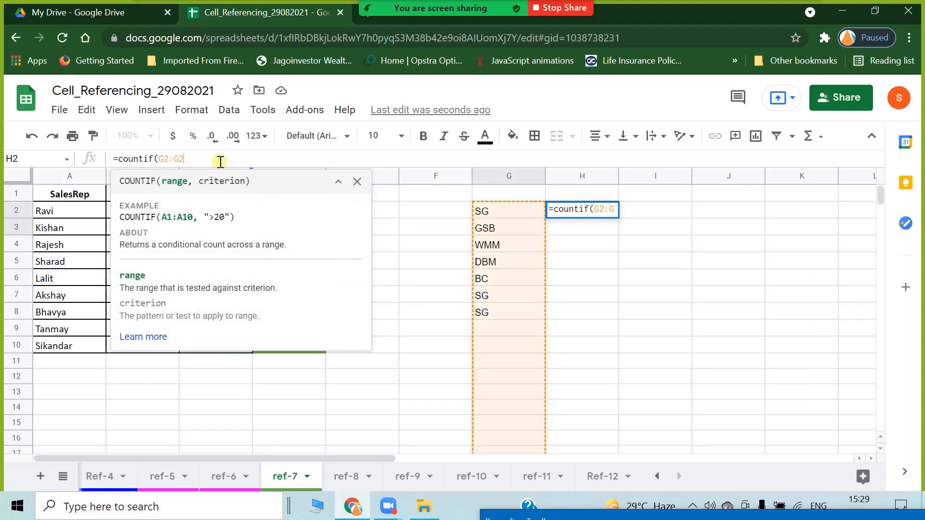
text(2,)
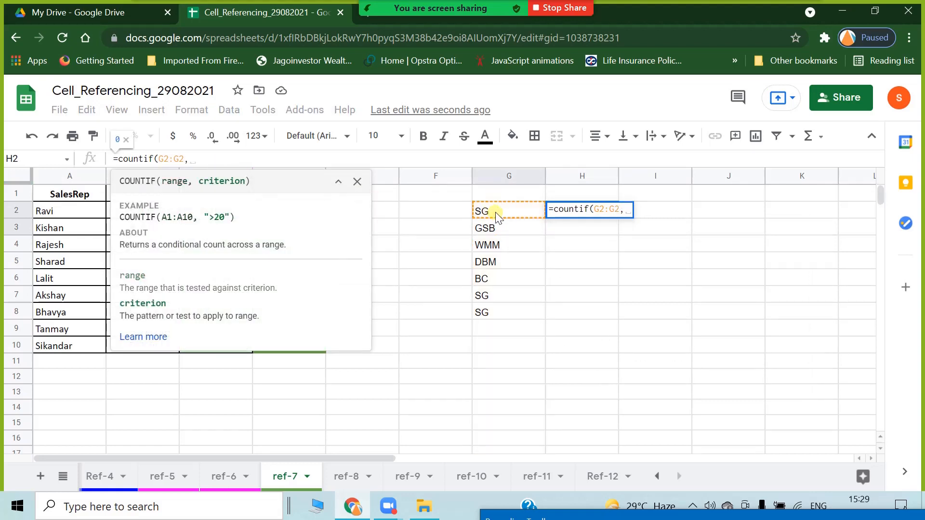
click(495, 212)
text())
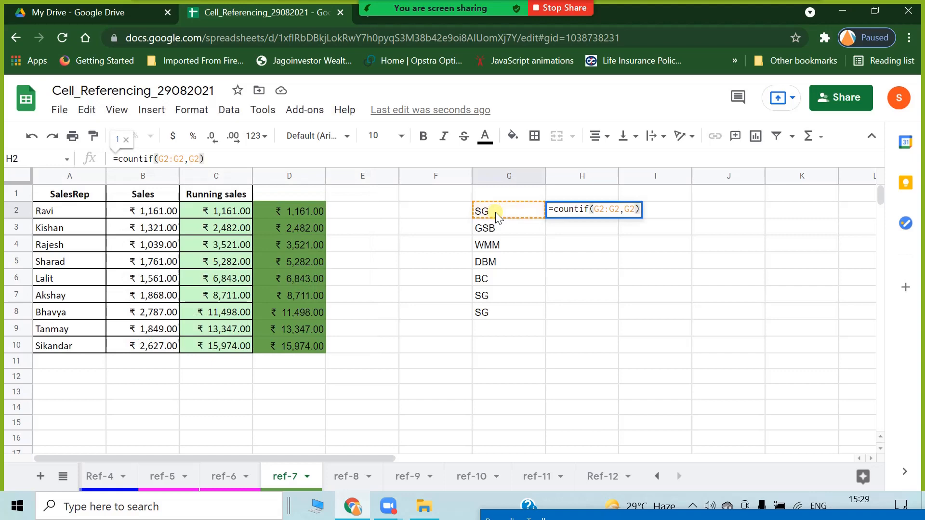
click(164, 159)
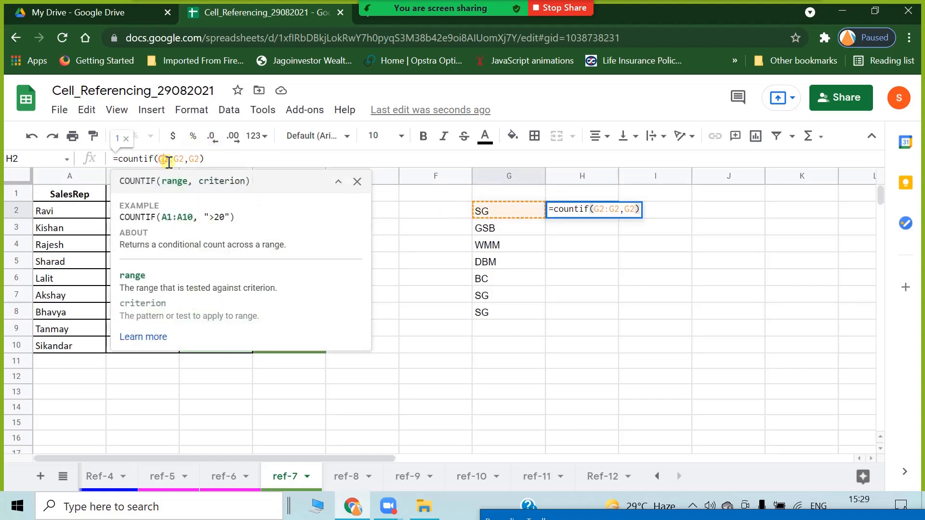
text($)
key(Return)
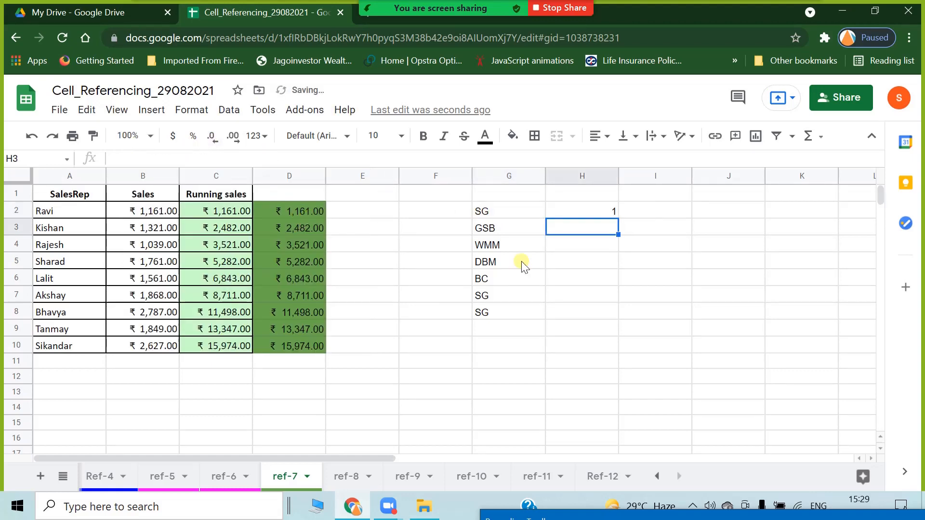
Step: Examine the COUNTIF formula in H2 and the codes in column G that its expanding range covers
click(631, 289)
click(591, 213)
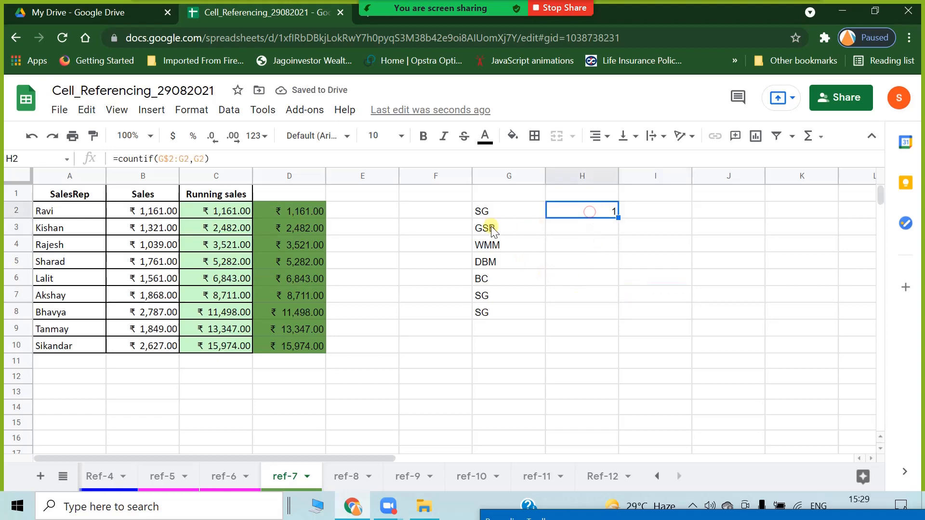
click(503, 231)
click(564, 277)
click(496, 281)
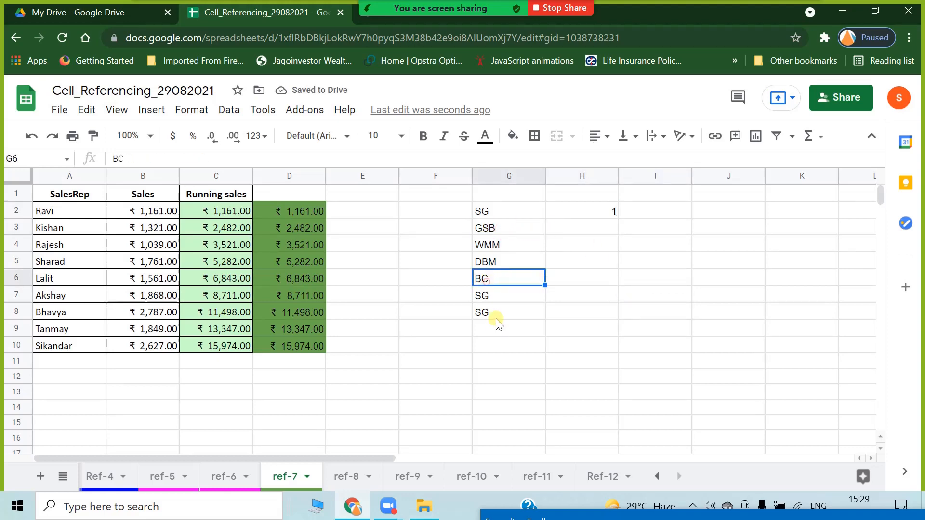
click(496, 312)
click(504, 365)
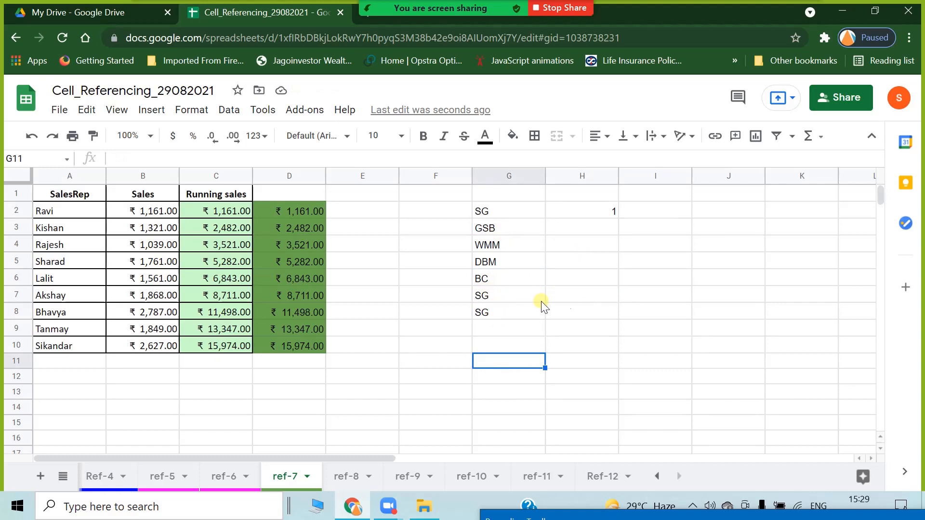
click(487, 214)
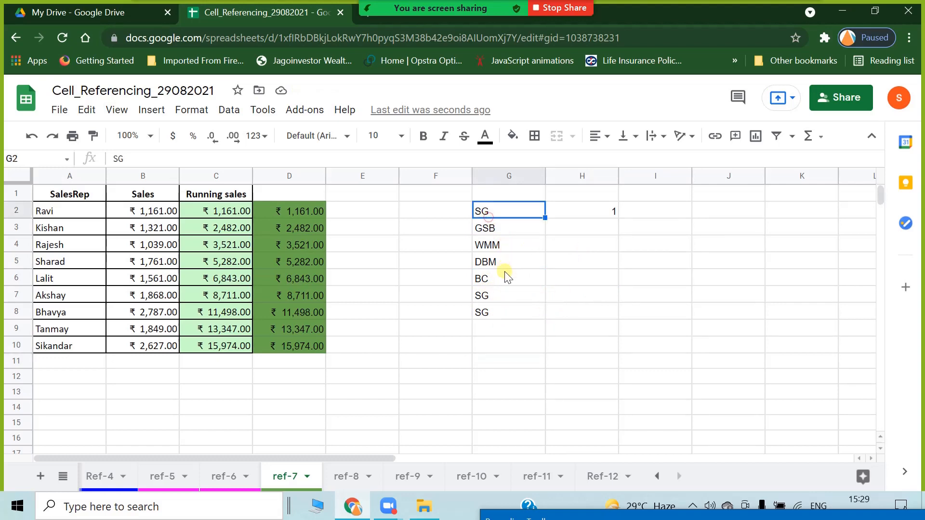
click(508, 277)
click(567, 212)
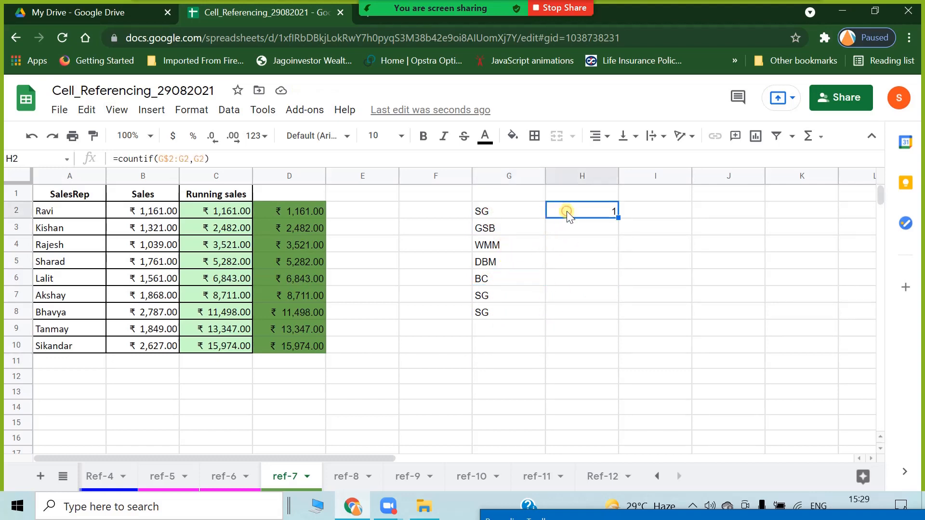
double_click(567, 211)
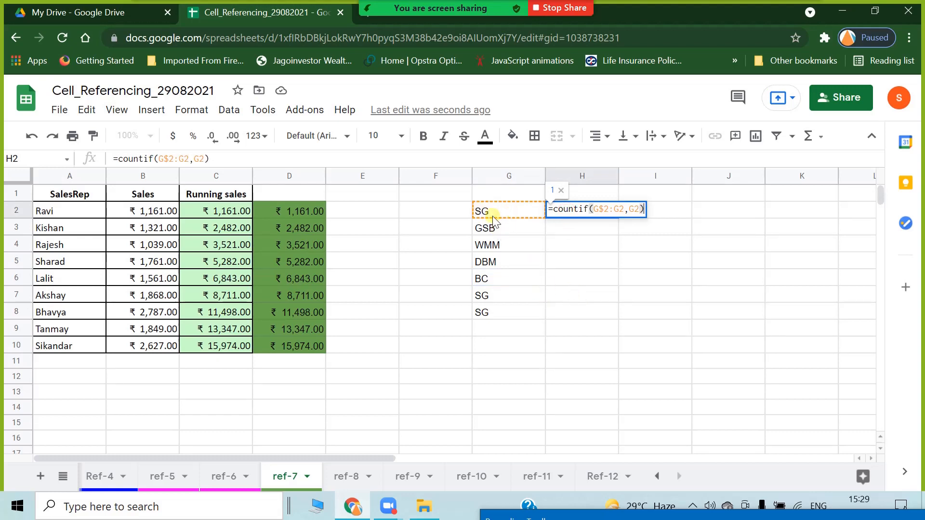
key(Escape)
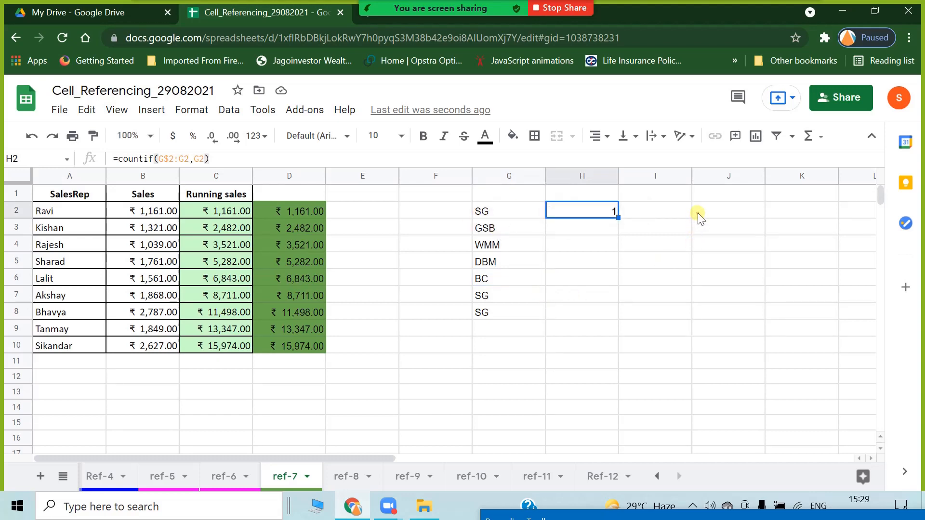
Step: Enter the formula =countif(G2:G8,G2) in cell J2 to count the first code across the whole list
click(698, 213)
text(=cou)
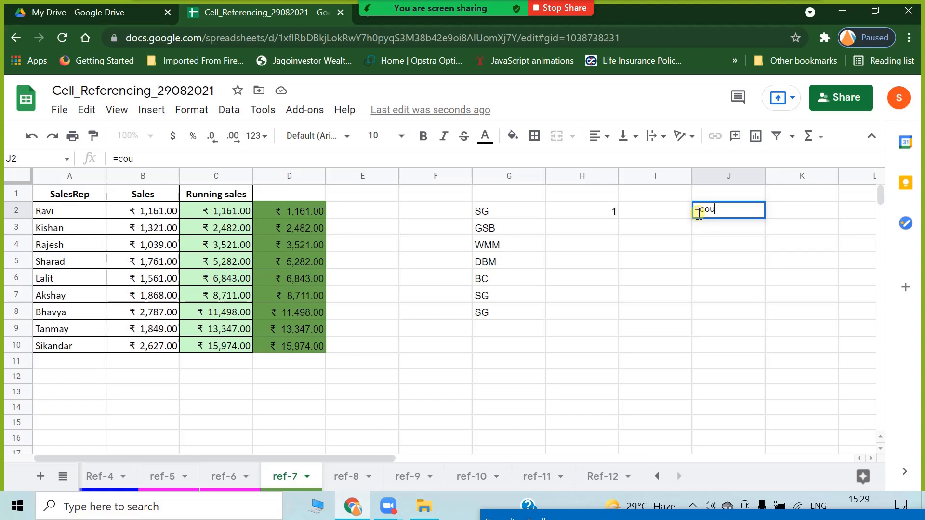
text(ntif()
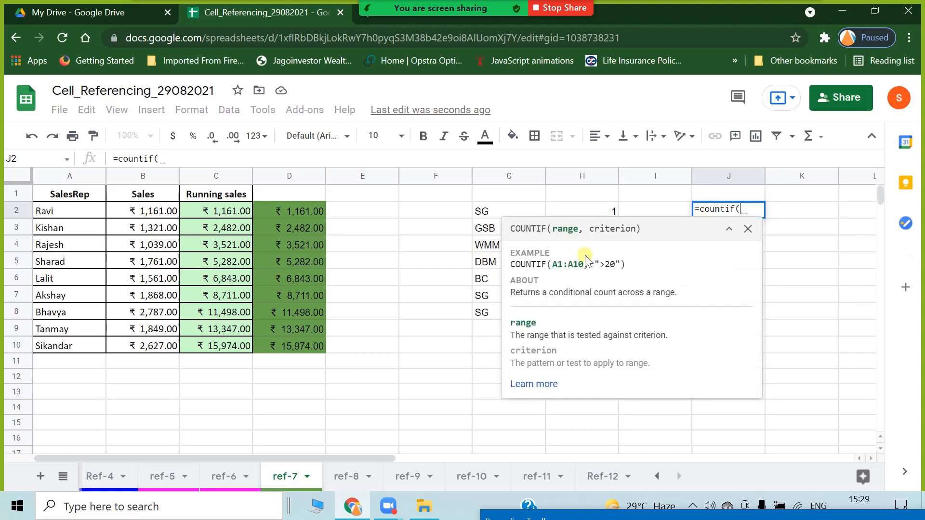
drag(481, 211, 487, 245)
drag(489, 288, 488, 311)
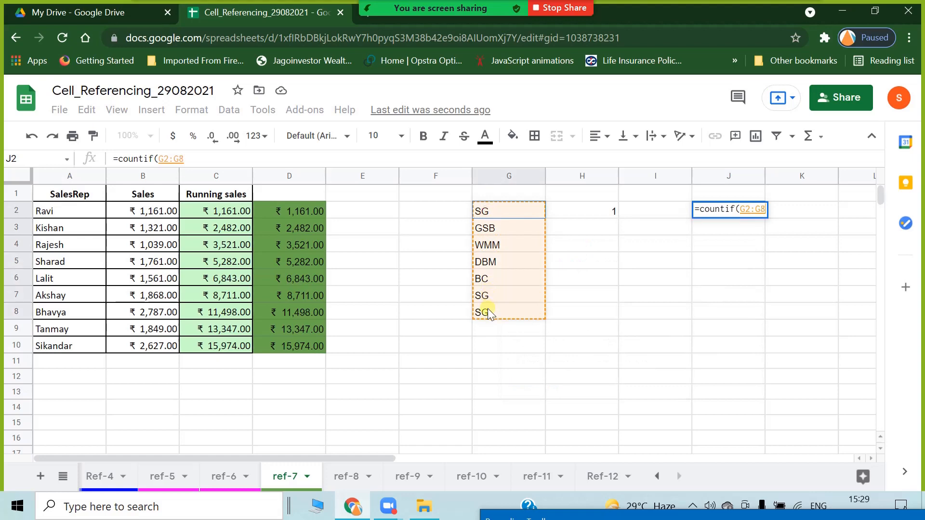
text(,)
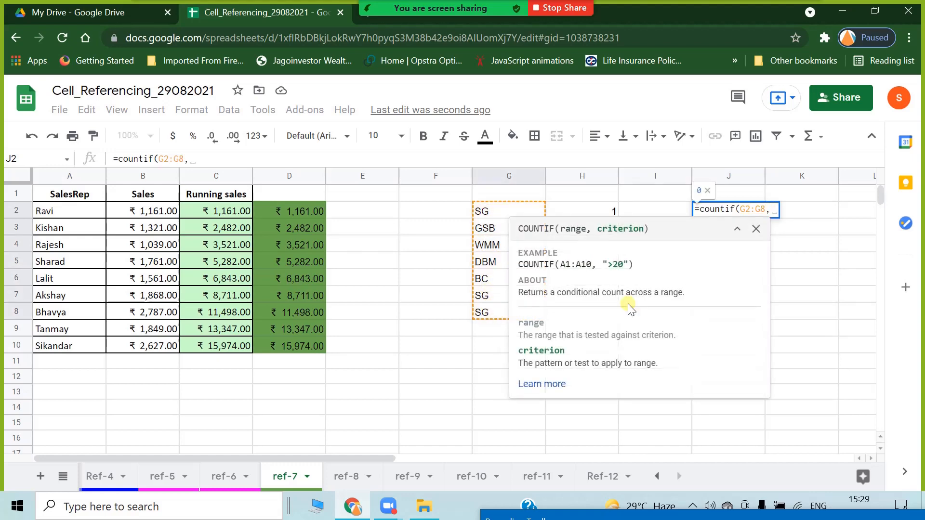
click(510, 209)
text())
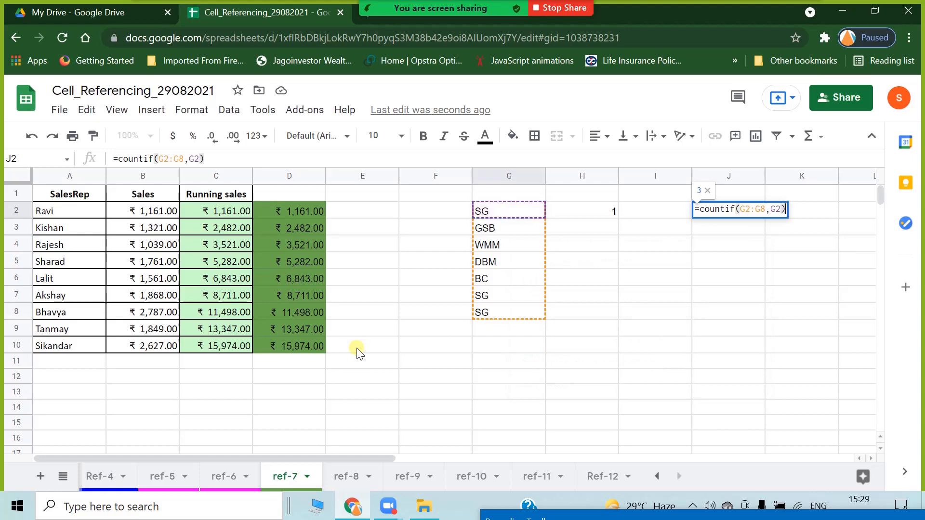
key(Return)
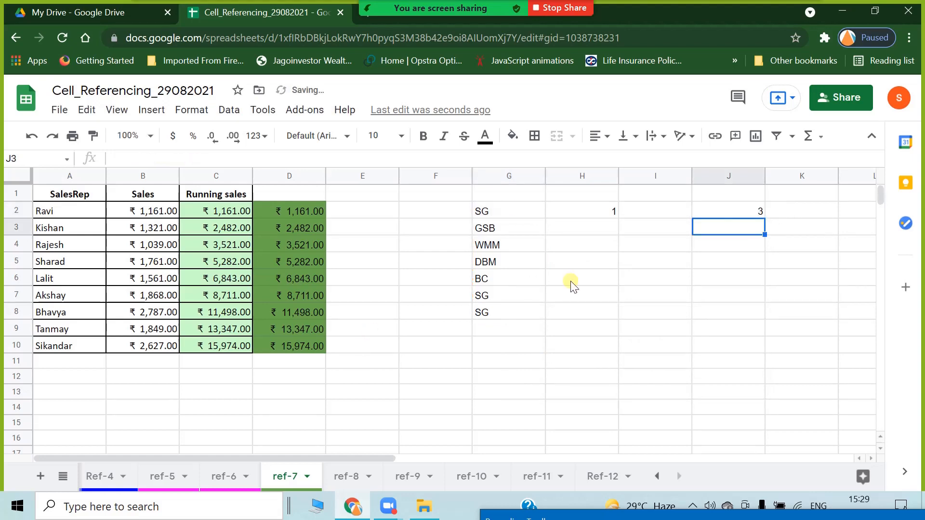
Step: Test the count in J2 by replacing the code in G5 with SG, and undo the replacement
click(747, 212)
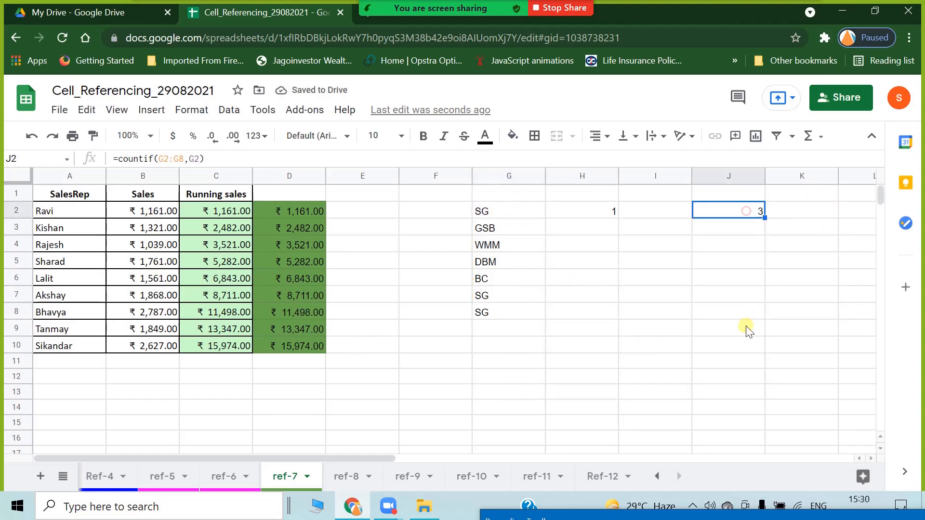
key(Left)
key(Left)
key(Left)
key(Down)
key(Down)
key(Down)
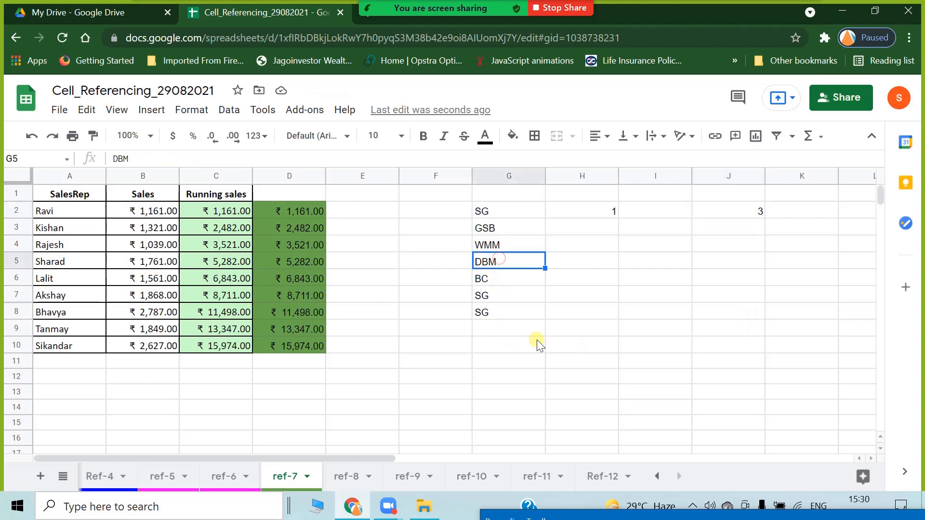
text(SG)
key(Return)
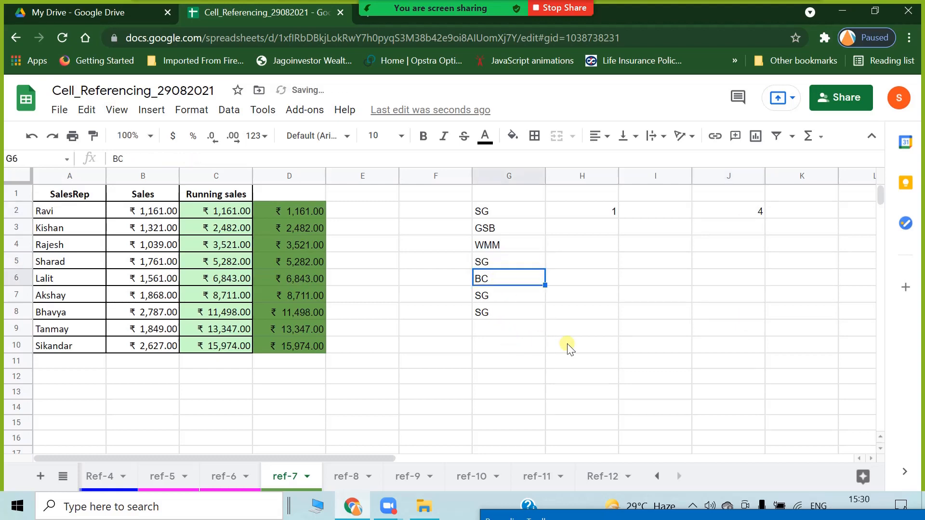
click(750, 211)
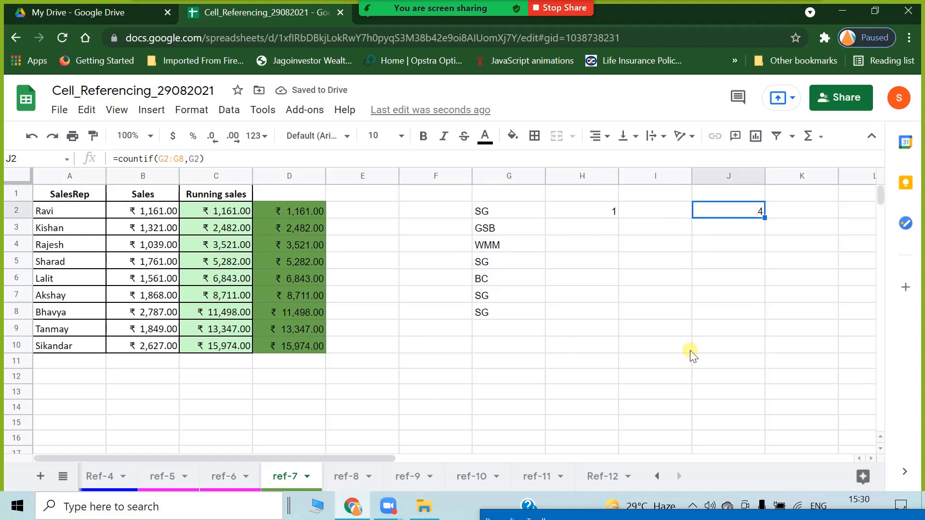
key(ctrl+z)
Step: Replace the cell-reference criterion of the COUNTIF formula in J2 with the text "SG"
click(736, 208)
click(195, 158)
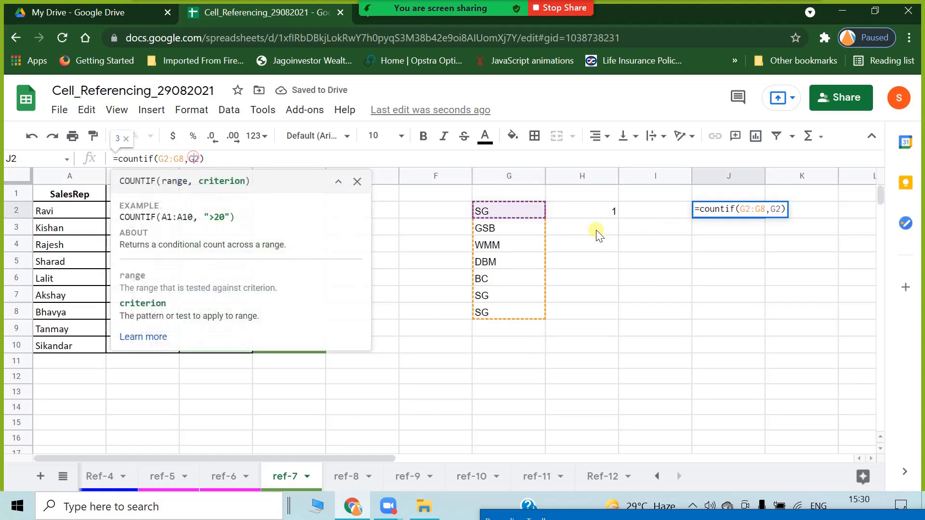
key(Escape)
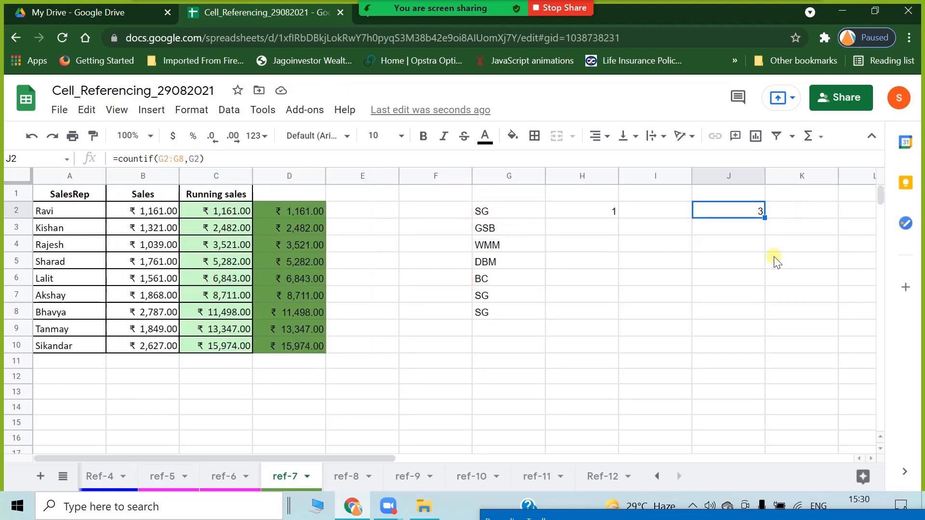
double_click(199, 159)
text(")
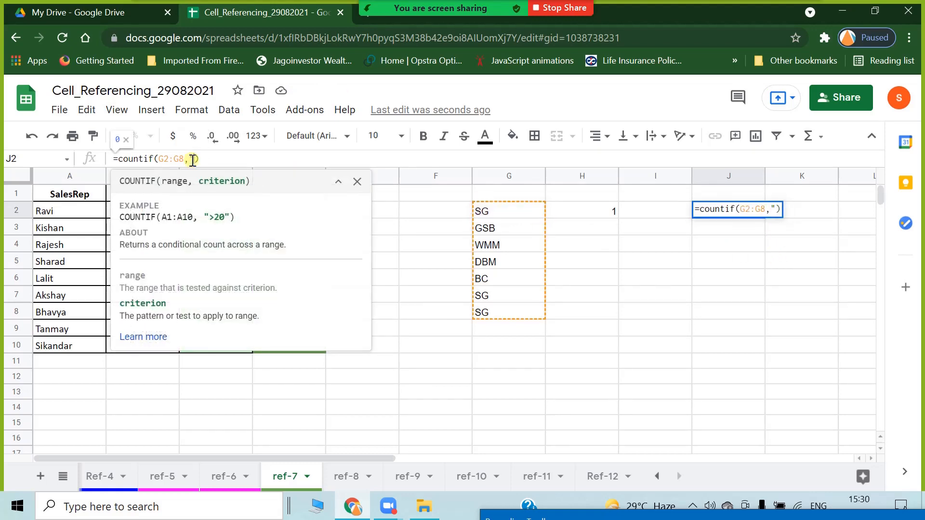
text(SG")
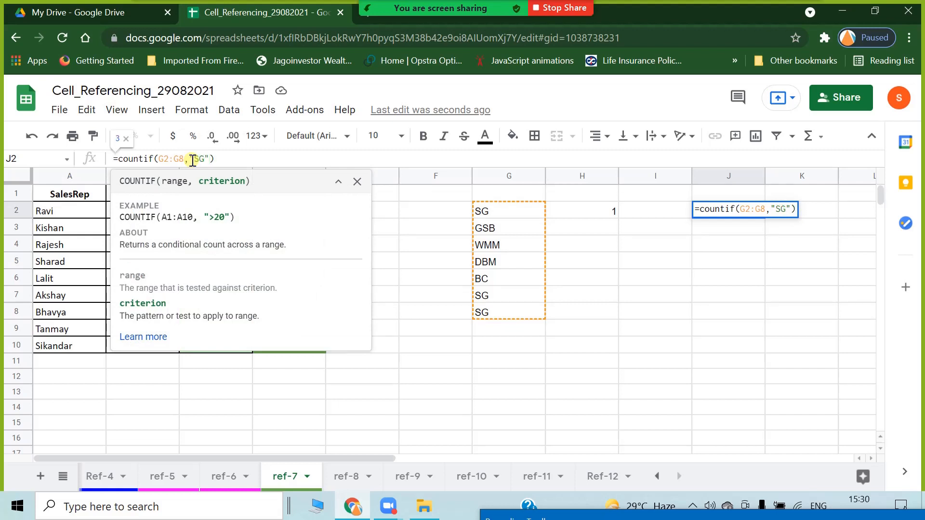
key(Return)
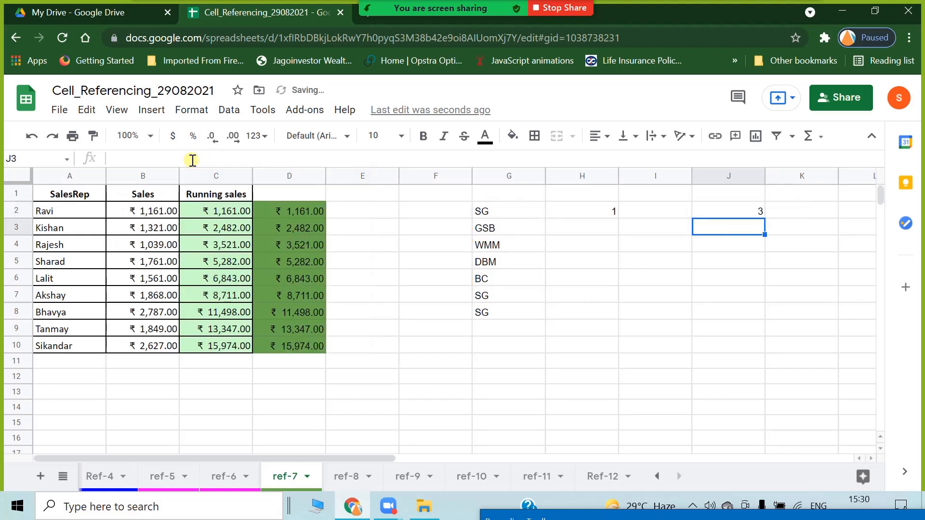
Step: Compare the text criterion in J2's COUNTIF formula with the code in cell G2
click(515, 212)
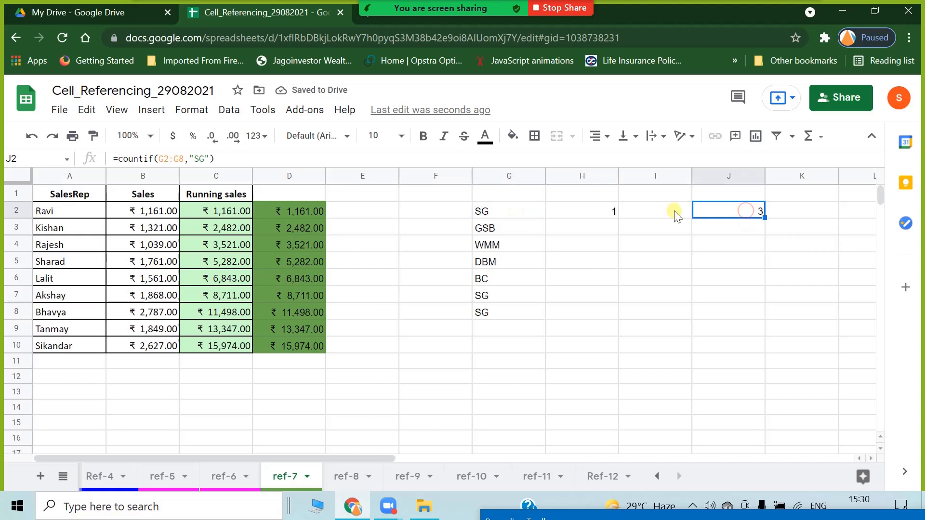
click(500, 209)
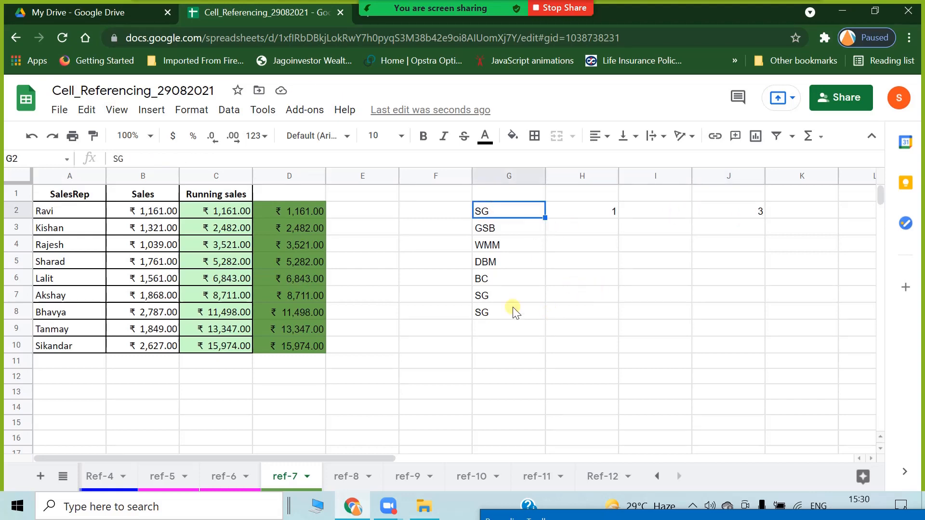
click(745, 208)
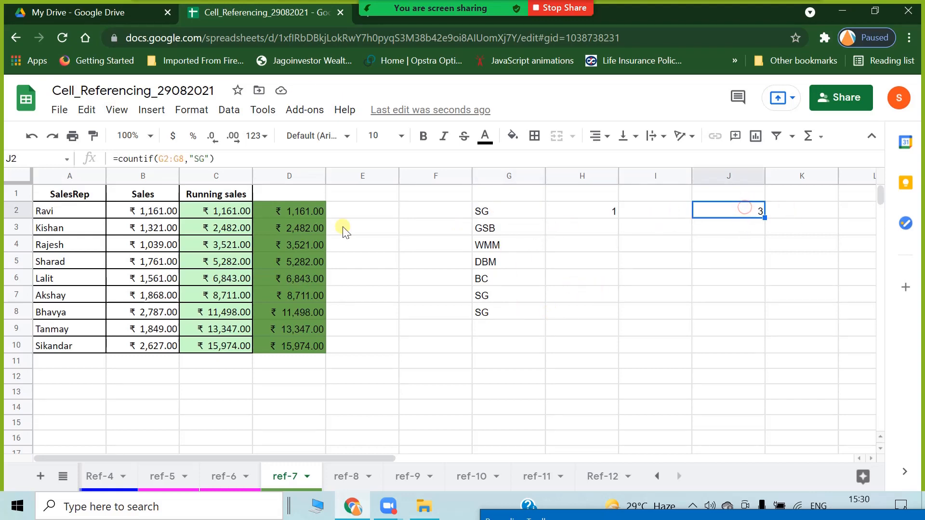
click(207, 157)
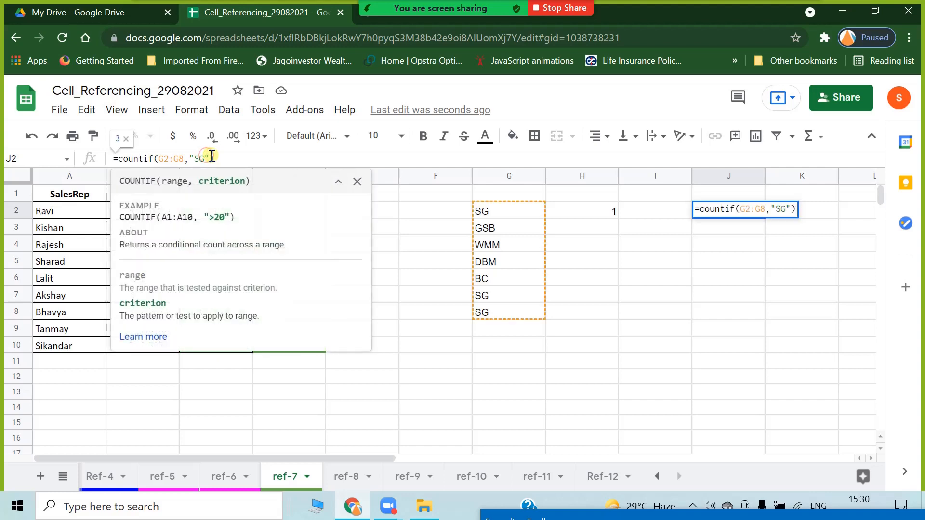
drag(208, 158, 195, 157)
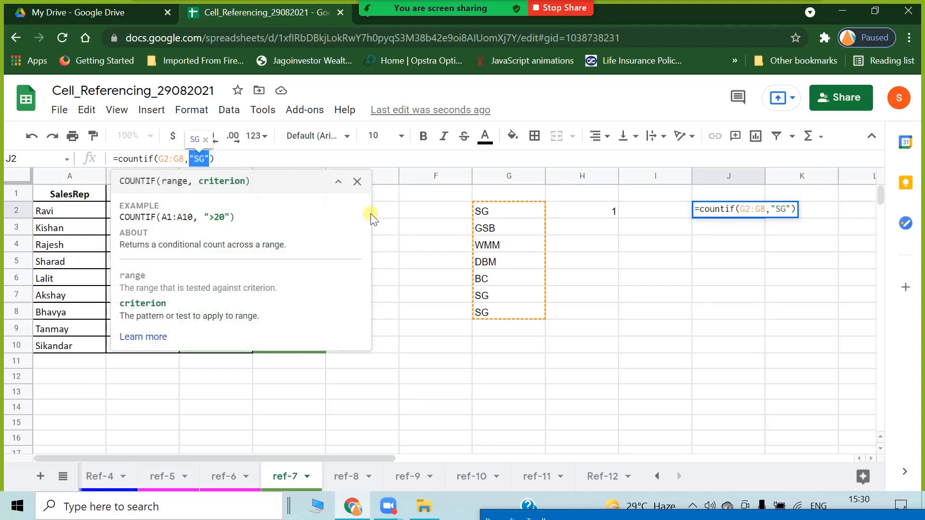
click(496, 212)
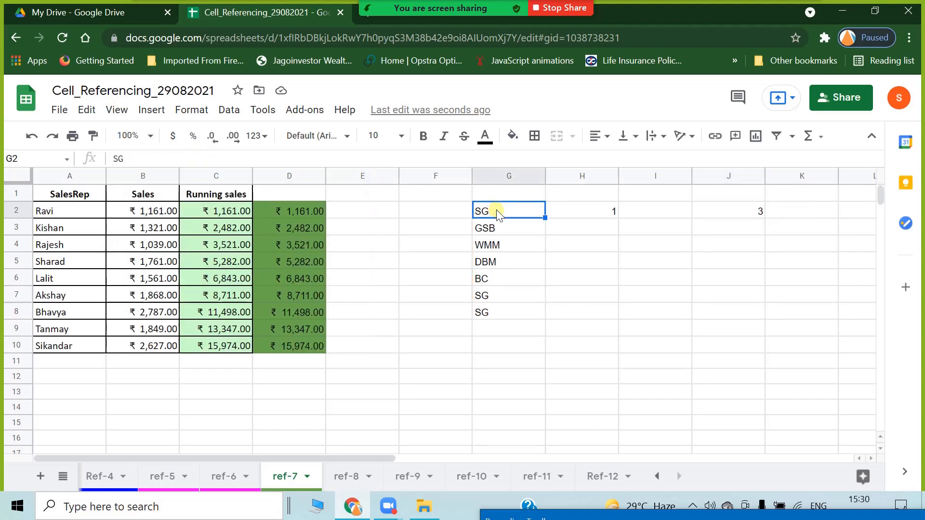
Step: Replace the text criterion "SG" in J2's COUNTIF formula with a reference to cell G2
click(744, 209)
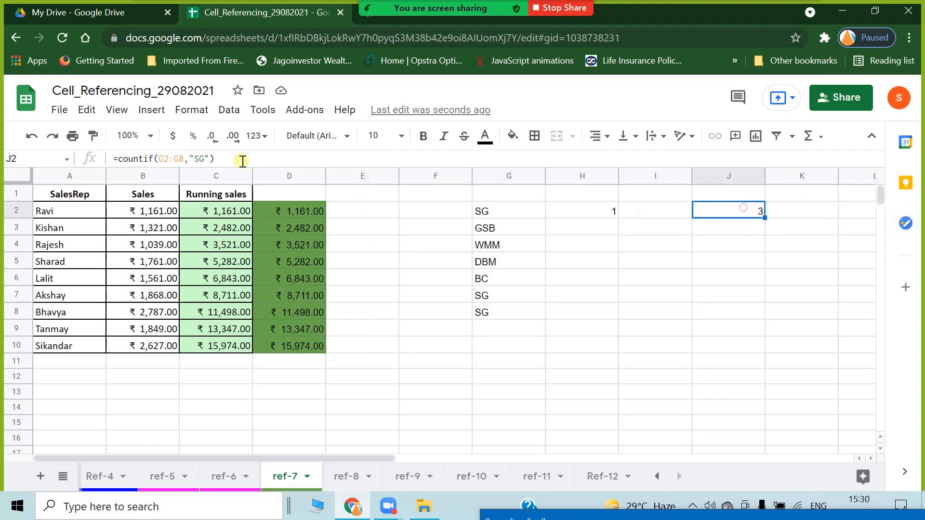
click(211, 159)
key(BackSpace)
key(BackSpace)
key(BackSpace)
key(BackSpace)
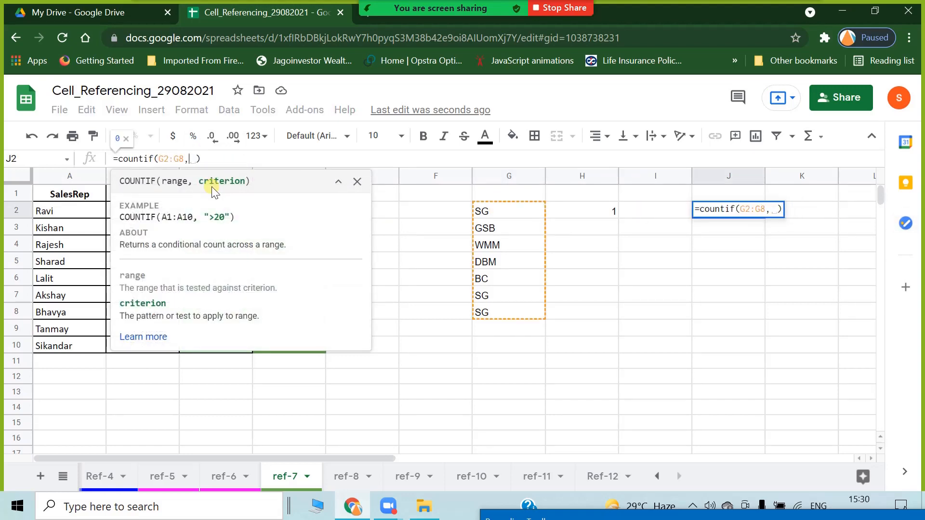
click(537, 213)
key(Return)
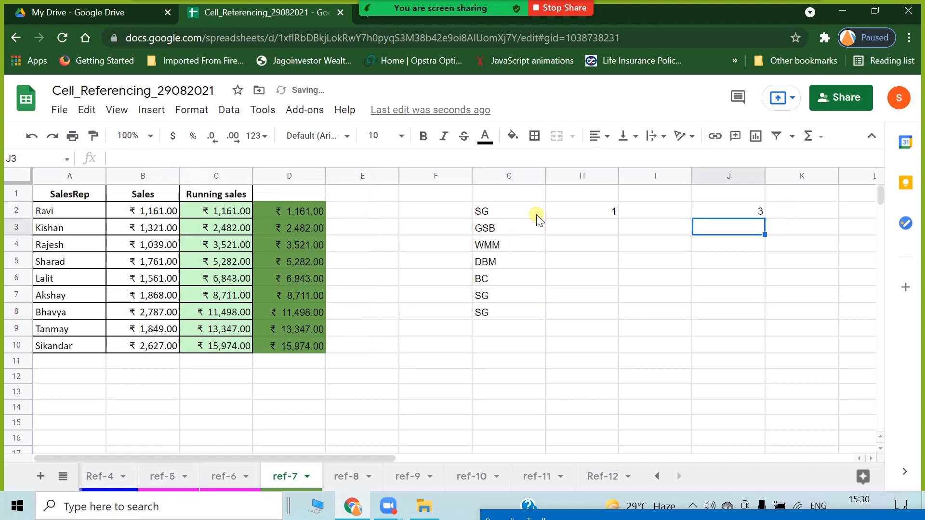
Step: Check the G2 reference in J2's formula and replace the code in G2 with GSB
click(728, 212)
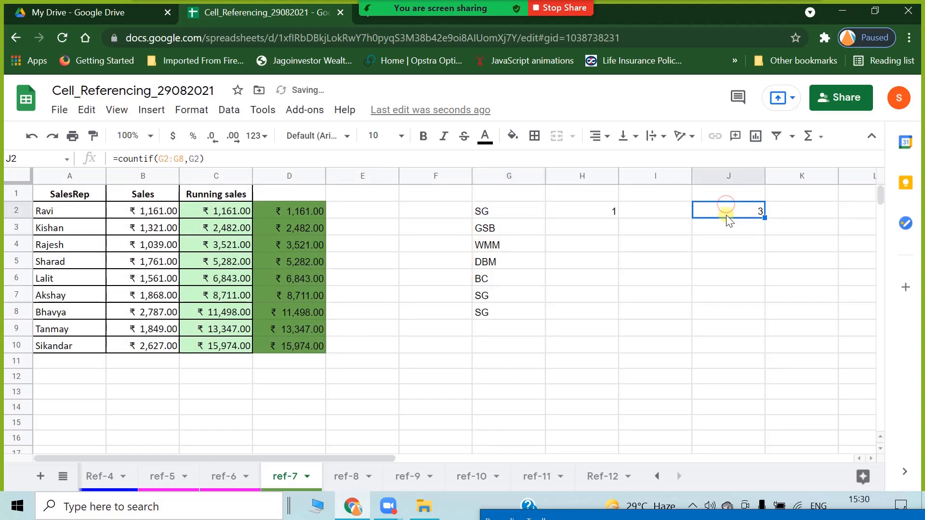
click(514, 213)
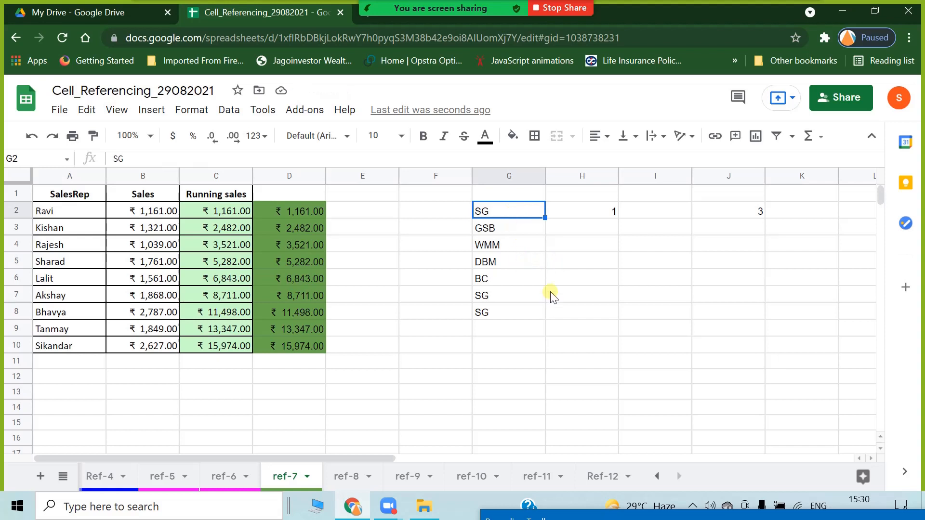
click(708, 291)
click(527, 210)
text(GSB)
key(Return)
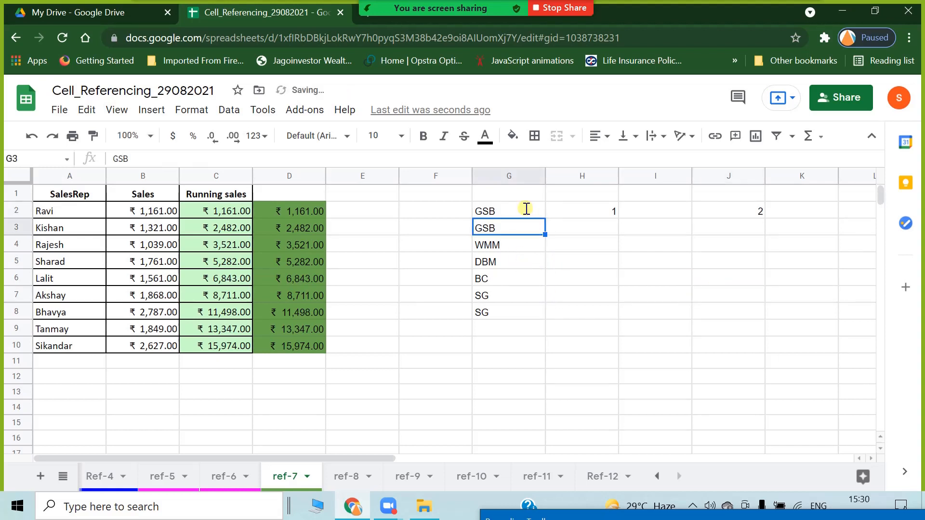
Step: Replace the code in G7 with GSB
click(500, 200)
click(497, 232)
click(501, 308)
click(509, 293)
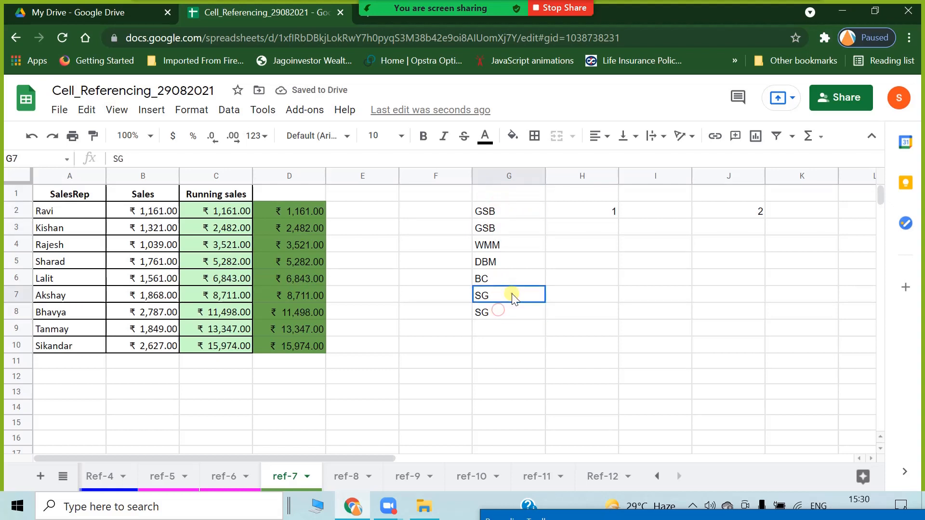
text(GSG)
key(Return)
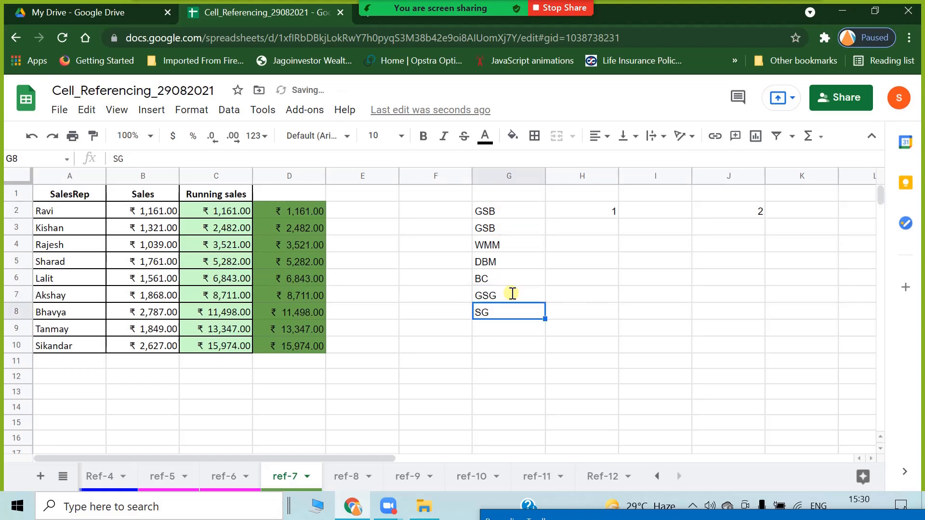
double_click(512, 297)
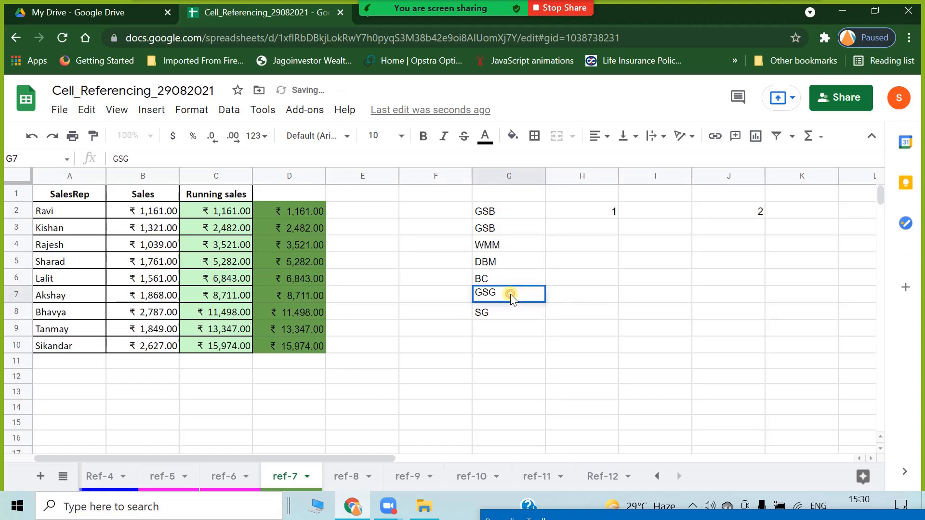
key(BackSpace)
text(B)
key(Return)
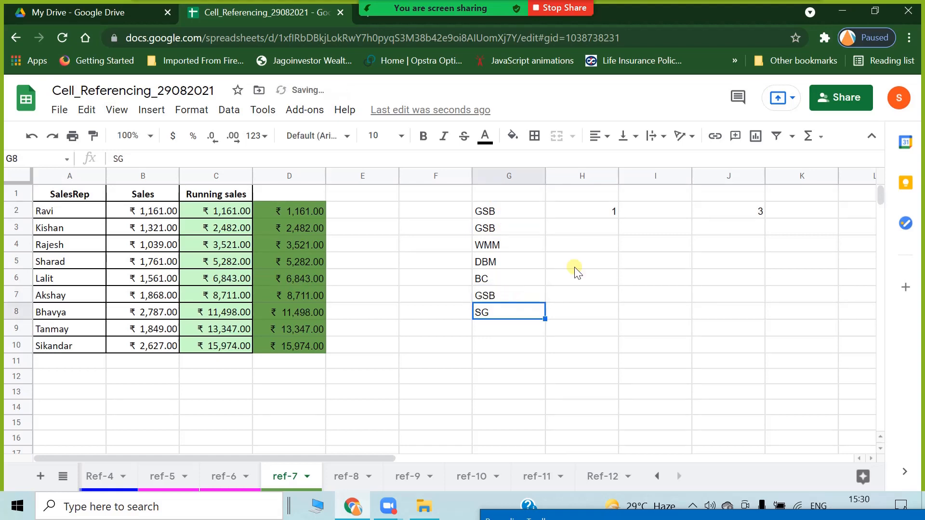
Step: Review the range and criterion of H2's COUNTIF formula and copy the formula down to H3
click(754, 212)
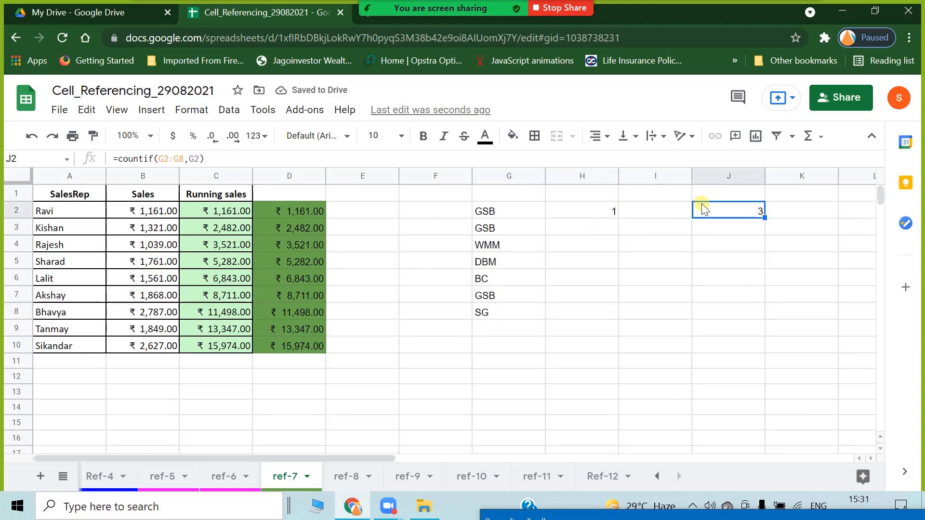
click(588, 208)
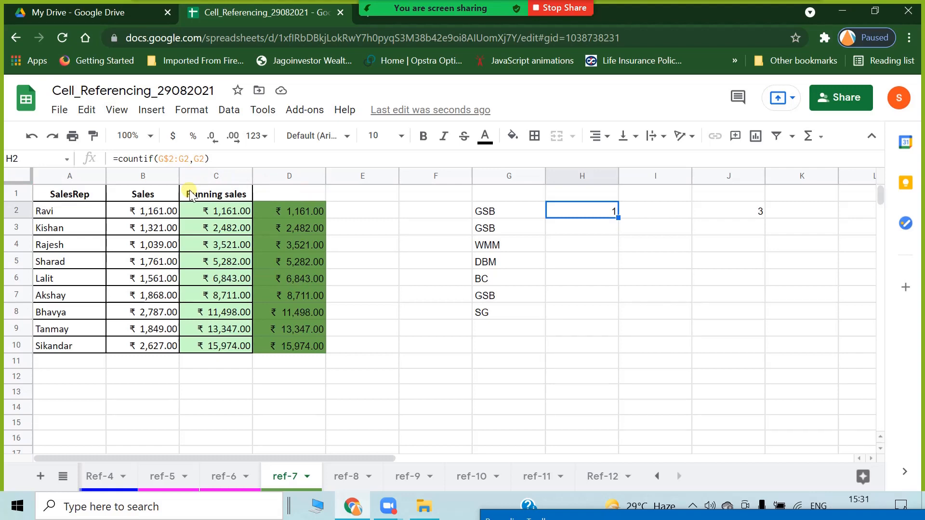
double_click(182, 159)
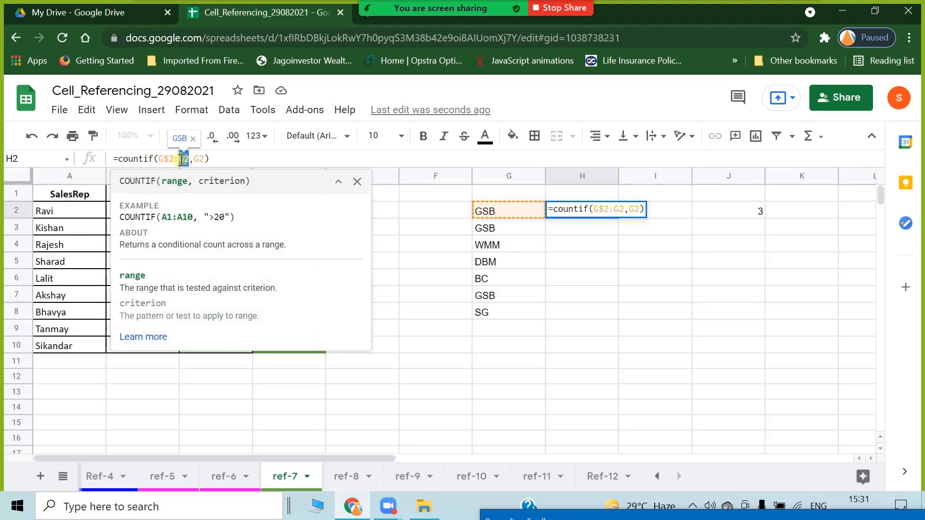
click(199, 157)
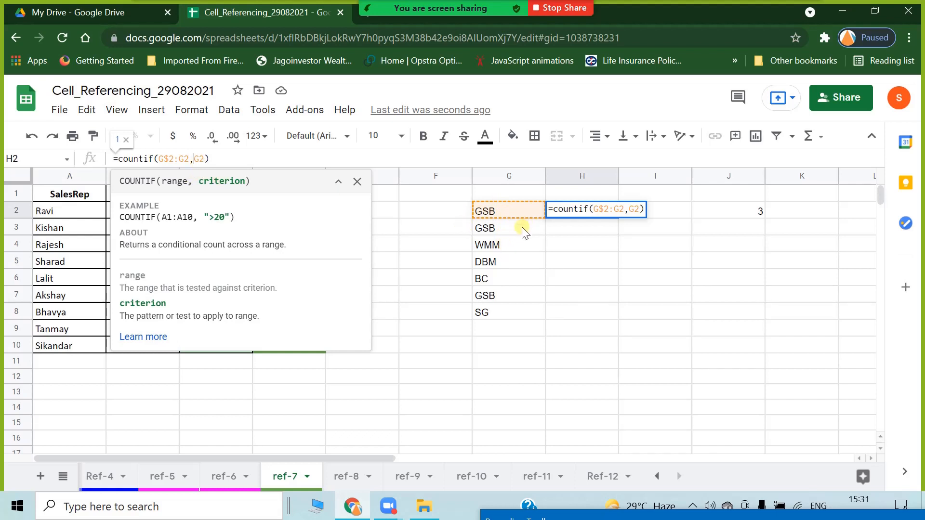
key(Return)
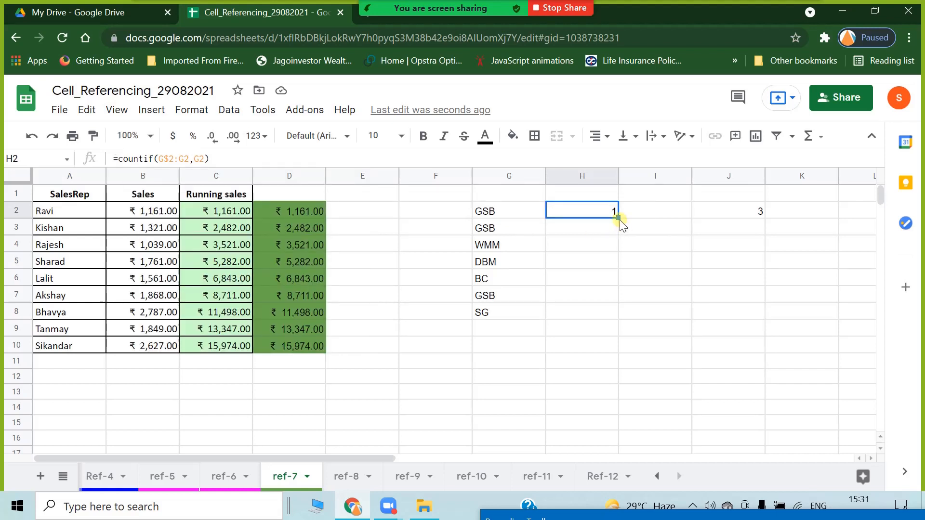
drag(618, 218, 617, 234)
click(590, 275)
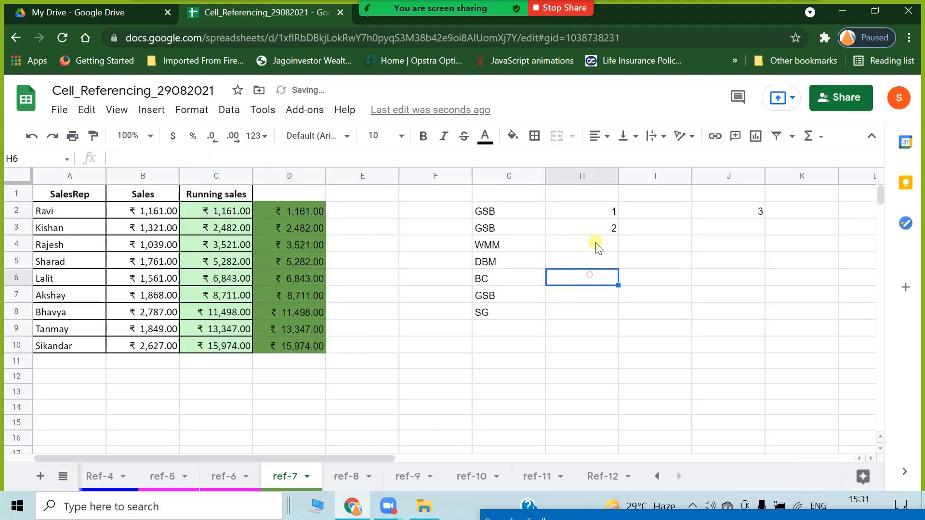
Step: Inspect the expanded range in H3's COUNTIF formula and fill the formula down through H8
click(597, 231)
double_click(597, 230)
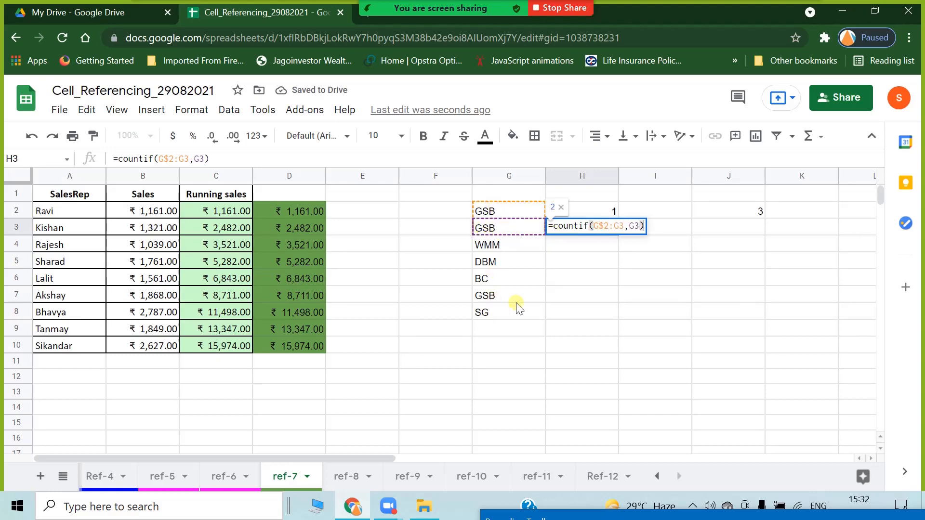
key(Escape)
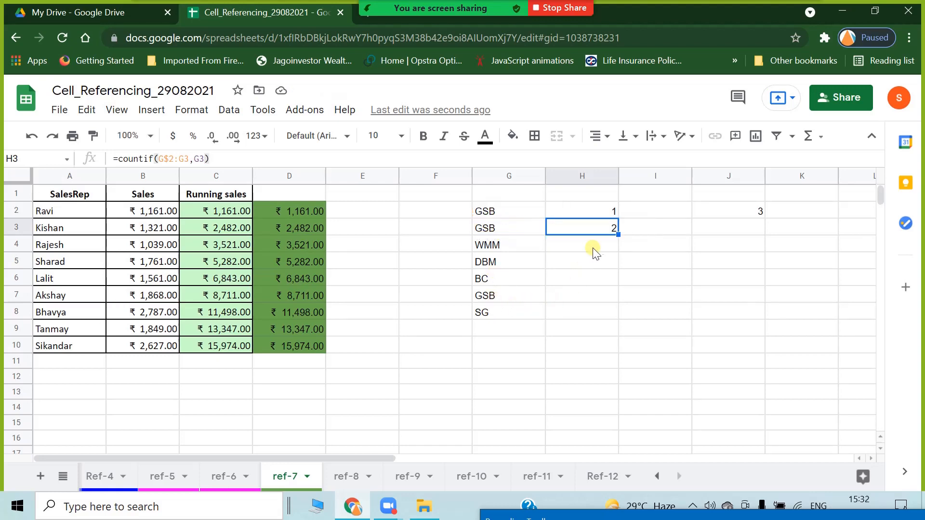
drag(618, 234, 617, 314)
click(611, 297)
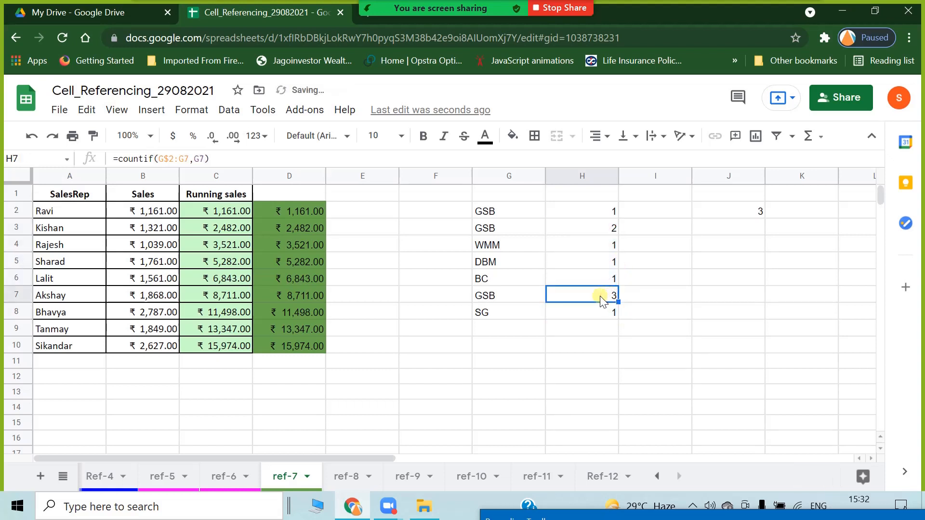
Step: Examine the expanding range in H7's COUNTIF formula and compare the running counts in H2:H8 with the codes in column G
double_click(600, 296)
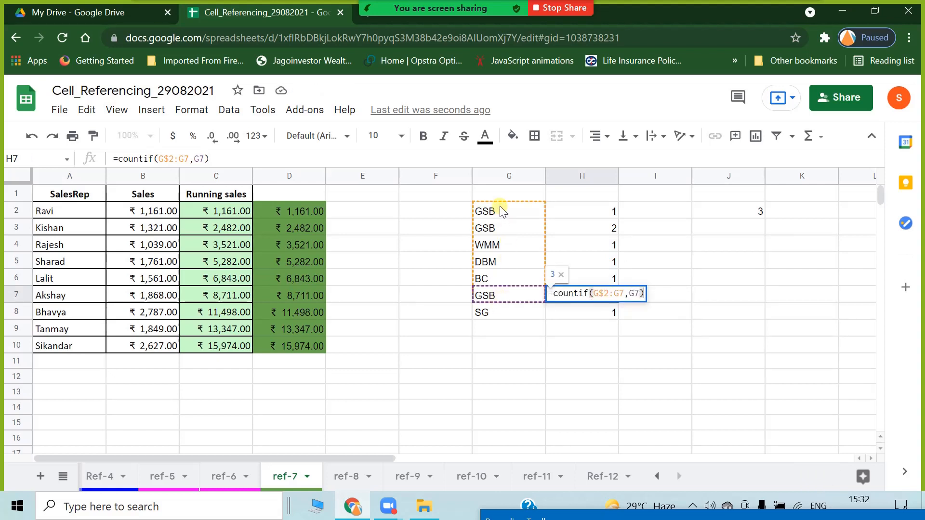
key(Escape)
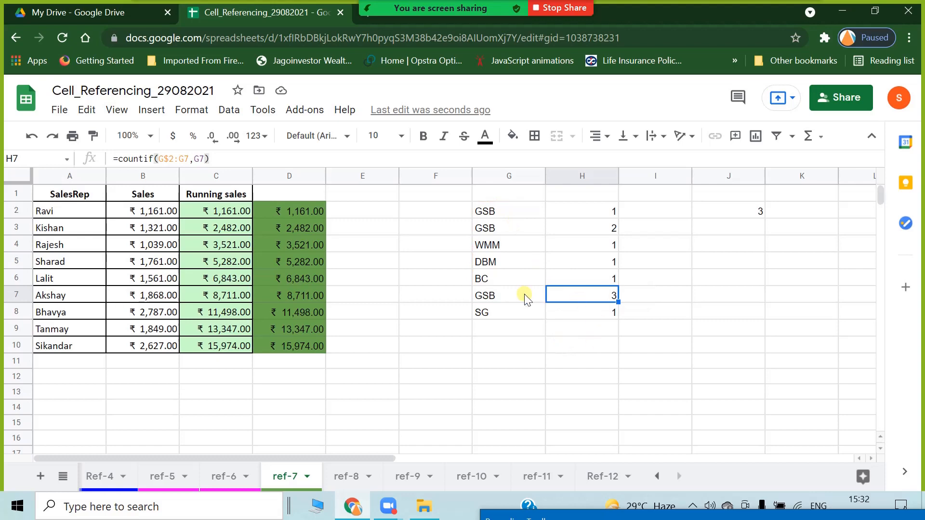
click(507, 296)
click(566, 298)
click(595, 215)
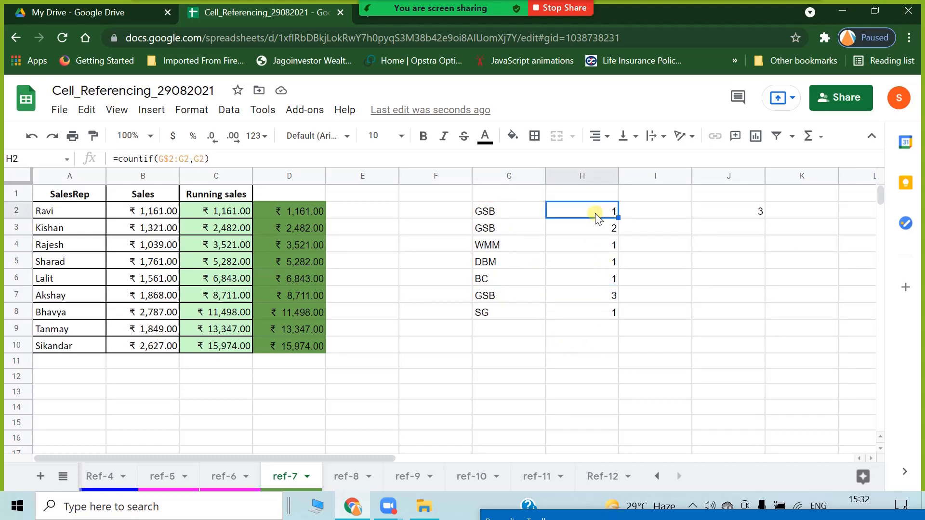
click(579, 286)
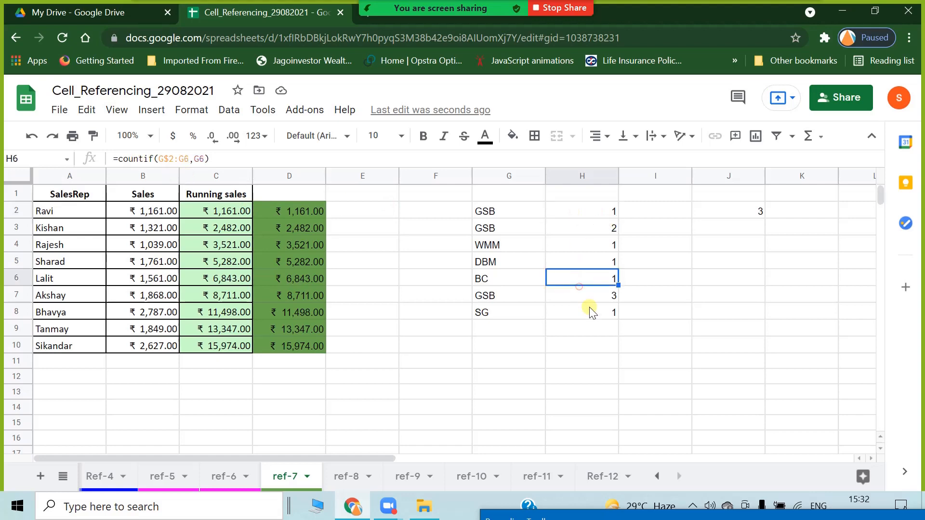
click(592, 313)
click(595, 211)
click(595, 256)
click(606, 311)
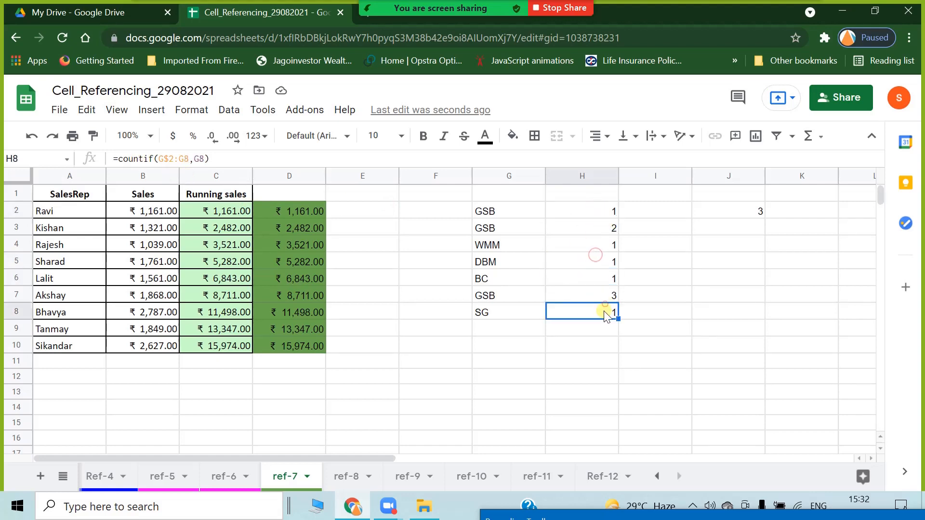
click(587, 214)
click(601, 285)
click(595, 313)
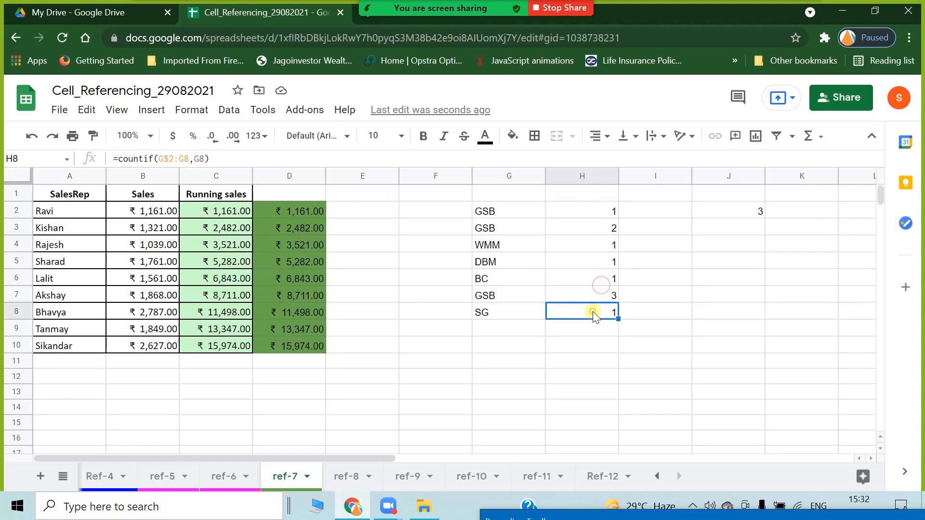
click(589, 213)
click(603, 300)
click(508, 311)
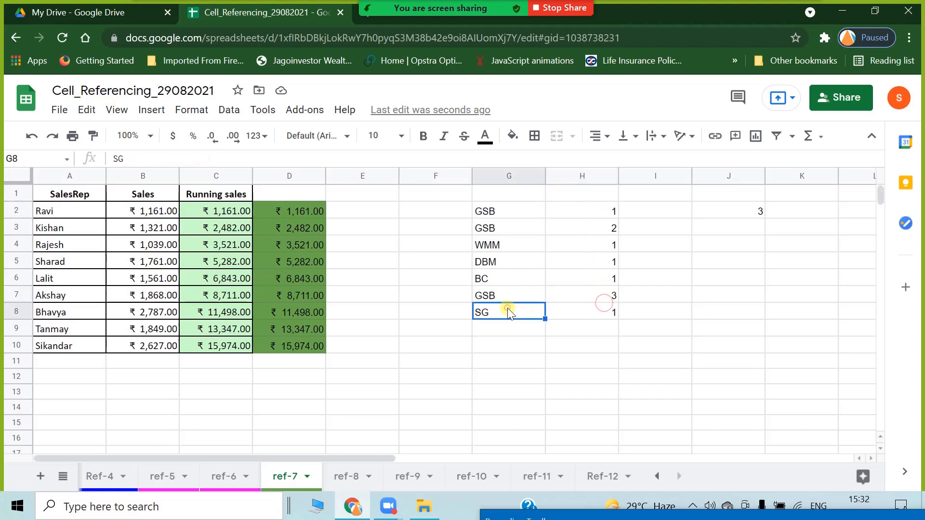
Step: Copy the text of the formula =countif(G$2:G2,G2) from cell H2, leaving the cell unedited
click(594, 218)
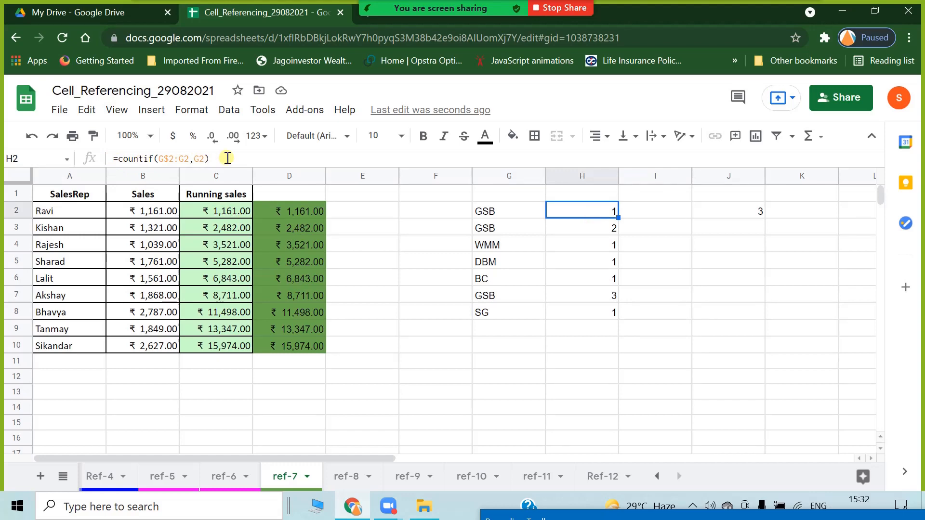
drag(228, 158, 106, 160)
key(ctrl+c)
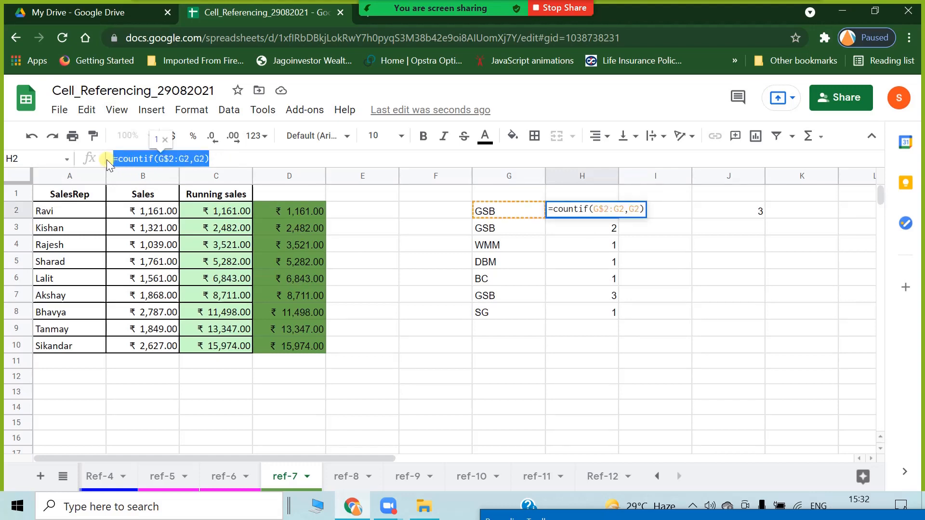
key(Escape)
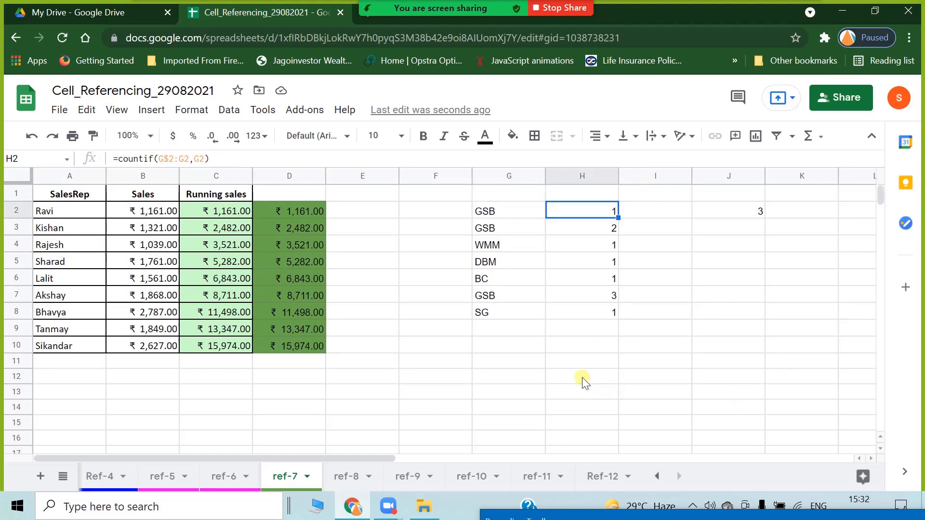
Step: Start a conditional format rule on G2:G16 with the condition set to Custom formula is
click(580, 375)
click(515, 215)
drag(515, 215, 499, 432)
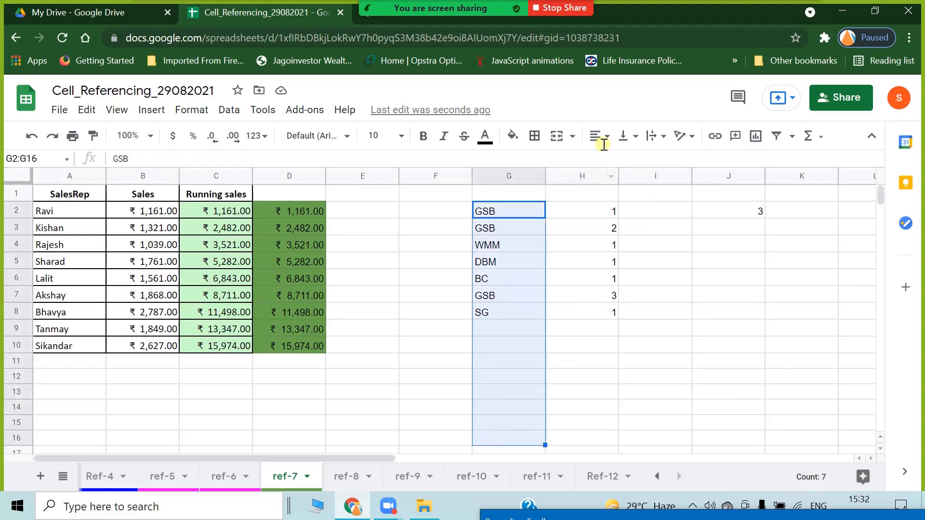
click(514, 136)
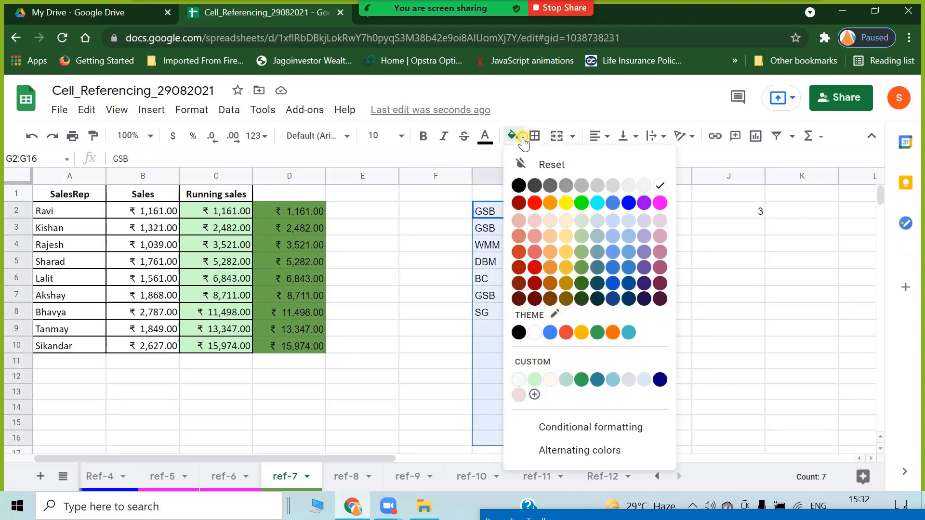
click(649, 426)
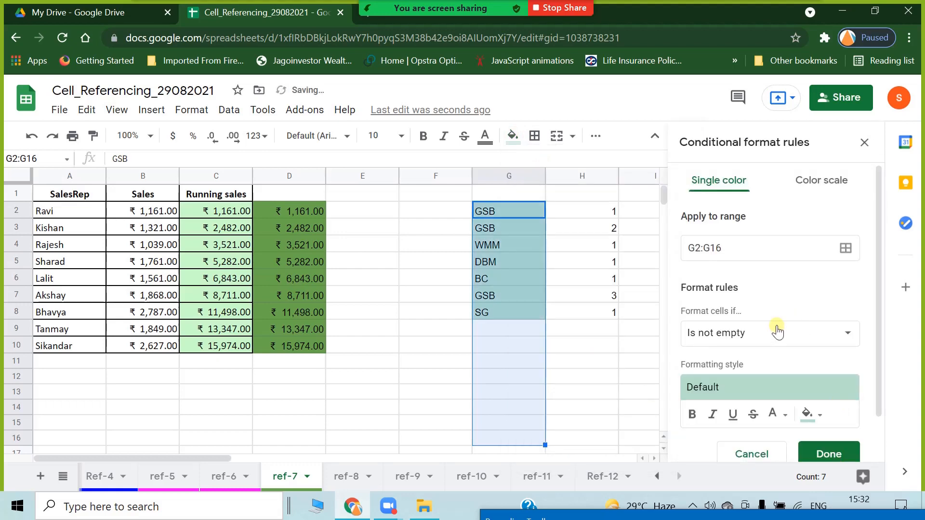
click(791, 332)
scroll(791, 340, down, 5)
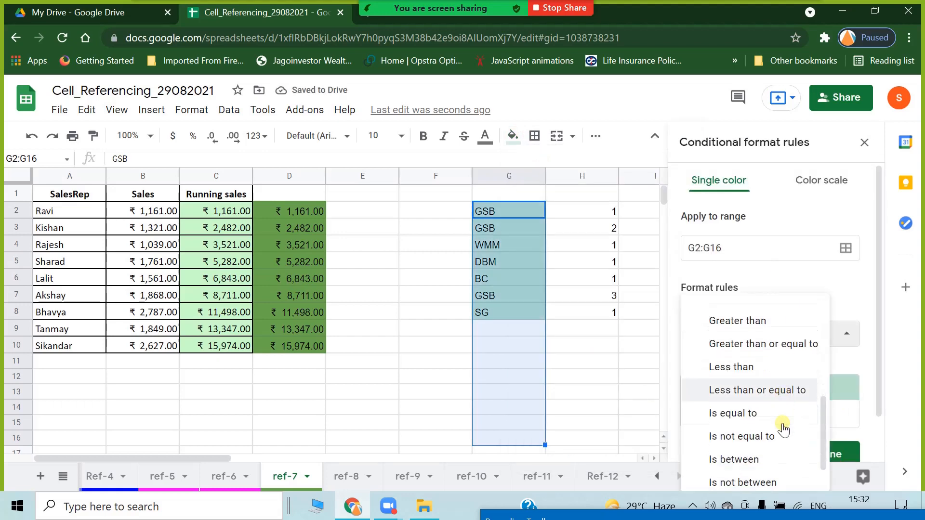
click(766, 476)
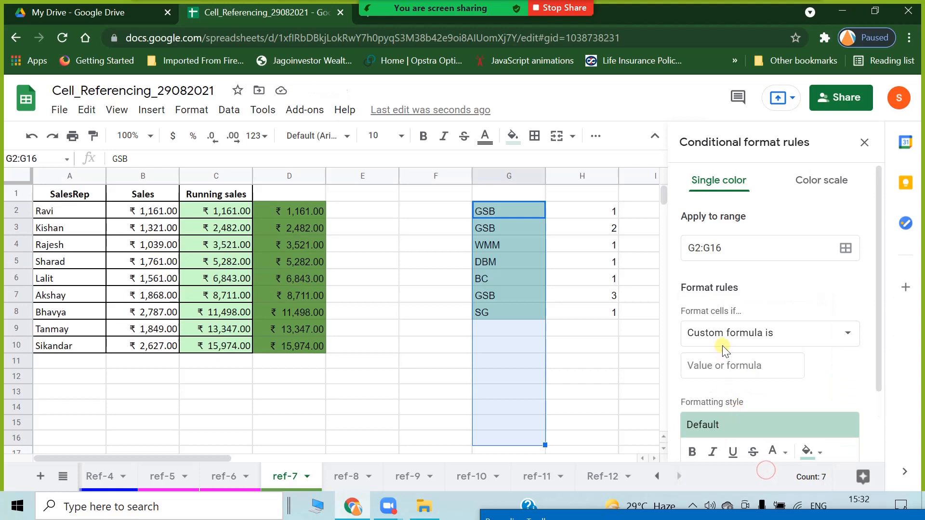
Step: Enter =countif(G$2:G2,G2)>1 as the rule's custom formula, based on the copied COUNTIF text
click(733, 370)
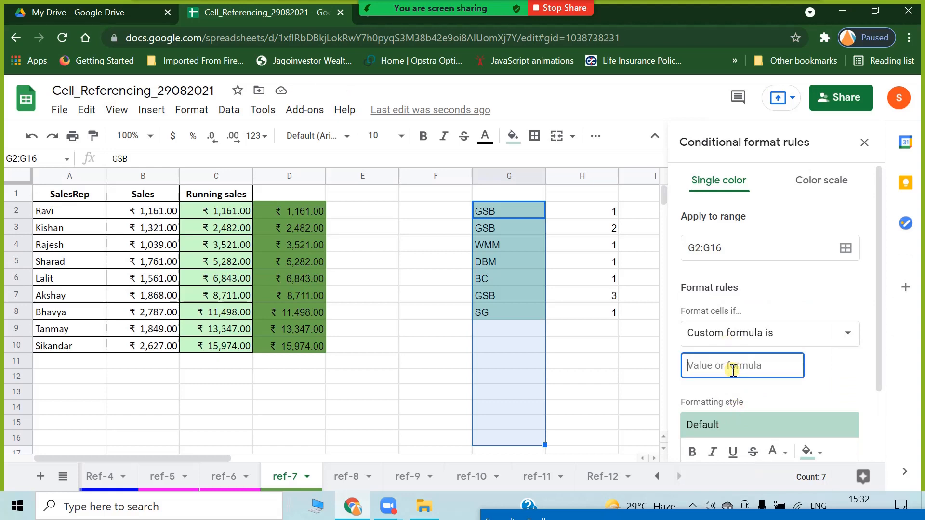
text(=)
key(ctrl+v)
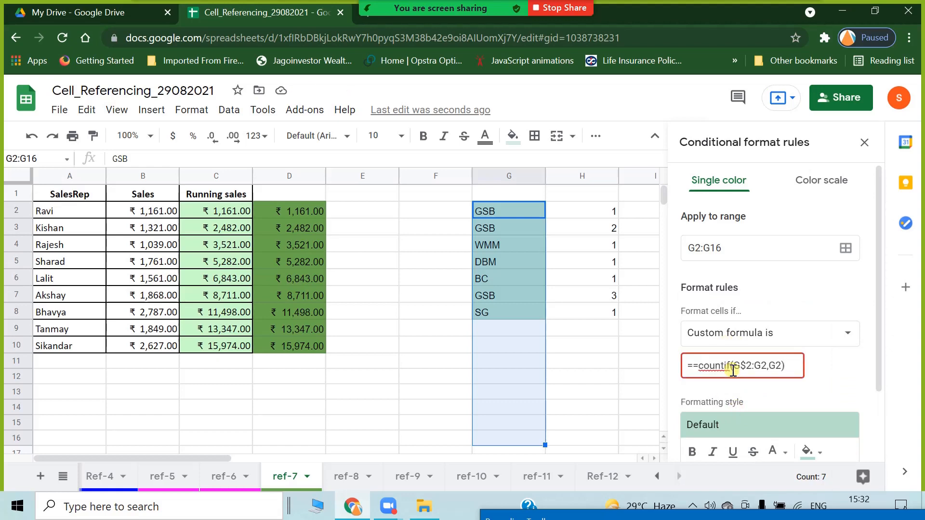
key(BackSpace)
click(801, 368)
text(>)
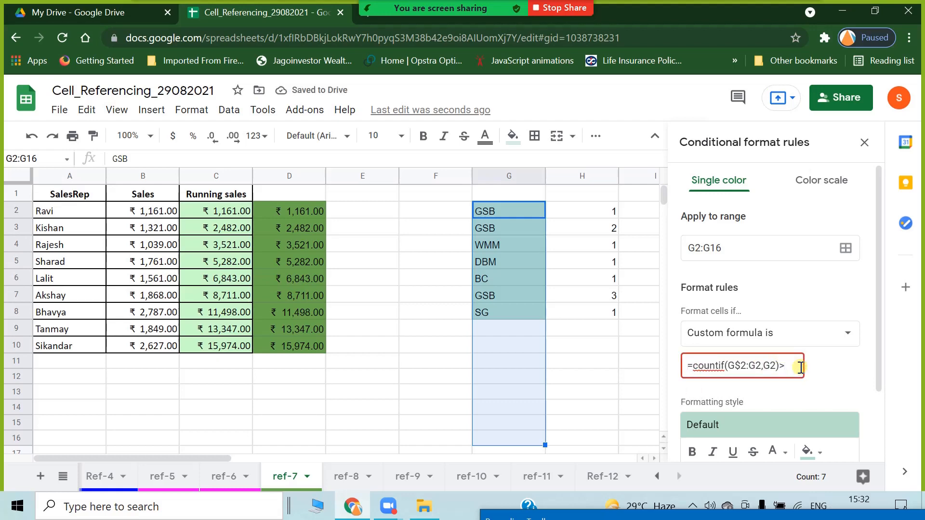
text(1)
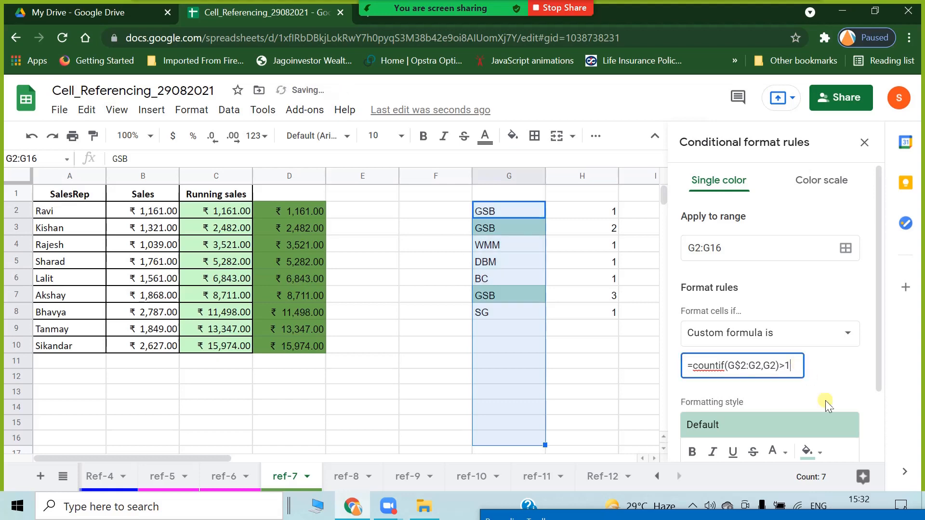
Step: Set the rule's fill color to purple and save the conditional format rule
scroll(827, 404, down, 3)
click(821, 381)
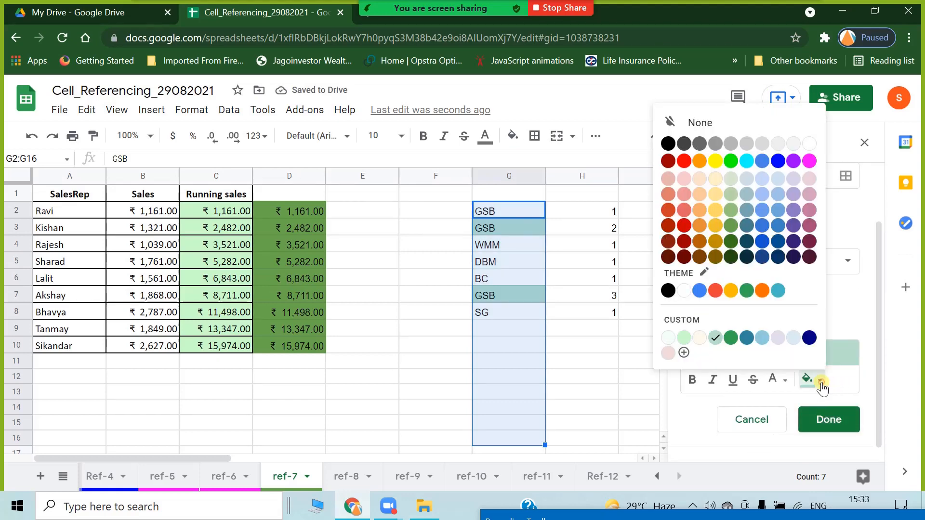
click(795, 163)
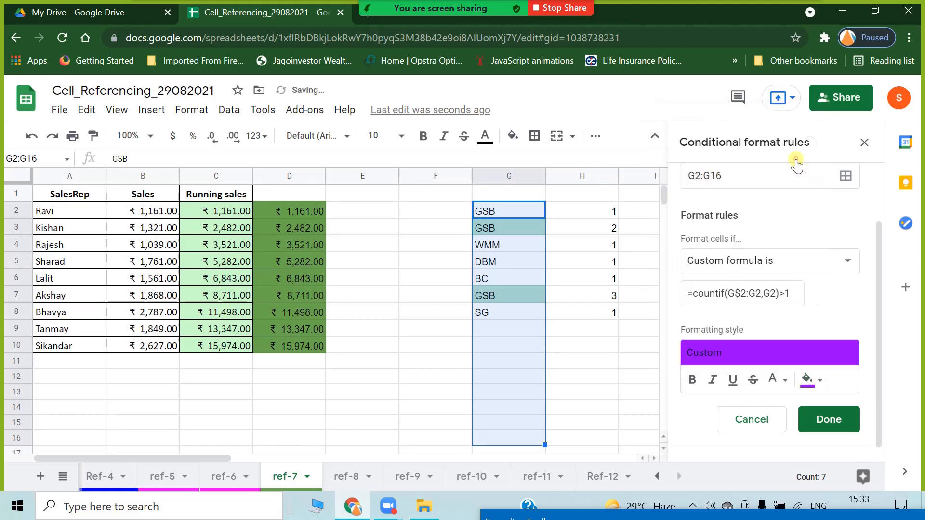
click(840, 427)
click(436, 396)
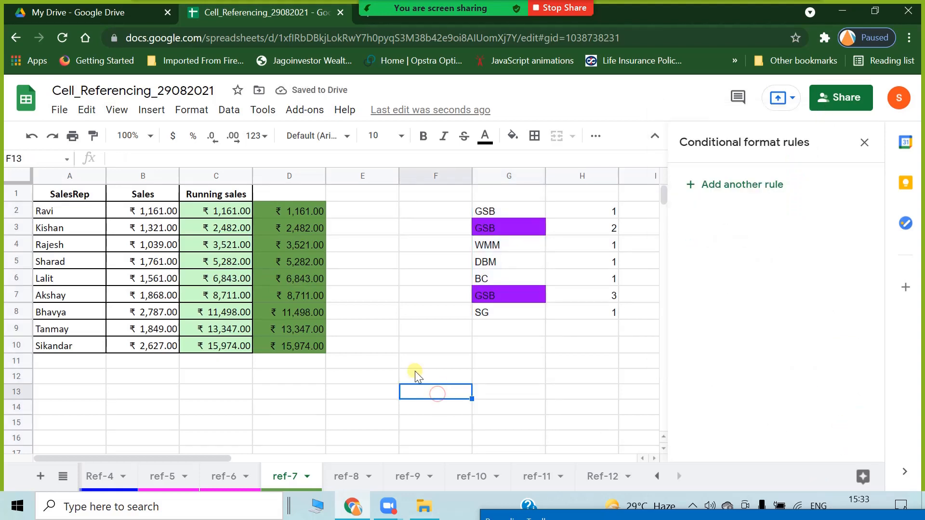
Step: Enter the code GSB in G9 to test the duplicate highlighting
click(501, 333)
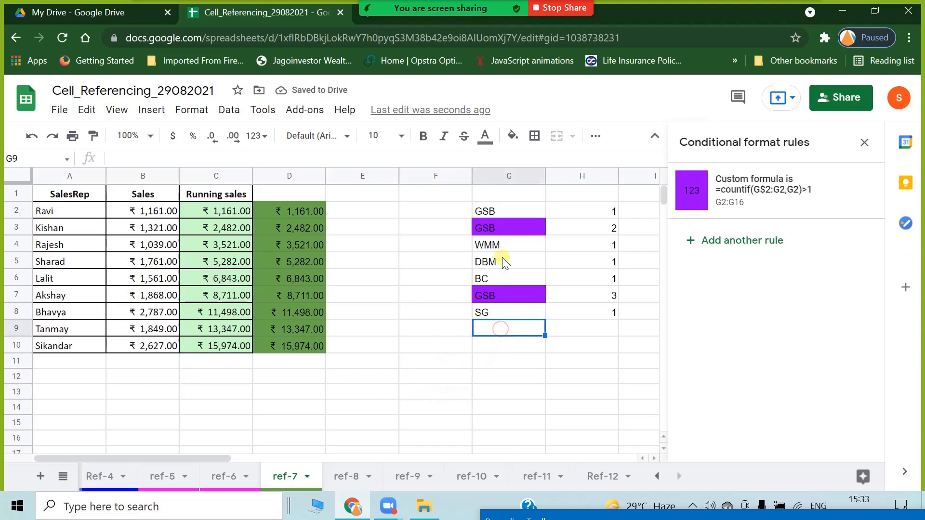
click(509, 298)
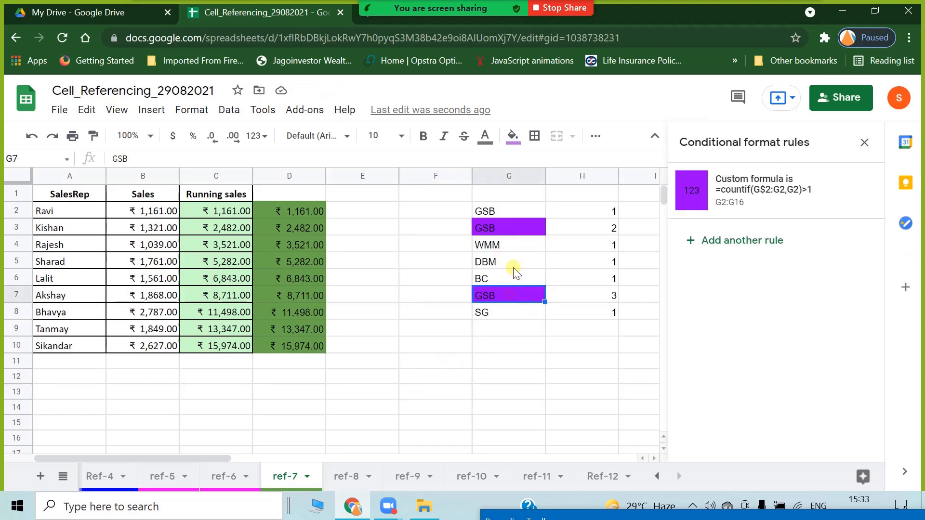
click(511, 326)
text(GSG)
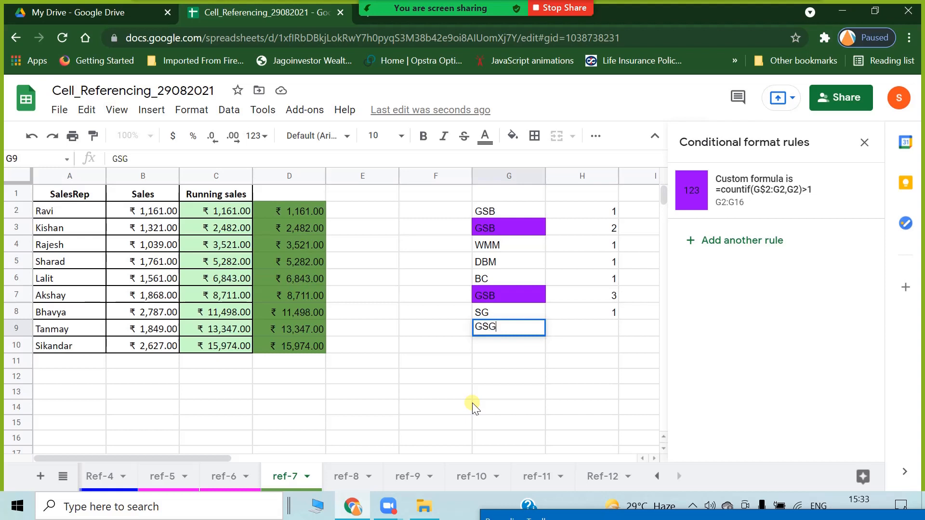
key(Return)
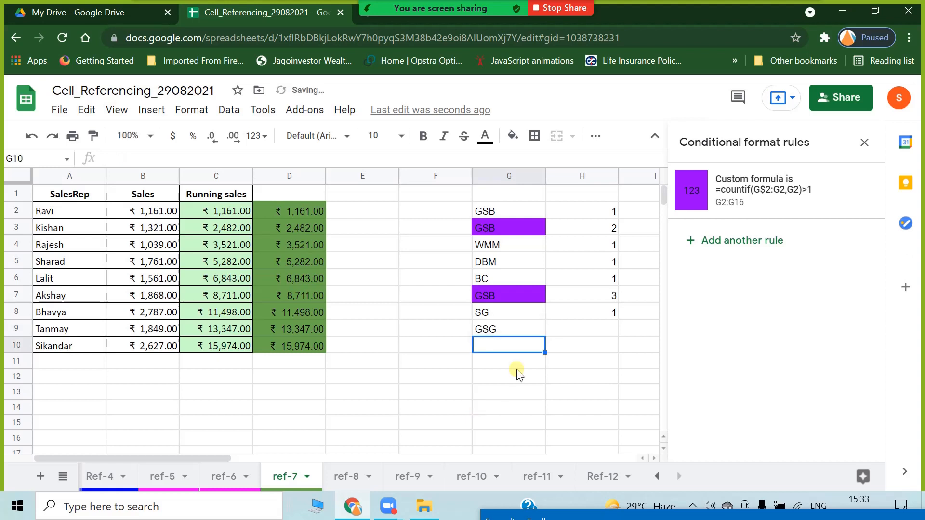
double_click(522, 327)
key(BackSpace)
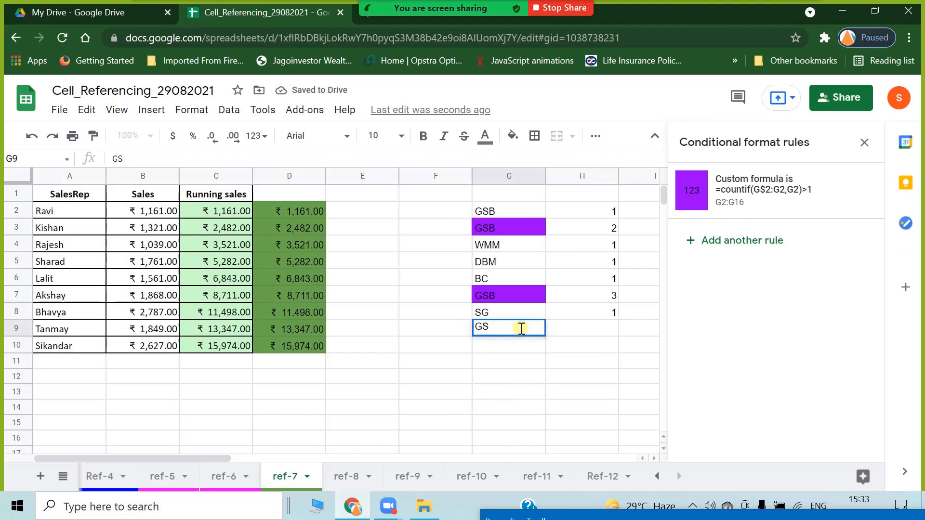
key(Return)
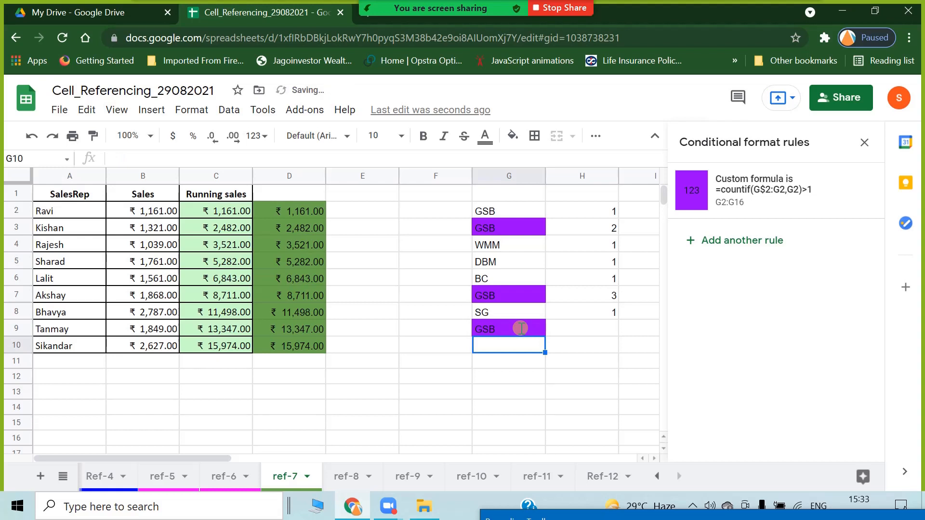
Step: Enter the code SG in G10 as another duplicate and close the conditional format rules
click(513, 313)
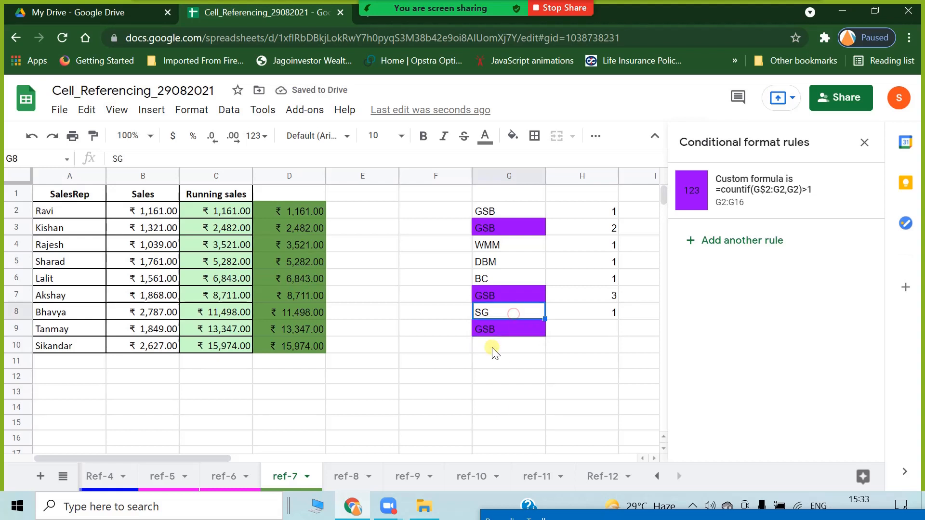
click(492, 347)
text(SG)
key(Return)
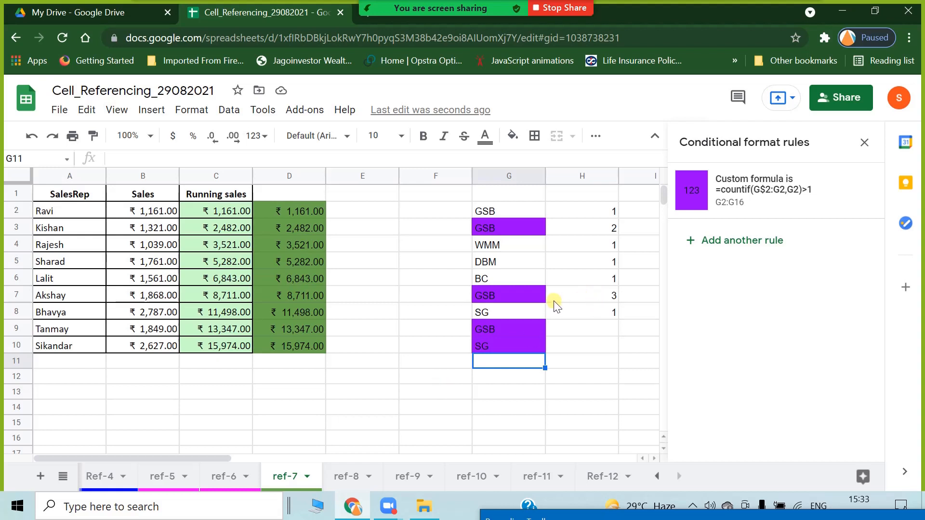
click(865, 143)
Step: Examine the highlighting of each code in G2:G10 and compare it with the running counts in column H
click(623, 362)
click(500, 231)
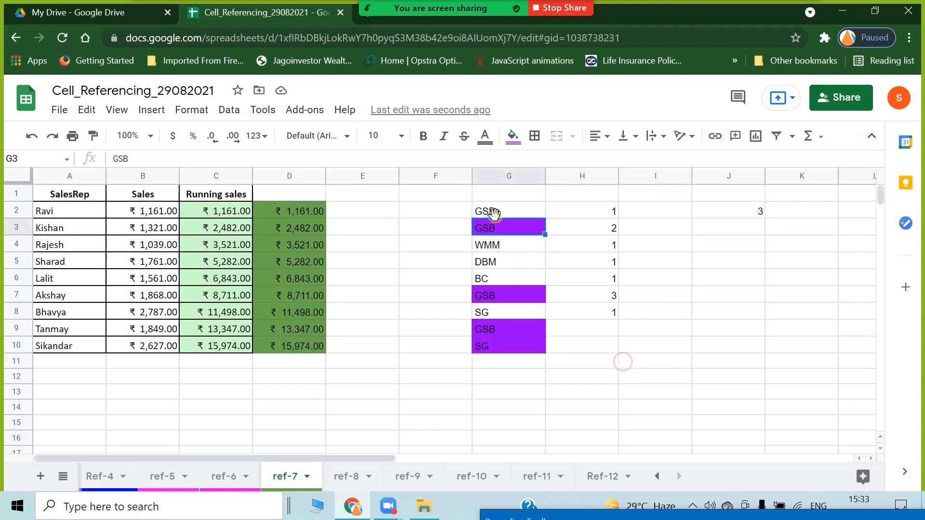
click(501, 213)
click(501, 248)
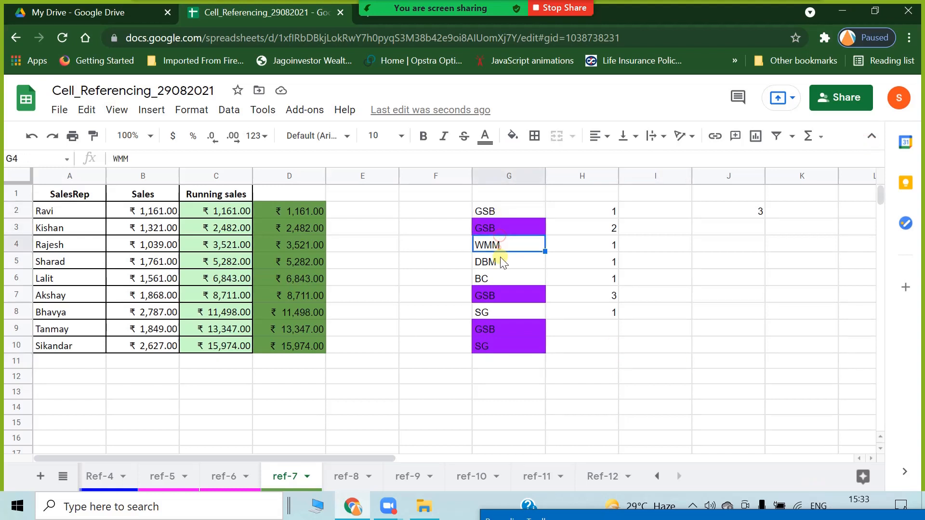
click(502, 262)
click(507, 280)
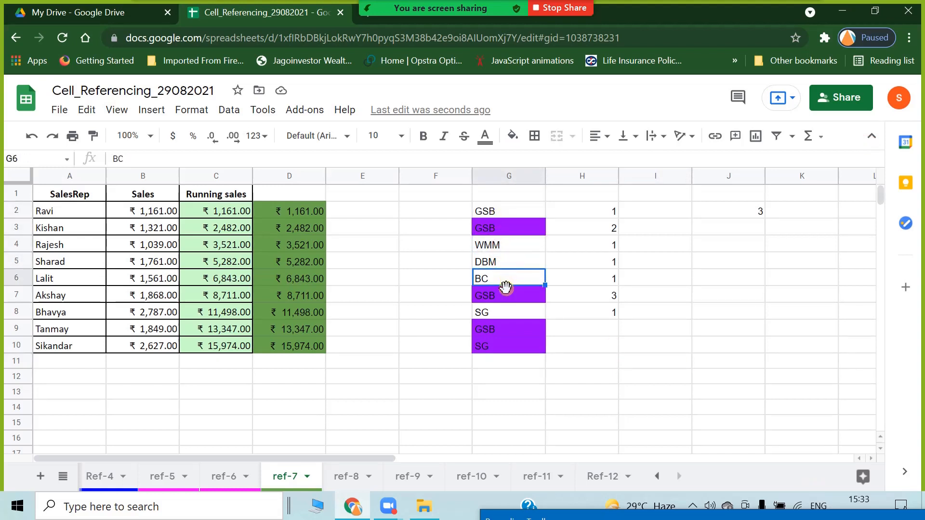
click(506, 297)
click(506, 309)
click(506, 332)
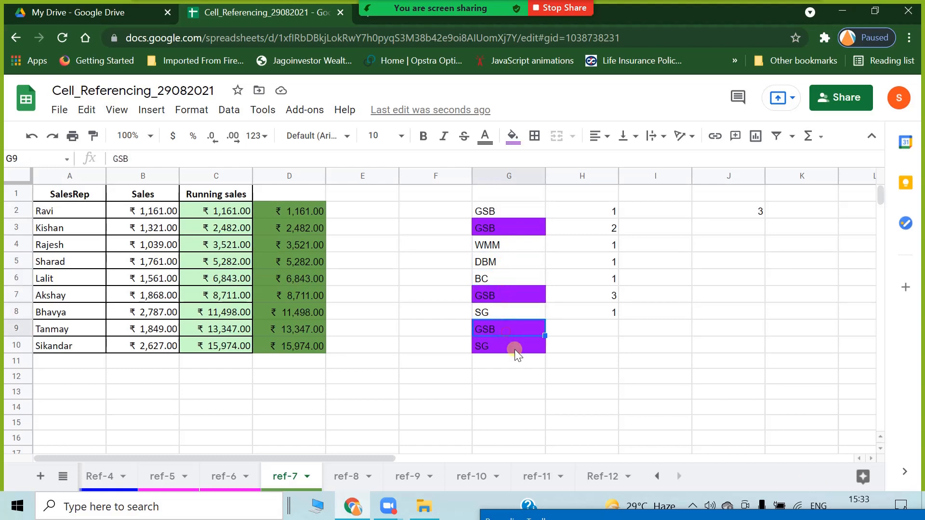
click(515, 348)
click(626, 359)
drag(593, 217, 596, 342)
click(689, 325)
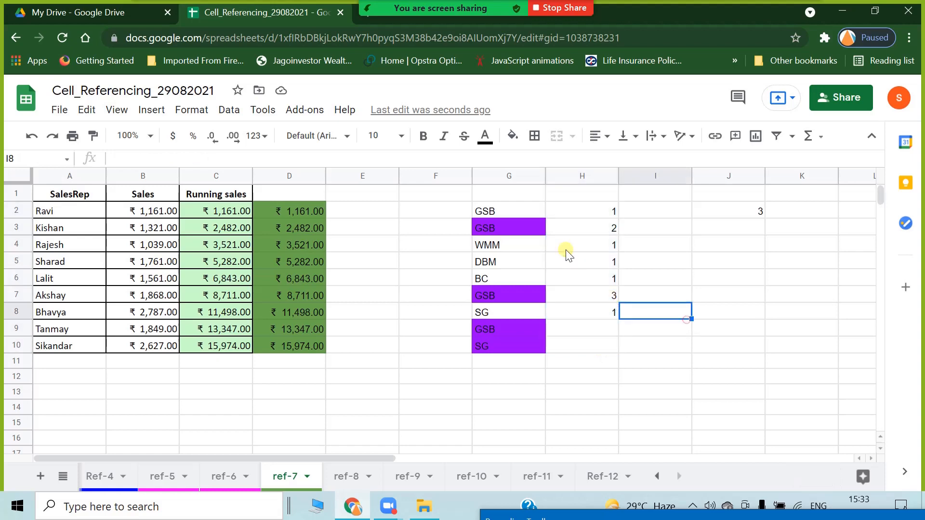
Step: Compare the first GSB in G2 with its repeat in G3 and check the WMM code in G4
click(519, 225)
click(517, 215)
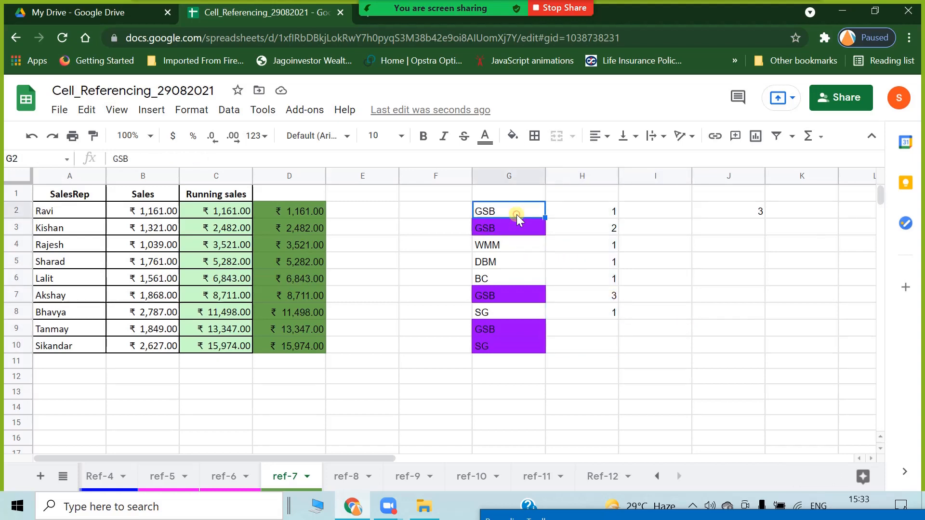
click(514, 228)
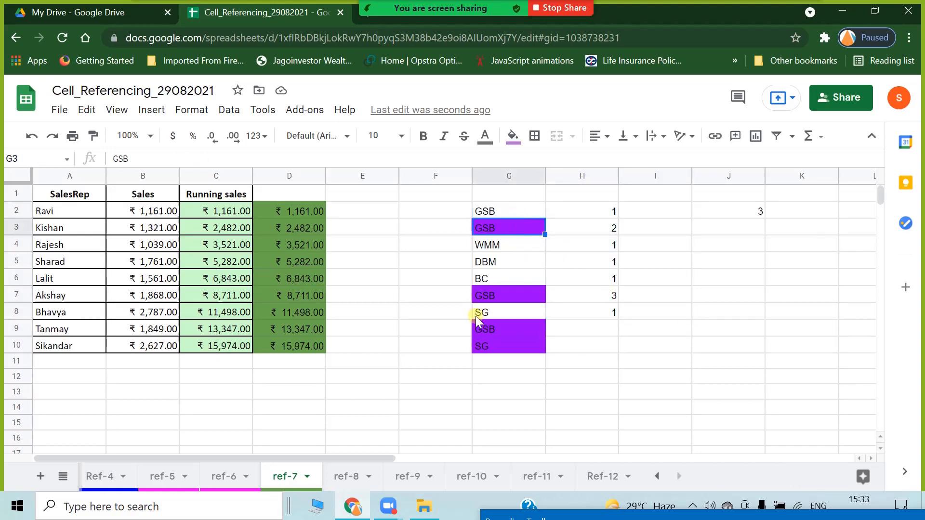
click(385, 374)
click(516, 195)
click(513, 212)
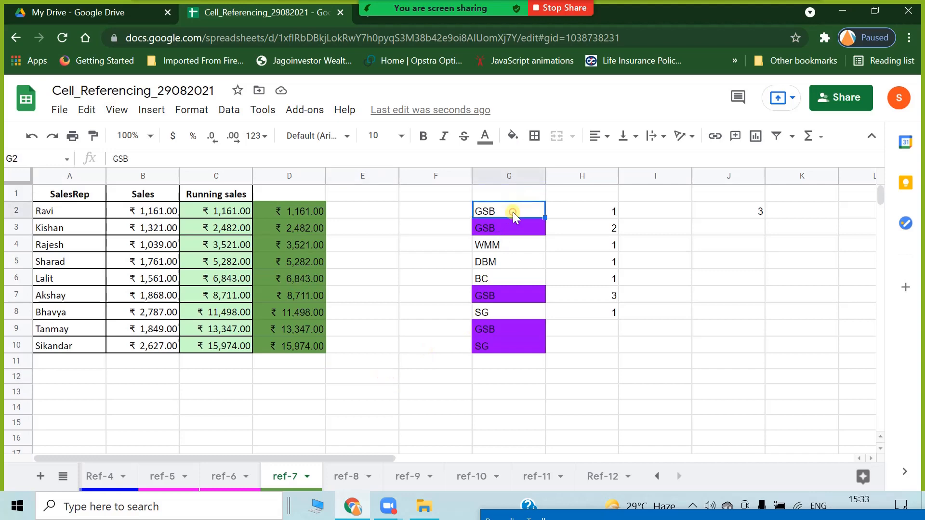
click(600, 326)
click(496, 211)
click(496, 226)
click(510, 214)
click(505, 227)
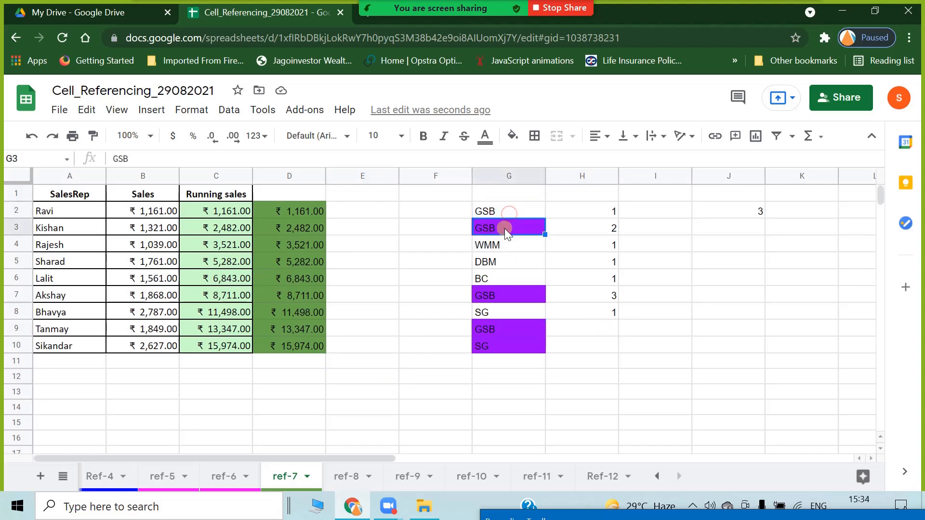
click(521, 247)
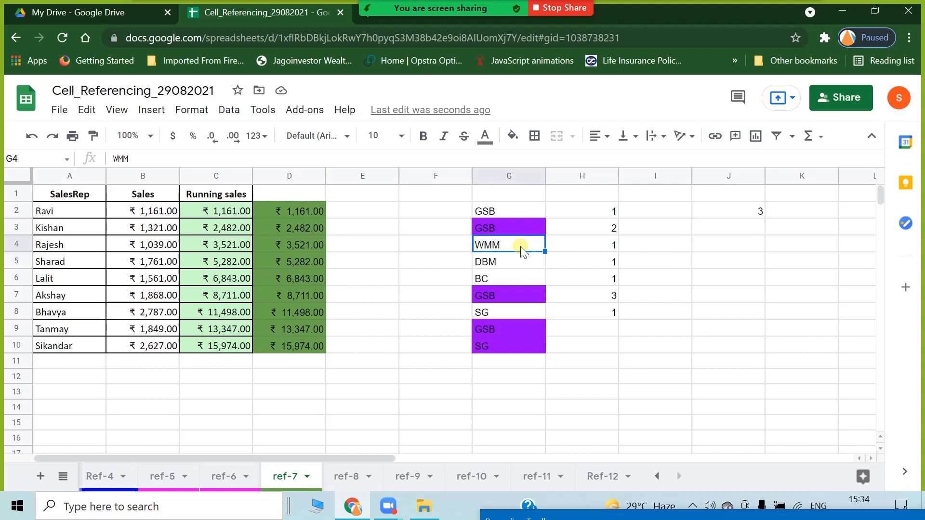
Step: Try a trailing period on the GSB code in G9 and remove it again
click(503, 329)
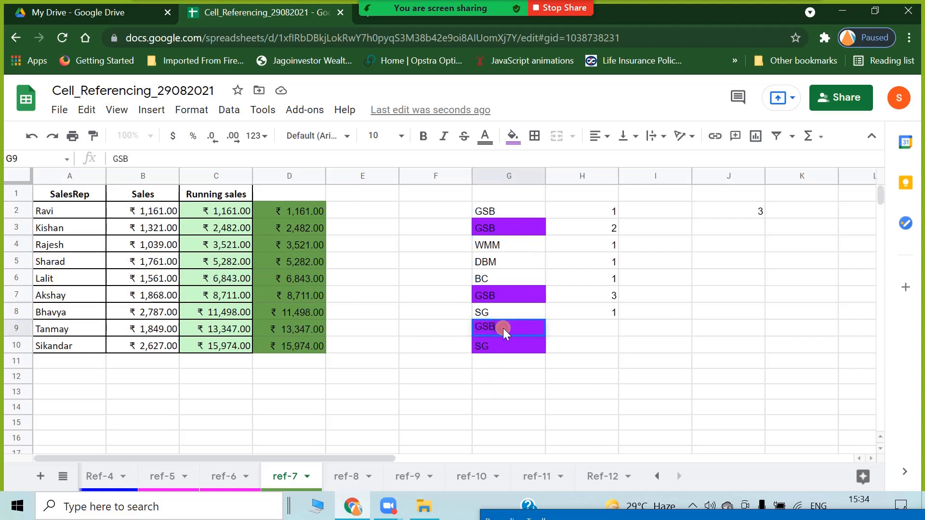
key(Return)
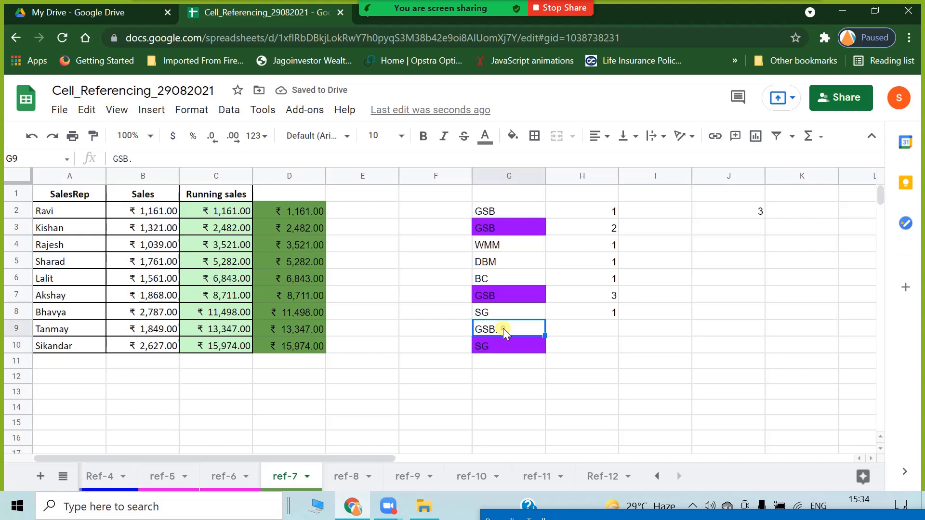
double_click(504, 329)
key(BackSpace)
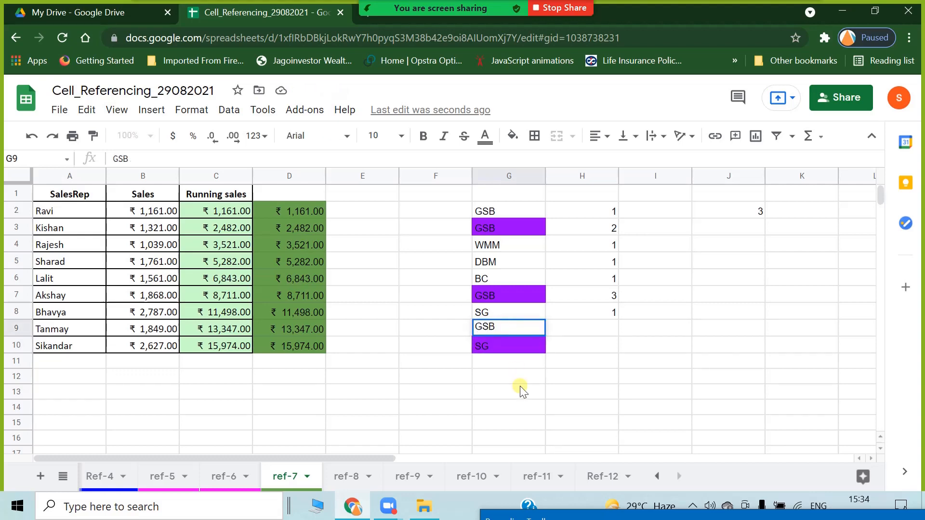
key(Return)
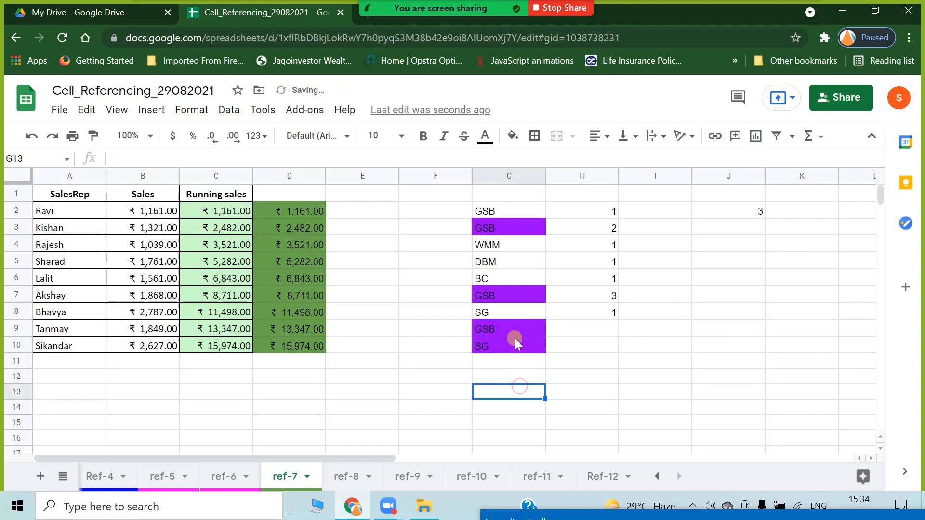
Step: Test the duplicate rule again by changing G9 to "GSB." and restoring the entry to GSB
double_click(511, 329)
text(.)
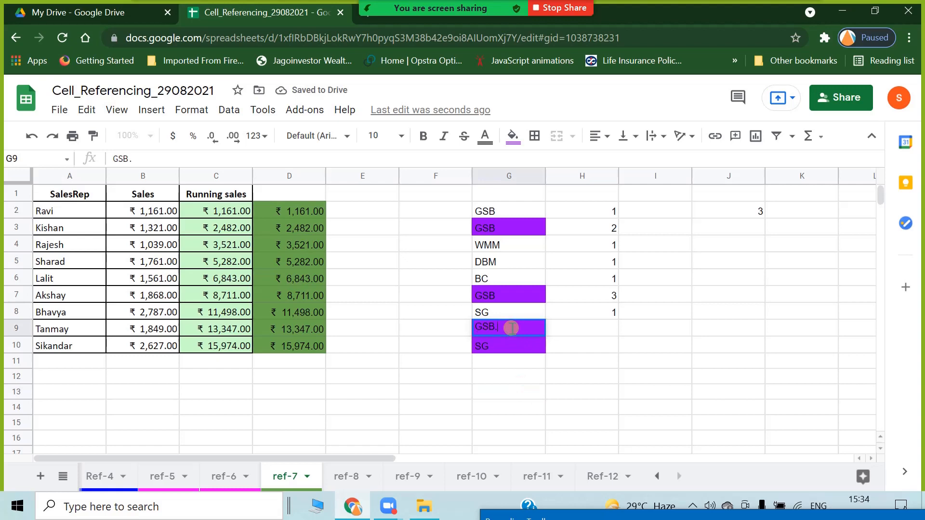
key(Return)
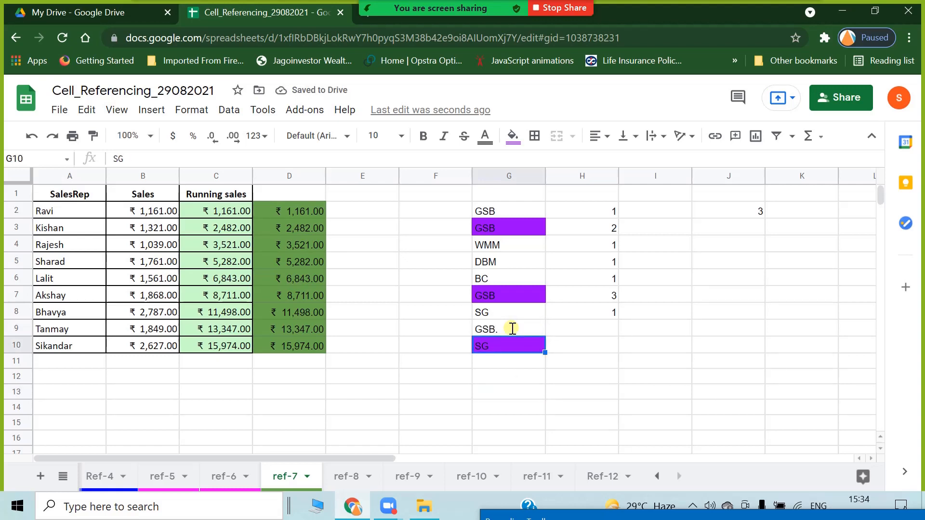
click(512, 330)
double_click(511, 329)
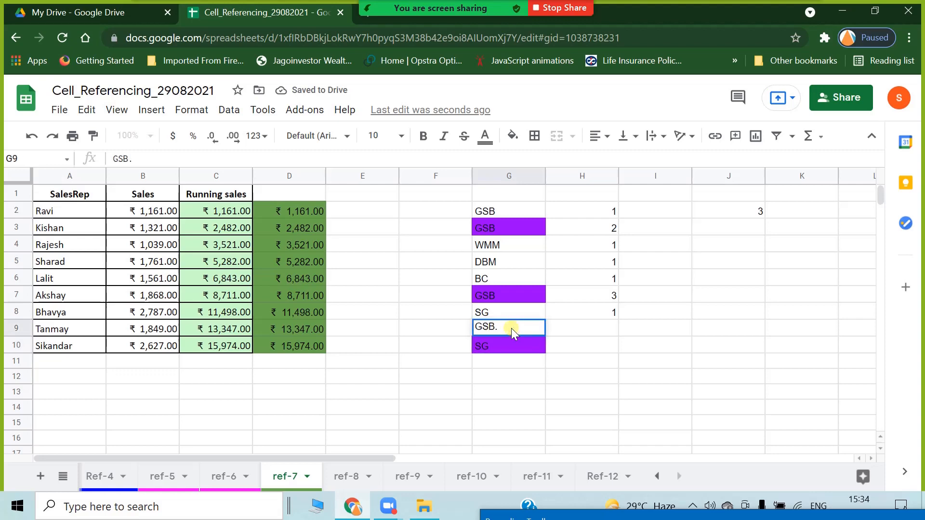
key(BackSpace)
click(509, 415)
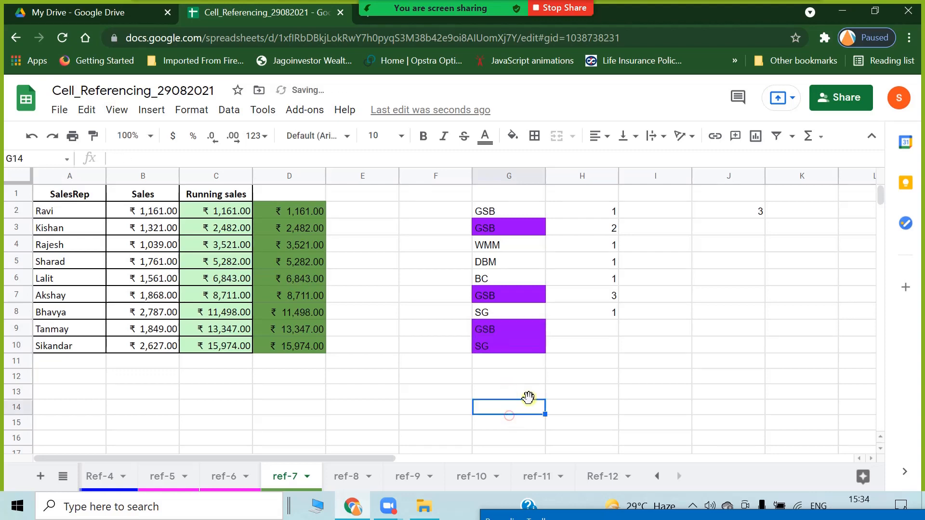
Step: Review the highlighted and unhighlighted codes in column G and the running sales formulas in C2, D2 and D3
click(659, 395)
click(521, 213)
click(522, 262)
click(504, 335)
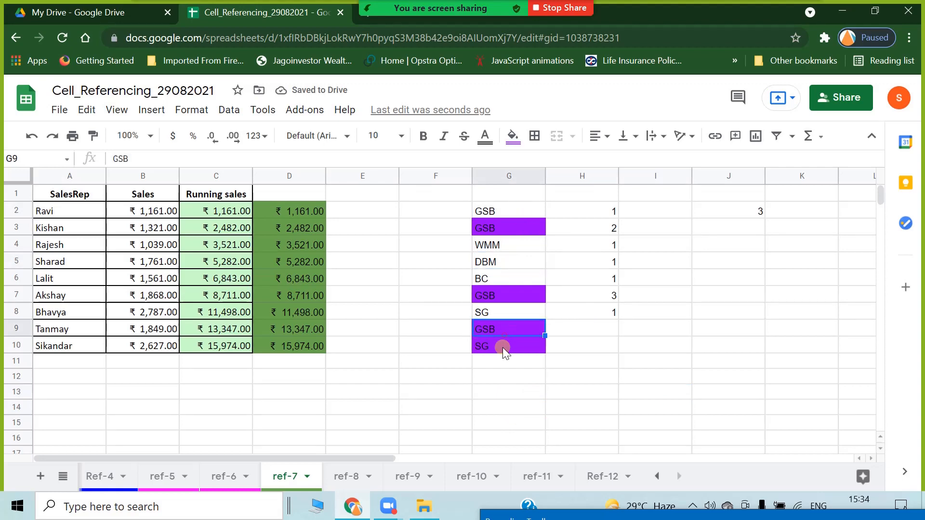
click(290, 208)
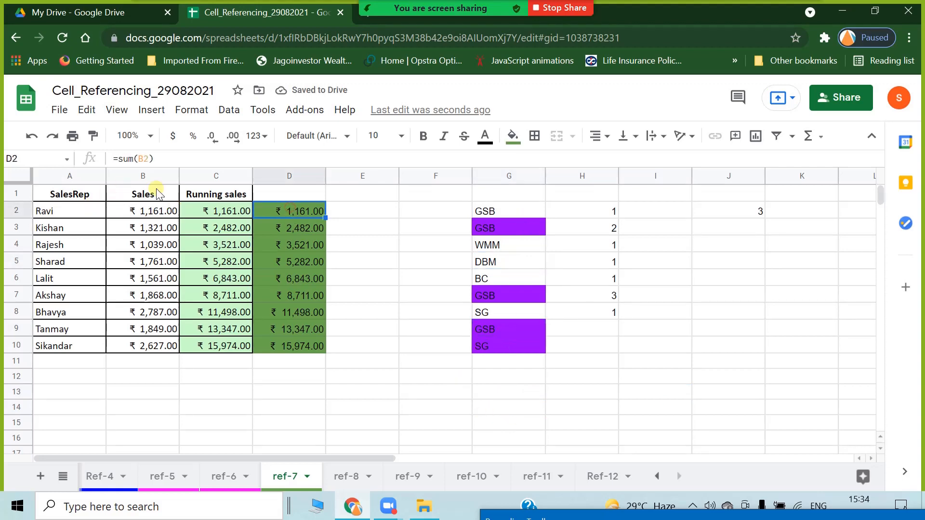
click(221, 211)
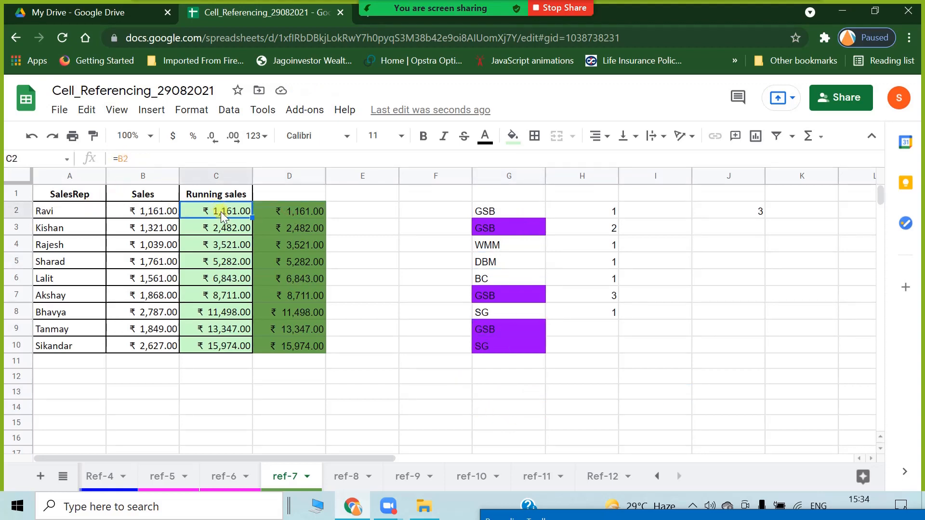
click(299, 225)
click(494, 208)
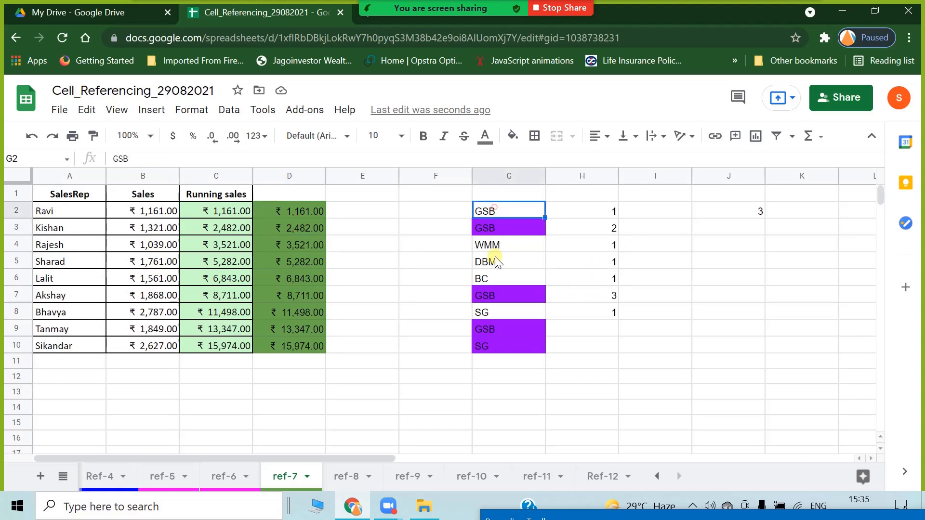
click(508, 312)
click(511, 345)
click(415, 381)
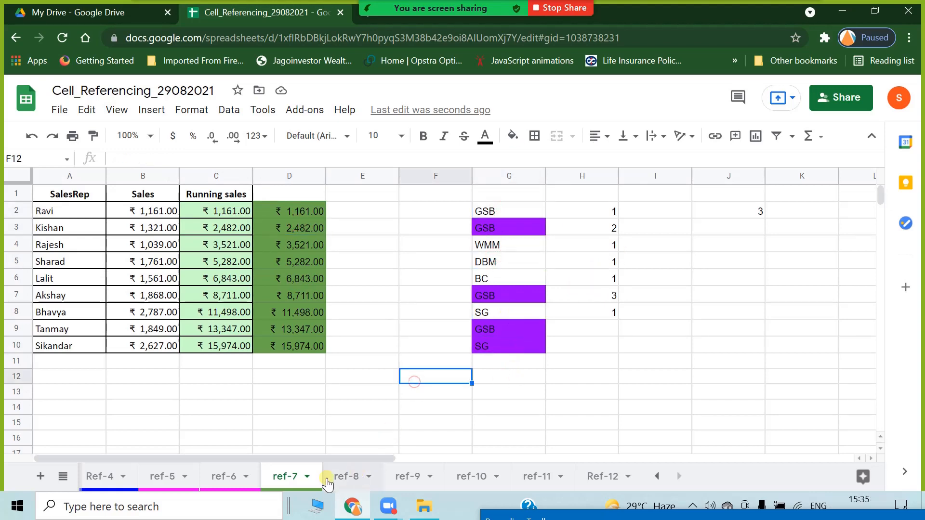
Step: Open the ref-8 sheet and look over the sales list and the empty Total Sales grid
click(347, 477)
scroll(482, 344, down, 1)
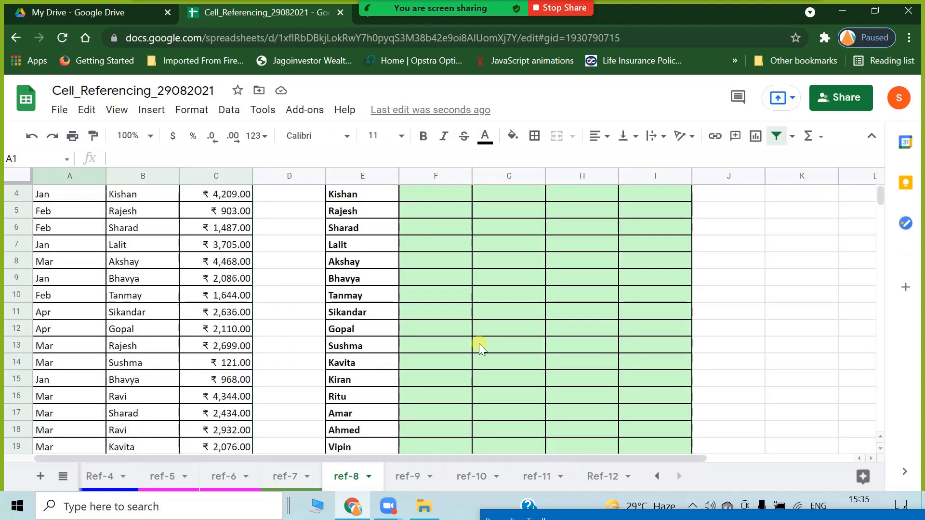
scroll(479, 343, down, 10)
scroll(457, 414, up, 13)
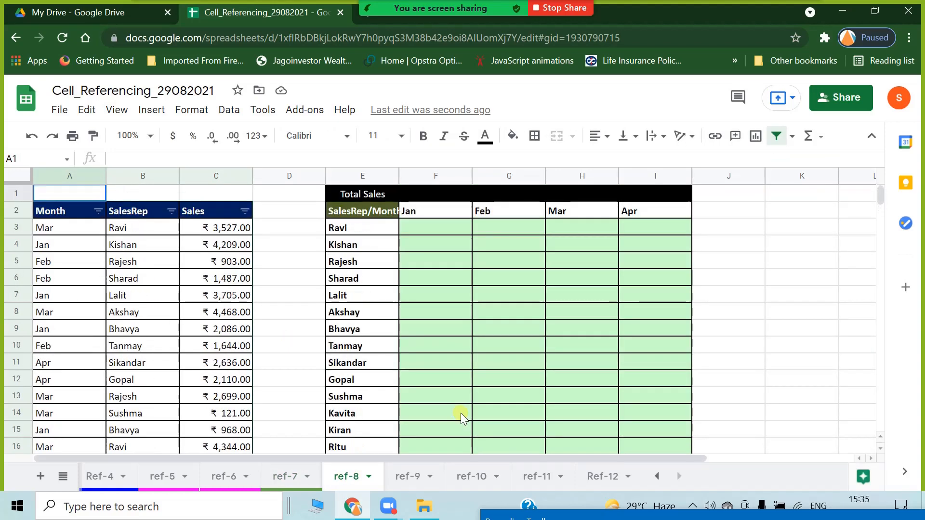
click(471, 381)
click(432, 227)
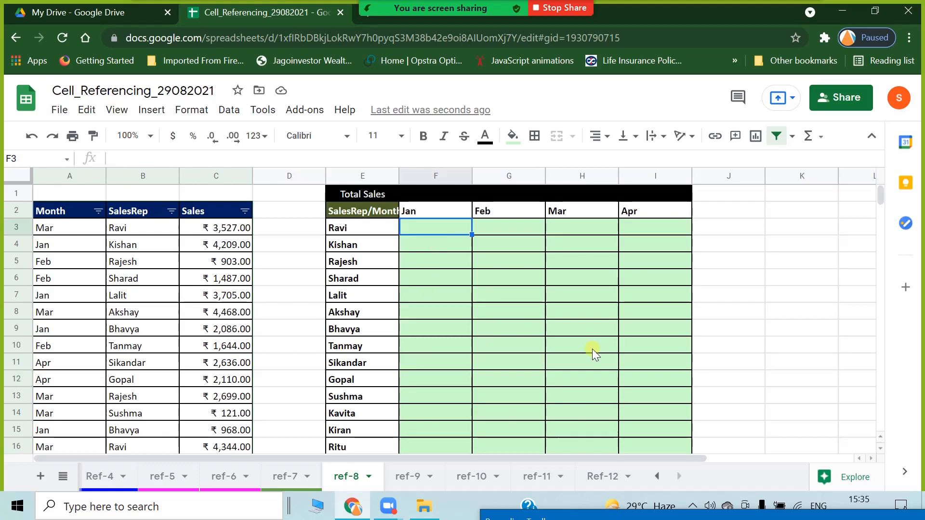
click(481, 315)
click(452, 279)
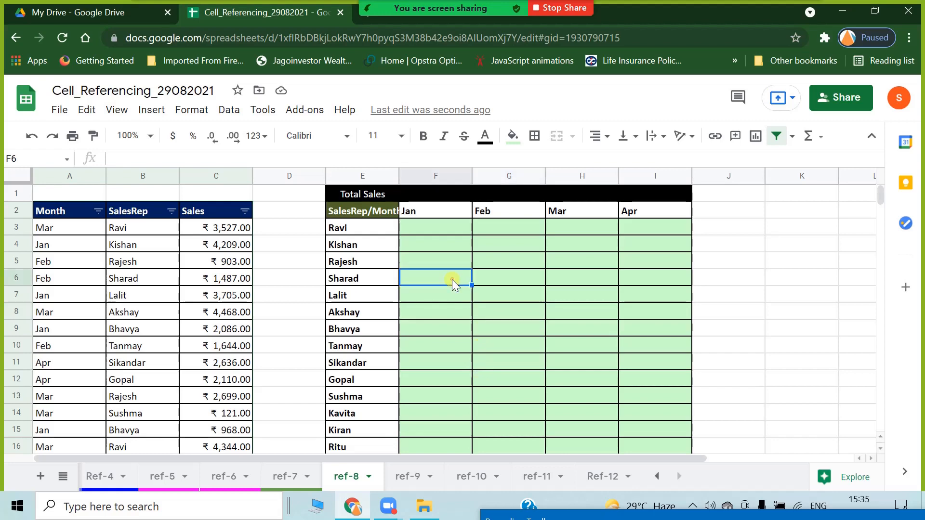
click(440, 230)
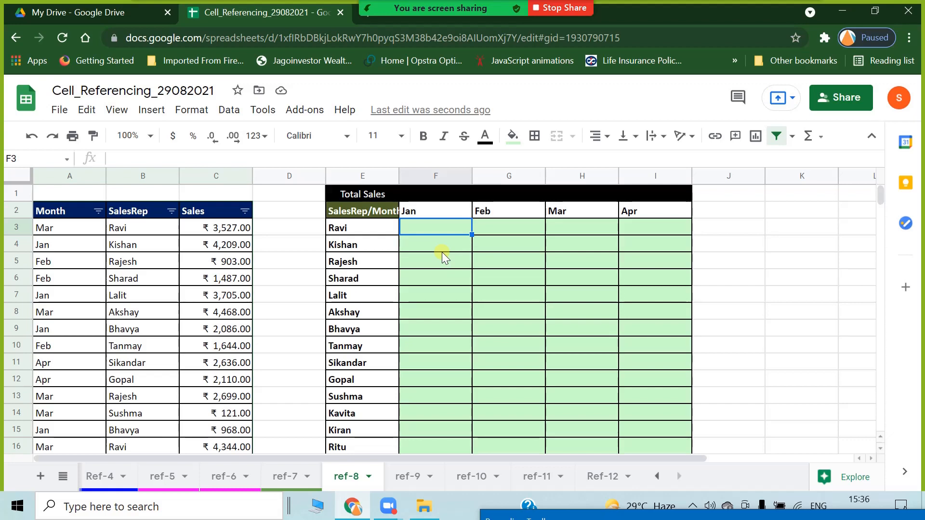
click(434, 300)
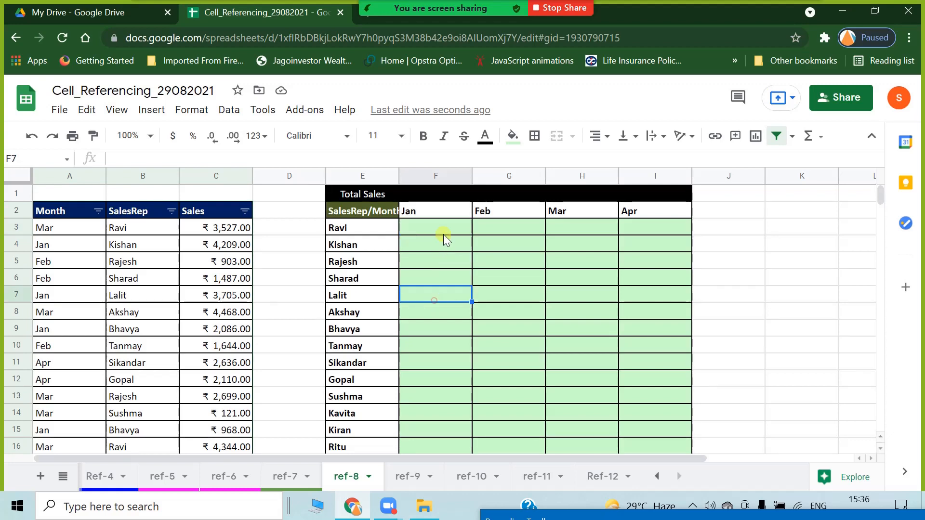
click(442, 228)
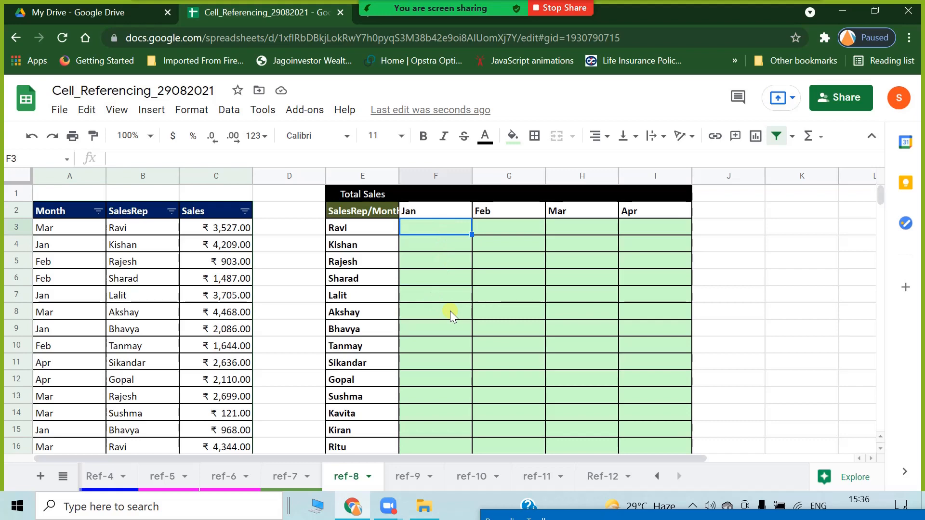
text(=)
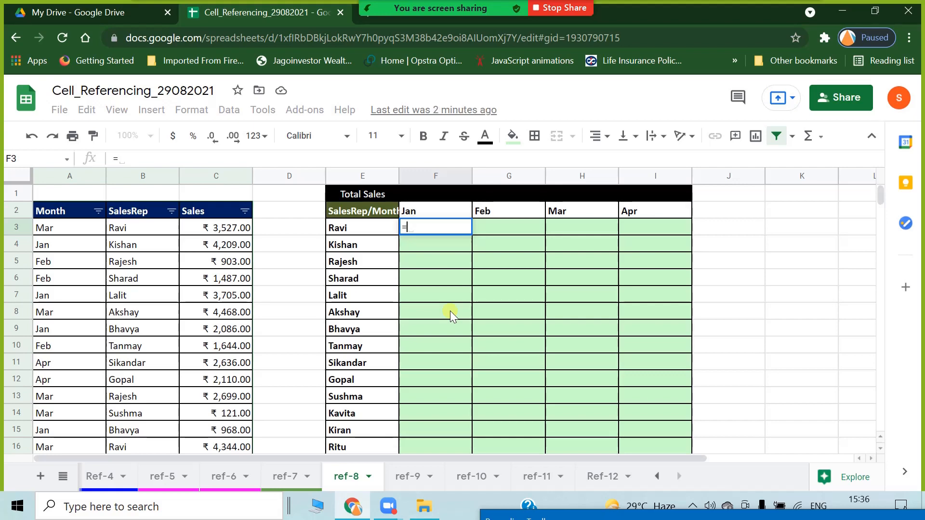
key(Escape)
Step: Examine the Month, SalesRep and Sales columns and the formula in E3 behind the sales rep list
click(58, 228)
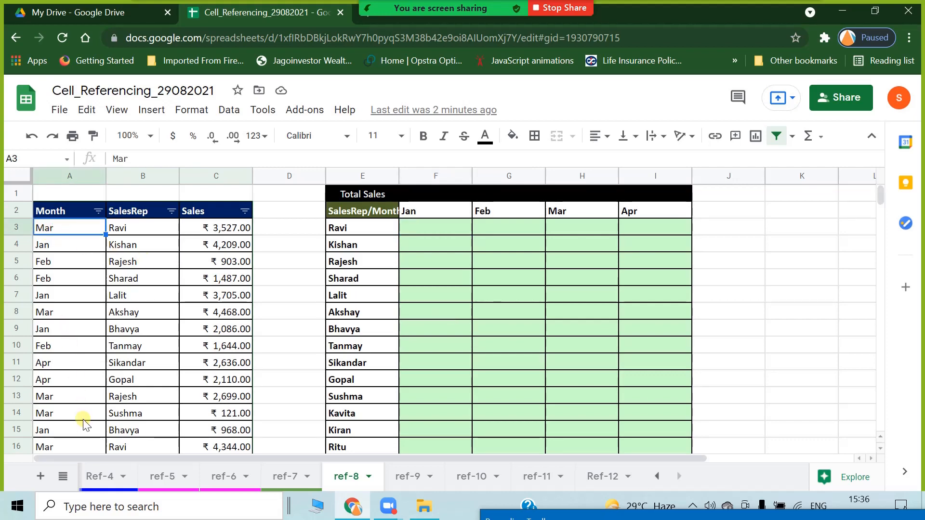
click(155, 230)
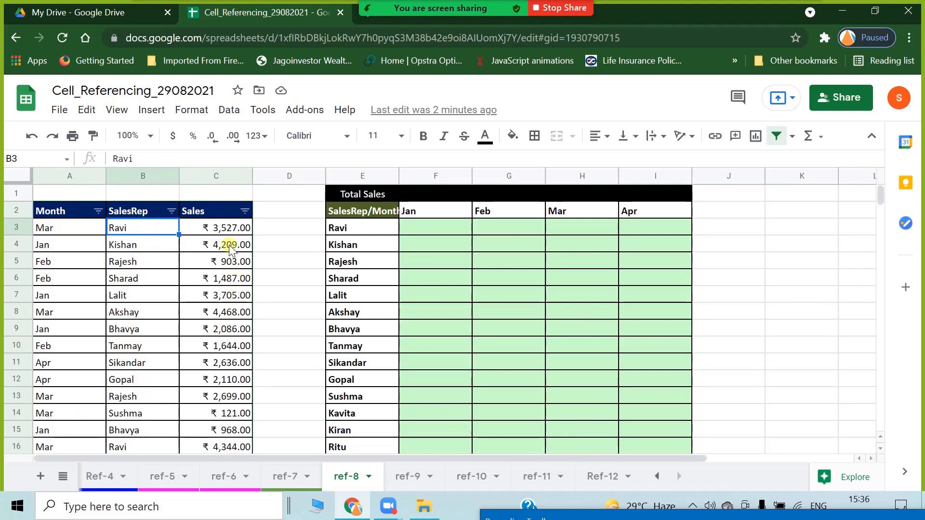
click(223, 229)
click(212, 298)
click(217, 412)
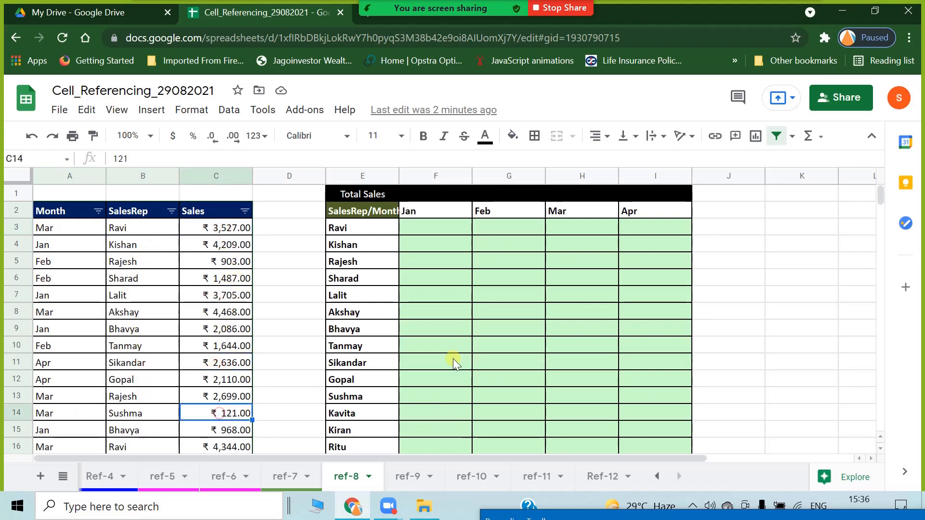
click(380, 231)
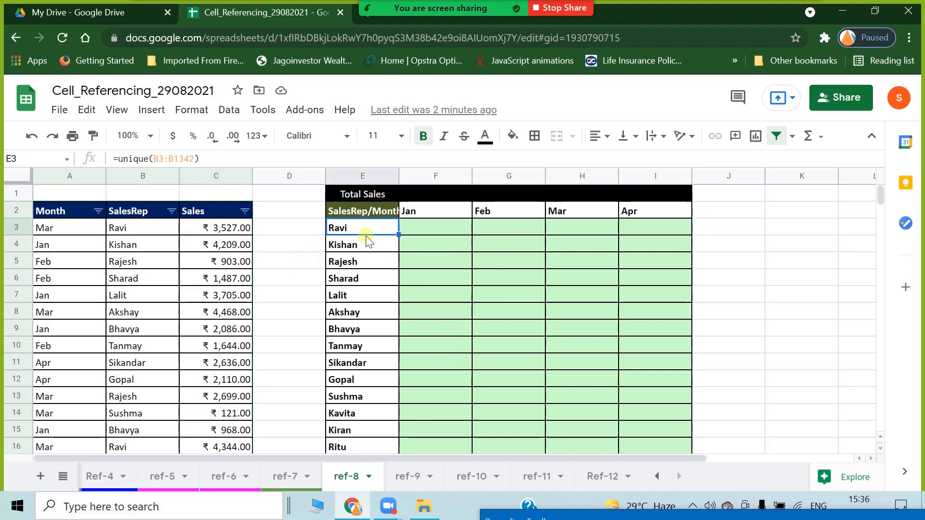
scroll(348, 365, down, 6)
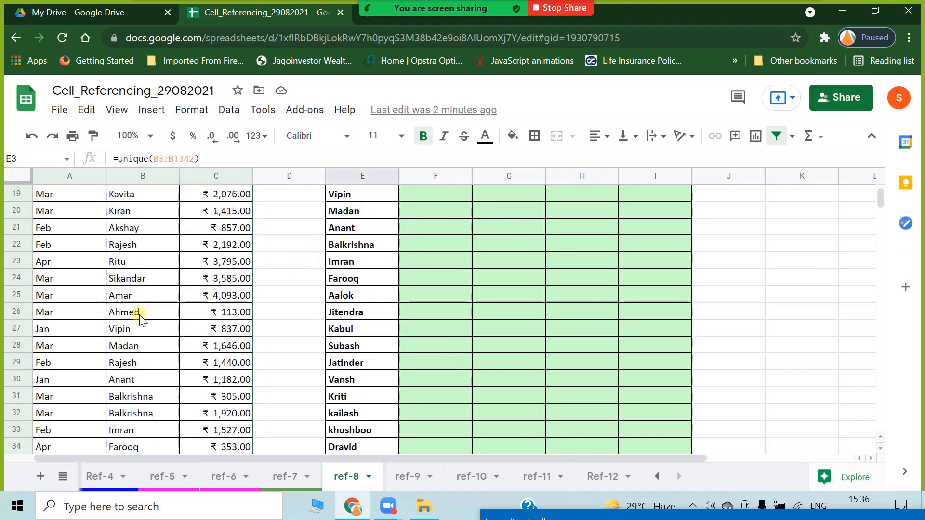
scroll(145, 190, up, 6)
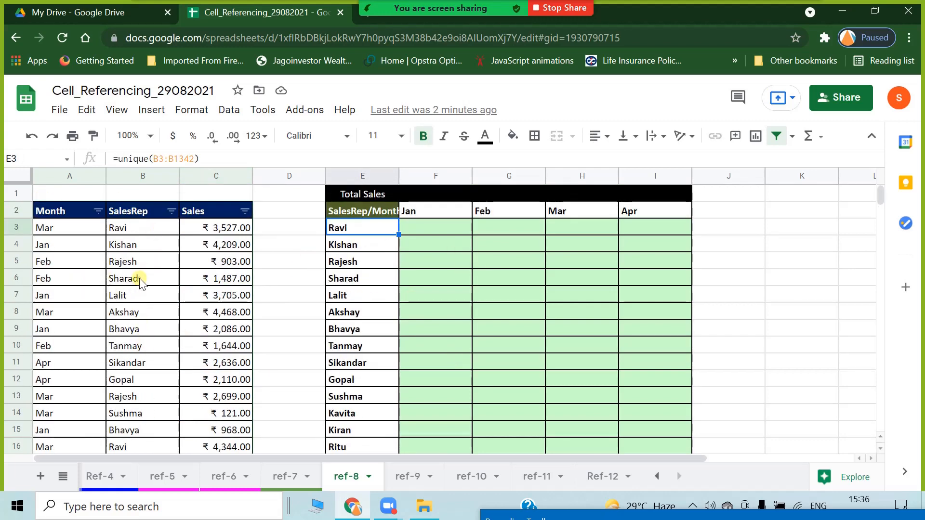
Step: Compare the rep and month entries in the sales list with the rep names and Jan cells of the Total Sales grid
click(136, 311)
click(136, 344)
click(135, 379)
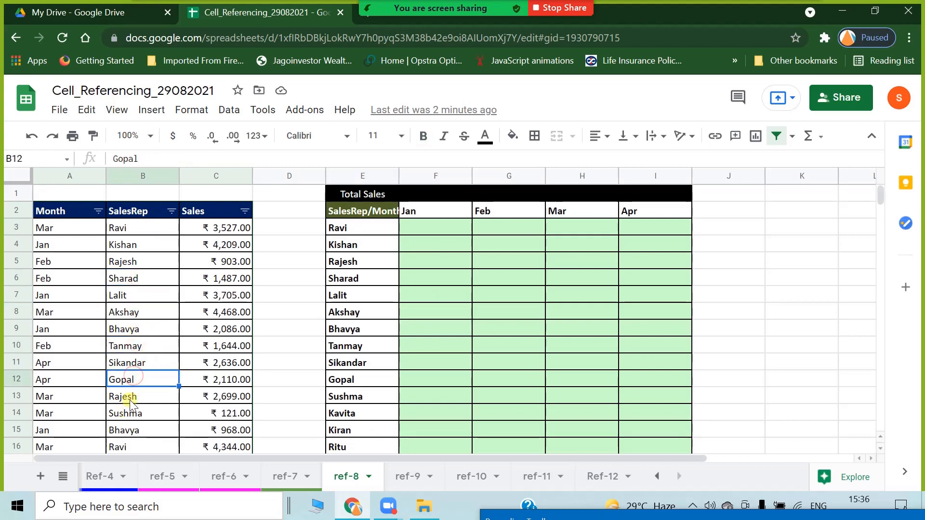
click(68, 381)
scroll(145, 409, down, 5)
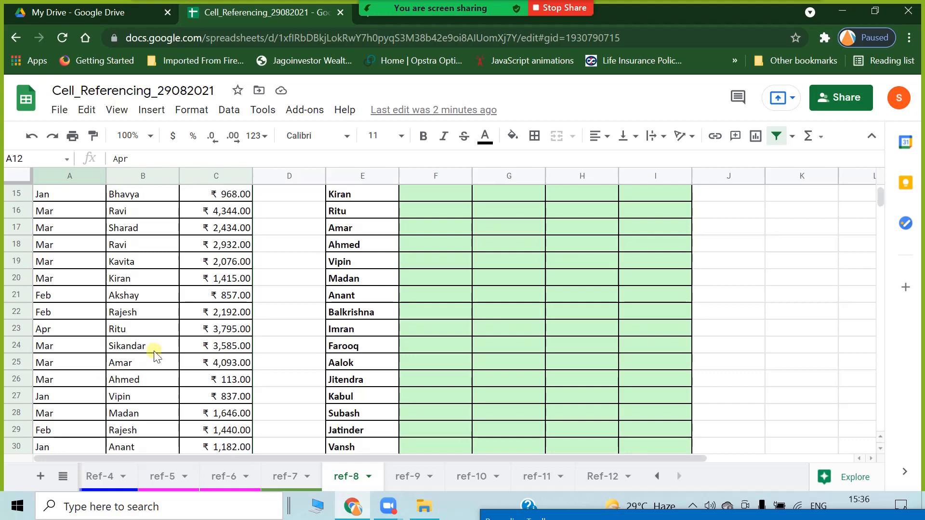
scroll(155, 351, down, 6)
scroll(154, 349, up, 11)
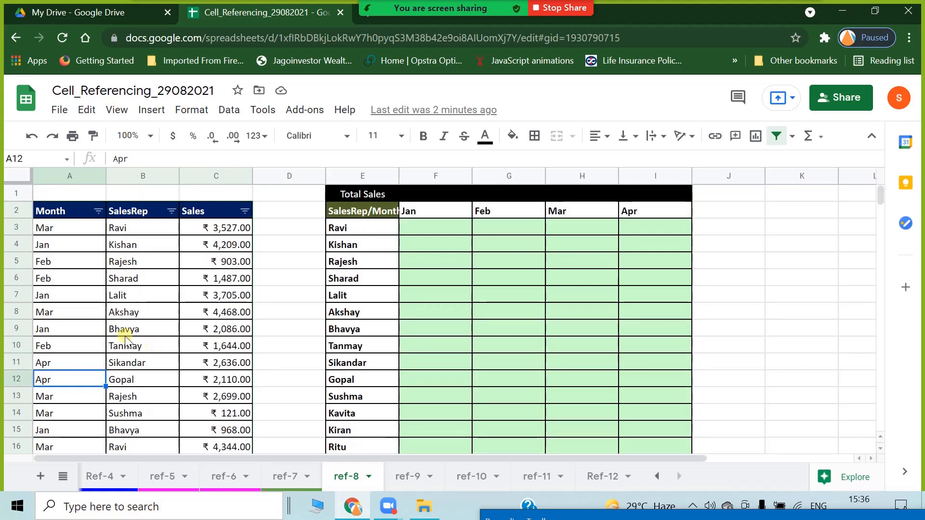
click(169, 324)
click(356, 295)
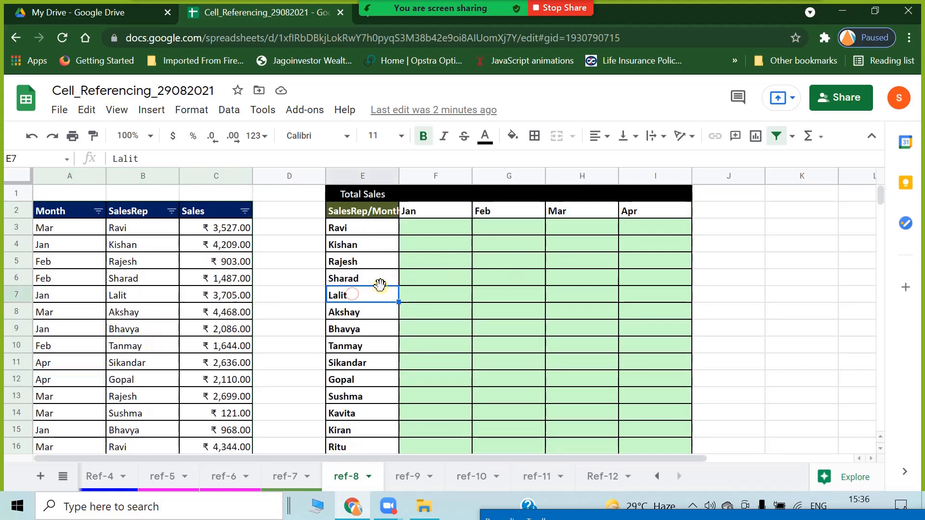
click(452, 230)
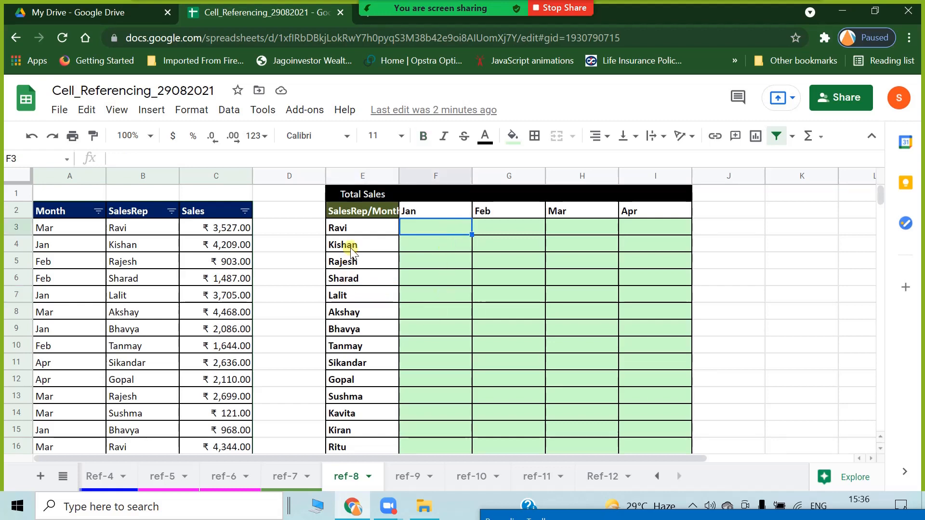
click(442, 295)
click(158, 277)
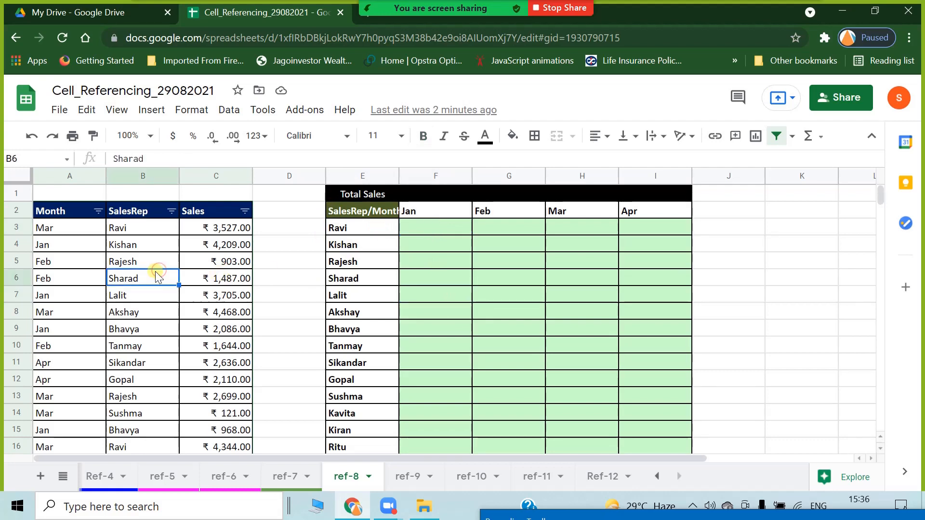
Step: Remove the filter from the sales list headers in A2:C2 and create it again on the same headers
drag(62, 211, 202, 208)
click(761, 134)
click(777, 137)
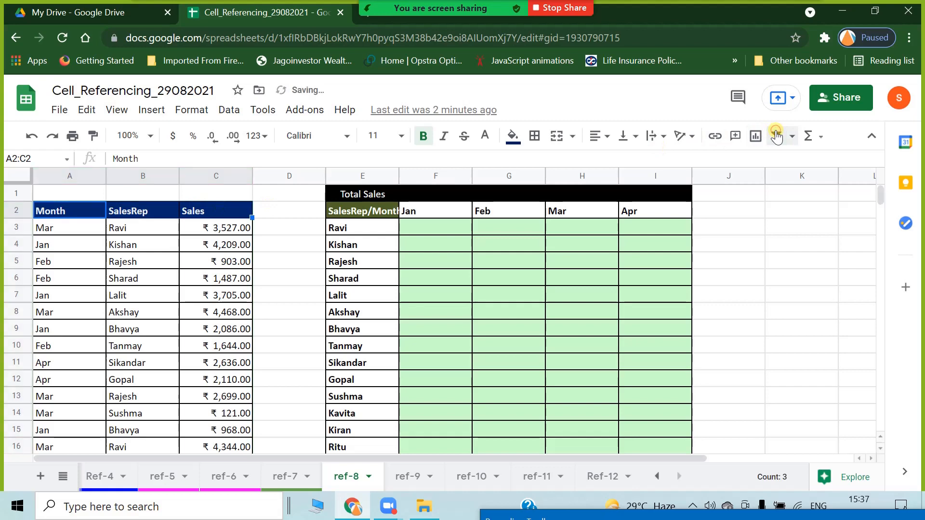
click(793, 300)
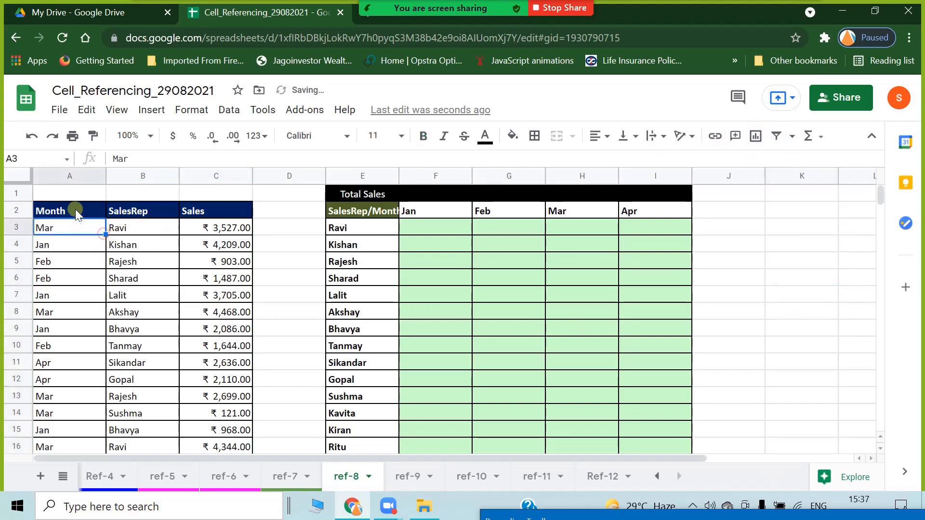
drag(75, 209, 220, 208)
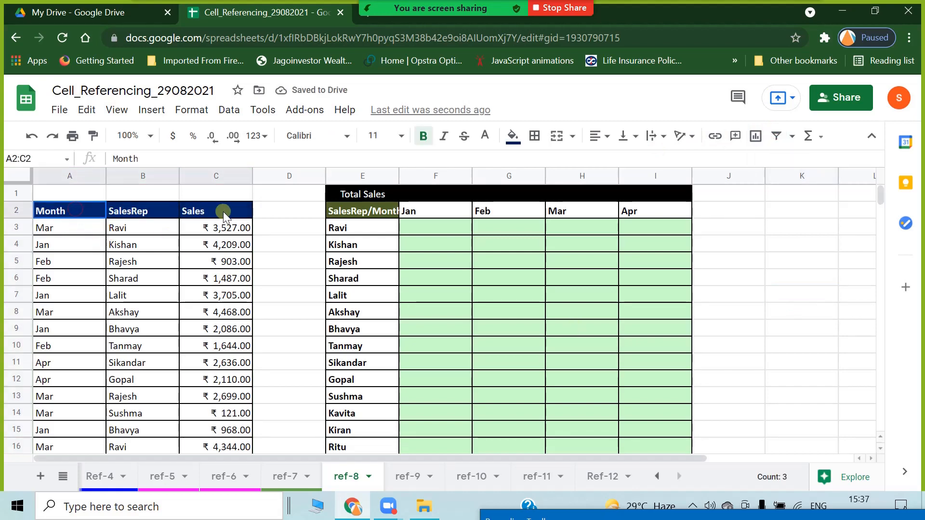
click(777, 136)
click(794, 232)
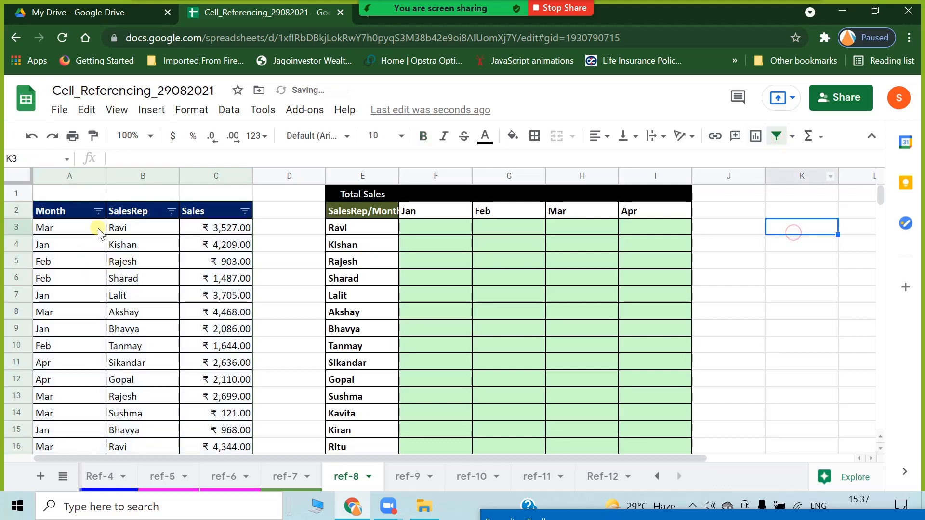
Step: Turn the sales list filter off and back on for the Month, SalesRep and Sales headers
click(74, 269)
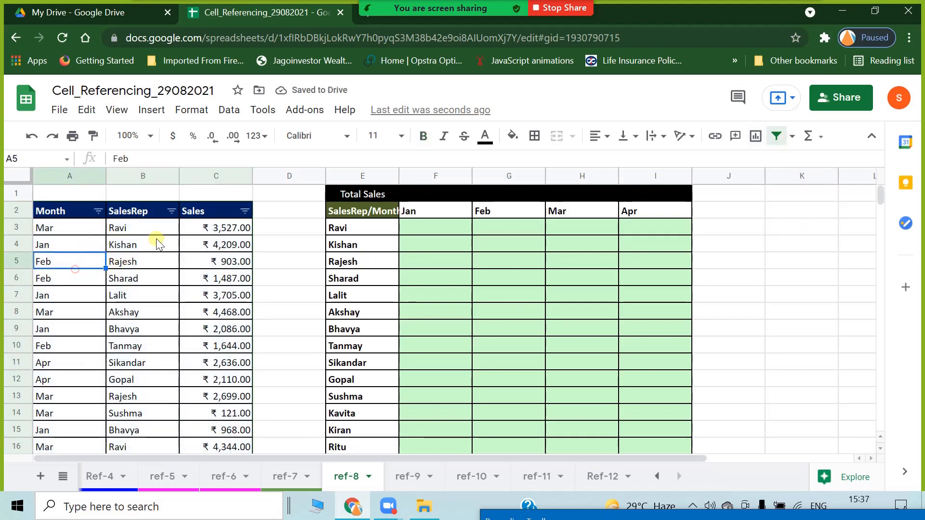
click(370, 227)
click(75, 211)
drag(76, 211, 217, 214)
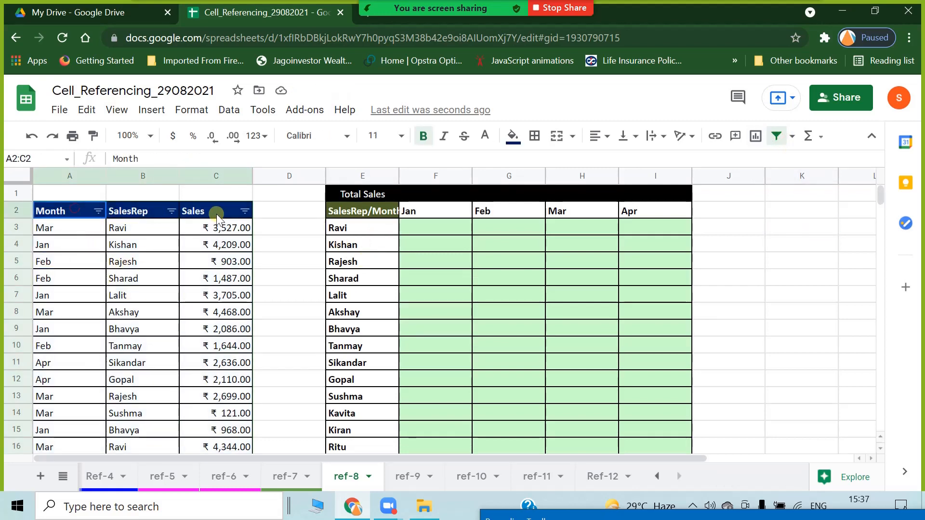
click(777, 137)
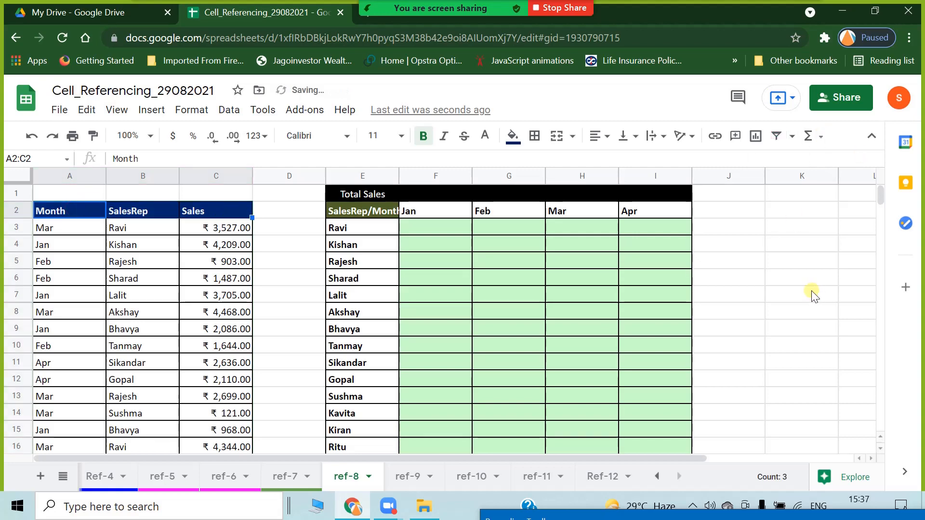
click(778, 138)
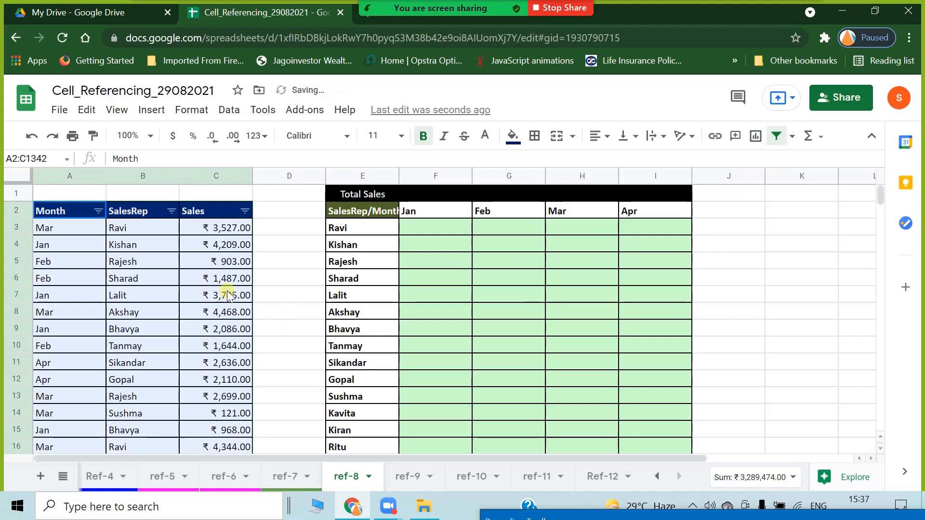
click(186, 294)
click(370, 228)
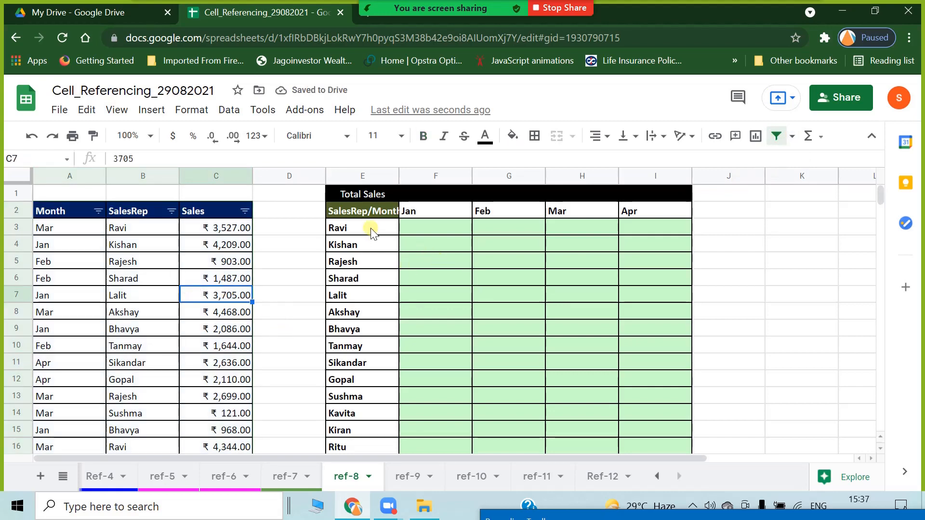
Step: Filter the SalesRep column to show only the first sales rep named in the Total Sales grid
click(172, 211)
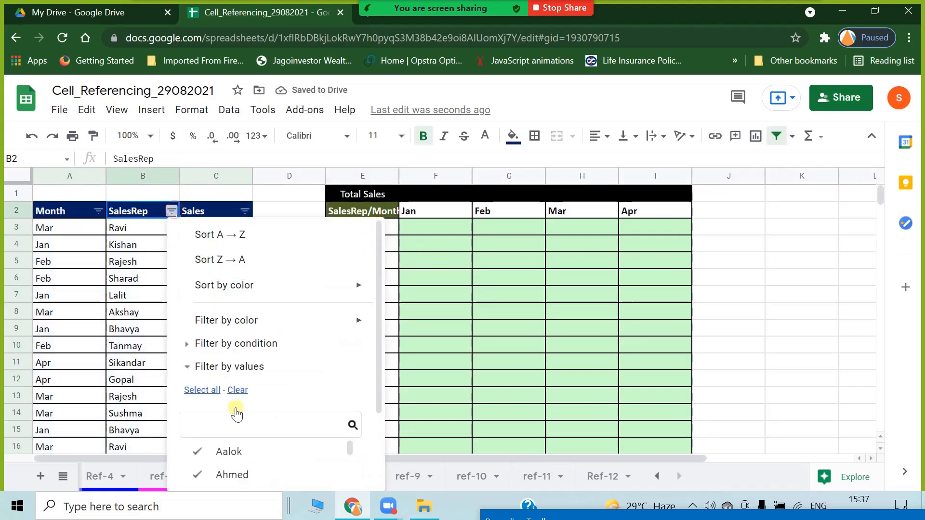
click(238, 391)
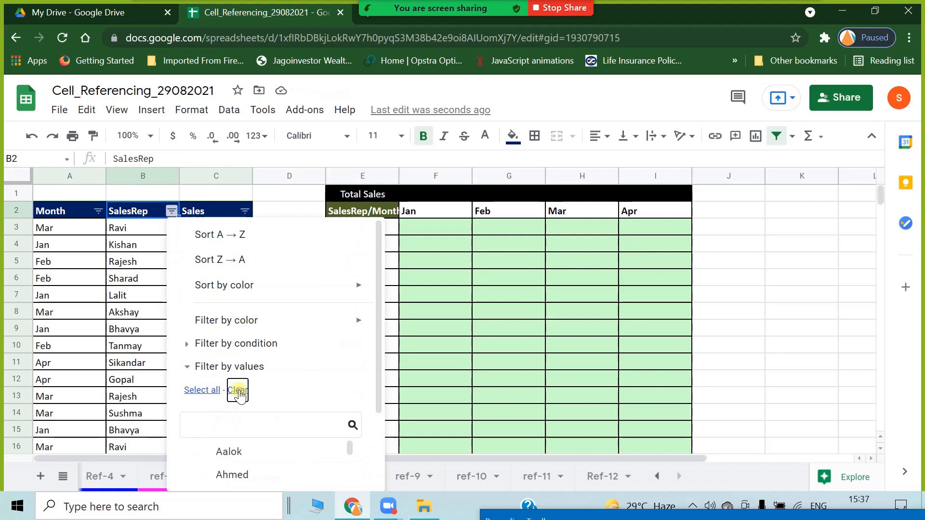
click(273, 427)
text(ravfi)
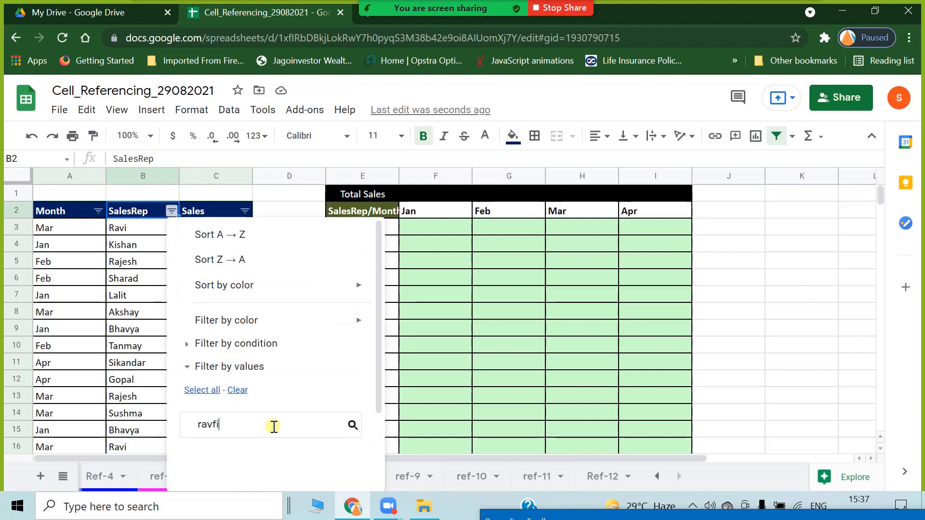
key(BackSpace)
key(BackSpace)
text(i)
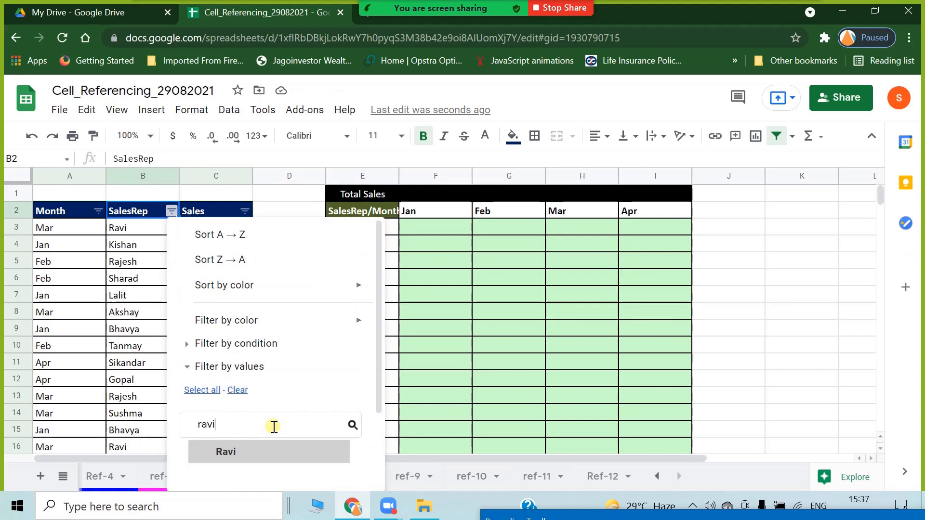
click(226, 452)
scroll(299, 448, down, 2)
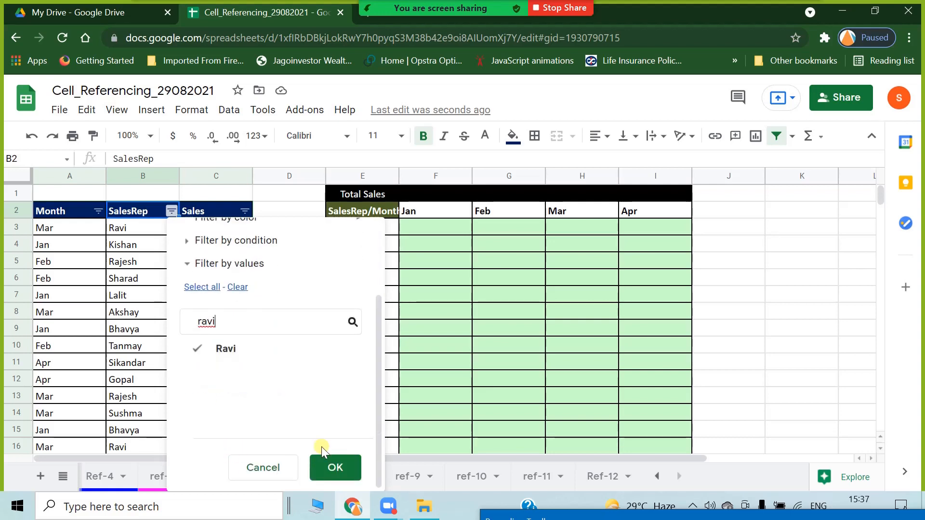
click(332, 468)
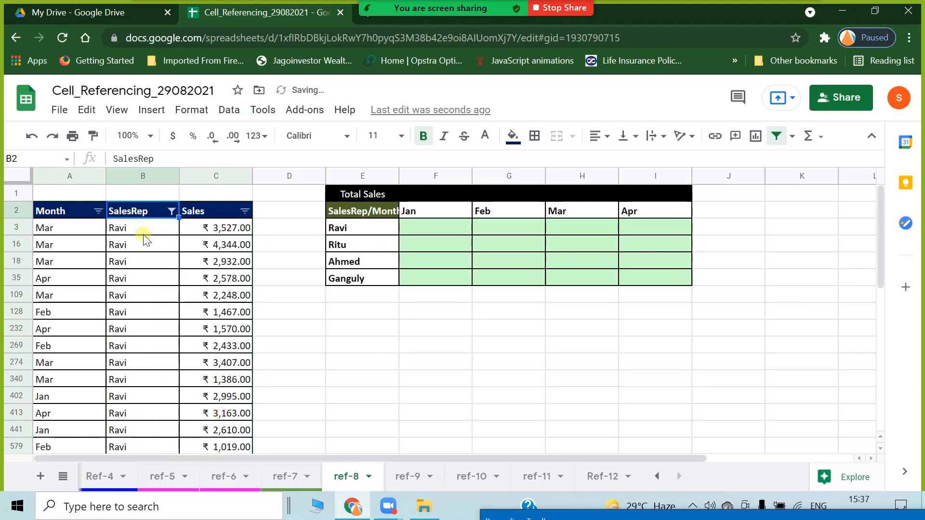
Step: Filter the Month column to show only Jan
click(427, 210)
click(98, 212)
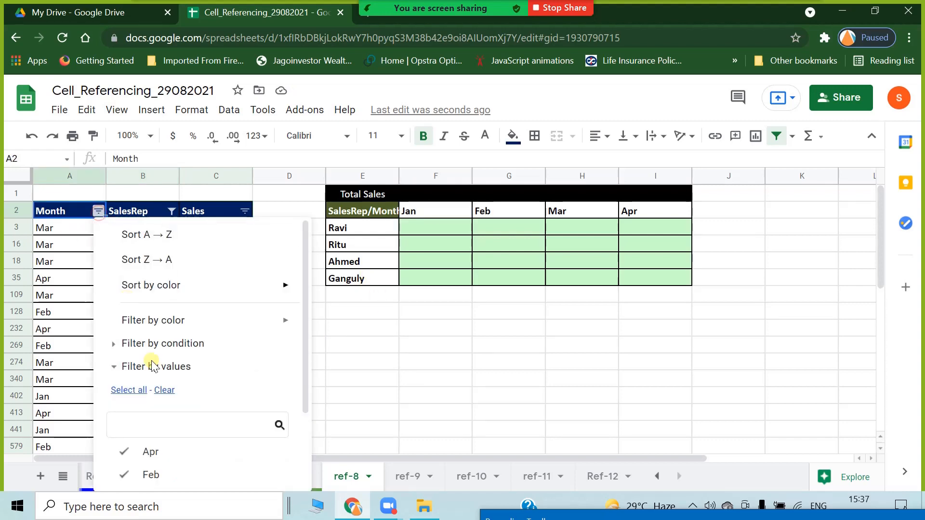
click(164, 390)
click(176, 429)
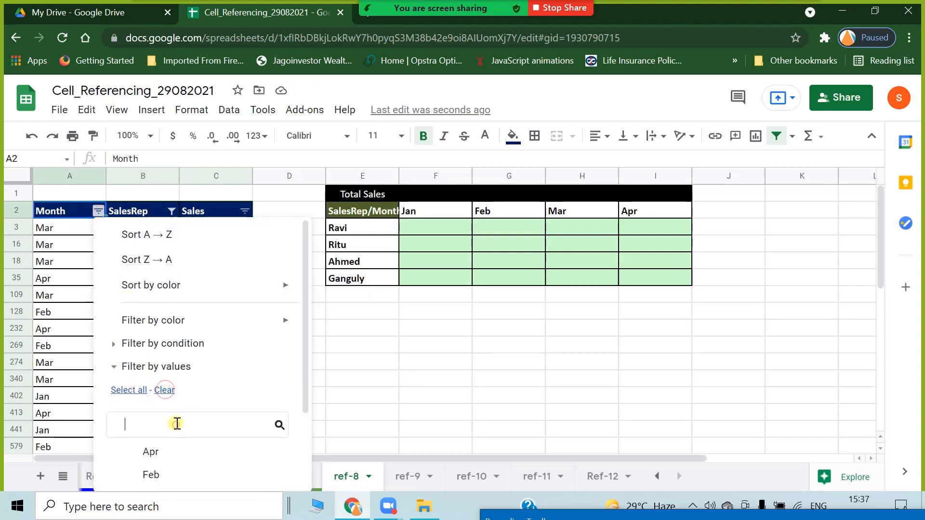
text(jan)
click(152, 453)
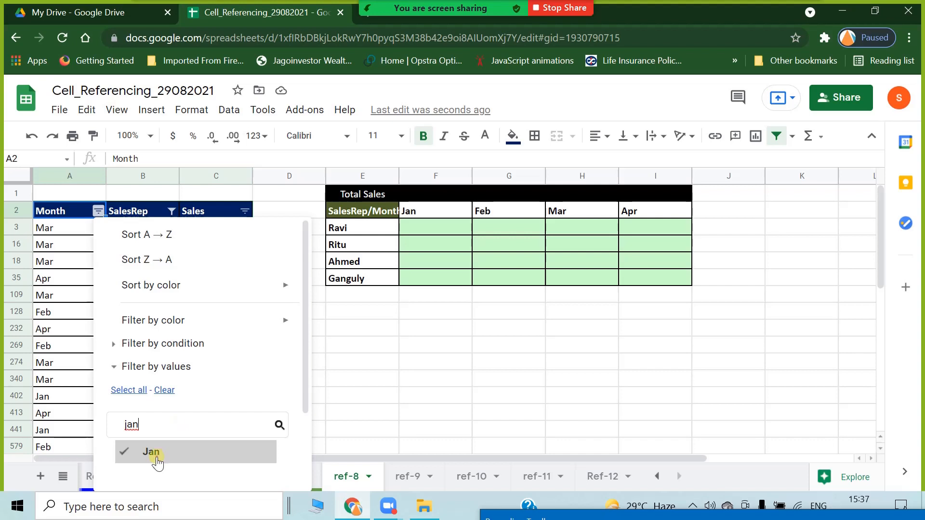
scroll(155, 458, down, 3)
click(271, 470)
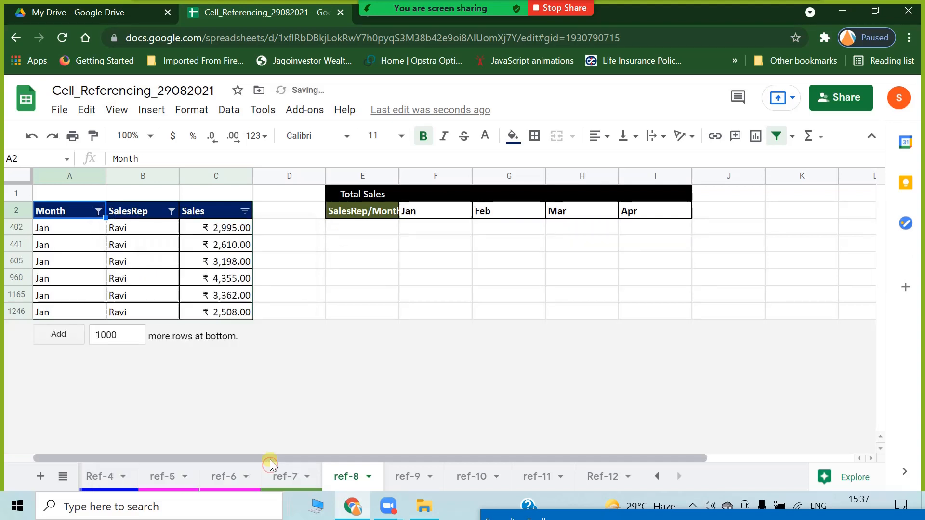
Step: Check the filtered Jan rows of the first rep and total their Sales values in C402:C1246
click(312, 379)
click(139, 232)
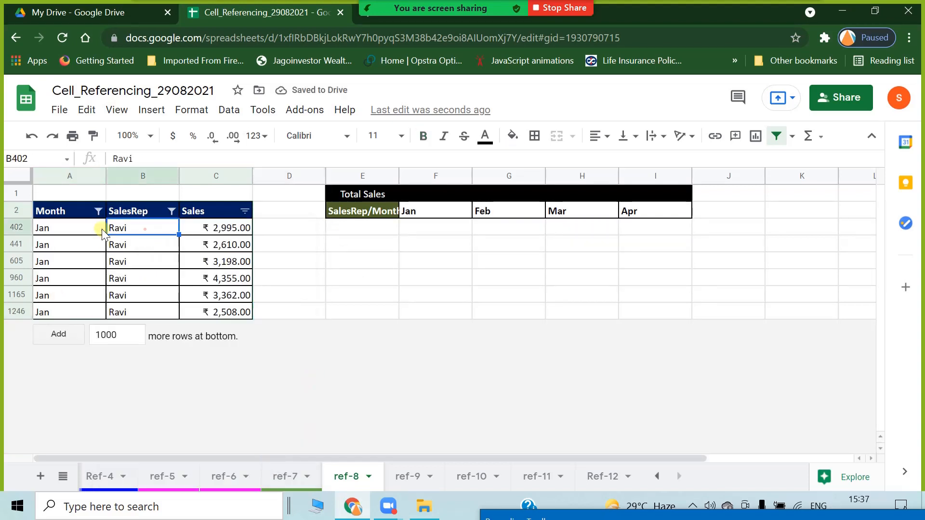
click(65, 229)
click(191, 227)
click(220, 279)
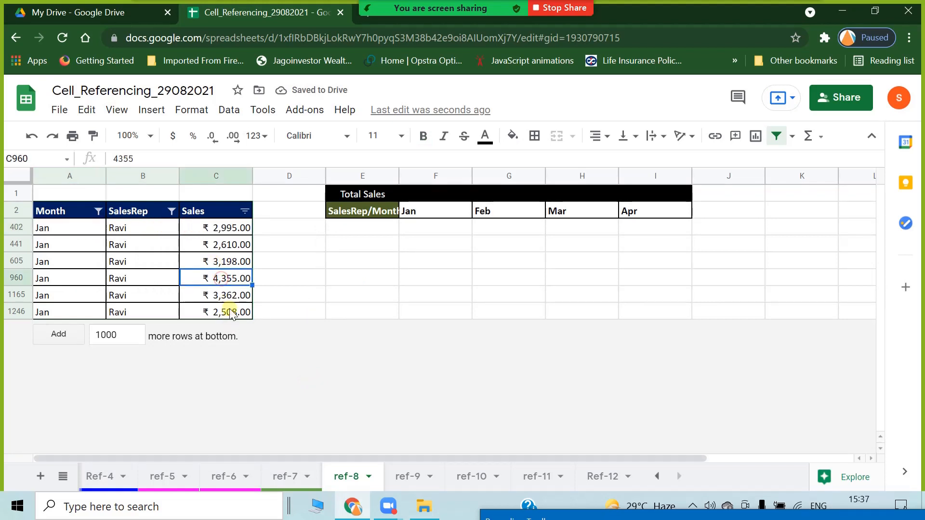
click(232, 312)
drag(236, 229, 234, 312)
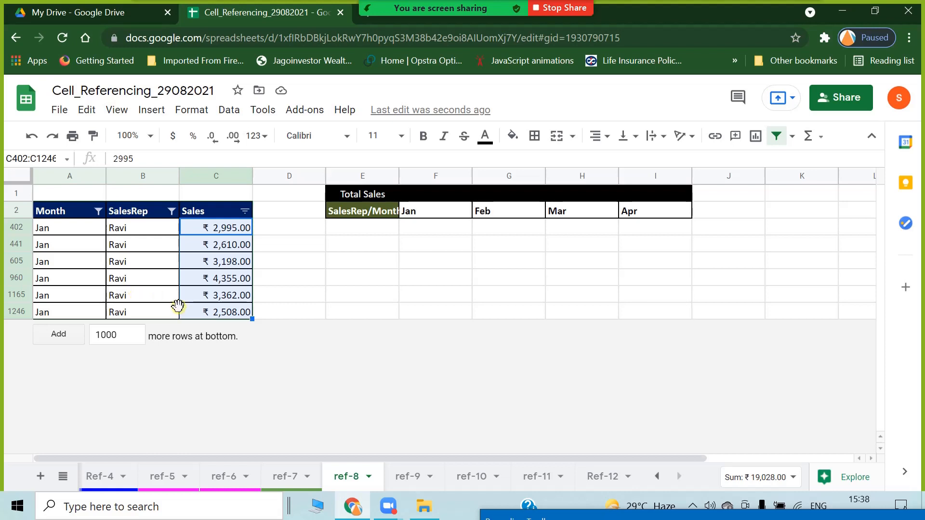
Step: Reset the Sales, SalesRep and Month filters to include all values
click(250, 213)
click(83, 393)
scroll(223, 403, down, 2)
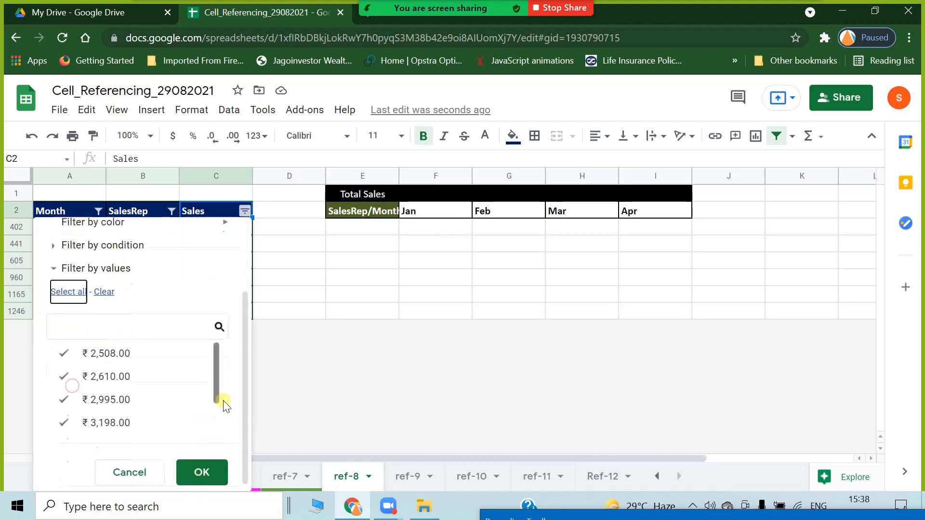
click(202, 469)
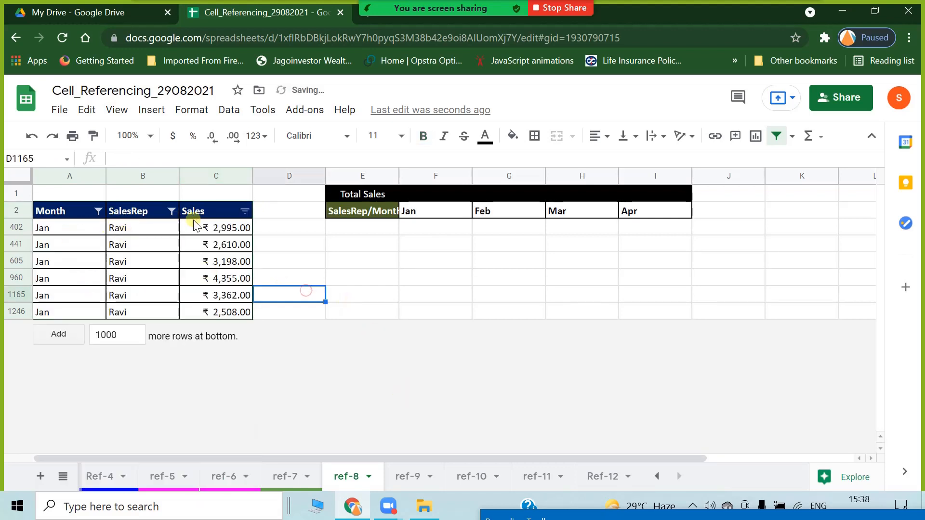
click(172, 211)
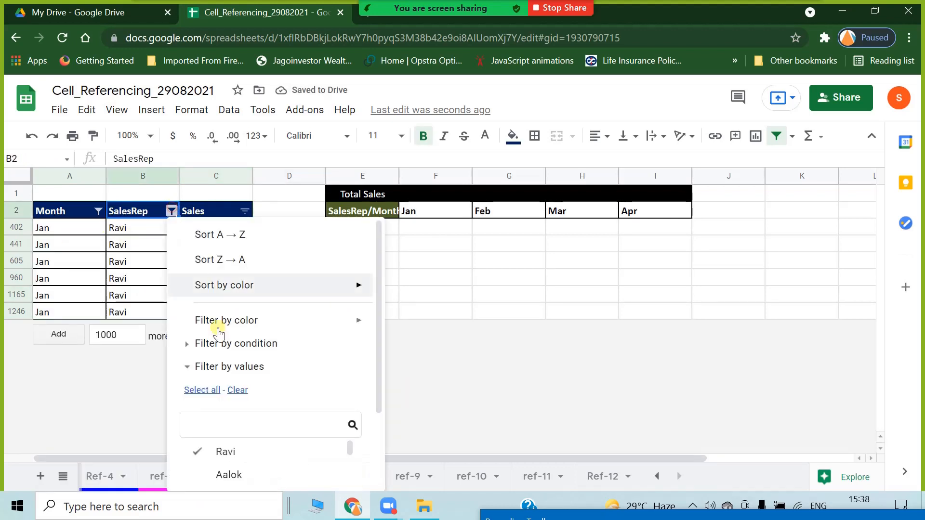
click(202, 390)
scroll(299, 420, down, 3)
click(333, 467)
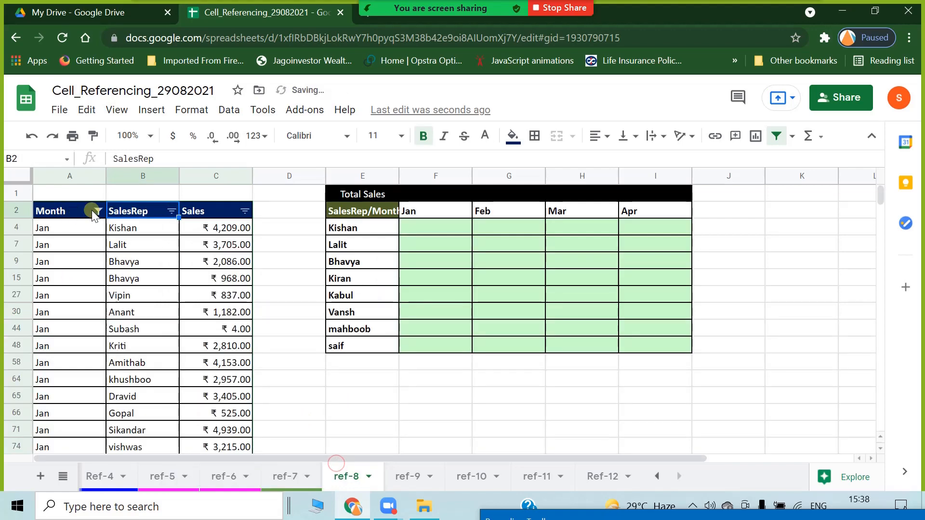
click(98, 211)
click(135, 395)
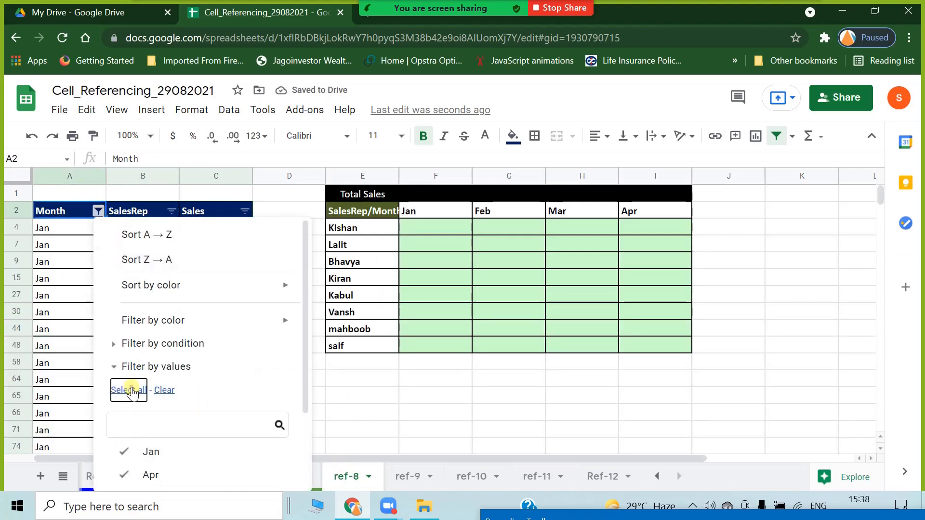
scroll(196, 424, down, 3)
click(251, 462)
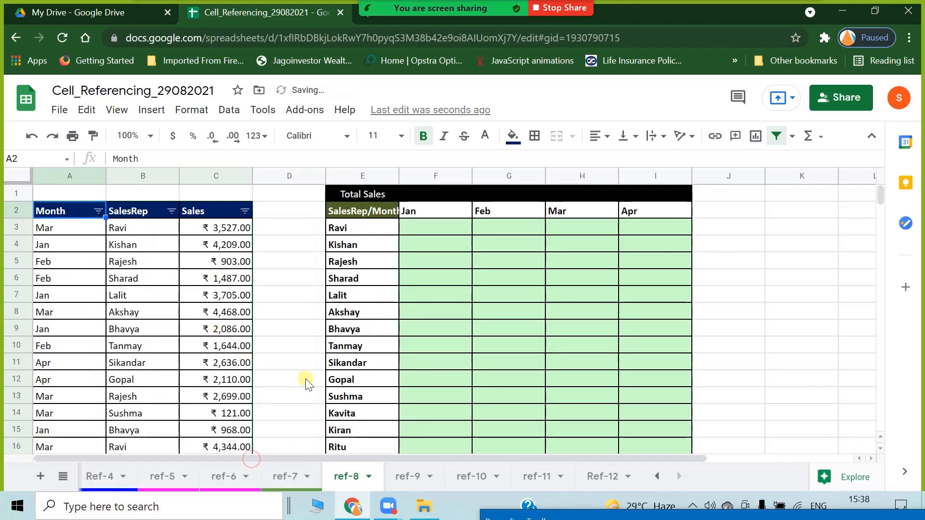
Step: Review how the first rep's name in E3 pairs with the Jan, Feb, Mar and Apr headers of the Total Sales grid
click(153, 361)
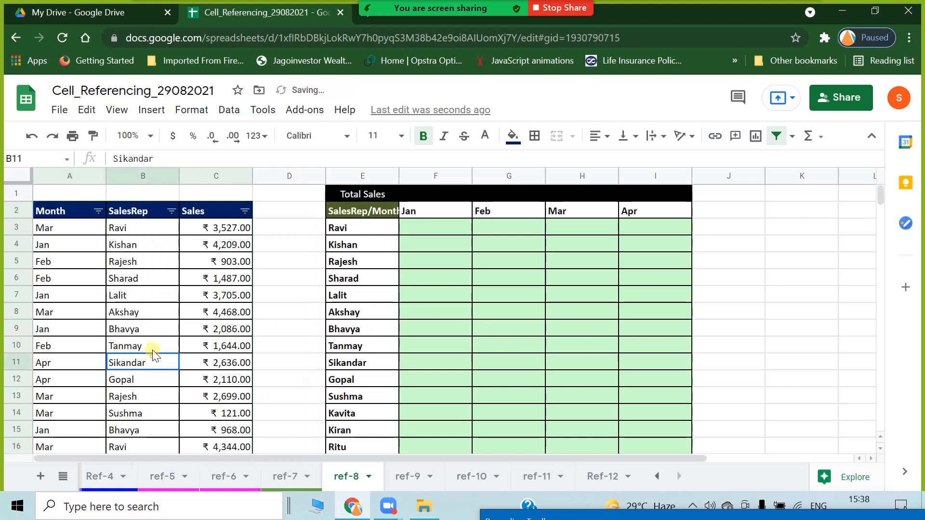
click(424, 227)
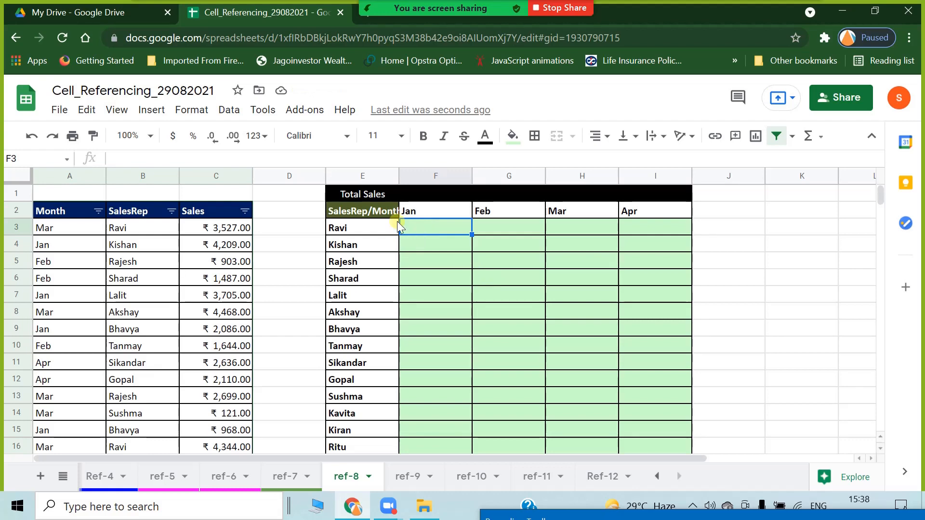
click(377, 224)
click(438, 212)
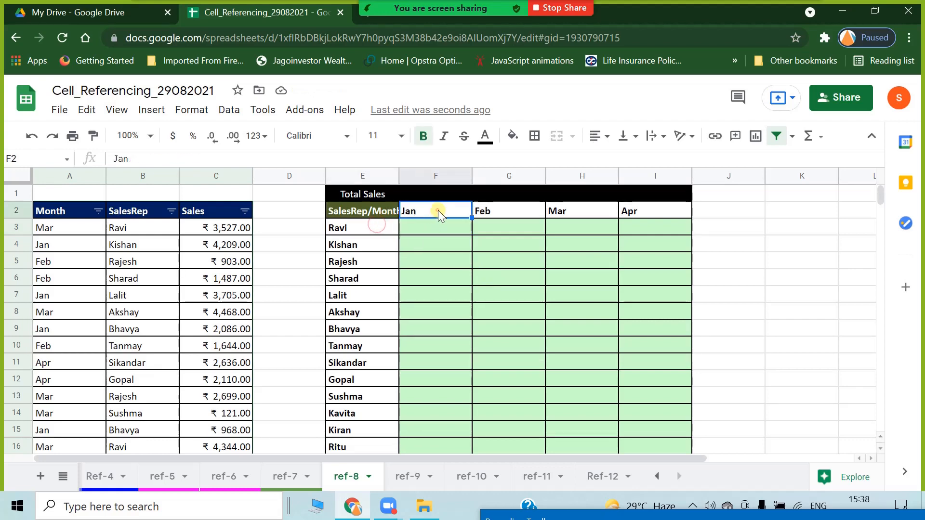
click(368, 231)
click(507, 210)
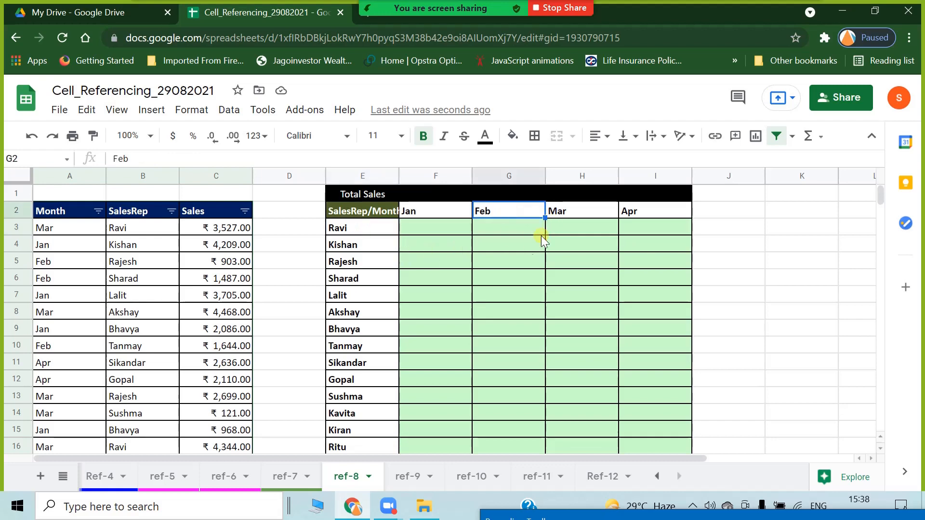
click(568, 212)
click(643, 214)
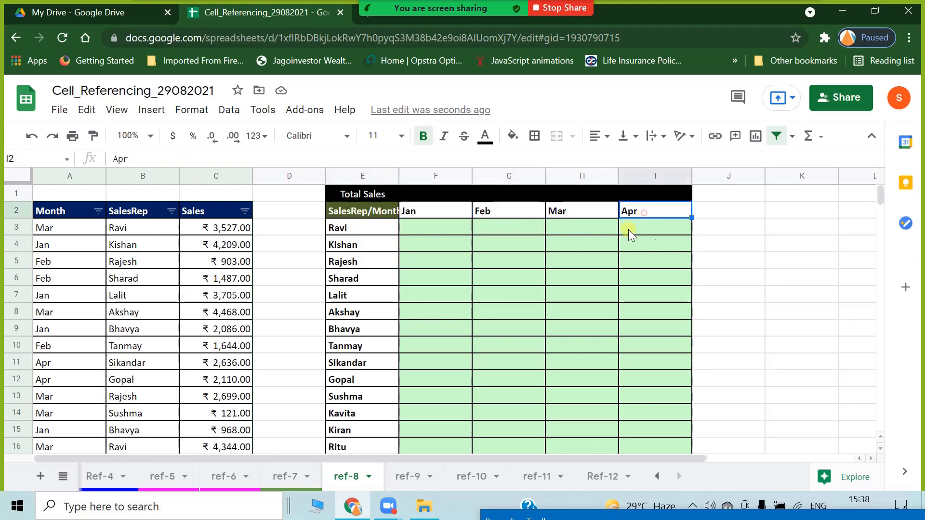
Step: Start a SUMIFS formula in cell F3 for the first rep's Jan total
click(451, 230)
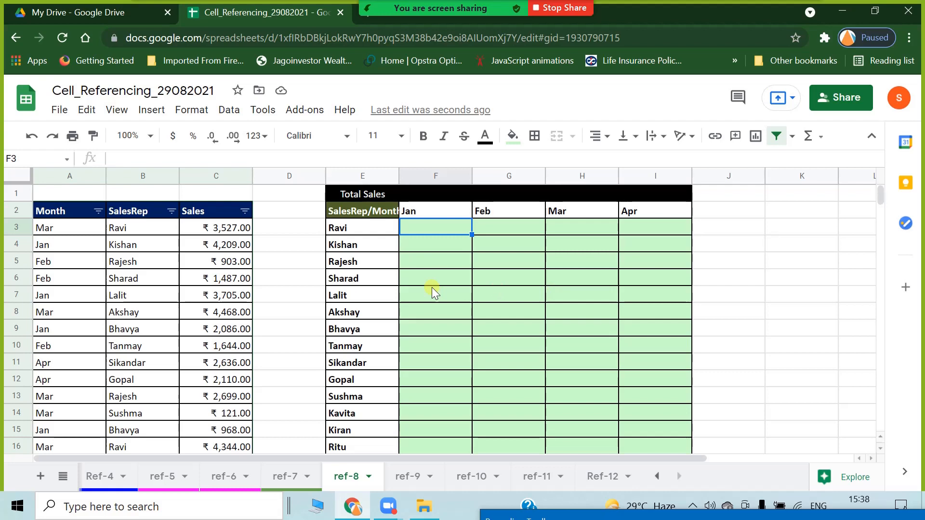
text(=sumif)
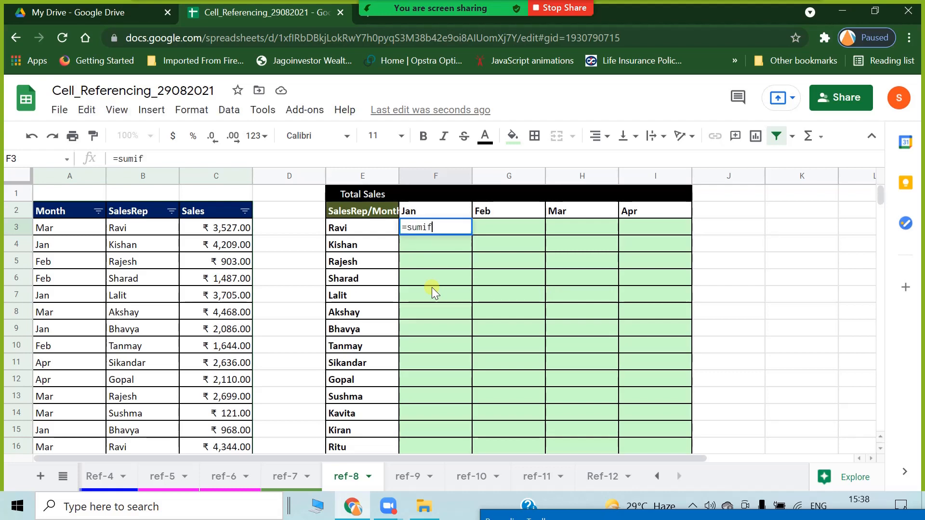
text(s()
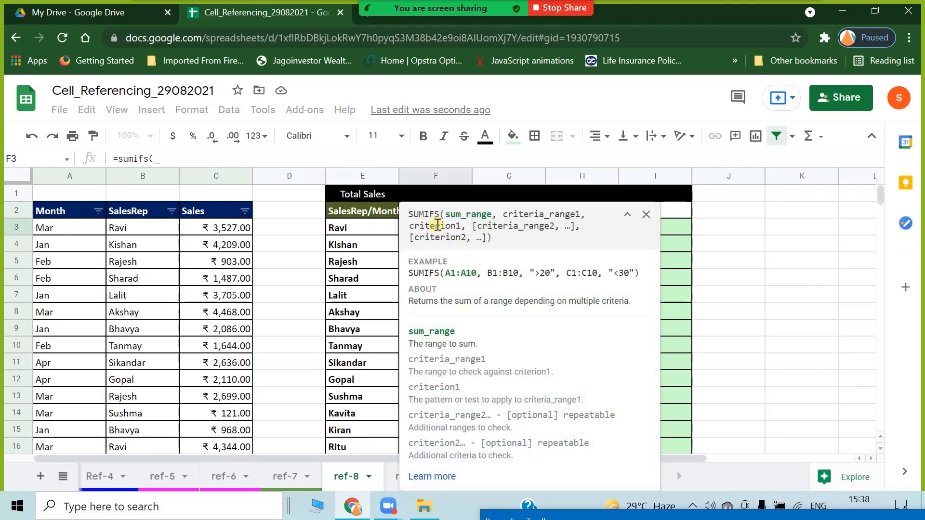
drag(599, 213, 617, 240)
click(534, 250)
click(219, 227)
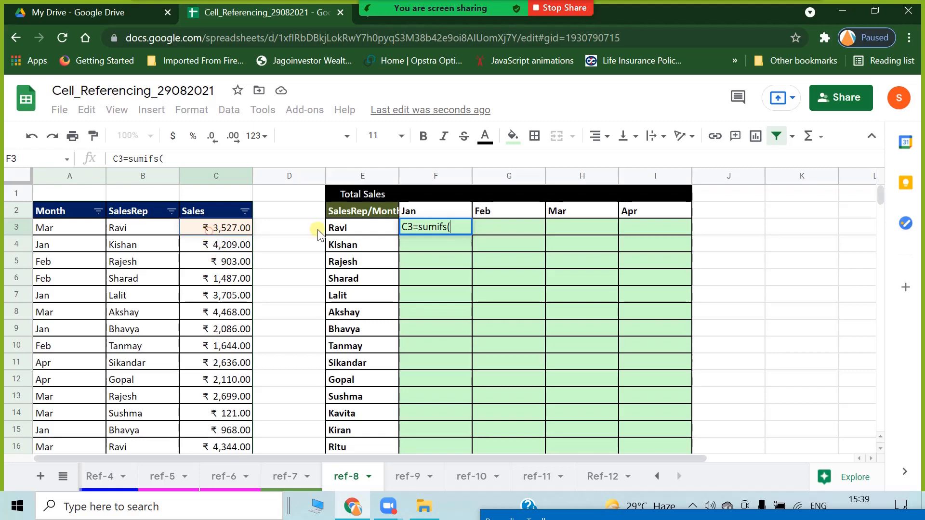
click(415, 226)
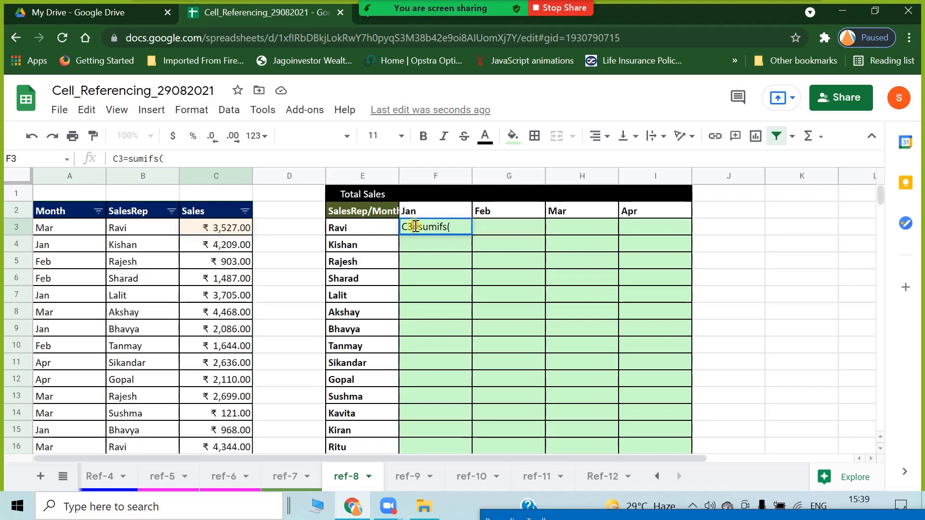
key(BackSpace)
key(BackSpace)
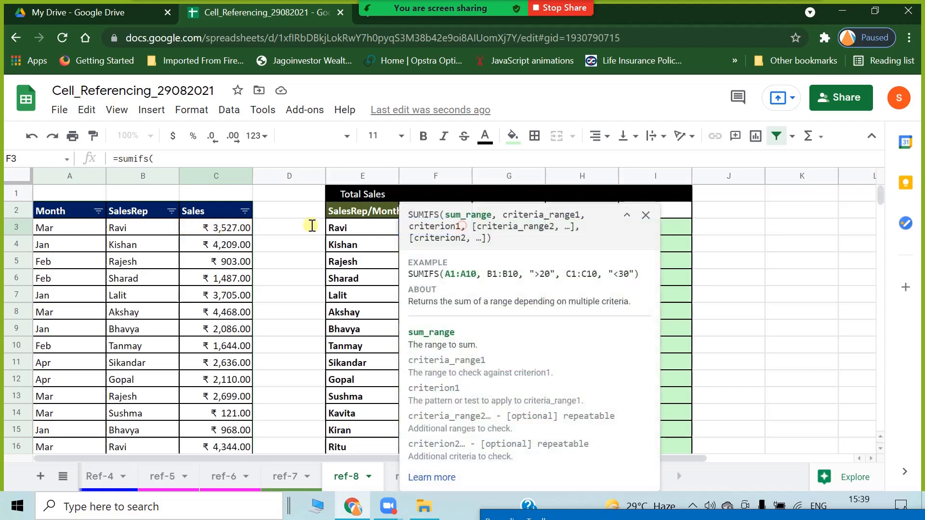
Step: Set the sum range of the SUMIFS formula in F3 to the open-ended absolute Sales range $C$3:$C
drag(229, 228, 232, 262)
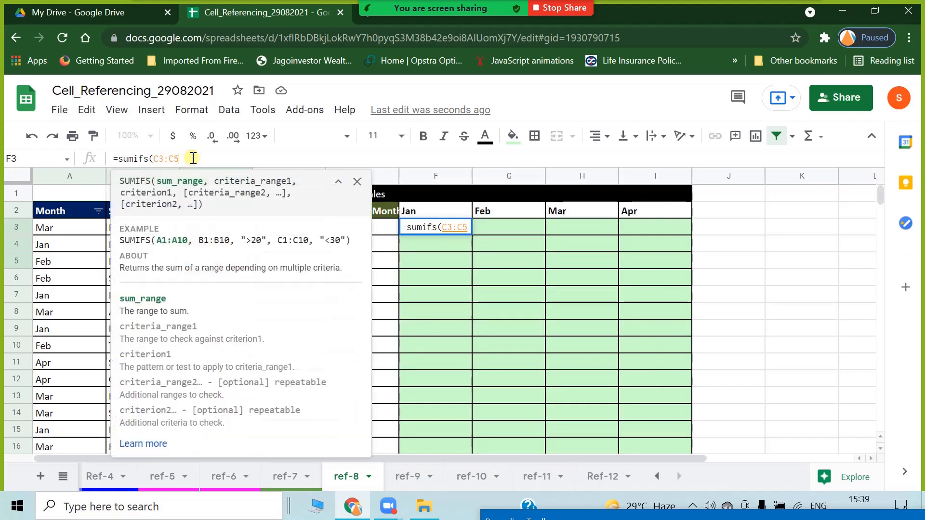
key(BackSpace)
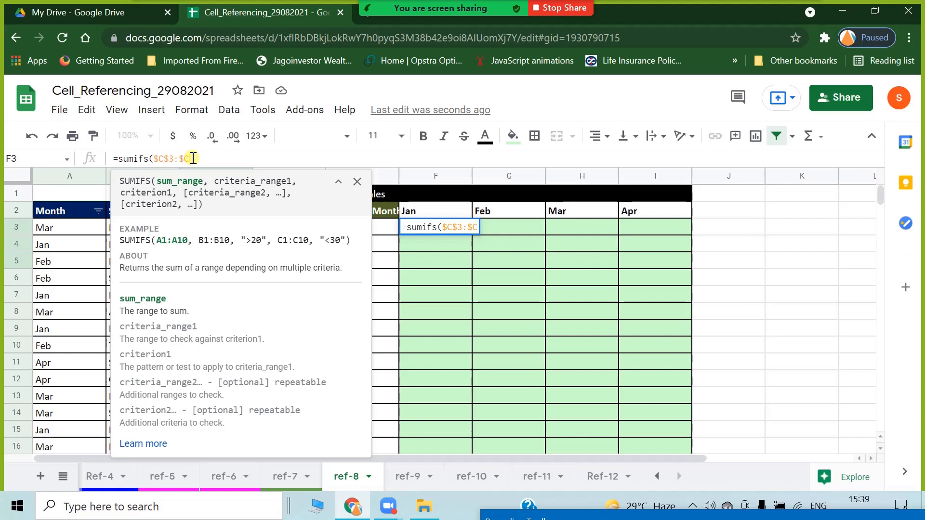
text(,)
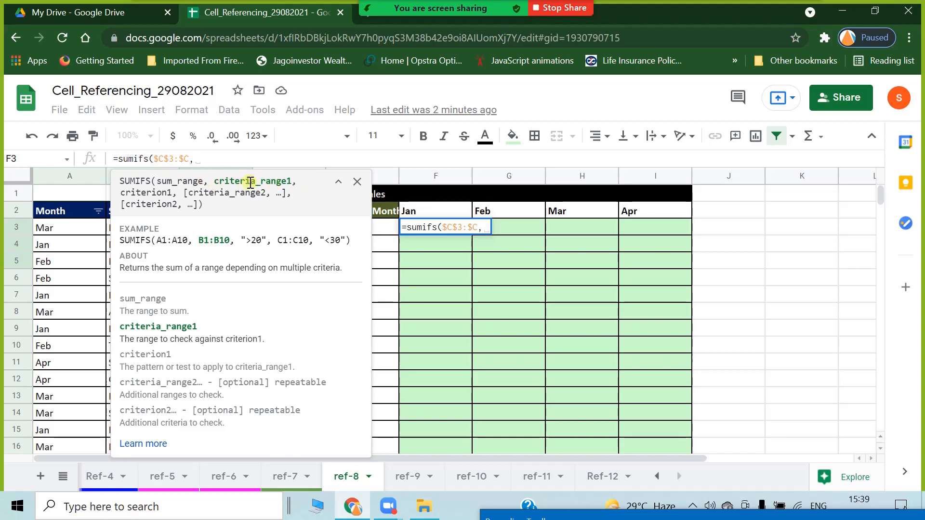
Step: Collapse the SUMIFS help details and add the SalesRep column as the first criteria range, $B$3:$B
click(339, 183)
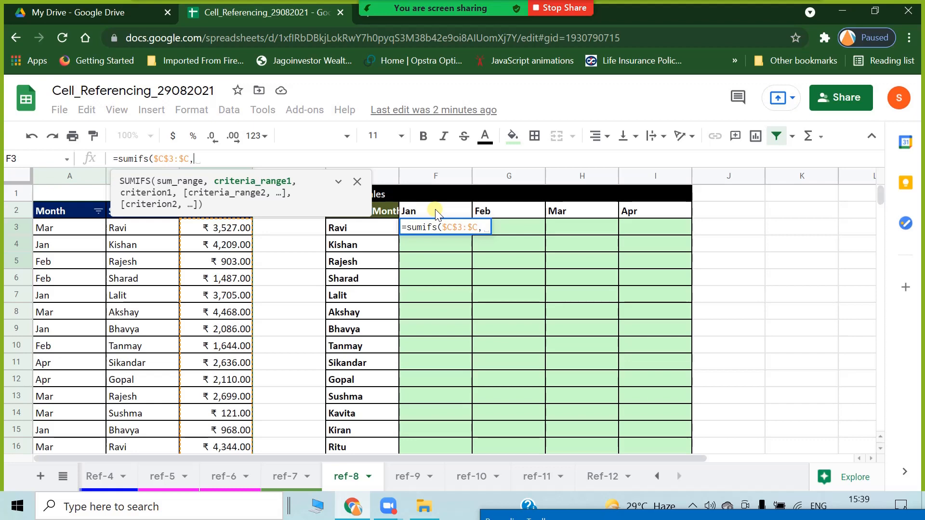
click(339, 183)
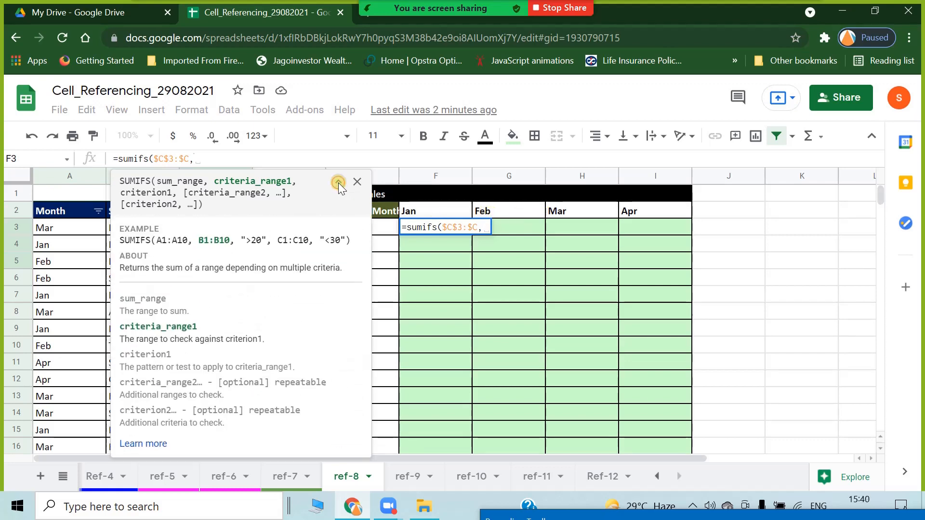
click(339, 182)
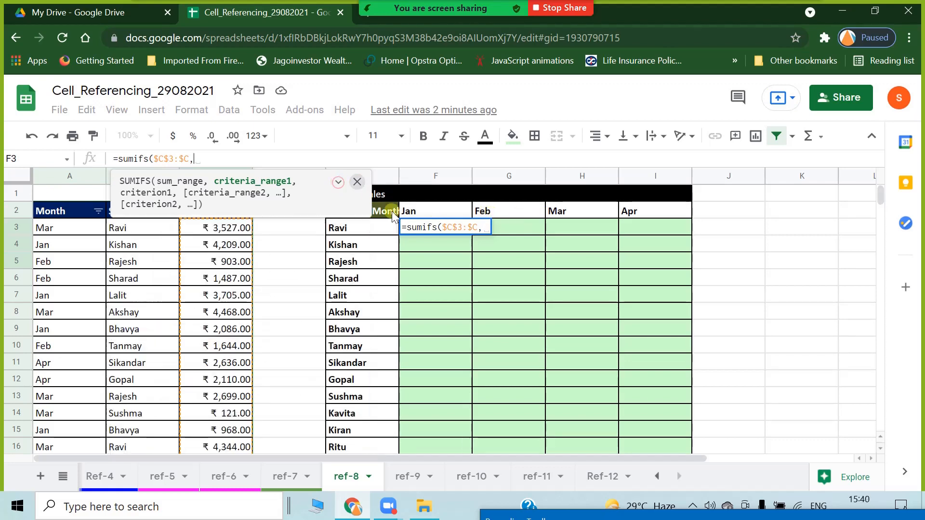
click(127, 231)
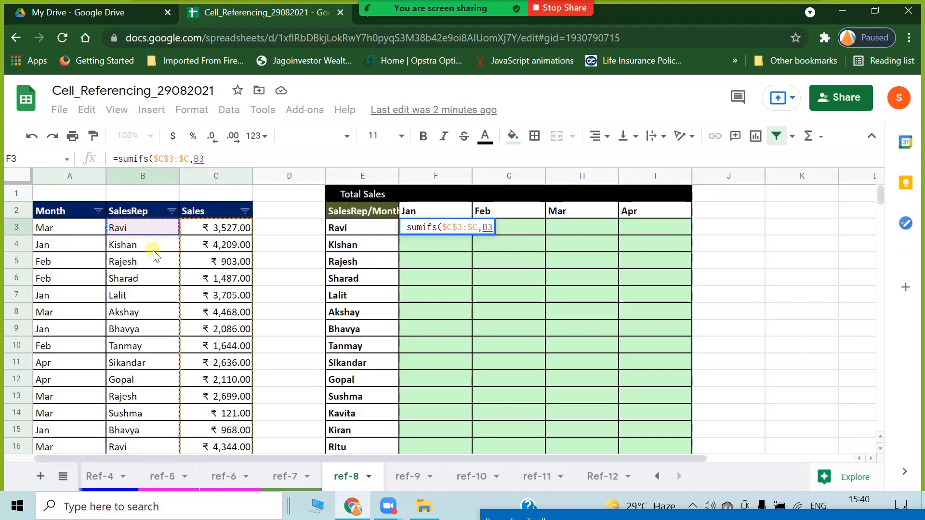
drag(147, 228, 144, 247)
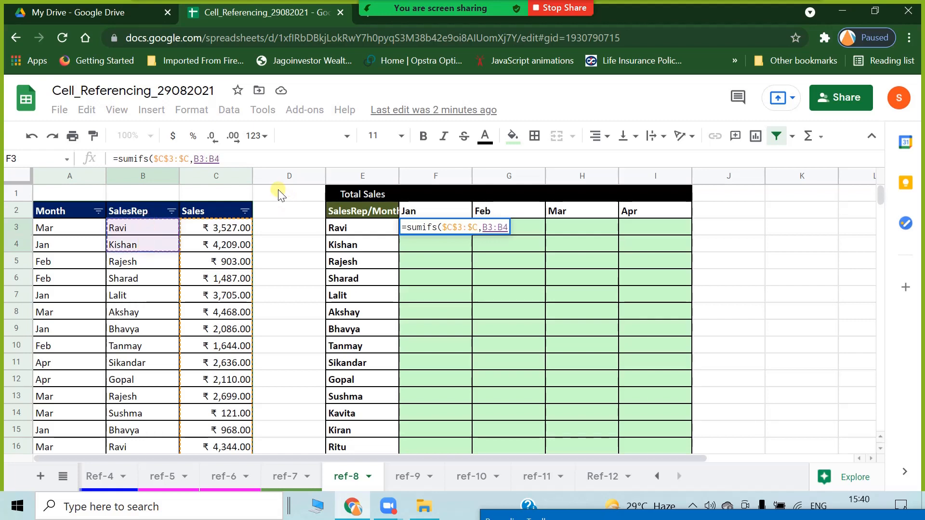
key(BackSpace)
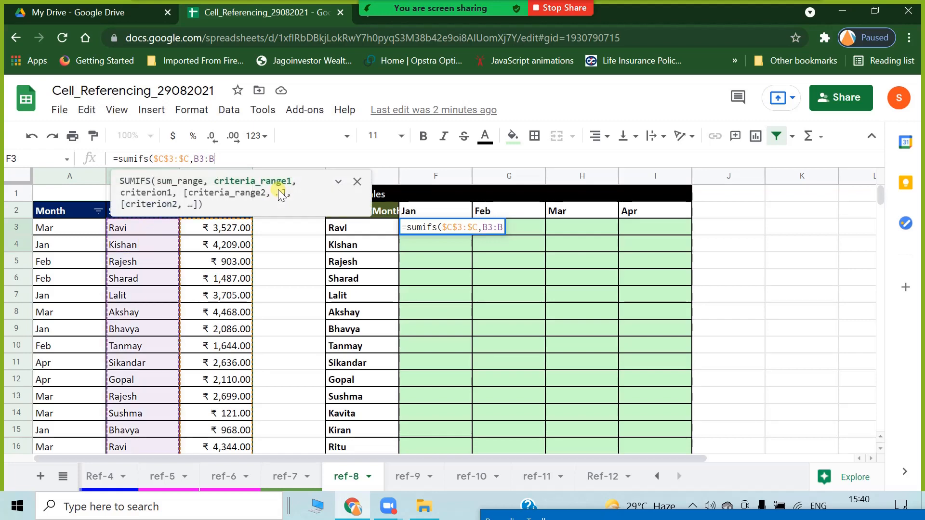
key(F4)
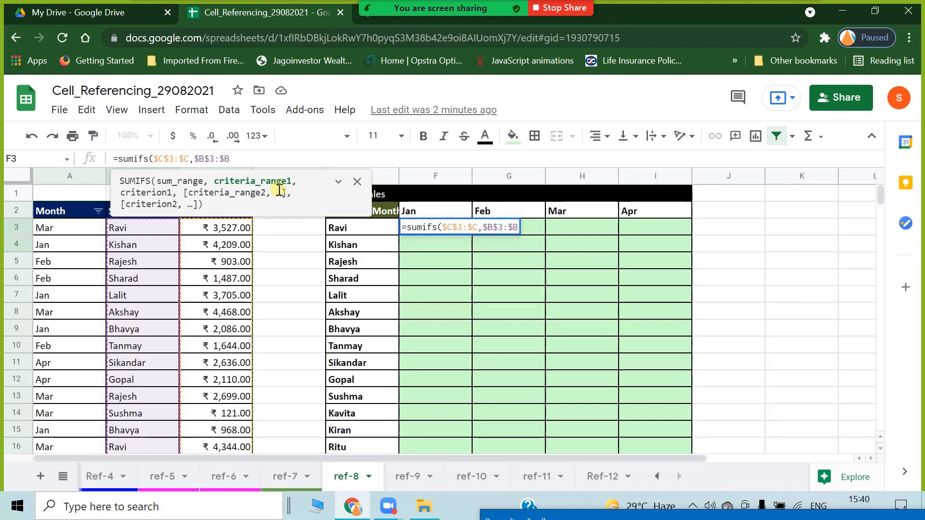
text(,)
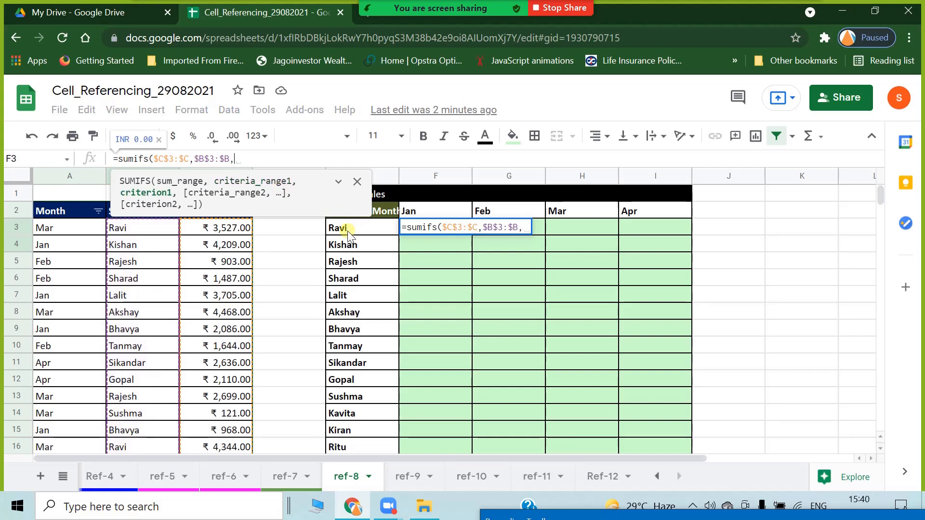
Step: Add the first rep's name cell as the first criterion with its column locked, $E3
click(373, 236)
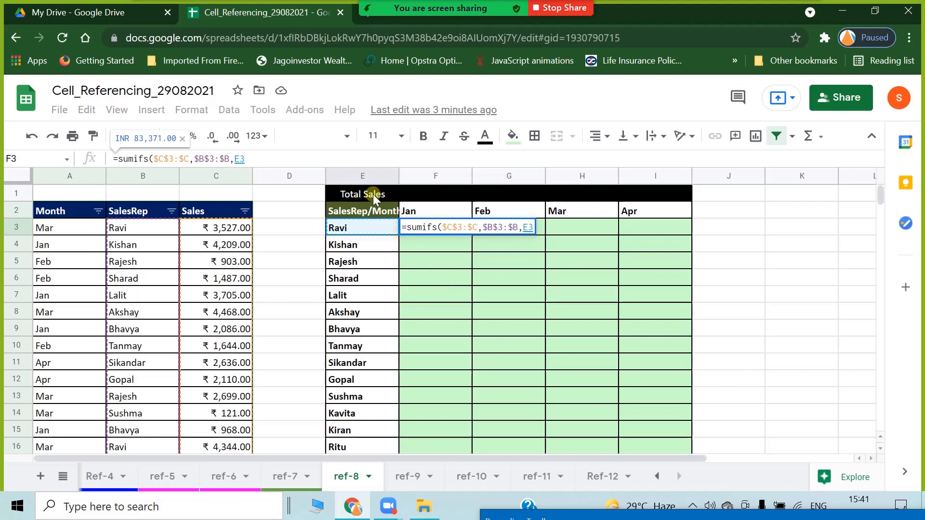
click(234, 160)
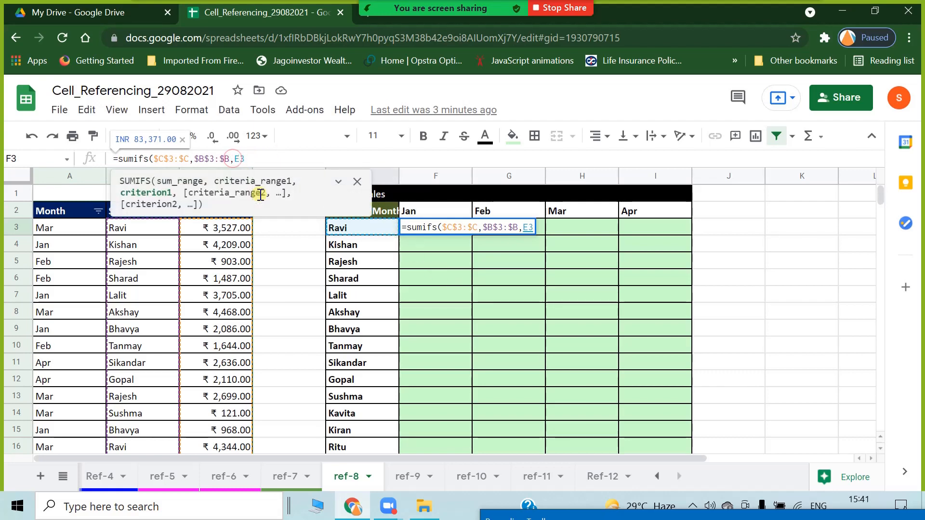
text($C)
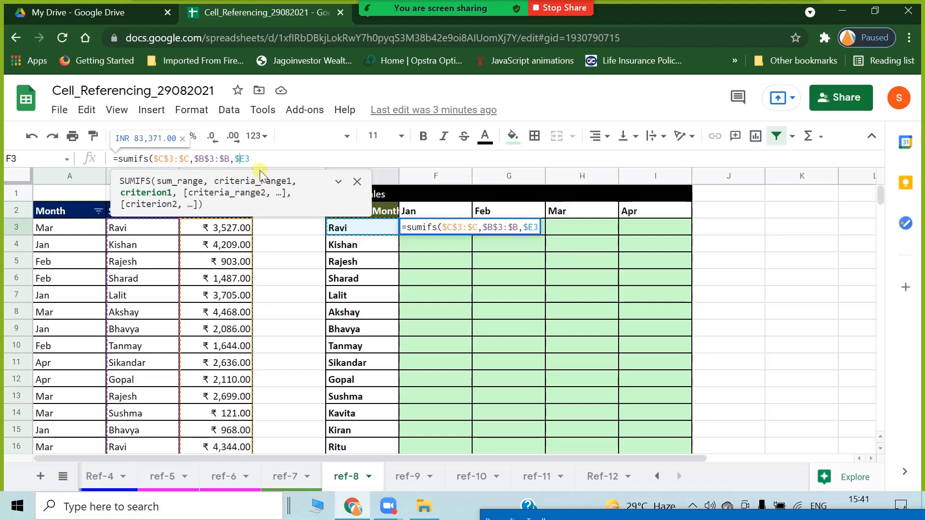
text(,)
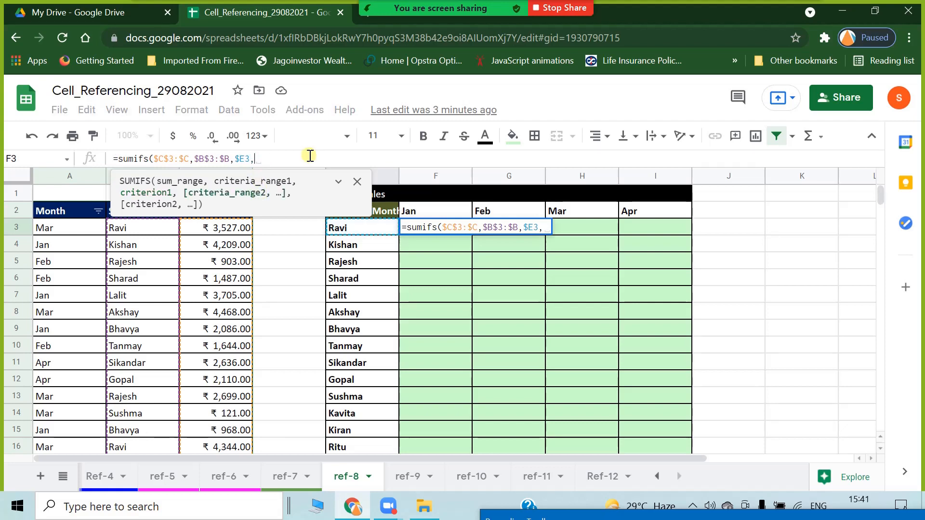
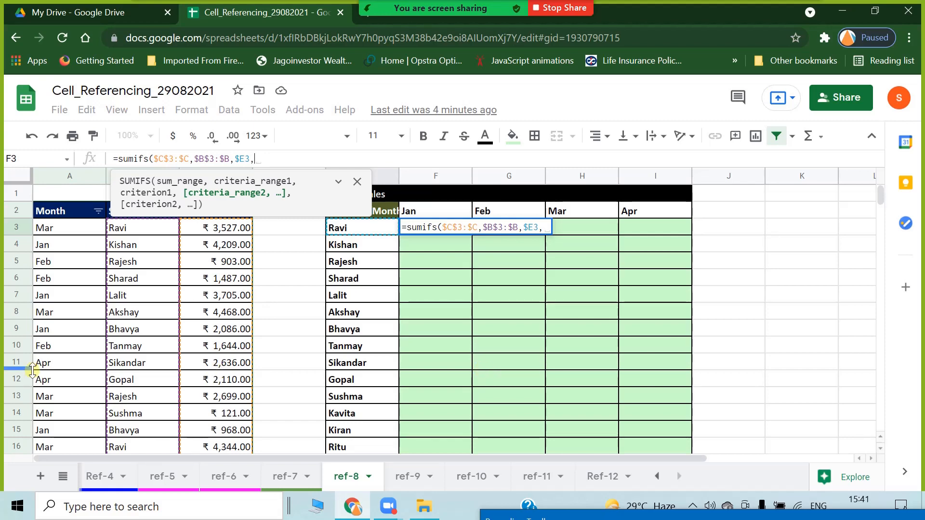
Step: Add the Month column as the second criteria range, written as the open-ended absolute range $A$3:$A
click(70, 227)
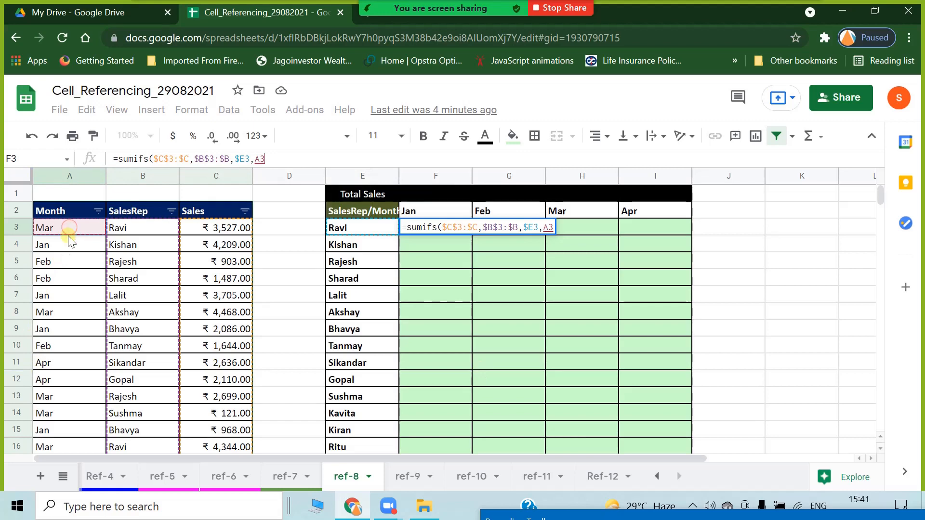
drag(68, 236, 66, 242)
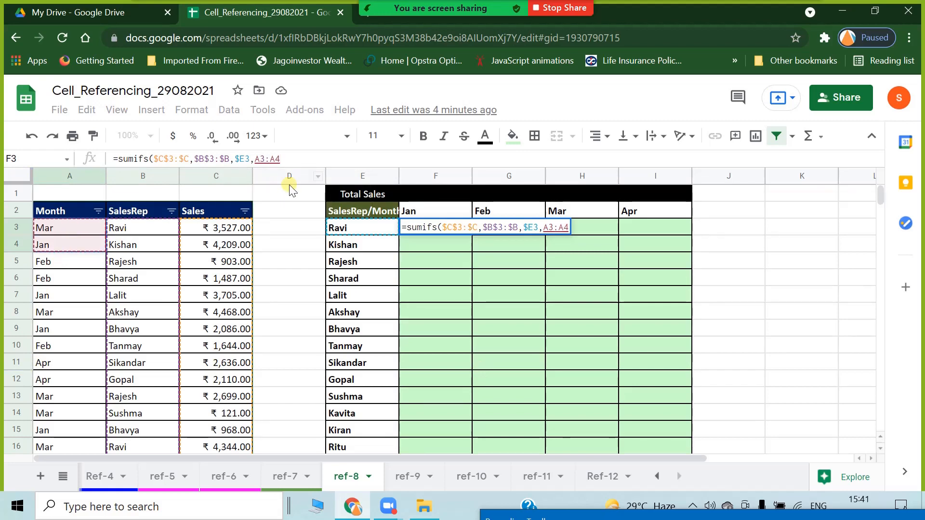
key(BackSpace)
key(F4)
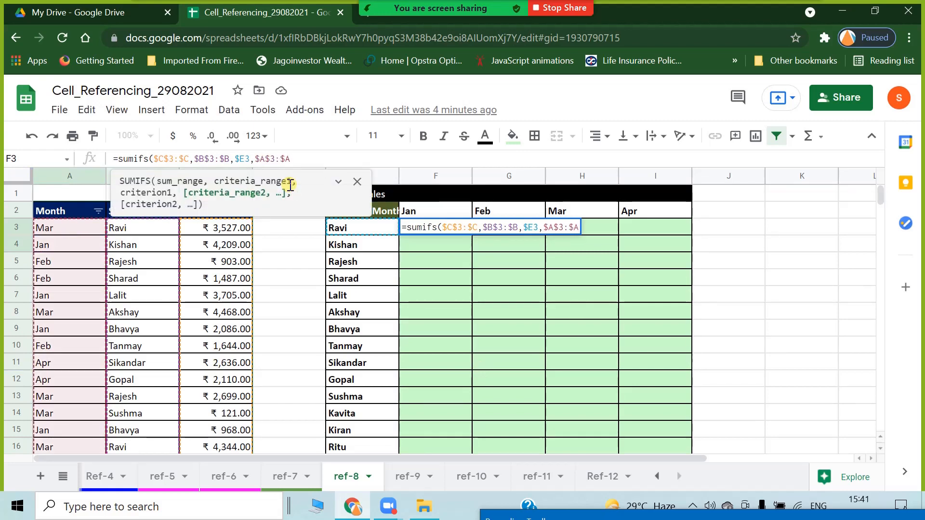
text(,)
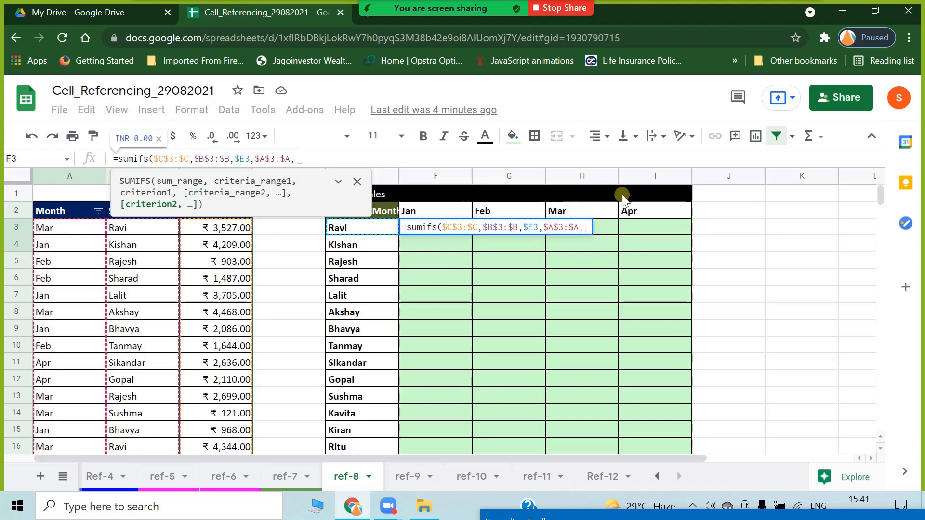
Step: Add the Jan header as the second criterion with its row locked, F$2, and complete the SUMIFS formula
click(440, 215)
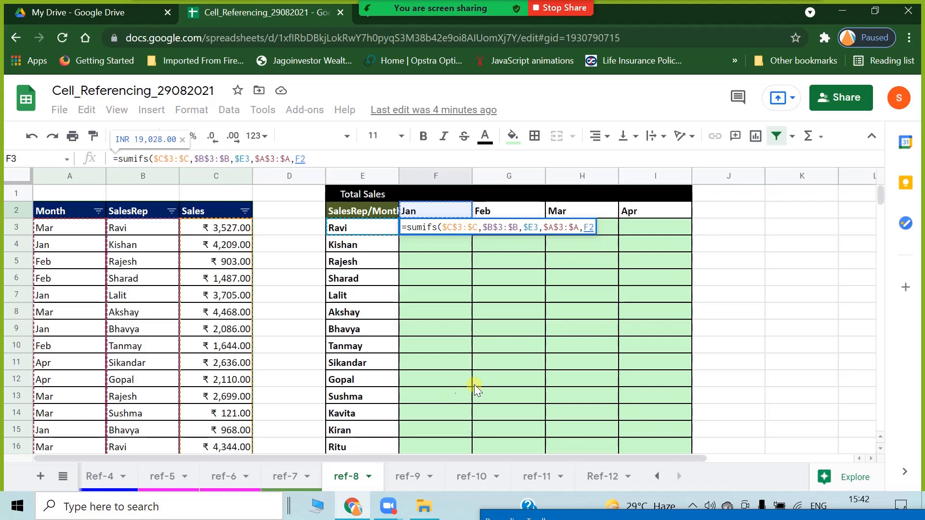
click(299, 159)
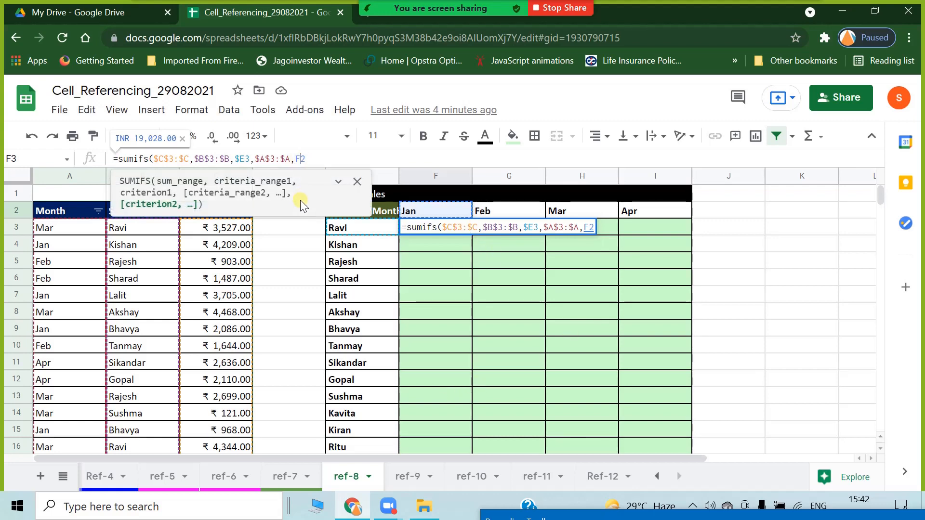
text($)
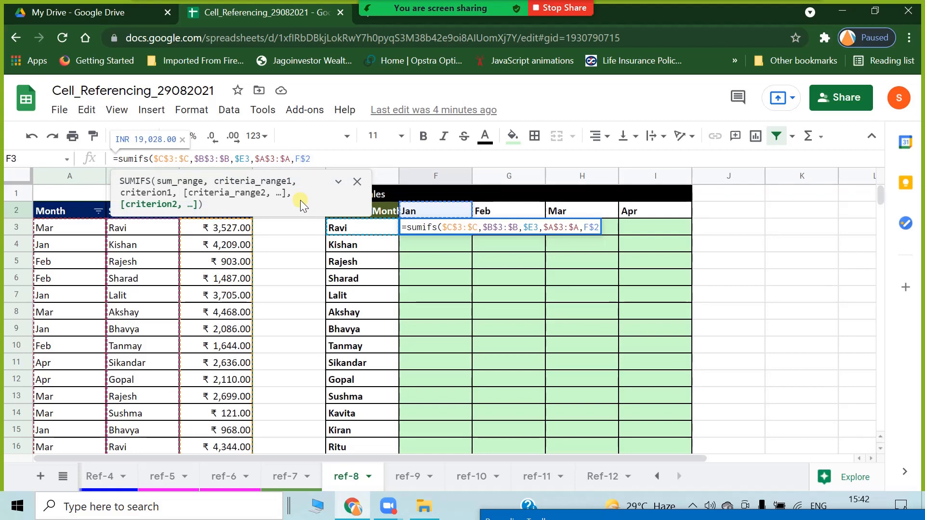
click(322, 160)
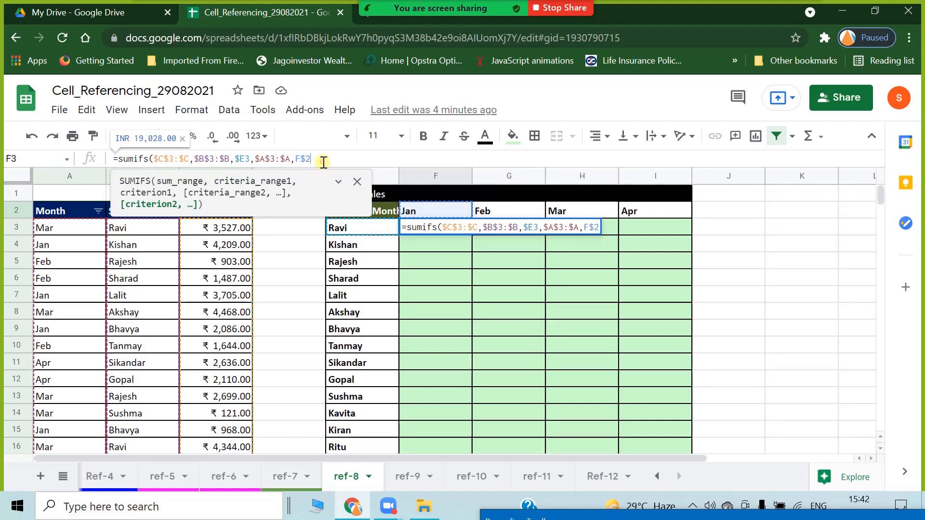
text())
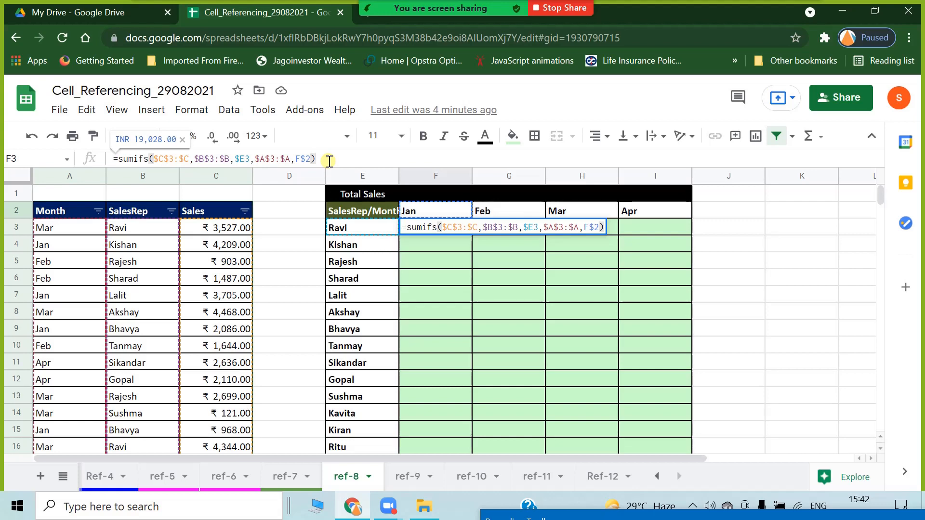
key(Return)
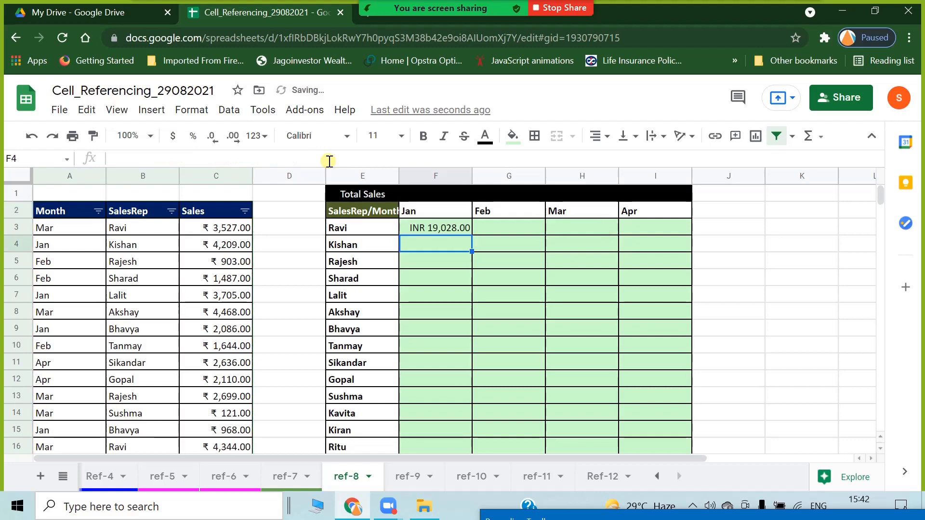
Step: Fill the SUMIFS formula from F3 across to I3 and check the copied Feb, Mar and Apr cells
click(428, 231)
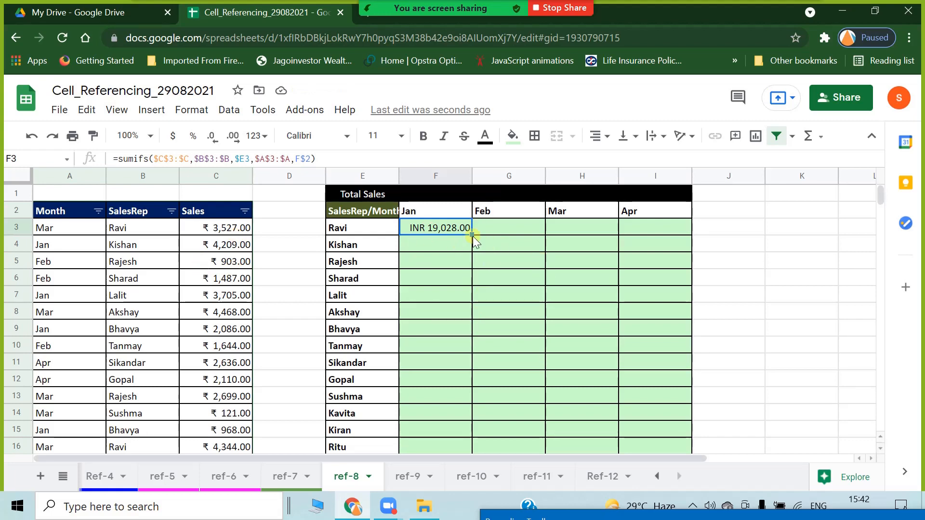
drag(472, 235, 673, 244)
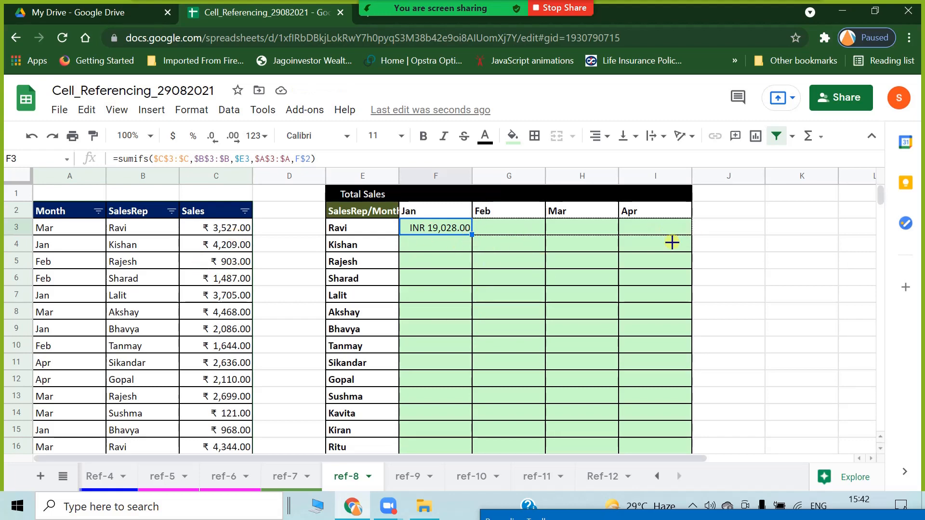
click(527, 343)
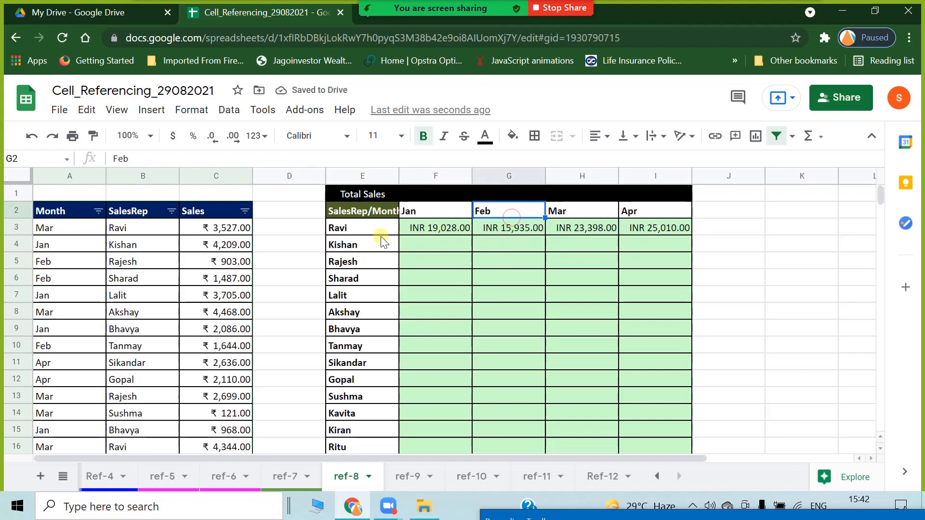
click(365, 232)
click(515, 228)
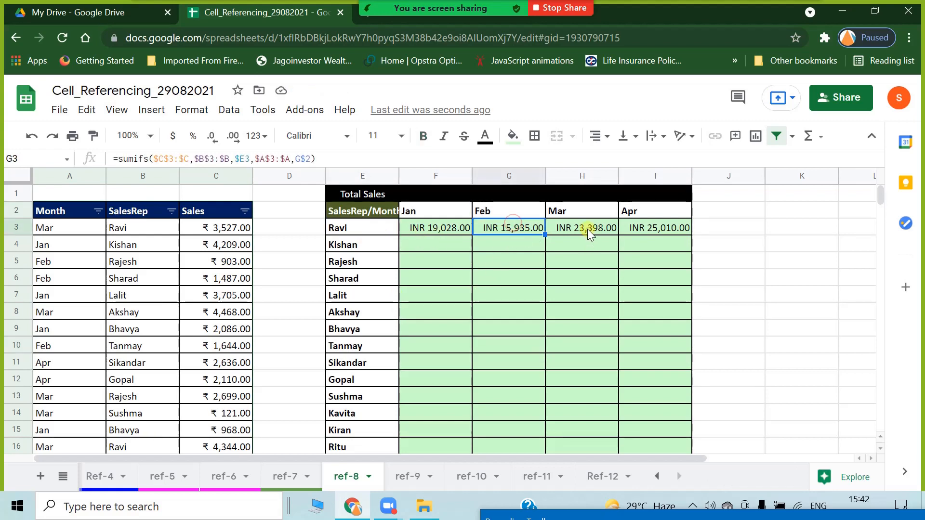
click(588, 229)
click(656, 234)
click(576, 292)
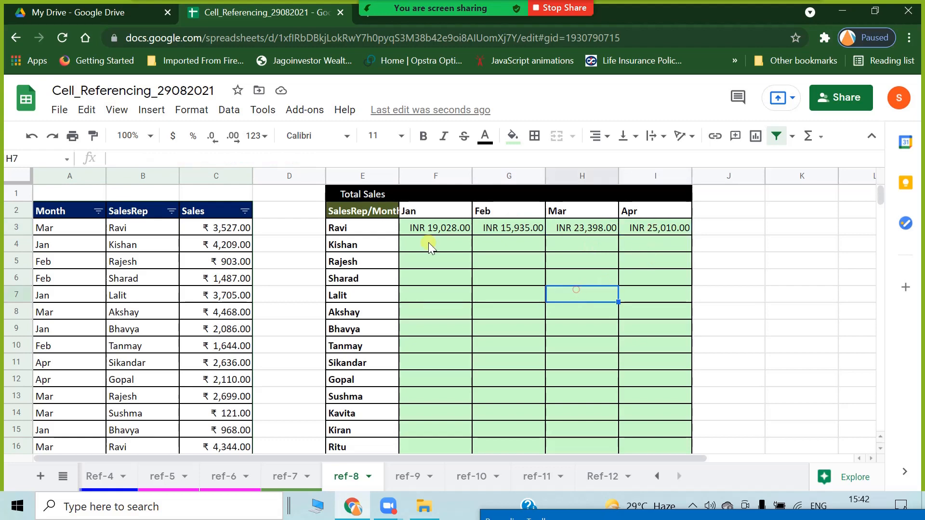
Step: Clear all values in the SalesRep filter and search its list for the first rep's name
click(172, 211)
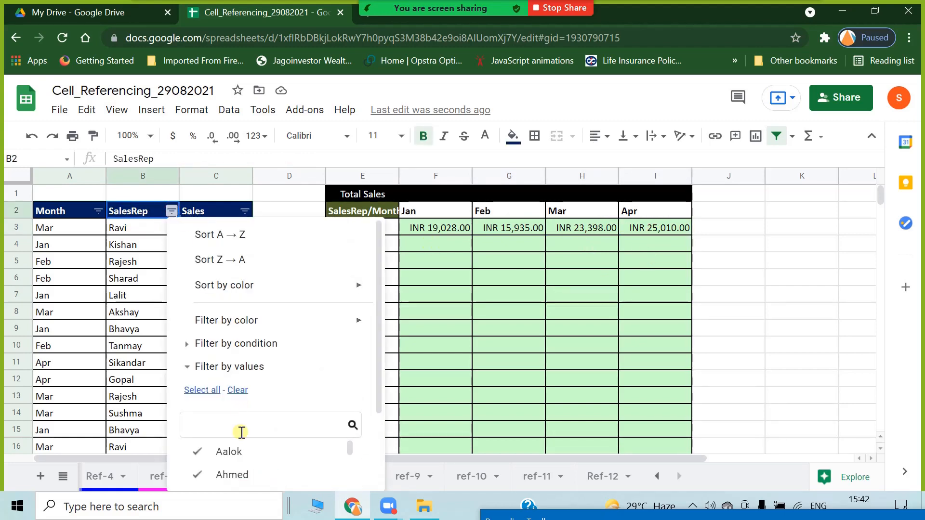
click(238, 390)
click(207, 426)
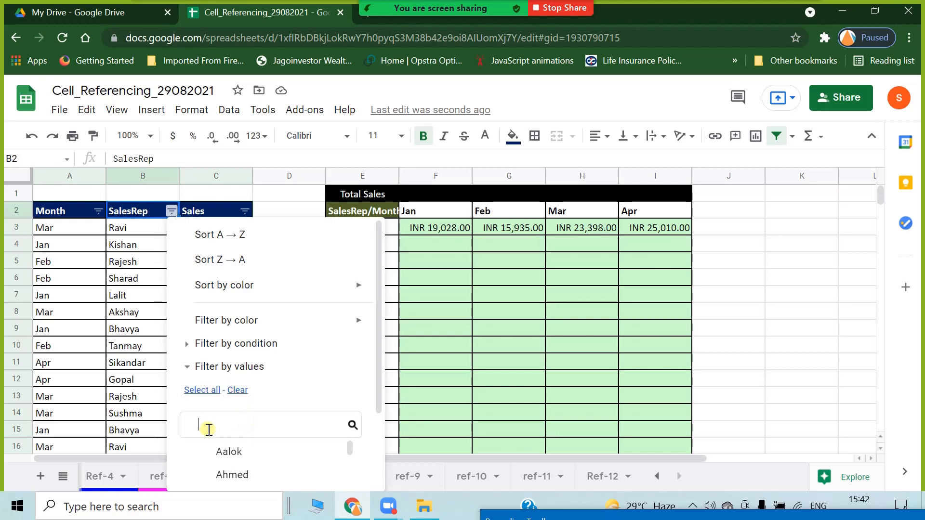
text(rav)
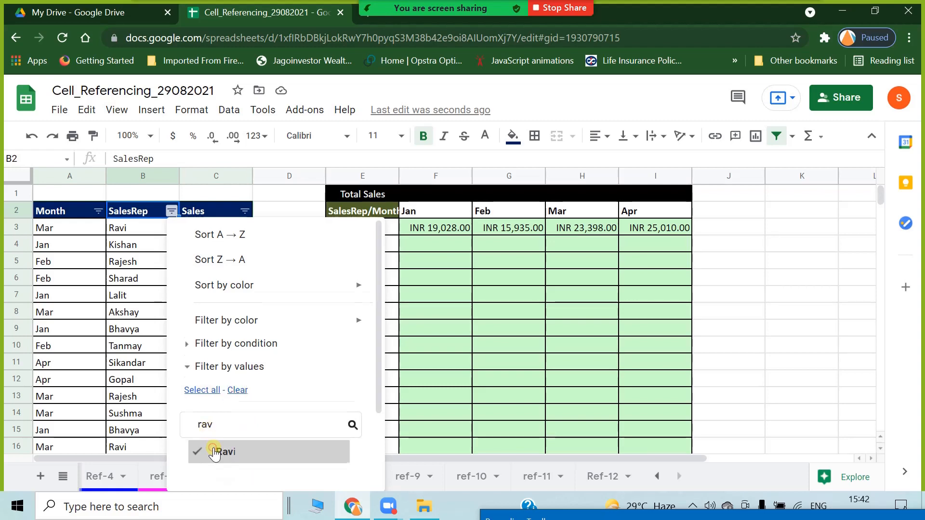
Step: Filter the data to the first summary row's sales rep and to Feb, and select the Sales amounts to check their sum
scroll(214, 453, down, 2)
click(343, 469)
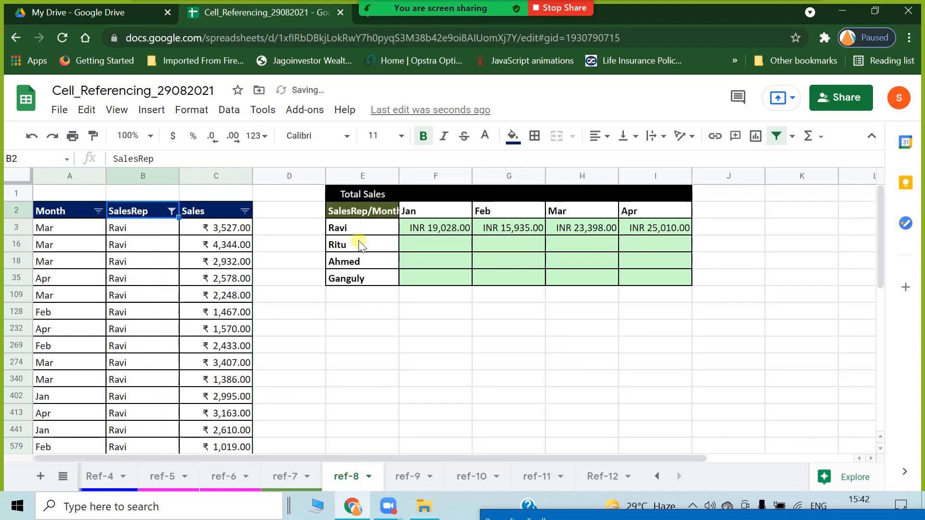
click(99, 210)
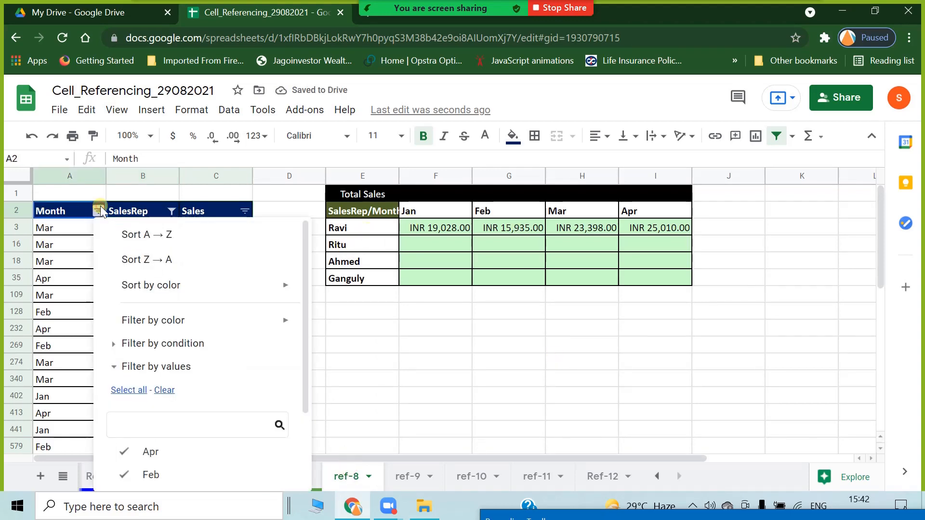
click(165, 390)
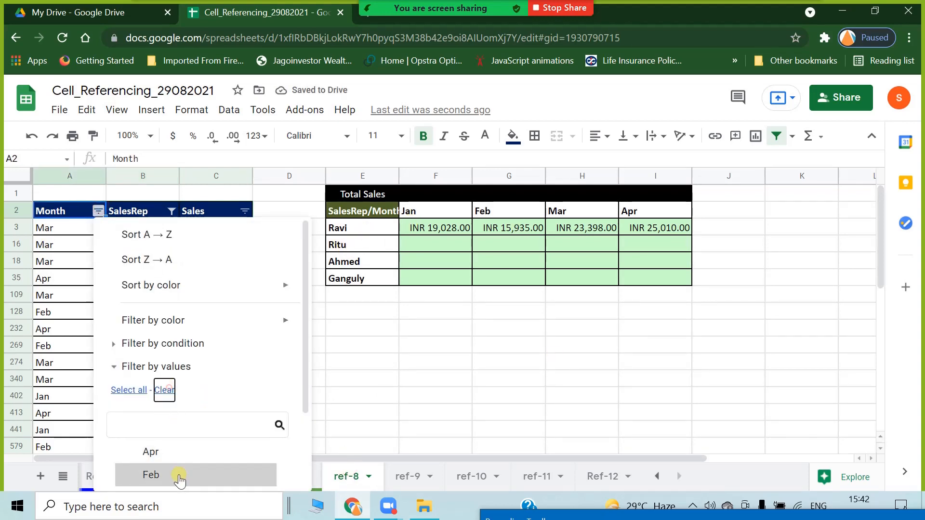
click(165, 474)
scroll(202, 470, down, 2)
click(263, 467)
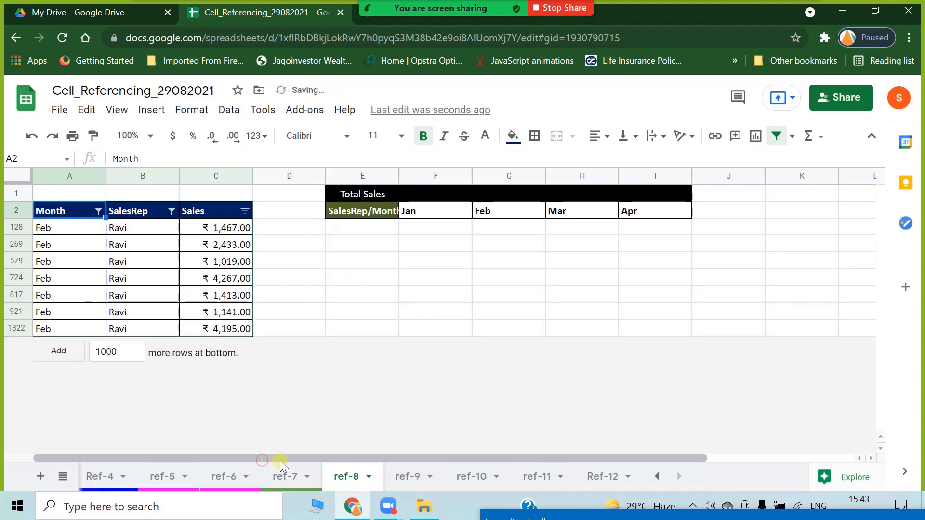
drag(223, 228, 227, 328)
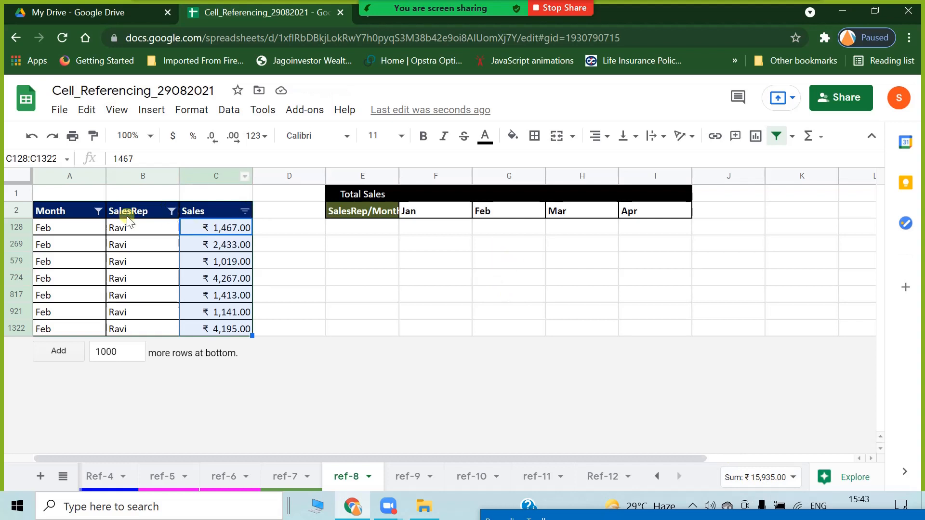
Step: Restore all months in the Month filter and inspect that sales rep's Feb and Apr totals in G3 and I3
click(98, 211)
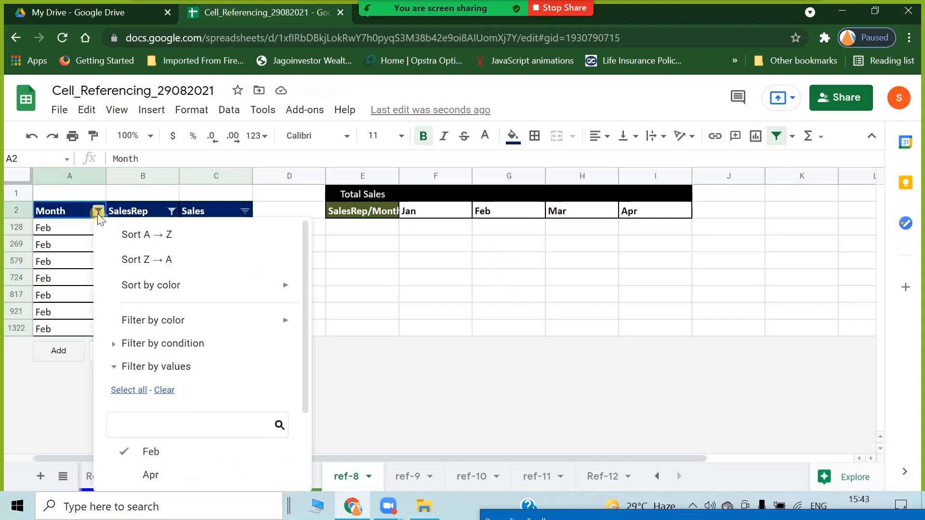
click(139, 396)
scroll(193, 410, down, 2)
click(278, 466)
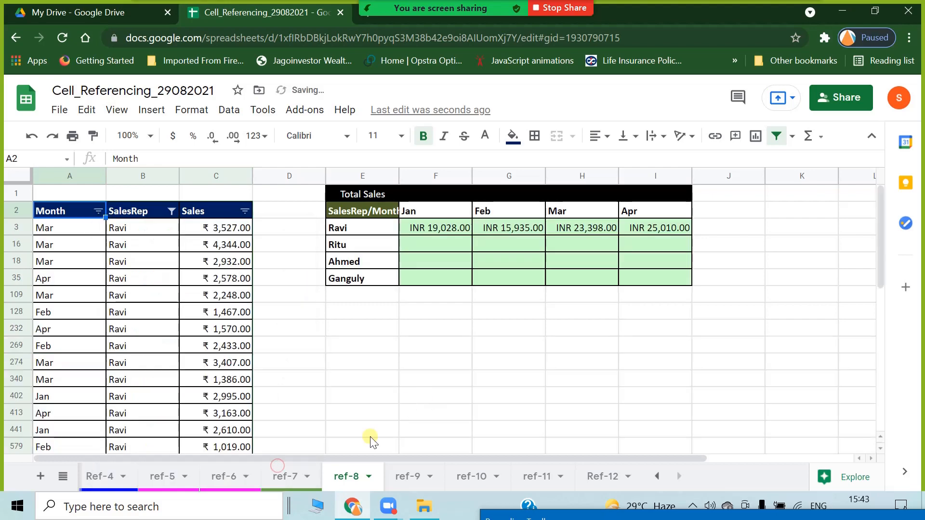
click(512, 224)
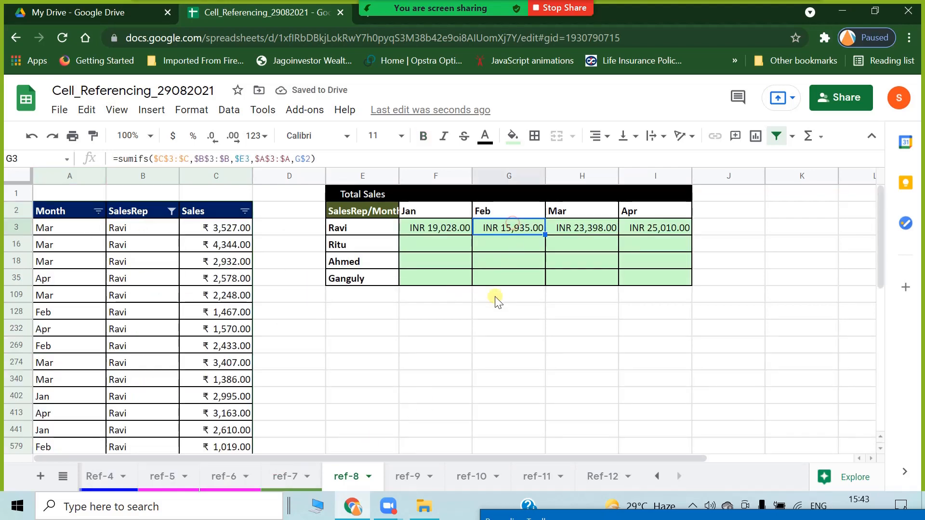
click(653, 225)
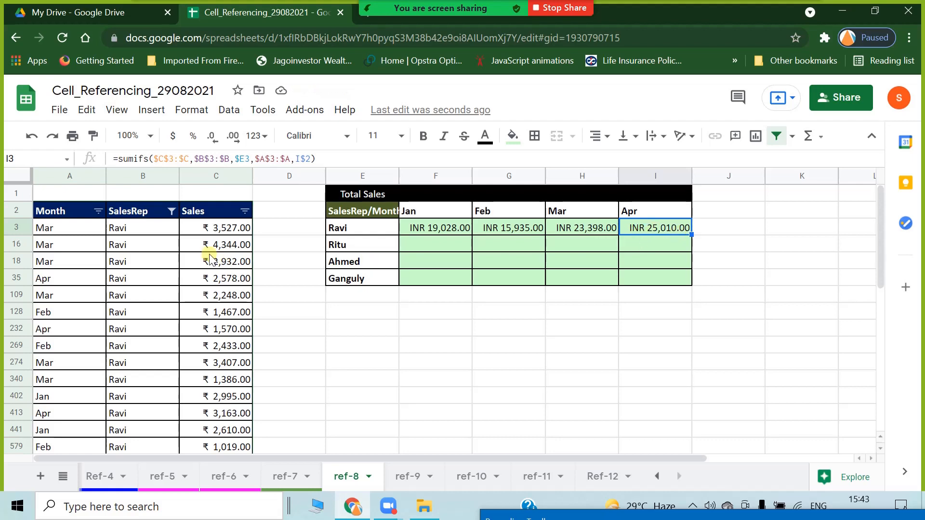
Step: Filter the Month column to Apr only and select the remaining Sales amounts to check their sum
click(98, 212)
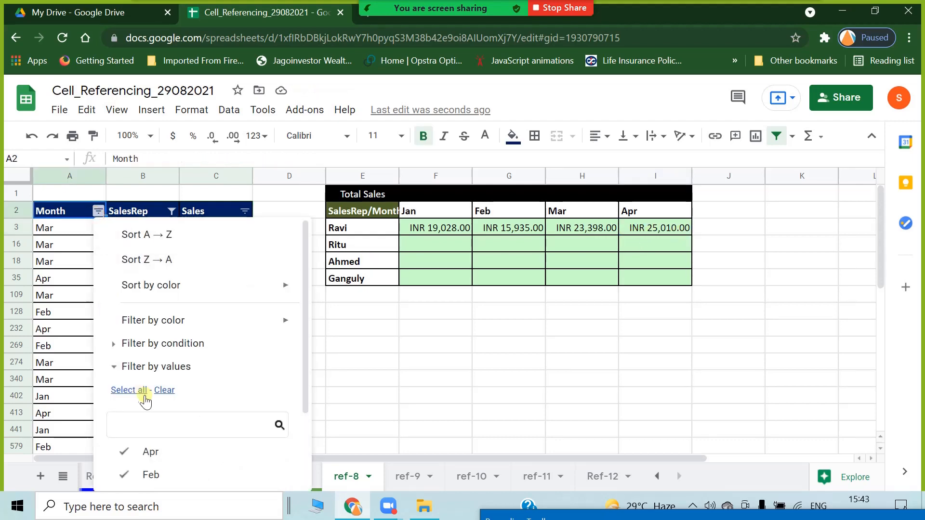
click(164, 391)
scroll(187, 439, down, 3)
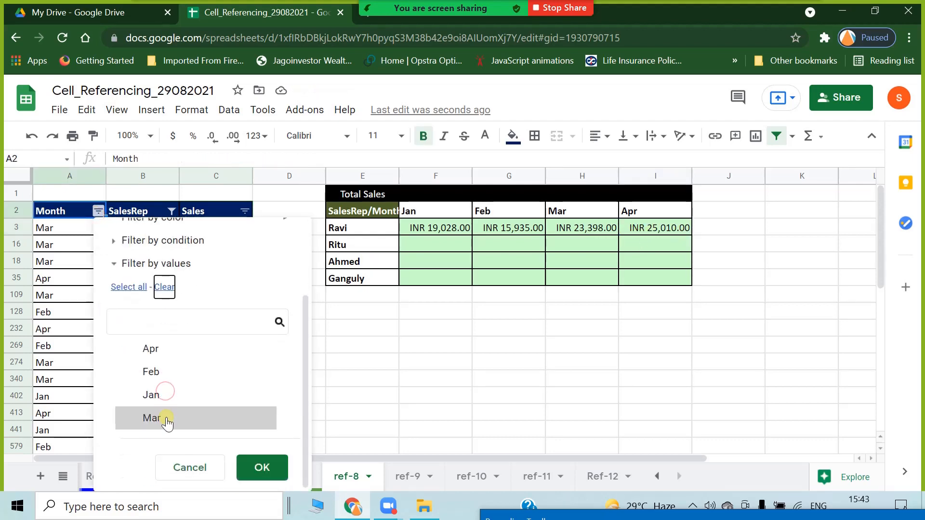
click(153, 351)
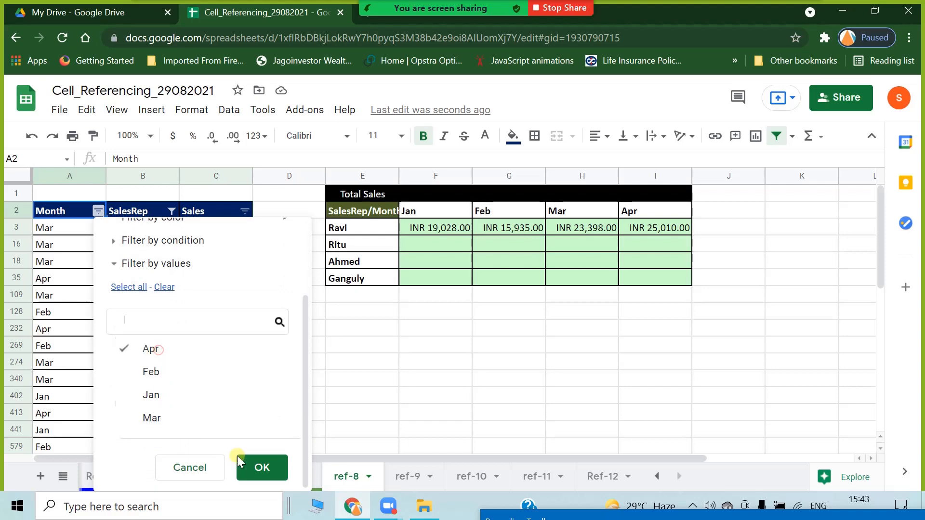
click(263, 467)
drag(229, 228, 225, 364)
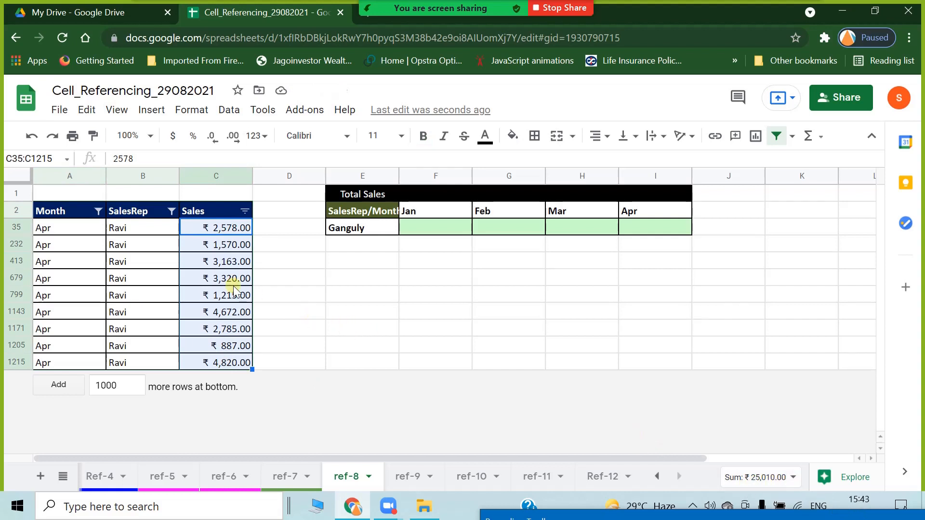
Step: Reset the Month column filter so that every month is included
click(100, 212)
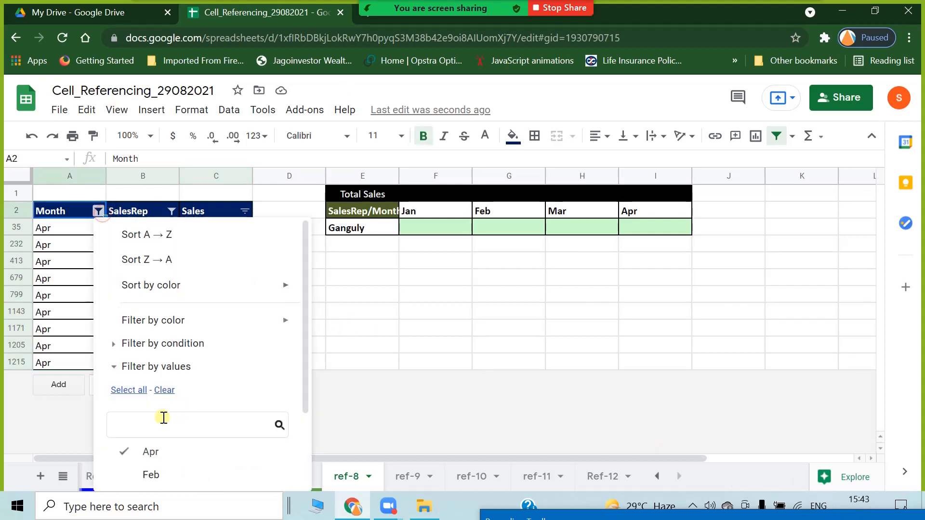
click(129, 390)
scroll(262, 442, down, 3)
click(263, 467)
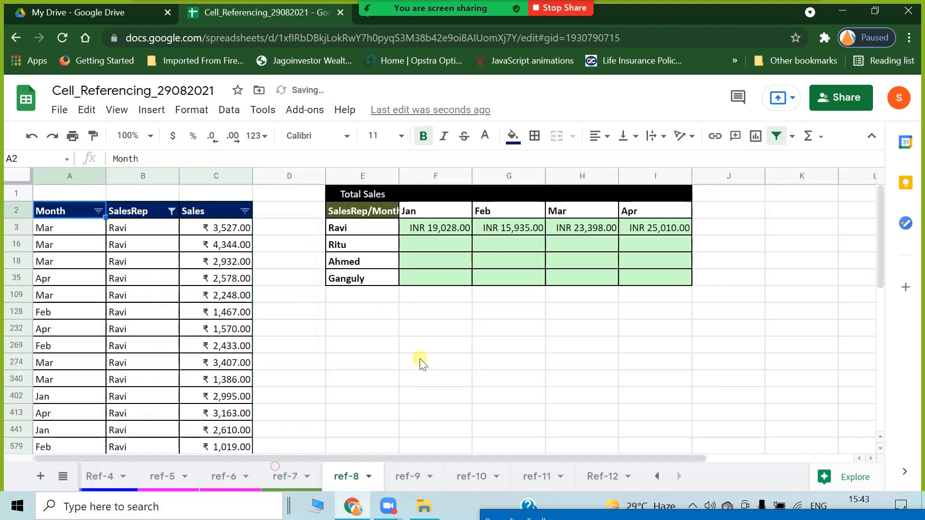
click(421, 344)
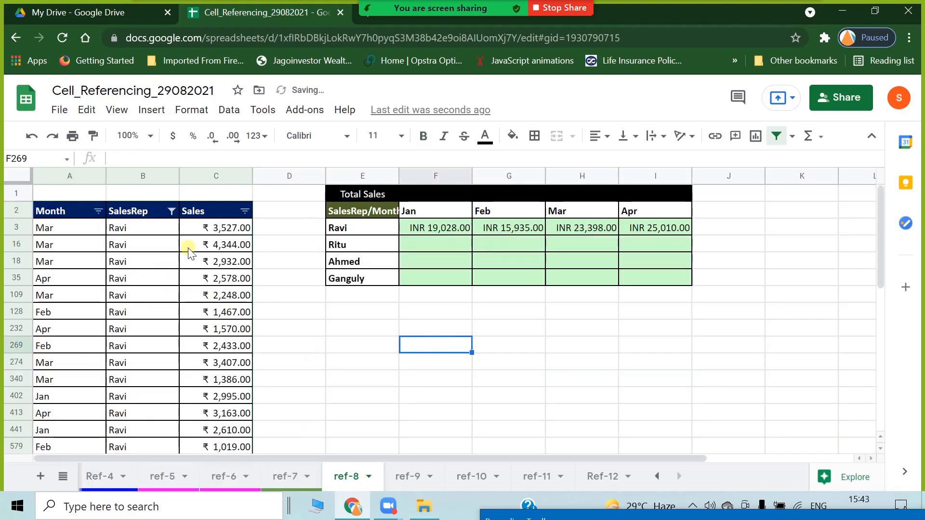
click(99, 212)
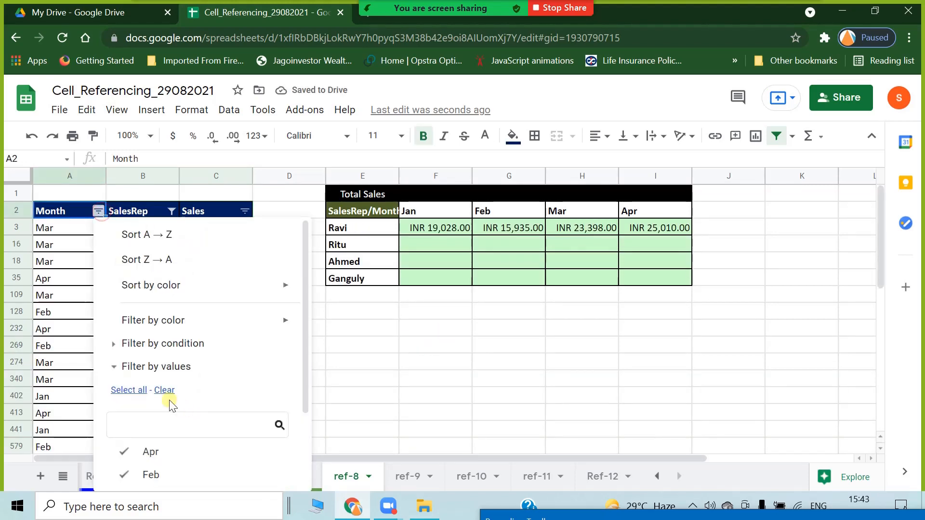
click(128, 390)
scroll(169, 414, down, 3)
click(262, 465)
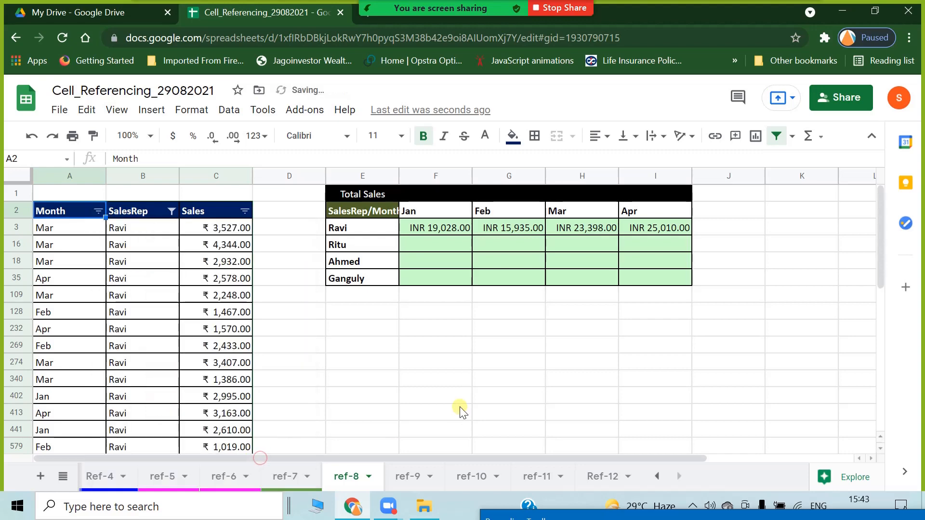
click(460, 409)
Step: Reset the SalesRep column filter to include all sales reps
click(167, 213)
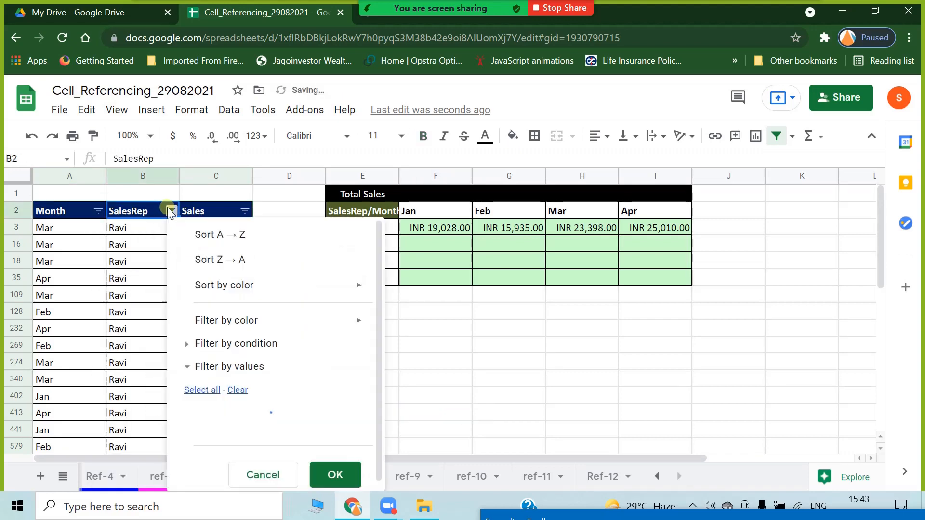
scroll(279, 457, down, 3)
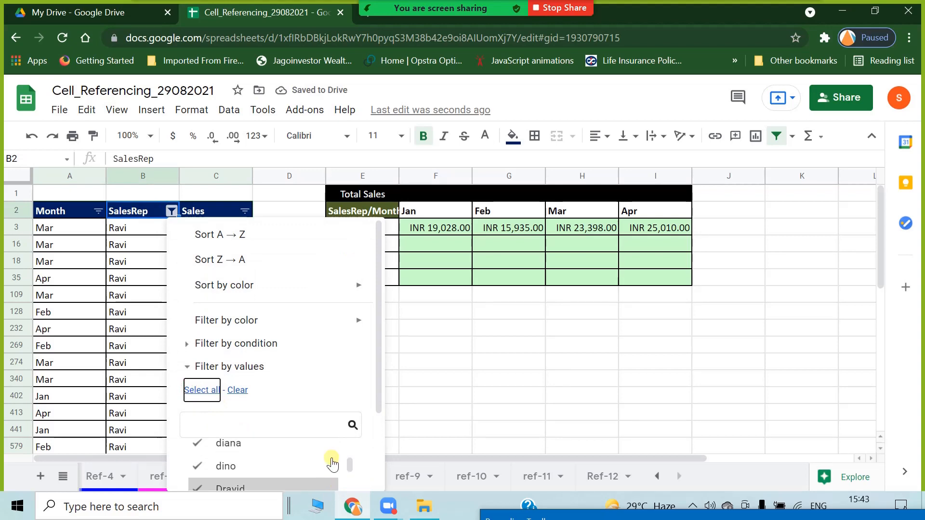
drag(378, 371, 391, 457)
click(337, 470)
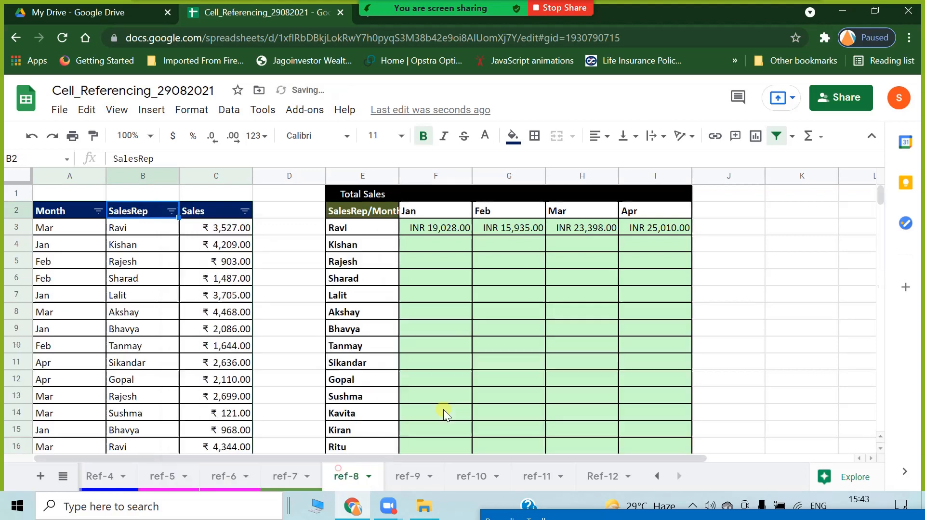
Step: Fill the SUMIFS formula from F3 across the Total Sales table through I48
click(442, 412)
click(457, 226)
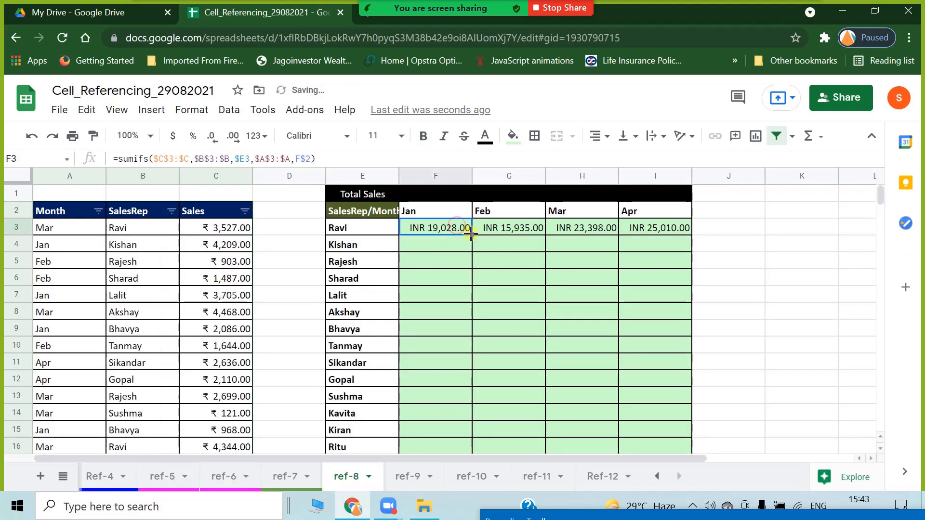
drag(472, 235, 692, 341)
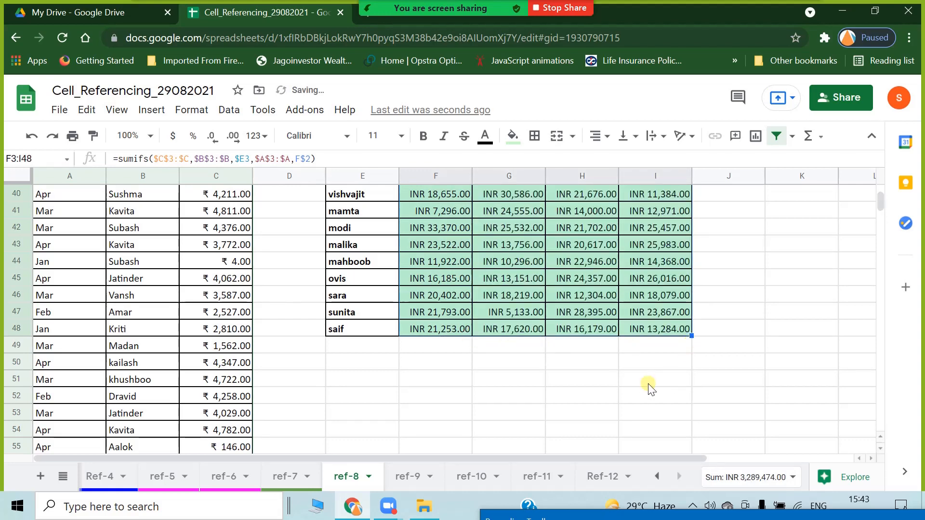
click(632, 386)
scroll(632, 386, up, 13)
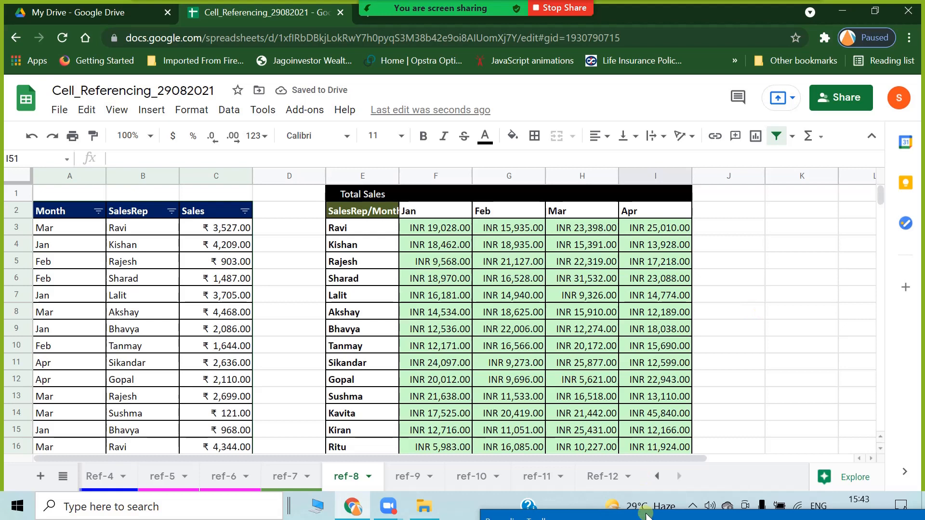
drag(646, 514, 613, 318)
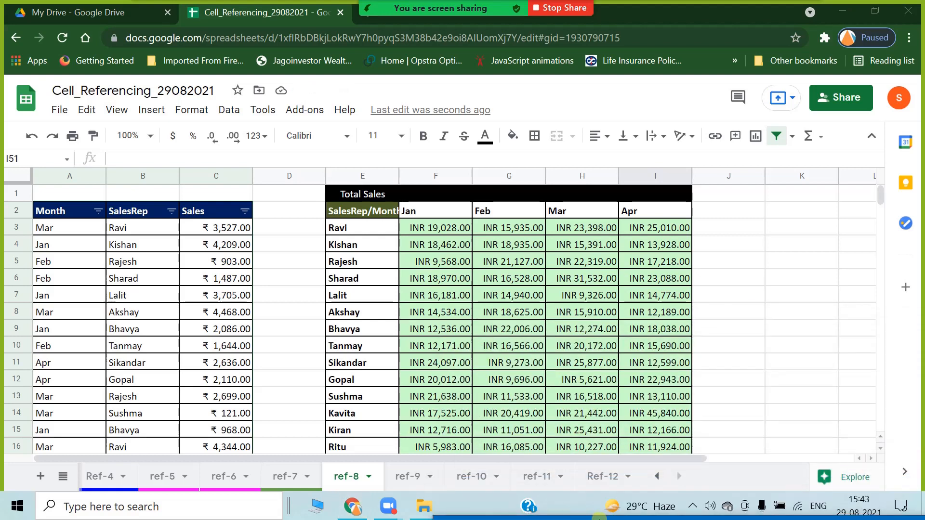
click(181, 328)
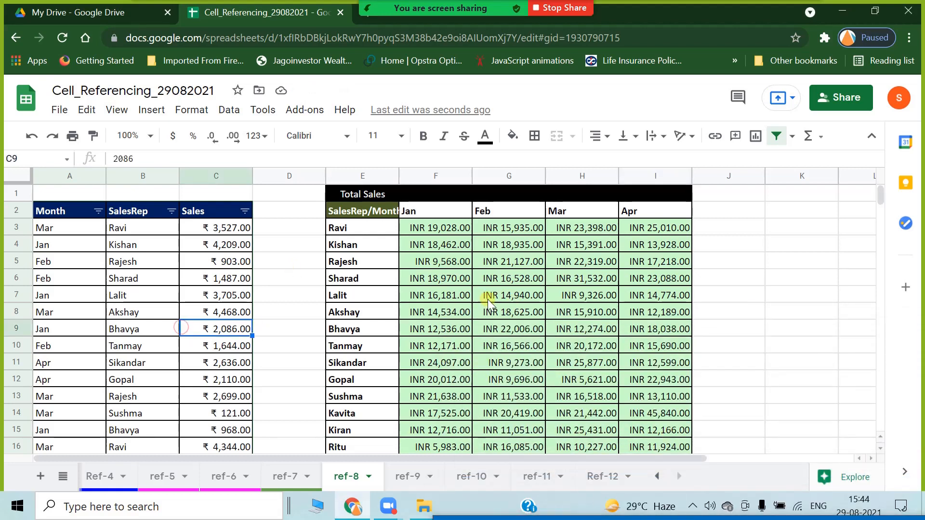
click(487, 299)
key(Left)
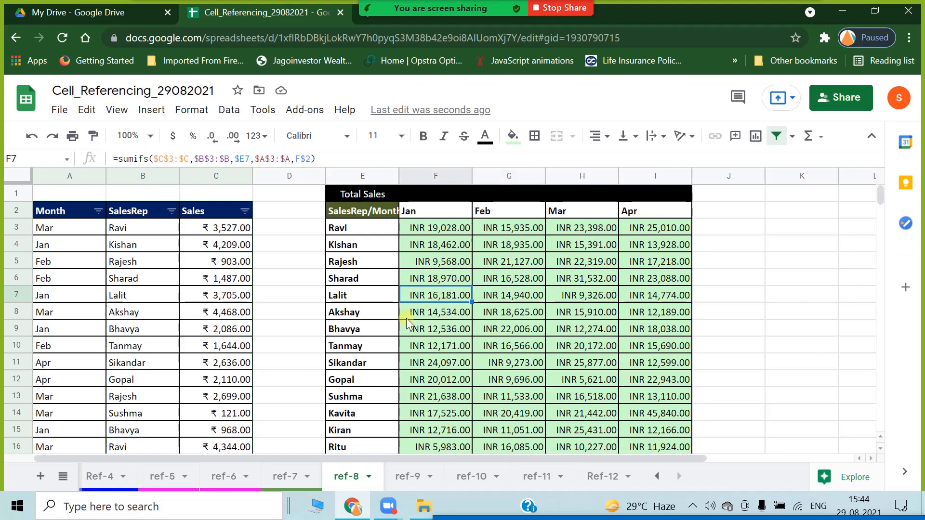
click(345, 311)
scroll(641, 365, down, 1)
scroll(573, 402, up, 1)
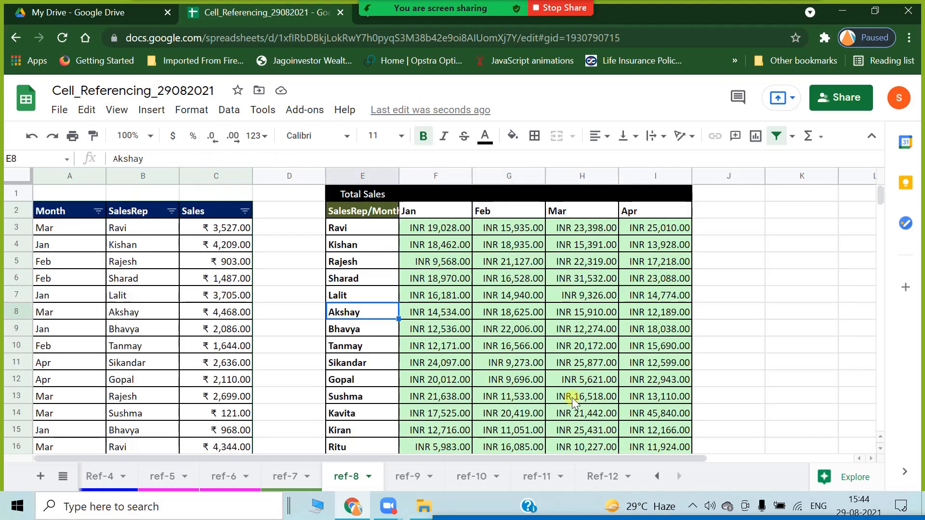
drag(579, 461, 748, 467)
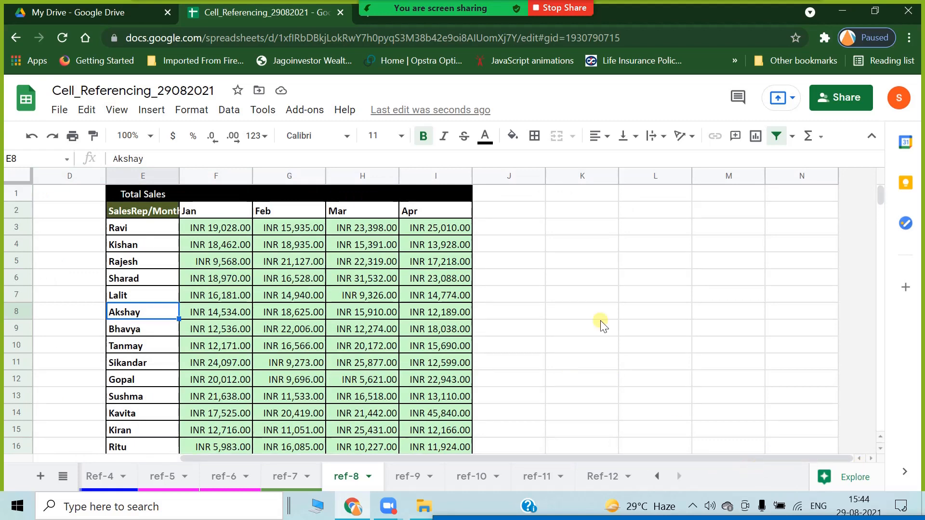
click(634, 291)
click(593, 248)
click(595, 298)
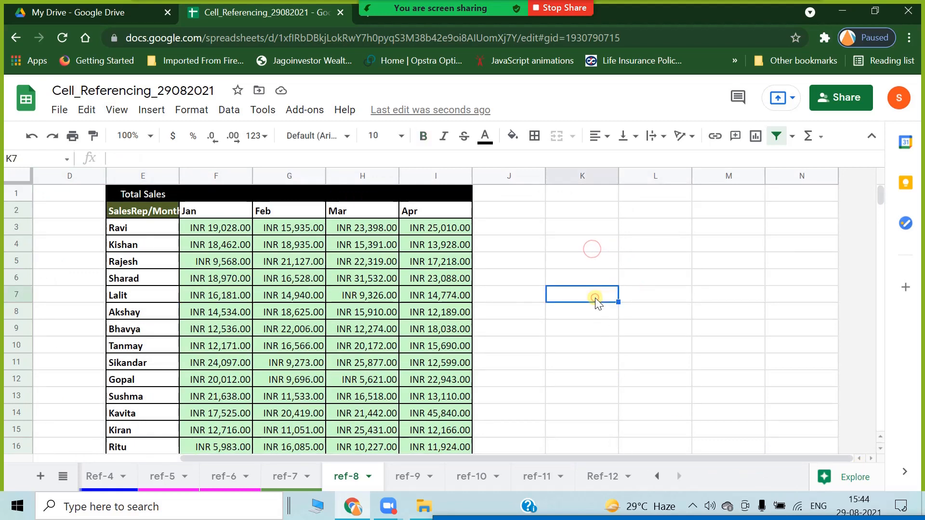
click(593, 244)
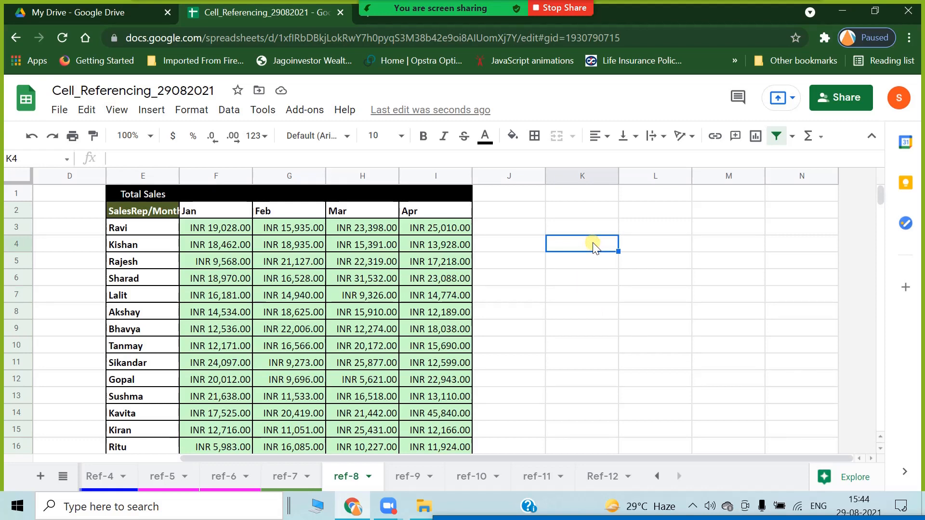
click(609, 345)
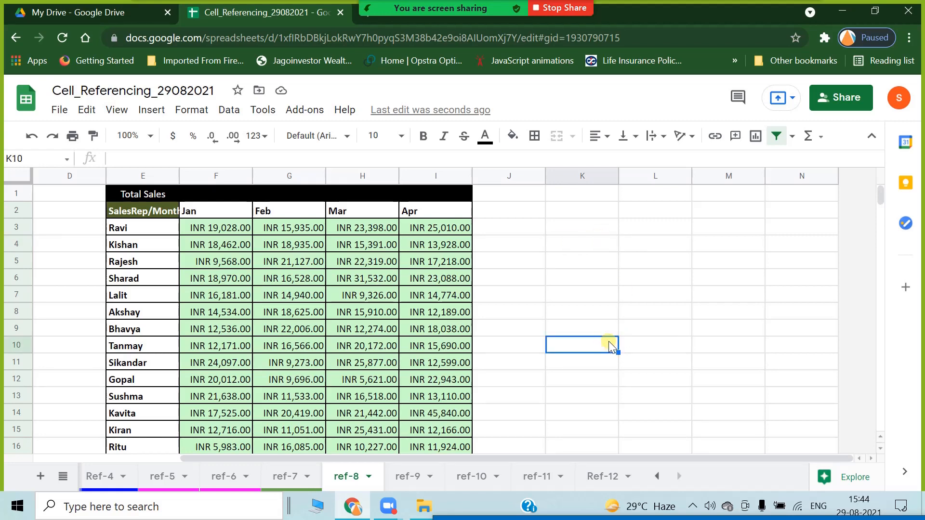
click(665, 225)
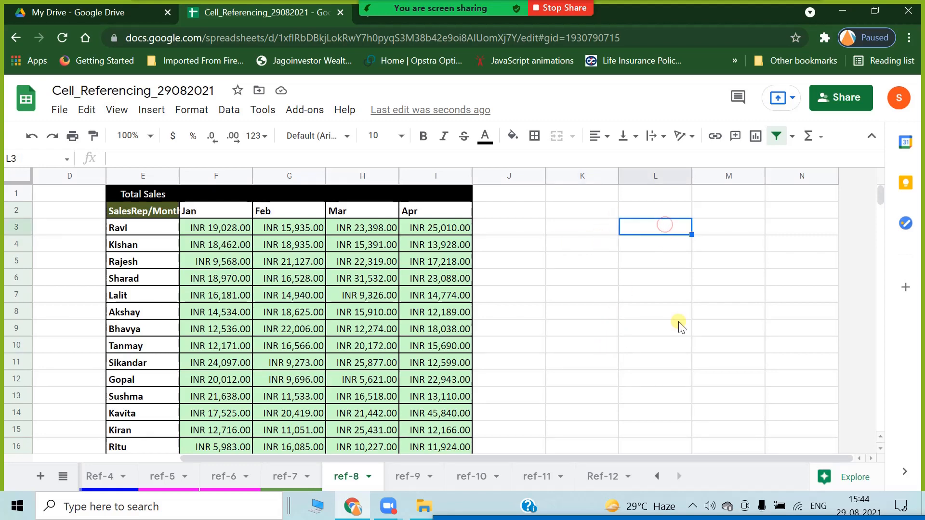
text(M)
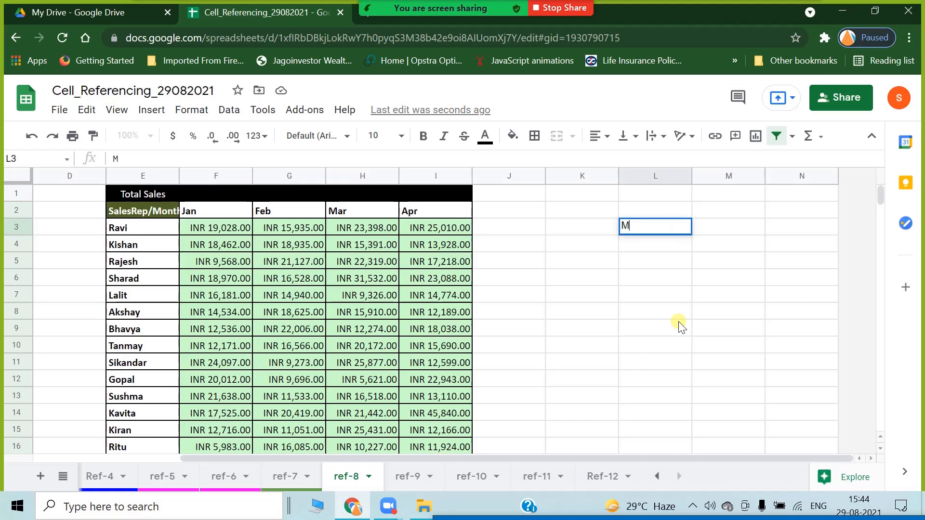
key(BackSpace)
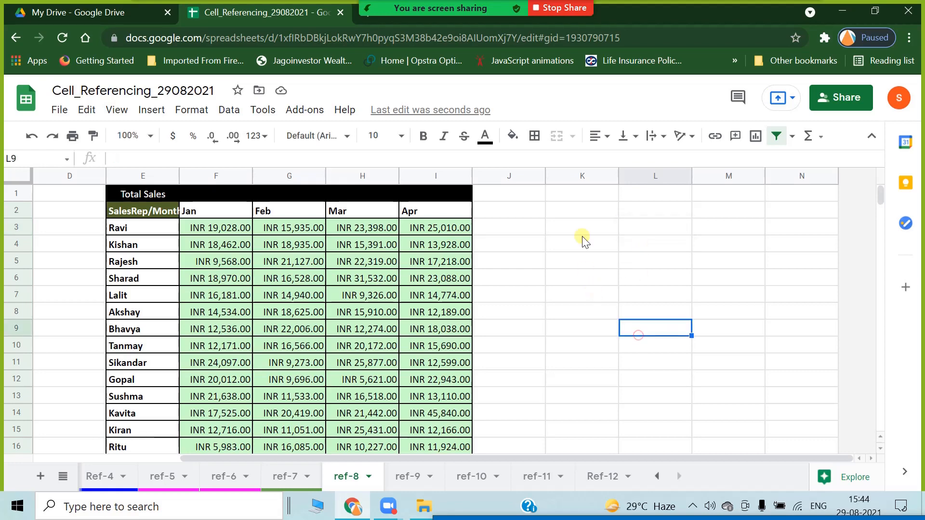
Step: Enter M in K3 and fill it down through K15
click(583, 231)
text(M)
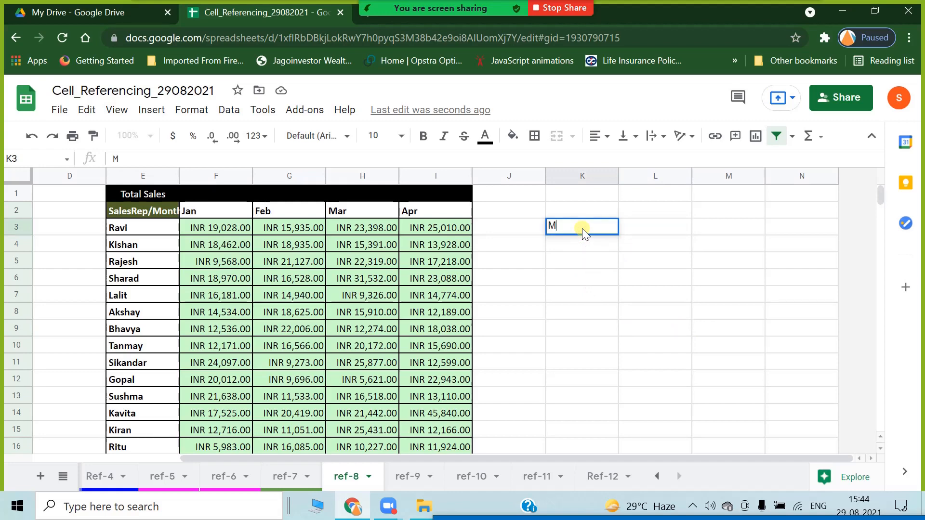
key(Return)
click(583, 230)
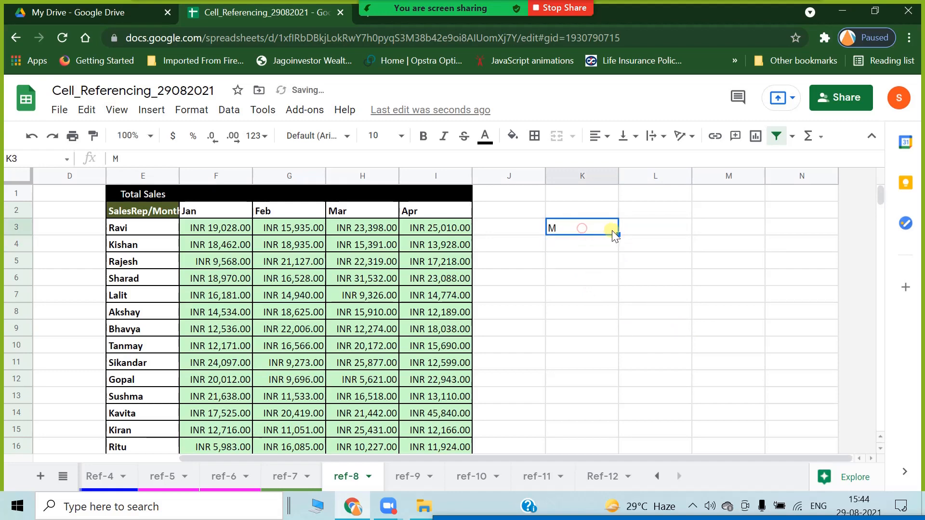
drag(619, 235, 595, 427)
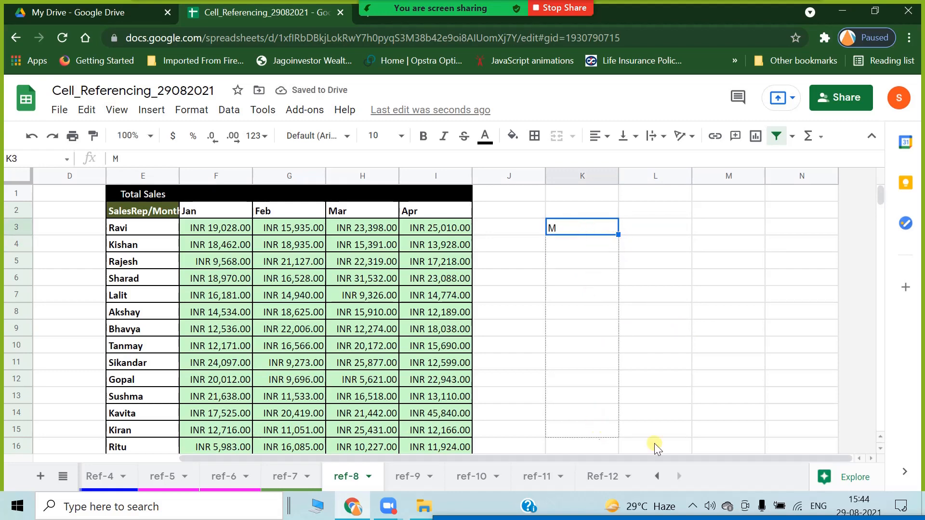
click(660, 230)
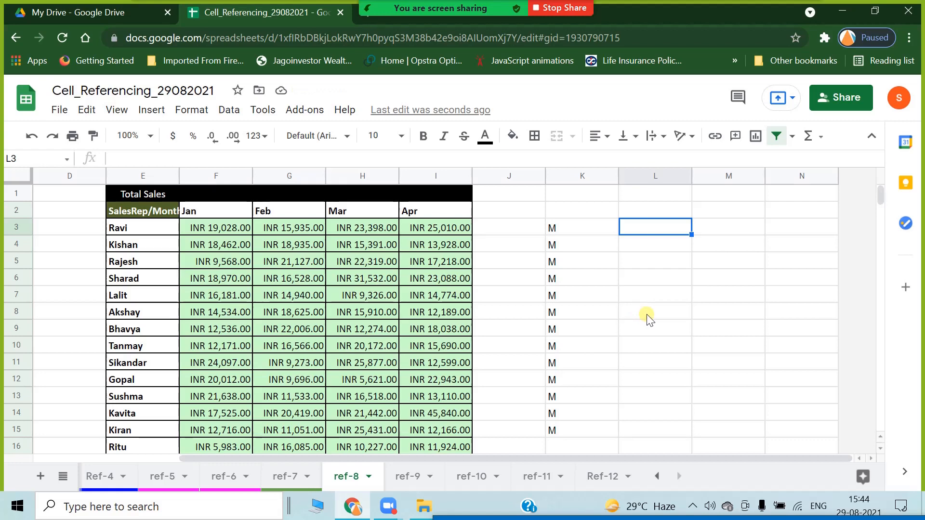
text(10)
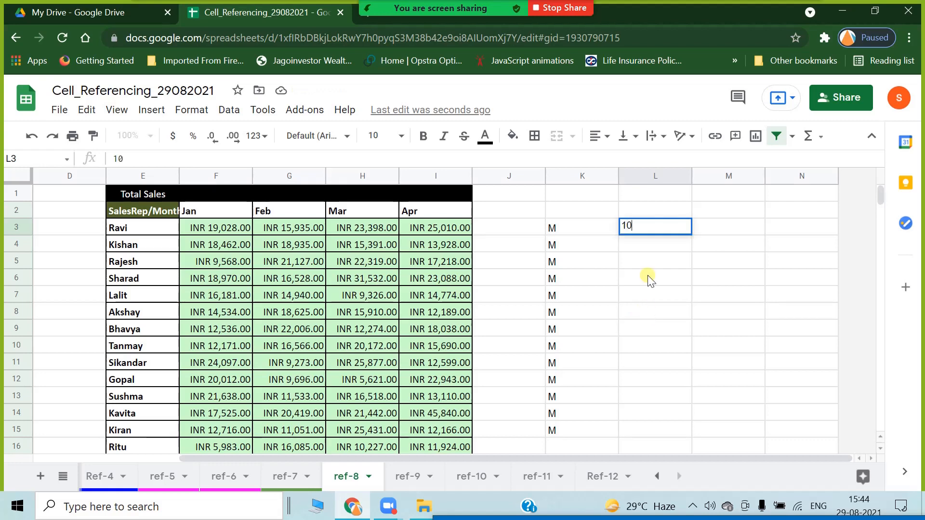
click(649, 248)
text(15)
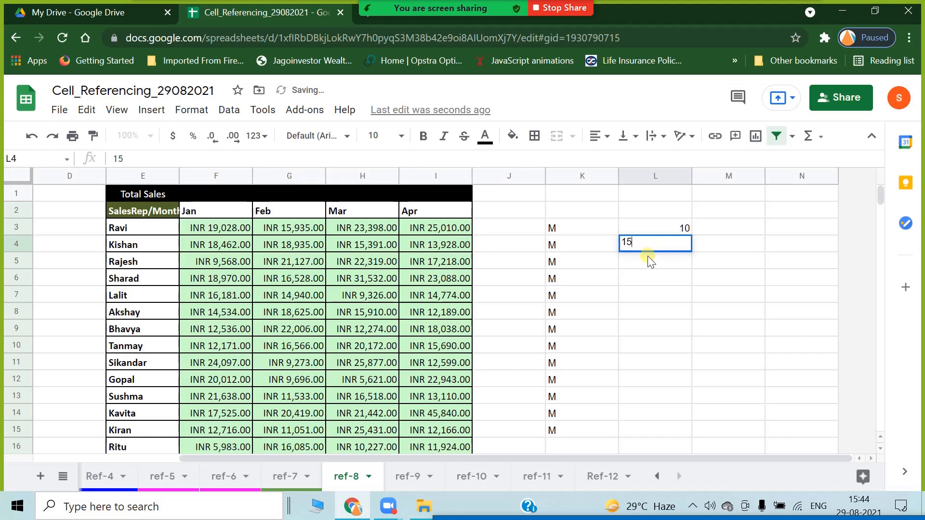
click(647, 256)
text(20)
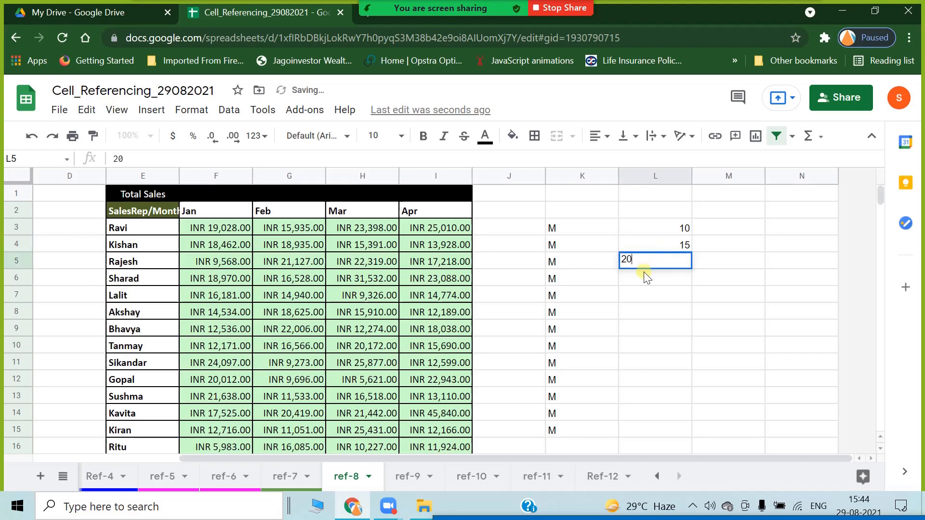
click(644, 273)
text(25)
click(647, 314)
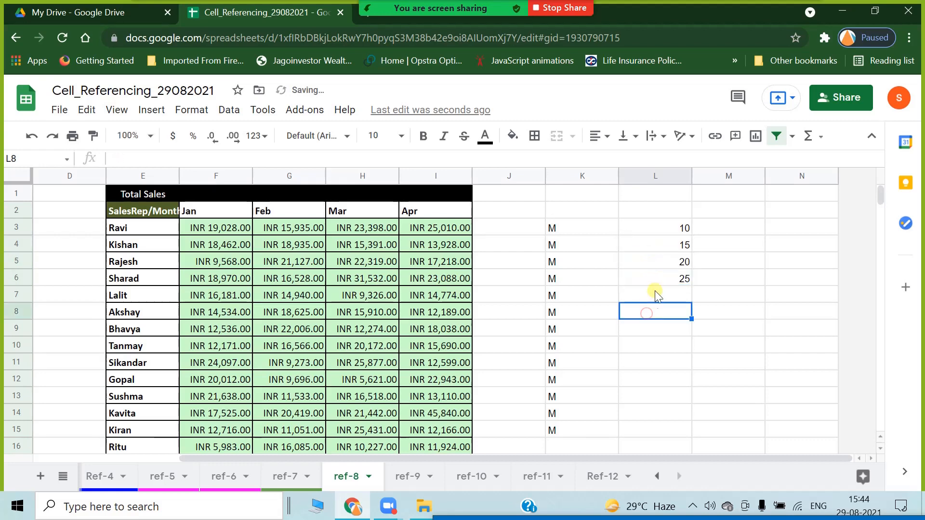
drag(668, 251, 673, 282)
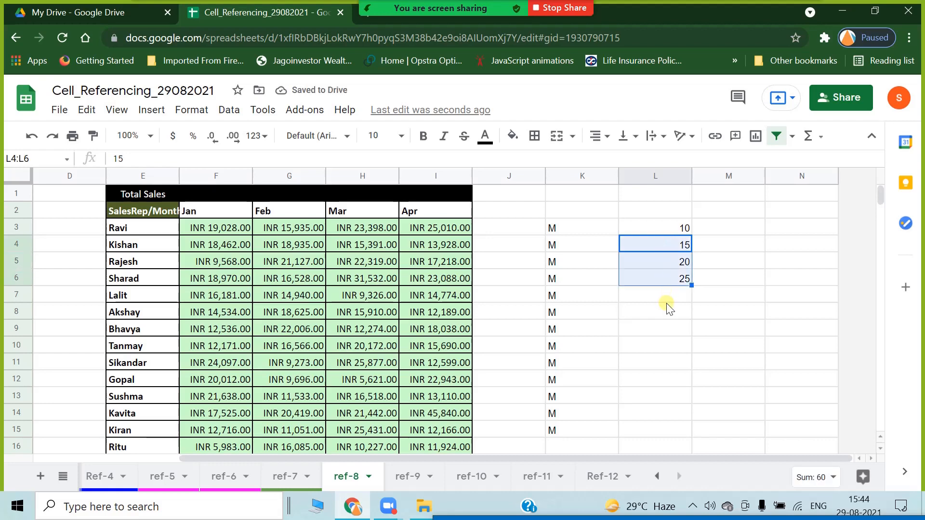
key(ctrl+c)
drag(677, 226, 676, 291)
key(Delete)
Step: Complete the entries in K3:K6 as M15, M15, M20 and M25
click(585, 230)
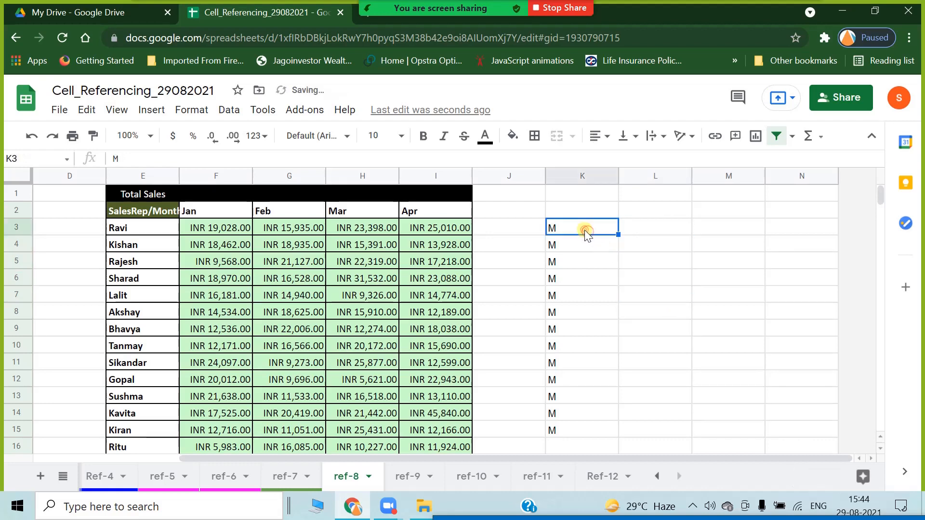
double_click(585, 230)
text(15)
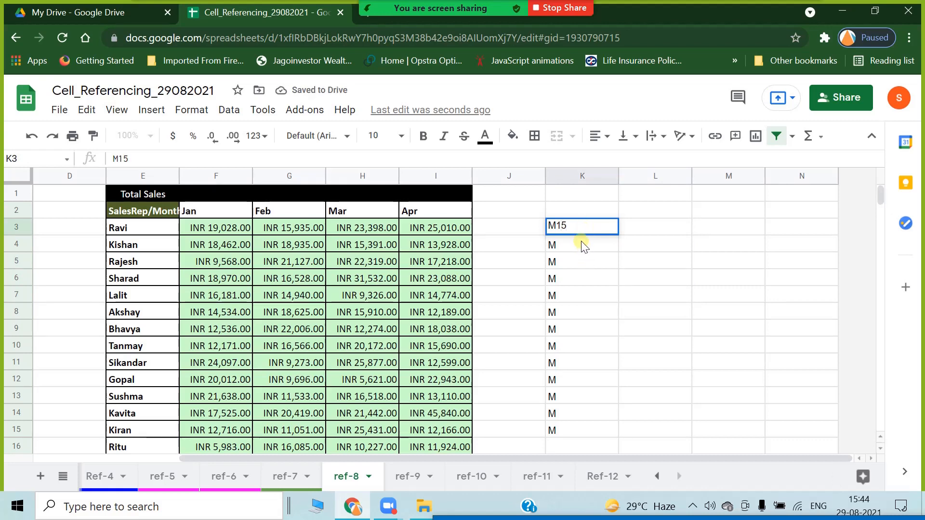
double_click(581, 241)
text(15)
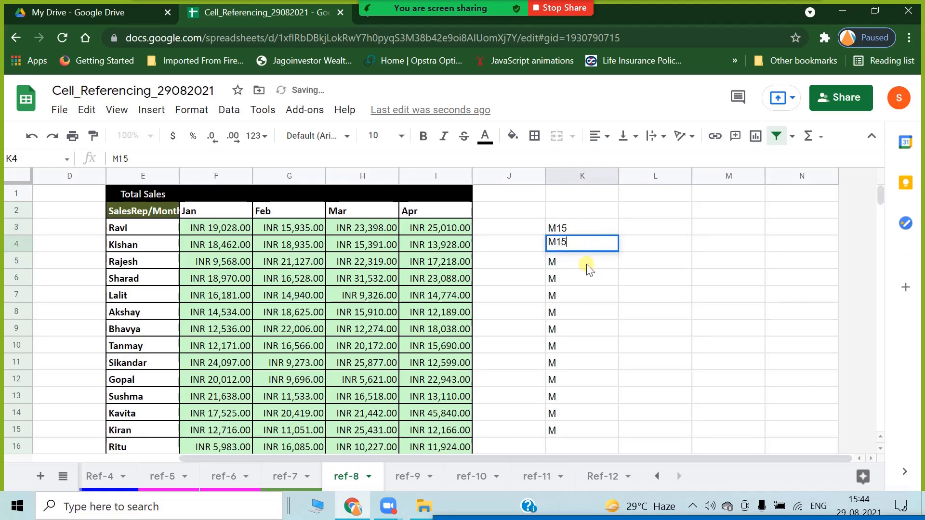
double_click(586, 265)
text(20)
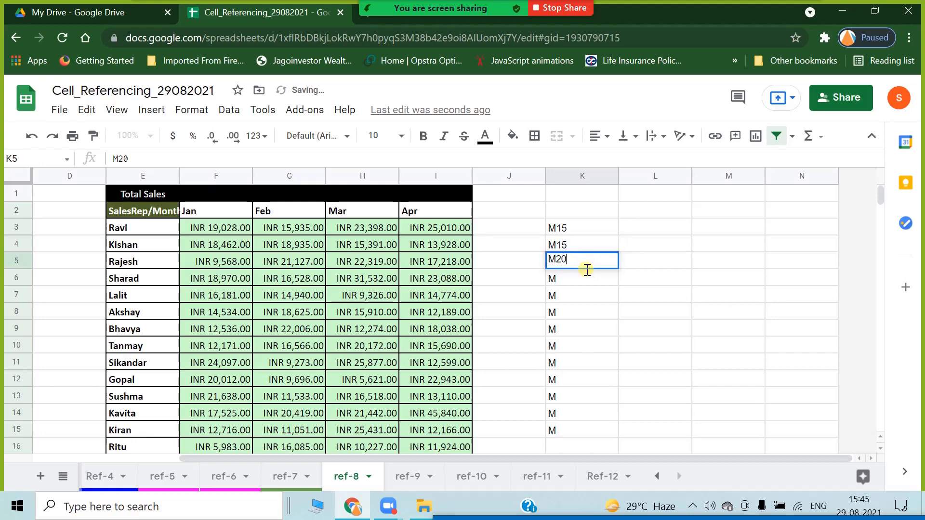
click(586, 271)
double_click(586, 272)
text(25)
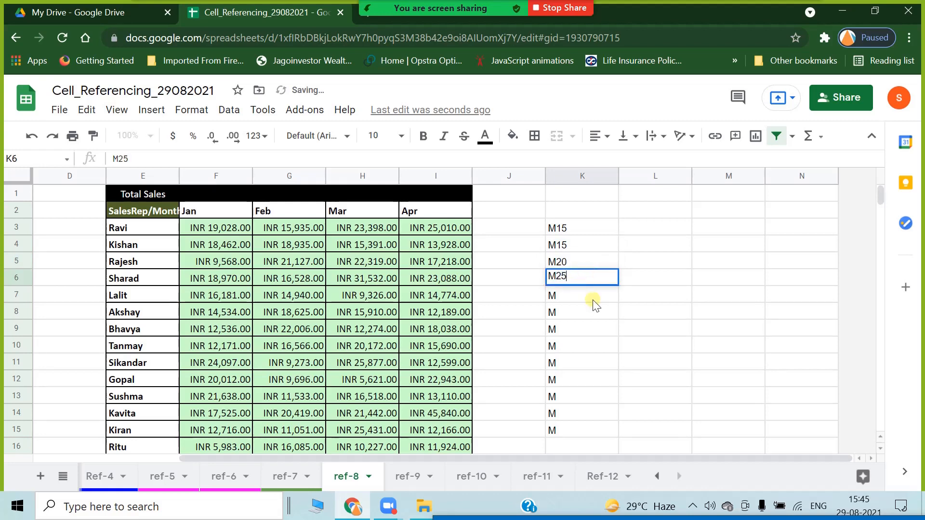
Step: Complete the entries in K7:K10 as M20, M15, M20 and M30, and clear the leftover M entries in K11:K15
double_click(588, 296)
text(20)
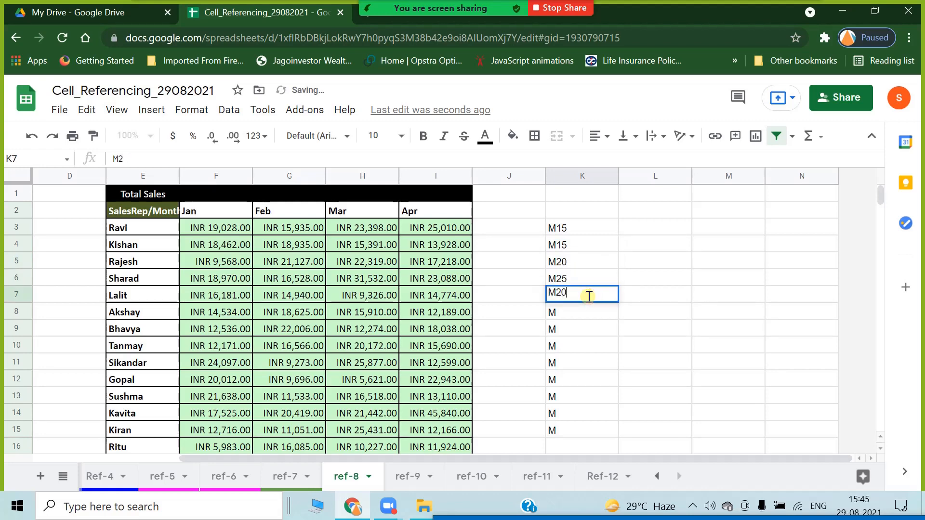
double_click(589, 313)
text(1)
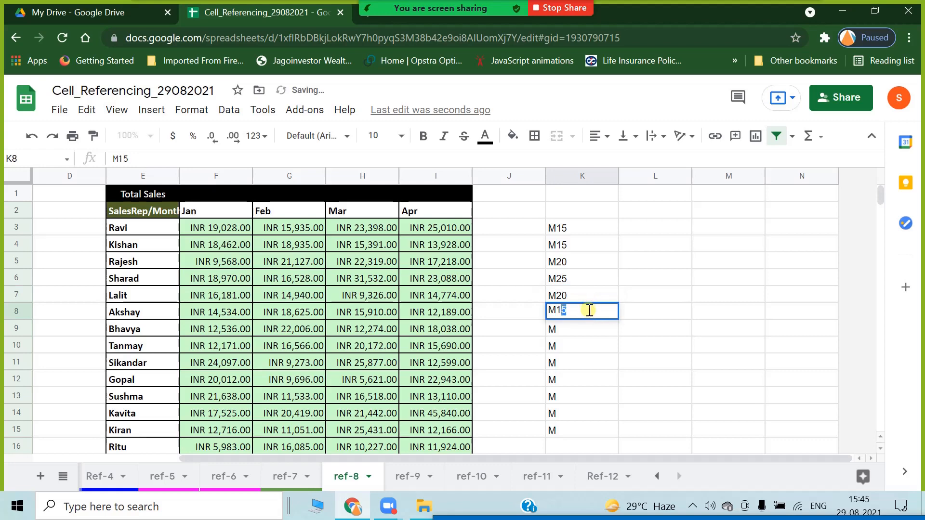
text(5)
click(589, 323)
double_click(589, 323)
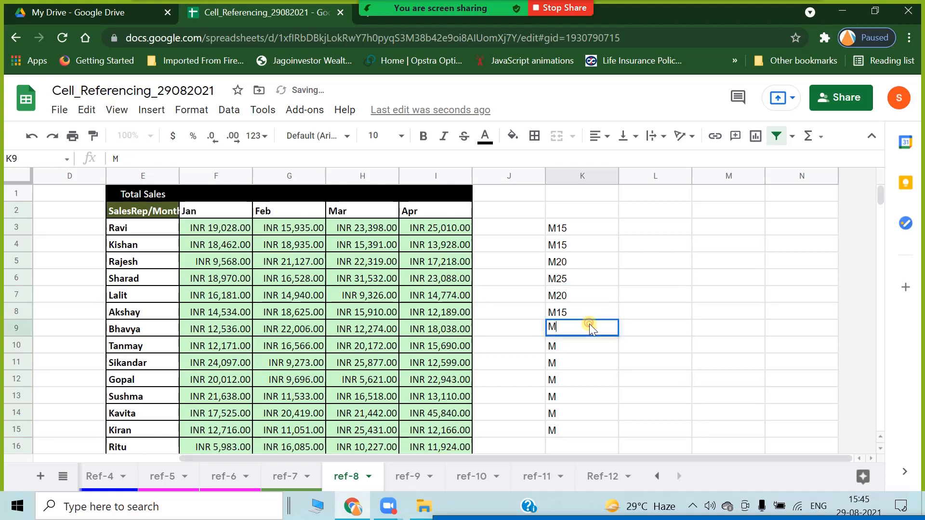
text(20)
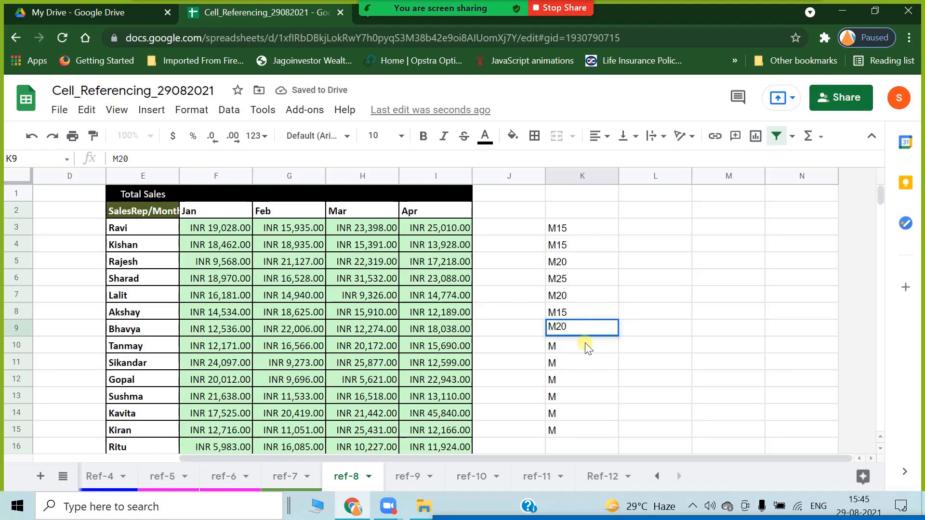
click(585, 344)
double_click(585, 342)
text(3)
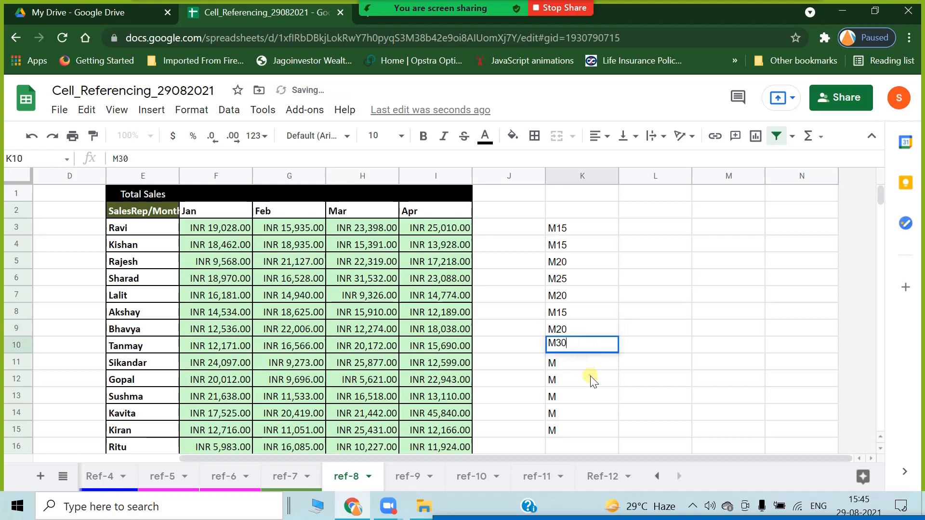
text(0)
drag(584, 362, 587, 436)
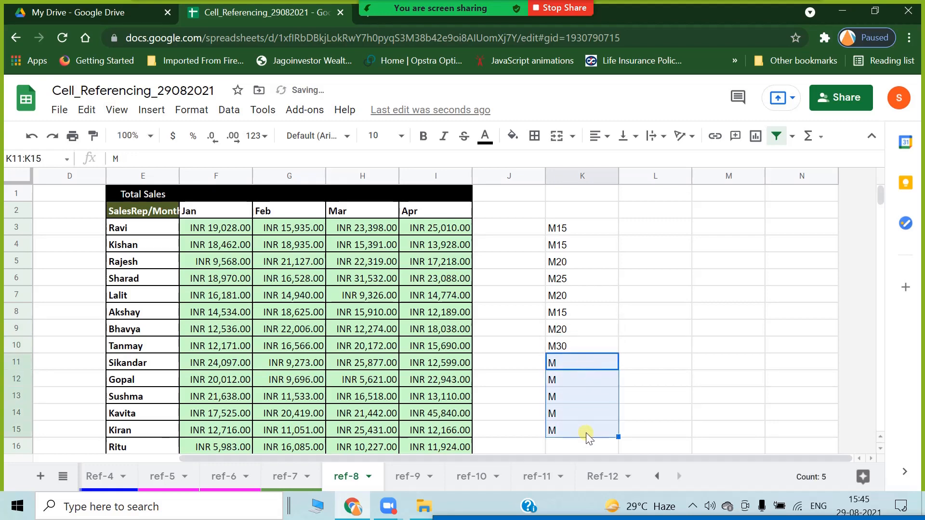
key(Delete)
Step: Enter =randbetween(236,877) in L3 and fill it down through L10
click(650, 227)
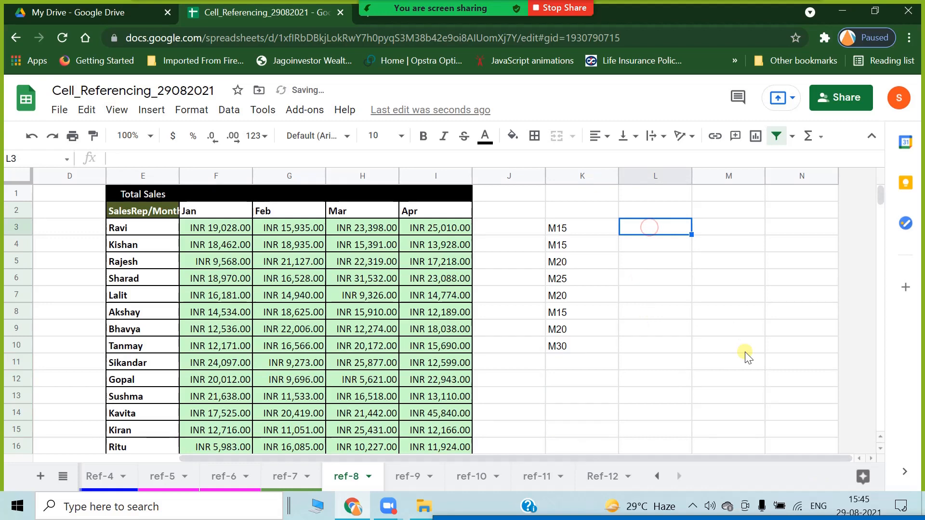
text(=ra)
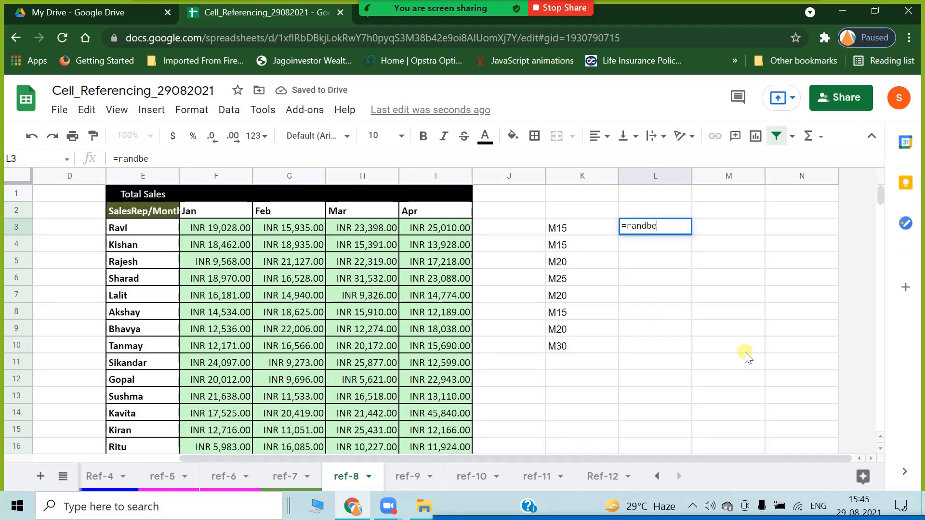
text(ndbe)
key(BackSpace)
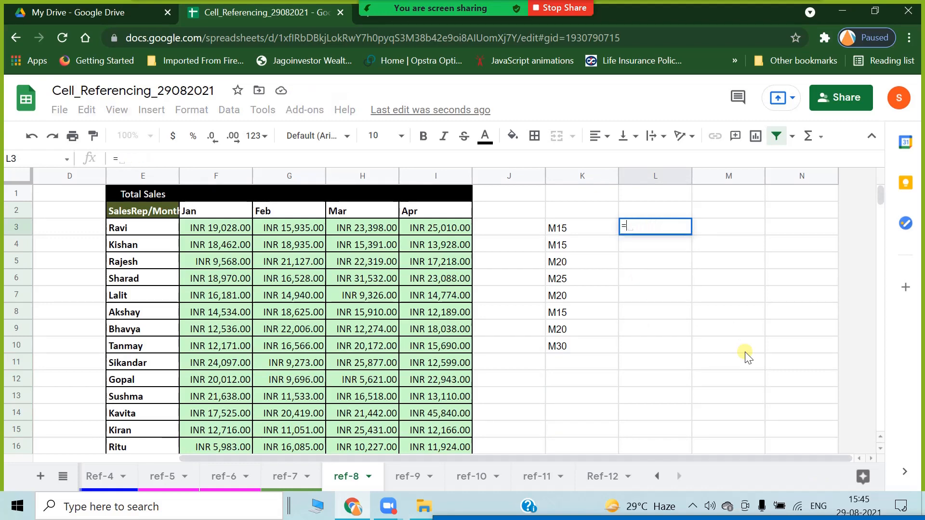
text(ndbet)
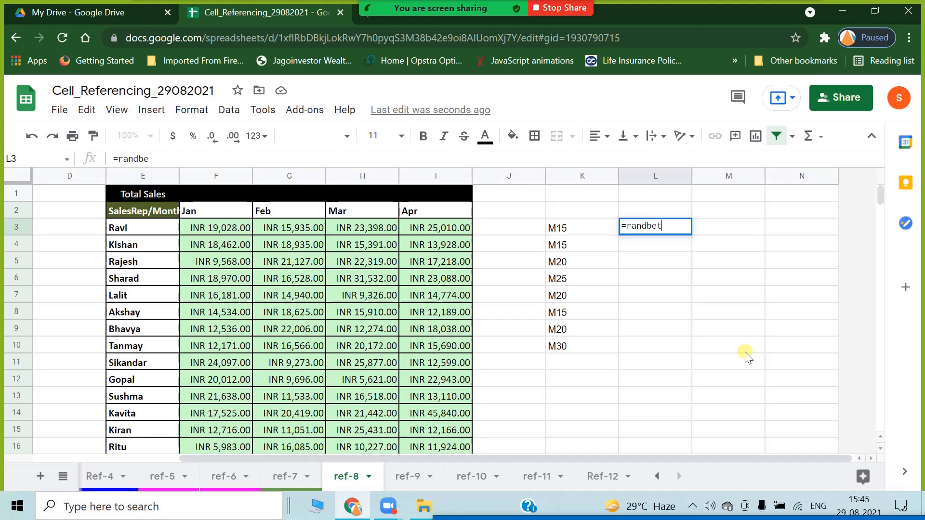
text(ween()
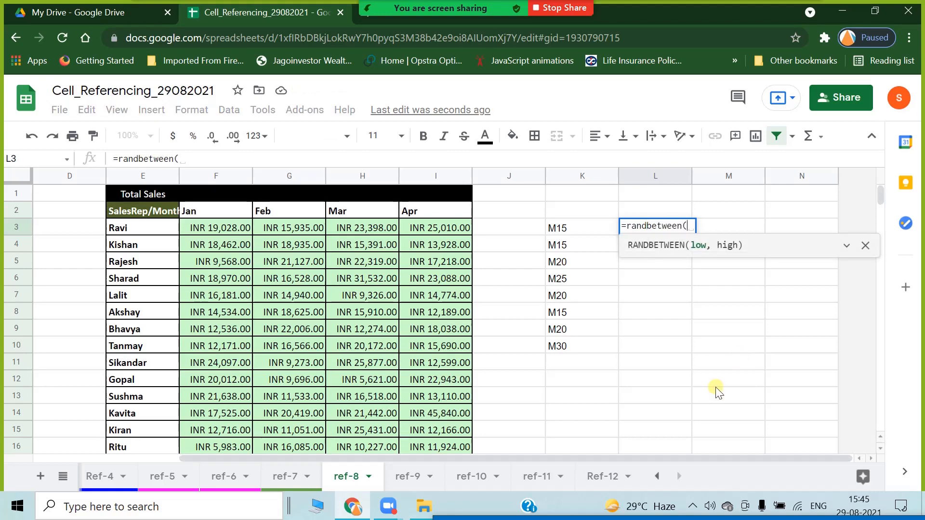
text(236,)
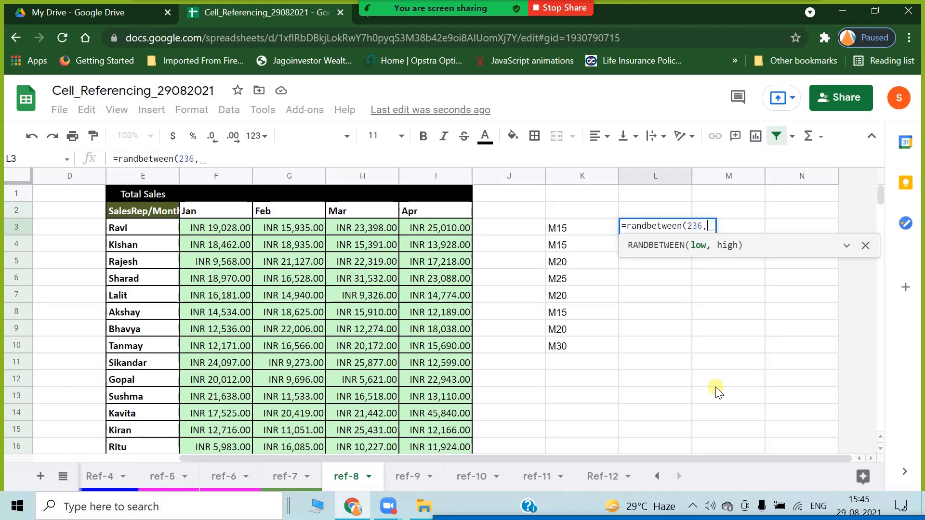
text(87)
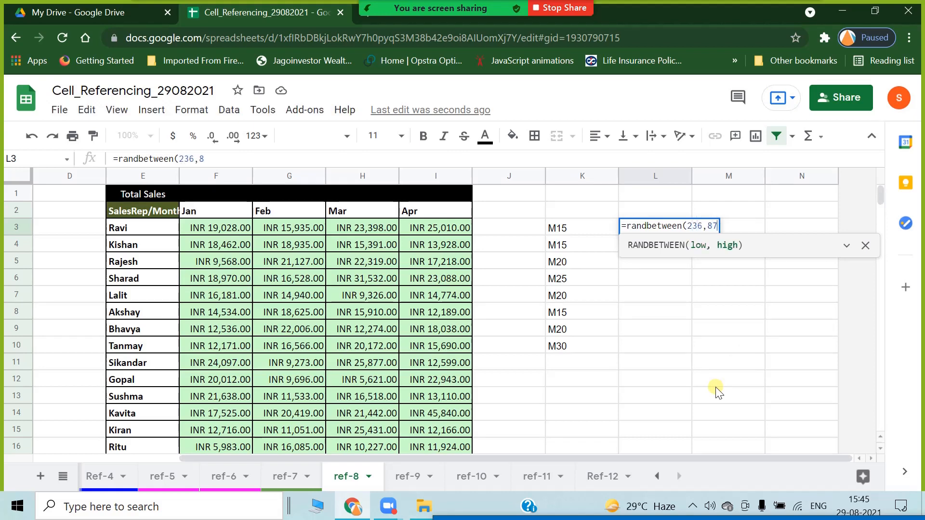
text(7))
key(Return)
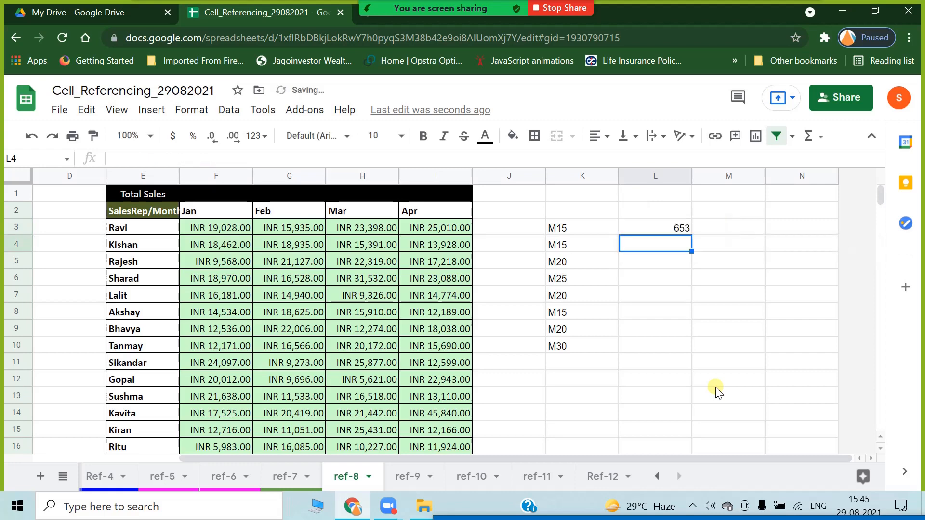
click(675, 226)
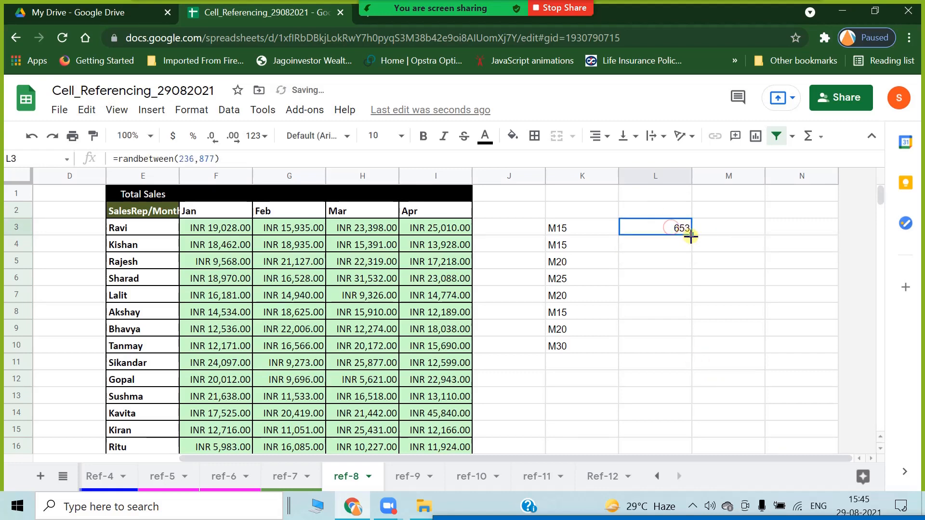
drag(691, 234, 680, 348)
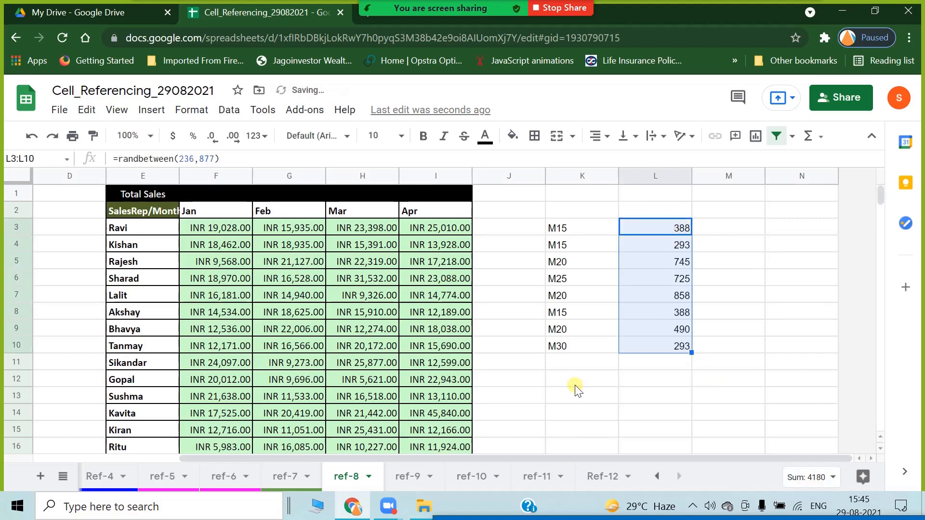
Step: Replace the random-number formulas in L3:L10 with their fixed values
right_click(675, 229)
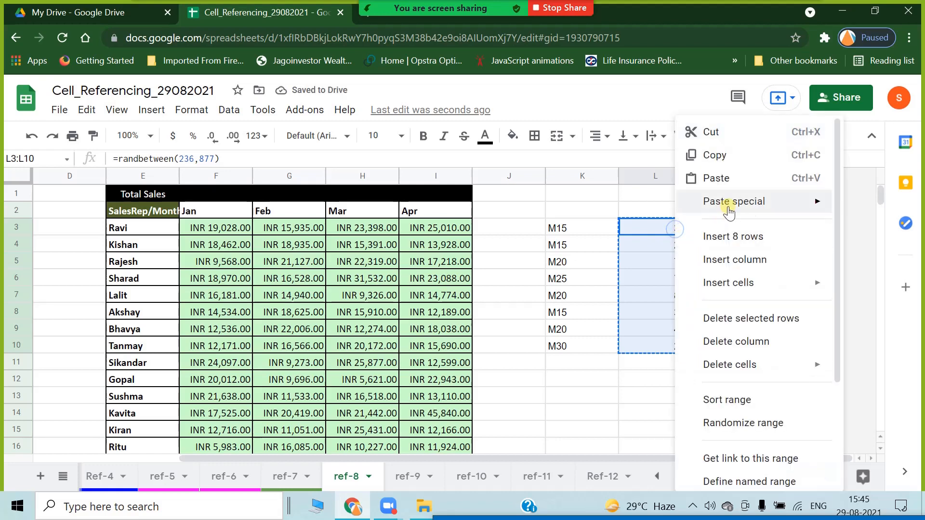
mouse_move(795, 202)
click(578, 206)
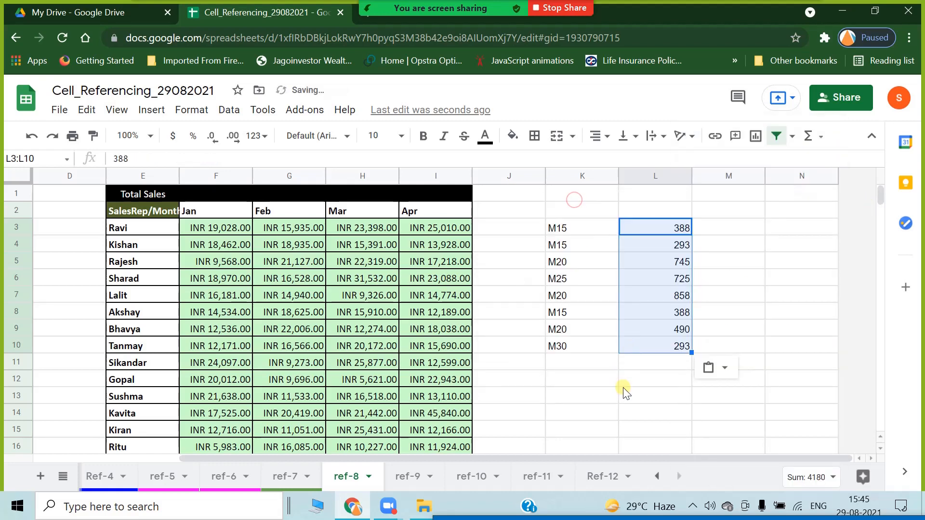
click(660, 380)
click(600, 393)
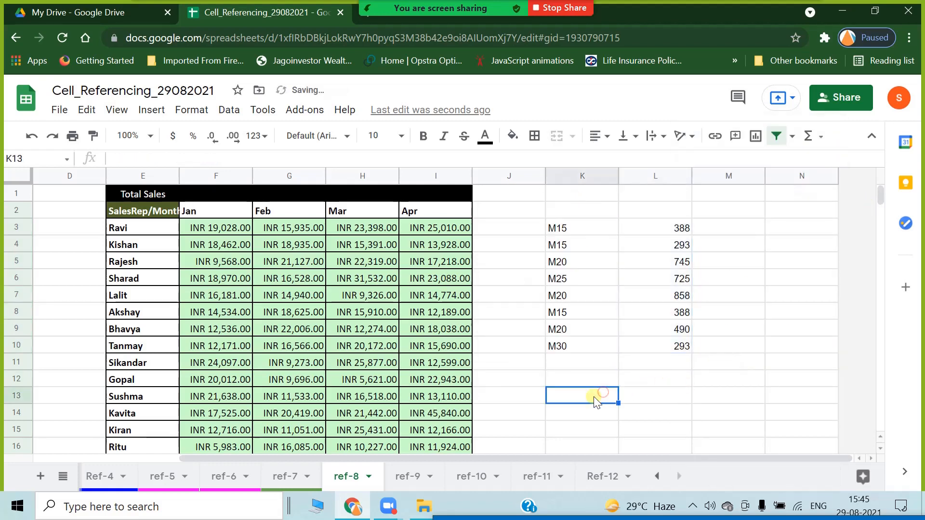
click(568, 227)
click(574, 416)
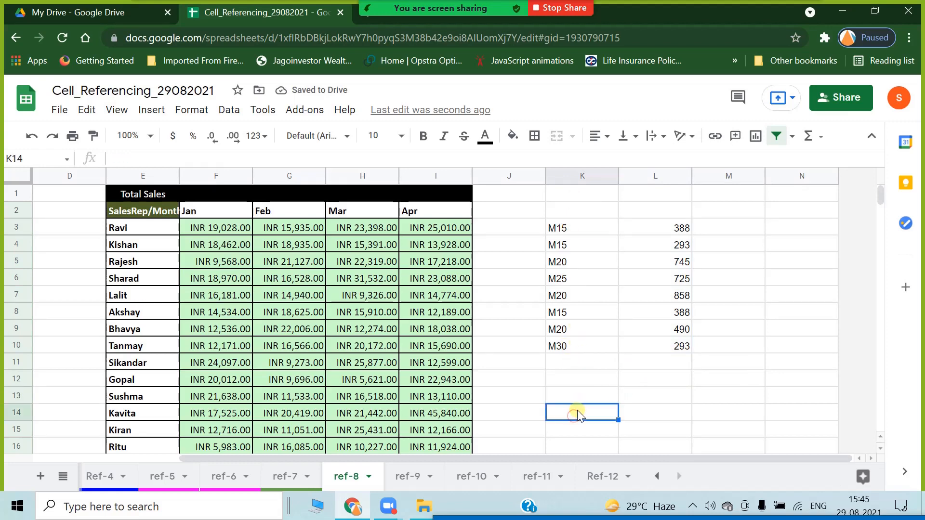
click(600, 395)
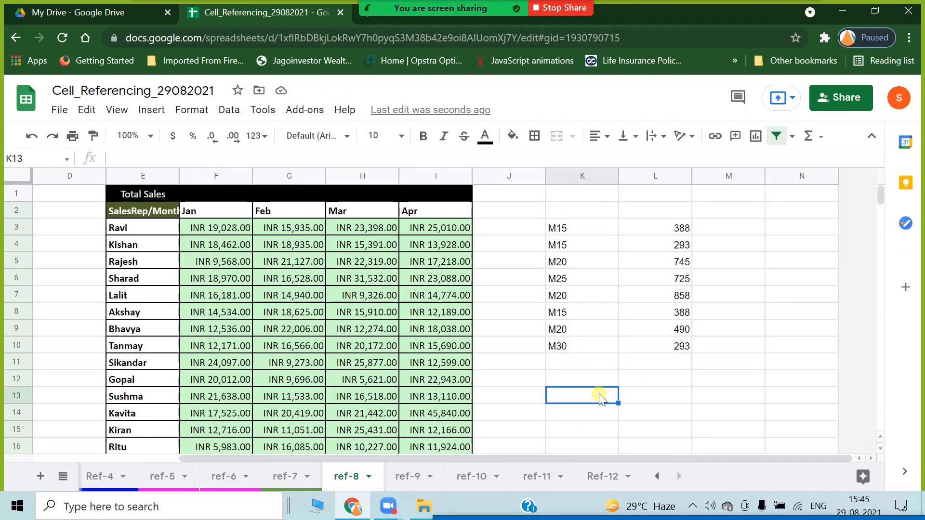
text(=)
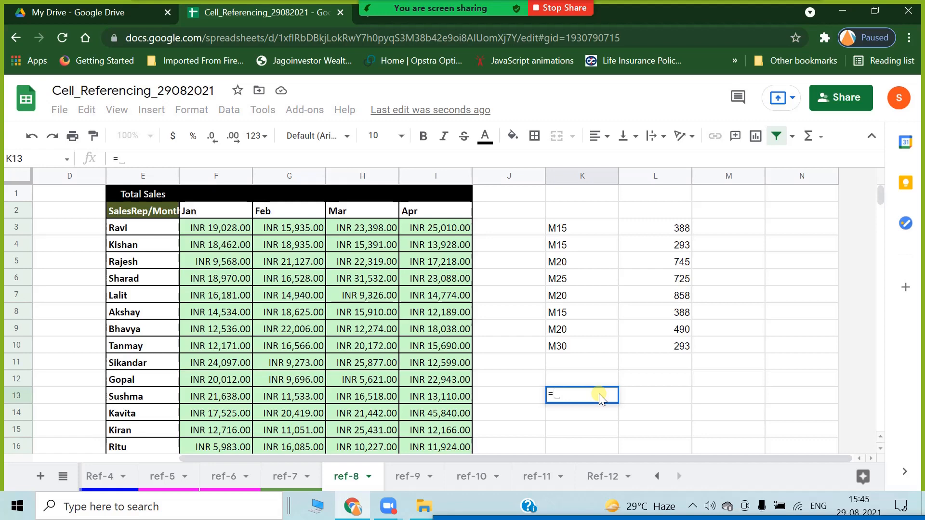
key(Escape)
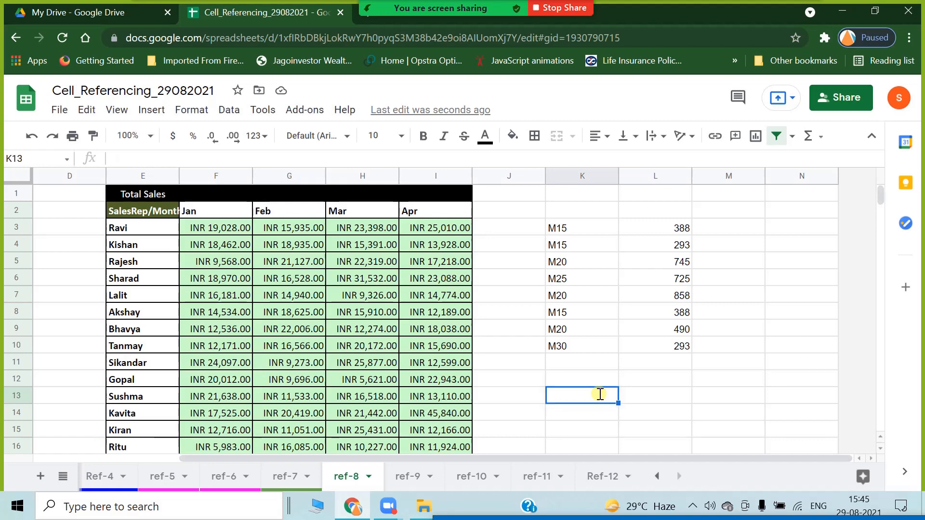
click(583, 227)
click(582, 246)
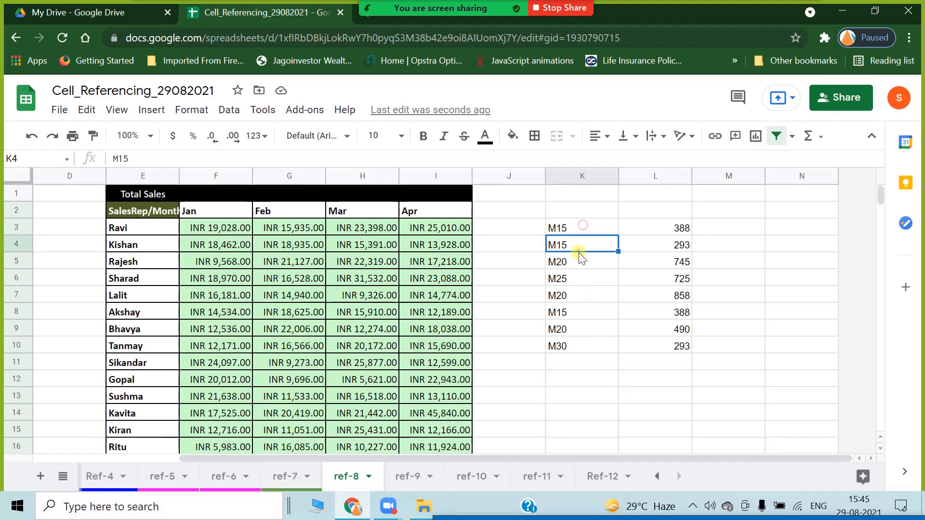
click(583, 295)
click(582, 346)
click(577, 413)
Step: Enter =UNIQUE(K3:K10) in K13 to list each M code once
click(580, 397)
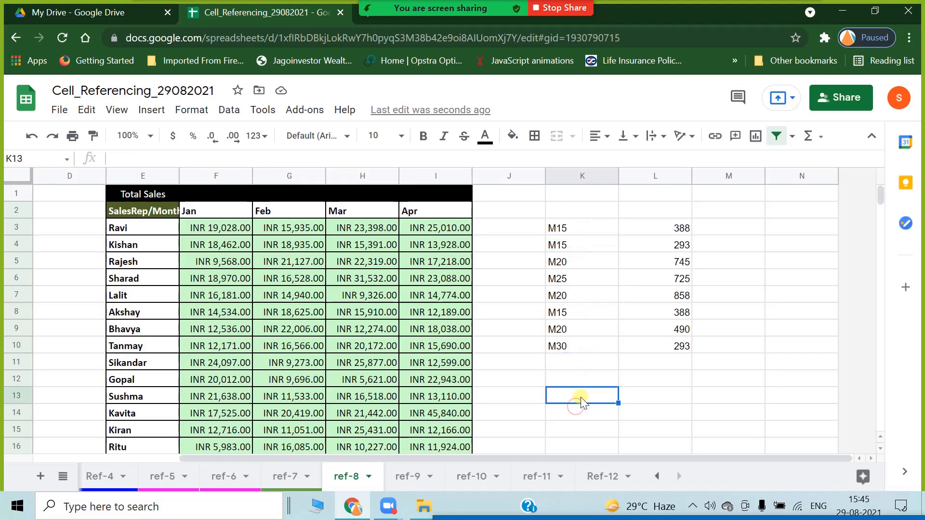
text(=)
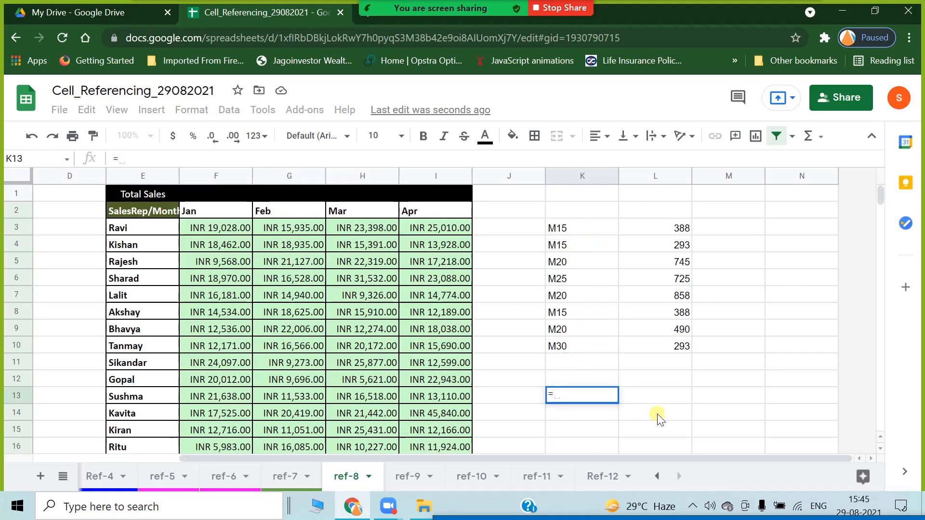
text(uni)
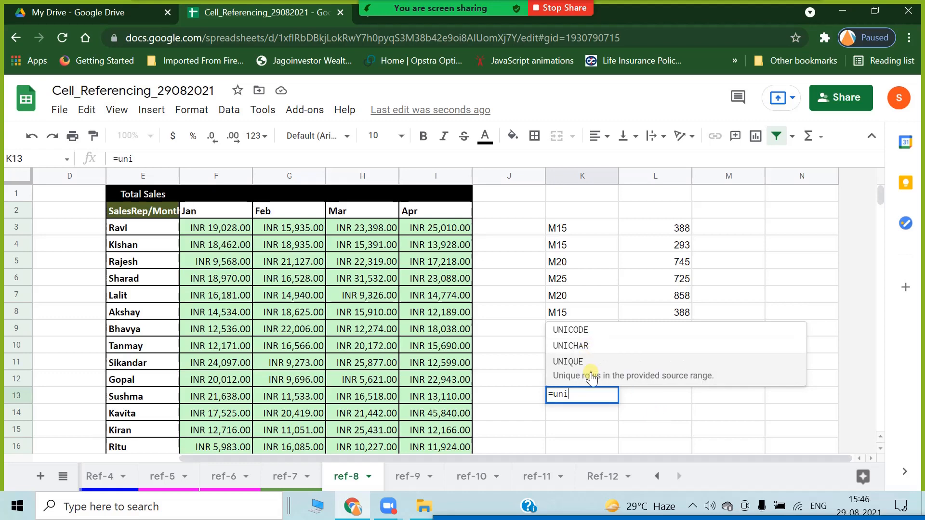
click(592, 376)
drag(579, 229, 582, 346)
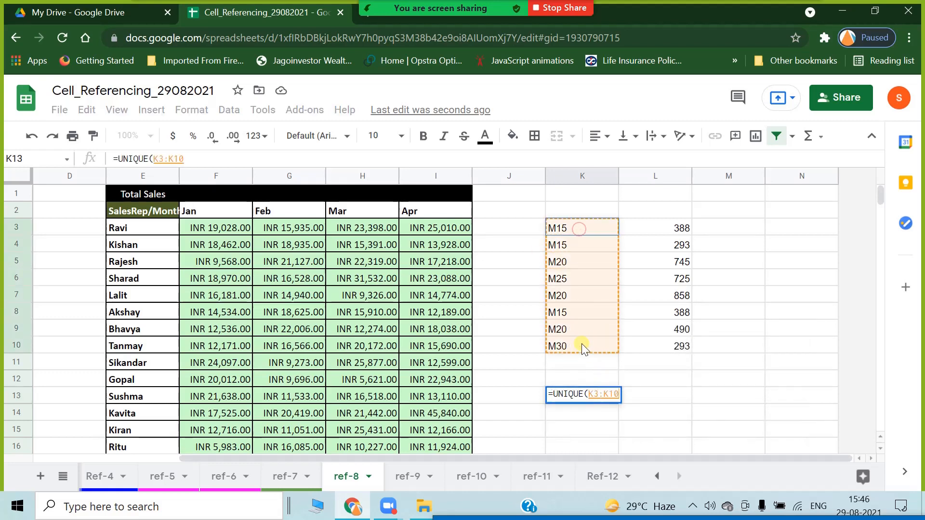
key(Return)
scroll(586, 347, down, 1)
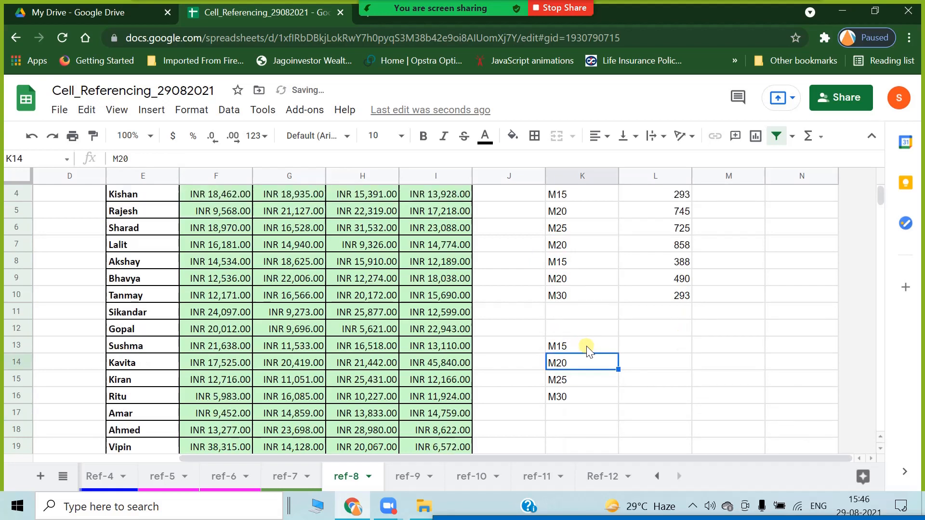
scroll(587, 349, down, 1)
click(583, 282)
click(580, 292)
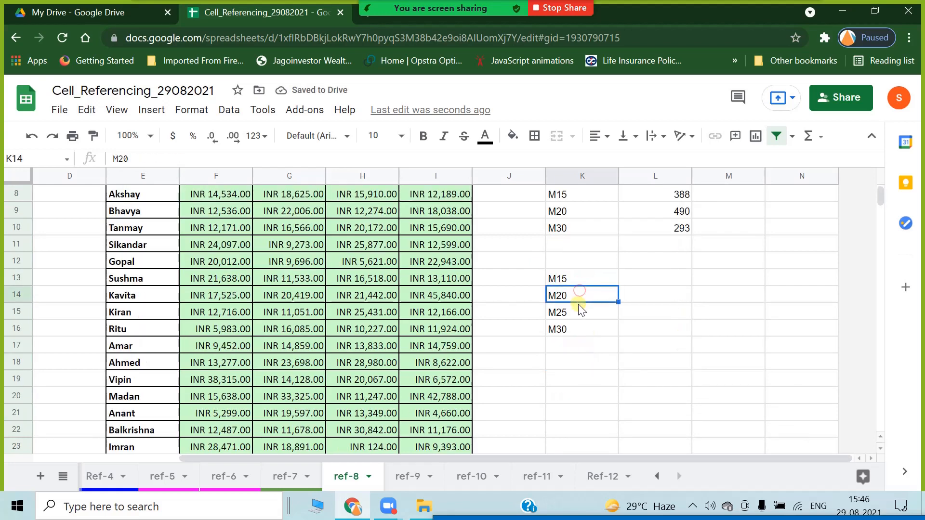
click(581, 311)
click(582, 332)
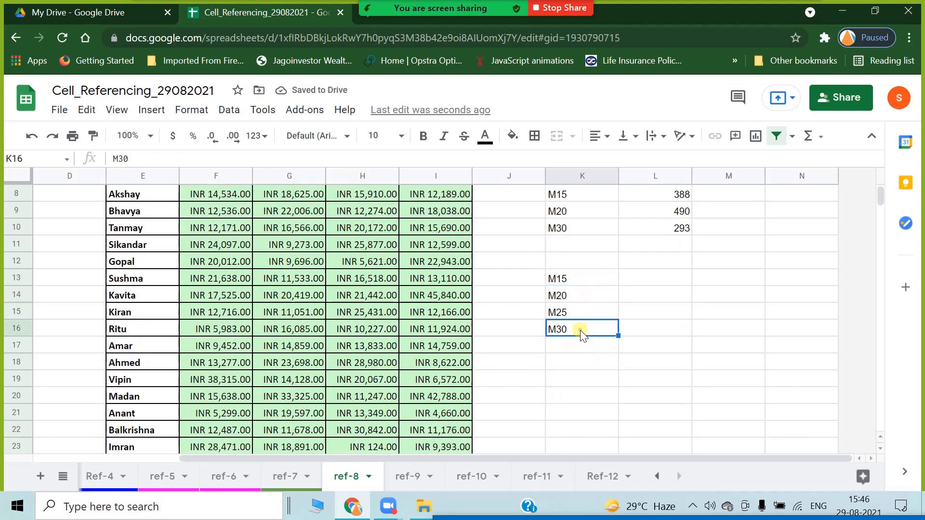
Step: Begin a SUMIFS formula in L13 with the absolute range $L$3:$L$10 as the sum range
click(662, 275)
text(=)
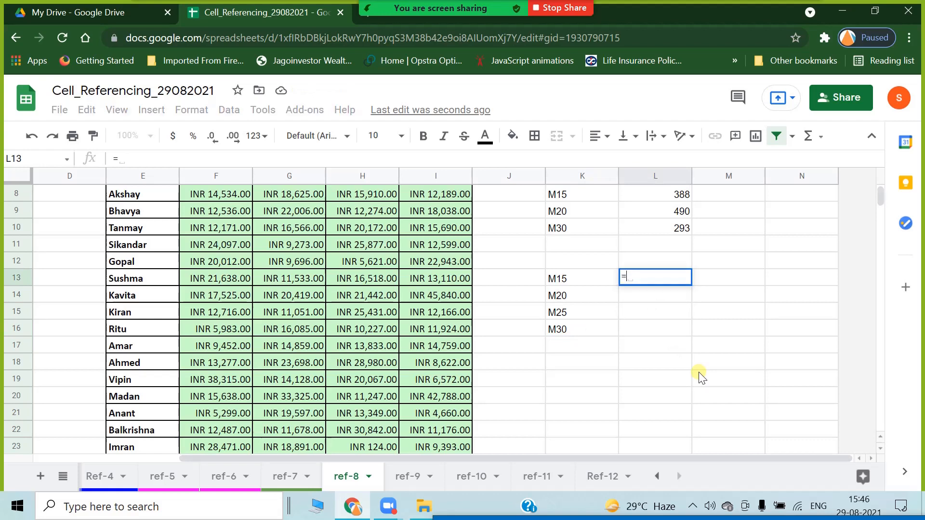
text(sumifs)
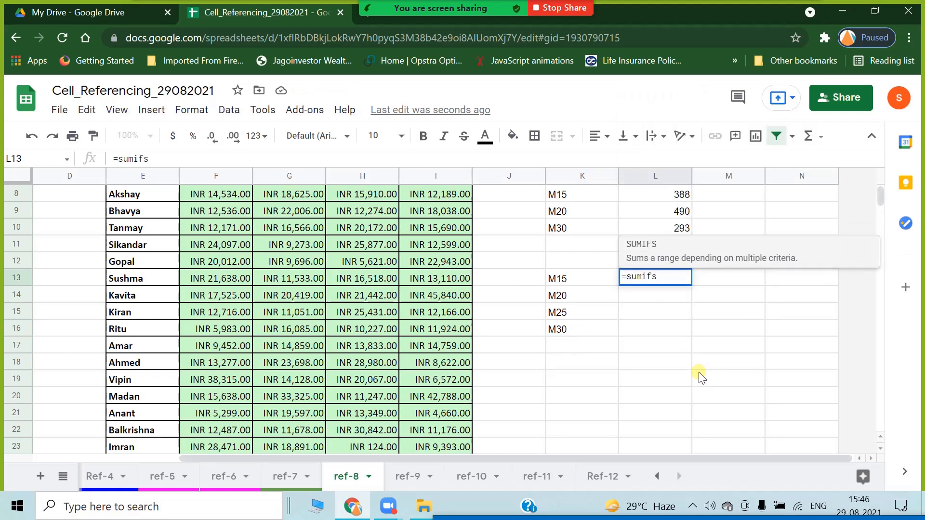
text(()
scroll(701, 378, up, 4)
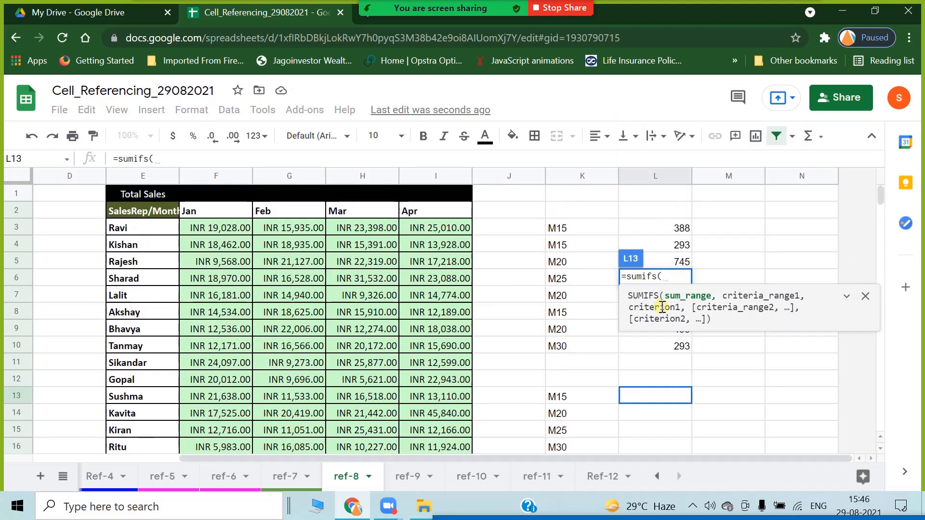
drag(655, 227, 652, 345)
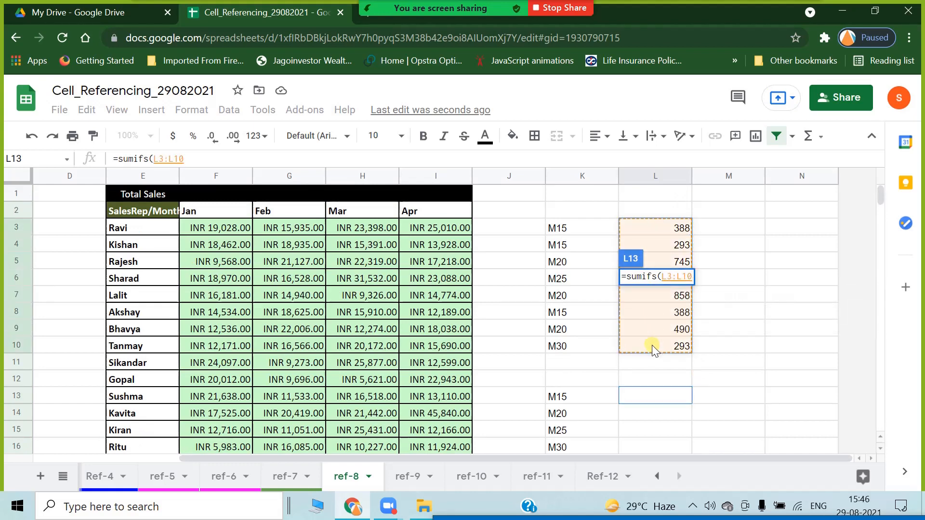
key(F4)
text(,)
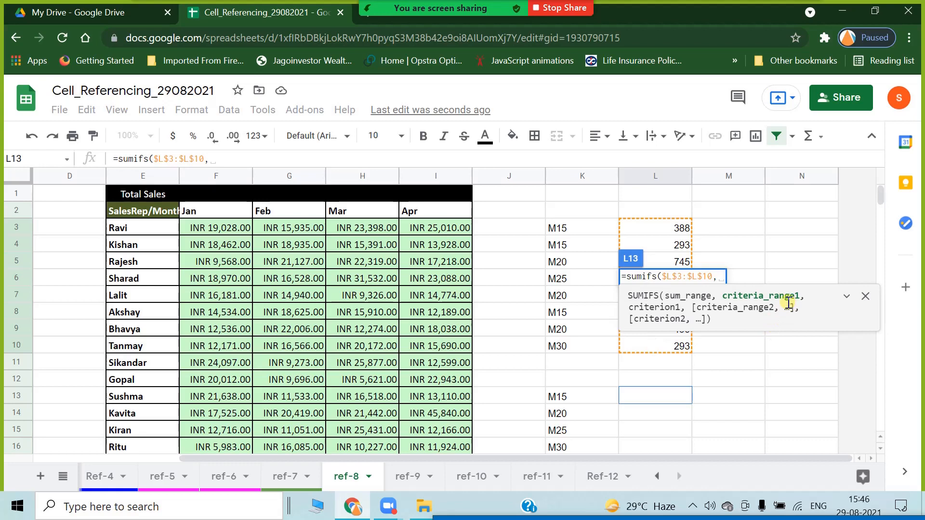
Step: Complete the SUMIFS formula in L13 with $K$3:$K$10 as the absolute criteria range and K13 as the criterion
drag(578, 231, 580, 343)
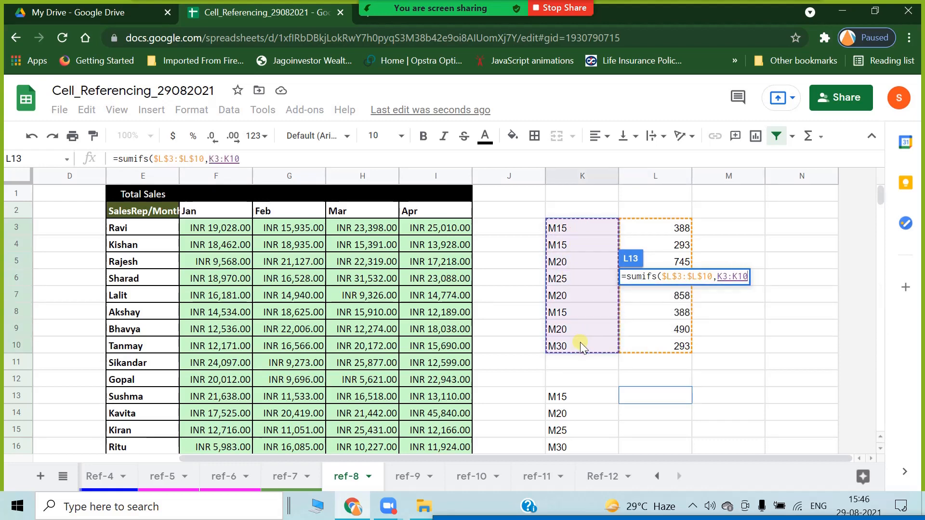
key(F4)
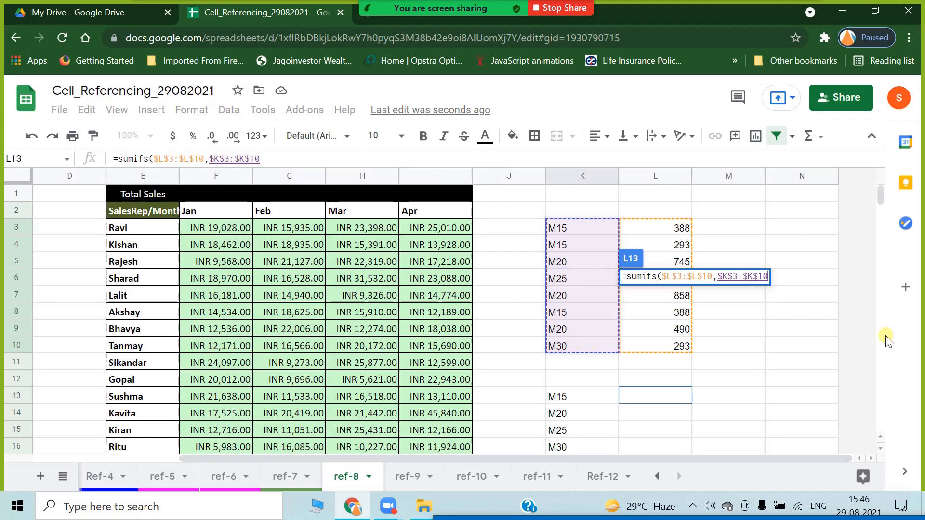
scroll(780, 343, down, 1)
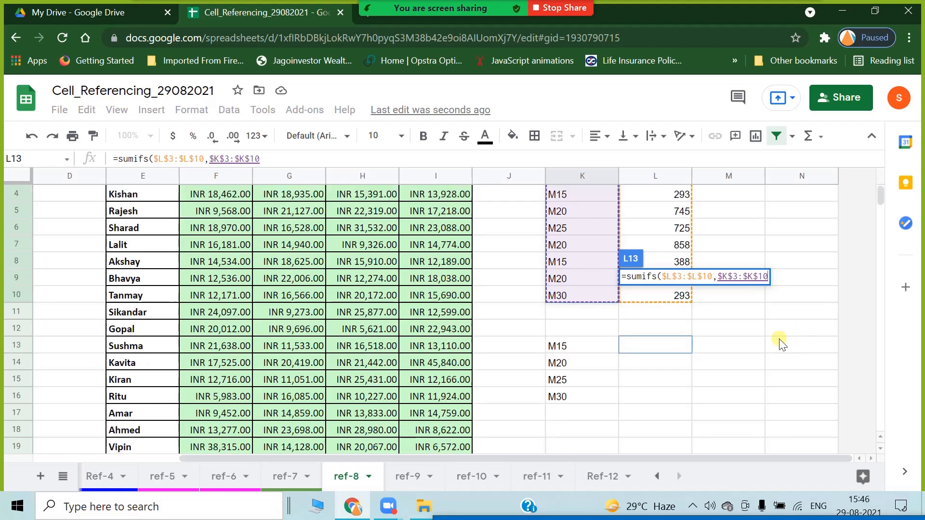
text(,)
click(574, 349)
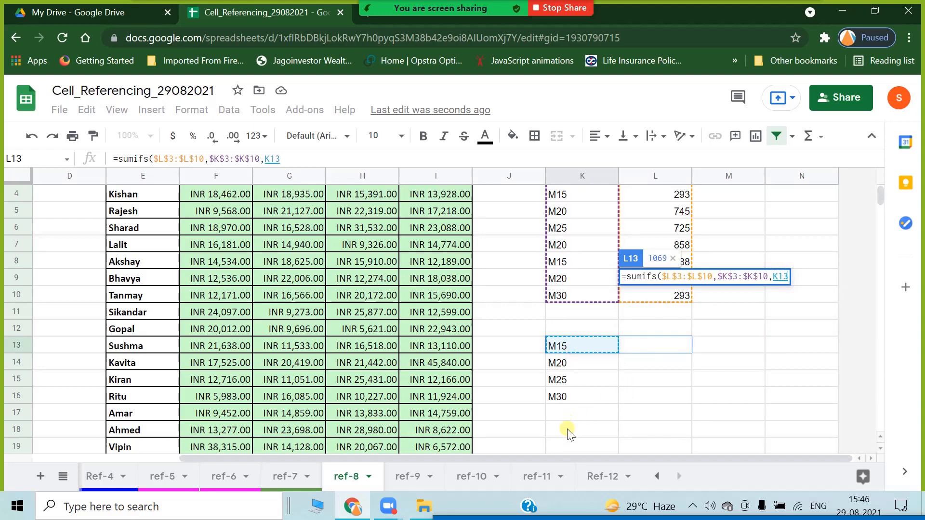
click(316, 161)
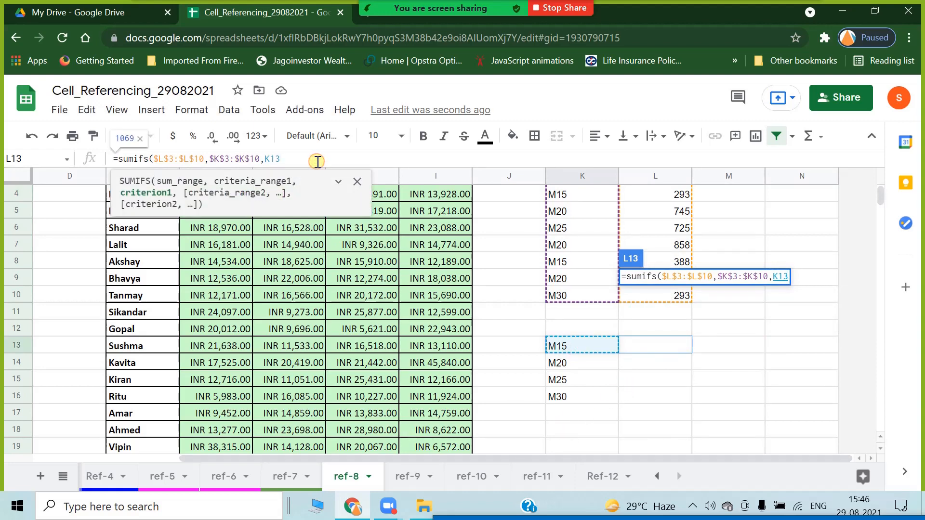
text())
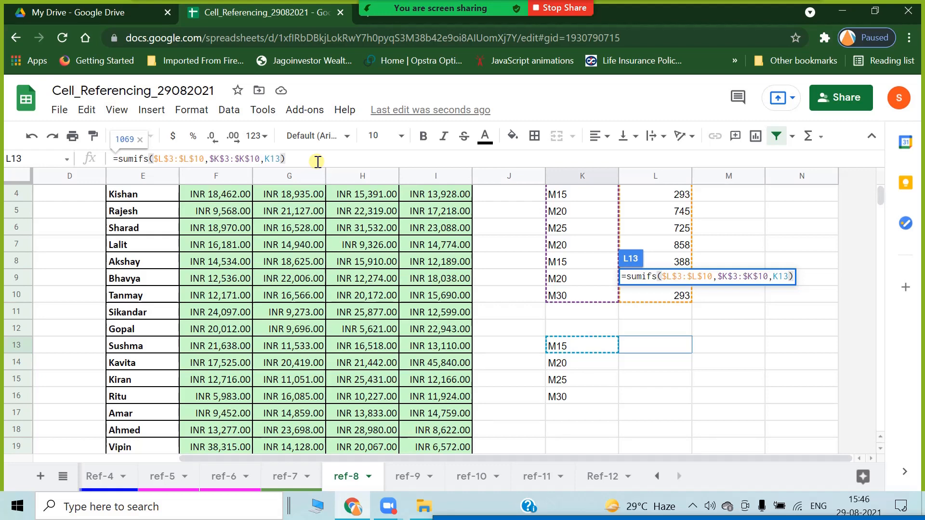
key(Return)
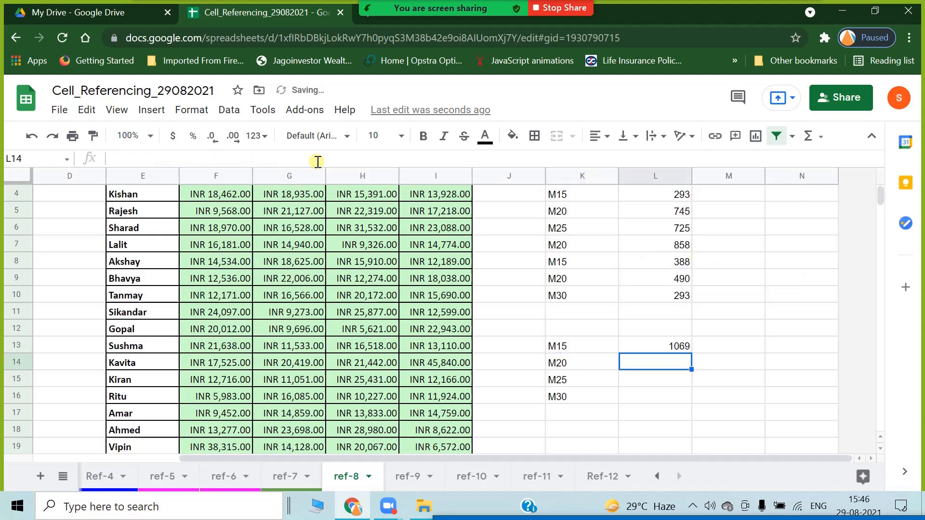
Step: Fill the SUMIFS formula from L13 down through L16
click(679, 347)
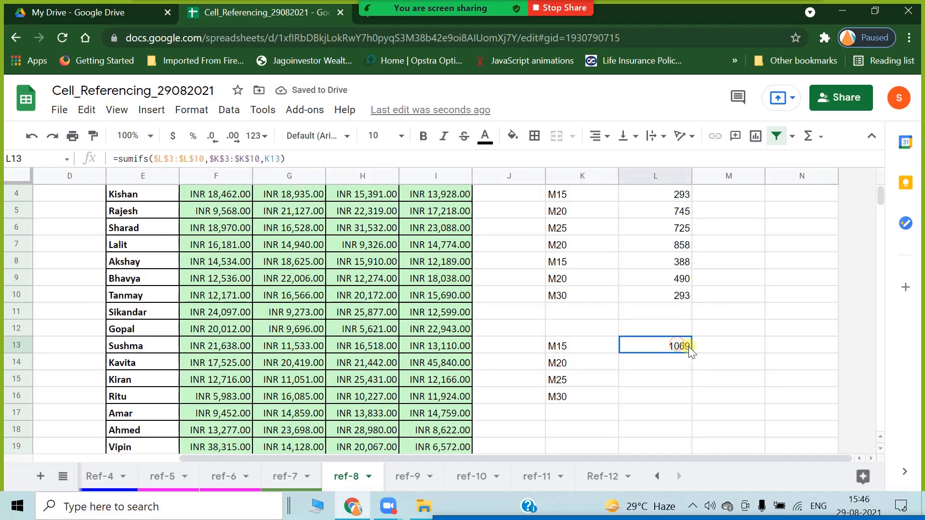
drag(691, 352, 691, 400)
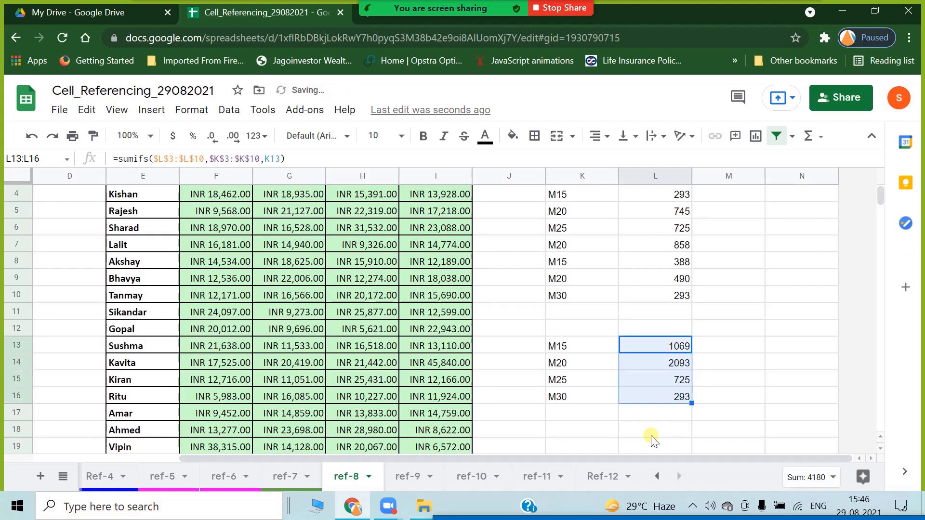
click(643, 432)
Step: Examine the UNIQUE formula in K13 and the SUMIFS formulas filled down column L
click(664, 380)
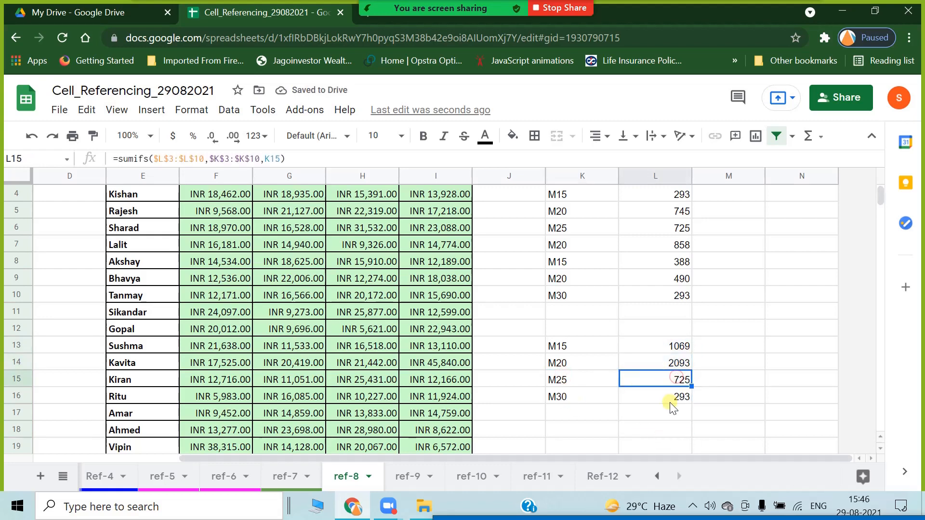
click(671, 347)
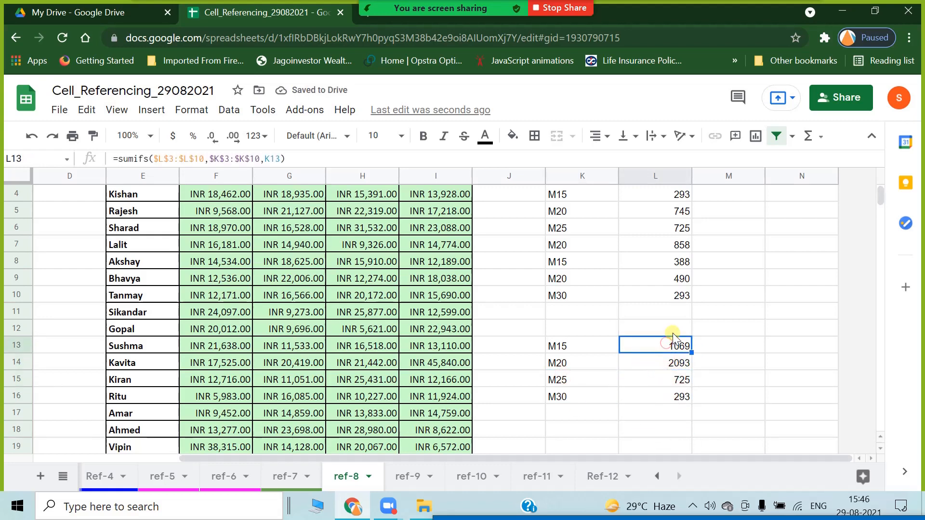
scroll(673, 337, up, 2)
click(596, 395)
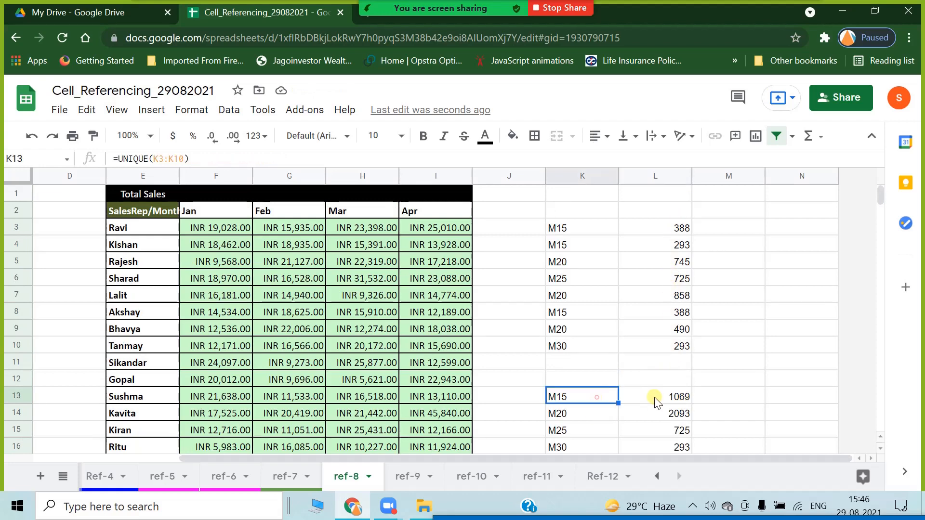
click(655, 396)
click(657, 427)
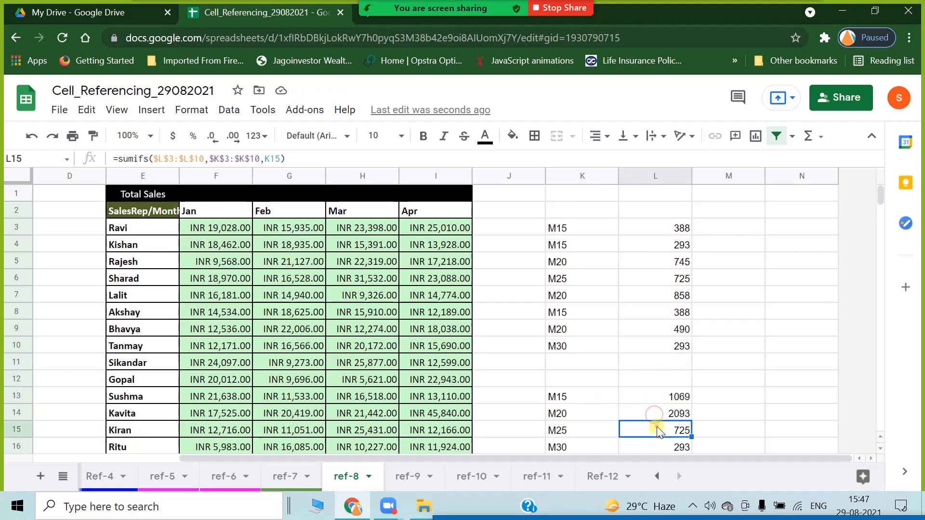
scroll(657, 425, down, 1)
click(662, 391)
Step: Compare the selection sum of the per-code totals in L13:L16 with that of the source values in L3:L10
click(670, 345)
drag(670, 345, 666, 405)
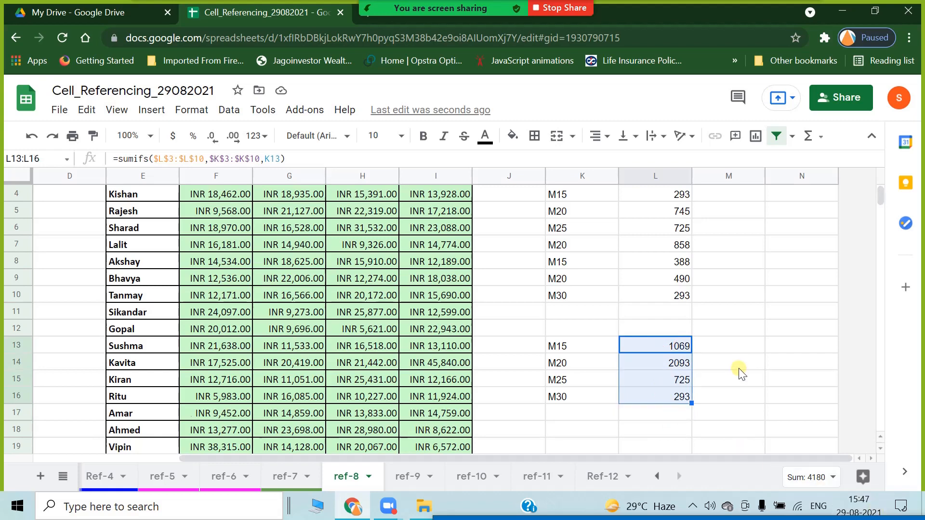
scroll(737, 372, up, 1)
drag(674, 224, 682, 350)
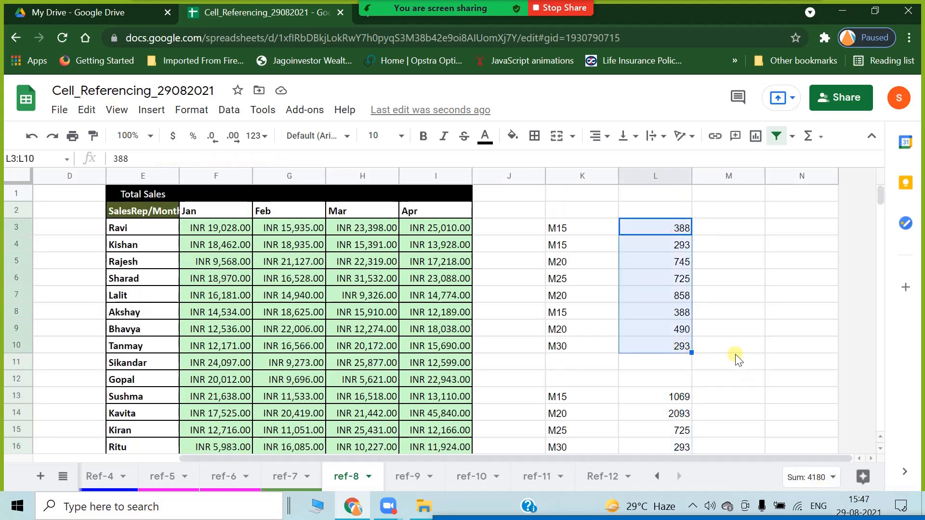
Step: Enter =sum(L13:L16)-sum(L3:L10) in L18 to check the per-code totals against the source values
scroll(733, 355, down, 2)
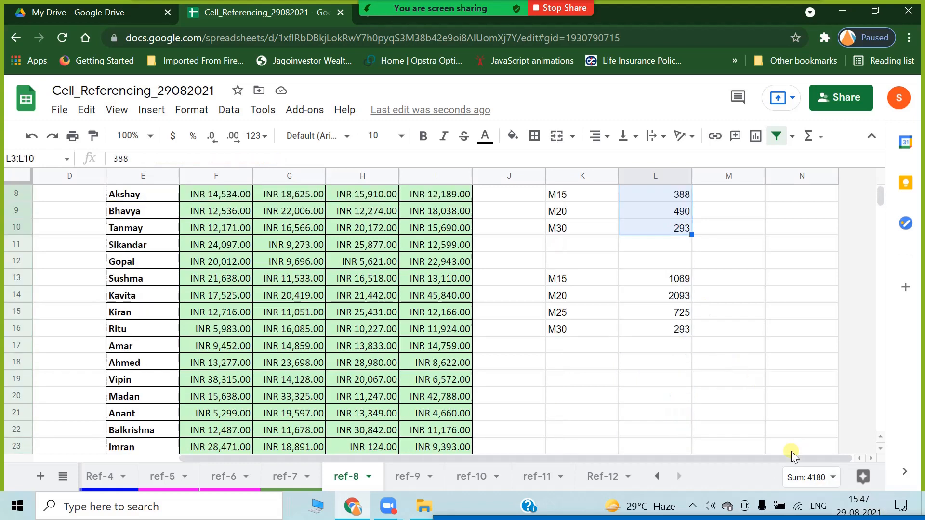
click(652, 369)
text(=sum)
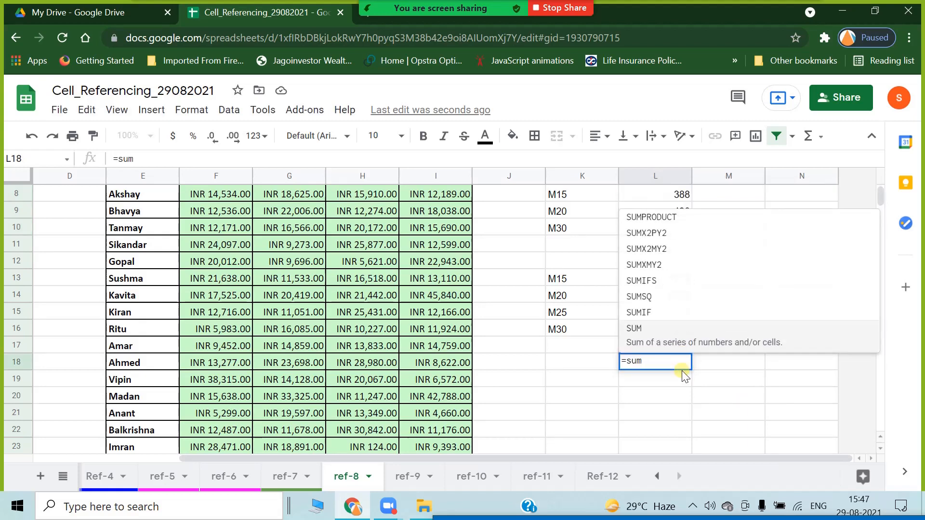
text(()
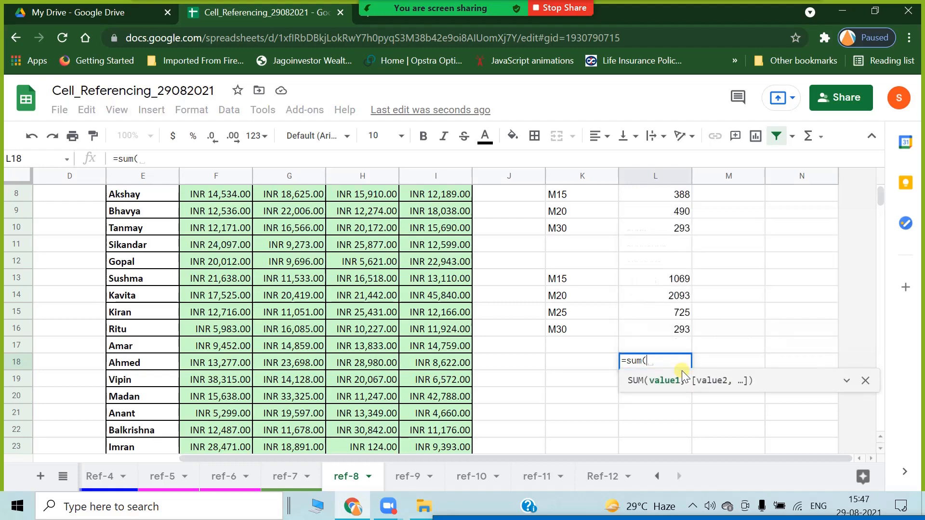
drag(676, 278, 677, 329)
text()-)
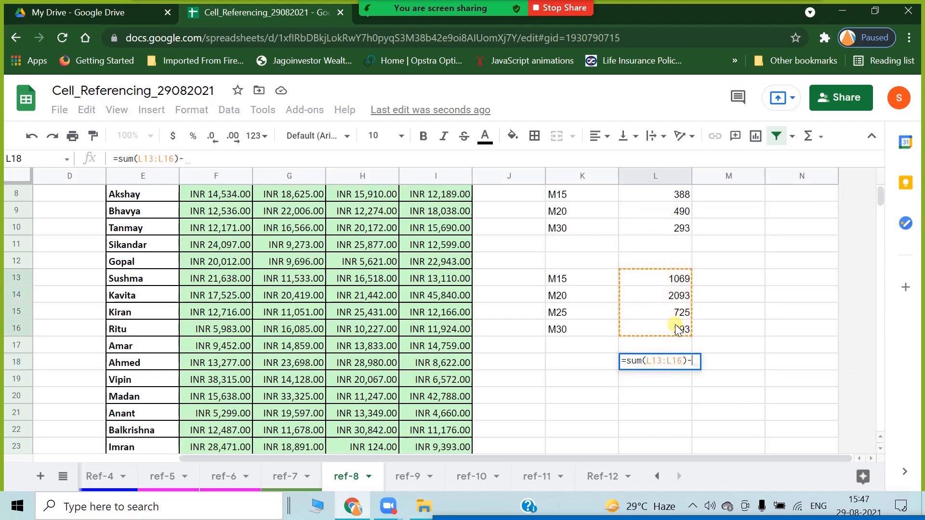
text(sum()
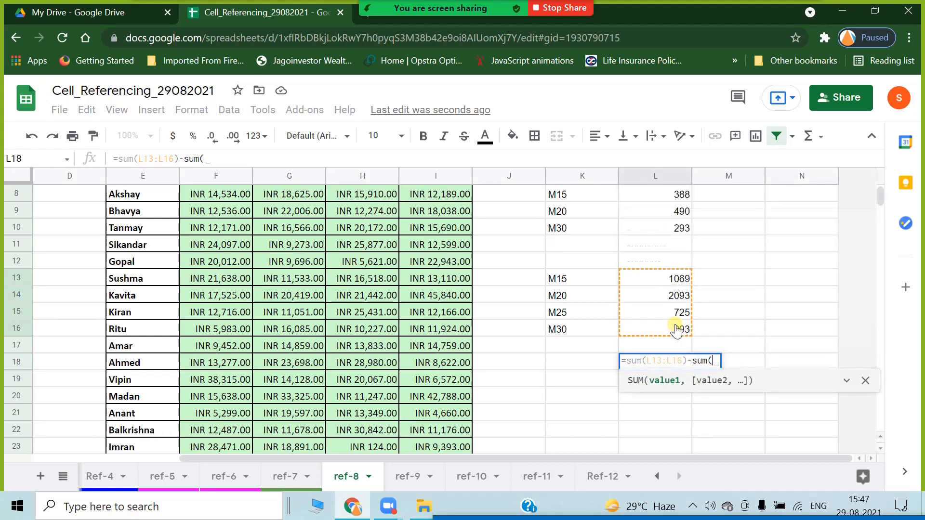
scroll(676, 329, up, 3)
drag(676, 229, 663, 349)
text())
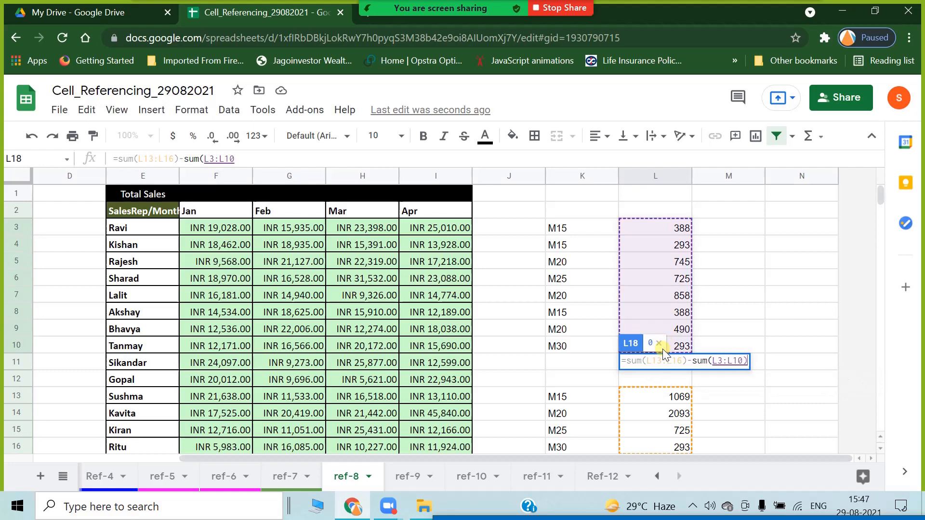
key(Return)
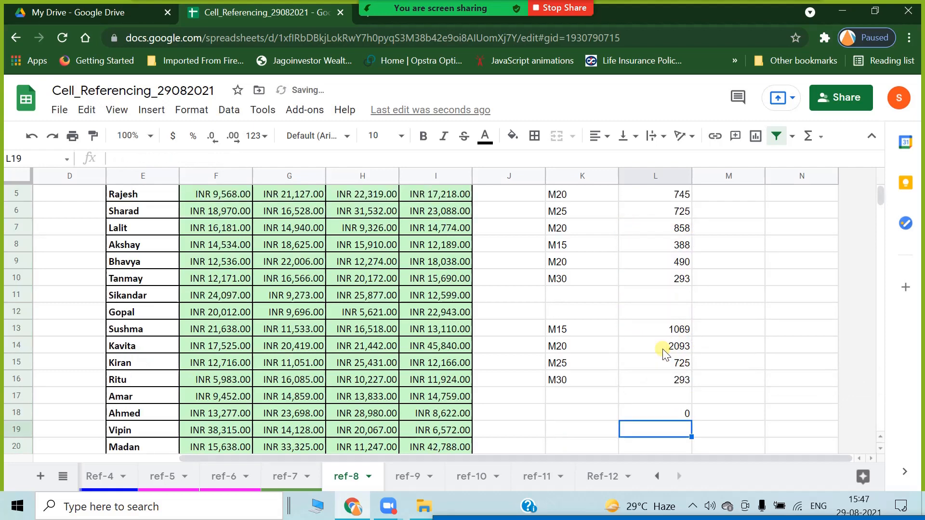
Step: Review the difference formula in L18 alongside the source list in K3:L10 and the per-code totals in K13:L16
click(661, 412)
scroll(660, 414, down, 1)
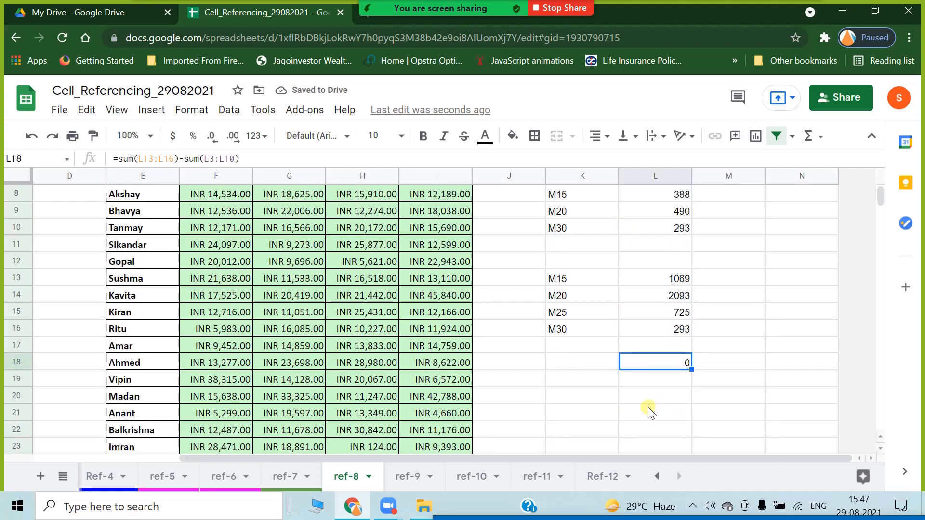
click(592, 397)
click(627, 364)
scroll(593, 392, up, 3)
scroll(593, 392, down, 3)
scroll(593, 392, up, 3)
scroll(593, 392, down, 10)
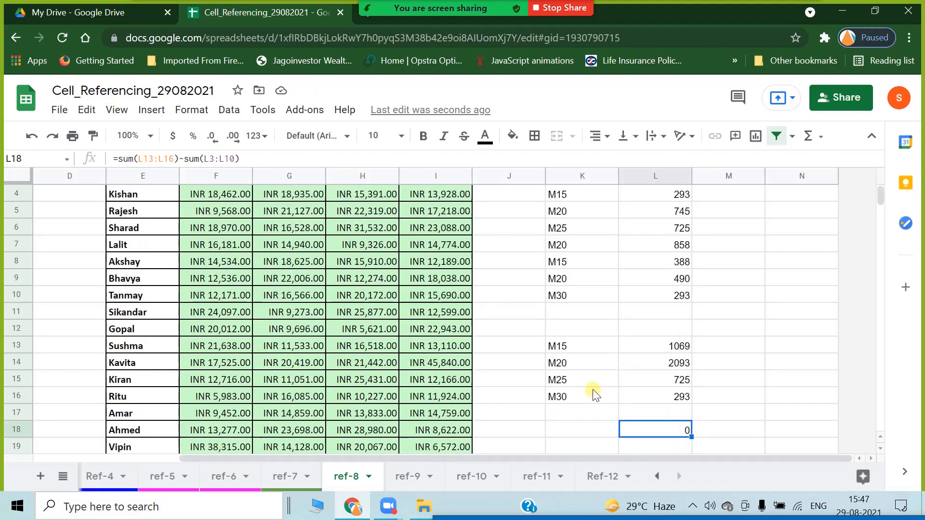
scroll(608, 395, up, 10)
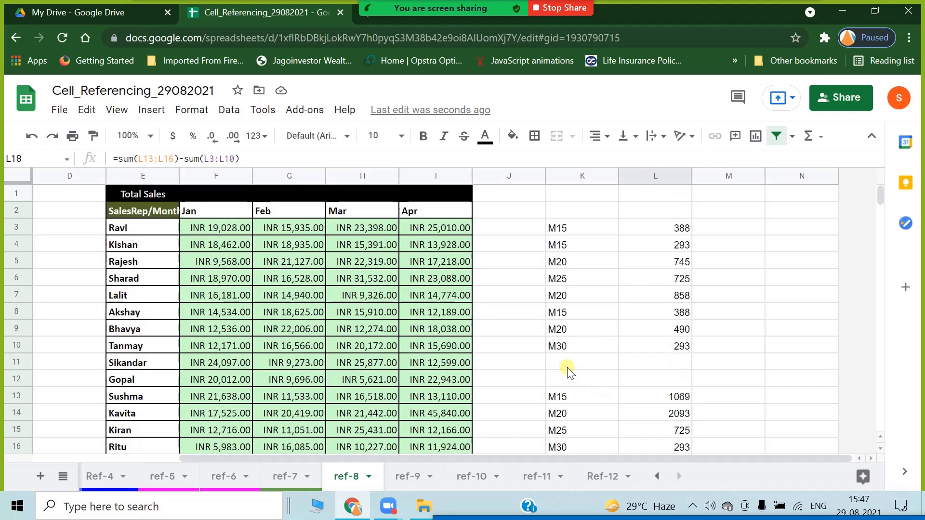
click(213, 299)
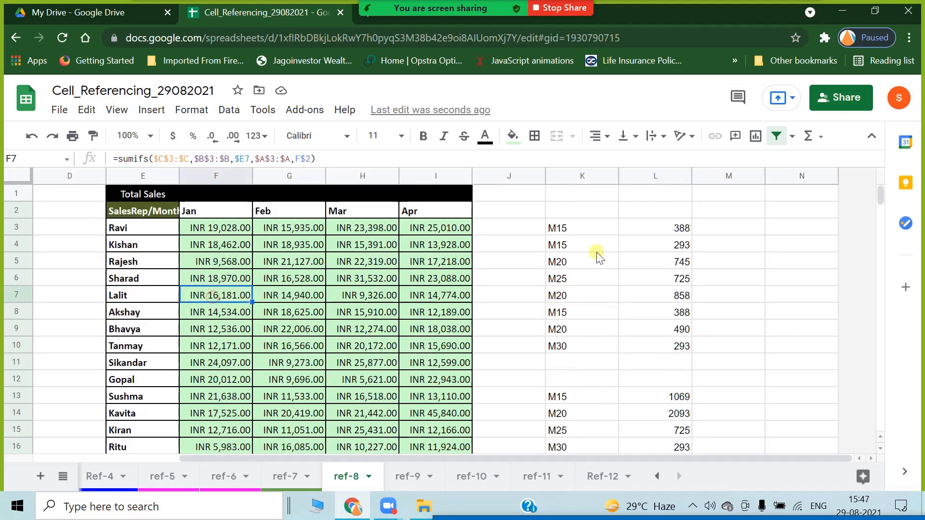
click(578, 227)
scroll(674, 270, down, 1)
click(682, 262)
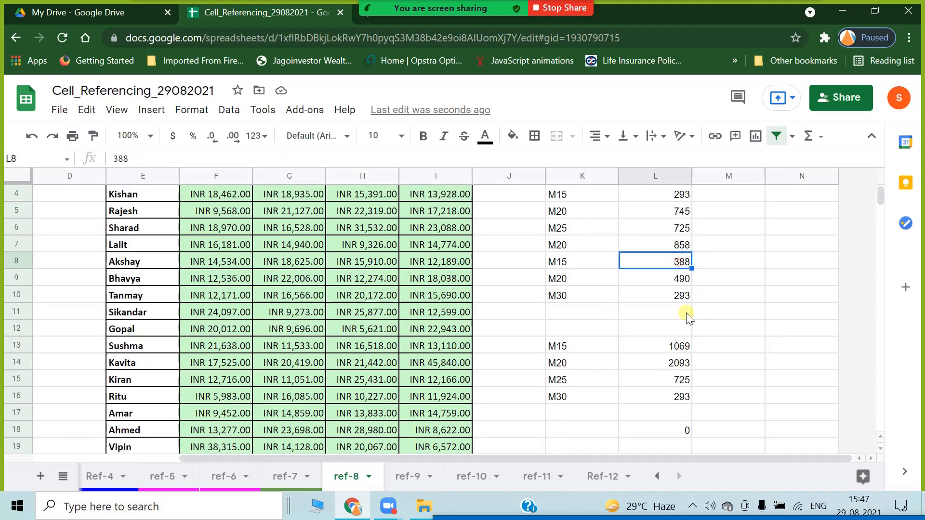
scroll(686, 314, down, 1)
scroll(687, 317, up, 1)
scroll(658, 331, down, 9)
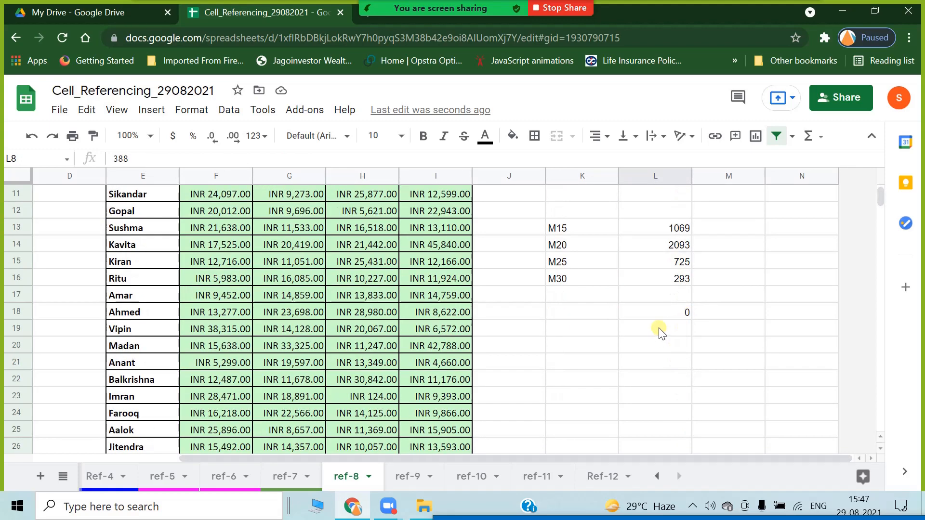
scroll(291, 325, up, 1)
scroll(675, 381, up, 8)
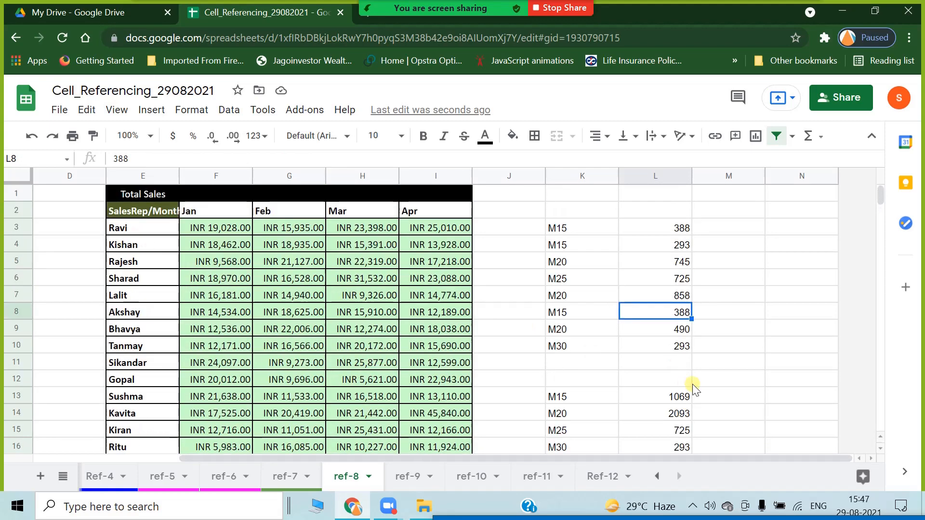
Step: Examine how the mixed references in the Total Sales table's SUMIFS formulas change across row 3 and down the January column
drag(719, 460, 545, 471)
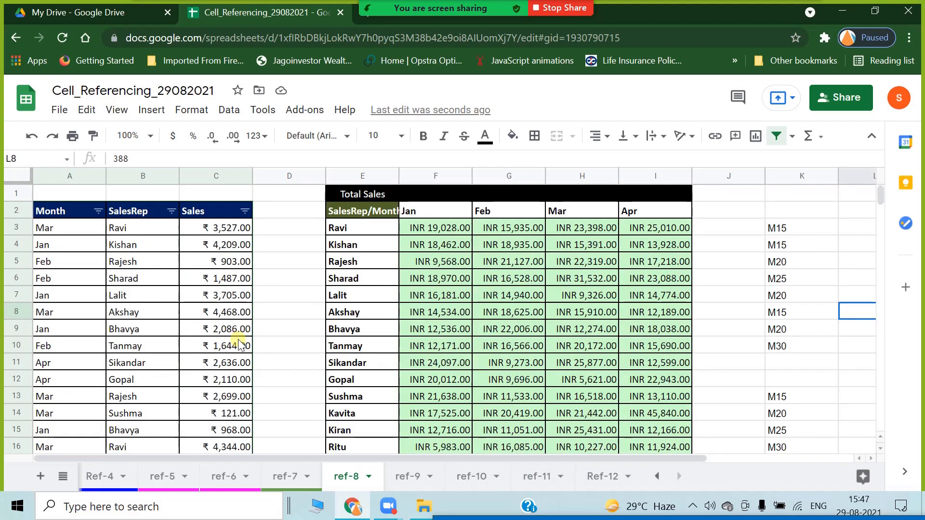
scroll(485, 346, down, 1)
scroll(496, 343, up, 1)
click(436, 230)
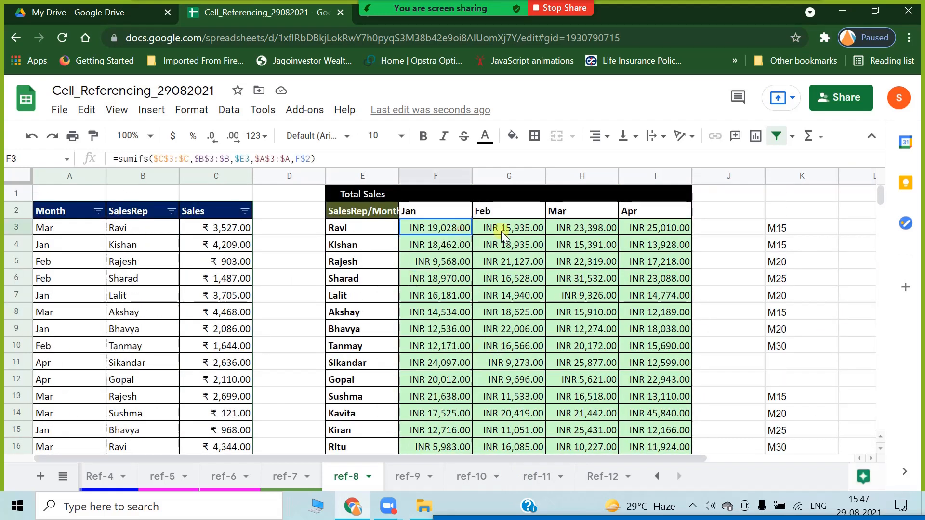
click(508, 227)
click(597, 227)
click(660, 230)
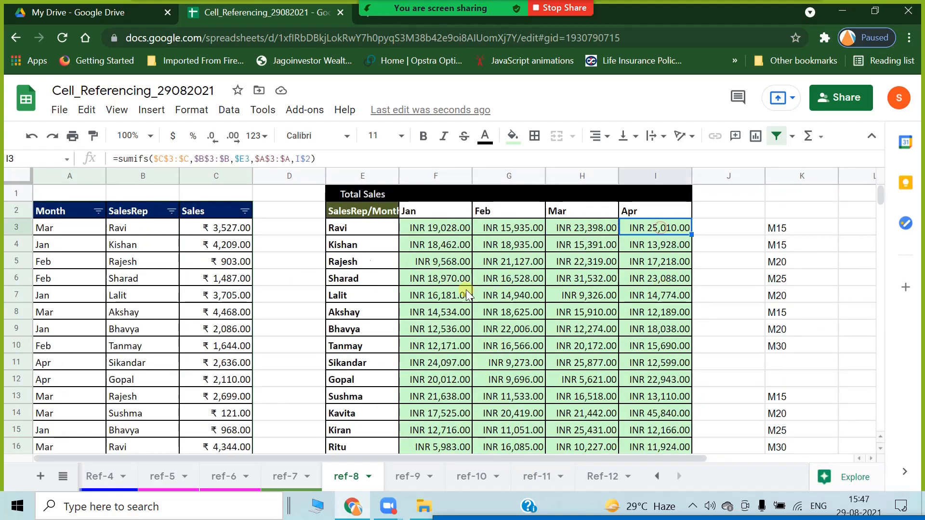
click(424, 228)
click(515, 230)
click(581, 227)
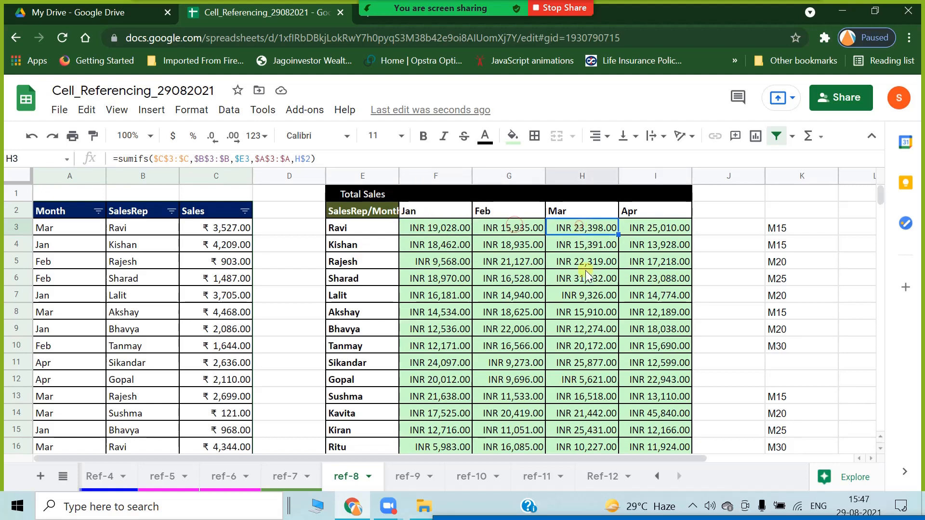
click(530, 296)
click(367, 263)
click(451, 279)
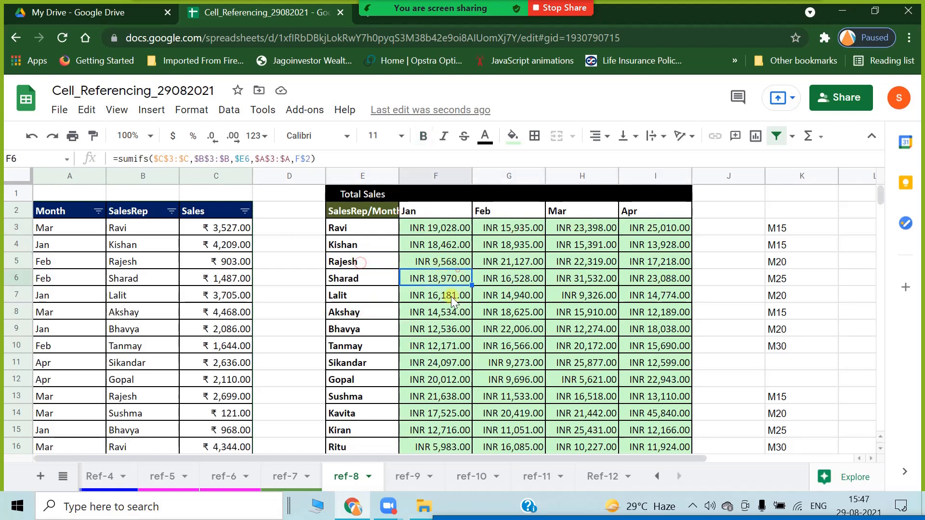
scroll(448, 309, down, 3)
scroll(446, 314, down, 5)
scroll(447, 317, up, 8)
scroll(447, 320, down, 4)
scroll(867, 436, up, 4)
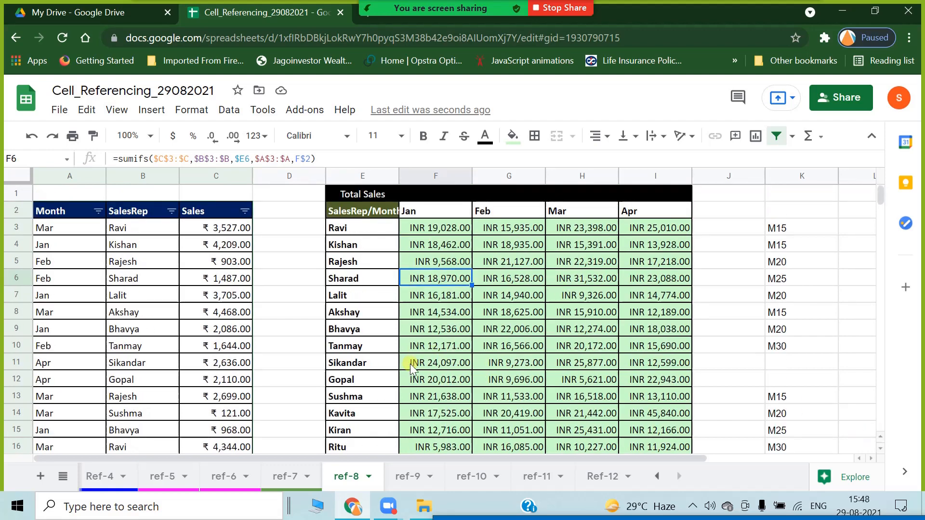
scroll(410, 363, down, 1)
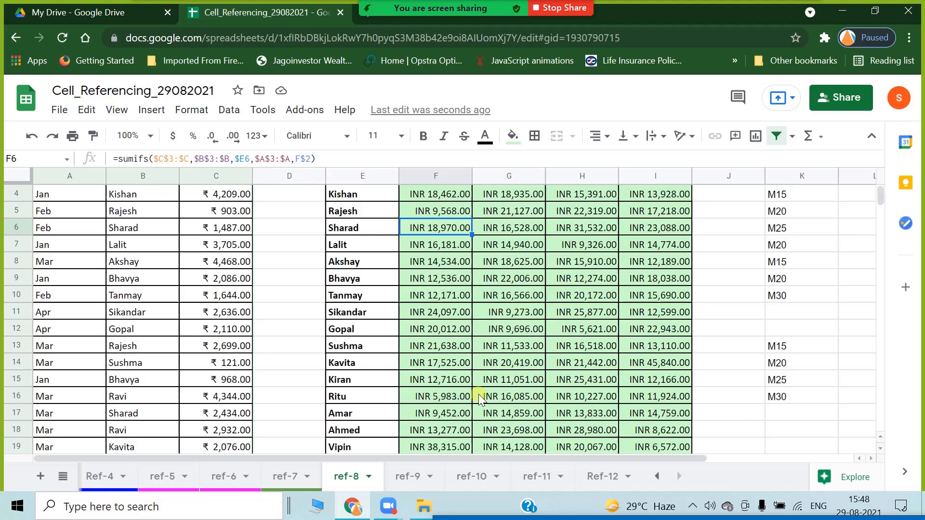
scroll(479, 399, up, 1)
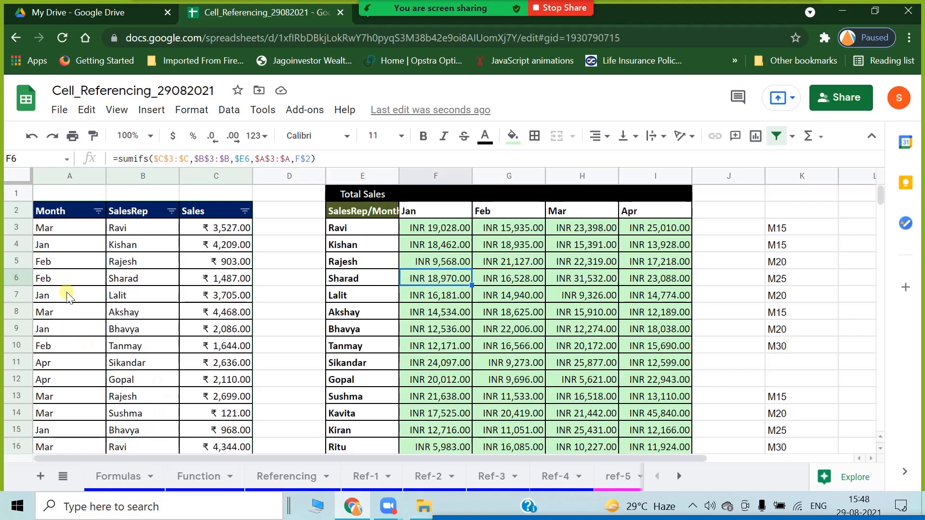
Step: Compare the source data's Month and Sales columns with the UNIQUE sales rep list in column E, including both columns' entry counts
click(234, 296)
click(213, 397)
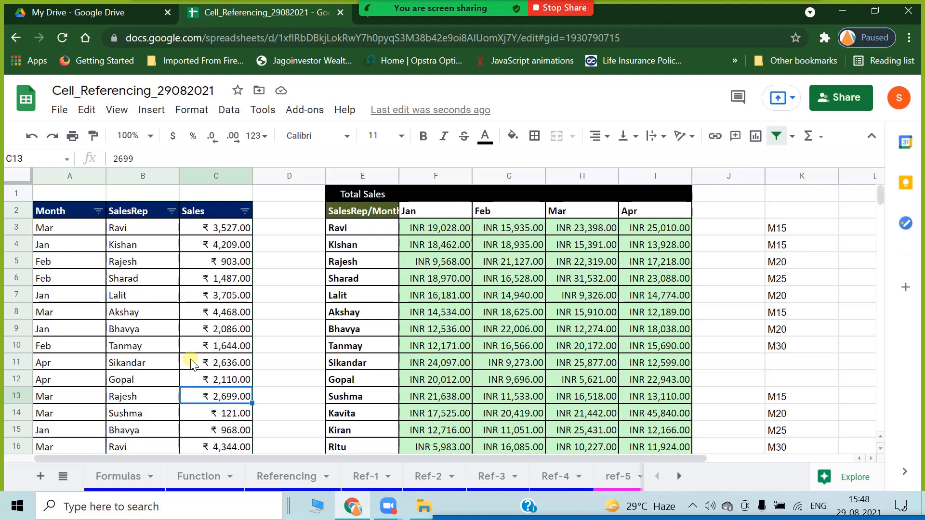
click(391, 315)
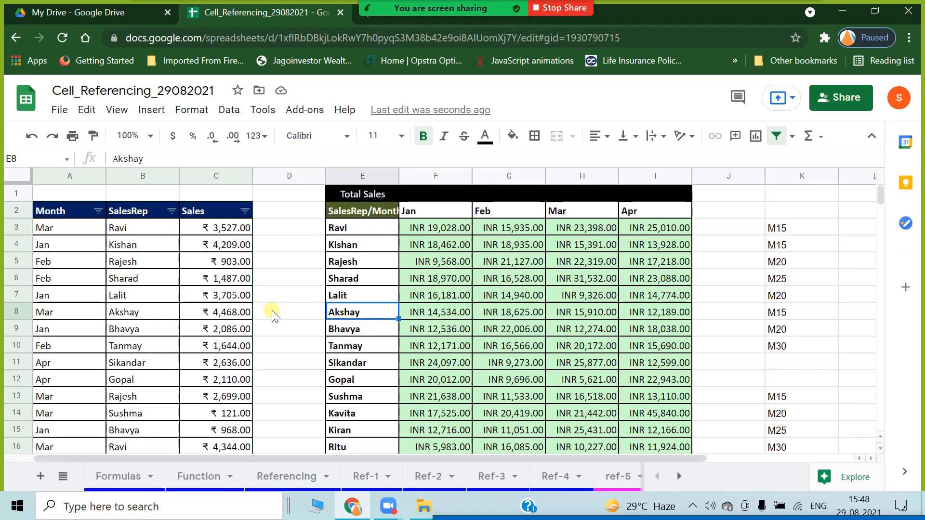
click(63, 231)
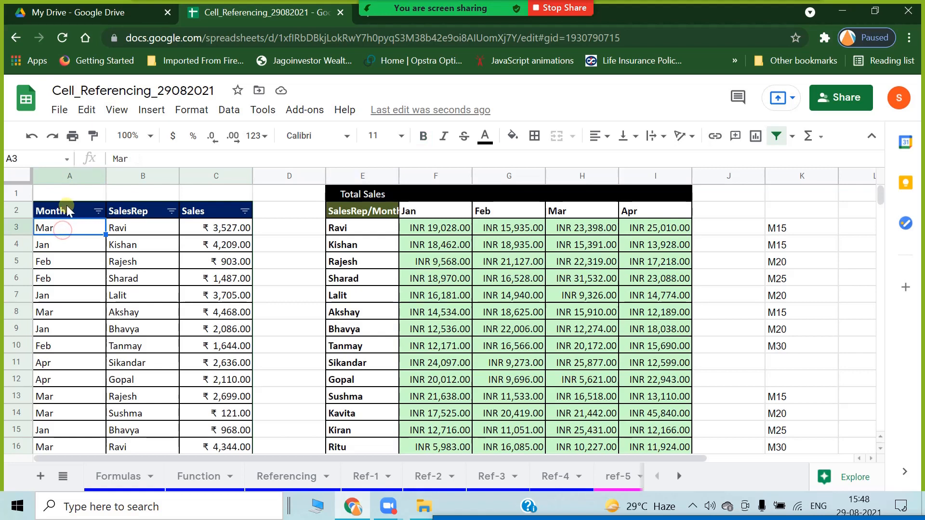
click(72, 176)
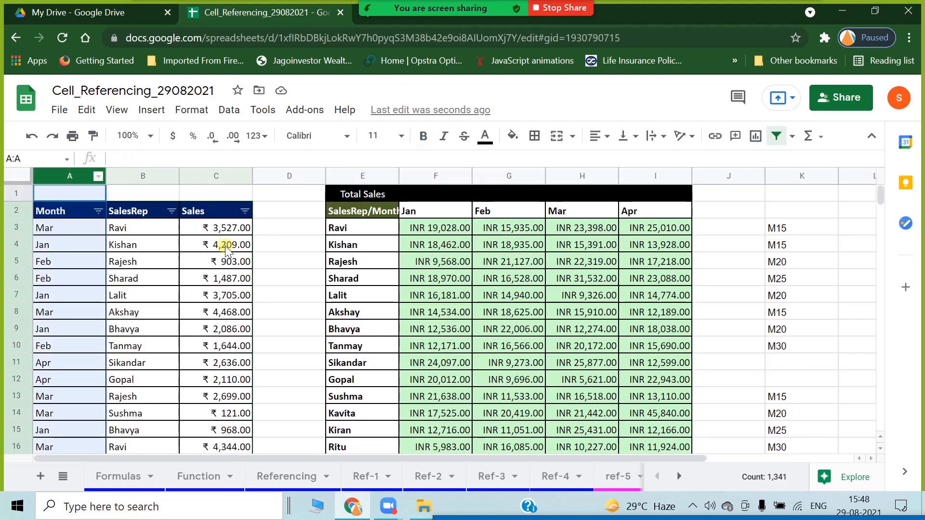
click(217, 231)
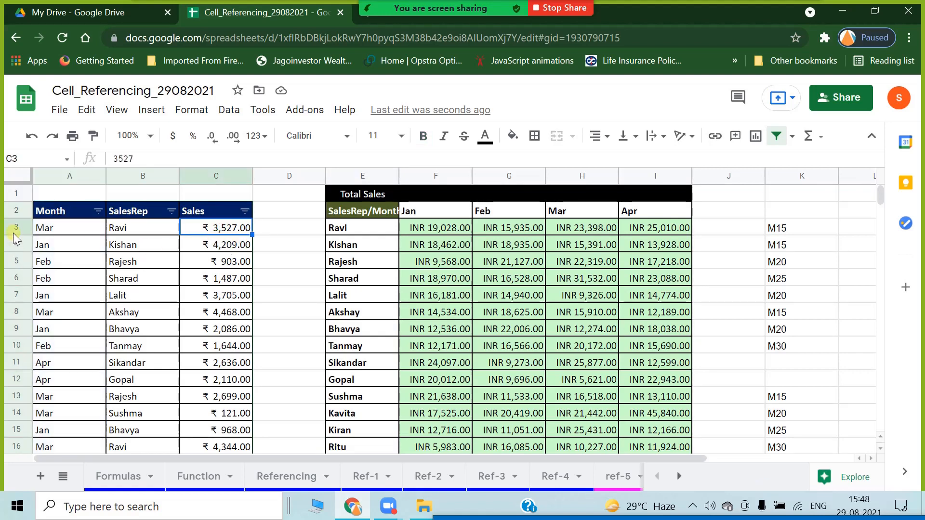
click(352, 231)
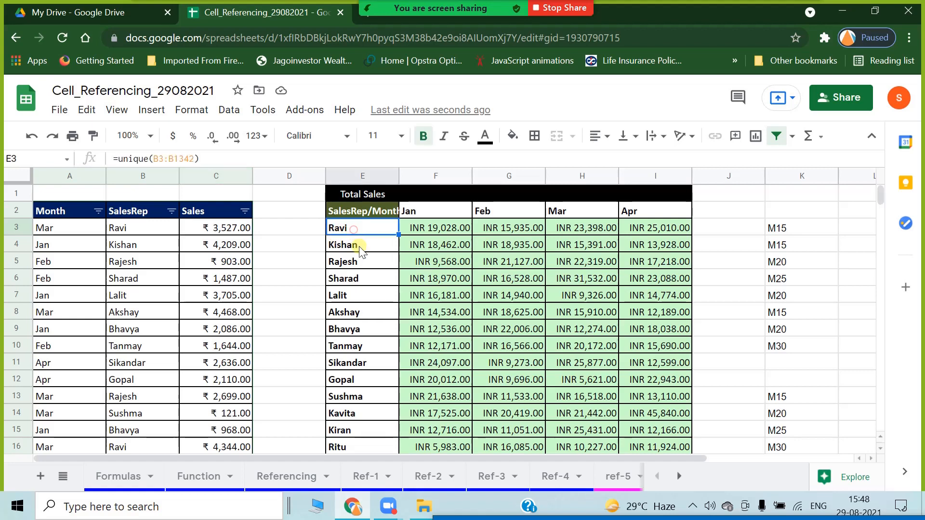
click(365, 174)
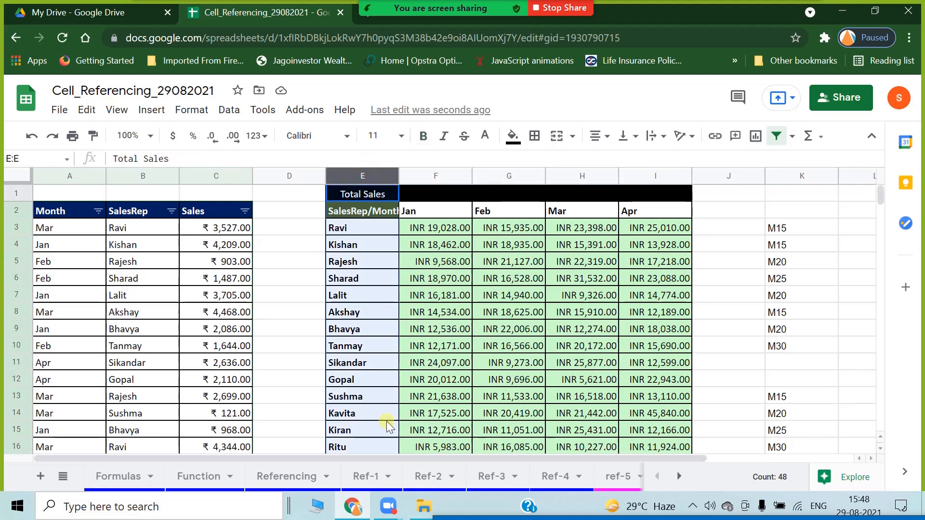
Step: Copy the sales rep name from E47 into F51 below the Total Sales table
click(199, 226)
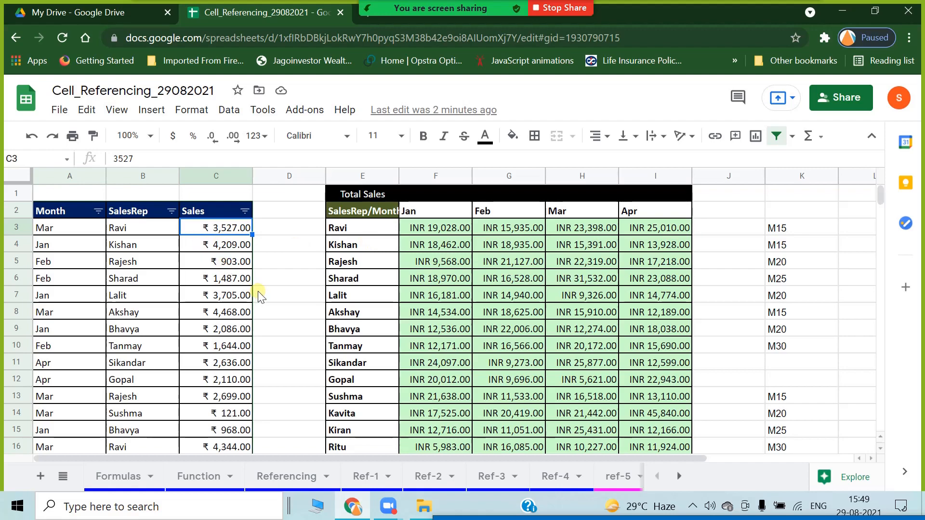
scroll(357, 352, down, 15)
scroll(358, 355, up, 3)
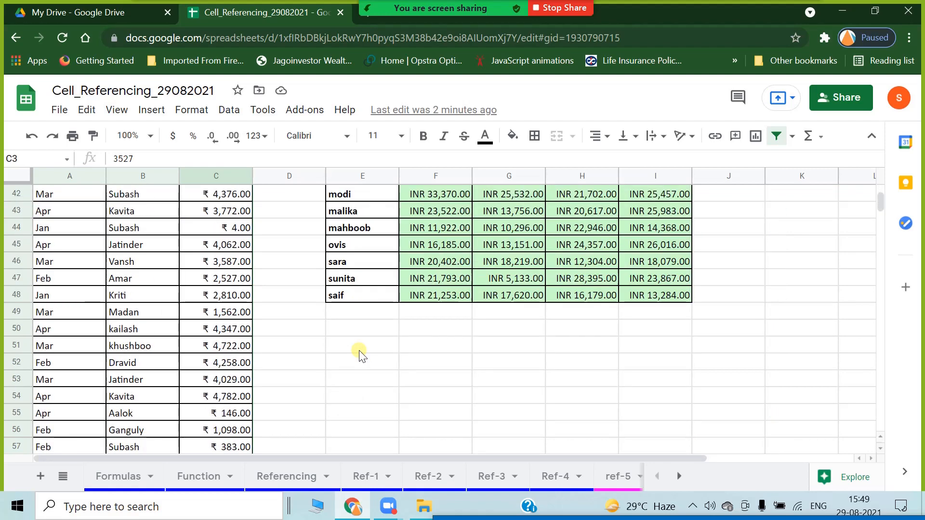
scroll(569, 351, down, 4)
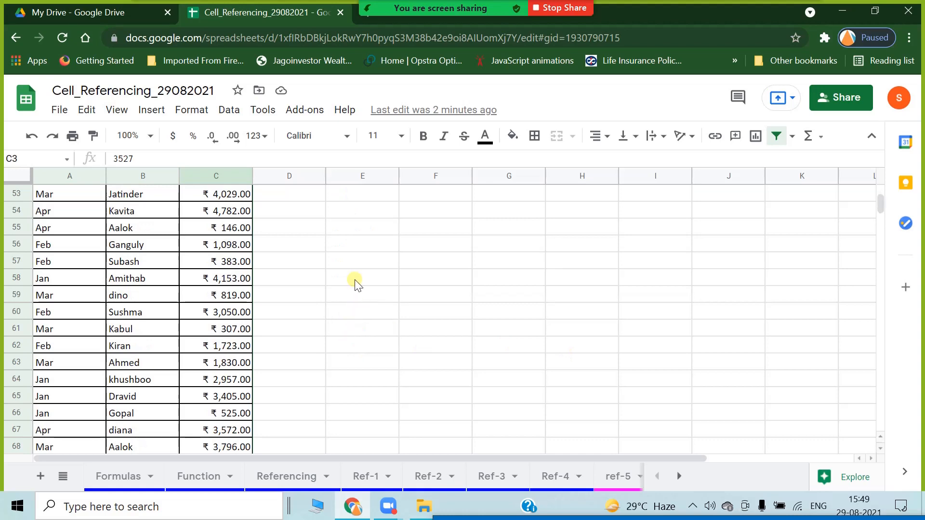
click(359, 262)
scroll(531, 304, up, 3)
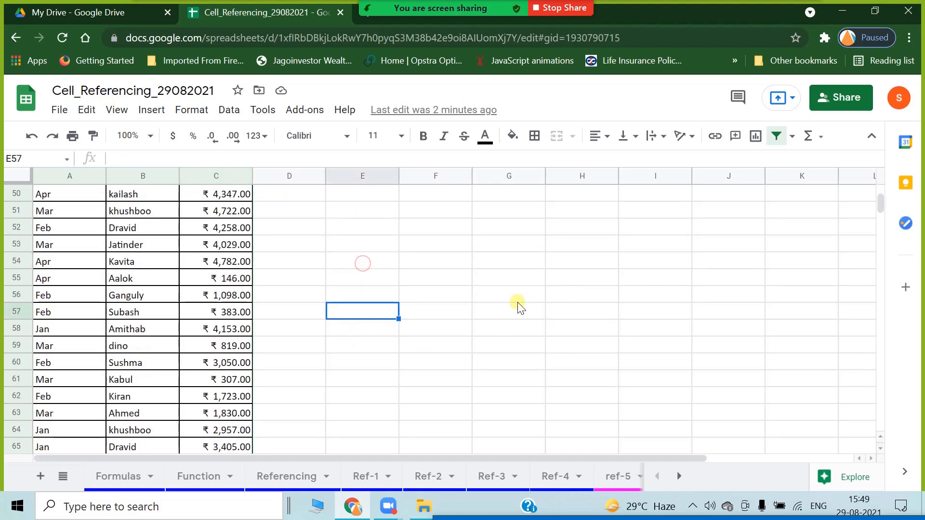
click(430, 328)
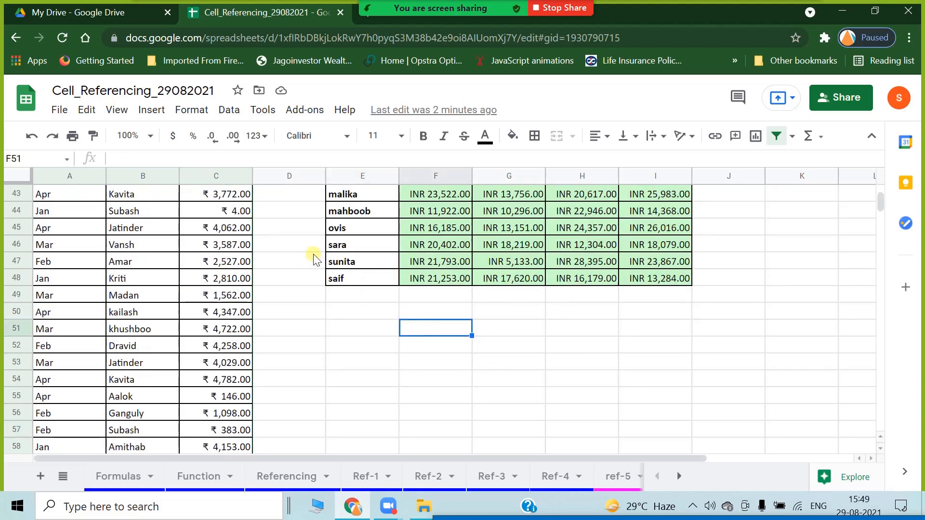
click(351, 262)
key(ctrl+c)
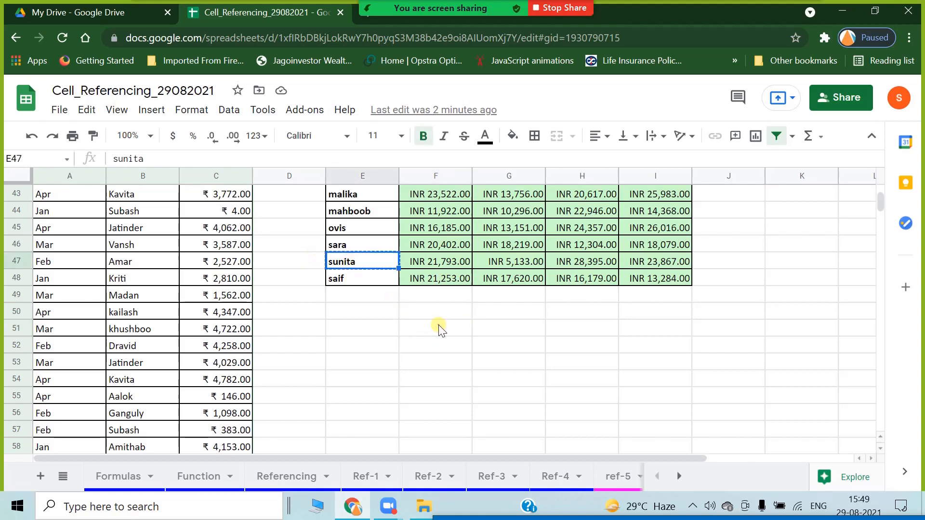
click(436, 329)
key(ctrl+v)
Step: Copy the Jan month header from F2 into F52, directly under the copied sales rep name
scroll(467, 340, up, 15)
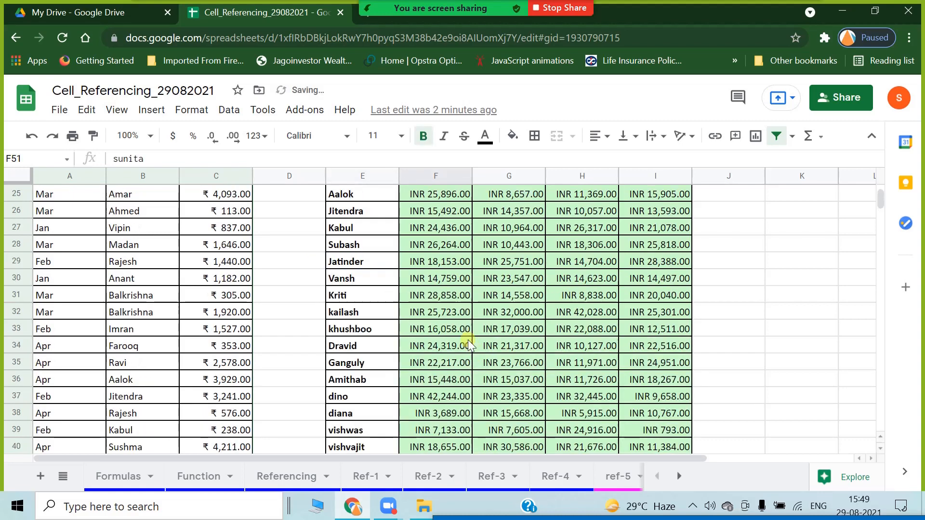
click(441, 210)
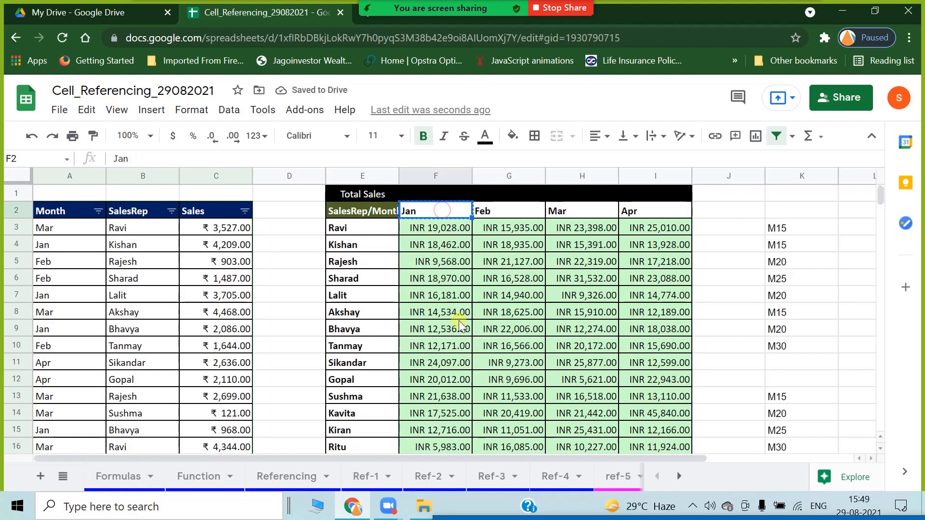
scroll(459, 329, down, 15)
click(441, 300)
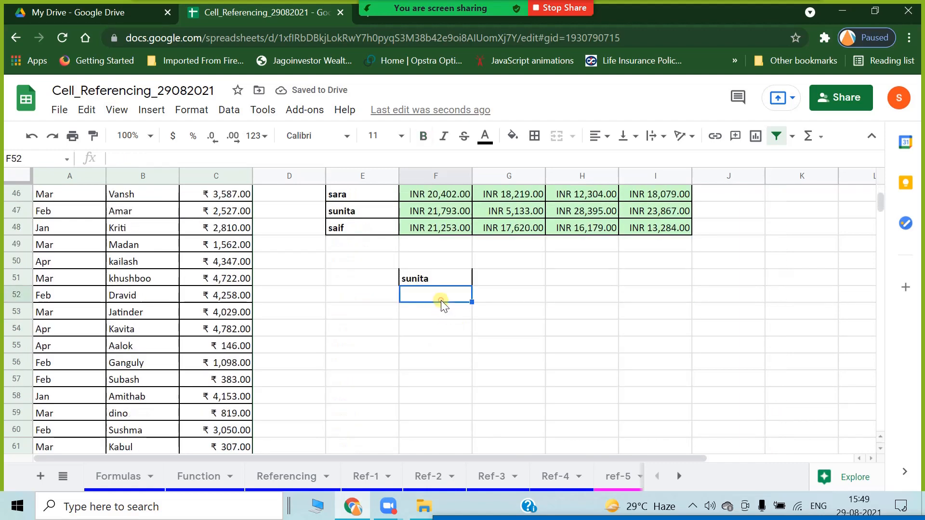
key(ctrl+v)
Step: Start a FILTER formula in F54 with the absolute source range $A$3:$C$1342 as its first argument
click(427, 331)
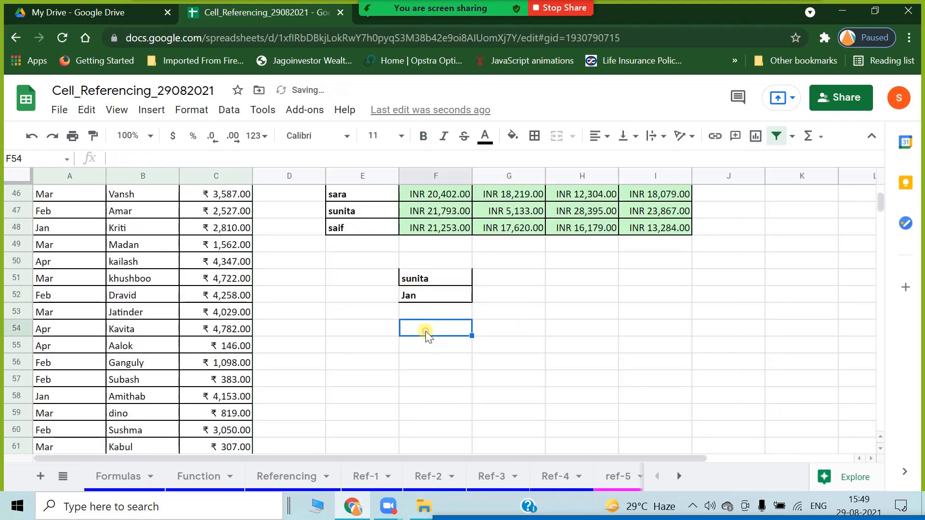
text(=)
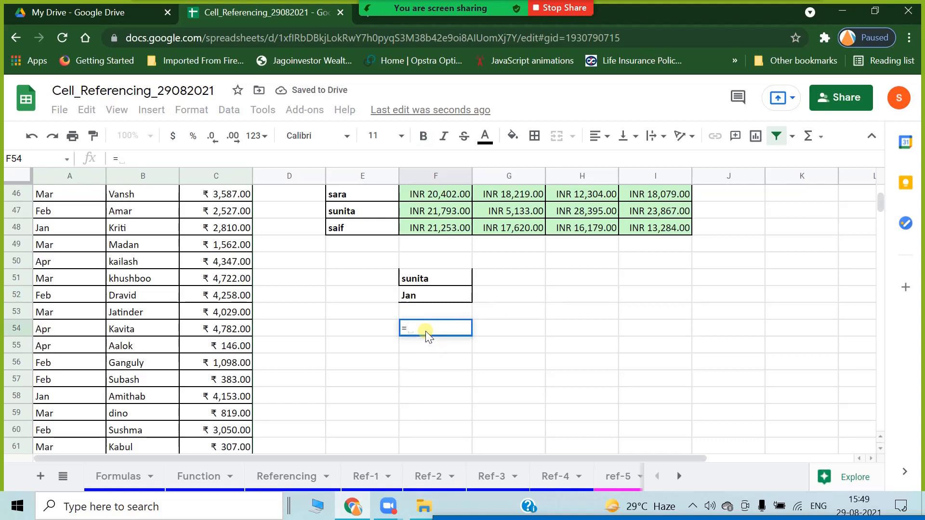
text(filter)
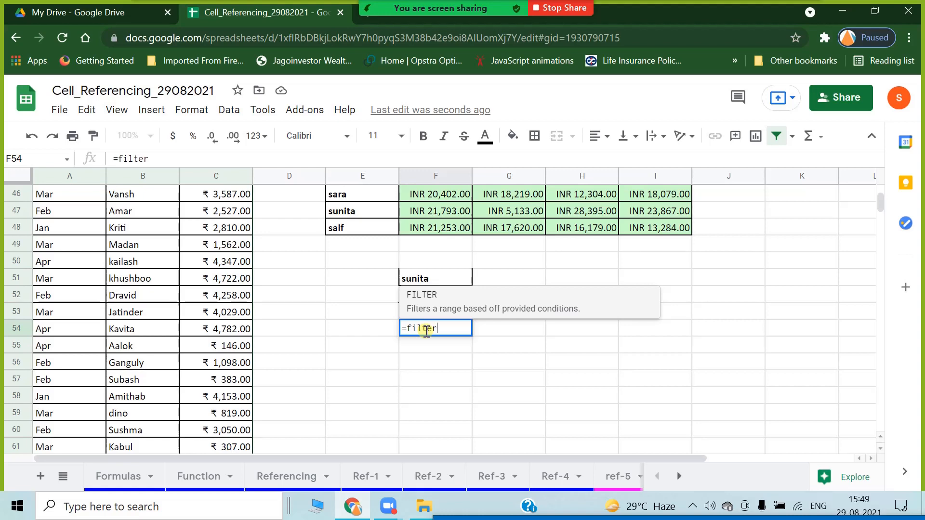
text(()
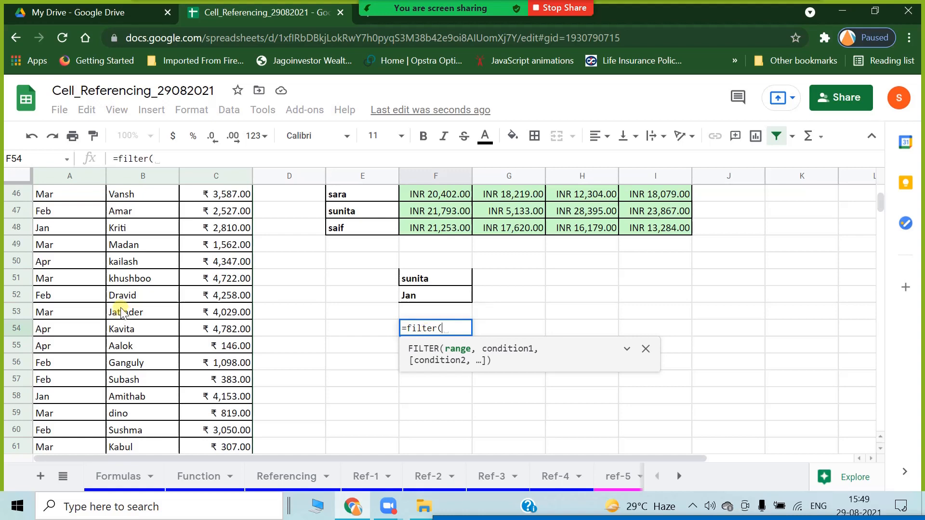
scroll(92, 320, up, 15)
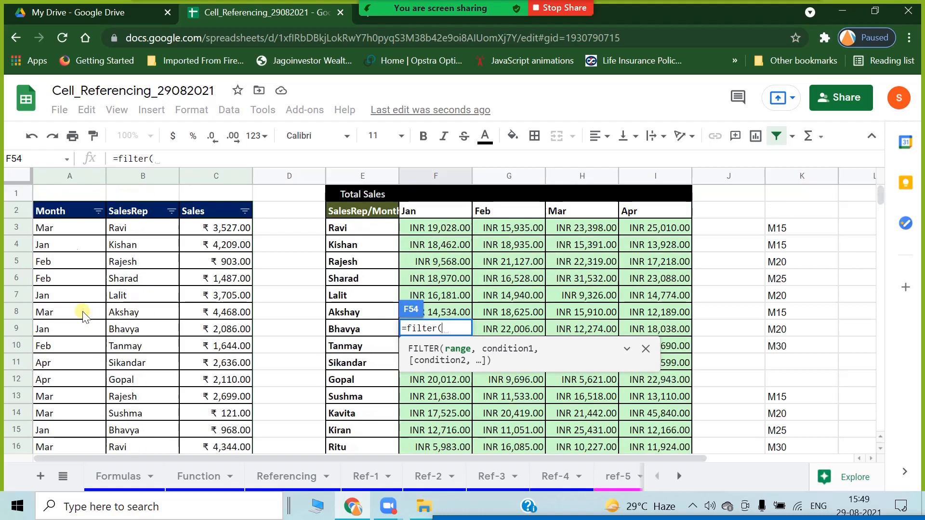
click(59, 228)
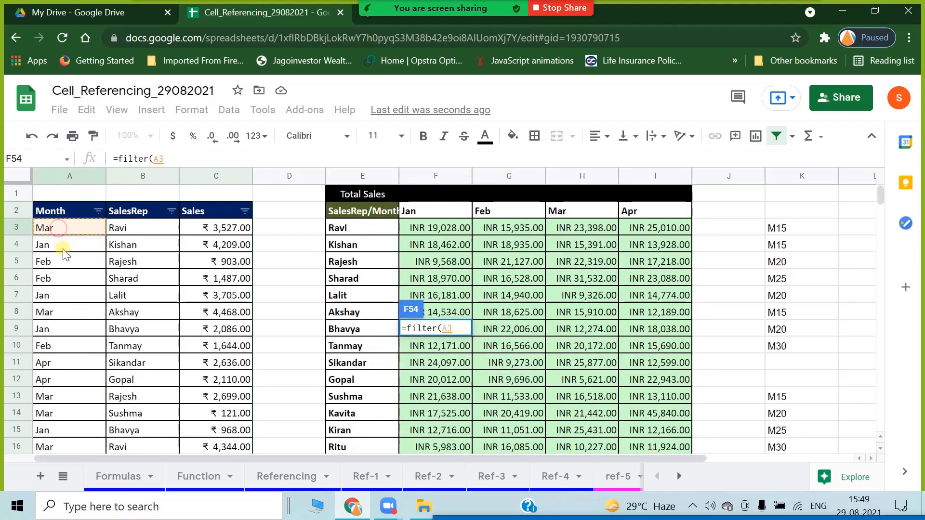
key(shift+Right)
key(shift+Right)
key(ctrl+shift+Down)
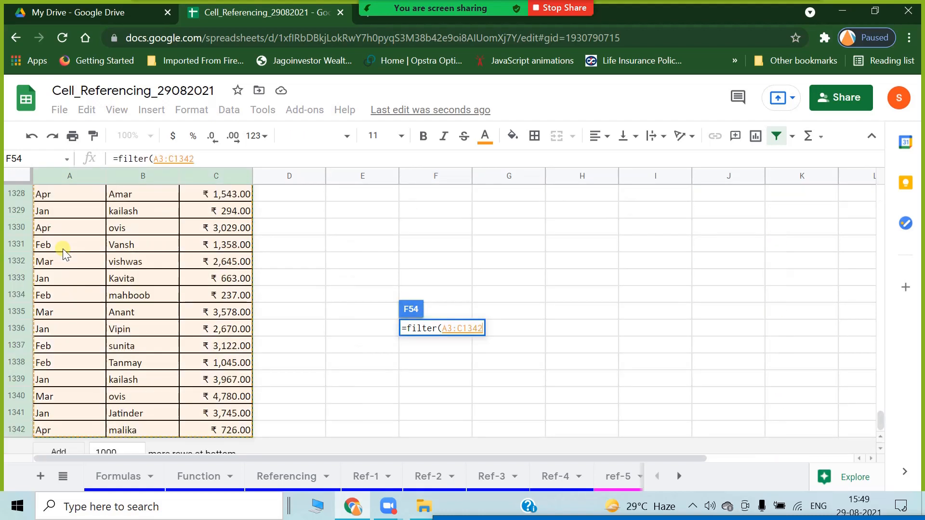
key(F4)
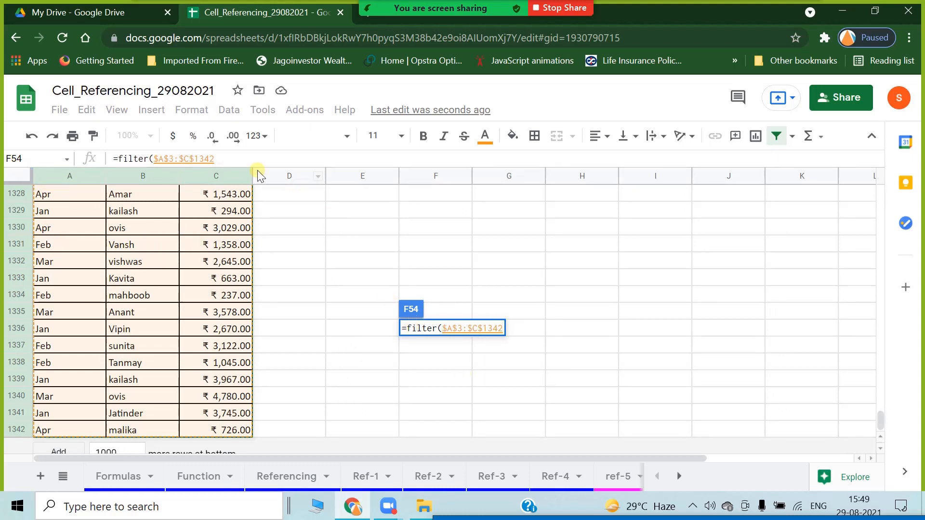
click(248, 155)
text(,)
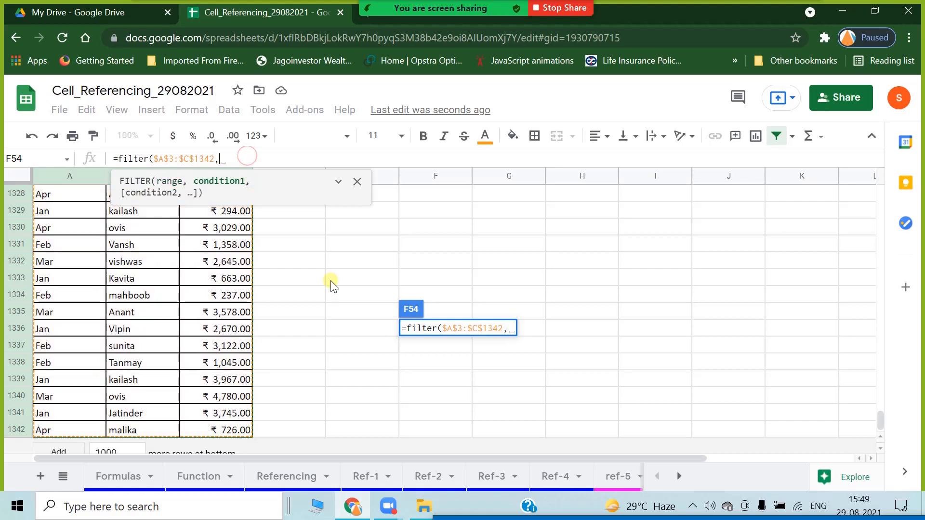
Step: Add the SalesRep column as the FILTER formula's condition range, locked as $B$3:$B$1342
scroll(306, 289, up, 10)
scroll(316, 307, up, 20)
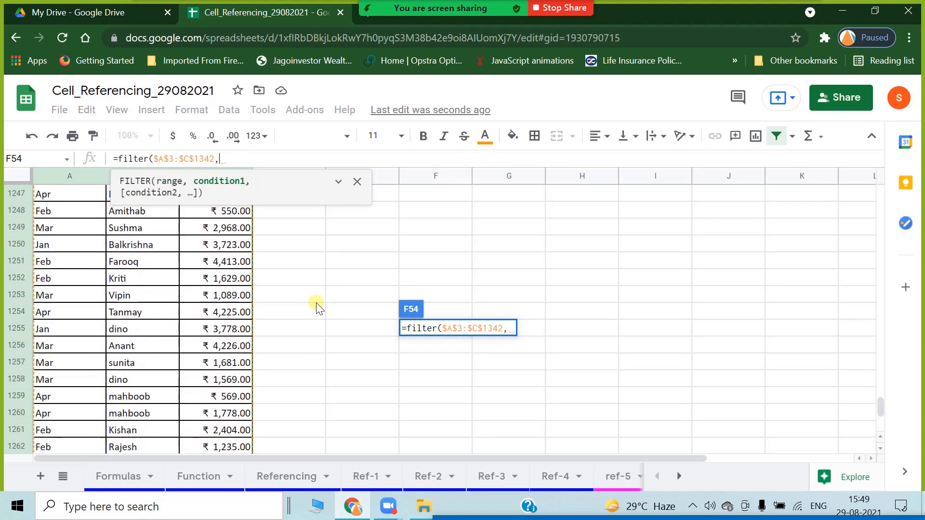
drag(880, 397, 862, 177)
scroll(686, 399, down, 20)
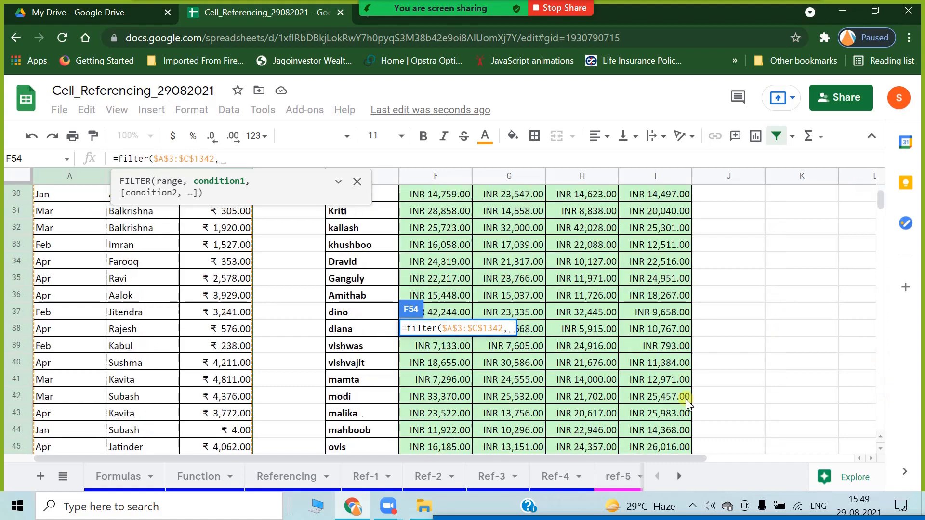
scroll(634, 398, up, 8)
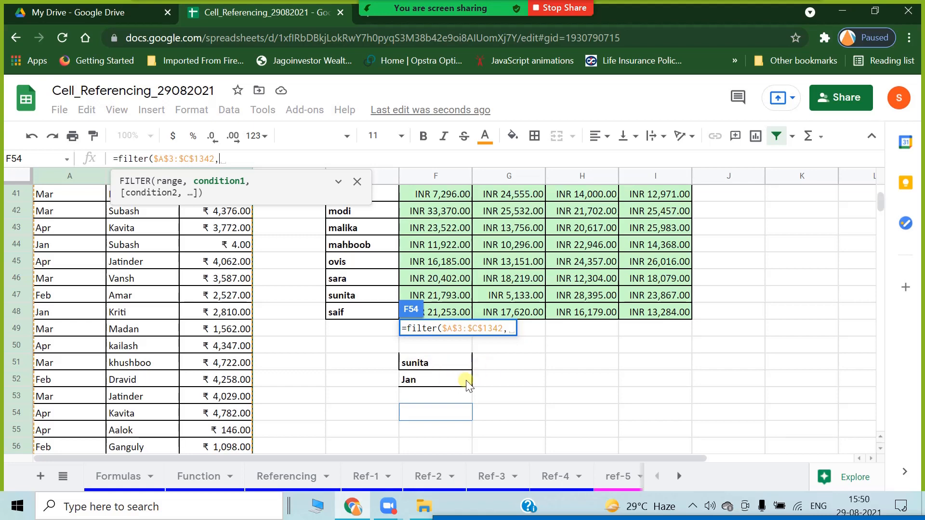
scroll(67, 354, up, 13)
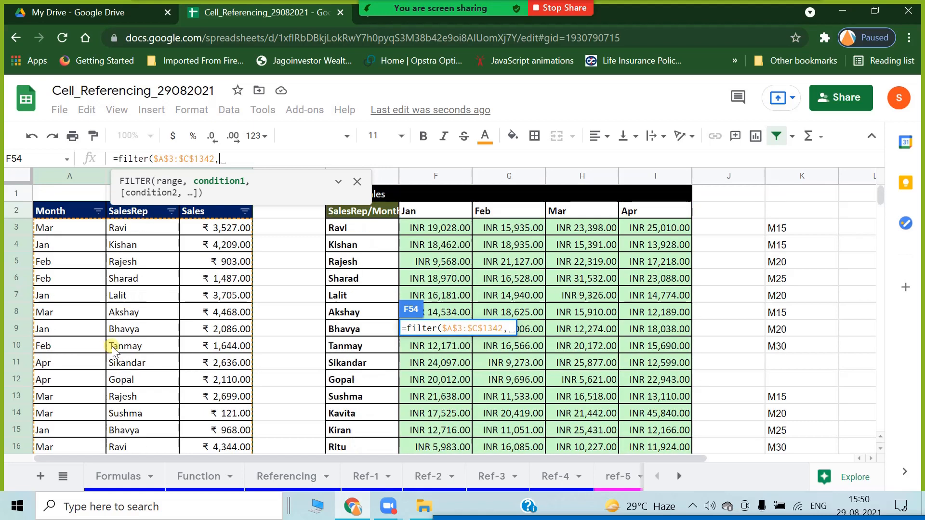
click(156, 228)
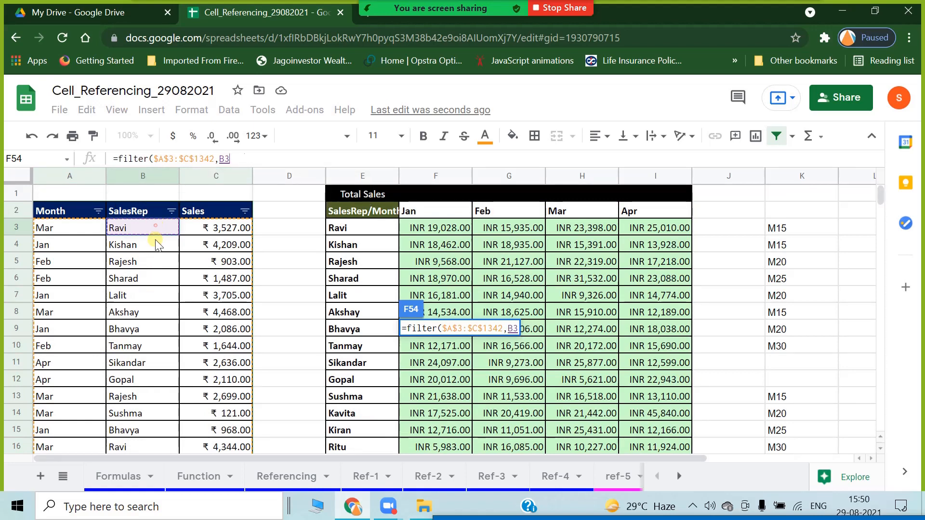
shift+click(155, 273)
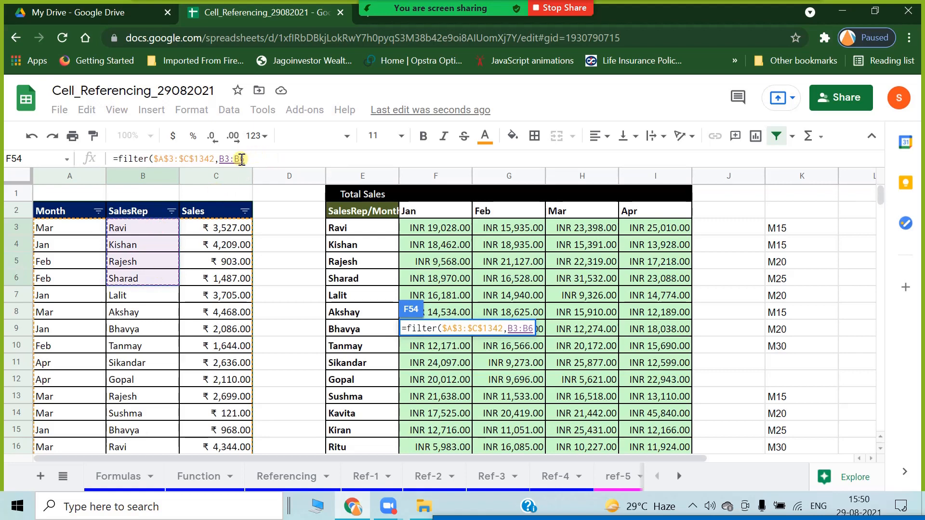
drag(241, 159, 260, 161)
text(1342)
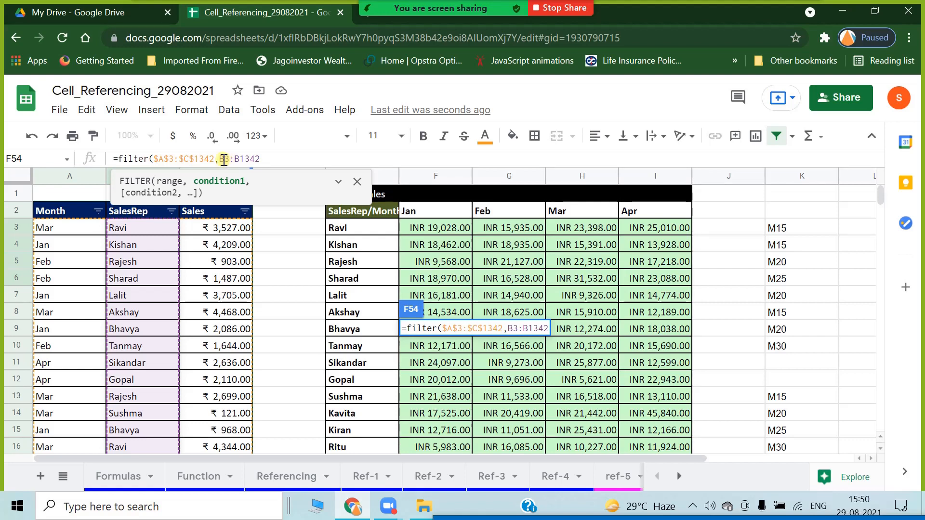
drag(223, 161, 266, 164)
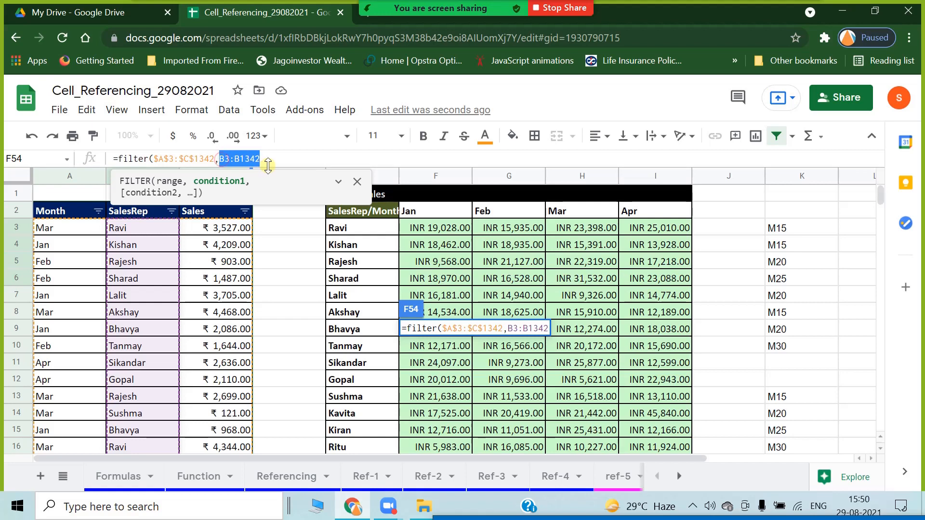
key(F4)
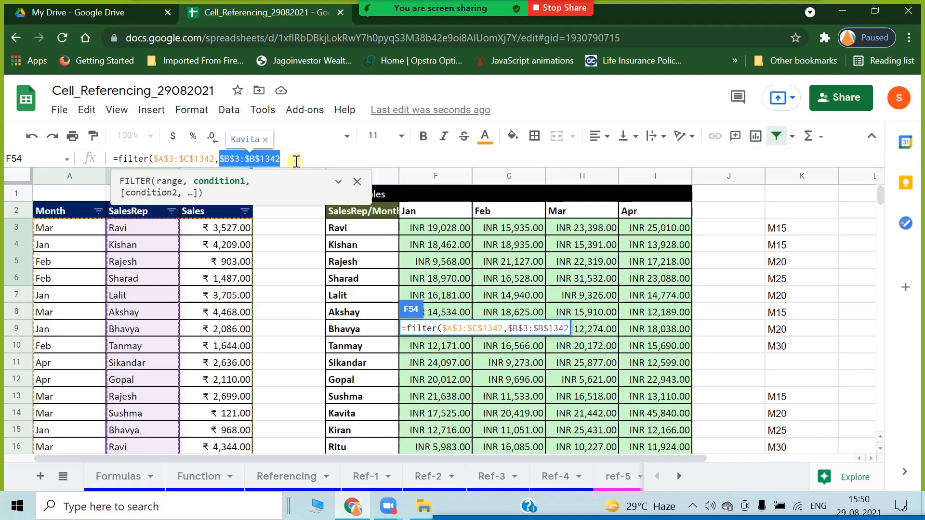
Step: Complete the FILTER condition by setting the SalesRep range equal to F51 and enter the formula
click(295, 160)
text(=)
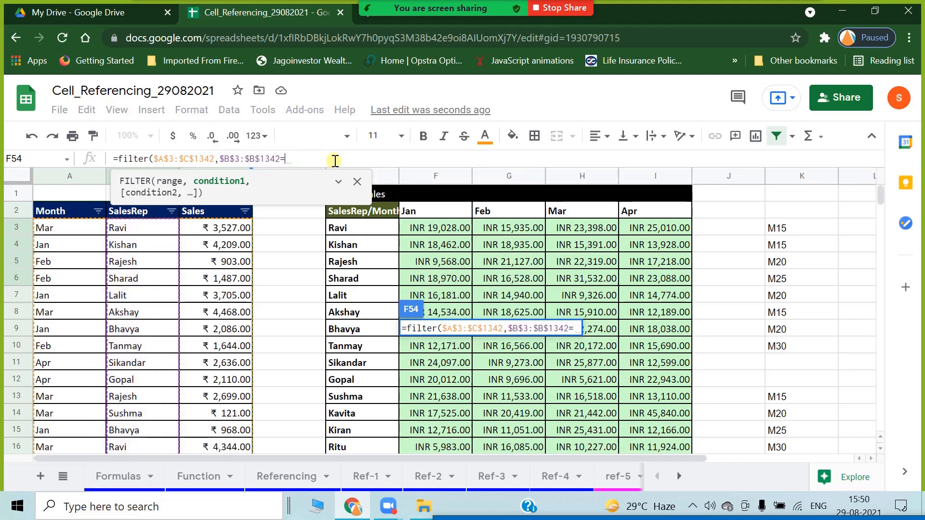
scroll(505, 375, down, 16)
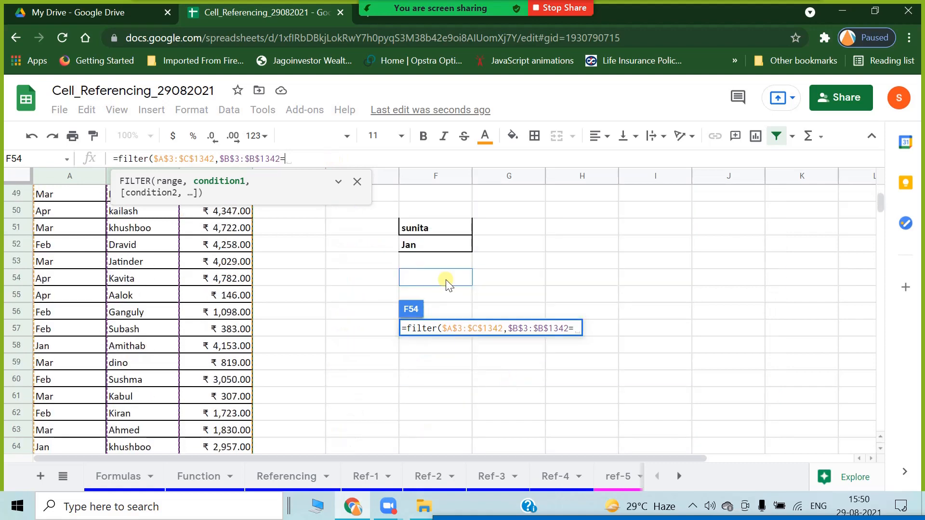
click(451, 230)
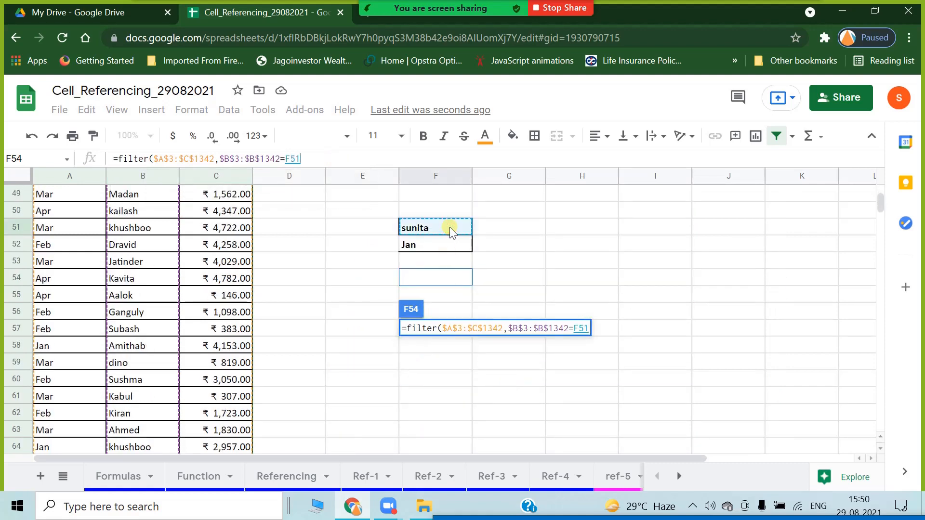
text())
key(Return)
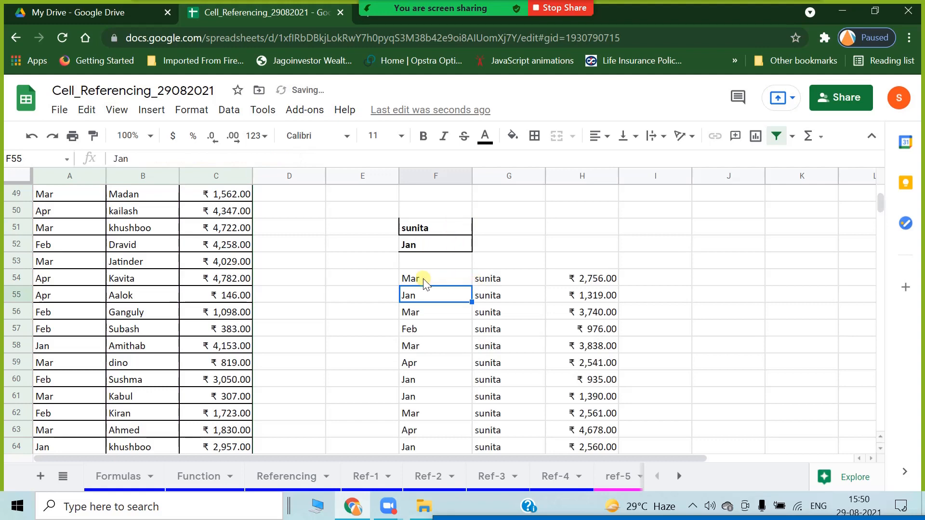
Step: Review the FILTER formula in F54 and check the last row of the source data
click(423, 278)
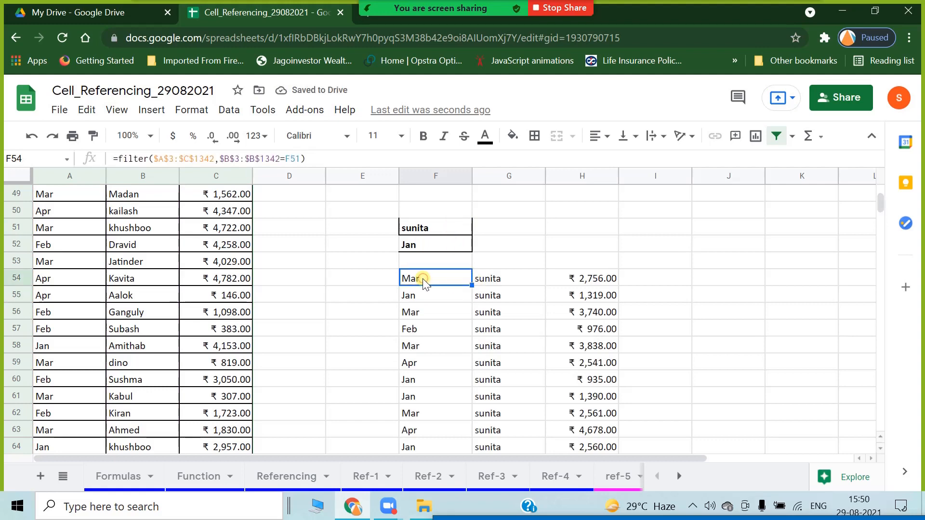
click(67, 370)
key(ctrl+Down)
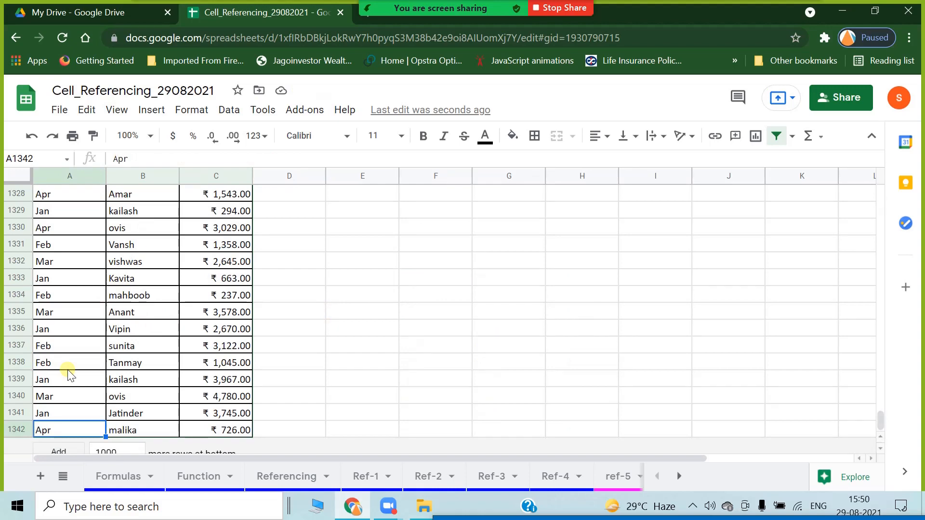
click(18, 427)
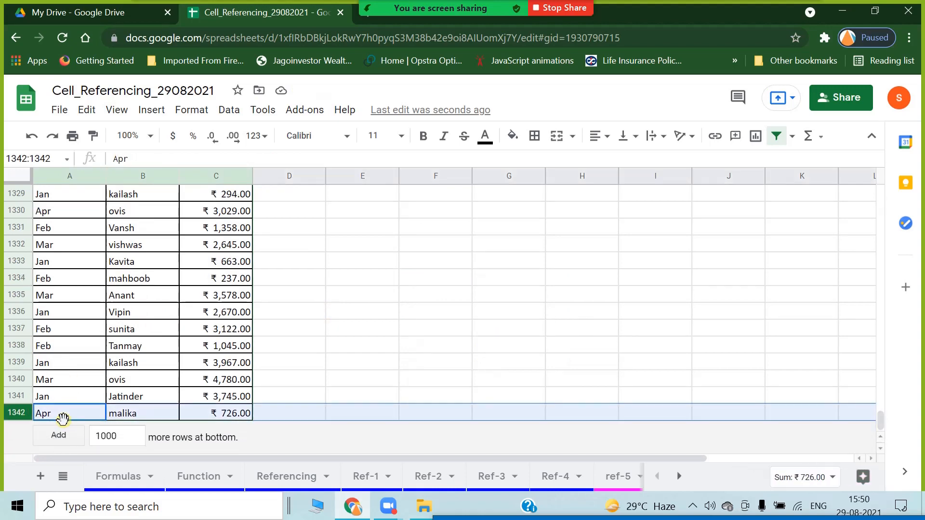
scroll(497, 341, up, 4)
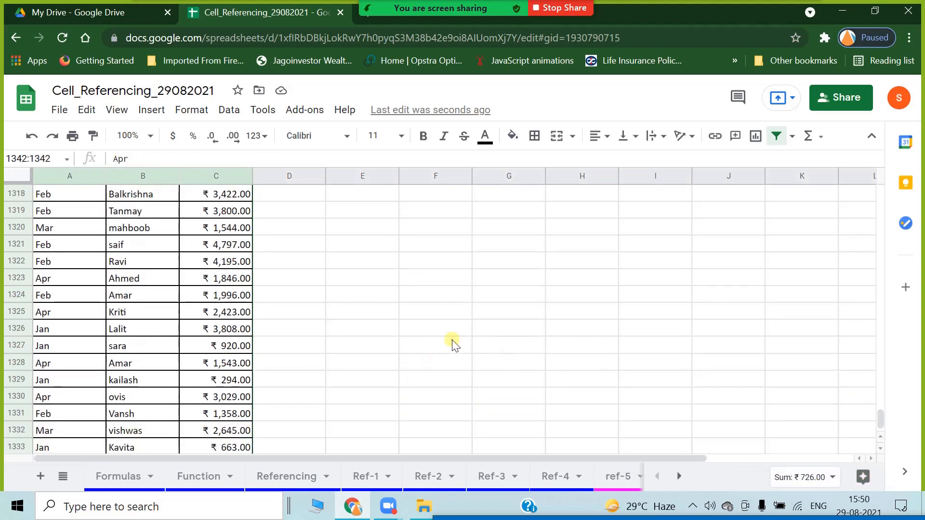
Step: Examine the rows spilled by the FILTER formula in F54, from the last row up to the criteria in F51:F52
click(452, 342)
key(ctrl+Up)
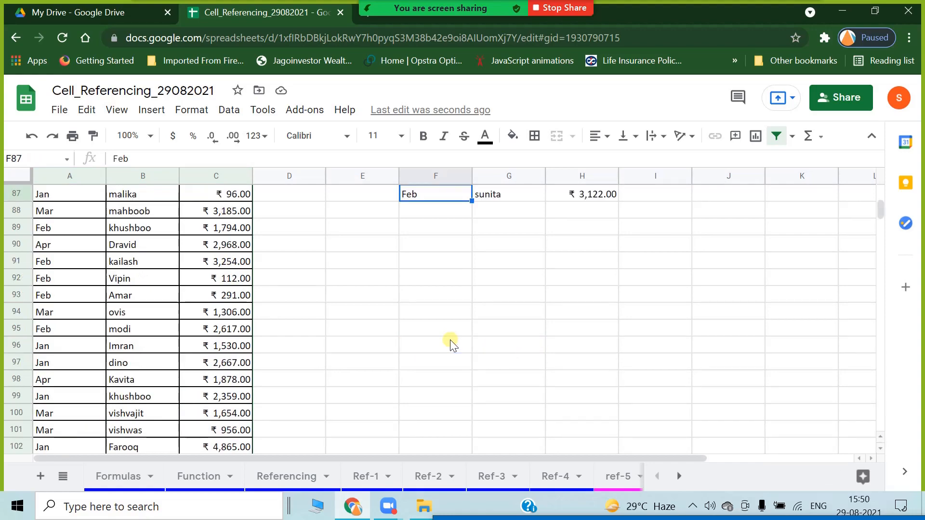
scroll(451, 343, up, 15)
scroll(452, 343, down, 6)
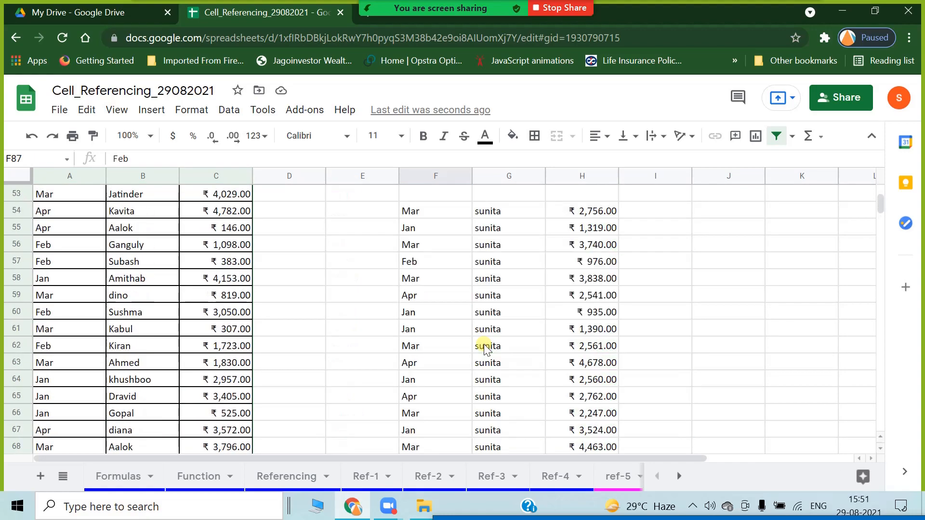
click(526, 301)
scroll(482, 308, up, 1)
scroll(463, 320, up, 2)
scroll(470, 328, down, 1)
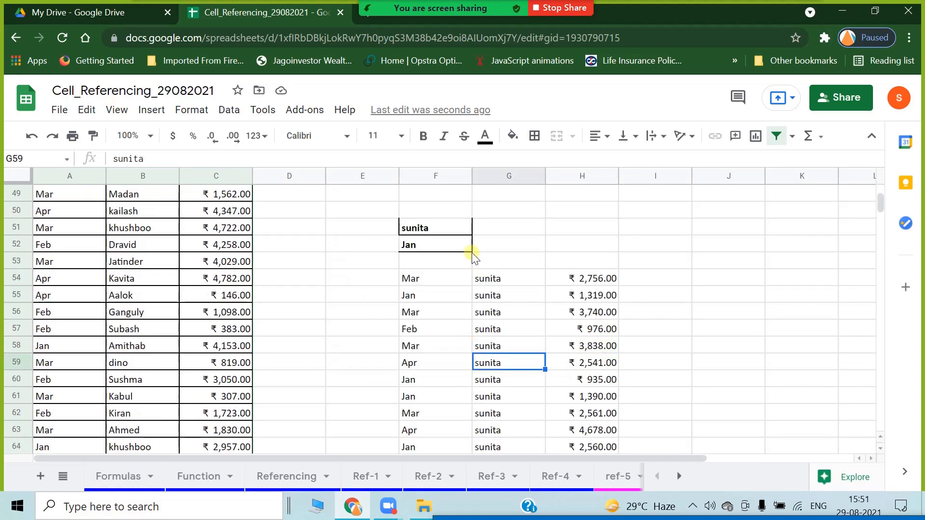
click(501, 279)
click(499, 331)
click(491, 367)
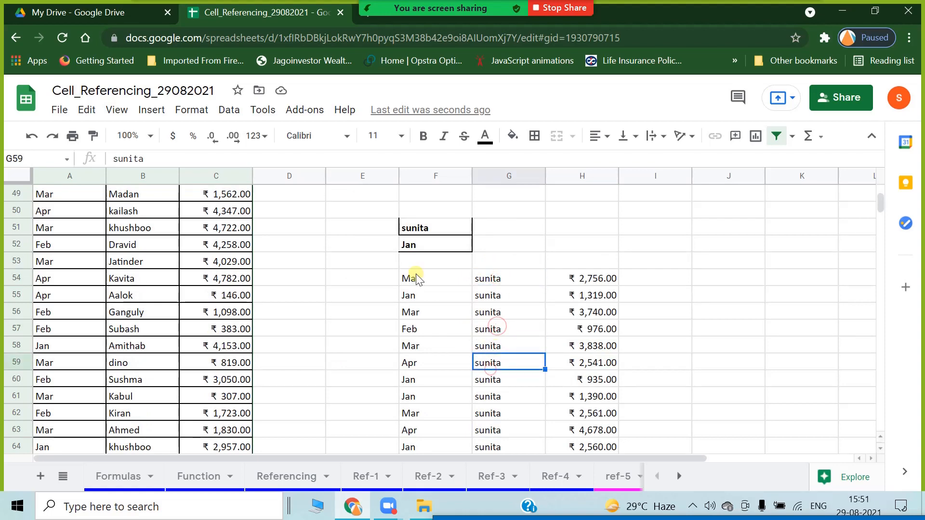
click(415, 275)
click(553, 260)
click(596, 299)
scroll(585, 359, down, 10)
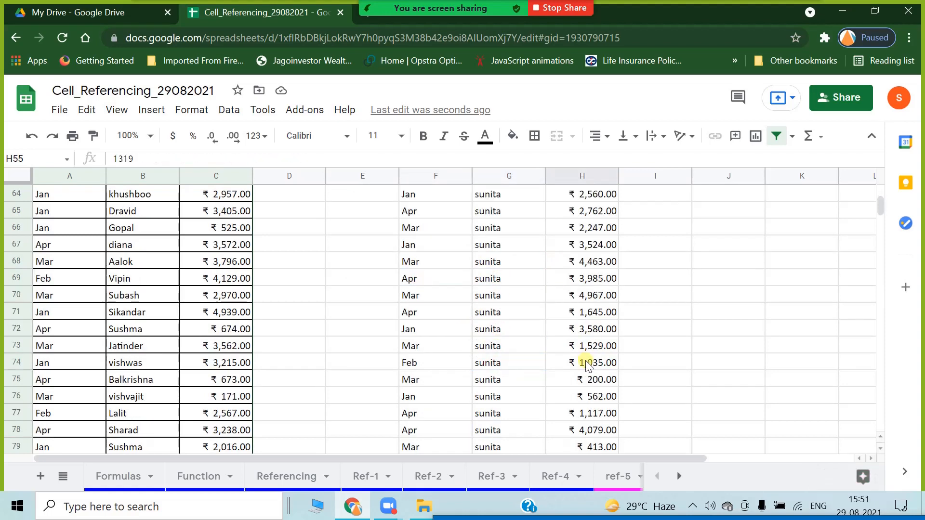
scroll(585, 364, up, 10)
scroll(586, 361, up, 4)
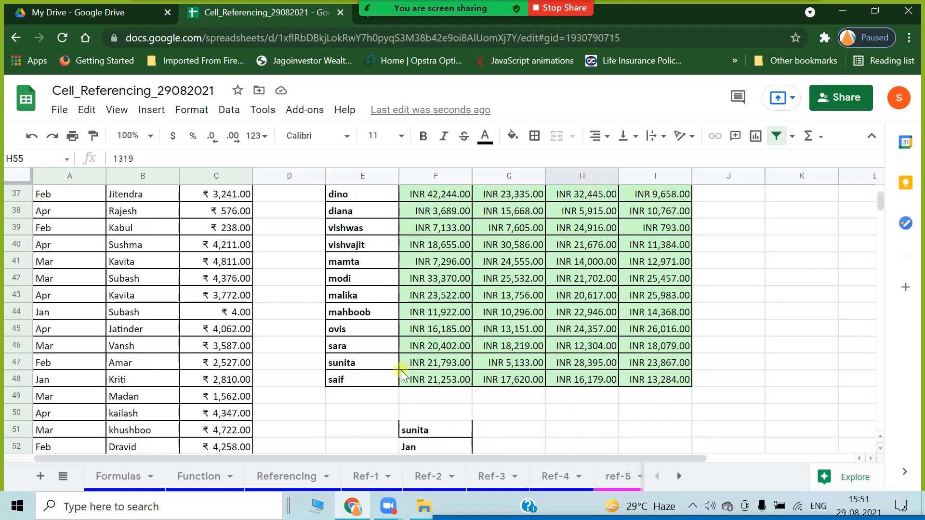
Step: Replace the FILTER criterion in F51 with the sales rep name copied from E45 of the Total Sales table
click(357, 331)
scroll(415, 348, down, 1)
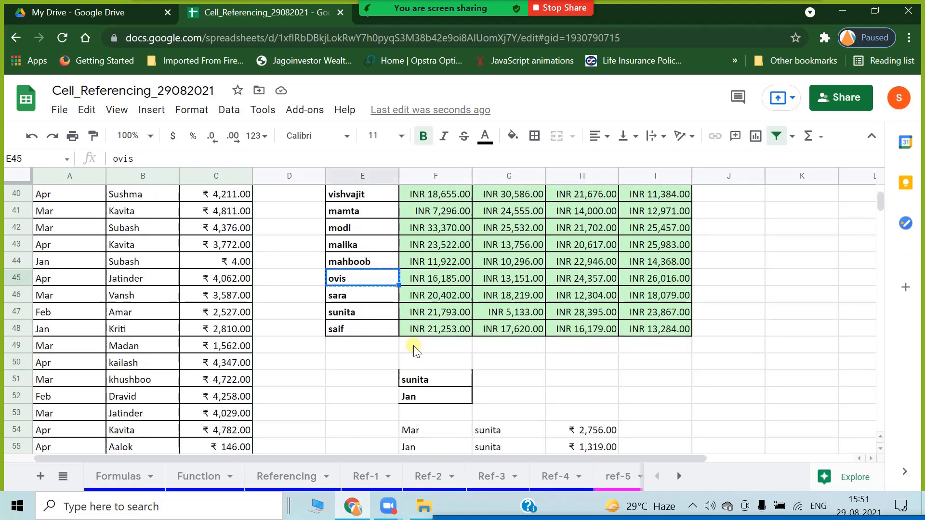
scroll(415, 348, down, 3)
click(455, 246)
text(ovis)
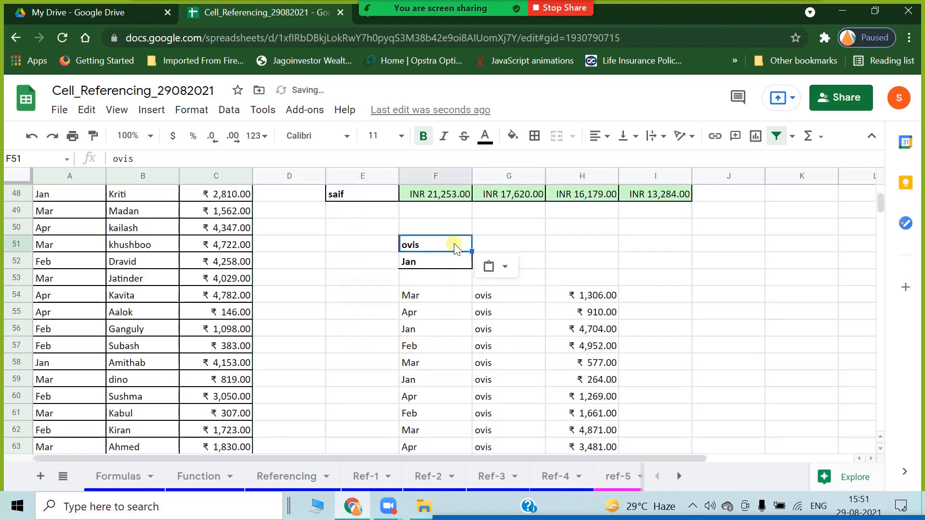
click(354, 292)
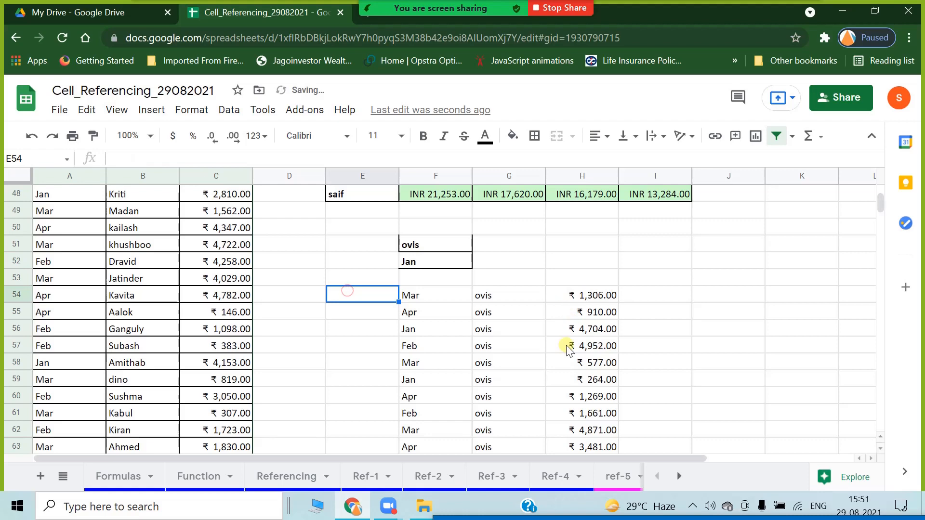
Step: Replace the FILTER criterion in F51 with the sales rep name copied from E48, the last row of the Total Sales table
click(452, 244)
click(376, 196)
key(ctrl+c)
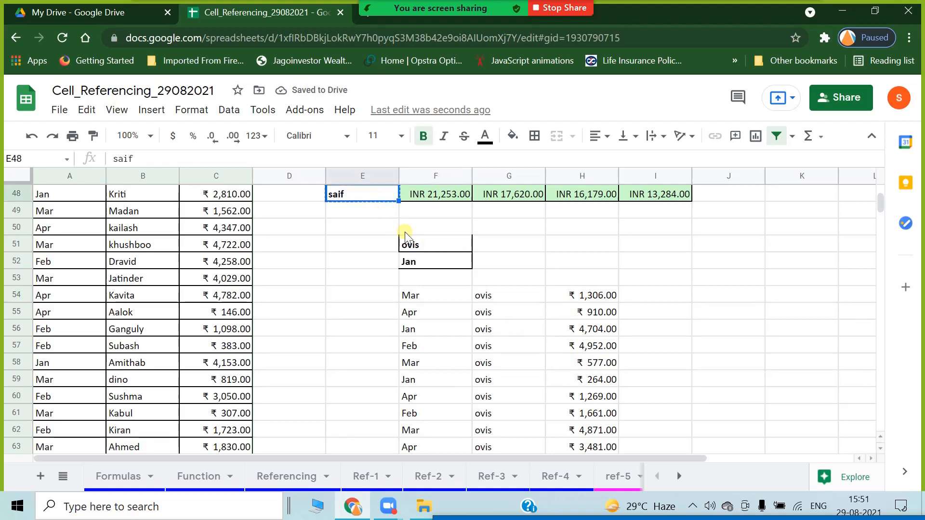
click(448, 247)
key(ctrl+v)
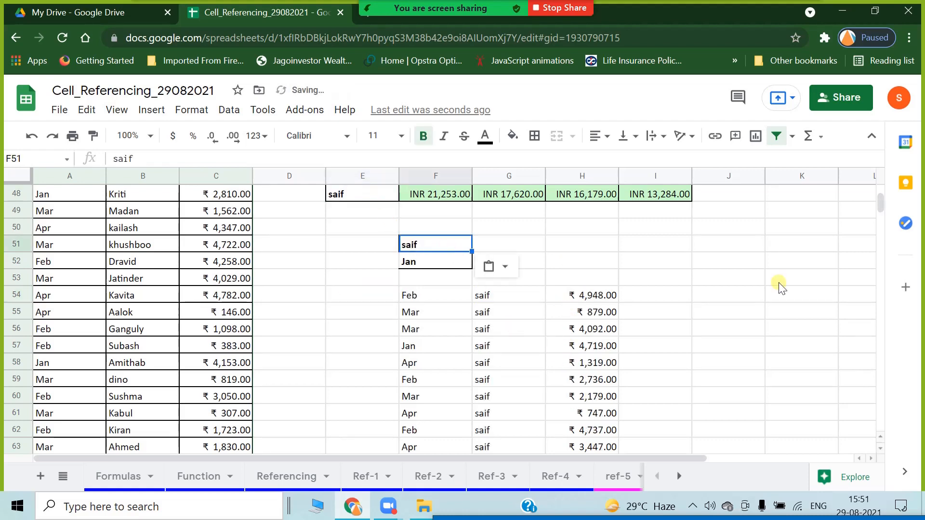
Step: Check the filtered month, rep and sales rows below F54 and compare them with the Total Sales table
click(805, 327)
click(419, 351)
click(496, 345)
click(597, 365)
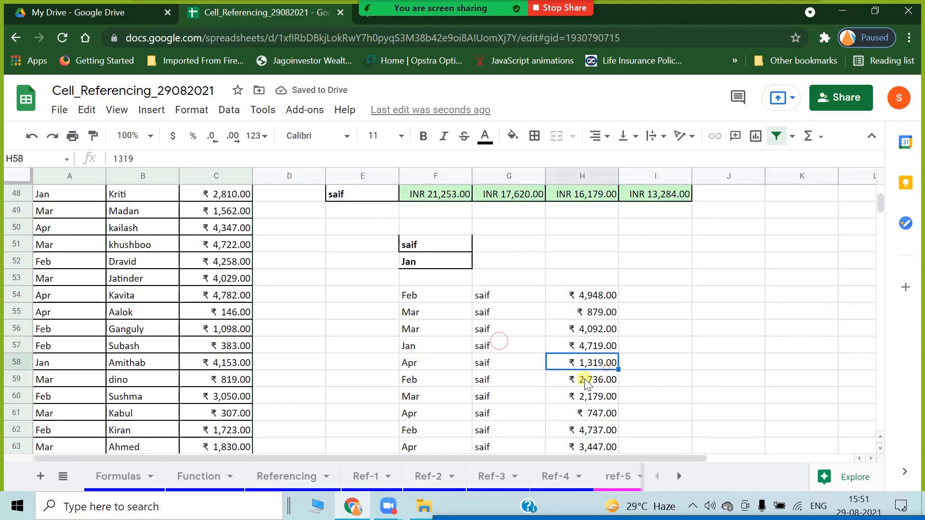
scroll(585, 381, down, 4)
scroll(584, 382, down, 5)
scroll(530, 374, up, 12)
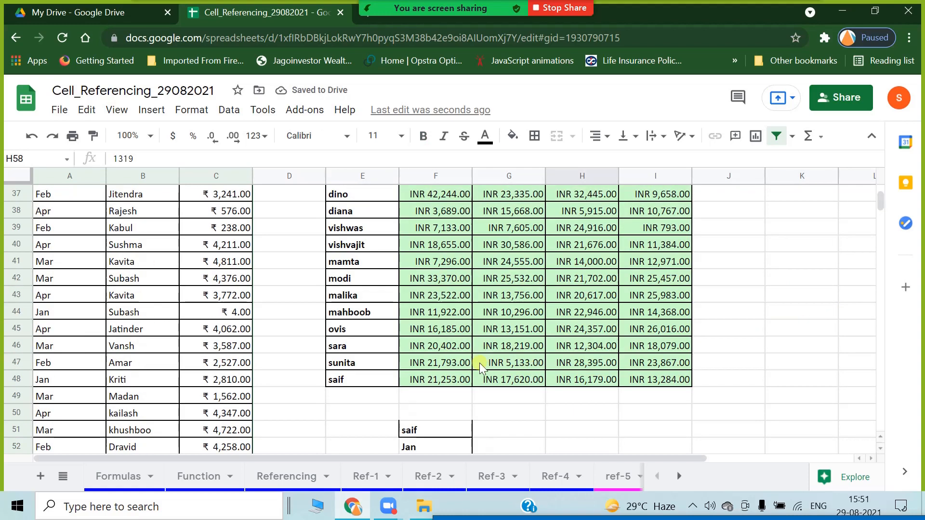
scroll(479, 366, down, 5)
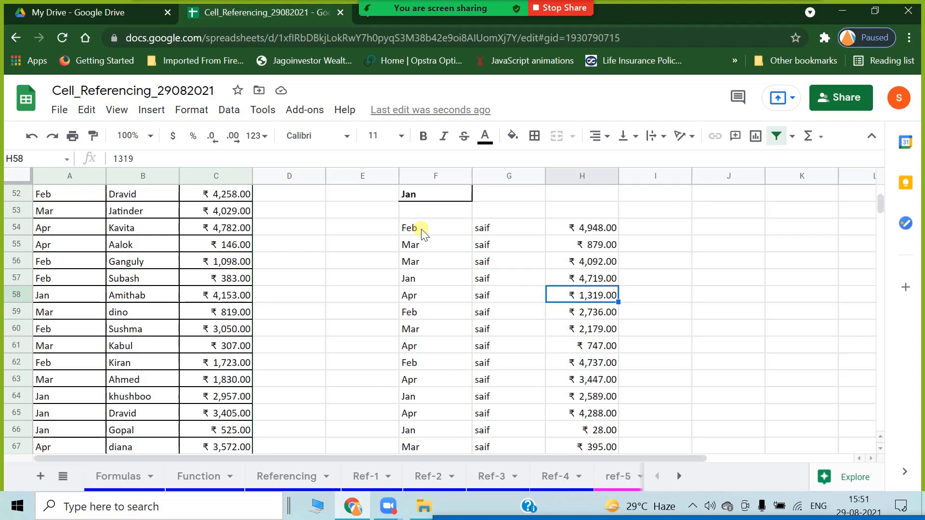
Step: Examine which cells of the spilled result hold plain values and which cell holds the FILTER formula
click(521, 234)
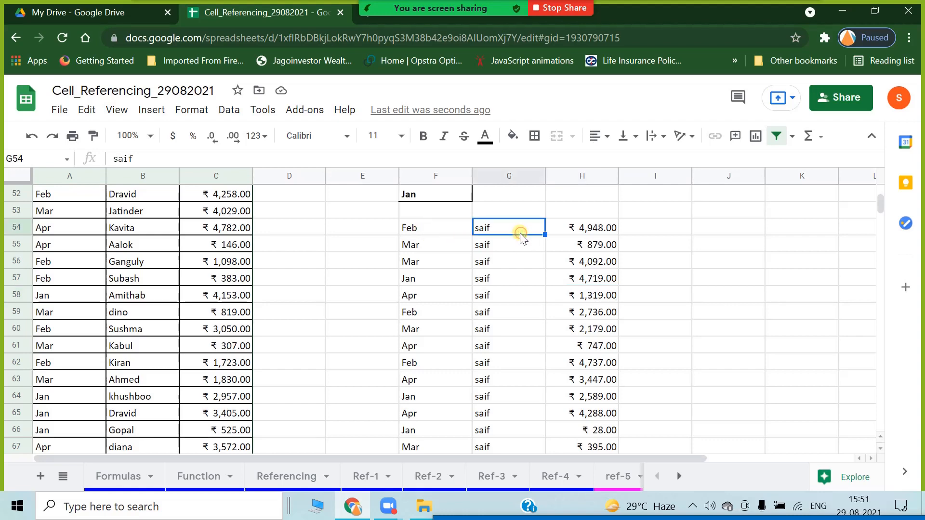
scroll(424, 212, up, 1)
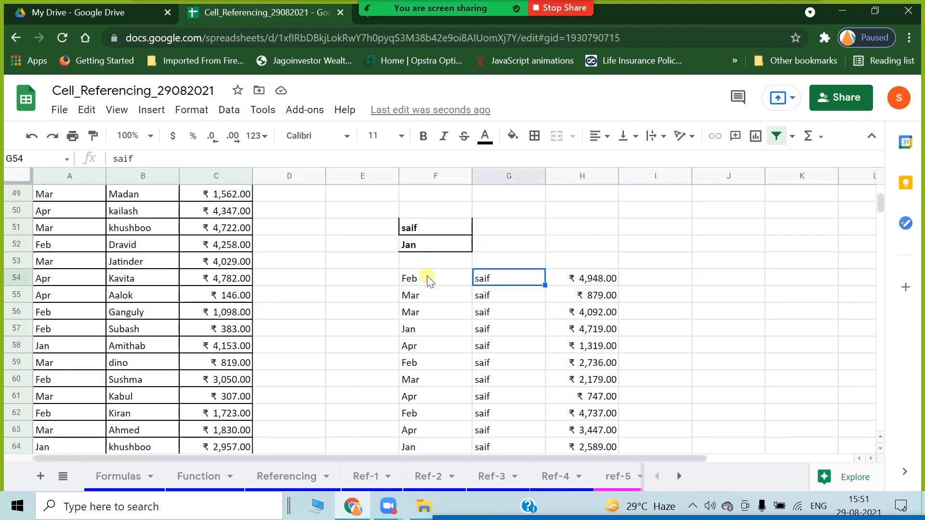
click(431, 247)
click(520, 277)
click(452, 278)
click(713, 324)
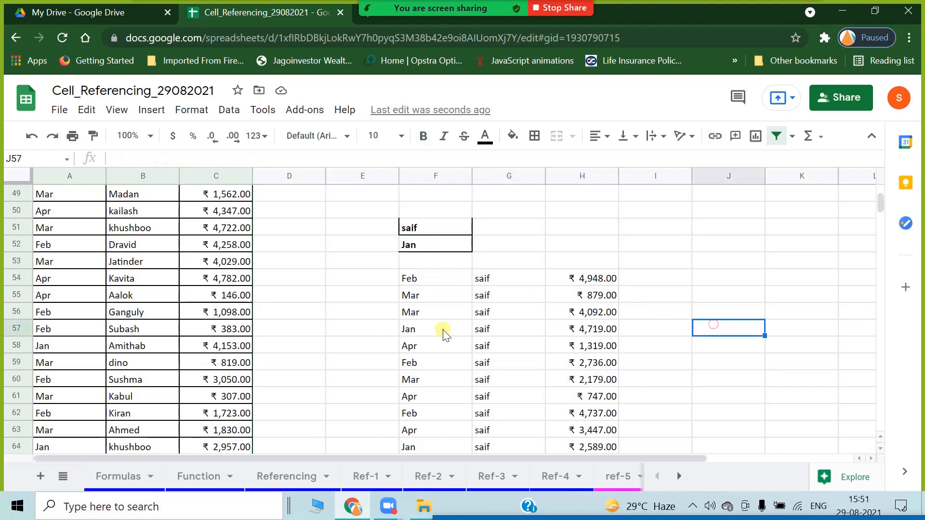
click(442, 329)
click(442, 282)
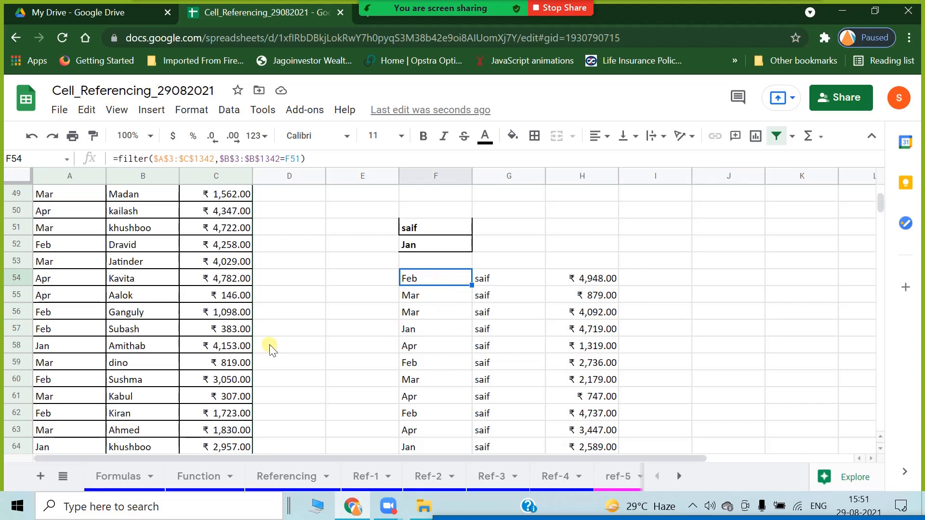
click(415, 331)
click(498, 333)
click(519, 363)
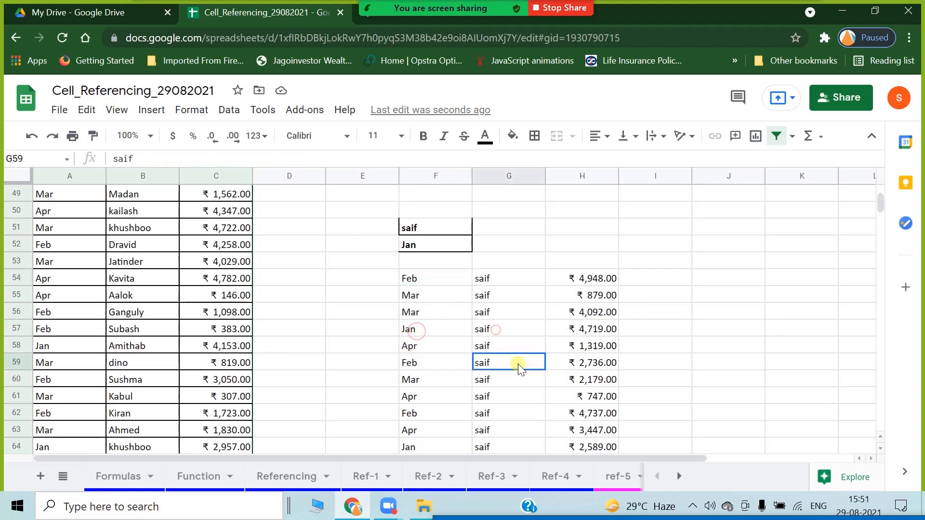
Step: Fill cell F54, which holds the FILTER formula, with yellow
click(433, 280)
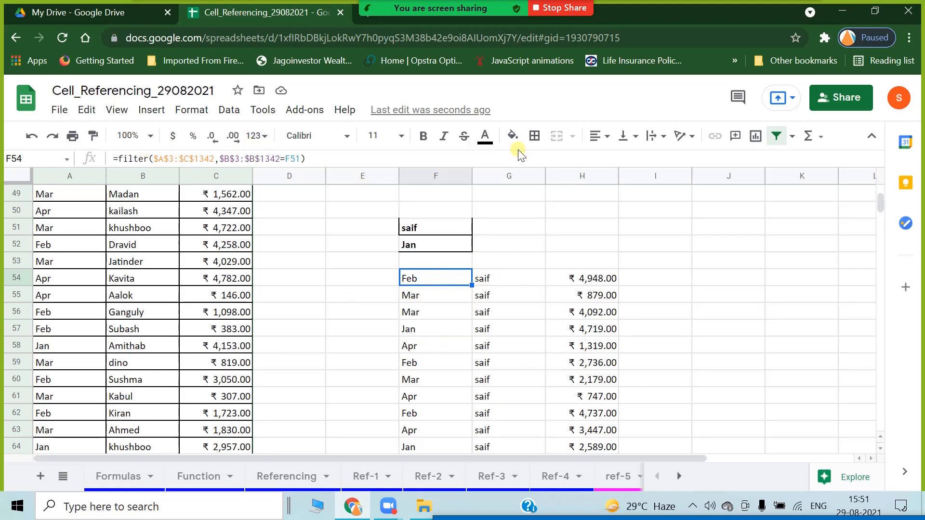
click(513, 135)
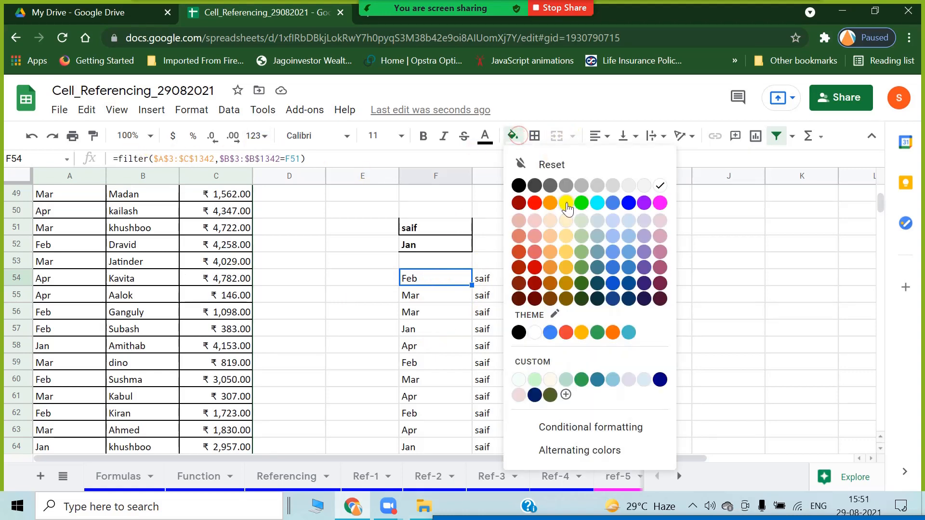
click(566, 203)
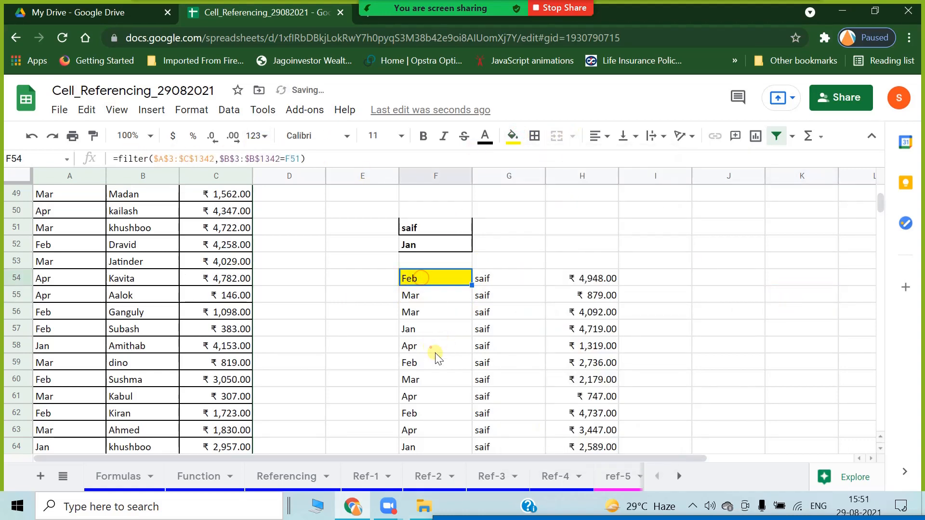
Step: Compare the spilled cells with the formula in F54 and review its sales rep criterion in F51
click(573, 362)
click(487, 346)
click(430, 367)
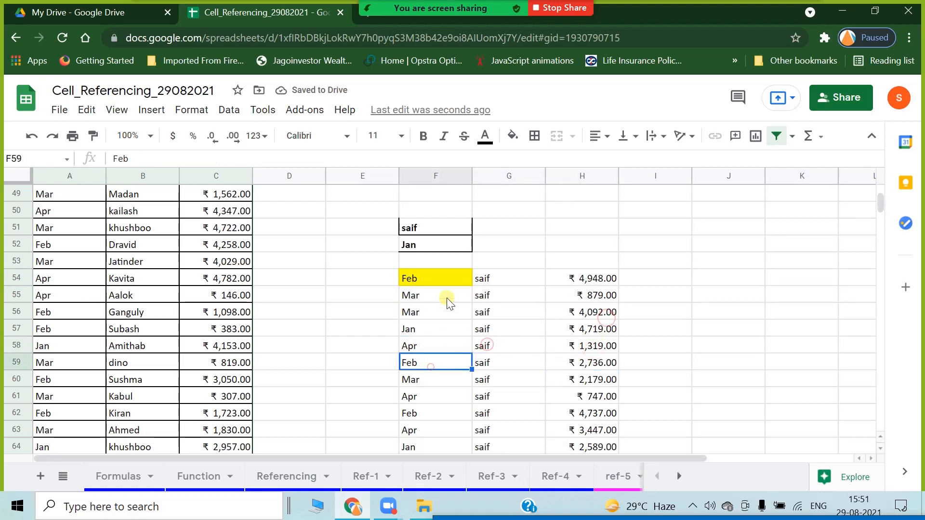
click(445, 279)
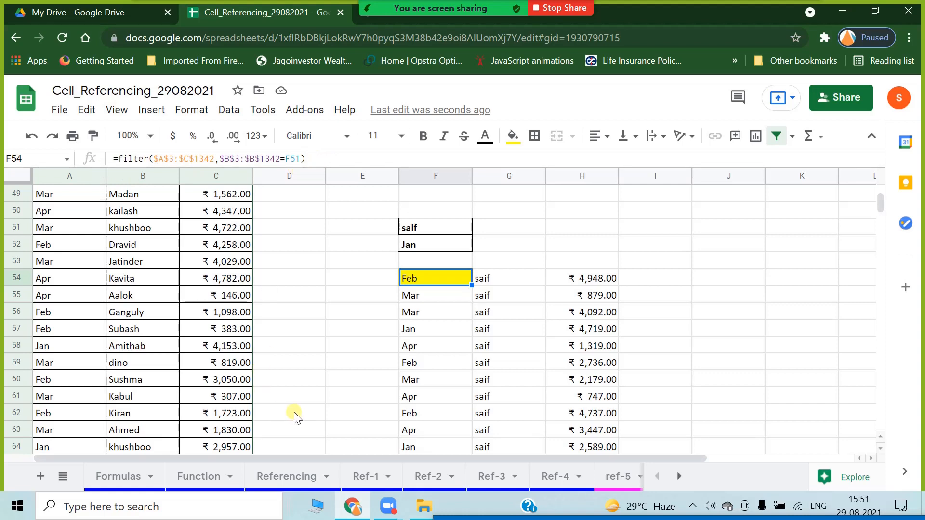
click(311, 369)
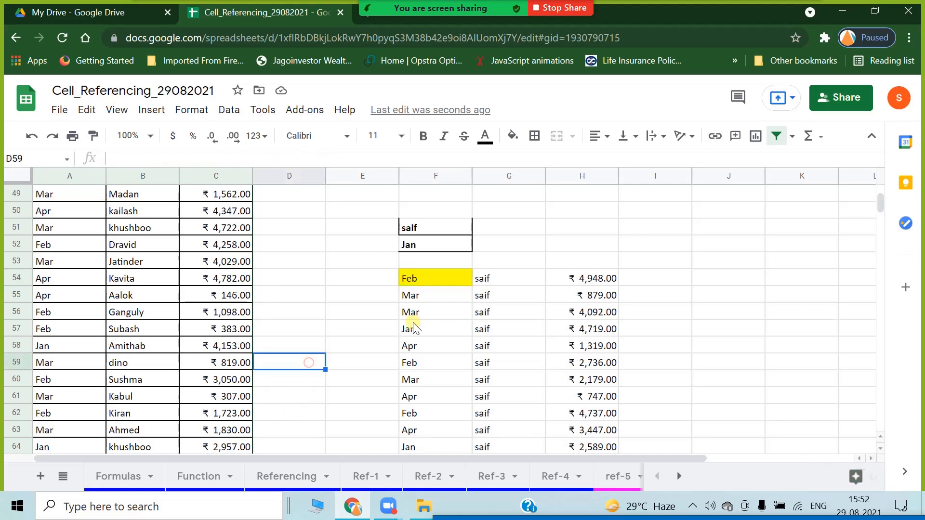
click(437, 281)
scroll(437, 282, up, 4)
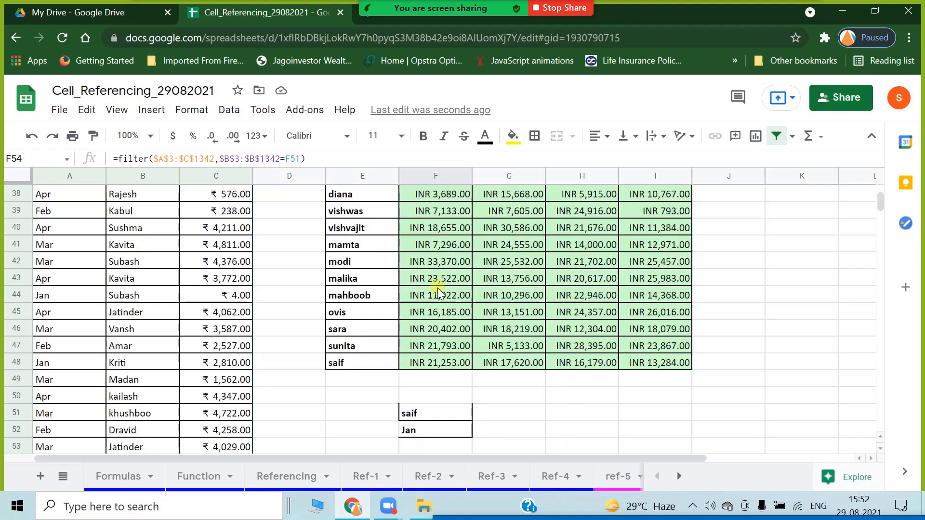
click(450, 413)
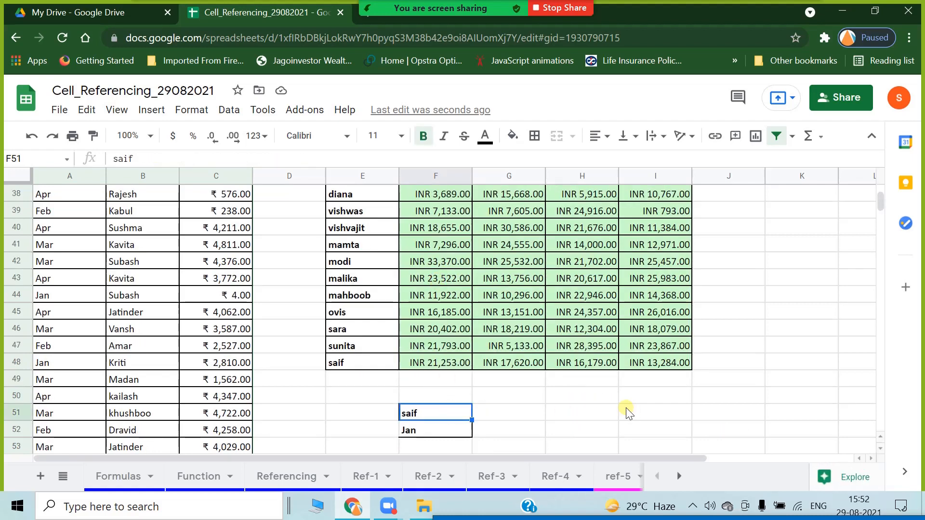
scroll(429, 384, down, 4)
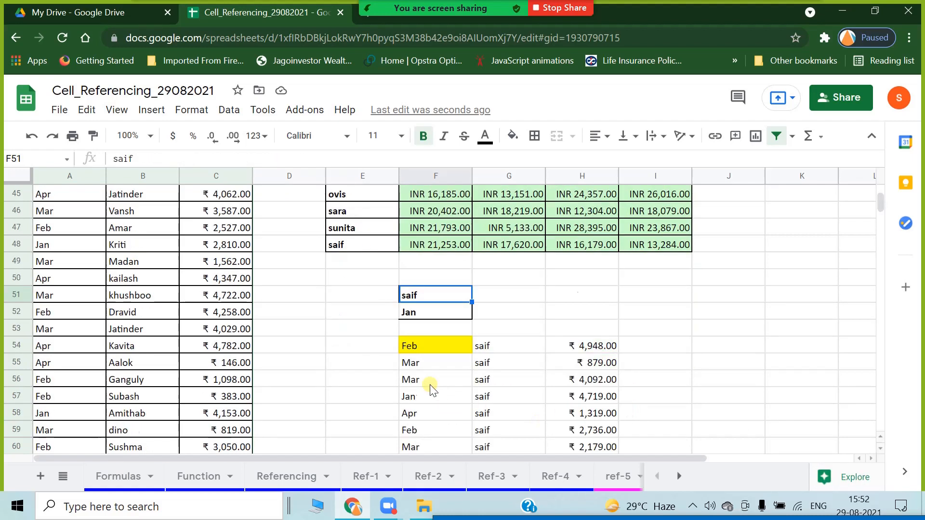
scroll(337, 227, up, 4)
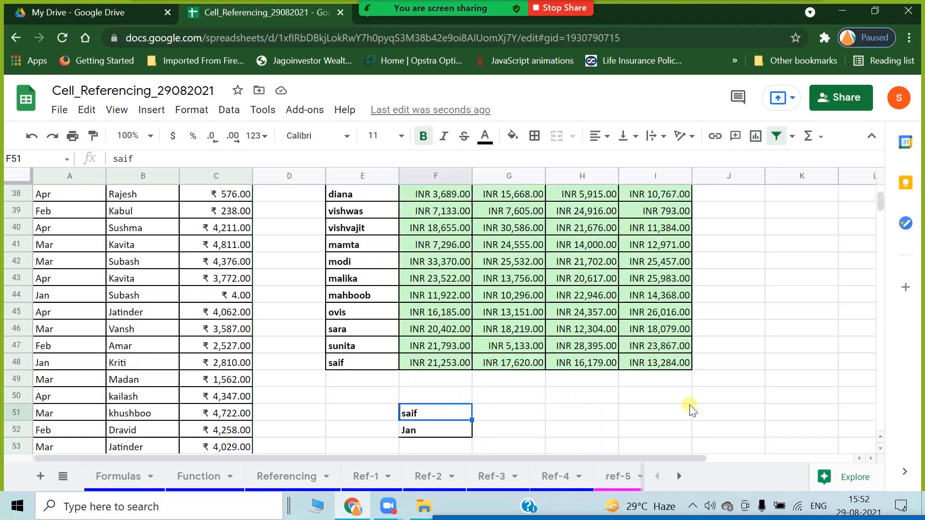
Step: Clear the sales rep name from criterion cell F51
click(611, 420)
click(461, 413)
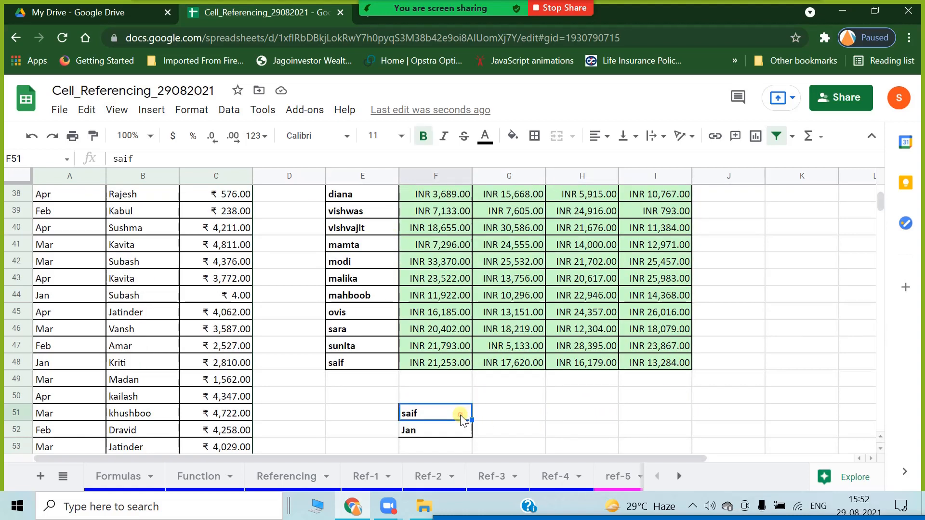
key(Delete)
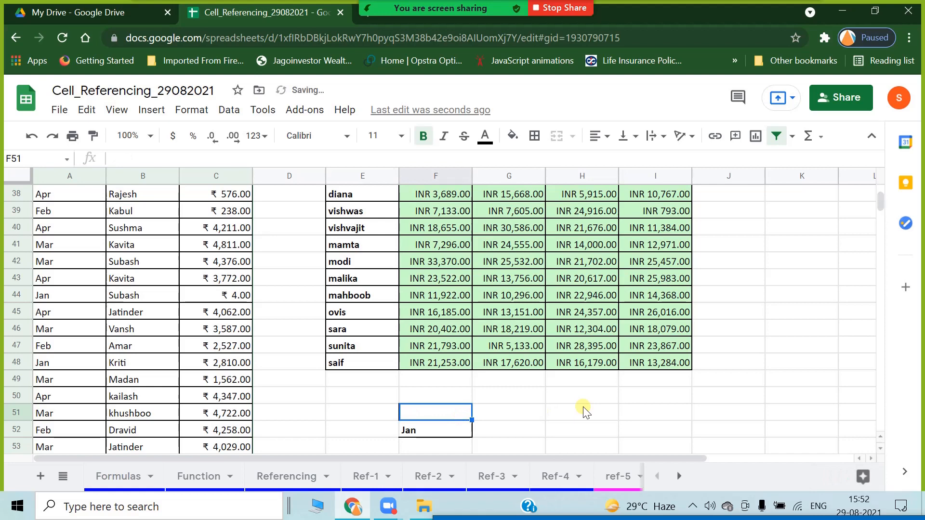
Step: Add a dropdown to cell F51 listing the values from range E3:E48 and rejecting invalid input
click(228, 111)
click(294, 299)
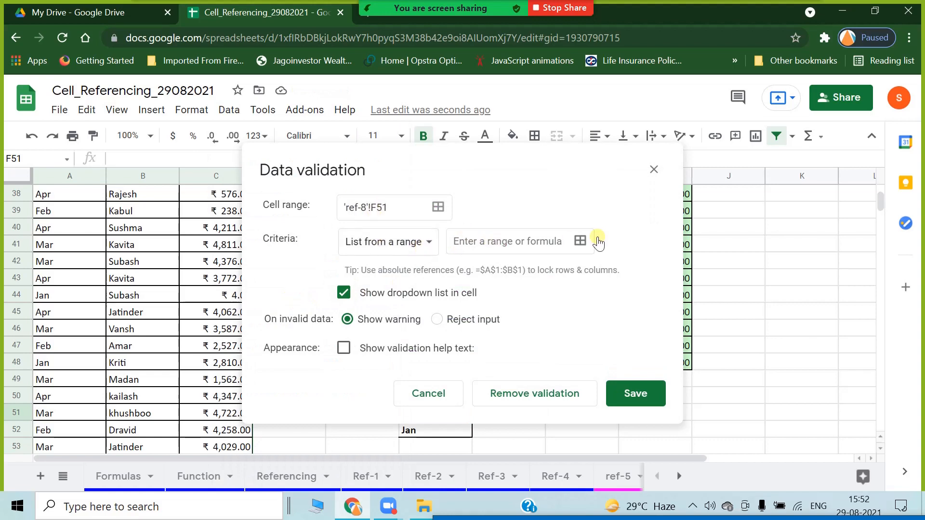
click(579, 243)
scroll(367, 338, up, 12)
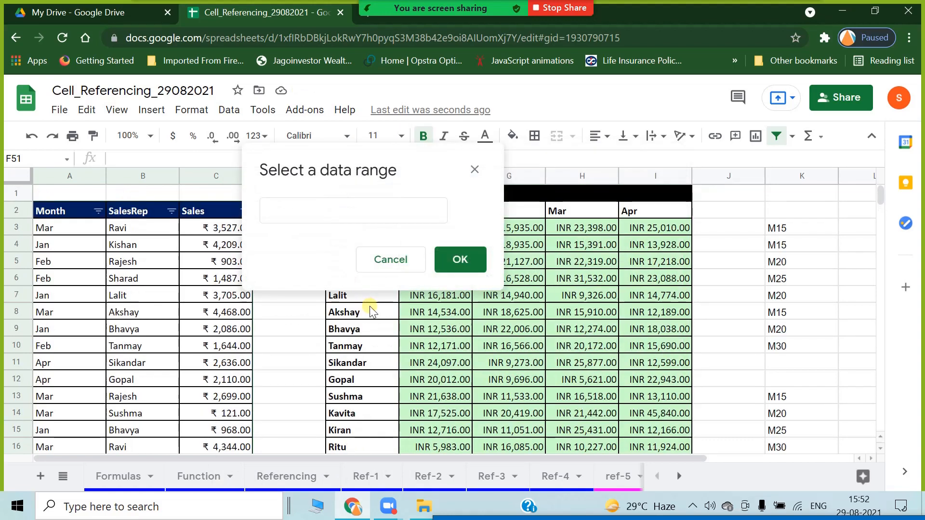
drag(413, 154, 598, 167)
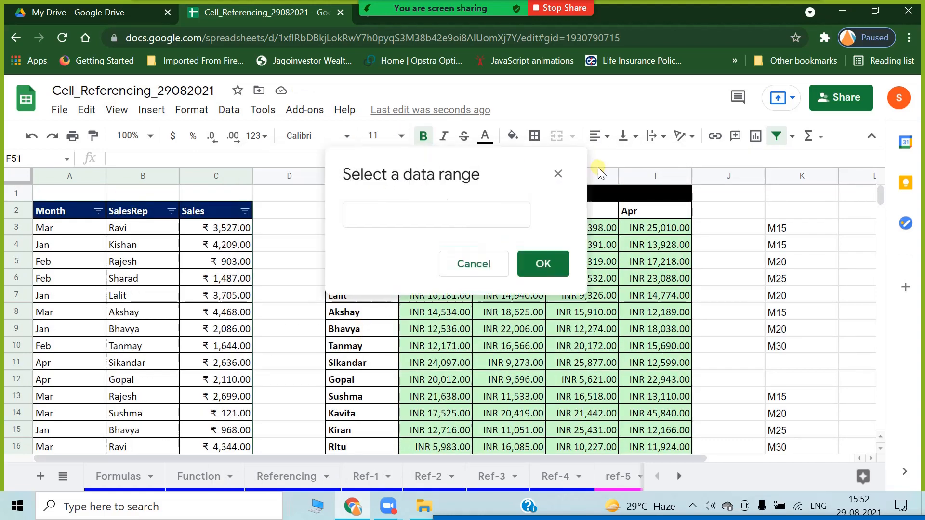
drag(355, 227, 344, 299)
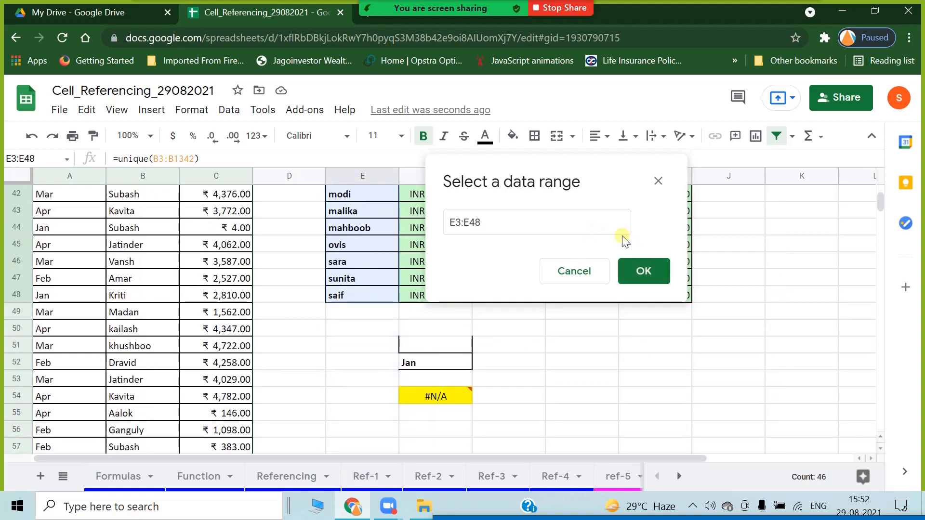
click(617, 219)
click(654, 272)
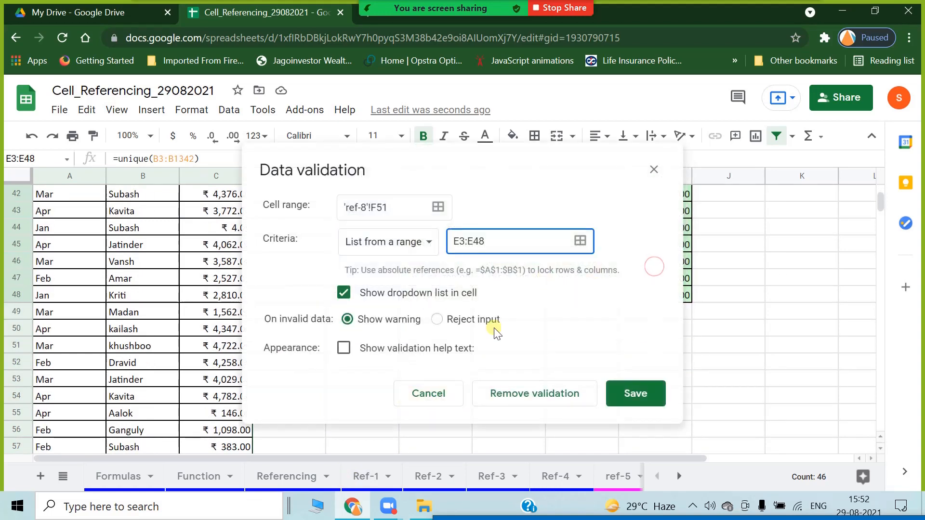
click(437, 320)
click(628, 394)
click(722, 389)
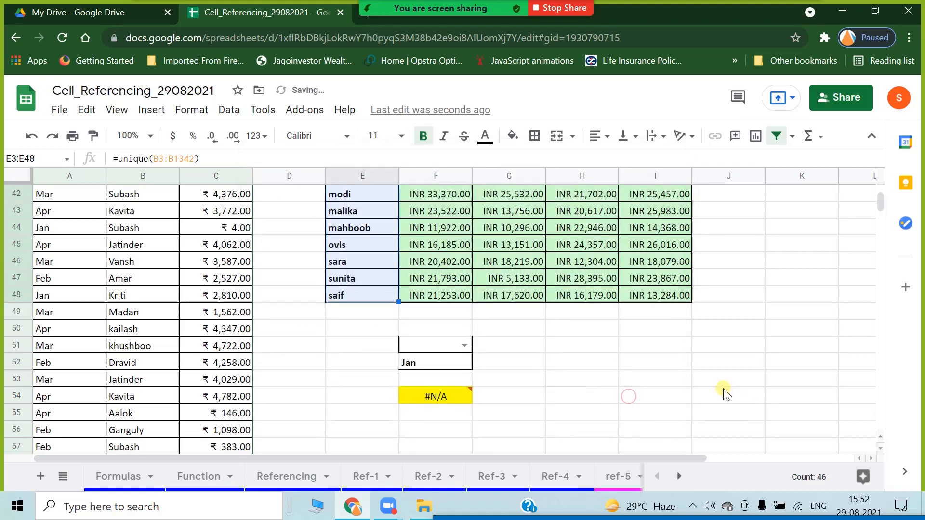
Step: Choose the second sales rep in F51's dropdown and review the filtered rows
click(465, 345)
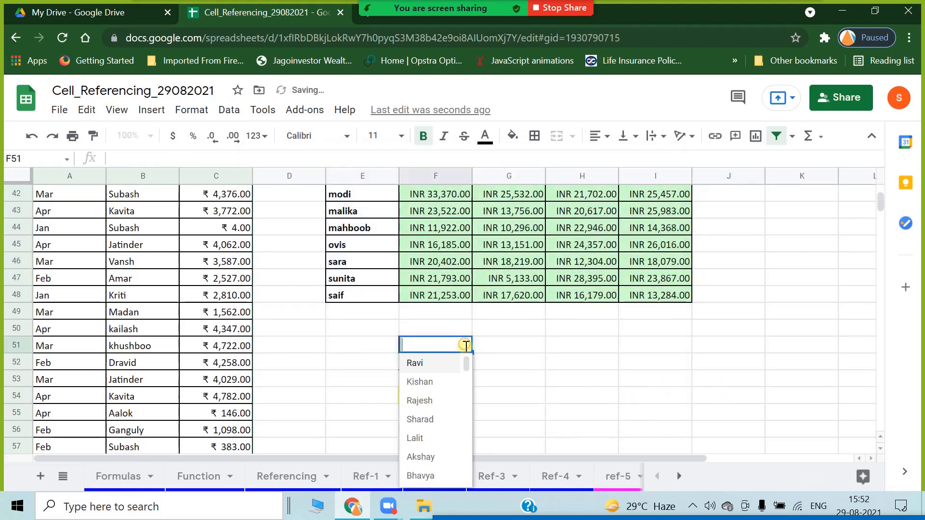
click(437, 381)
click(702, 379)
scroll(702, 378, down, 5)
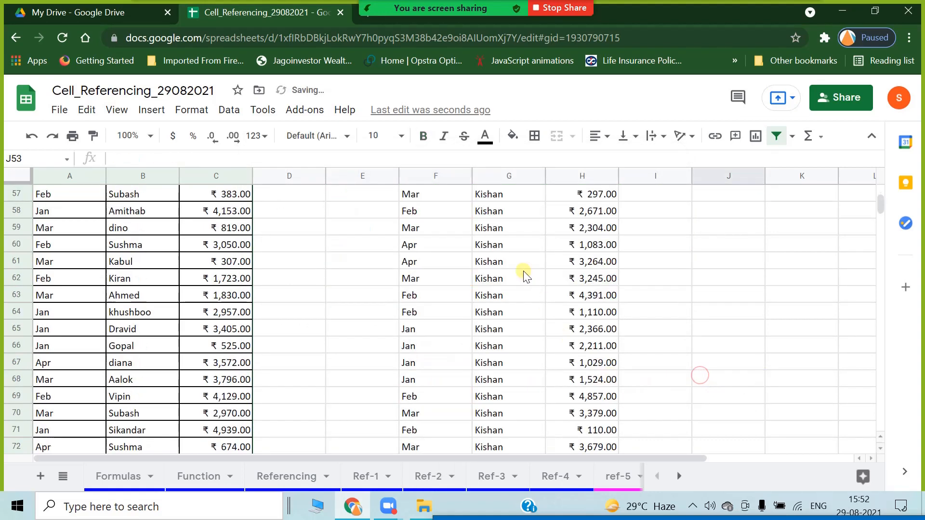
scroll(524, 268, up, 5)
Step: Switch F51 to the fourth sales rep in the dropdown and review the filtered rows
click(464, 345)
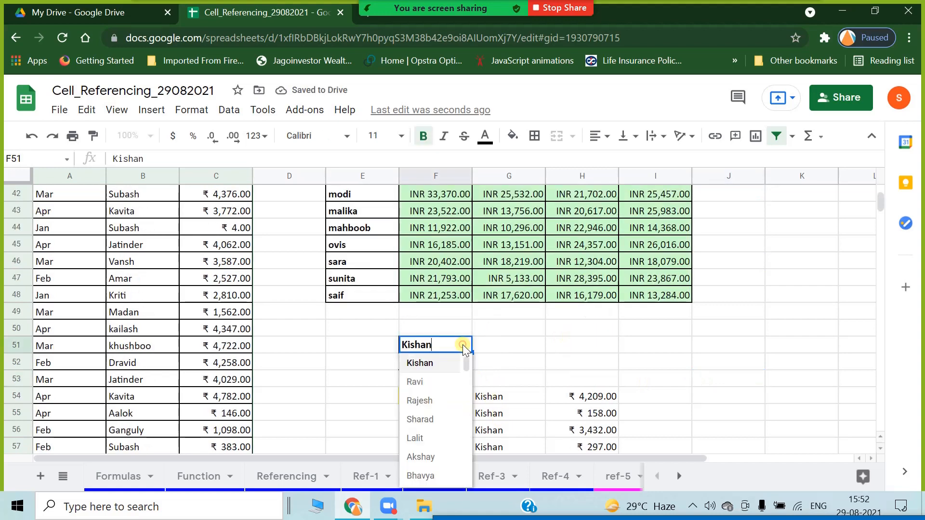
click(428, 417)
click(725, 391)
scroll(725, 391, down, 15)
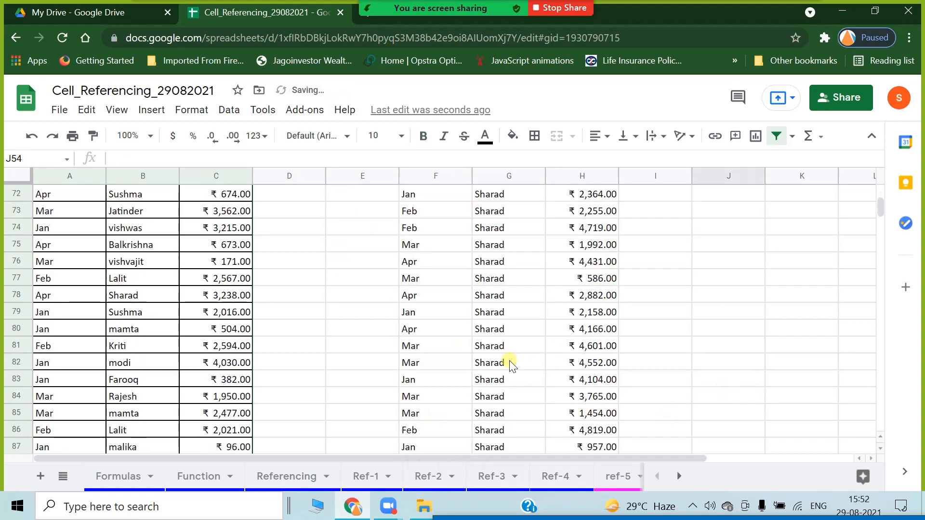
scroll(510, 365, up, 15)
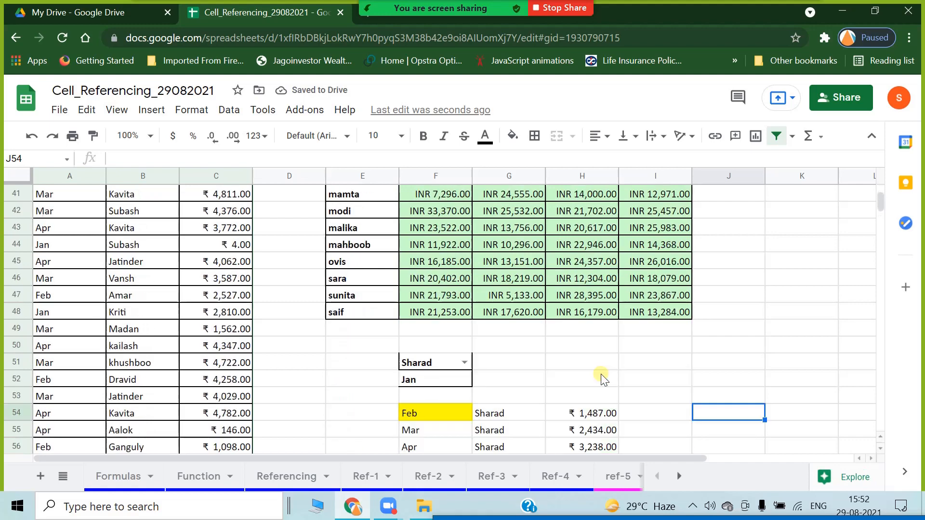
Step: Examine the spilled month, sales rep and sales cells and compare them with the FILTER formula in F54
click(496, 416)
click(597, 415)
scroll(596, 414, down, 3)
click(406, 379)
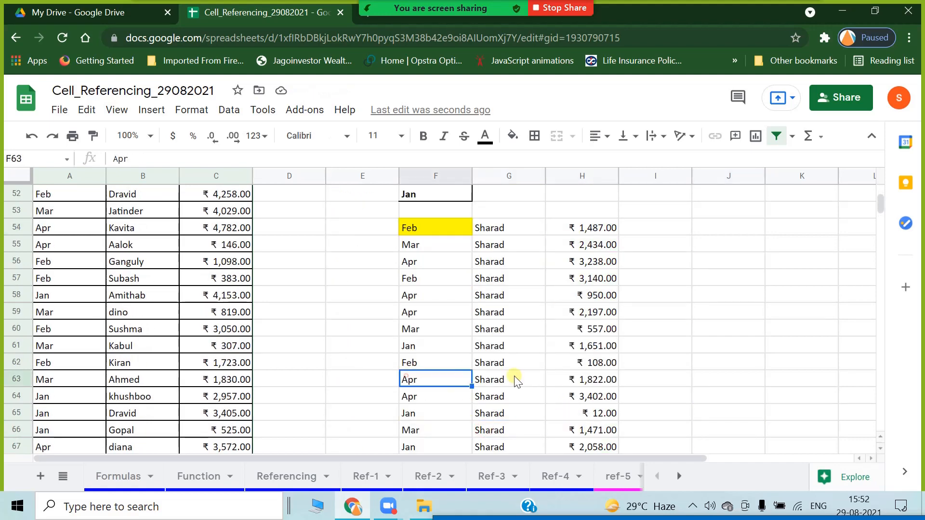
click(514, 379)
click(617, 380)
click(436, 387)
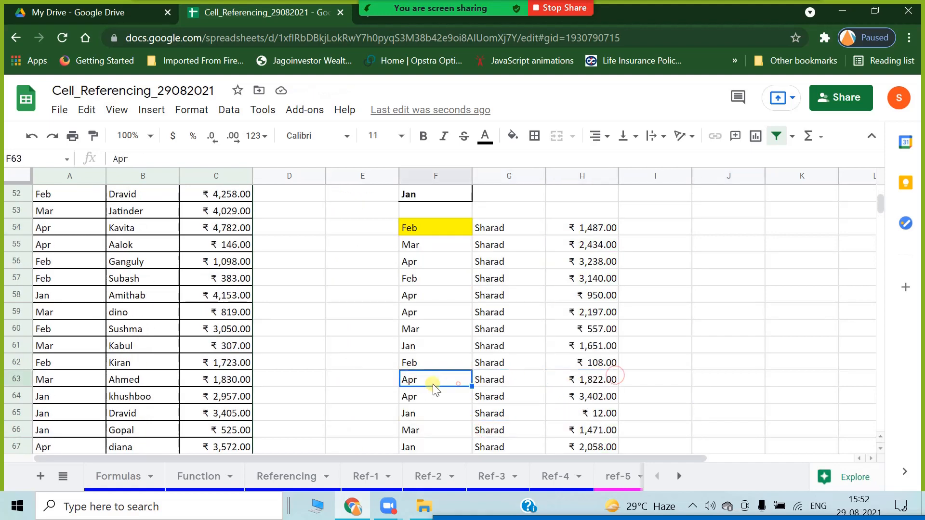
click(514, 350)
click(578, 348)
click(424, 330)
click(496, 313)
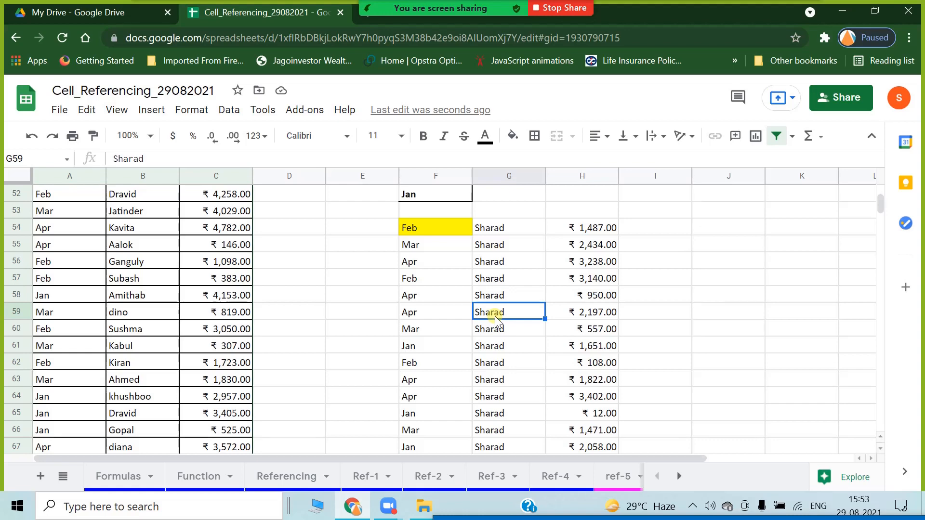
click(450, 226)
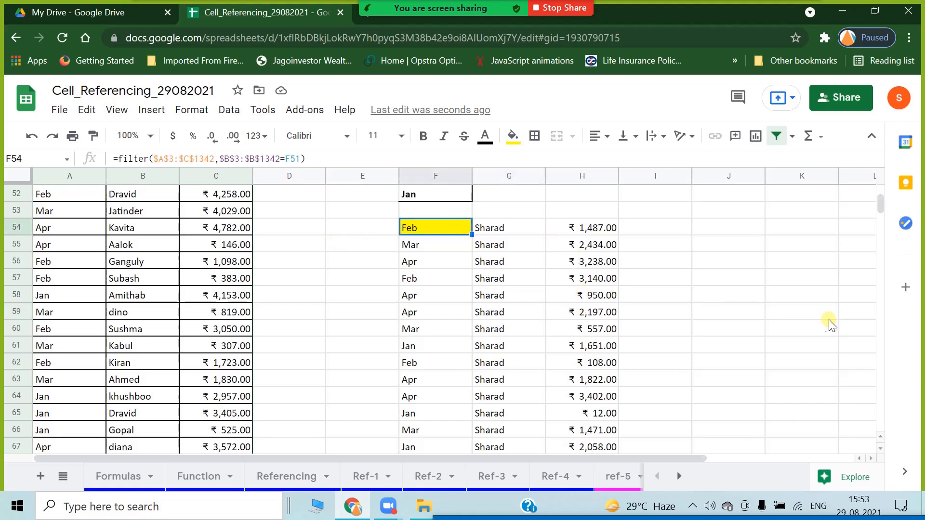
Step: Start a small logic table beside the filtered rows by entering TRUE in both J53 and K53
scroll(470, 314, up, 2)
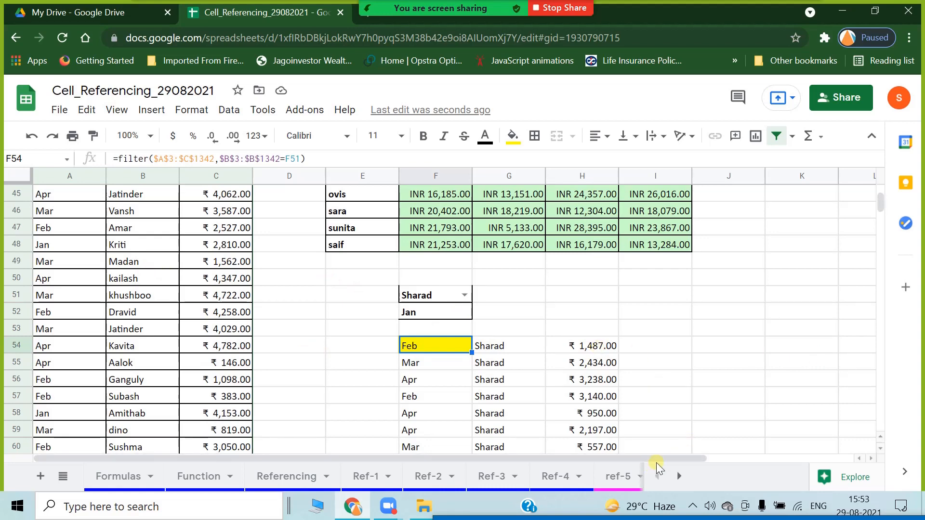
drag(660, 457, 781, 465)
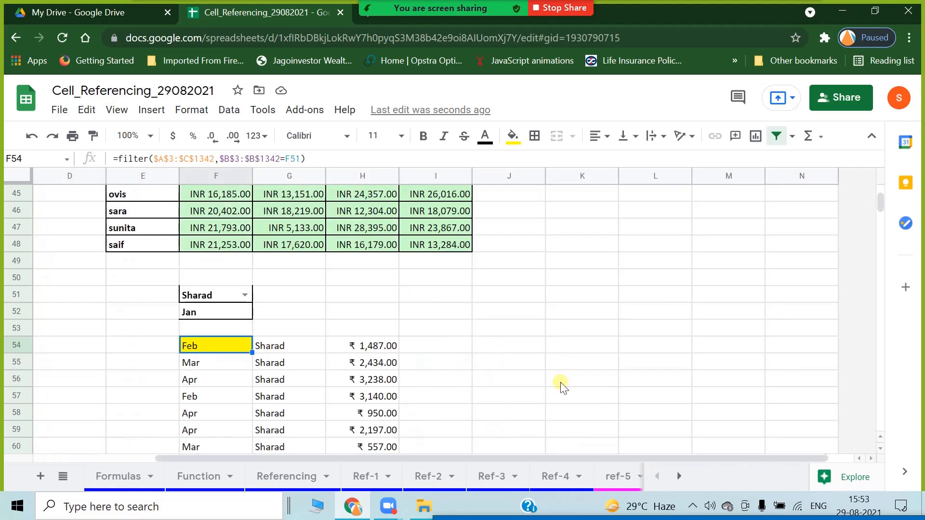
click(514, 365)
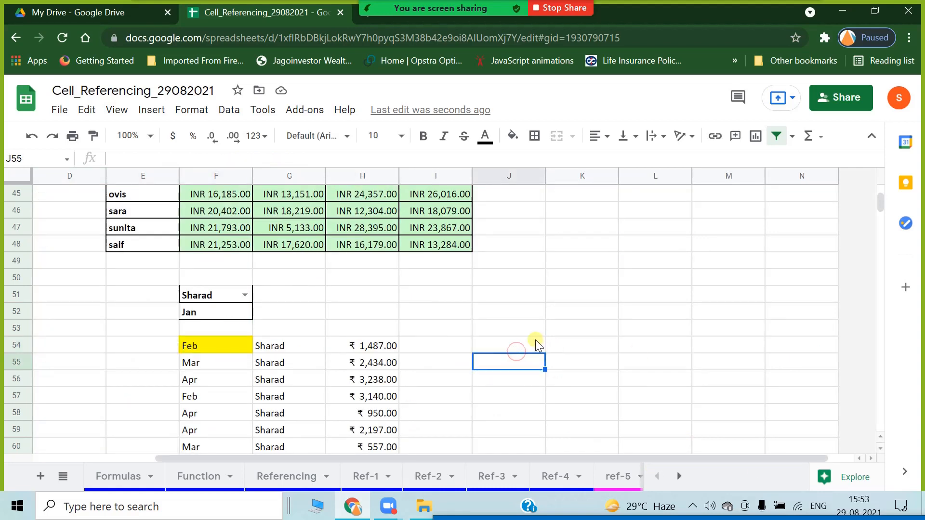
click(537, 341)
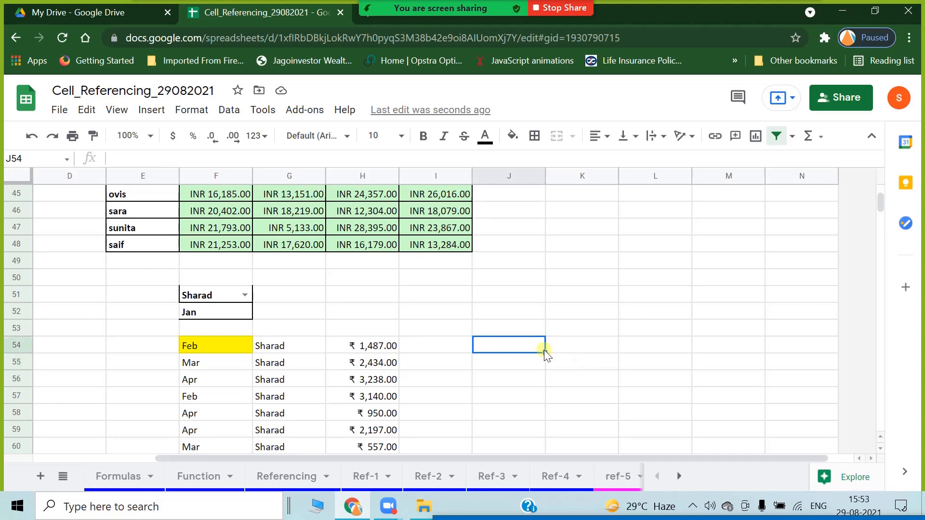
click(523, 327)
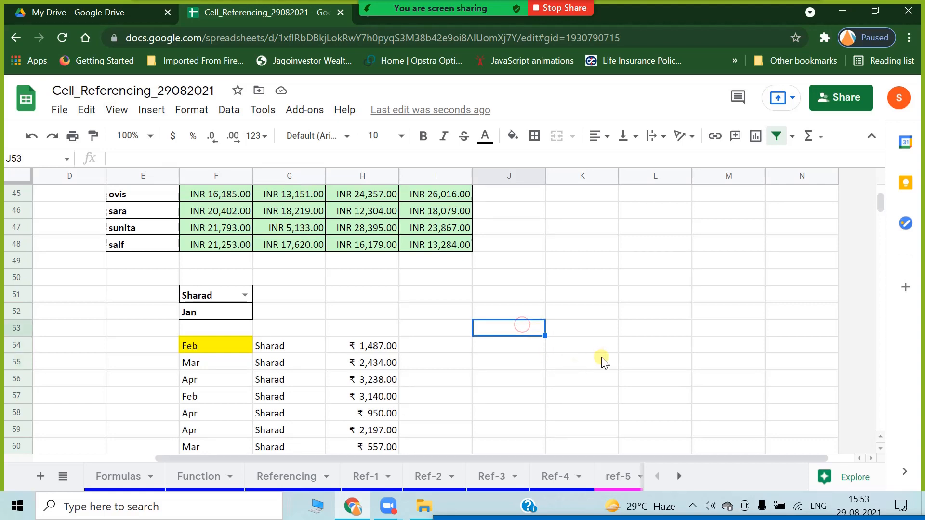
text(tr)
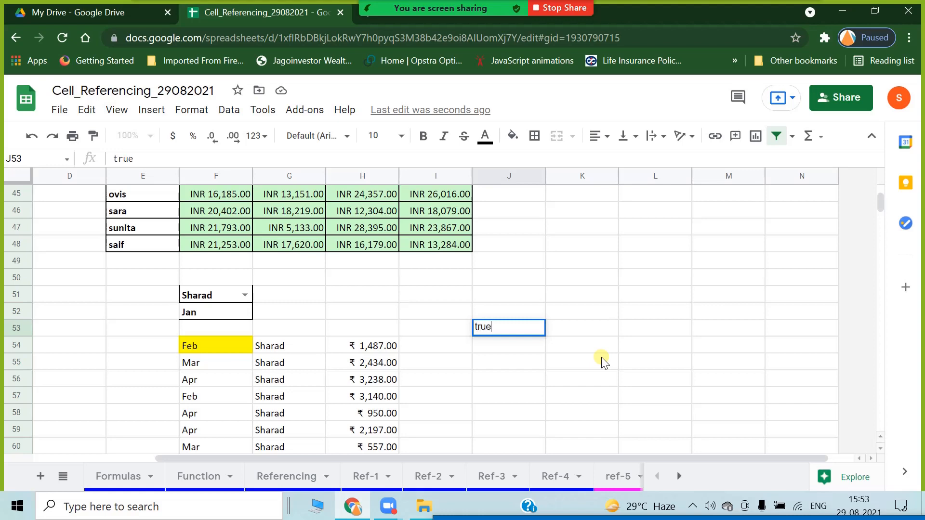
text(ue)
key(Tab)
text(t)
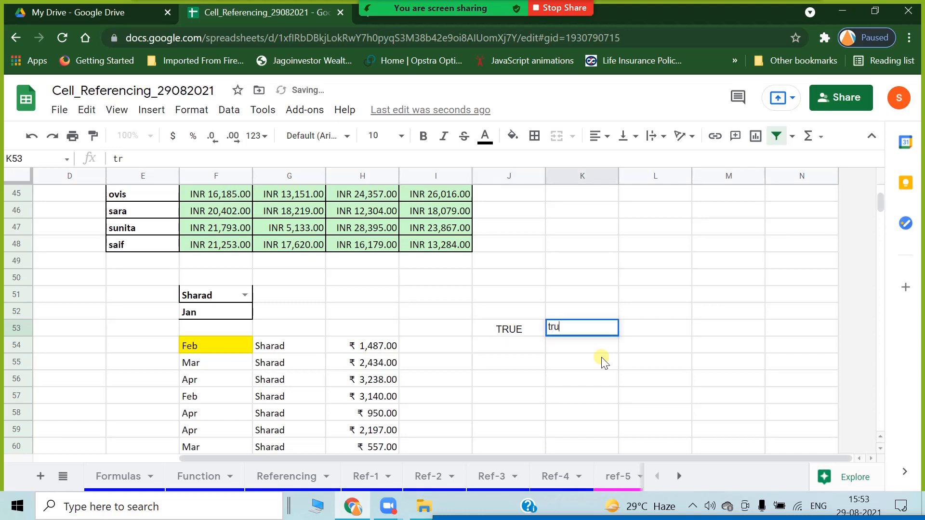
key(Tab)
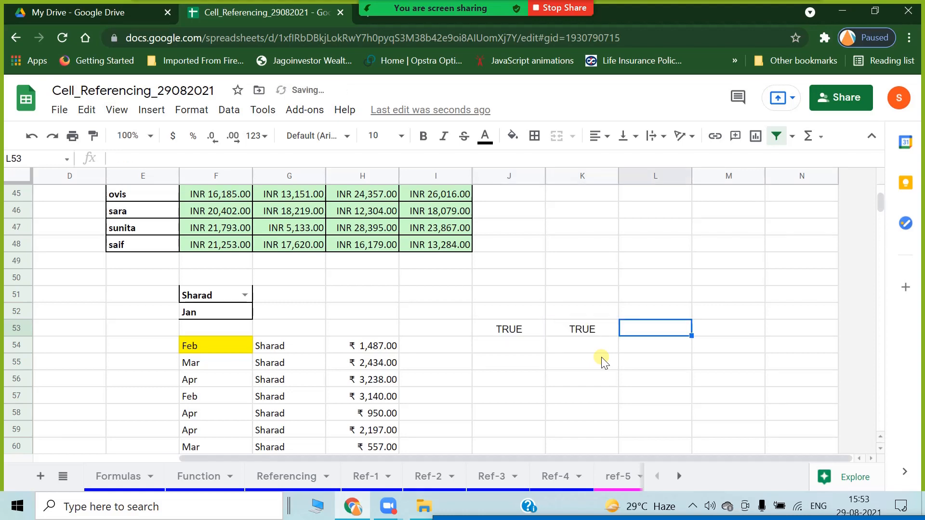
Step: Enter the formula =J53*K53 in L53 to multiply the two logical values
text(=)
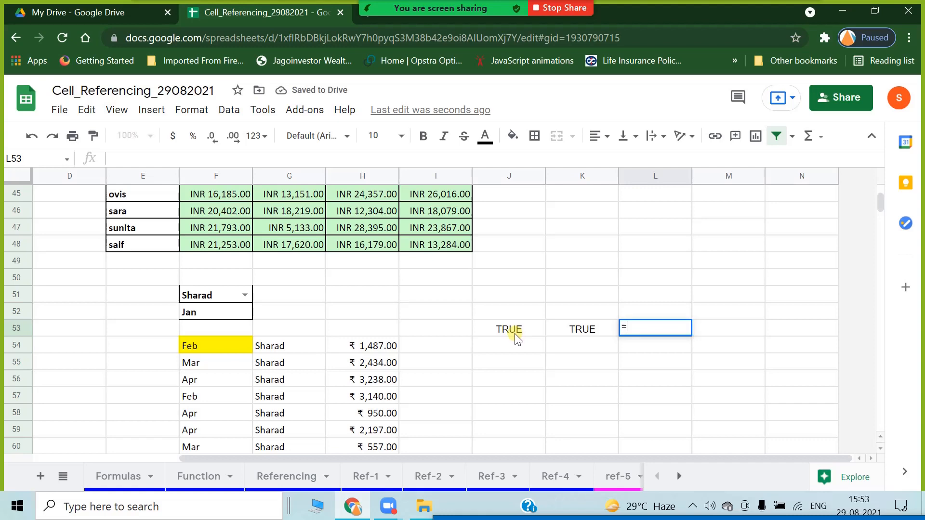
click(515, 336)
text(*)
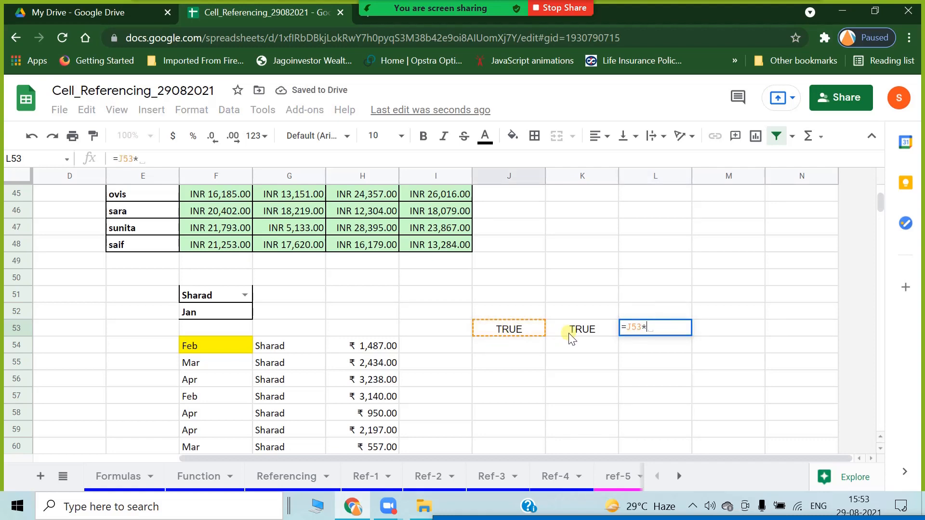
click(574, 331)
key(Return)
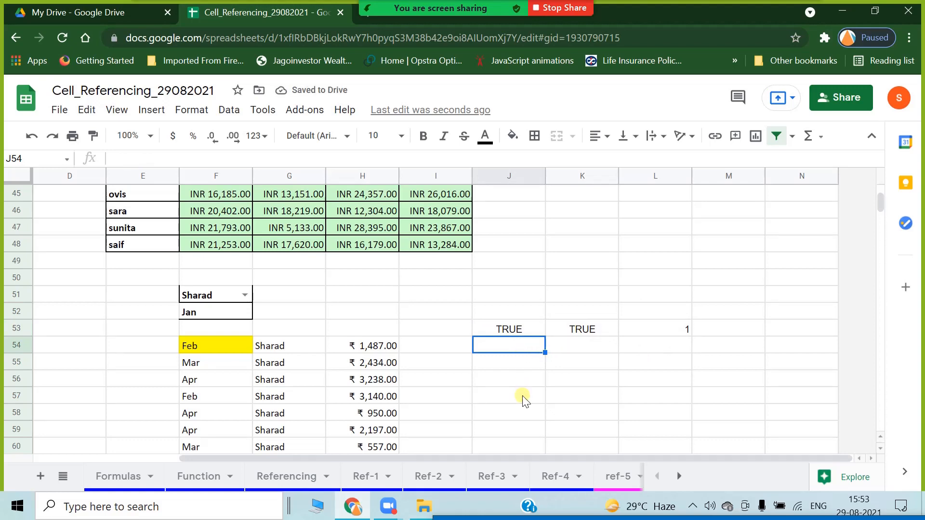
Step: Enter TRUE in J54 and FALSE in K54
text(TRUE)
key(Tab)
text(Fal)
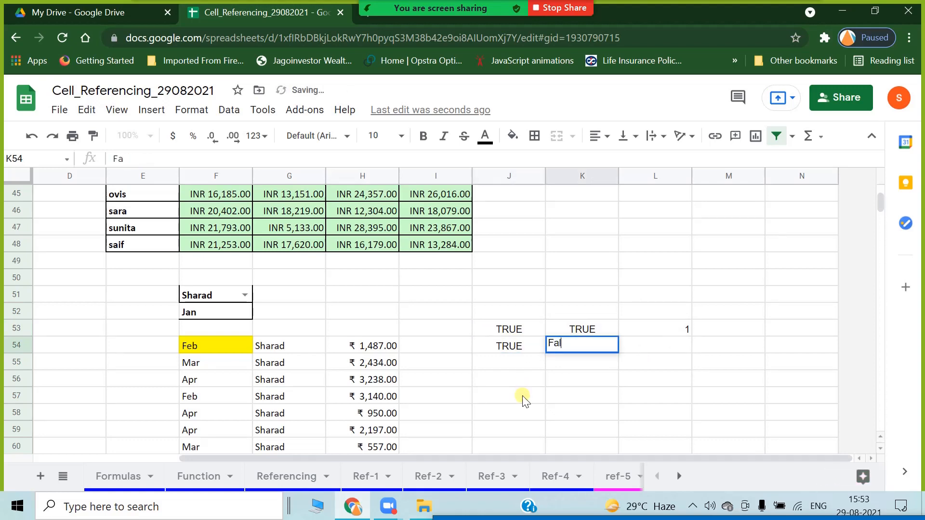
text(se)
key(Return)
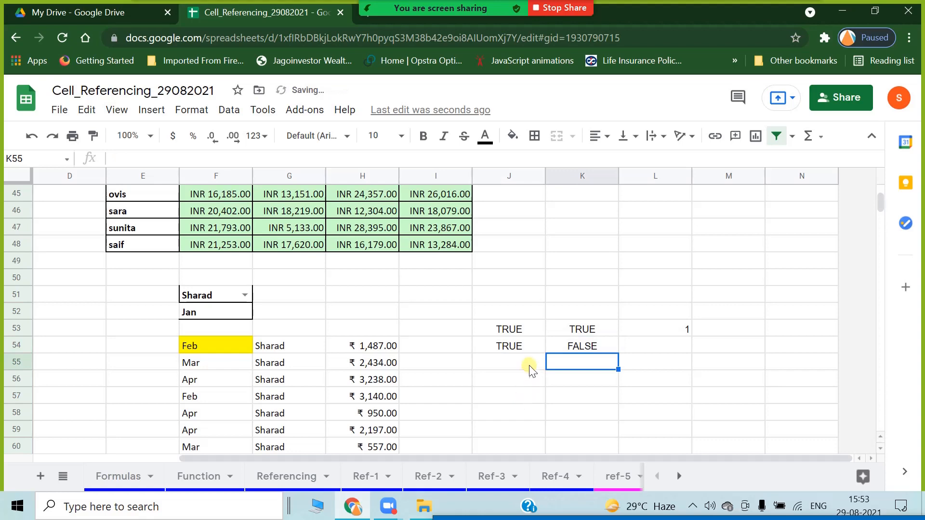
Step: Enter FALSE in both J55 and K55
click(530, 370)
text(False)
key(Tab)
text(False)
key(Return)
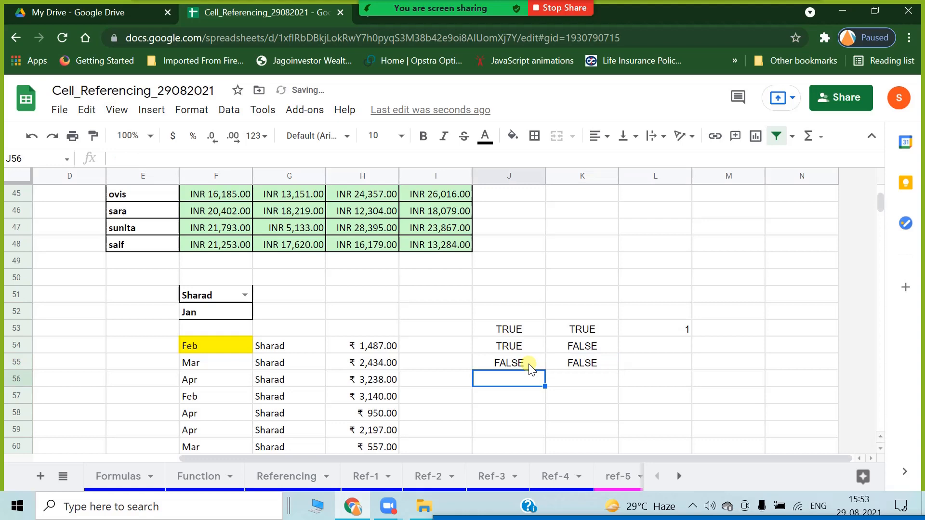
Step: Enter FALSE in J56 and TRUE in K56
text(False)
key(Tab)
text(tre)
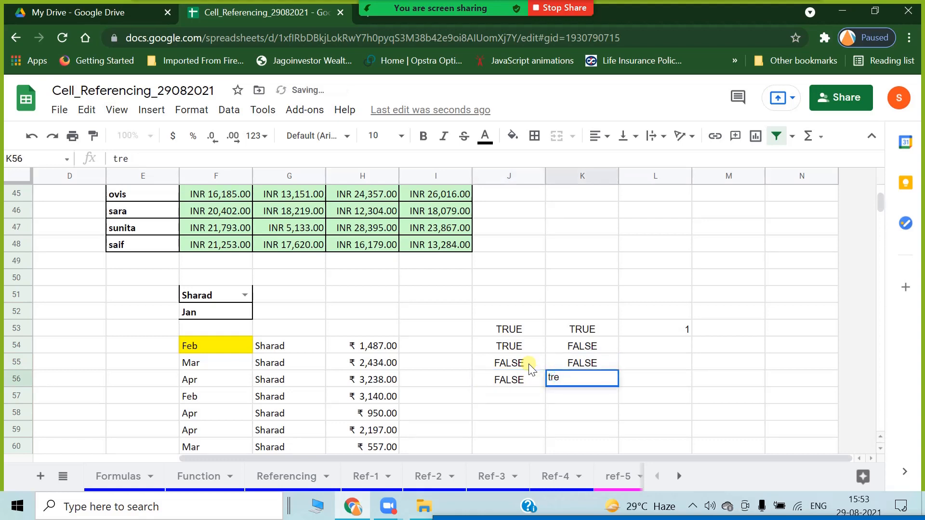
key(BackSpace)
text(ue)
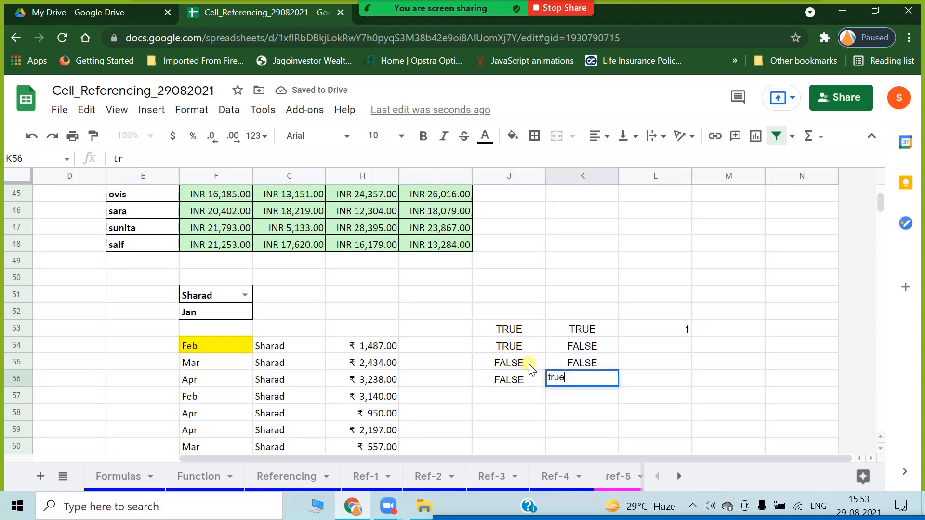
click(746, 400)
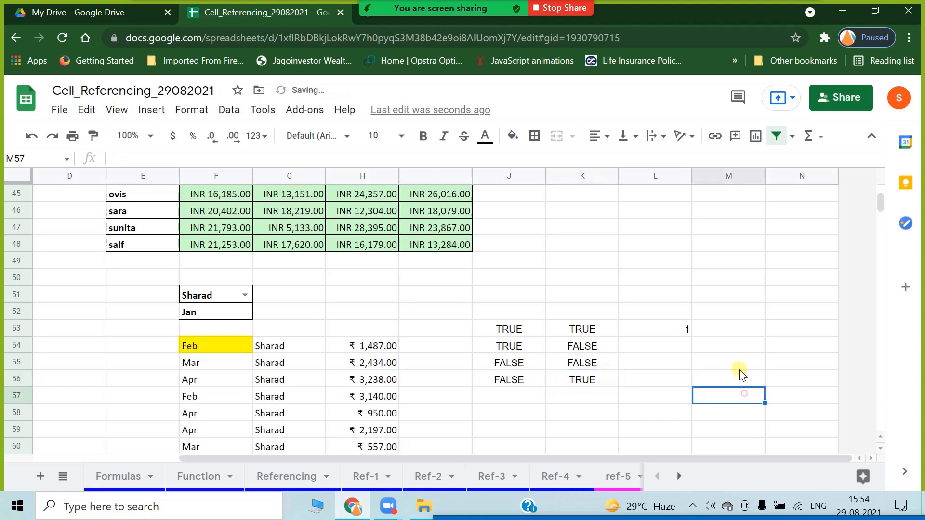
Step: Fill the multiplication formula from L53 down to L56
click(687, 331)
drag(692, 336, 694, 383)
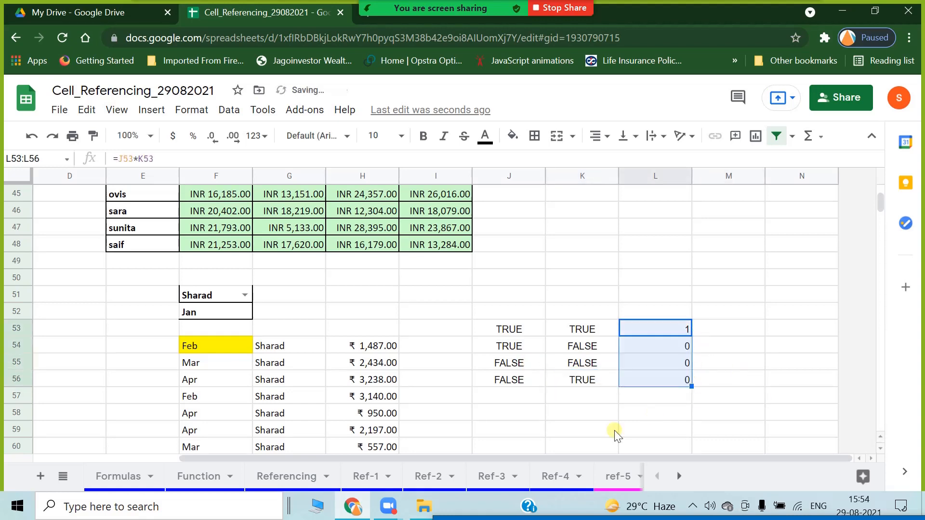
click(609, 425)
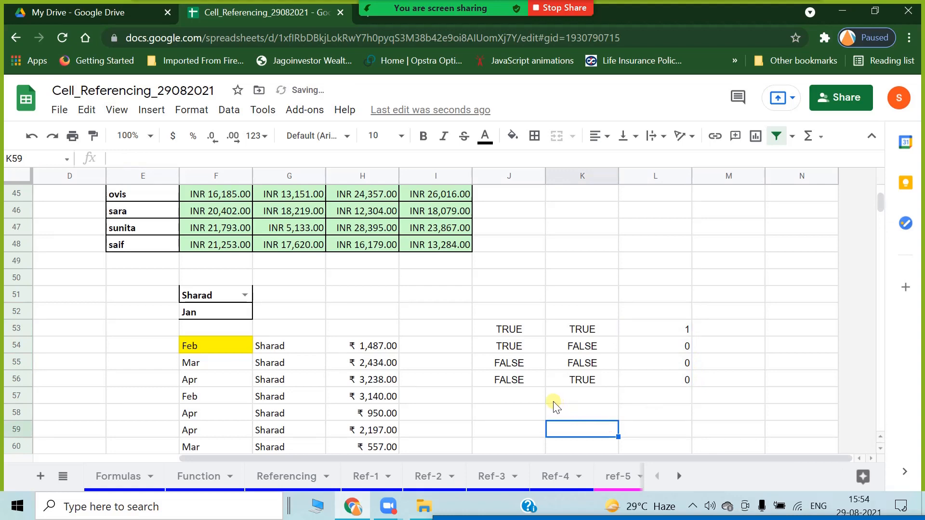
click(515, 330)
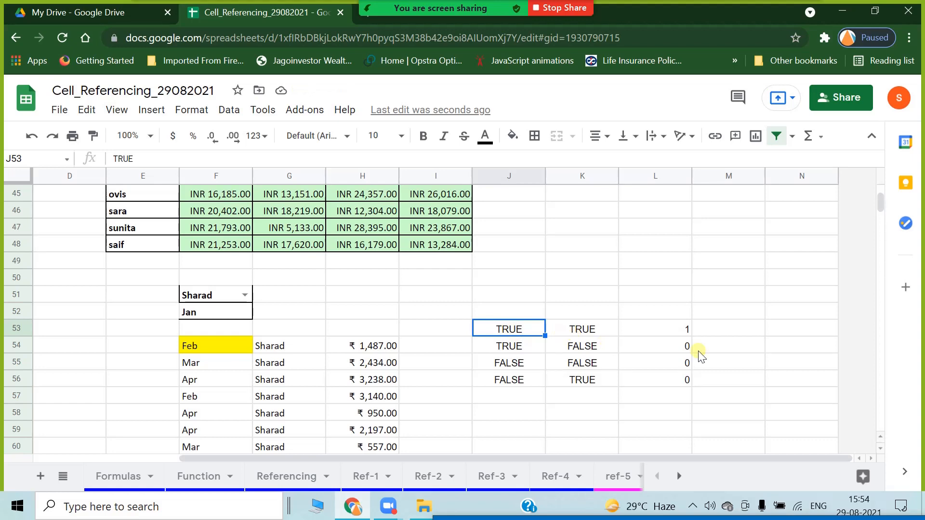
Step: Examine the multiplication formulas in L53:L56 row by row against the TRUE/FALSE pairs in columns J and K
click(677, 331)
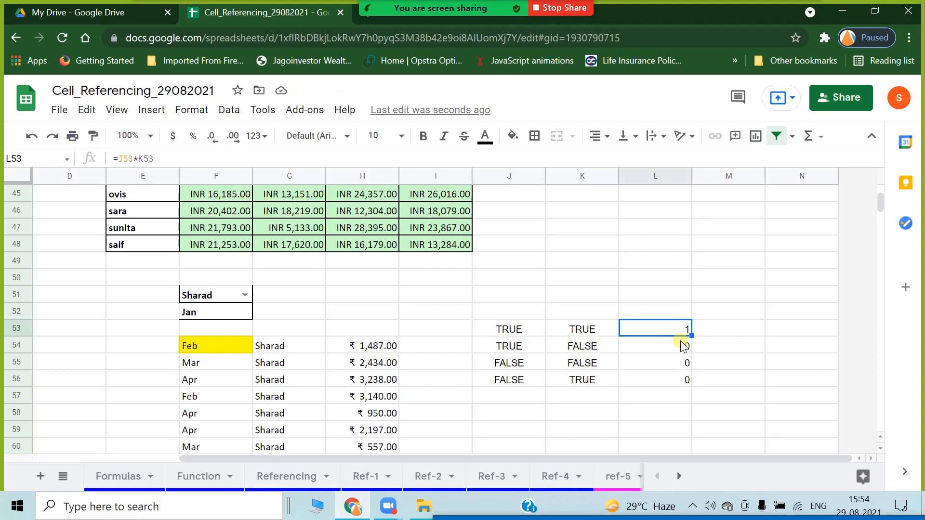
click(517, 346)
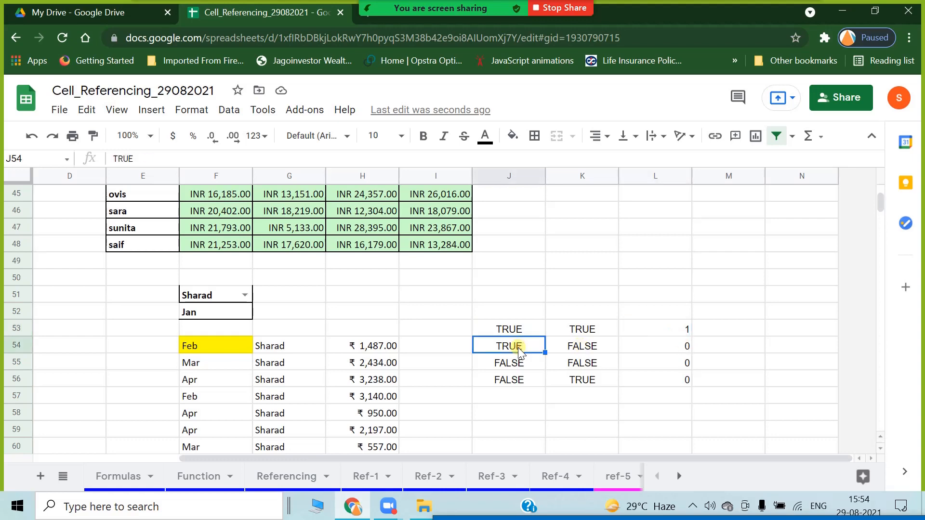
click(573, 349)
click(675, 351)
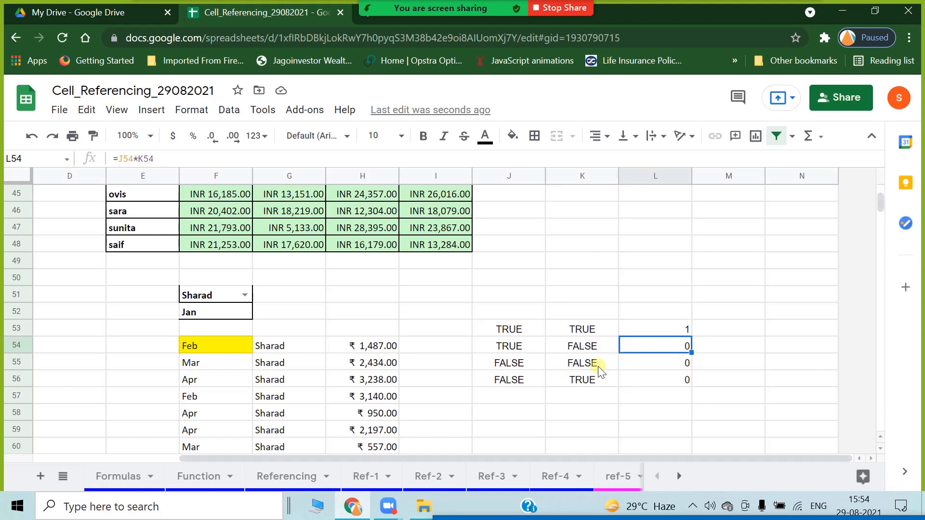
click(515, 365)
click(585, 366)
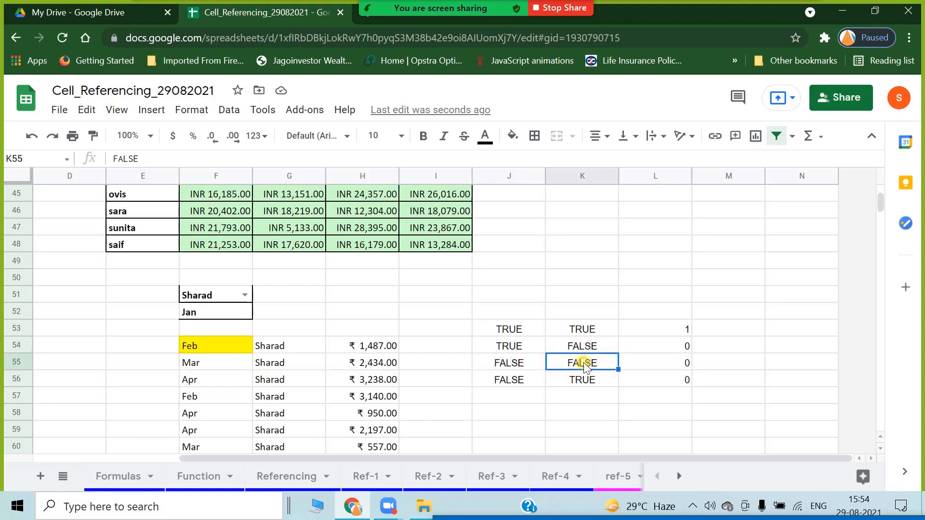
click(669, 366)
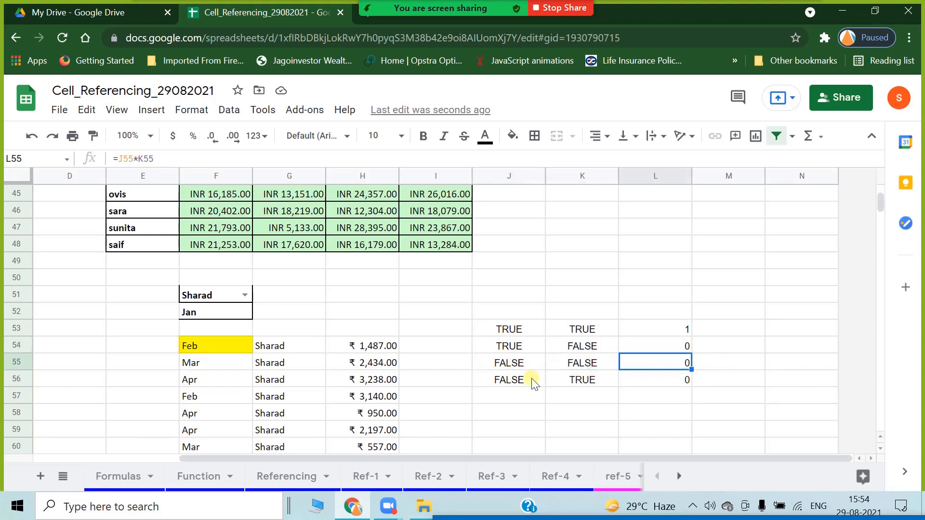
click(507, 379)
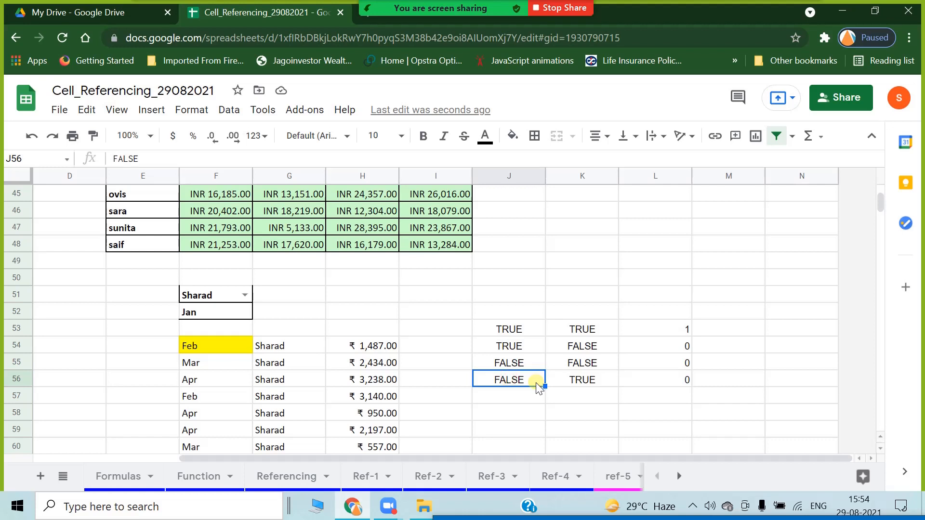
click(583, 384)
click(678, 387)
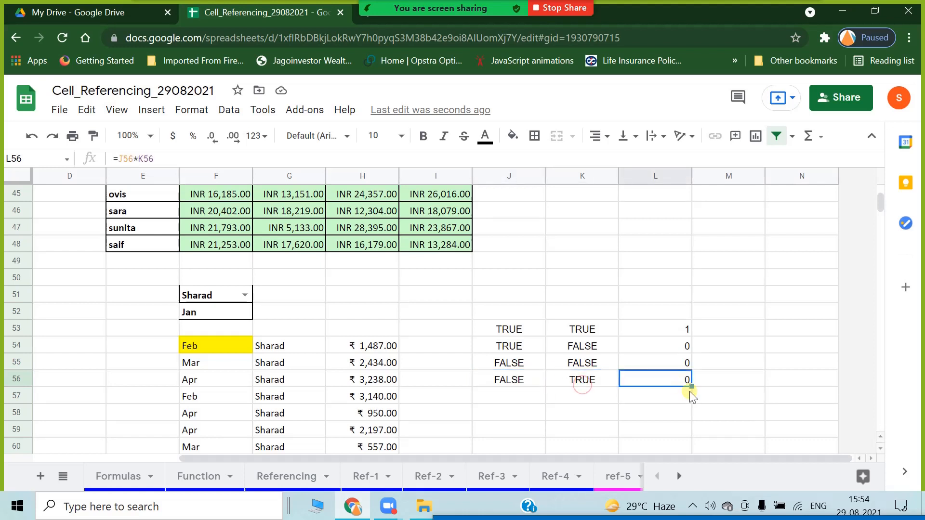
click(509, 328)
click(573, 332)
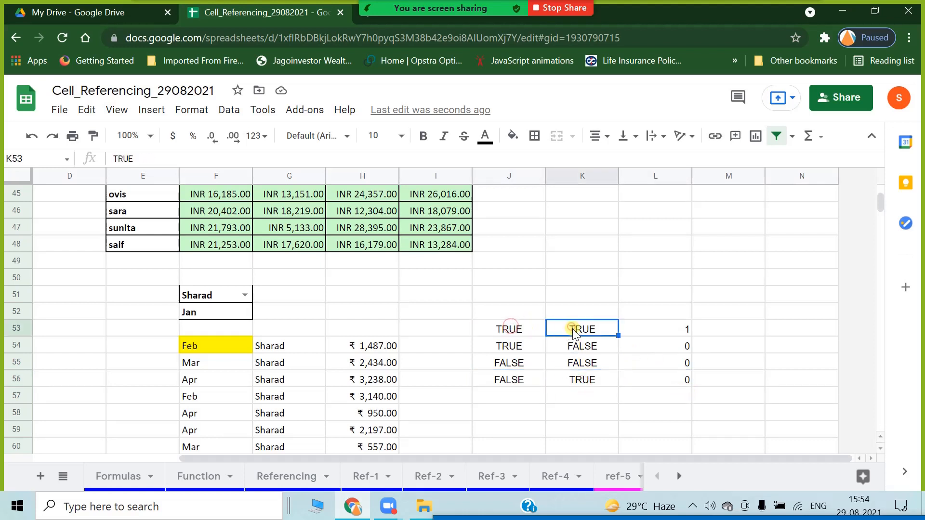
Step: Change the formula in L53 to =J53+K53 and fill it down to L56
click(670, 331)
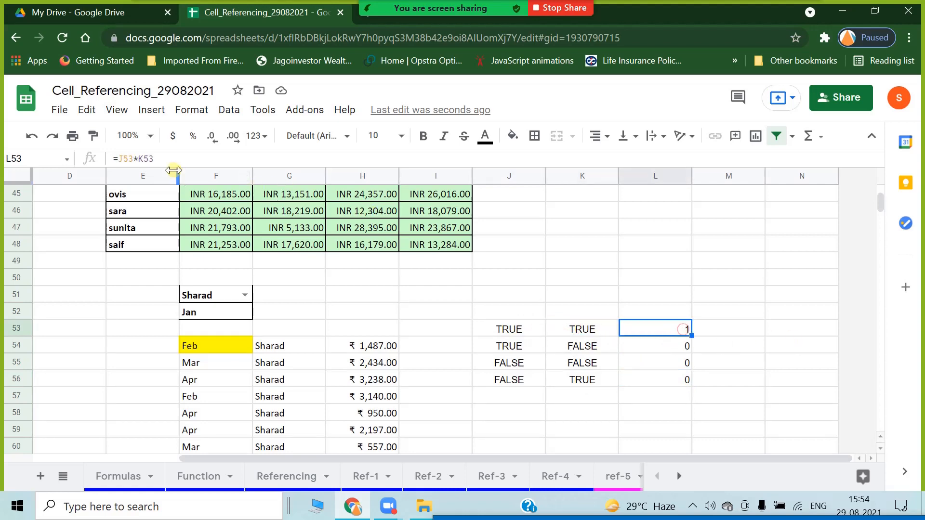
click(138, 158)
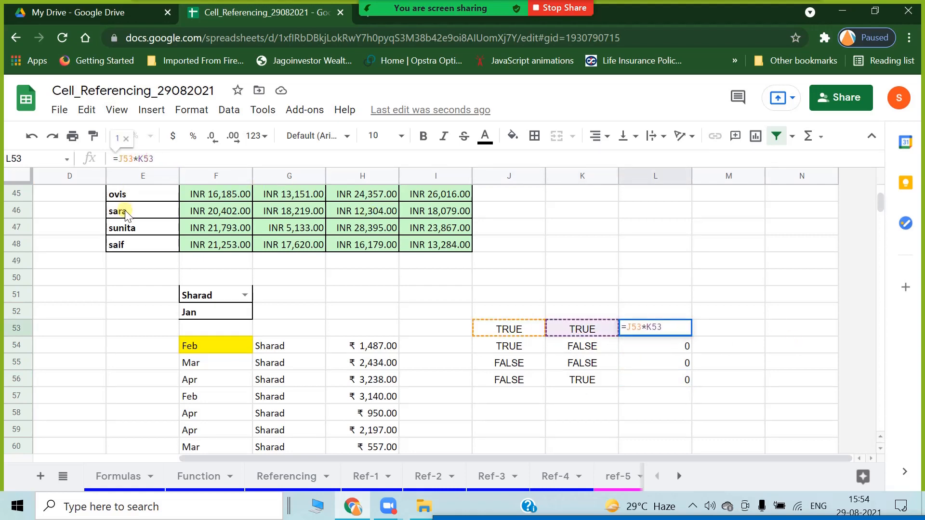
key(BackSpace)
text(+)
key(Return)
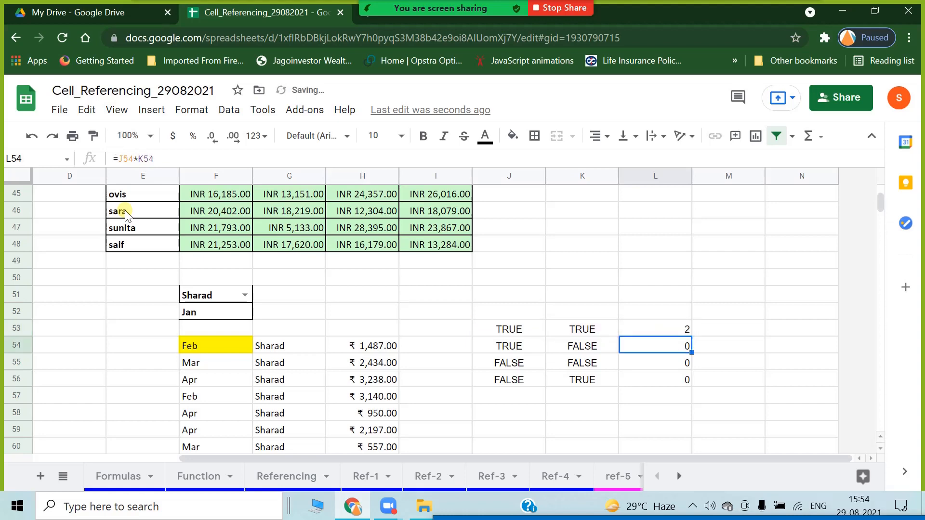
click(682, 332)
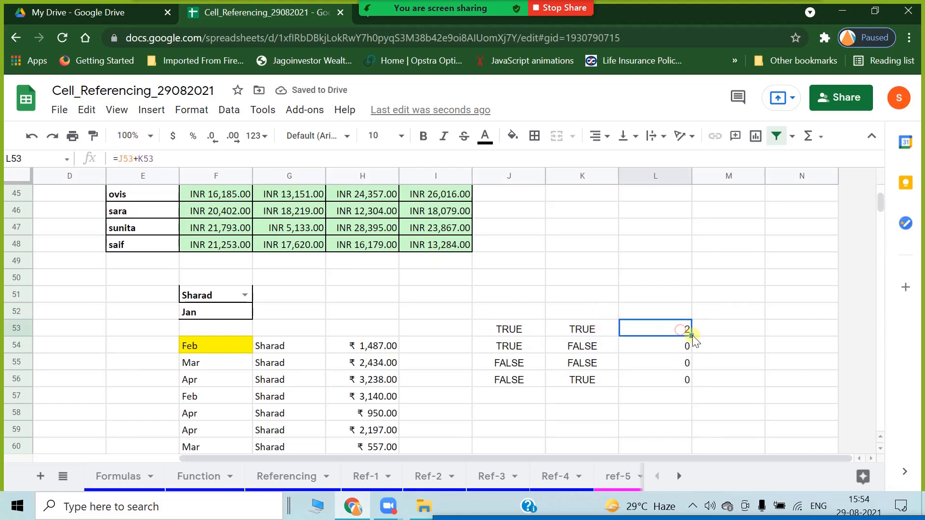
drag(690, 337, 692, 383)
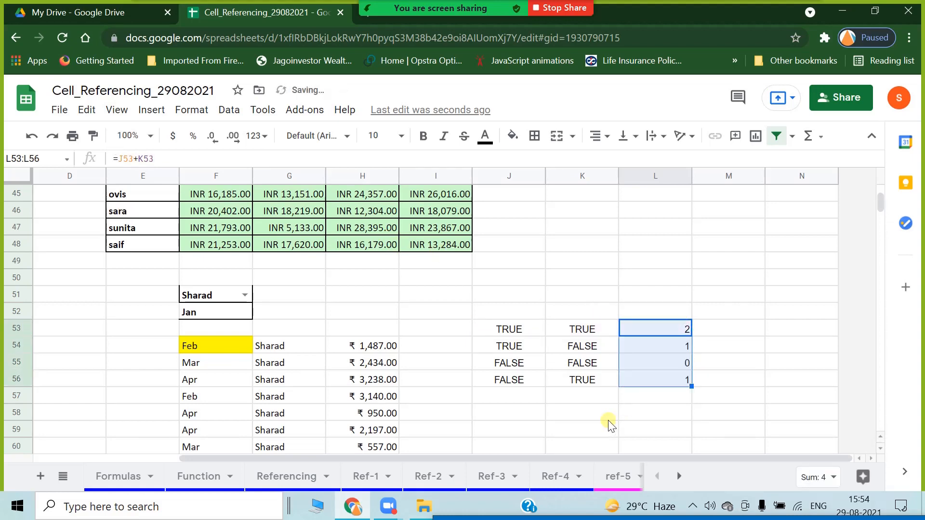
click(606, 417)
Step: Compare the addition formulas in L53:L55 with the TRUE/FALSE pairs beside them
click(508, 330)
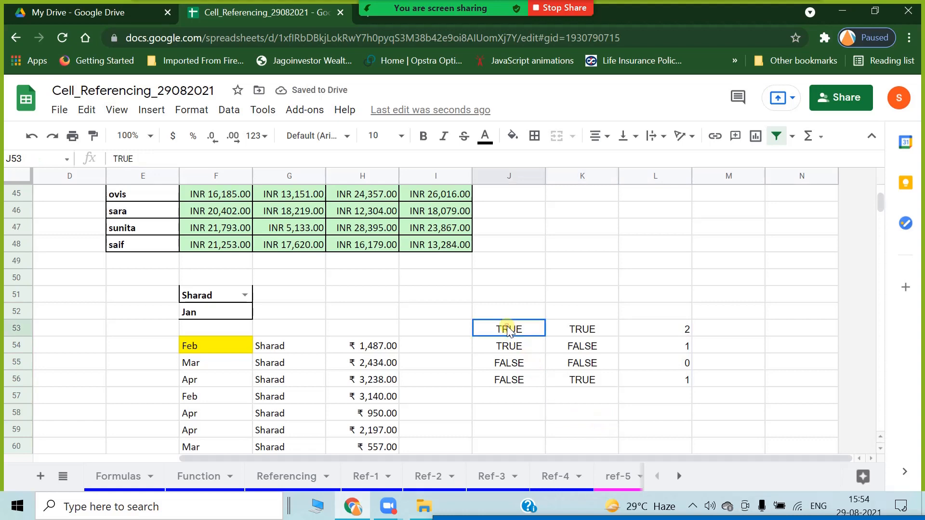
click(578, 330)
click(659, 330)
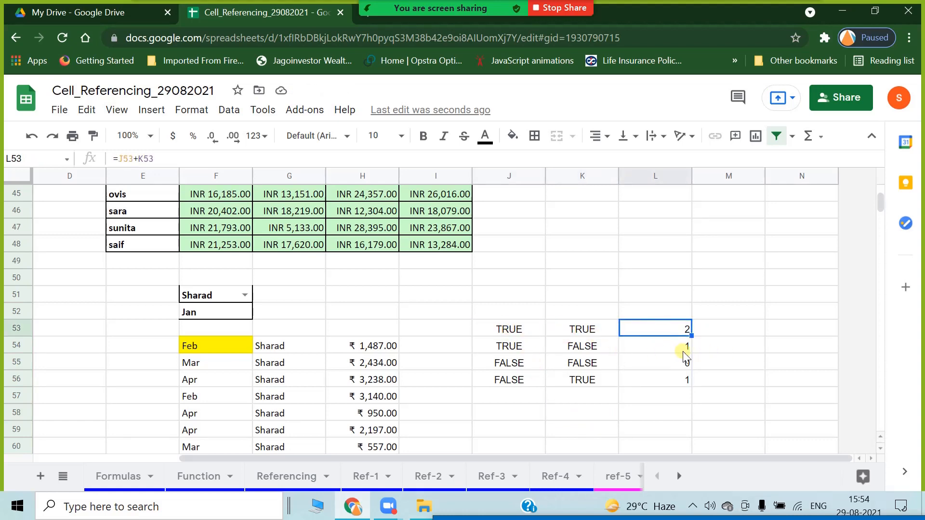
click(503, 350)
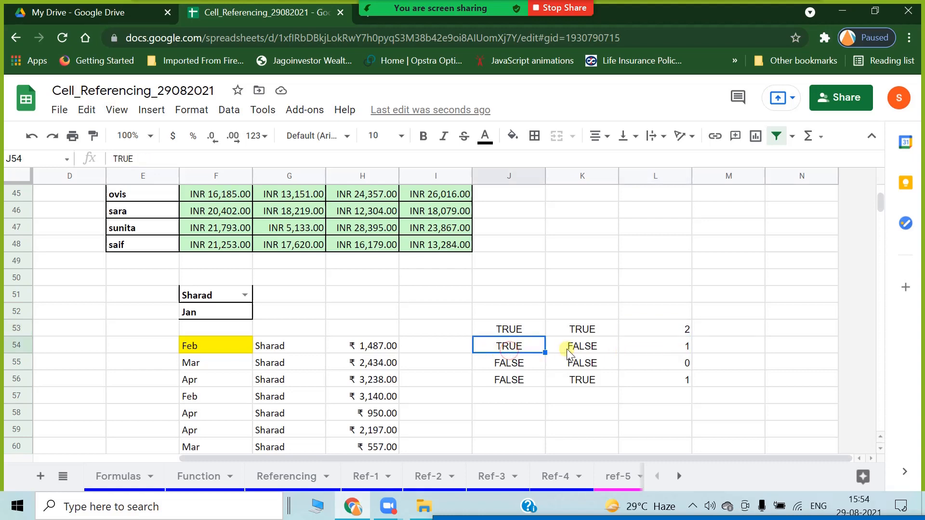
click(586, 349)
click(662, 348)
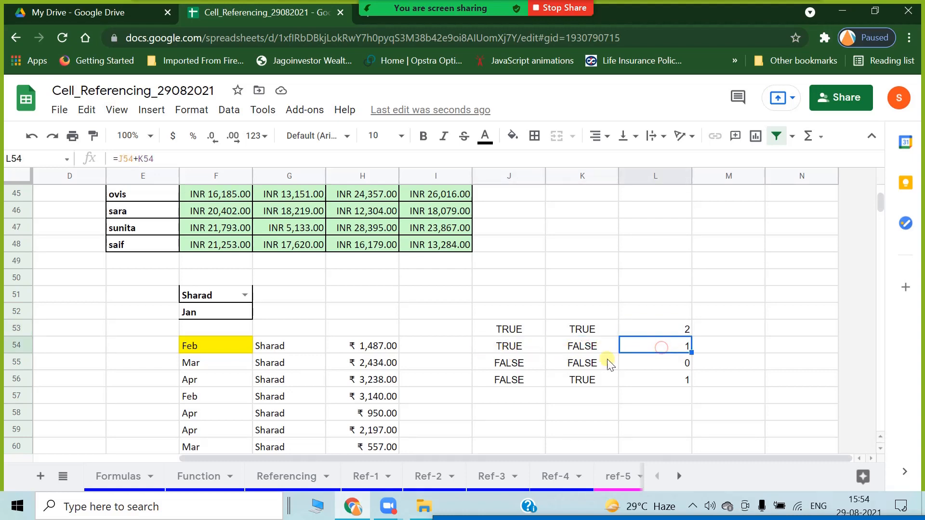
drag(511, 364, 584, 364)
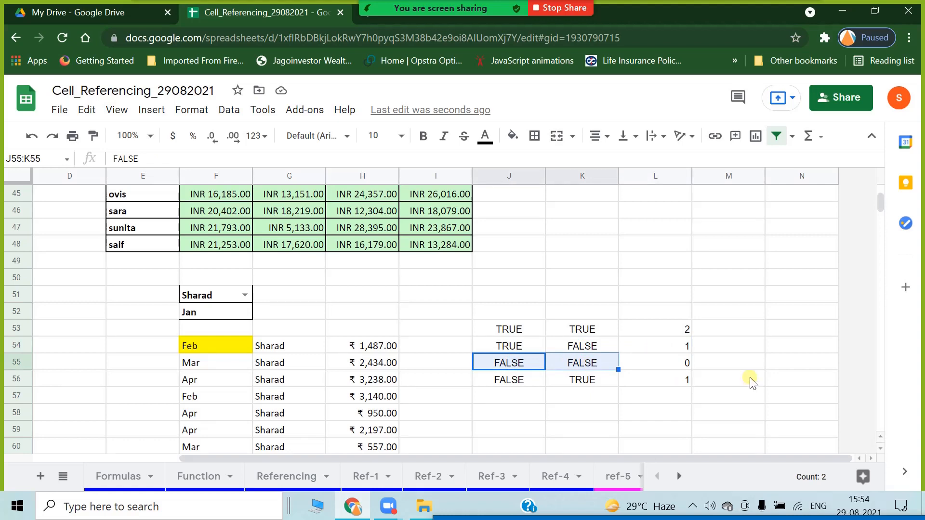
click(677, 363)
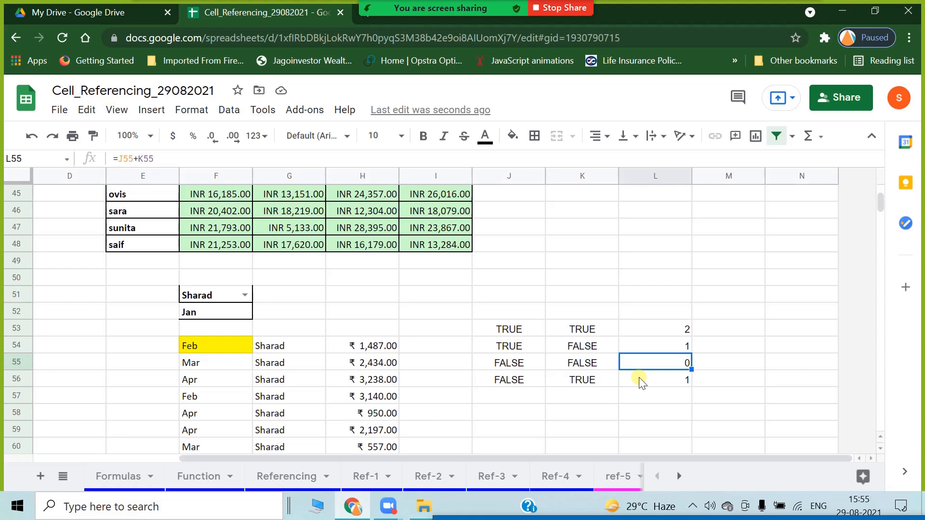
Step: Review the FILTER formula in F54, its output rows and the month criterion in F52
click(192, 412)
click(212, 345)
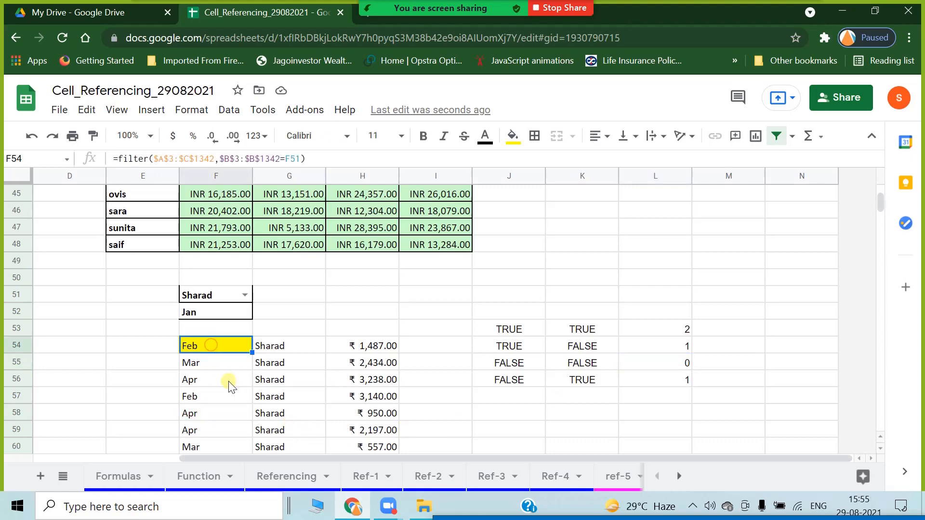
click(282, 348)
click(291, 397)
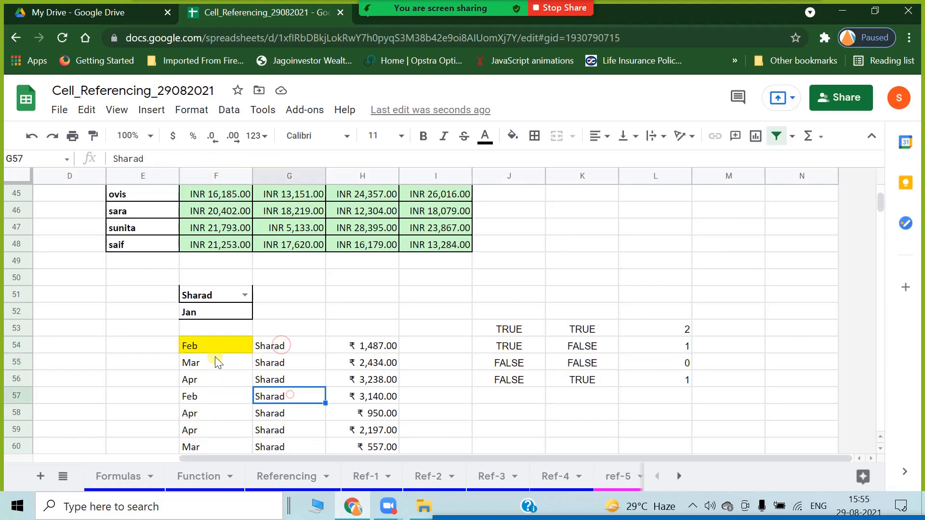
click(210, 339)
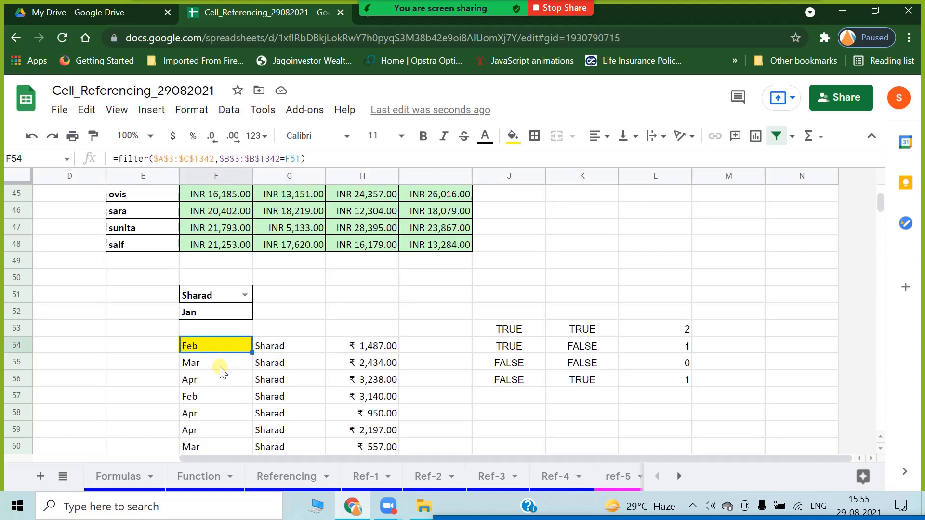
click(195, 313)
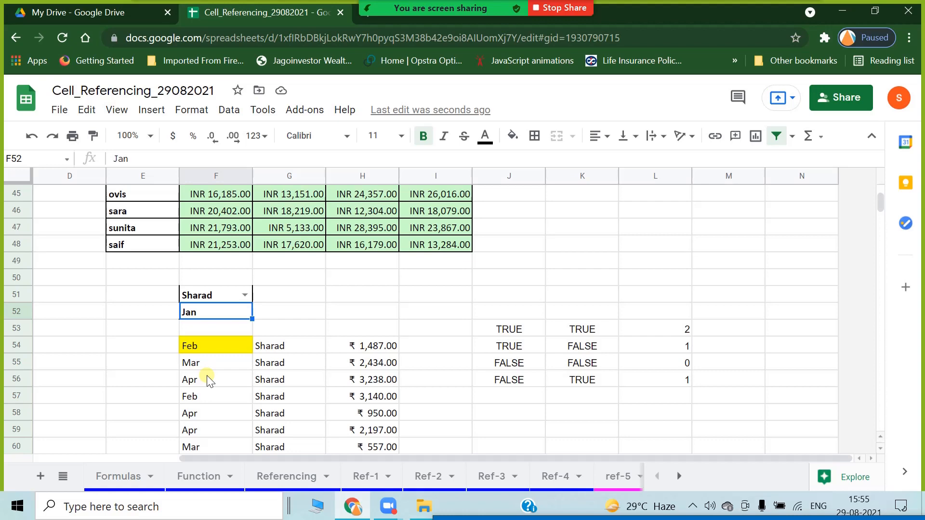
click(215, 345)
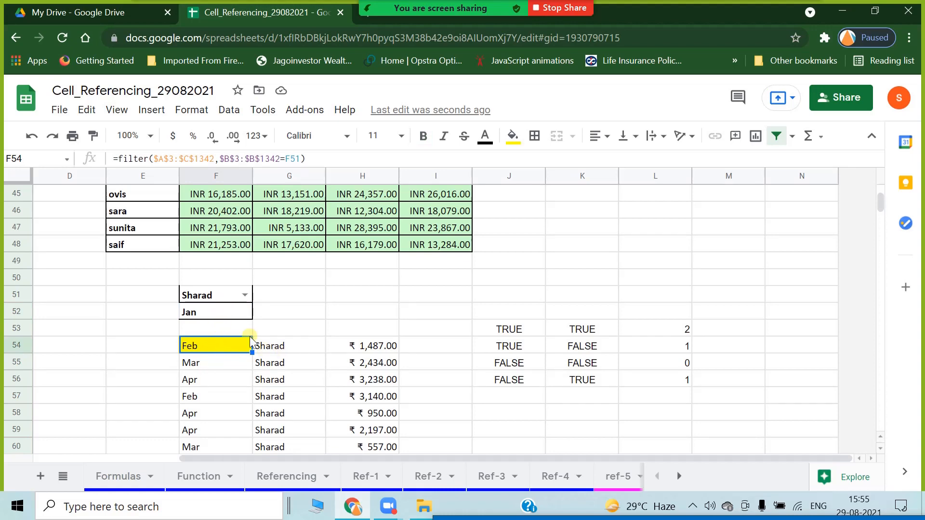
click(223, 375)
click(221, 343)
click(223, 365)
click(231, 346)
click(231, 380)
Step: Wrap the sales rep condition of the F54 FILTER formula in parentheses and append *( for a second condition
click(234, 346)
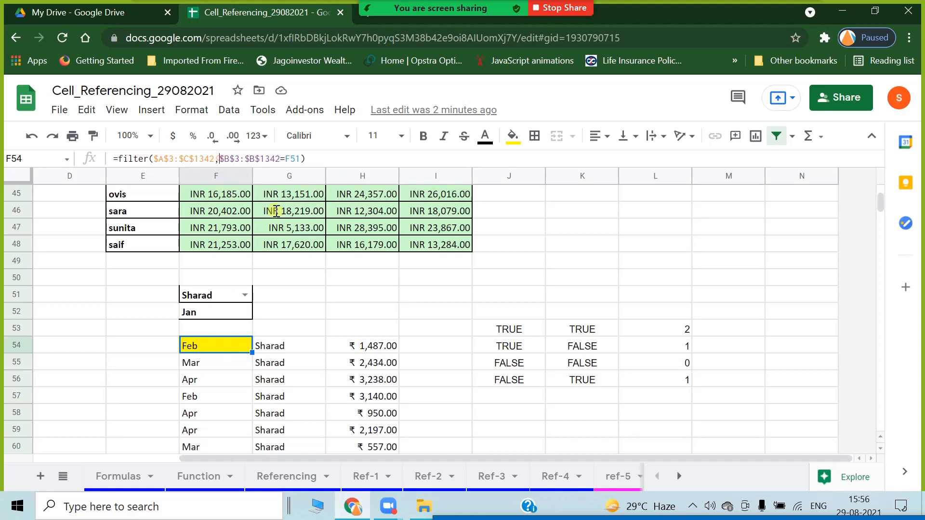
key(F2)
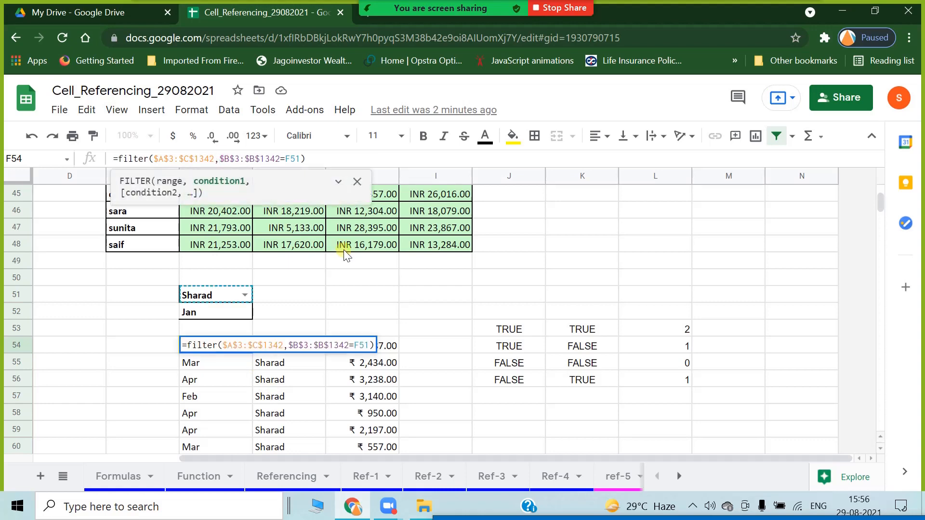
text(()
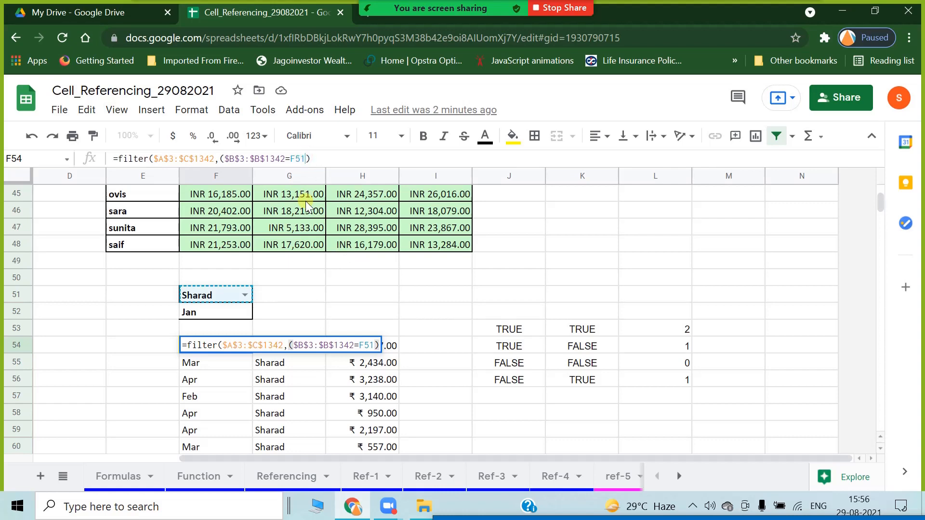
text())
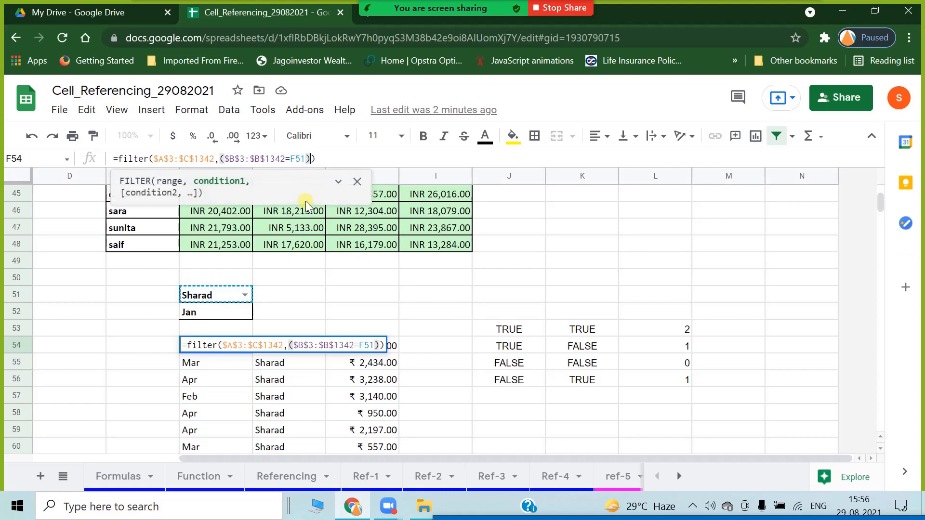
text(*()
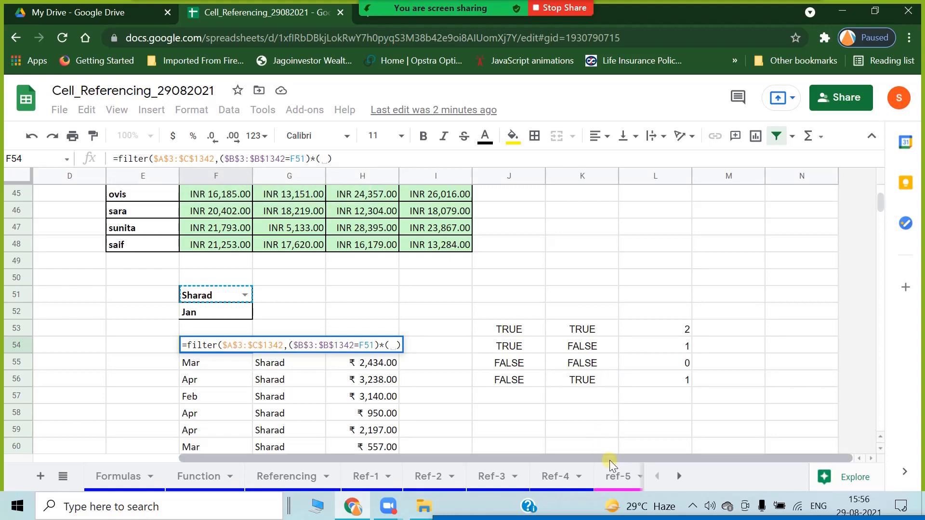
Step: Enter the Month column range A3:A1342 in the second condition and make it absolute as $A$3:$A$1342
drag(609, 460, 464, 463)
scroll(62, 253, up, 15)
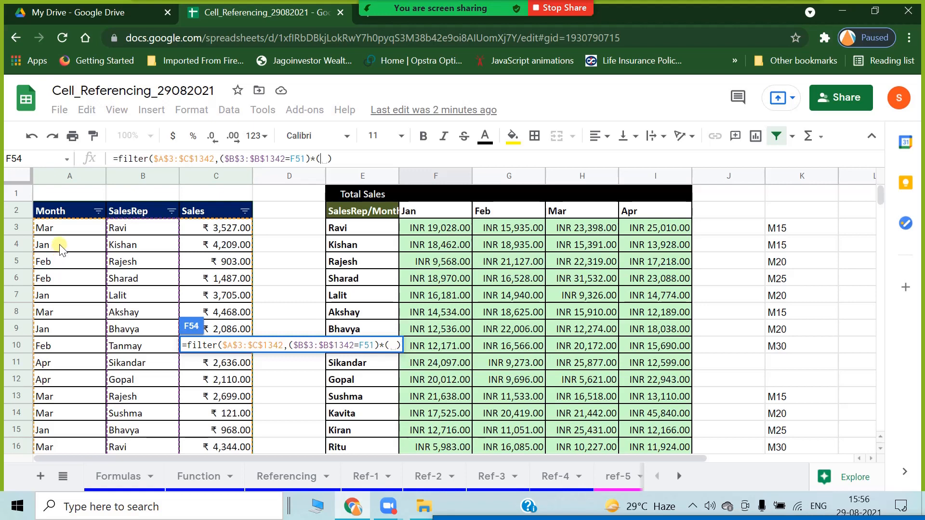
click(68, 235)
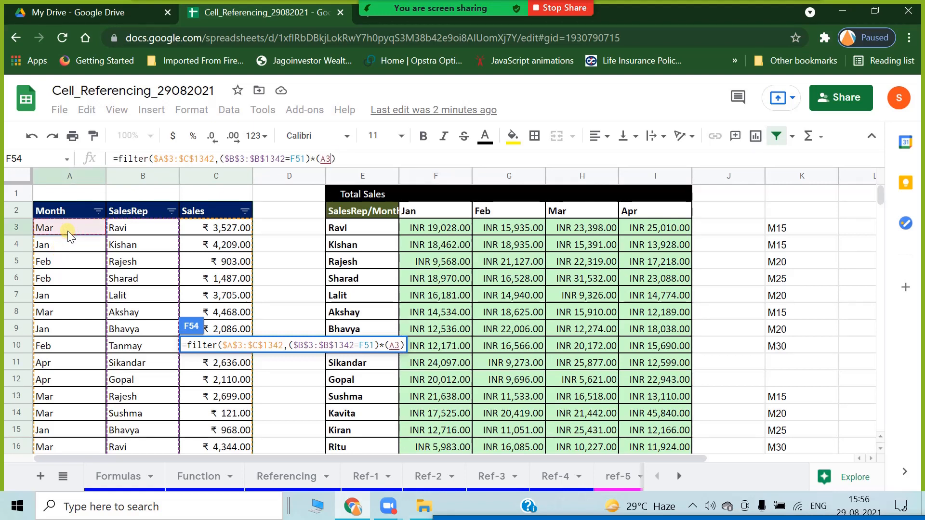
drag(67, 230, 65, 241)
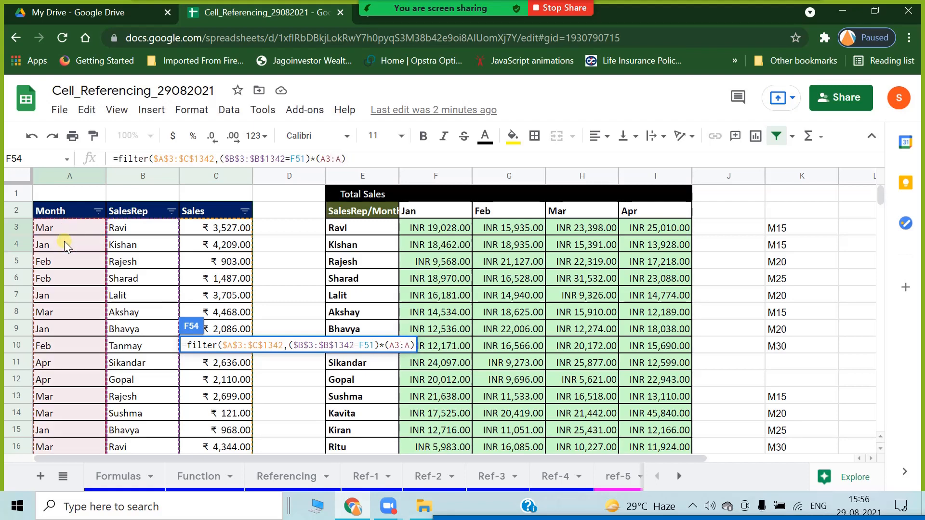
key(BackSpace)
text(1342)
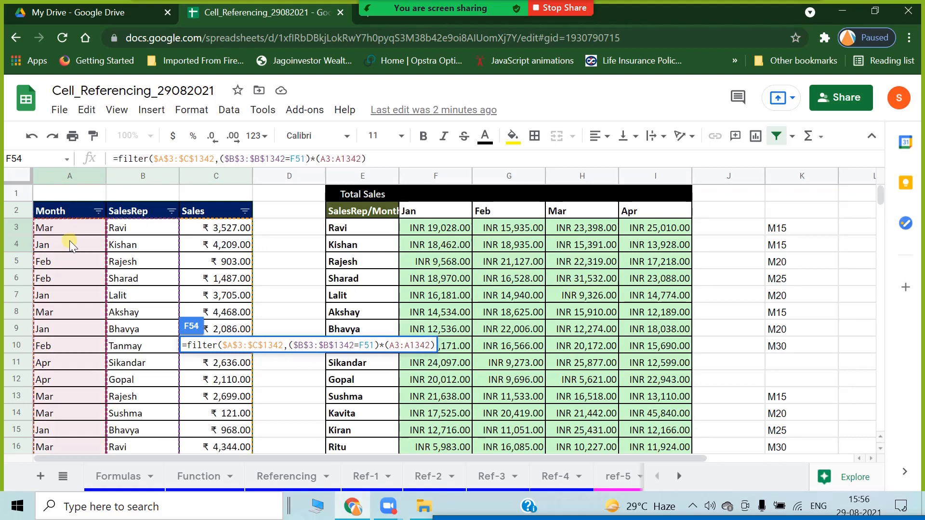
drag(320, 159, 360, 159)
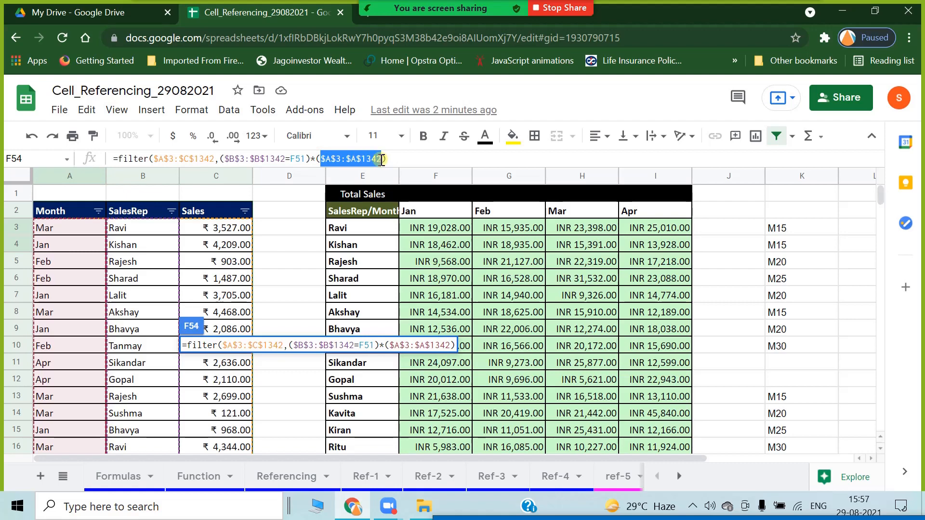
Step: Complete the second FILTER condition in F54 by comparing $A$3:$A$1342 with the month cell F52, and enter the formula
key(Right)
text(=)
scroll(617, 331, down, 15)
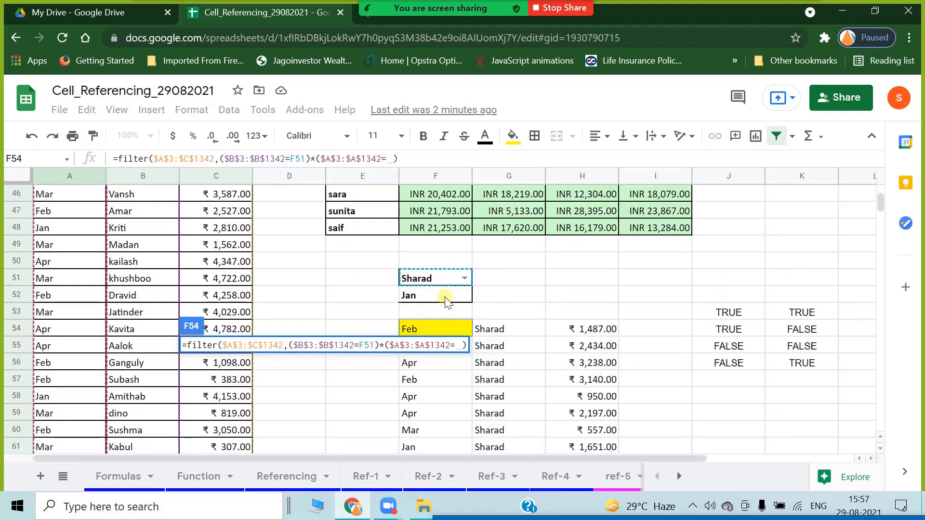
click(445, 297)
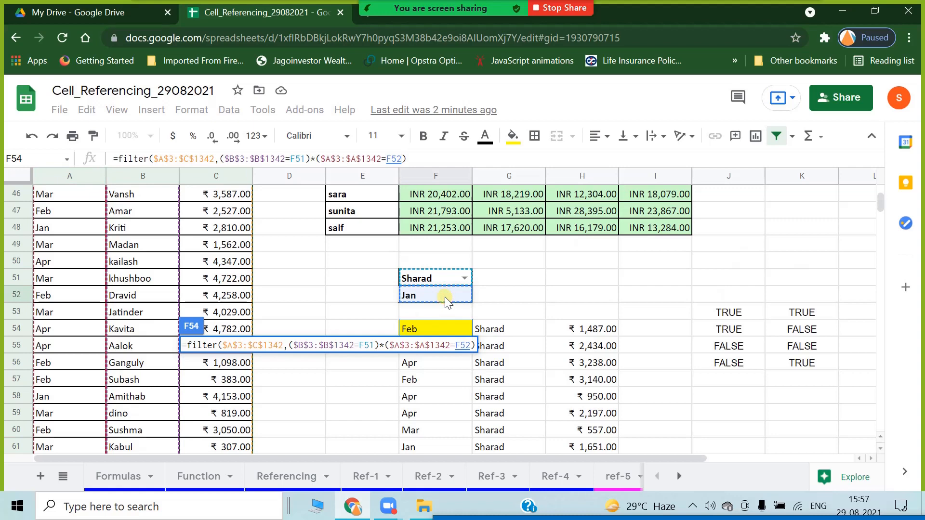
key(Return)
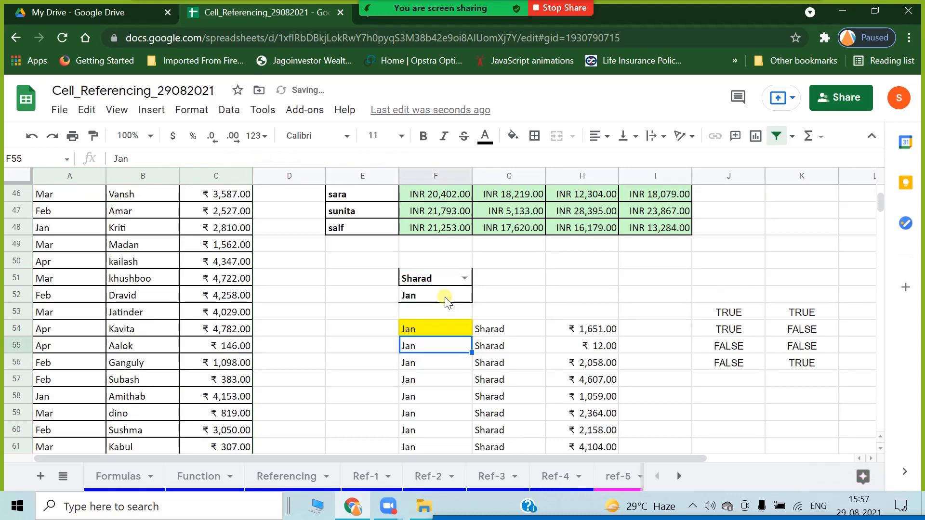
Step: Check the month and sales rep columns of the rows returned by the F54 formula
scroll(471, 354, down, 2)
click(448, 343)
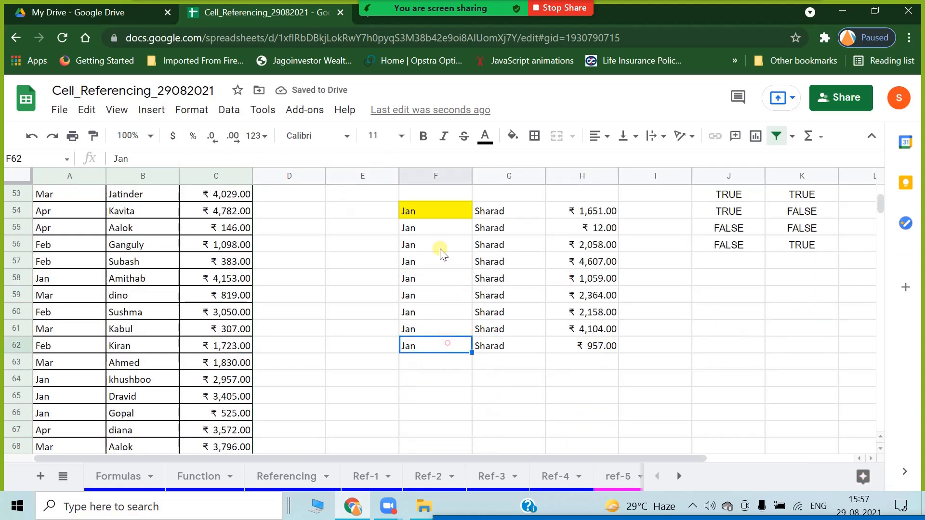
click(439, 239)
click(492, 215)
click(419, 284)
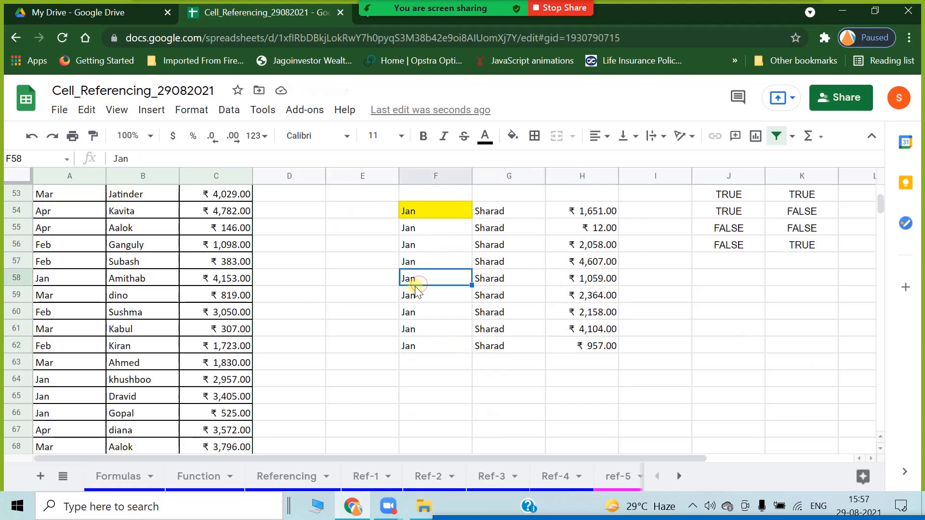
click(412, 347)
click(485, 342)
click(347, 350)
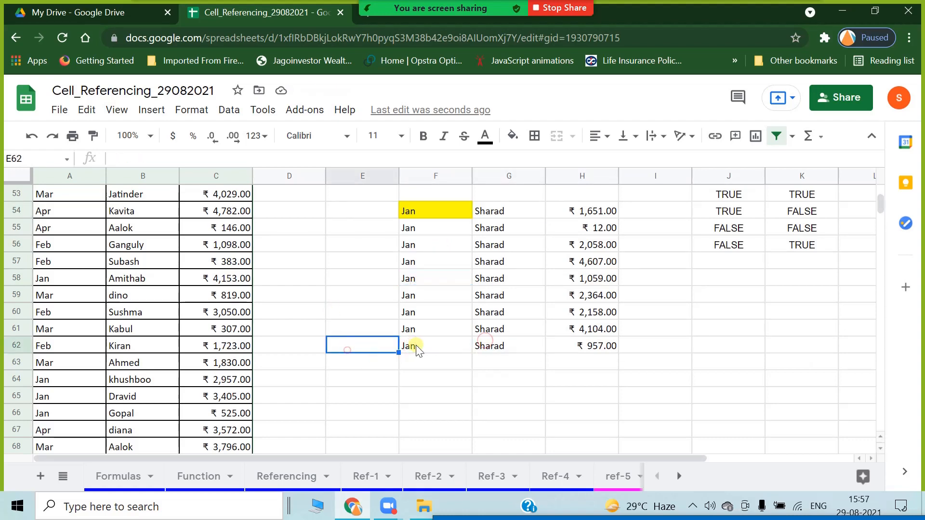
click(417, 348)
Step: Copy the Feb heading from G2 into the month cell F52 and check the filtered rows
scroll(418, 347, up, 15)
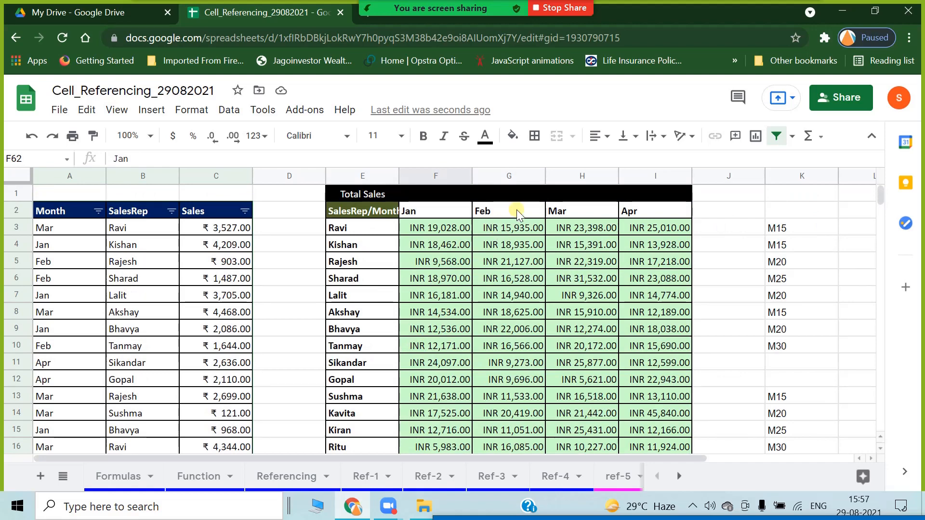
click(518, 214)
scroll(513, 294, down, 15)
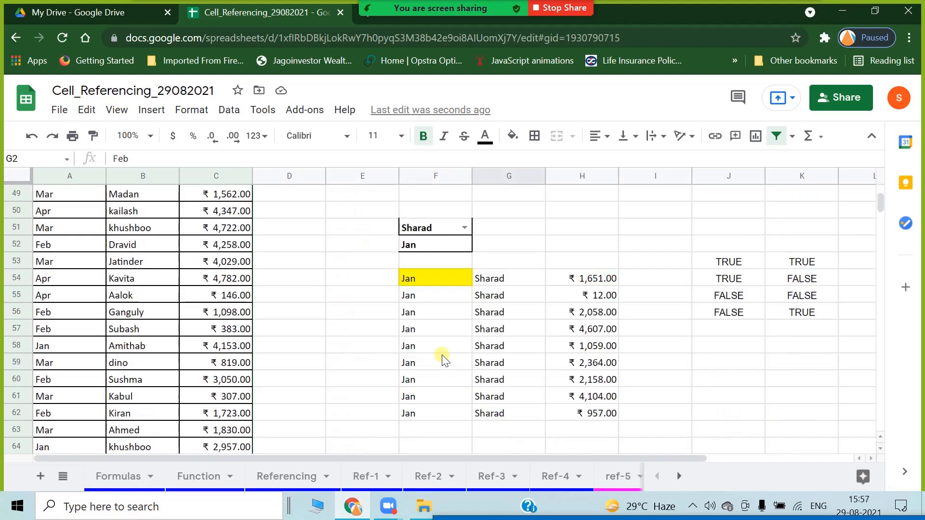
click(441, 250)
text(Feb)
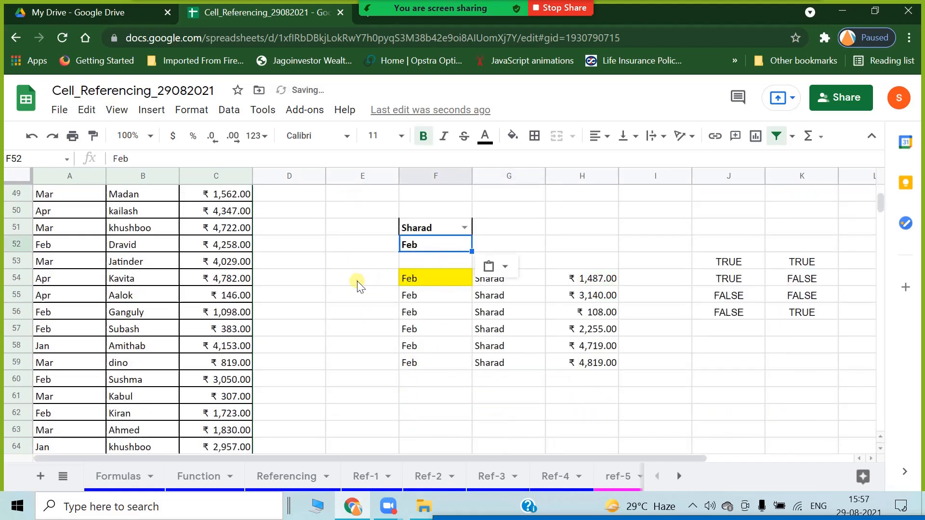
click(357, 281)
click(424, 347)
click(525, 346)
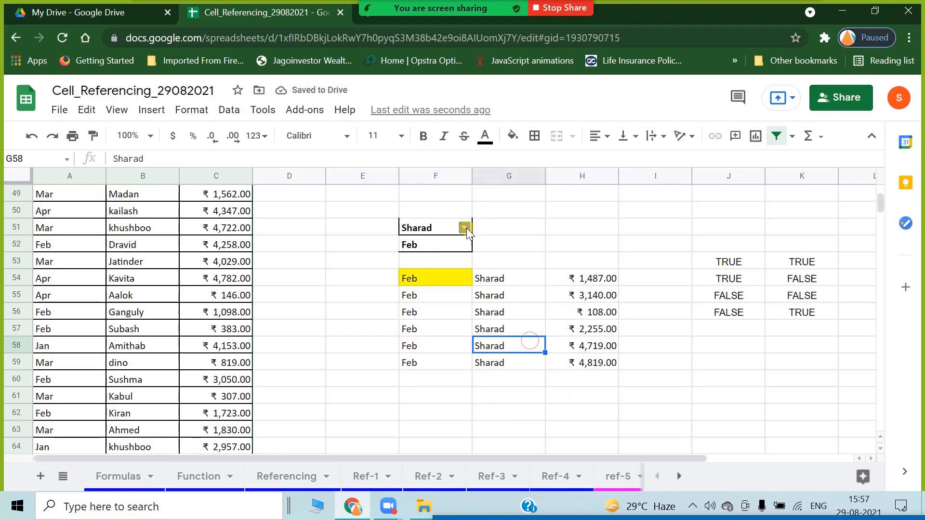
Step: Choose a different sales rep from the dropdown in F51 and check the filtered Feb rows
click(465, 227)
click(431, 322)
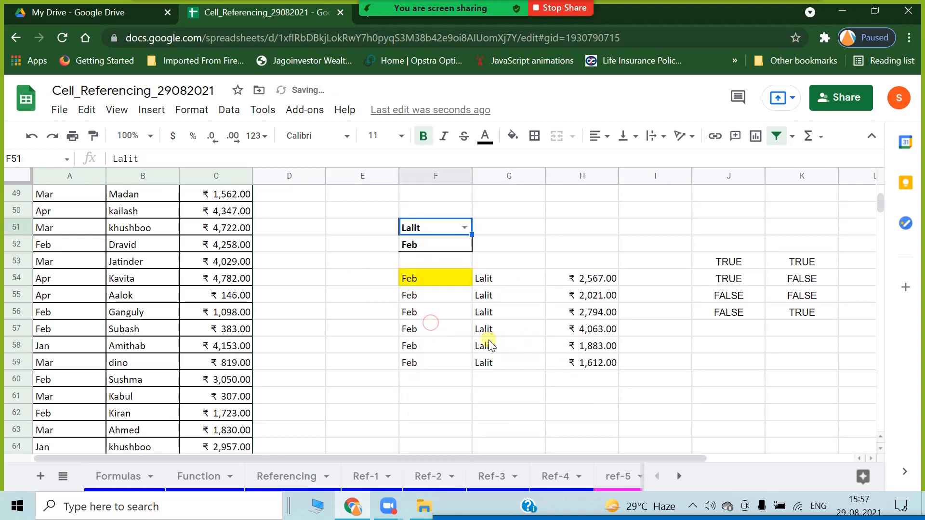
click(490, 340)
click(436, 343)
Step: Set the month criterion in F52 to Jan and check the filtered rows for the chosen sales rep
click(461, 244)
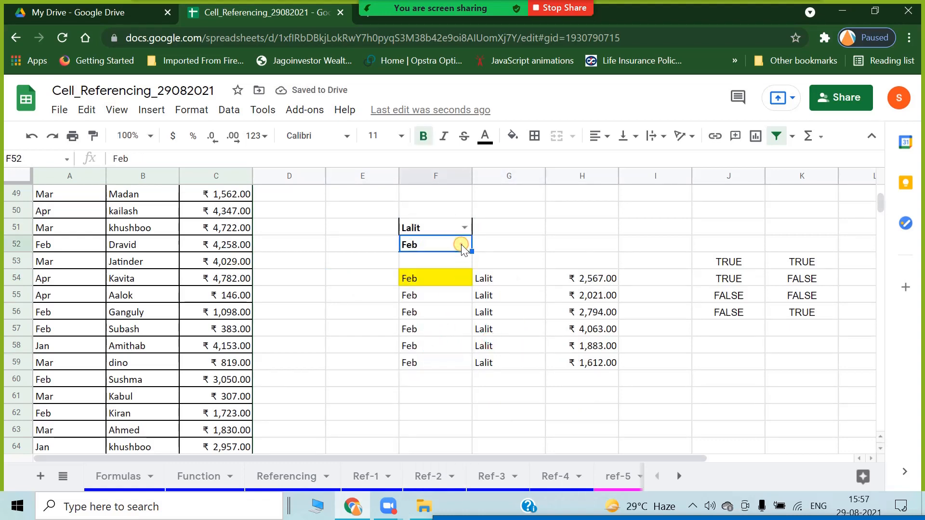
double_click(461, 244)
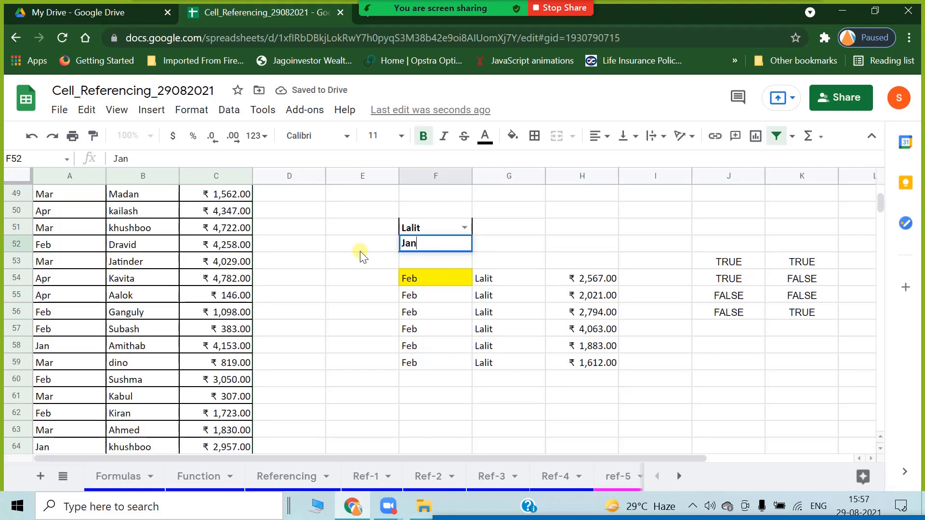
key(Return)
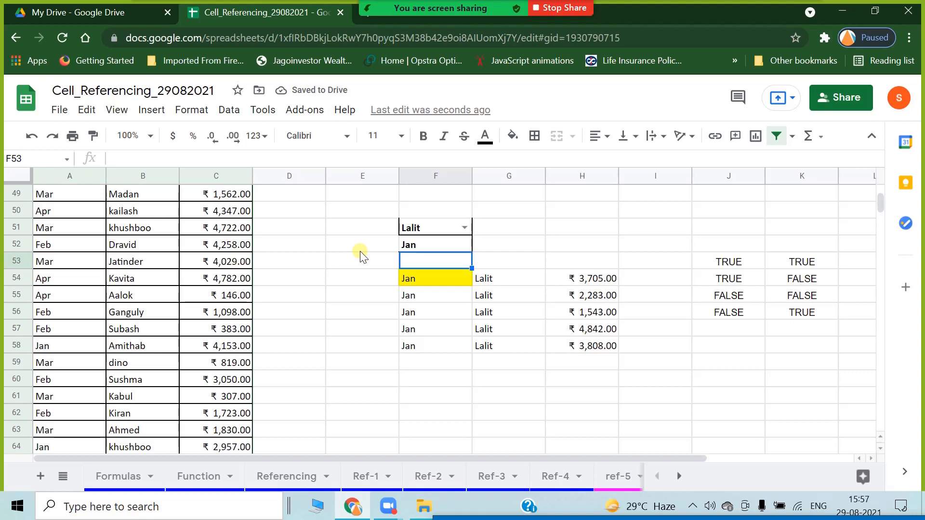
click(528, 381)
click(410, 278)
click(426, 367)
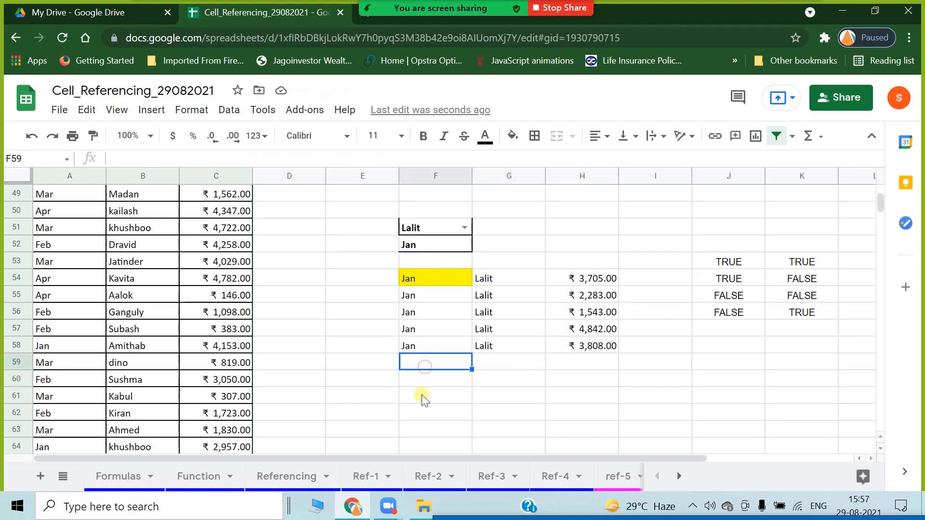
Step: Clear F52 and give it dropdown data validation from the month headings F2:I2, rejecting invalid input
click(446, 248)
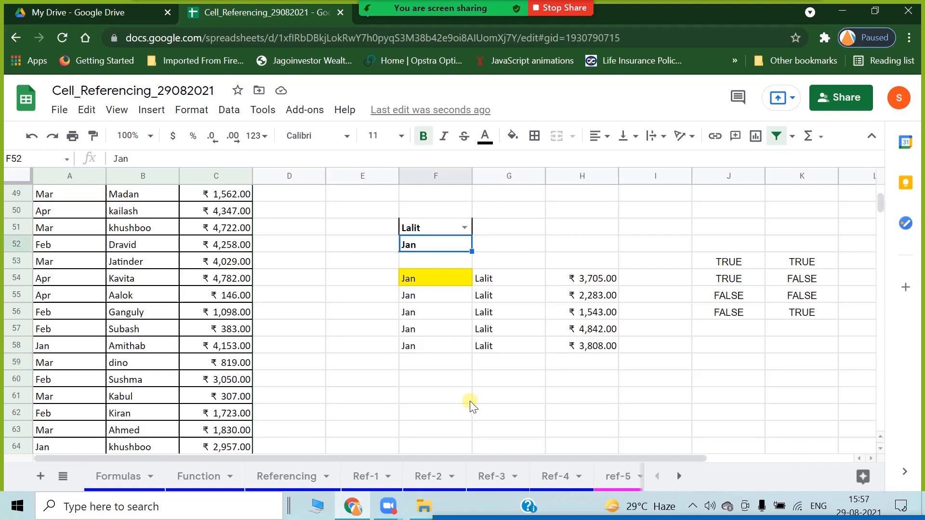
key(Delete)
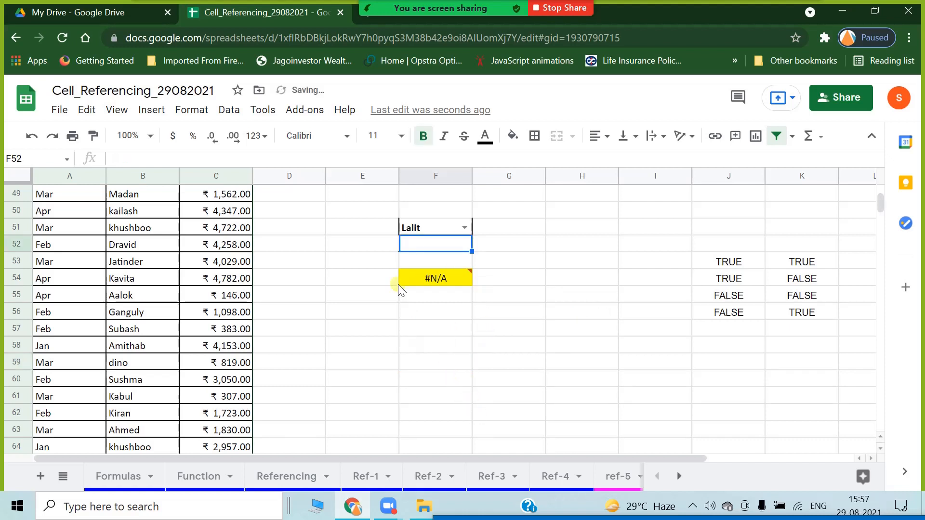
click(226, 110)
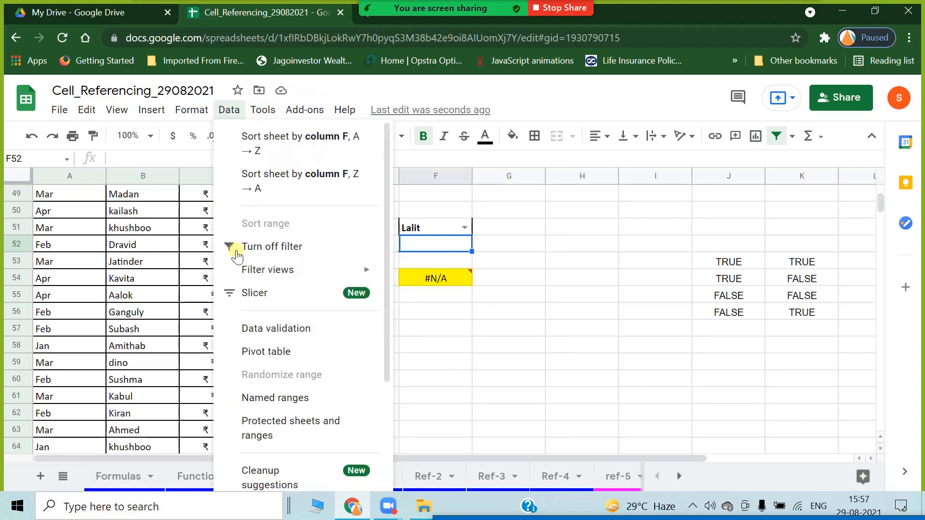
click(291, 298)
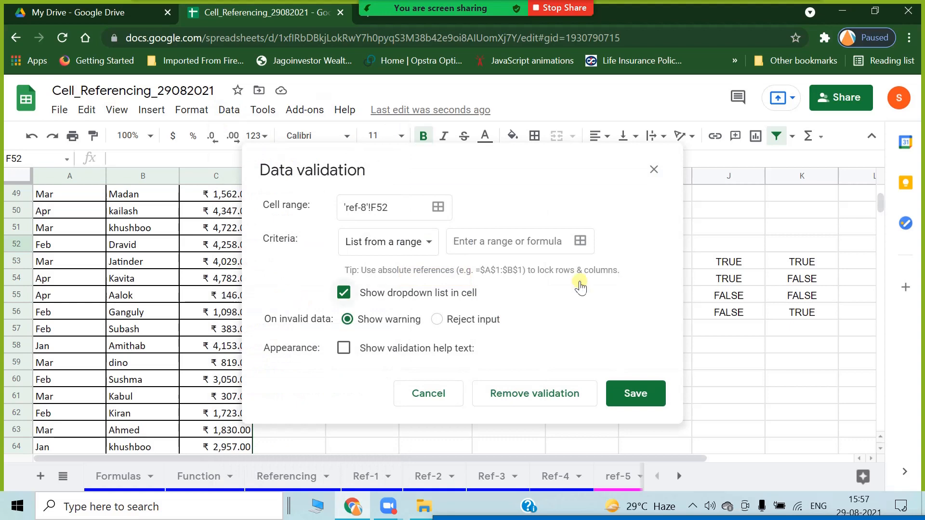
click(579, 242)
scroll(541, 306, up, 15)
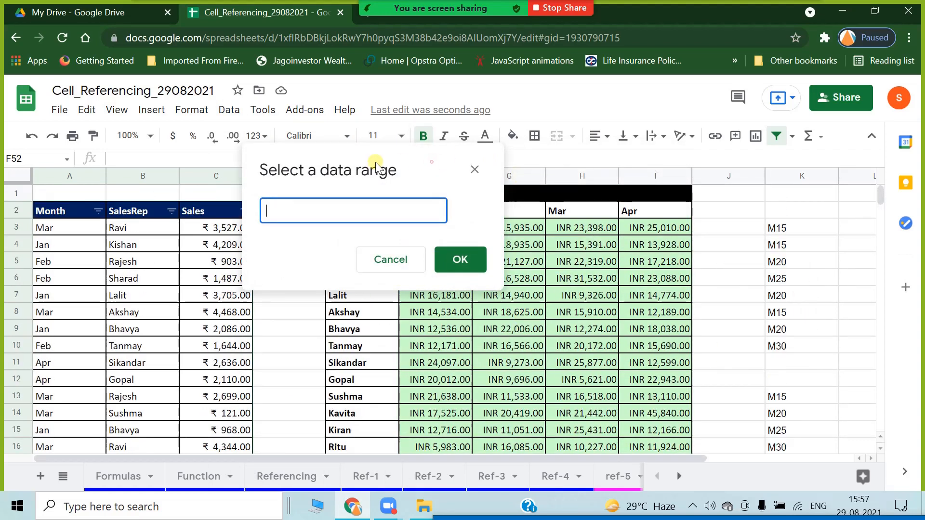
drag(378, 165, 258, 173)
click(435, 213)
drag(435, 215, 633, 208)
click(339, 267)
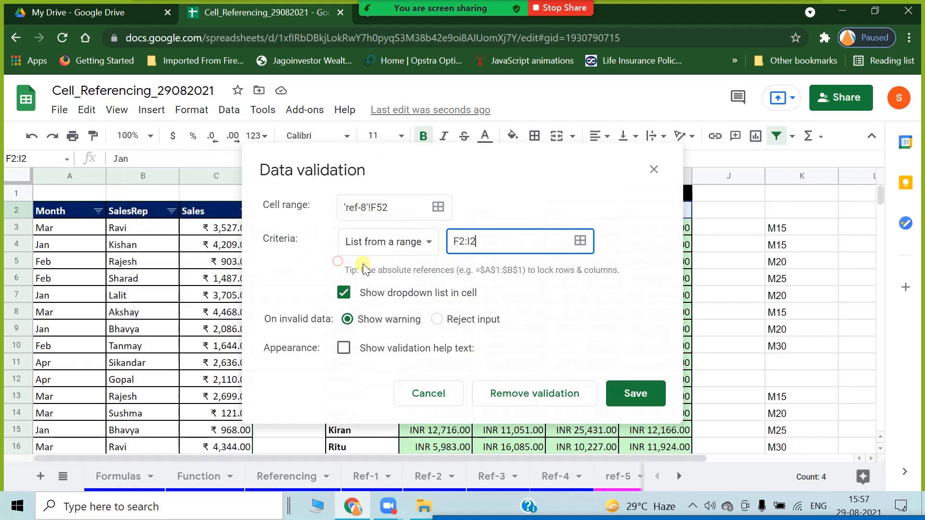
click(462, 319)
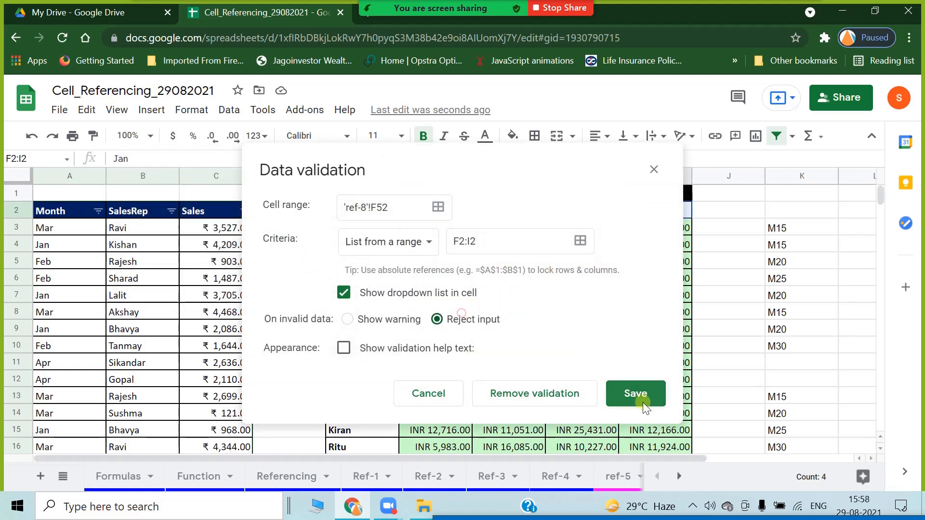
click(639, 393)
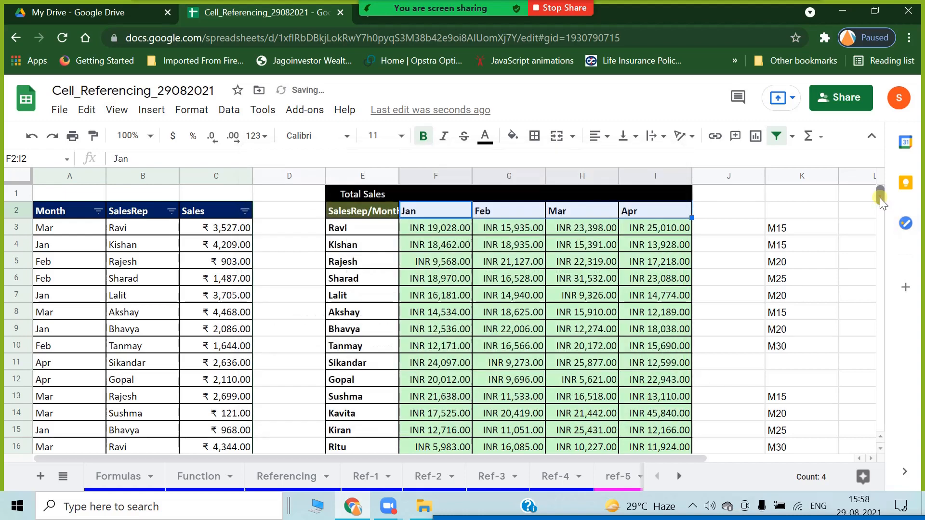
Step: Return to the criteria cells, choose Feb from the new F52 dropdown and check the filtered rows
drag(880, 198, 879, 251)
scroll(412, 370, up, 20)
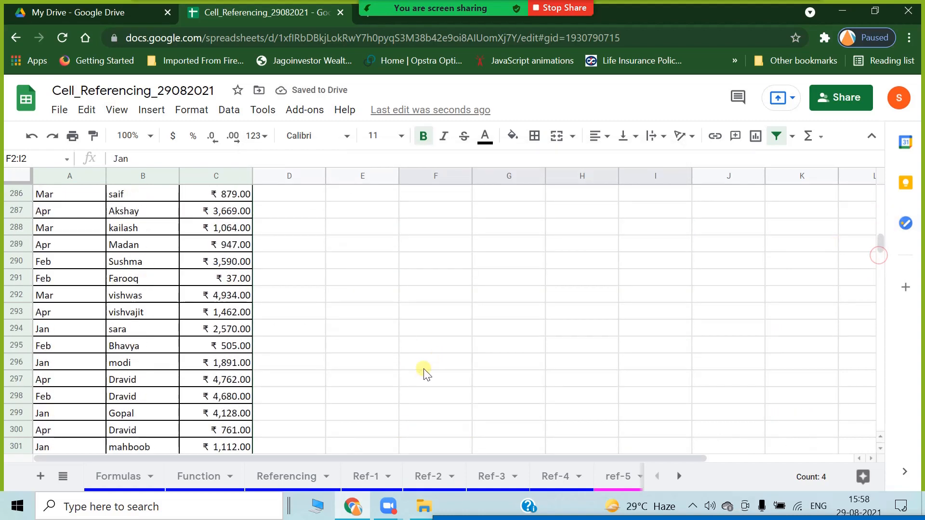
click(447, 368)
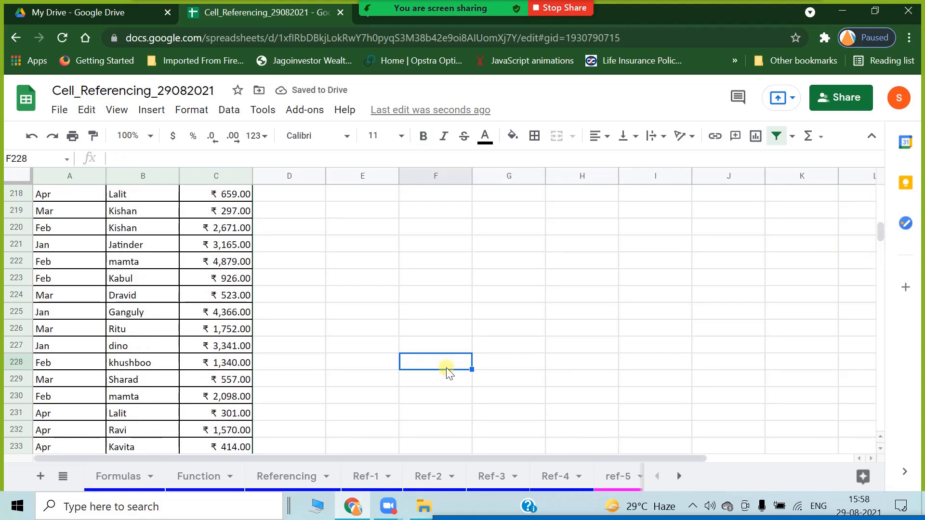
key(ctrl+z)
key(ctrl+z)
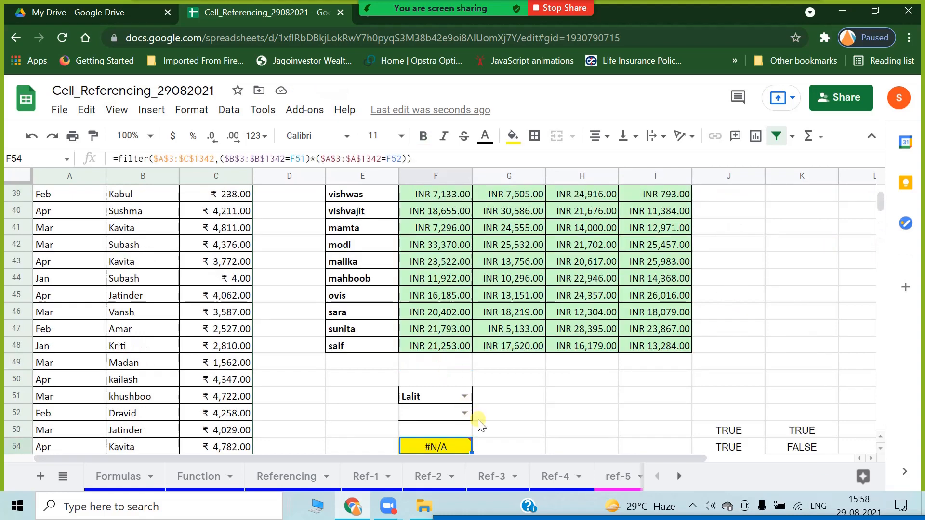
click(465, 415)
click(413, 374)
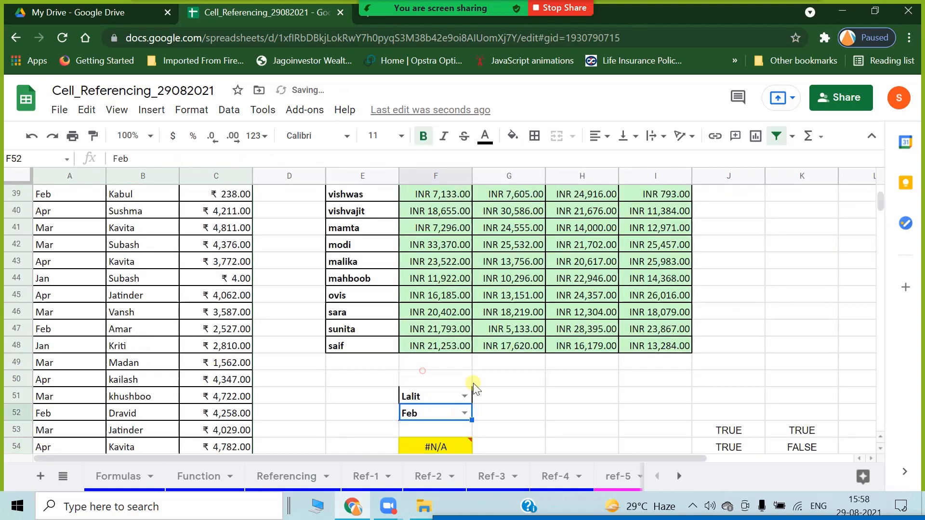
click(539, 397)
scroll(343, 401, down, 2)
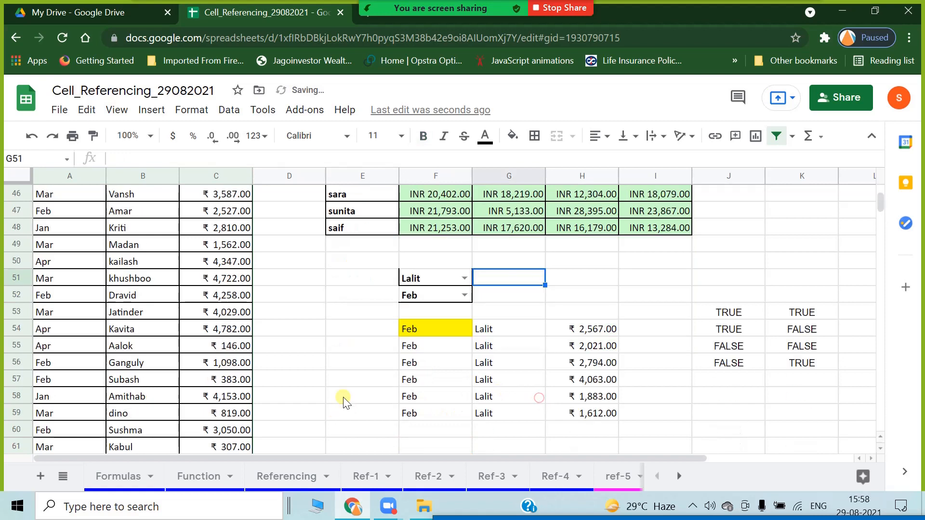
Step: Switch the F52 dropdown to Mar and finally to Apr to test the month filter
click(465, 294)
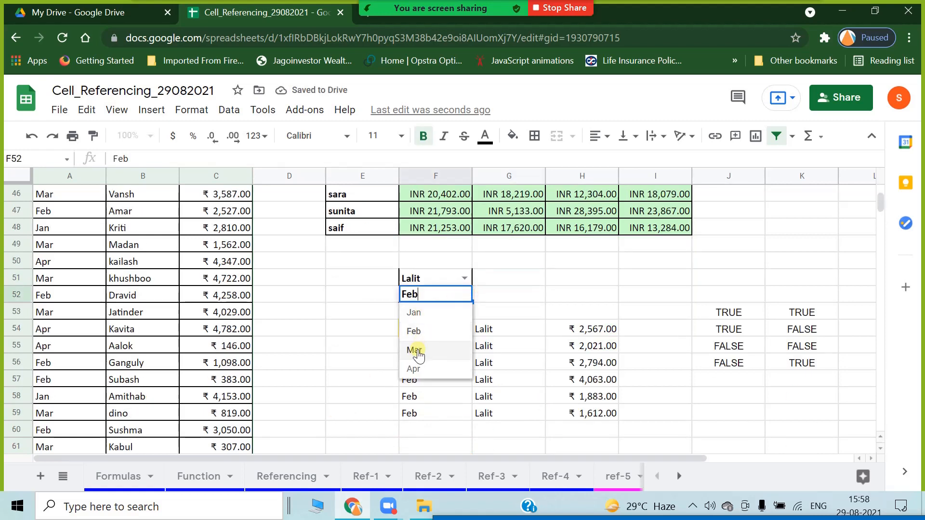
click(415, 349)
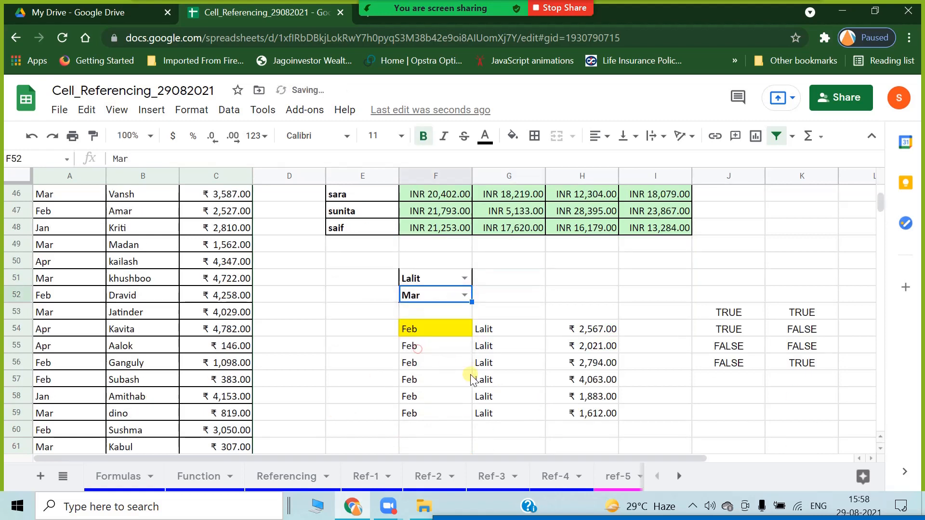
click(469, 296)
click(414, 369)
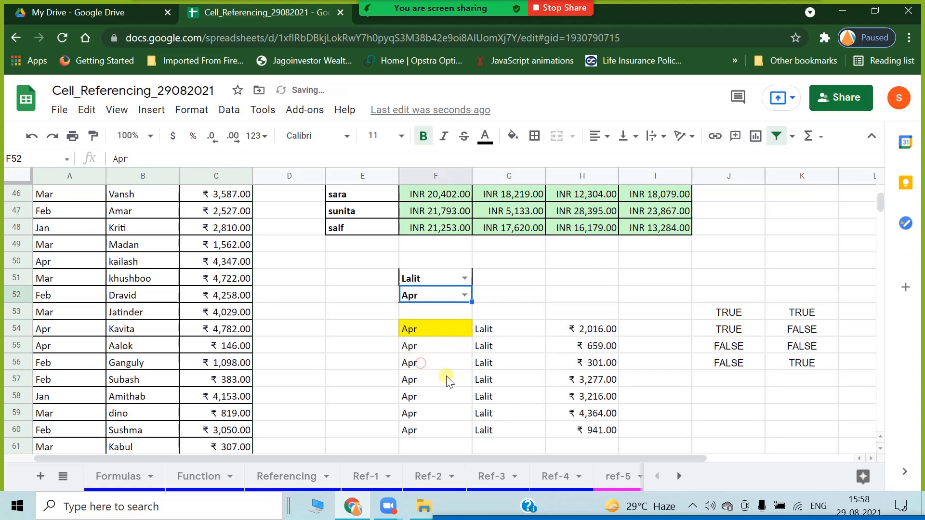
Step: Select another sales rep in the F51 dropdown and look through the filtered Apr rows
click(464, 278)
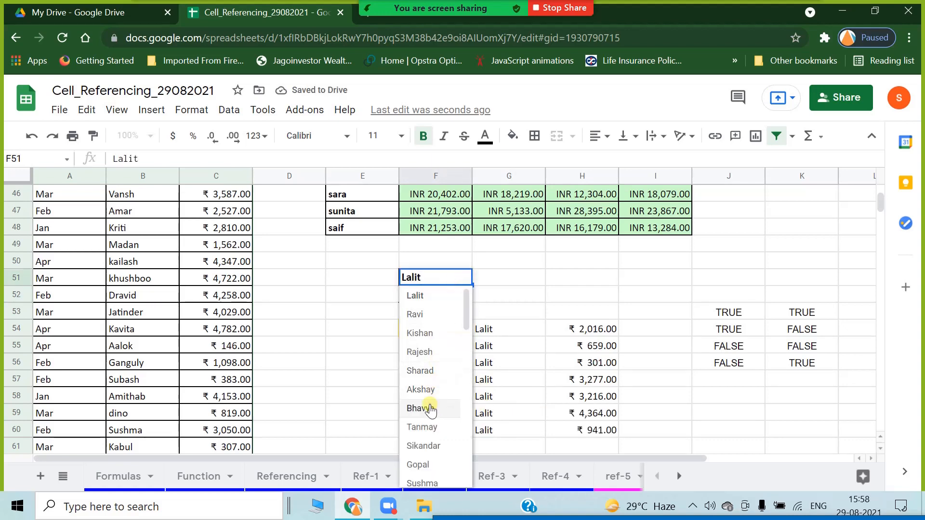
click(424, 408)
click(663, 384)
scroll(616, 381, down, 3)
scroll(237, 295, up, 2)
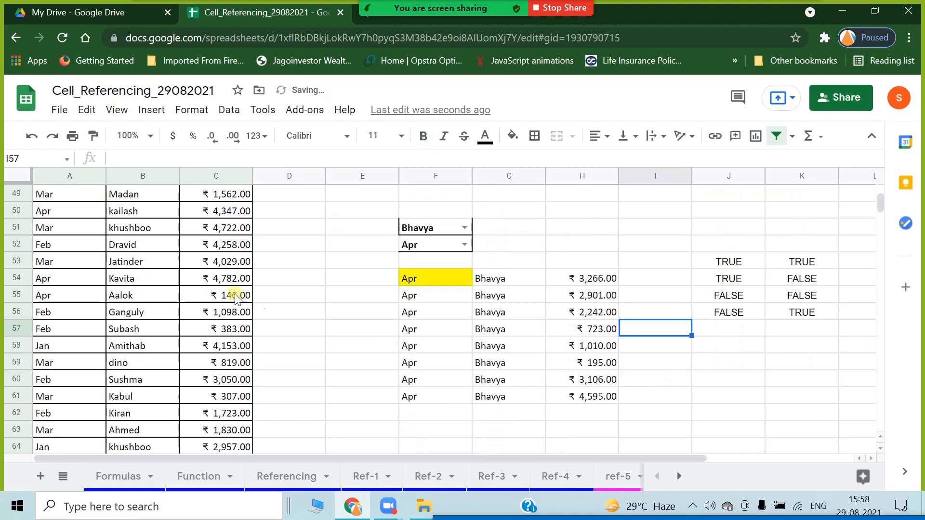
Step: Delete the TRUE/FALSE example values in J53:K56
click(757, 379)
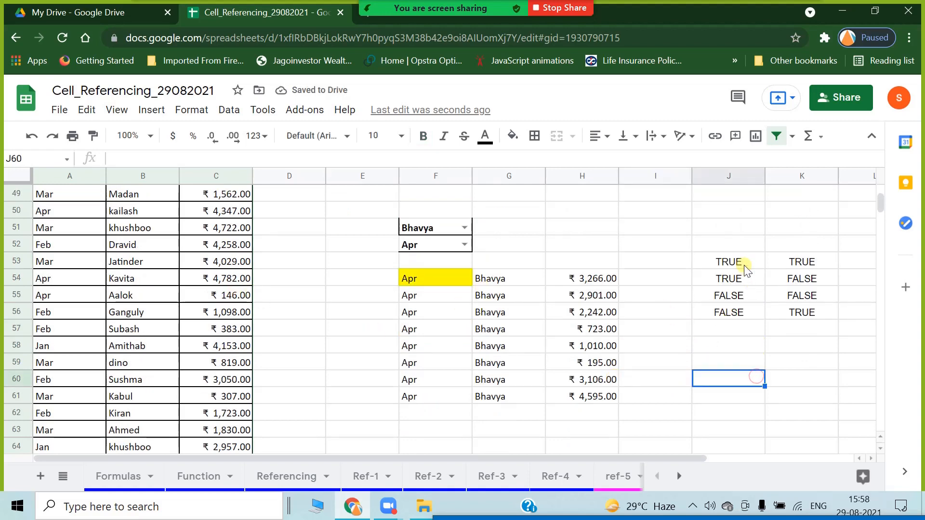
drag(745, 268, 768, 303)
key(Delete)
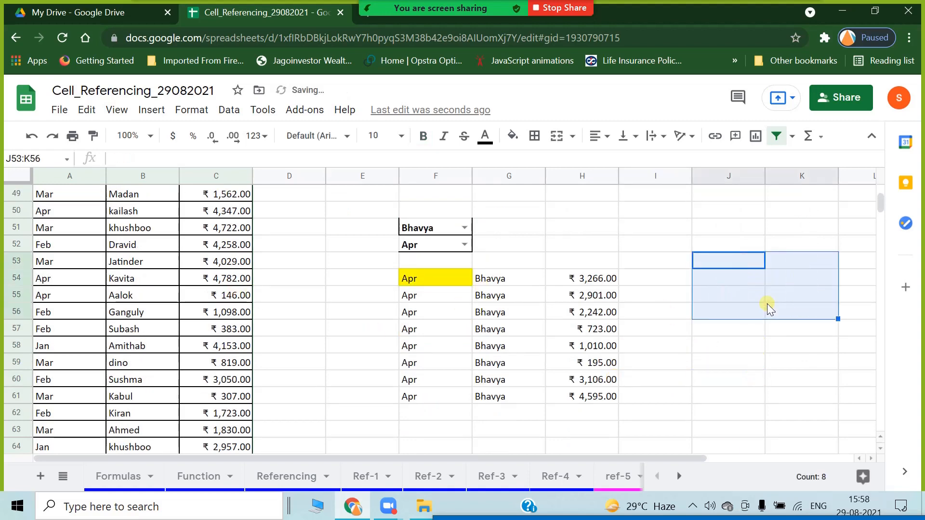
Step: Change the ref-8 sheet's tab colour to magenta
click(700, 363)
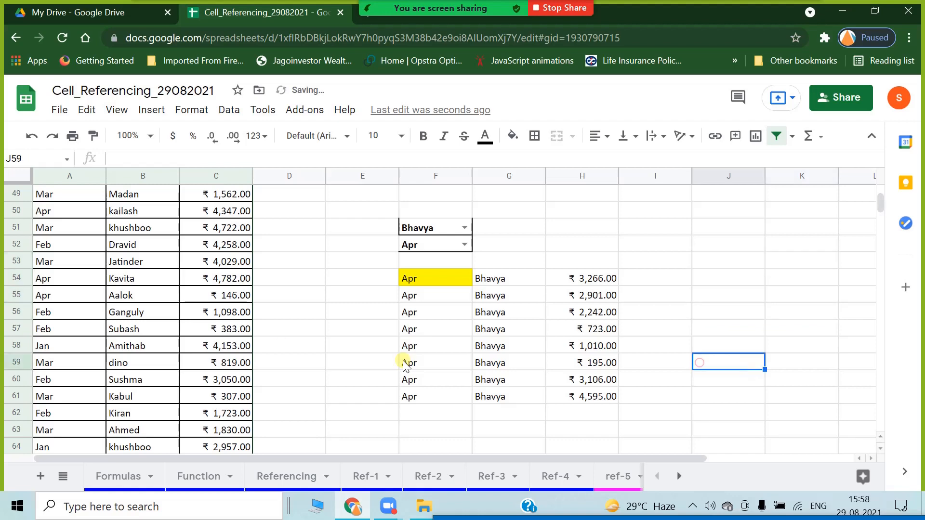
click(257, 313)
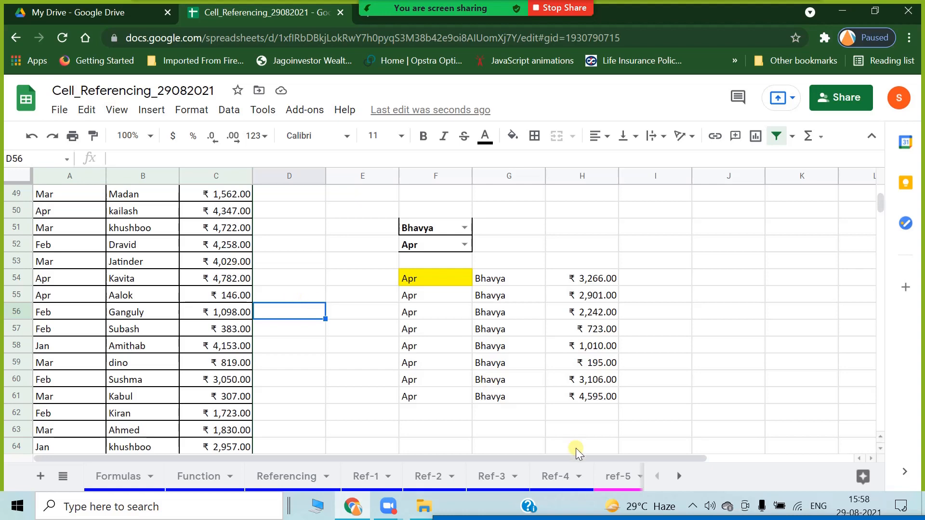
click(677, 477)
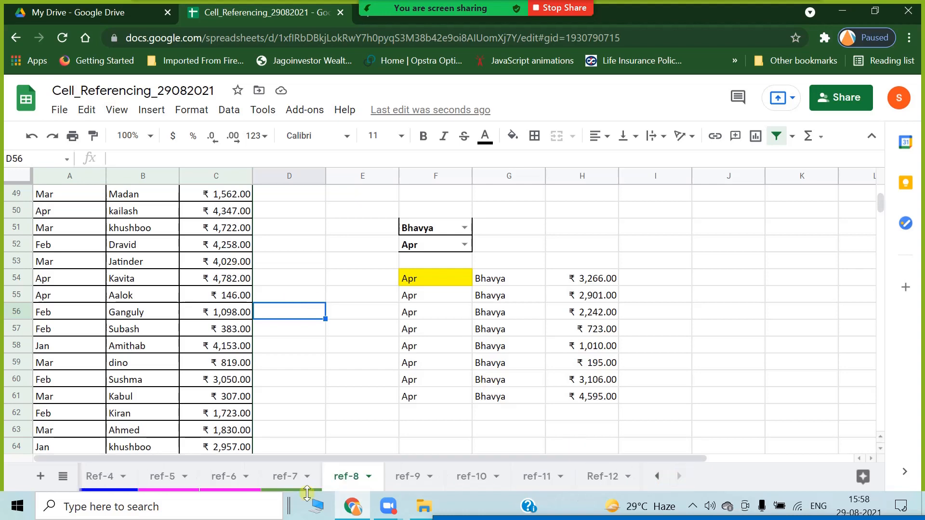
right_click(347, 482)
mouse_move(403, 328)
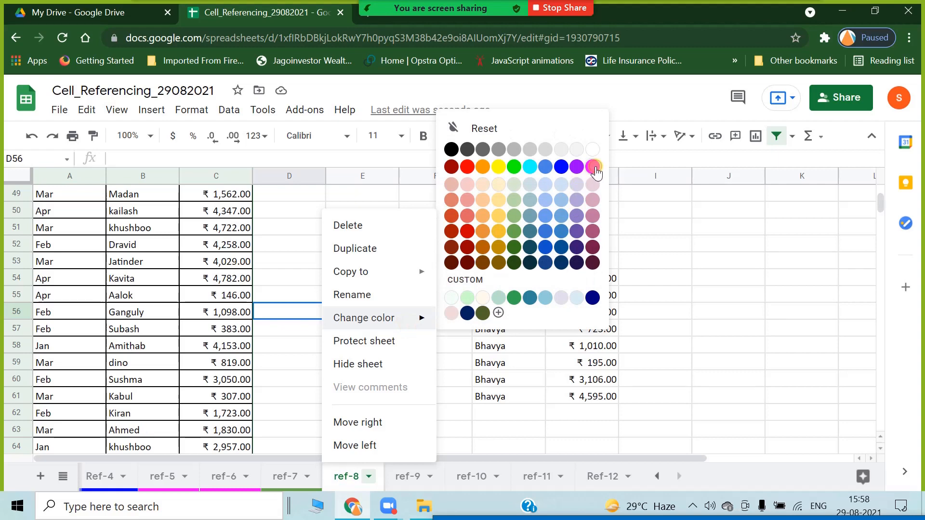
click(593, 166)
click(773, 344)
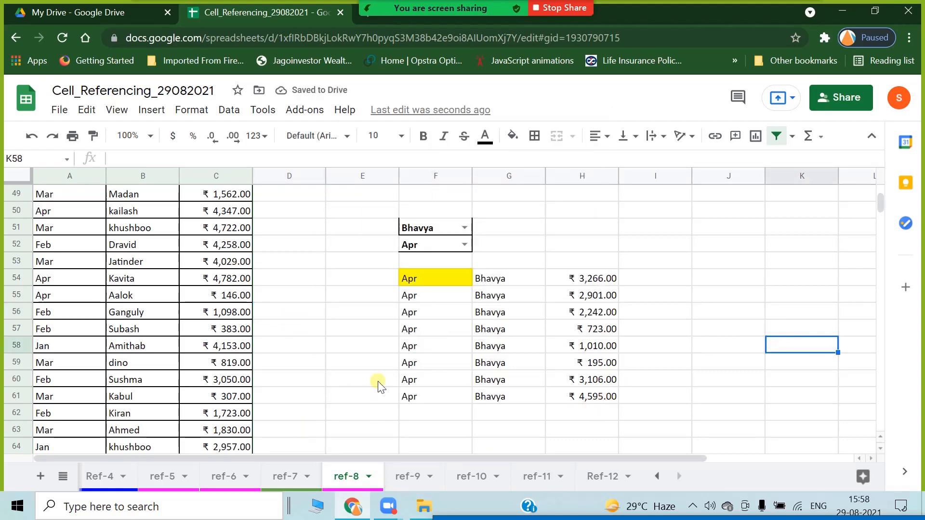
click(349, 387)
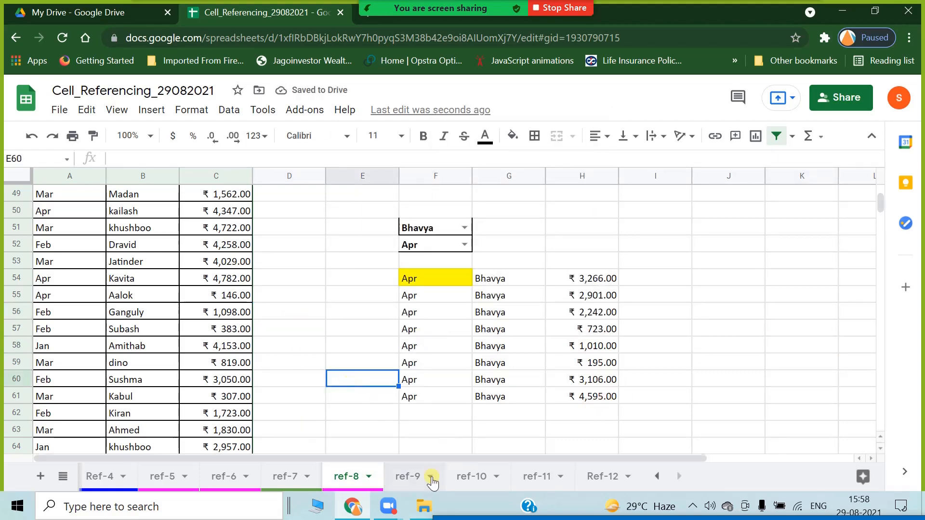
Step: Glance at sheet ref-9, return to ref-8 and review the FILTER formula in F54 and its result rows
click(408, 484)
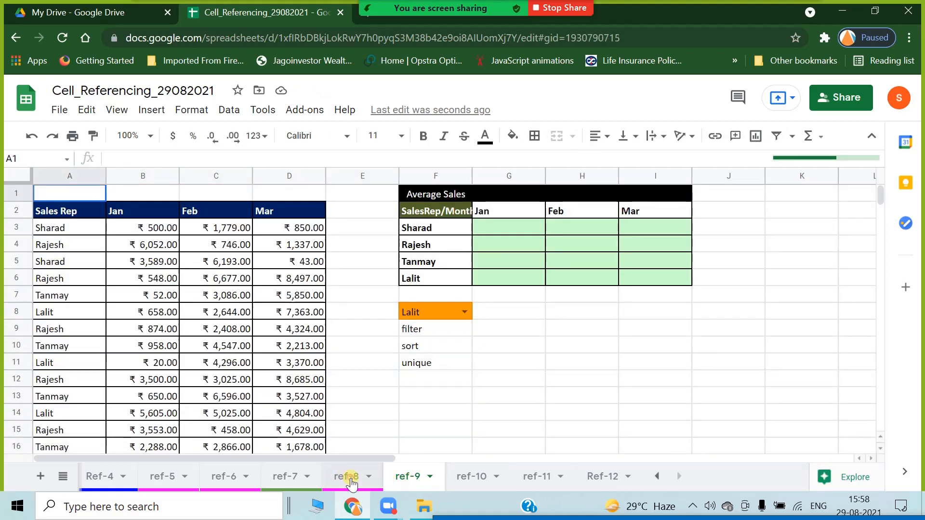
click(351, 483)
click(446, 398)
scroll(453, 332, up, 5)
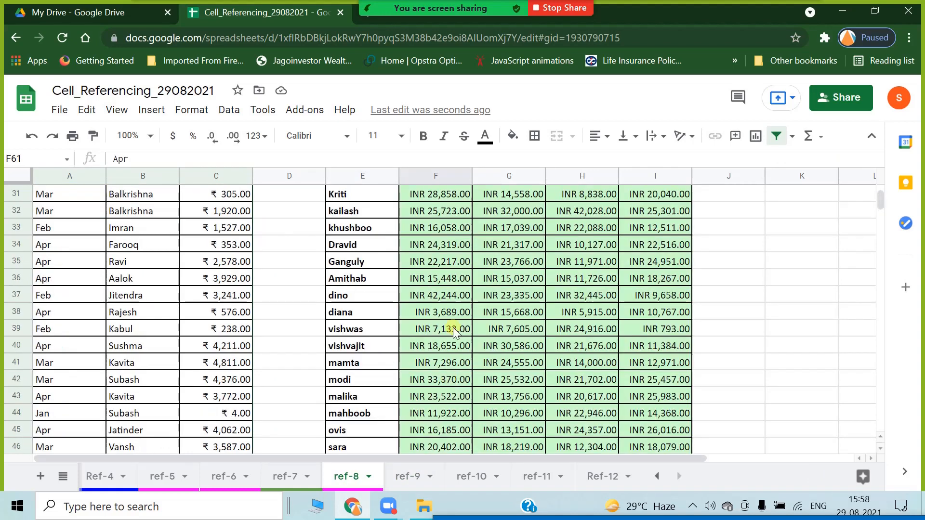
scroll(453, 332, down, 5)
click(443, 284)
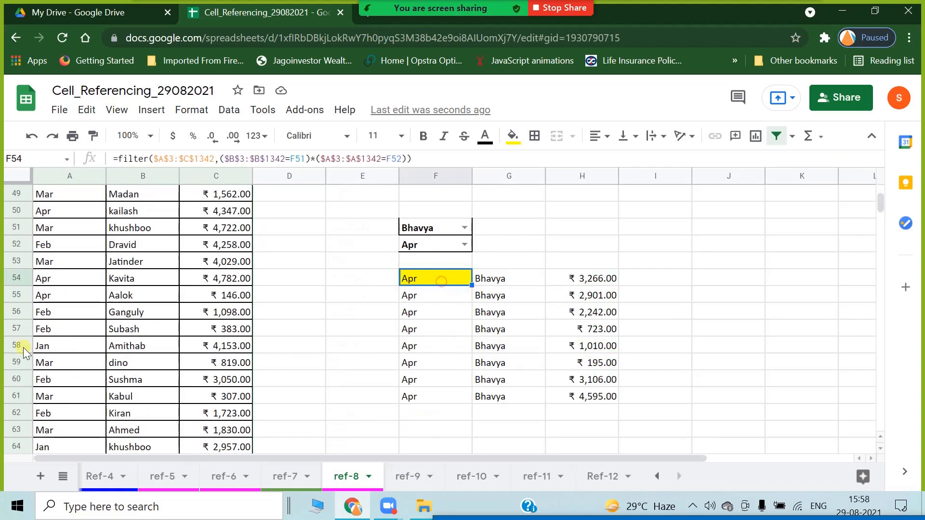
click(172, 314)
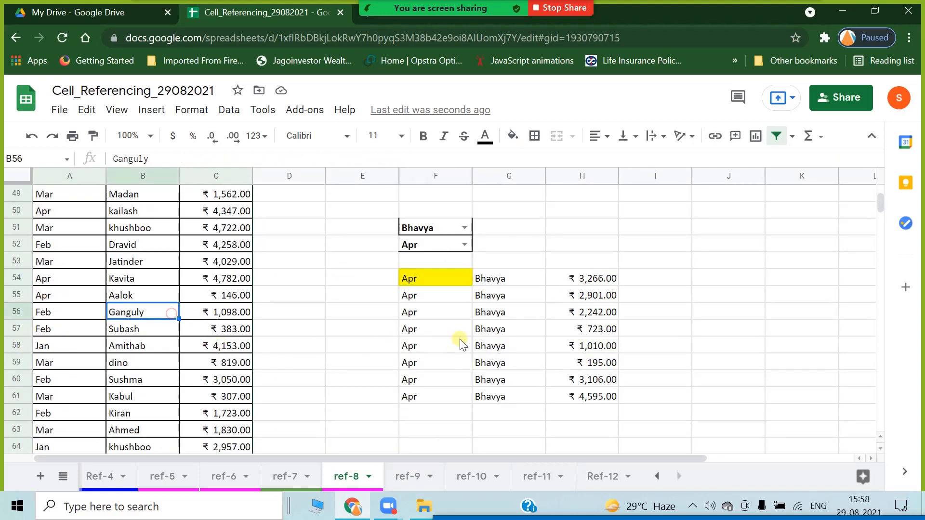
click(464, 330)
click(451, 279)
click(512, 284)
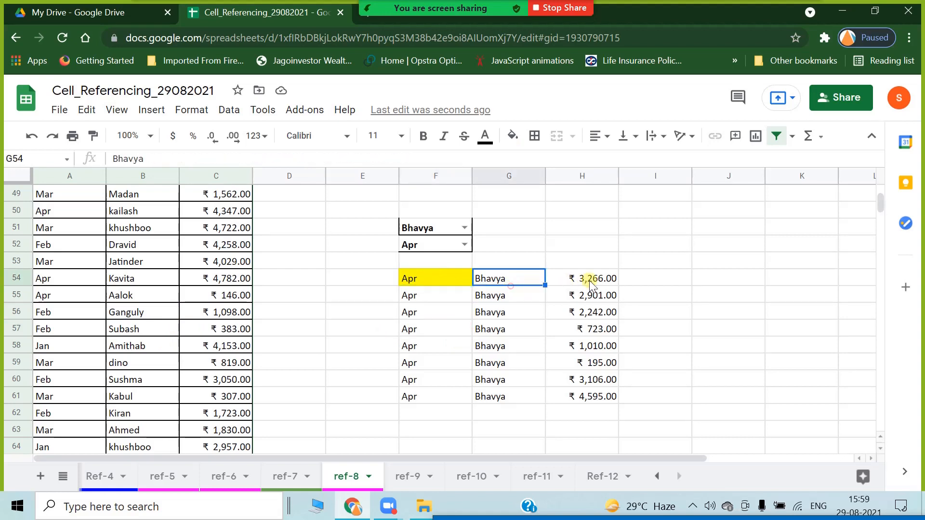
click(591, 281)
click(597, 335)
click(594, 397)
Step: Set the month criterion in F52 to Mar and check the FILTER result in F54
click(423, 273)
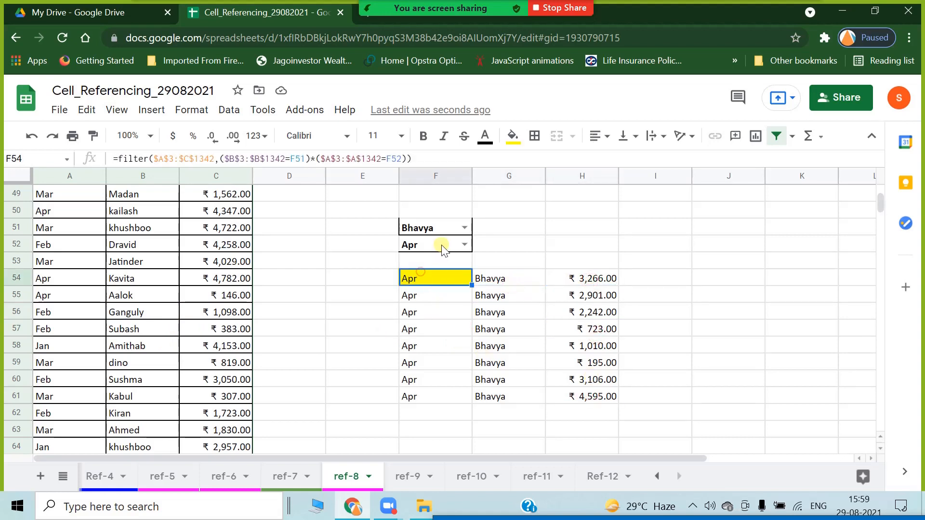
click(441, 243)
click(465, 245)
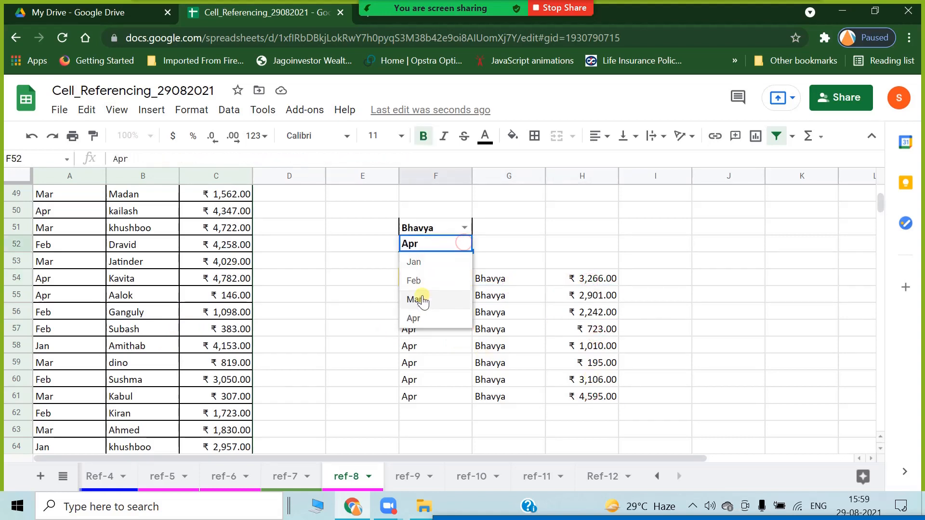
click(417, 297)
click(470, 392)
click(430, 282)
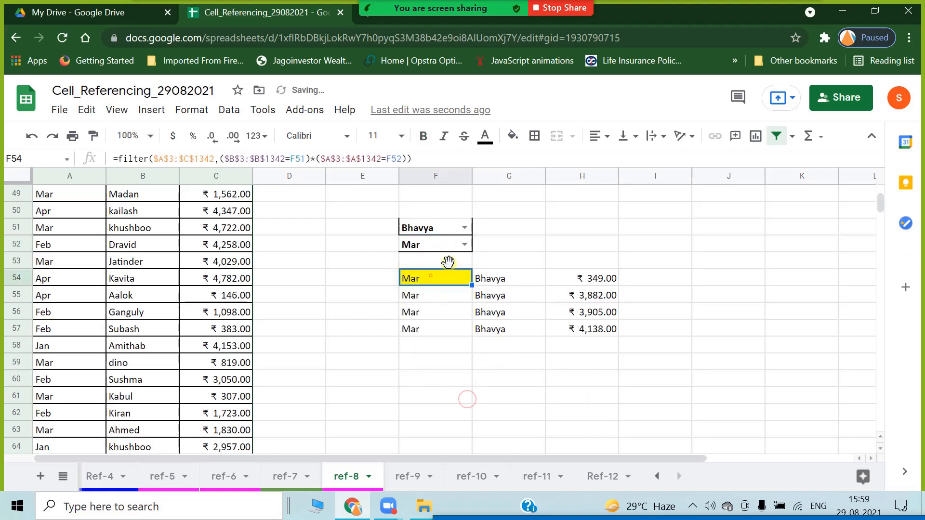
click(463, 245)
click(447, 299)
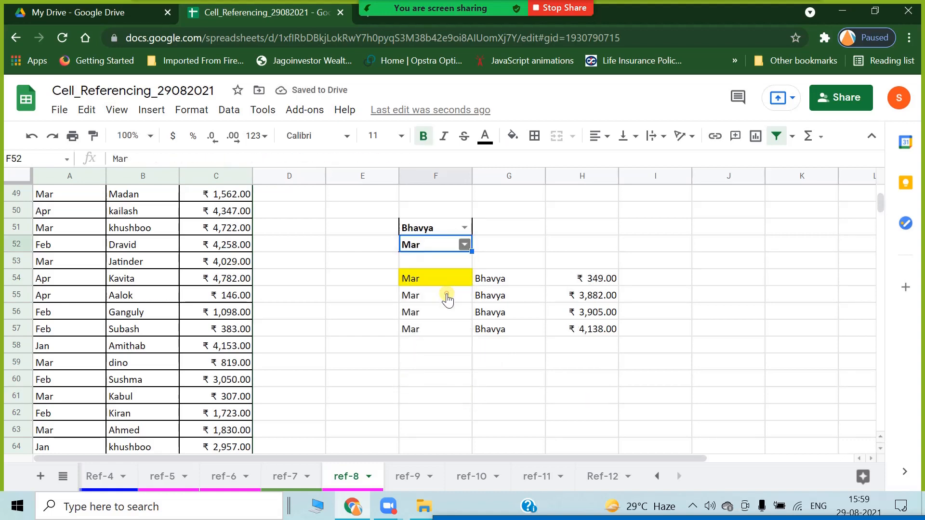
Step: Choose the third sales rep in the F51 dropdown list and check the filtered month, rep and sales columns
click(465, 228)
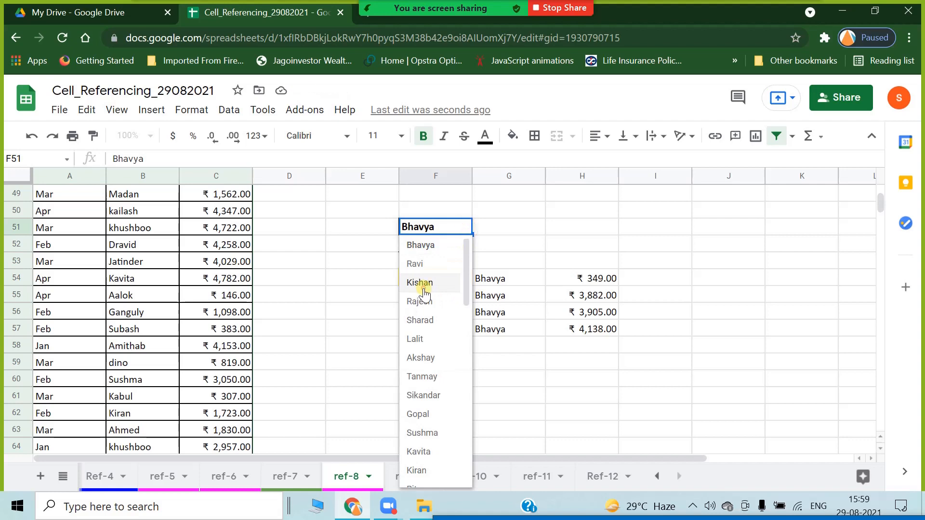
click(424, 289)
click(485, 433)
click(438, 282)
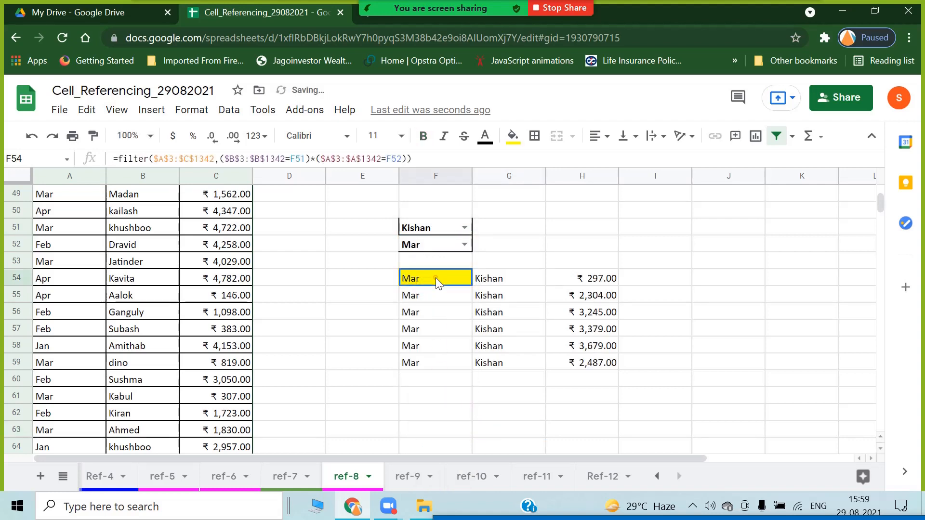
click(448, 344)
click(448, 362)
click(512, 359)
key(Right)
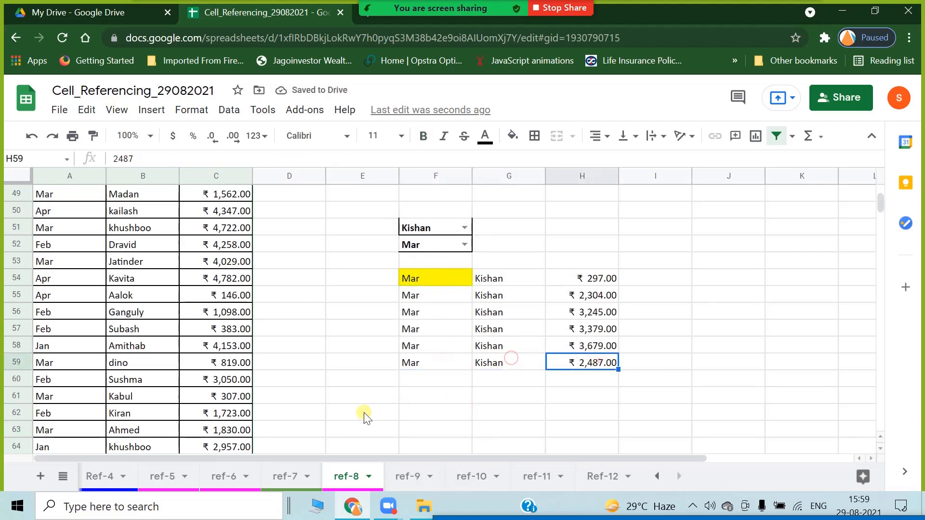
Step: Review the SUMIFS formulas in the Total Sales table against the source data and the FILTER formula in F54
scroll(365, 419, up, 15)
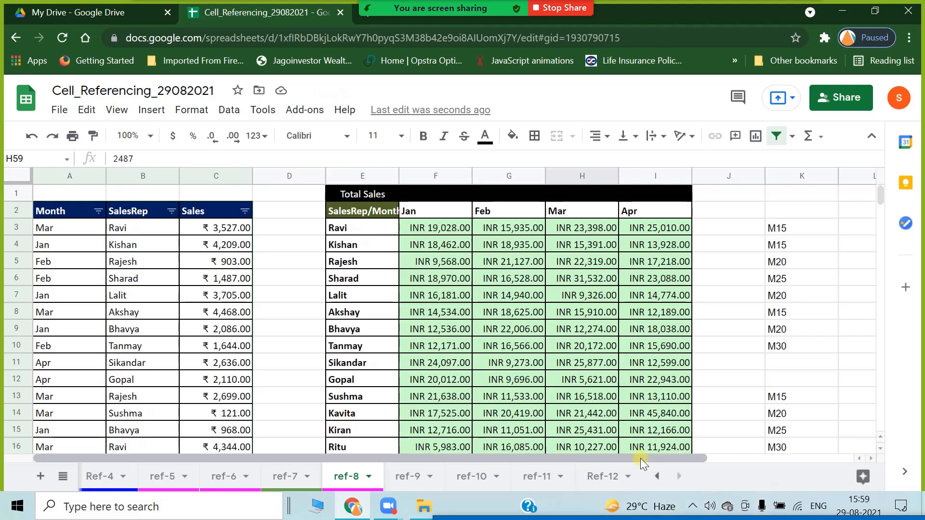
drag(641, 458, 603, 461)
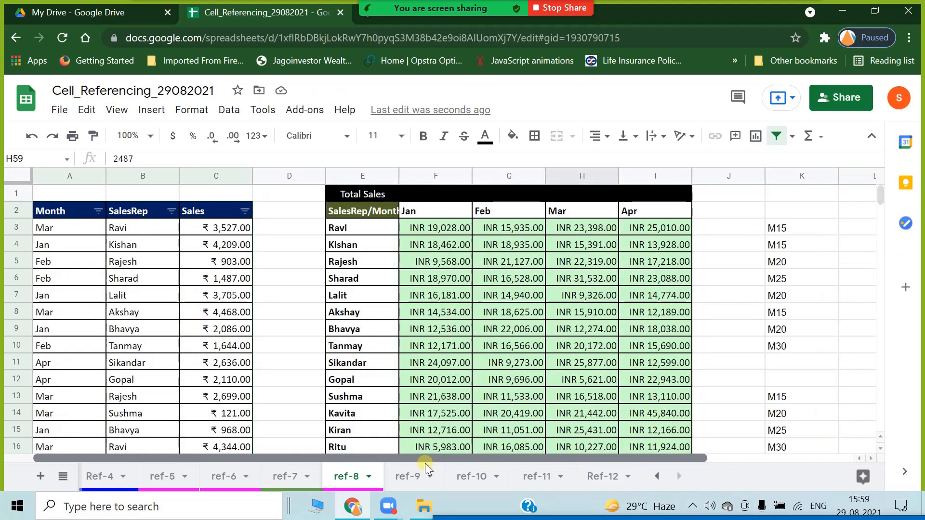
click(440, 398)
scroll(439, 405, down, 6)
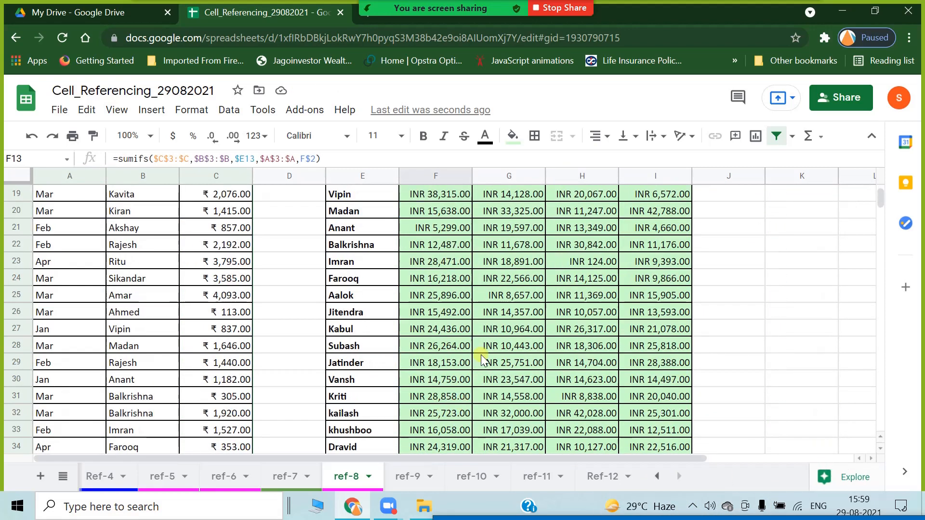
scroll(481, 359, down, 10)
click(440, 411)
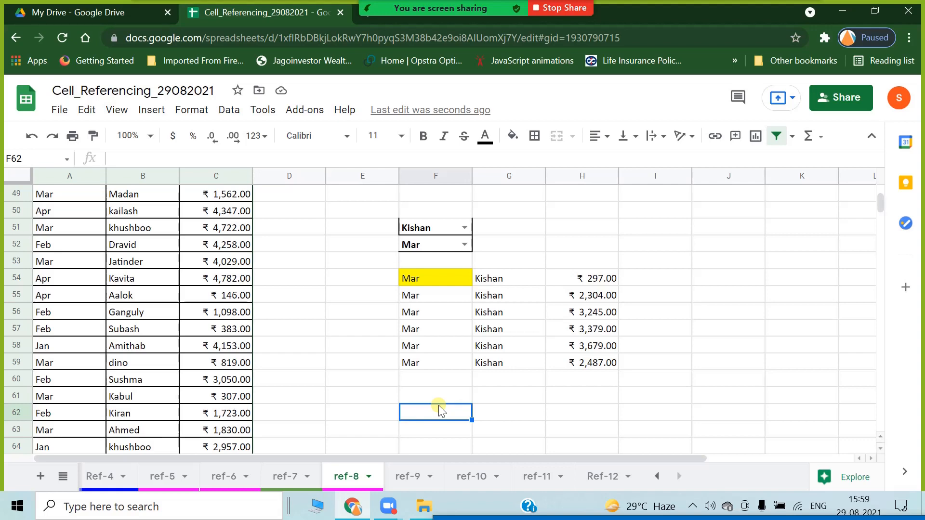
scroll(441, 411, up, 15)
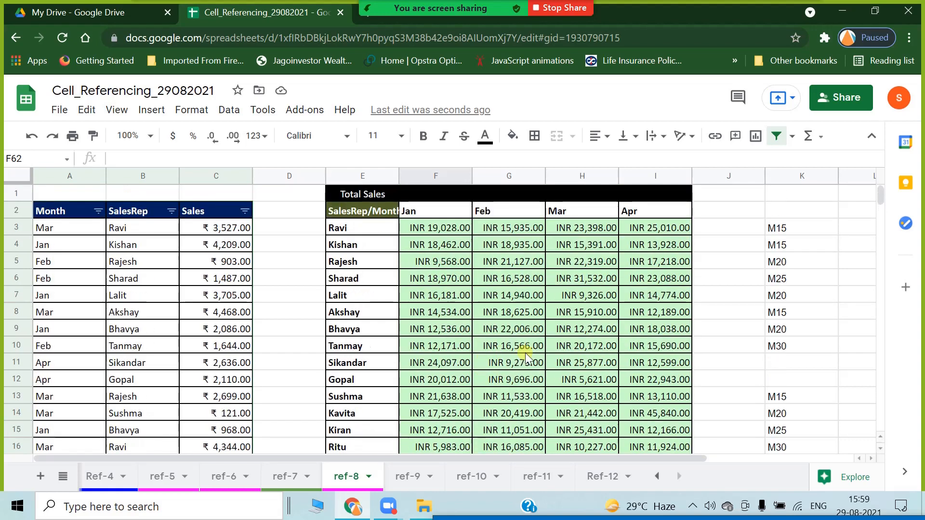
click(223, 227)
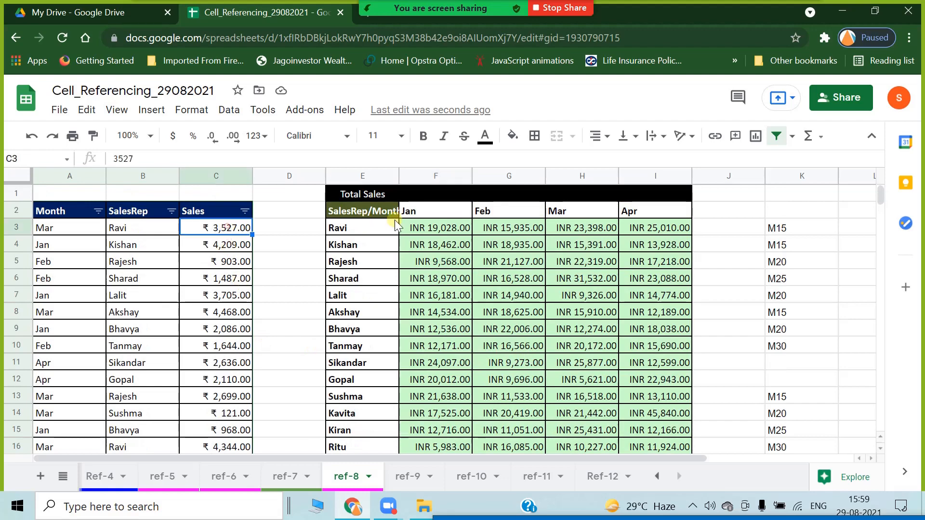
click(451, 226)
click(580, 235)
click(652, 261)
click(537, 359)
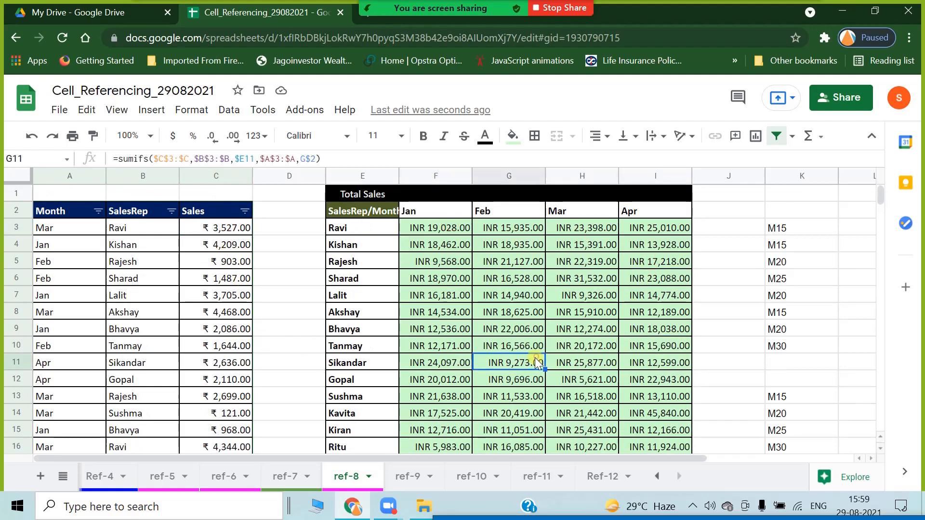
scroll(536, 359, down, 6)
scroll(536, 360, down, 15)
scroll(525, 352, up, 8)
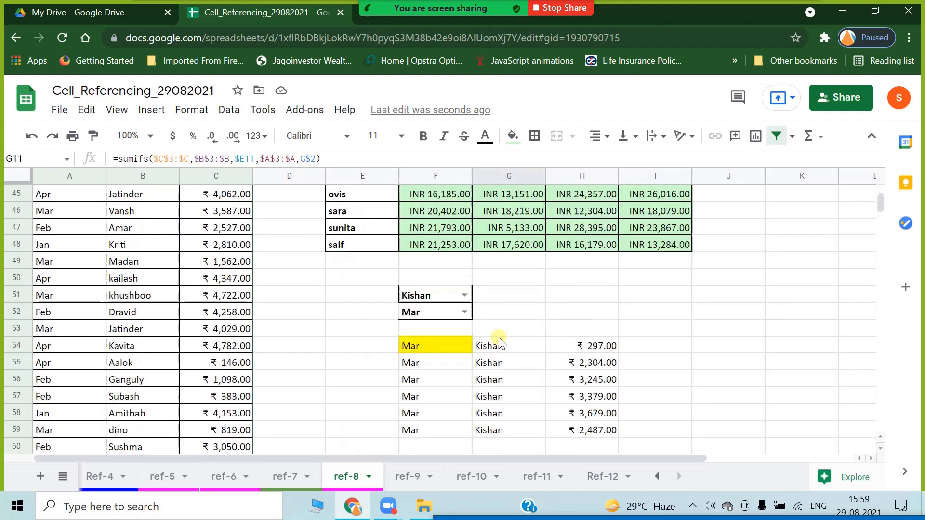
scroll(482, 313, down, 3)
click(436, 231)
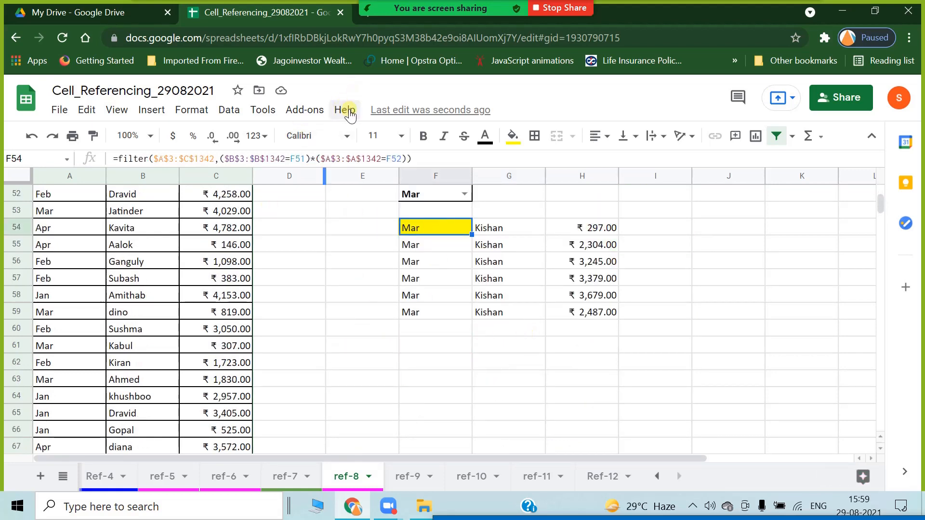
Step: Open the Google Sheets function list and filter it by the keyword "filter"
click(346, 110)
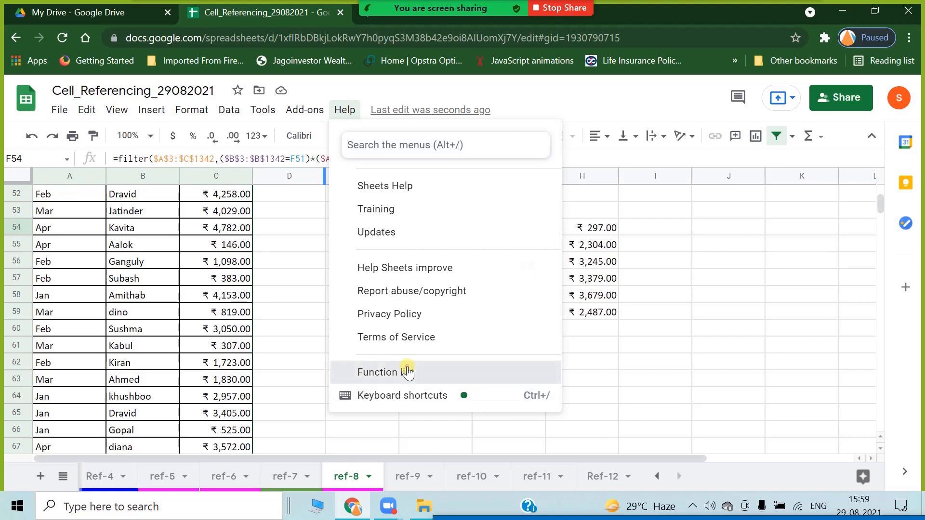
click(407, 372)
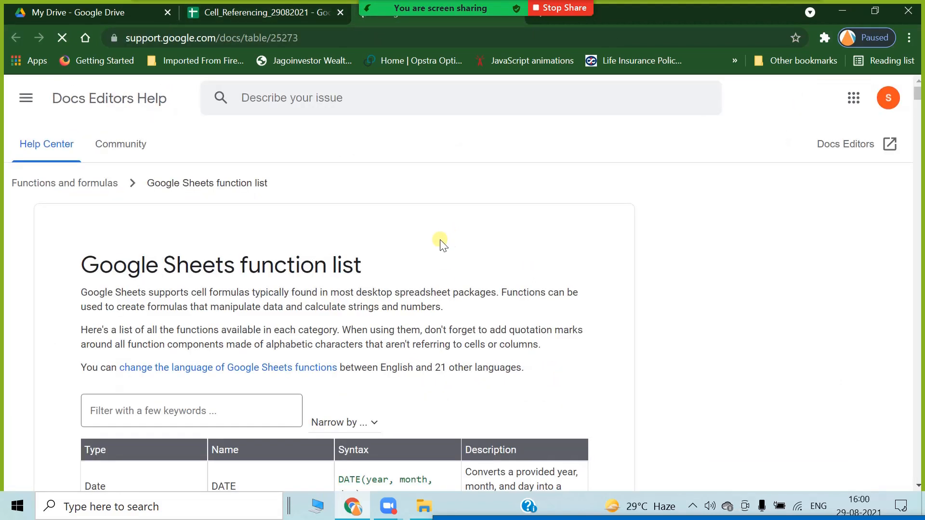
click(224, 412)
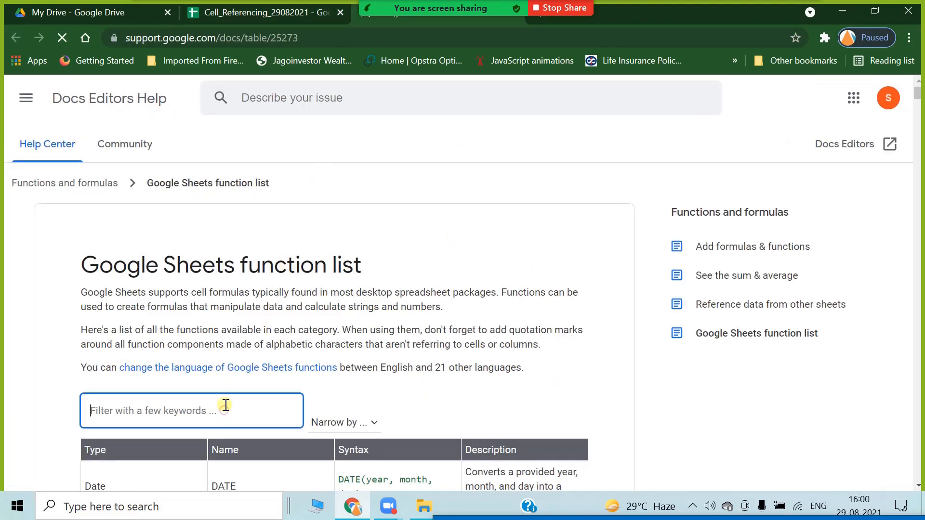
text(filter)
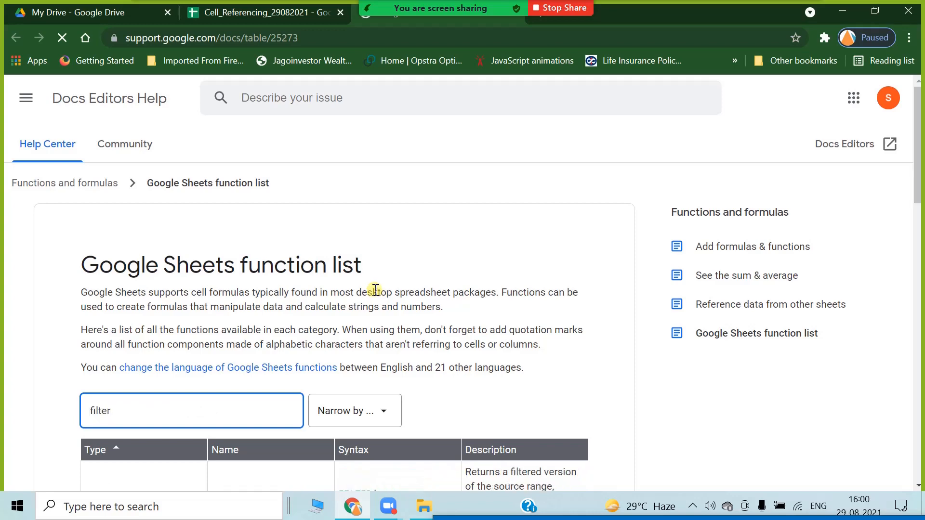
Step: Open the detailed help page for the FILTER function and look through its examples, sample usage and syntax
scroll(112, 392, down, 4)
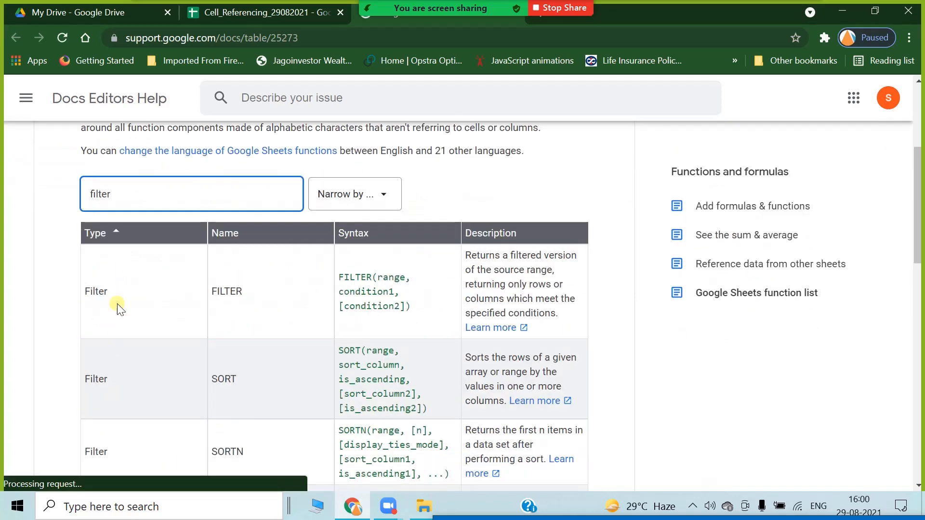
click(506, 332)
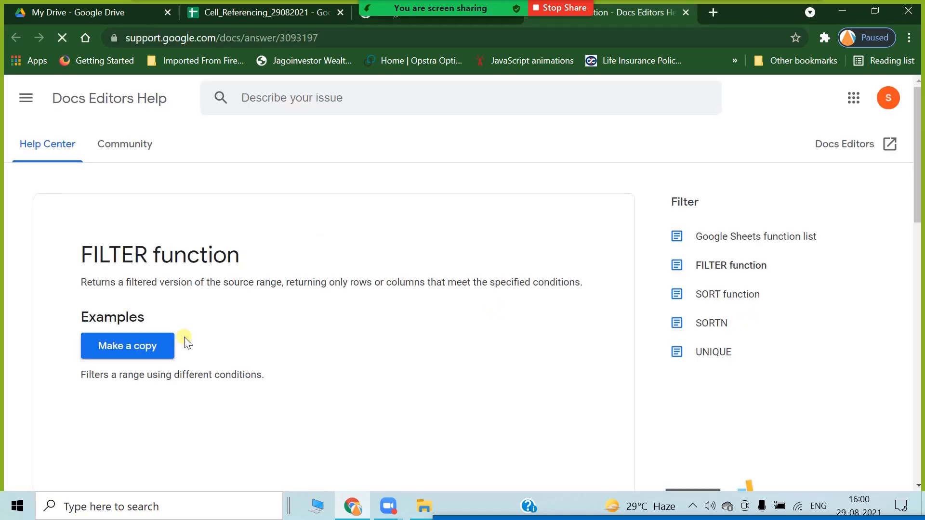
scroll(313, 322, down, 10)
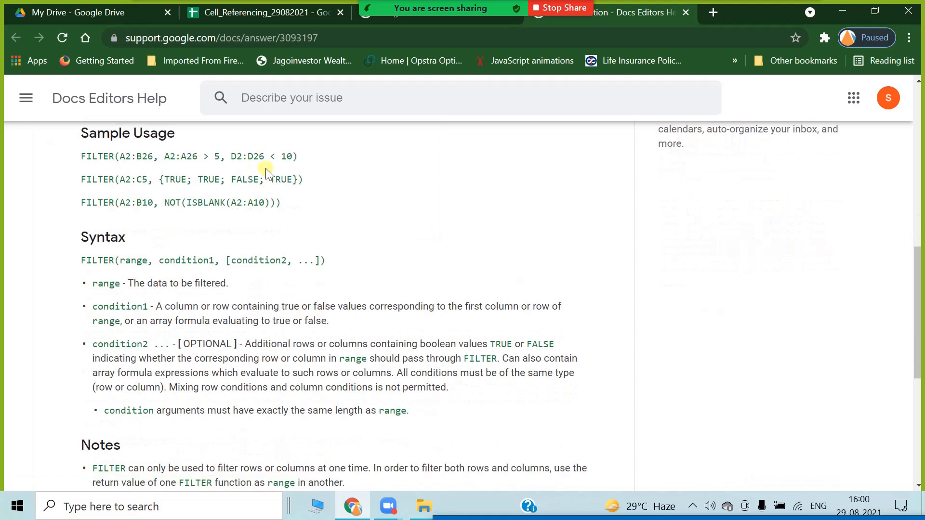
scroll(265, 169, up, 8)
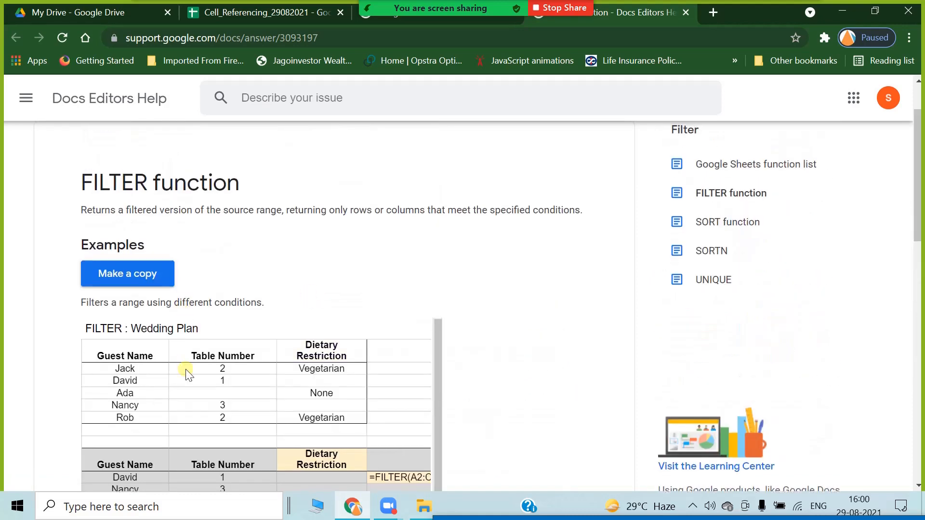
Step: Look through the FILTER help page's examples and notes, and make a copy of its example spreadsheet
scroll(186, 373, down, 8)
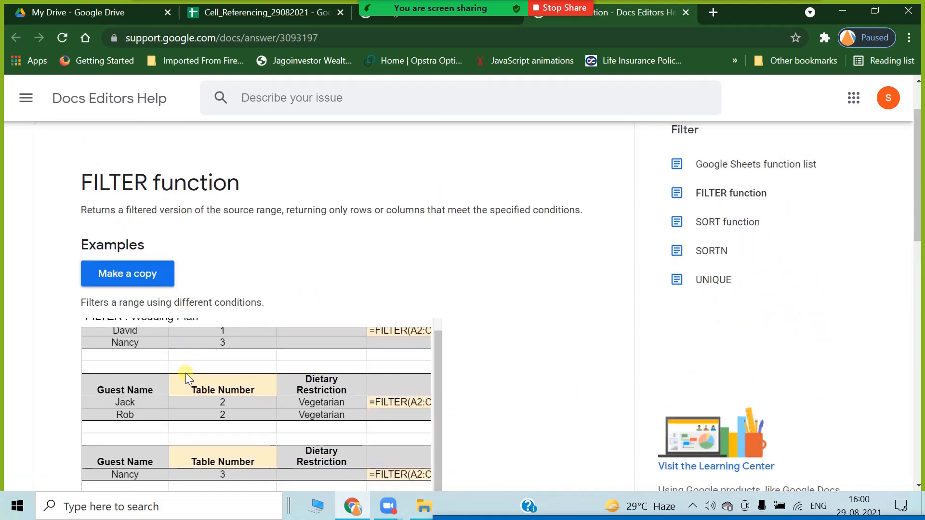
scroll(285, 380, down, 15)
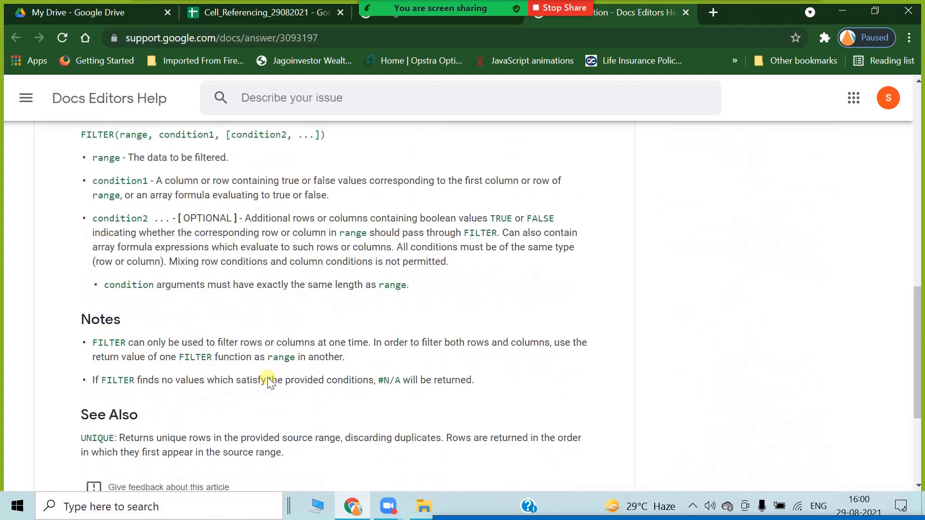
scroll(264, 382, up, 6)
scroll(233, 370, up, 3)
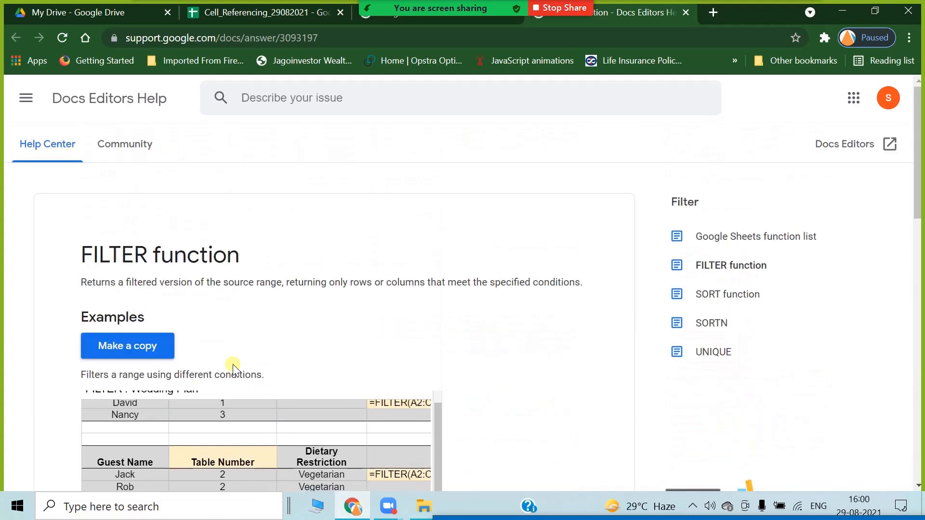
click(151, 343)
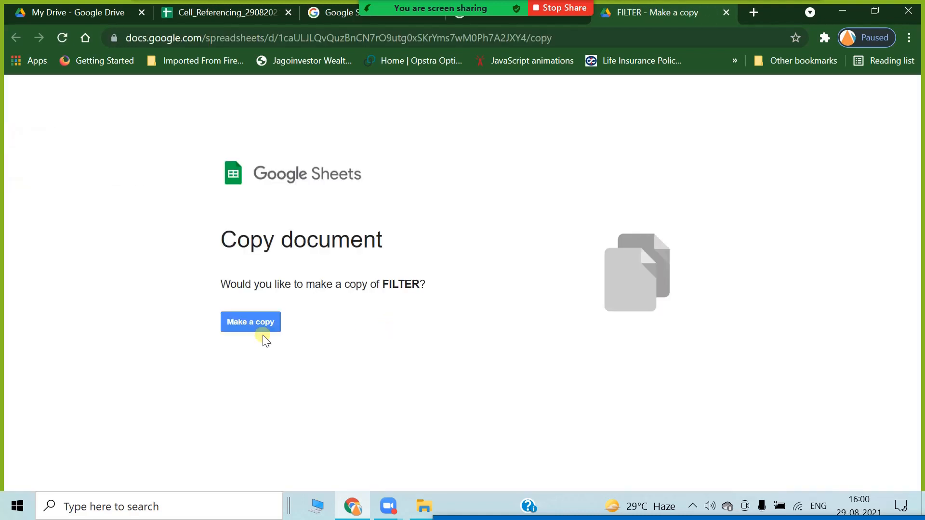
click(258, 325)
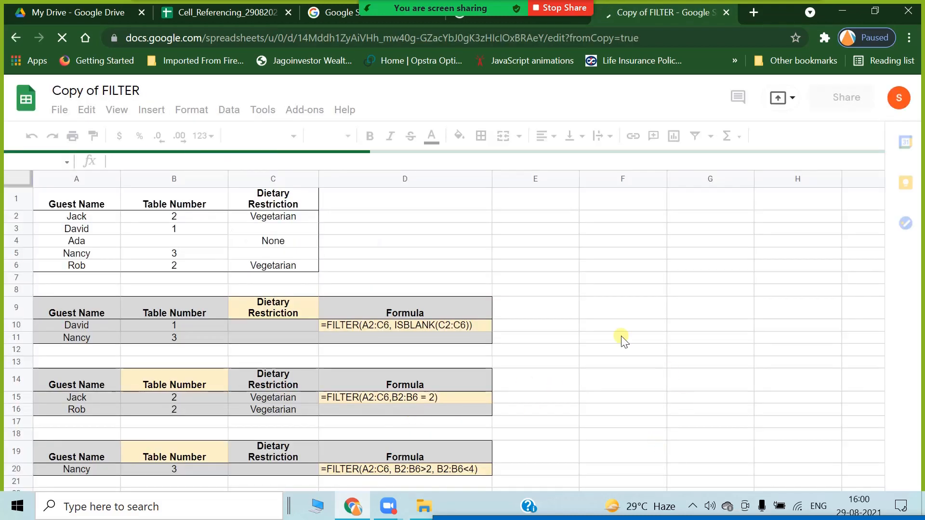
Step: Look over the guest table in the copied sheet and check the FILTER formula in A10
click(604, 332)
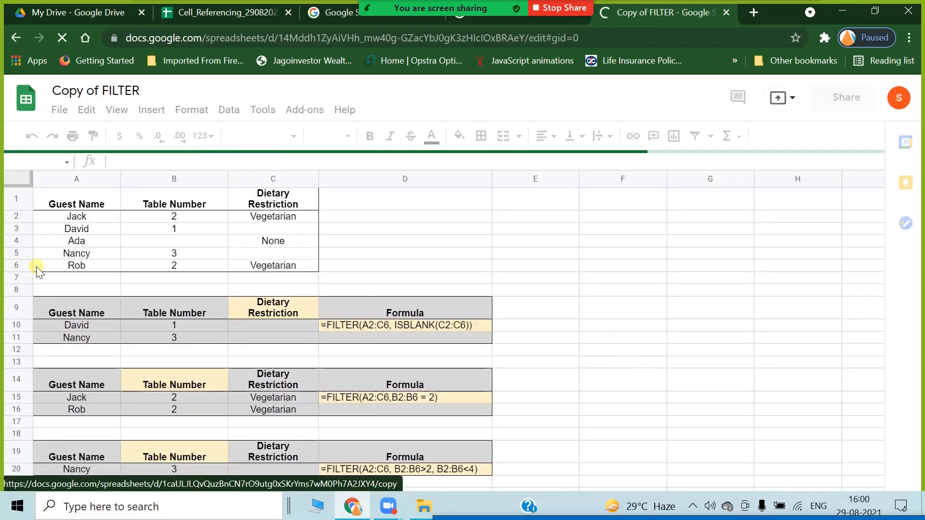
click(215, 206)
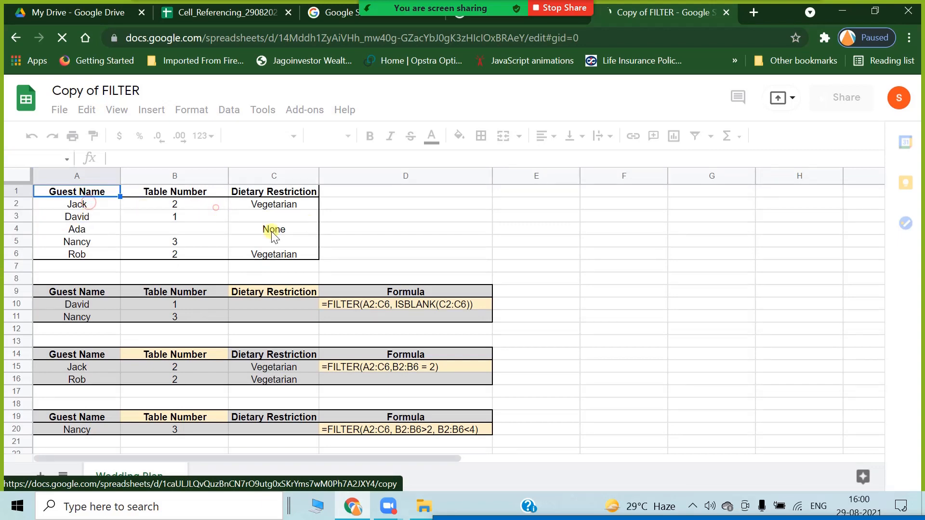
scroll(334, 405, down, 1)
scroll(333, 410, down, 2)
scroll(278, 397, up, 3)
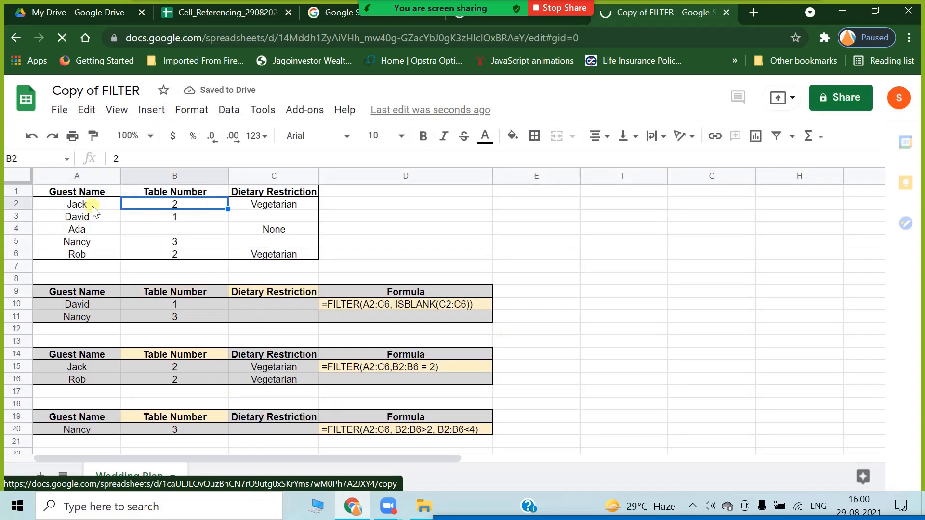
click(111, 220)
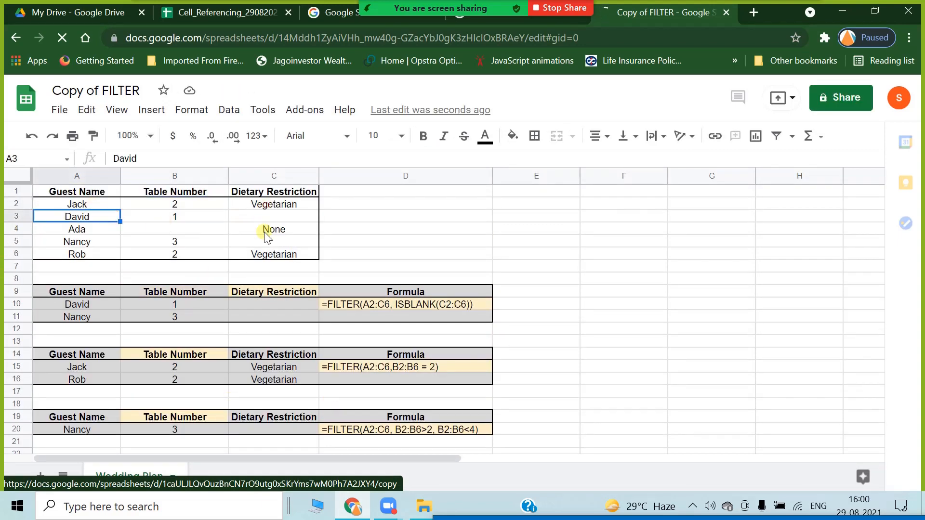
click(266, 231)
click(71, 310)
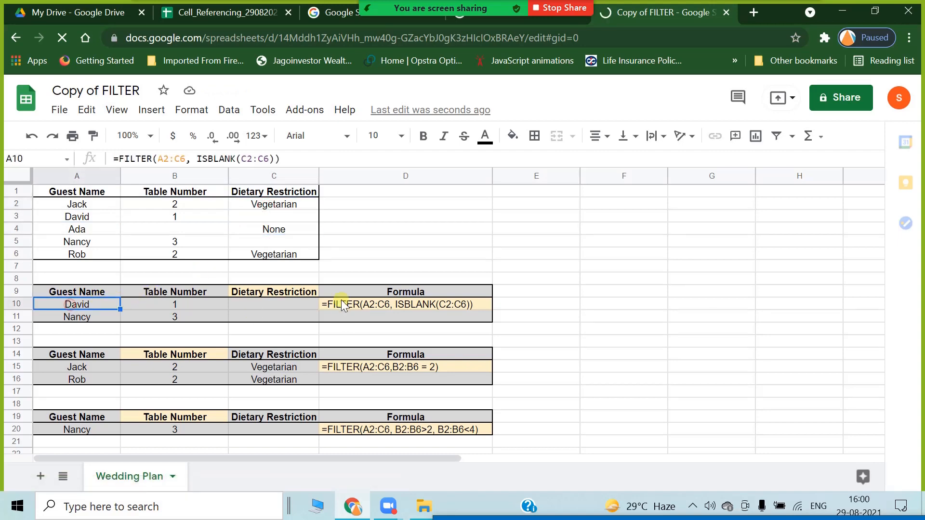
Step: Turn the text in D10 into a live formula by removing the leading apostrophe before =FILTER(A2:C6, ISBLANK(C2:C6))
click(341, 299)
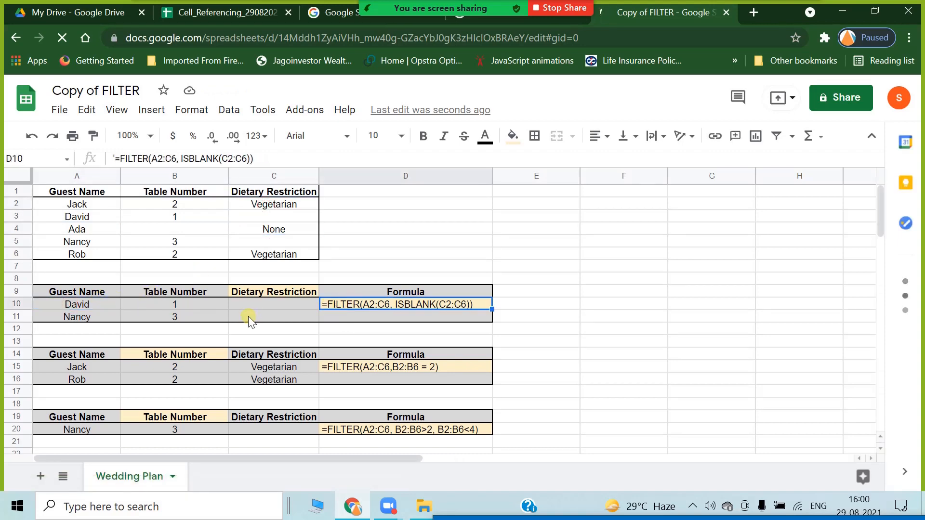
click(116, 154)
text(')
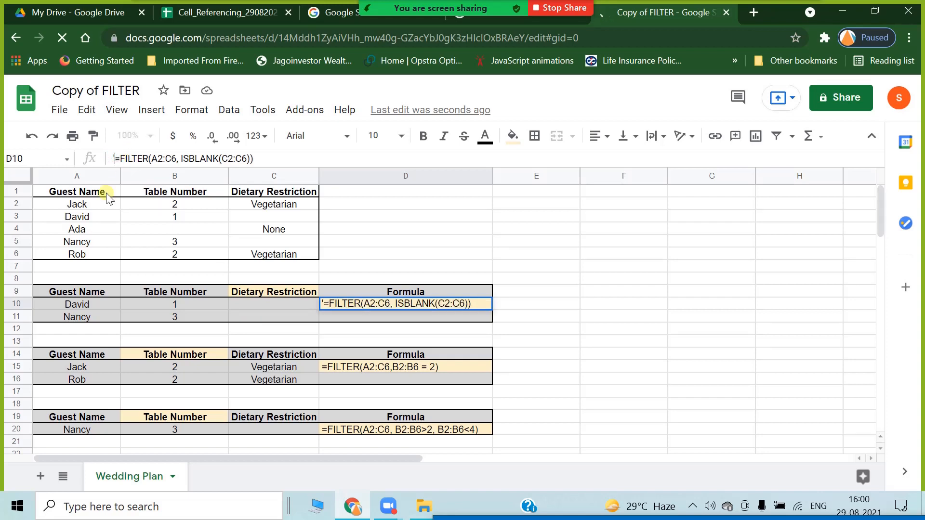
key(BackSpace)
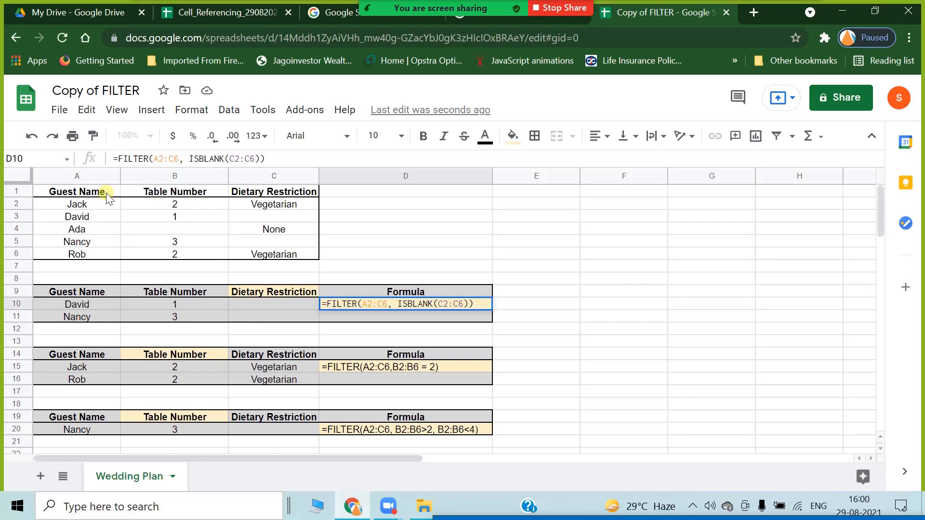
key(Return)
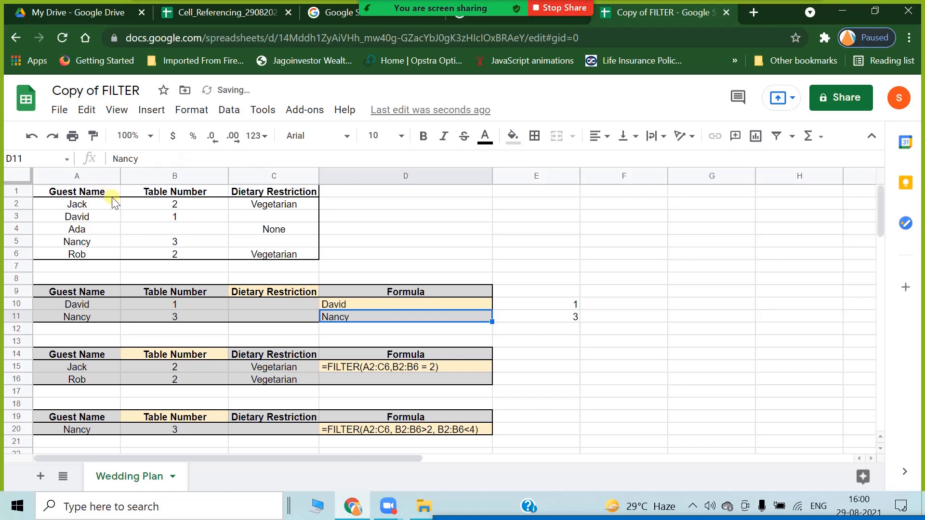
Step: Inspect the ranges used by the D10 formula and compare its output with the guest rows lacking a dietary restriction
click(352, 307)
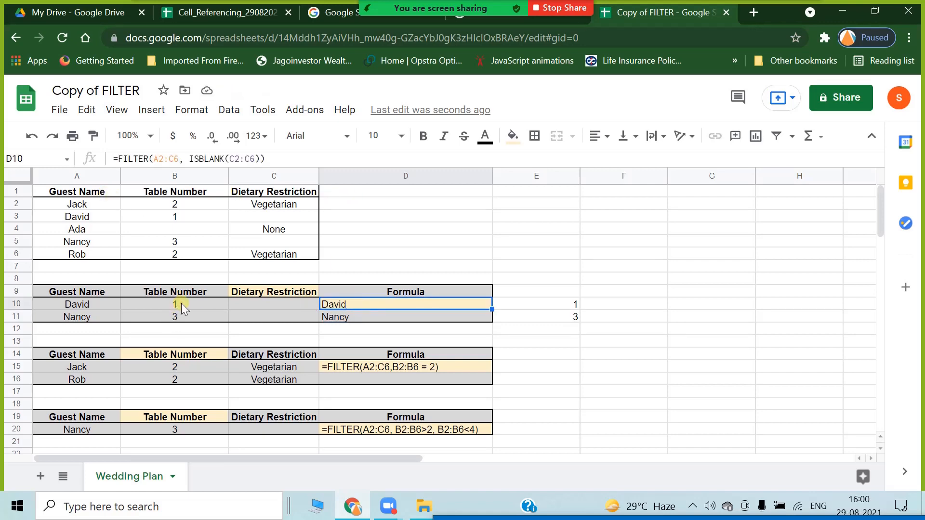
double_click(366, 302)
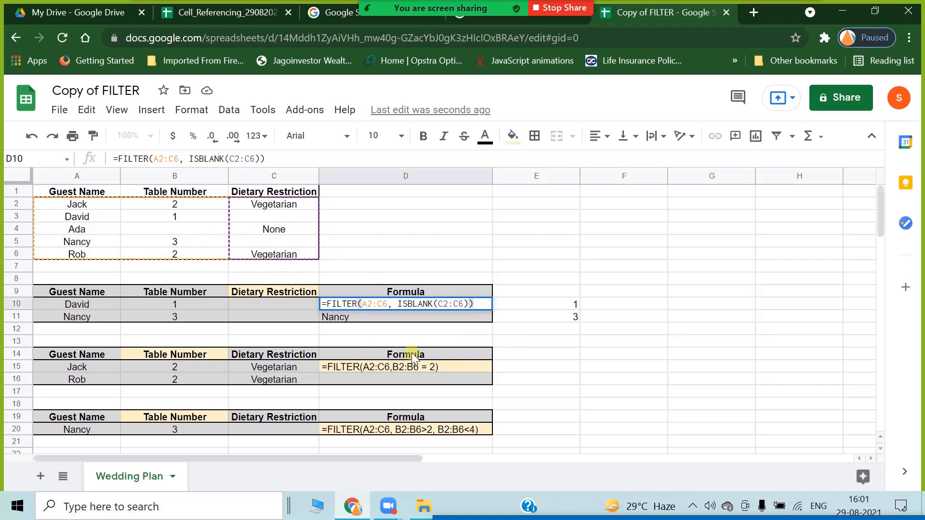
key(Return)
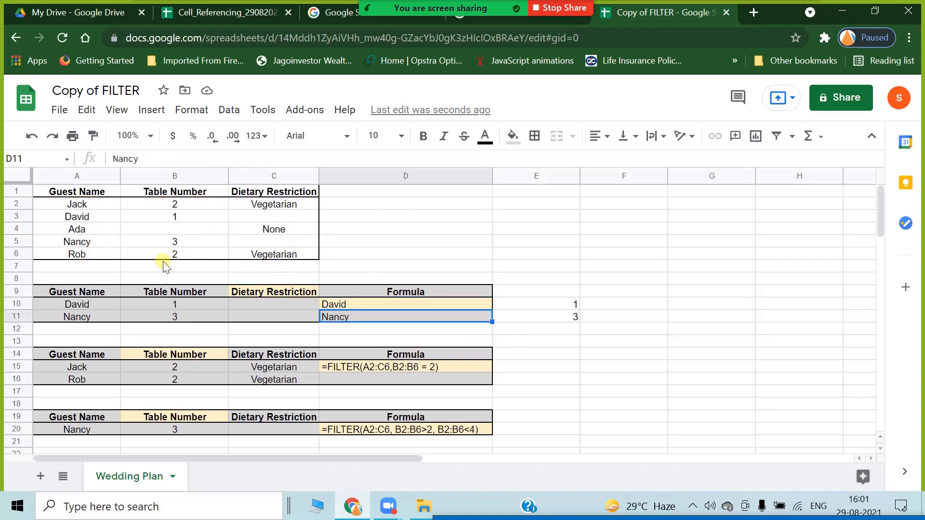
click(94, 218)
click(260, 216)
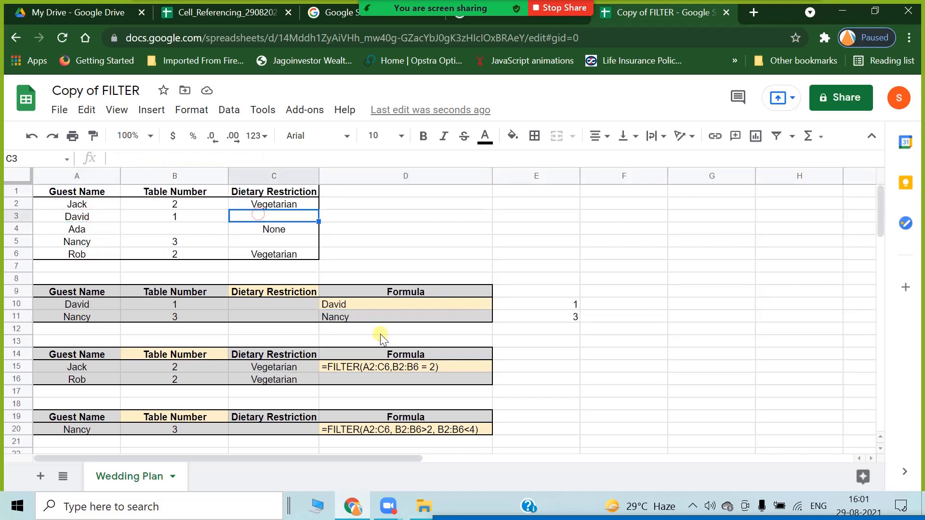
click(369, 318)
click(107, 242)
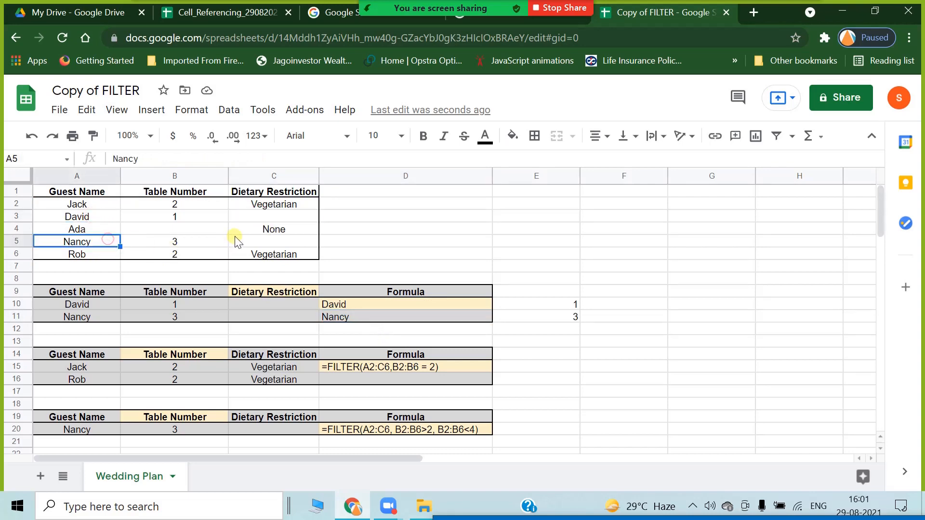
click(248, 240)
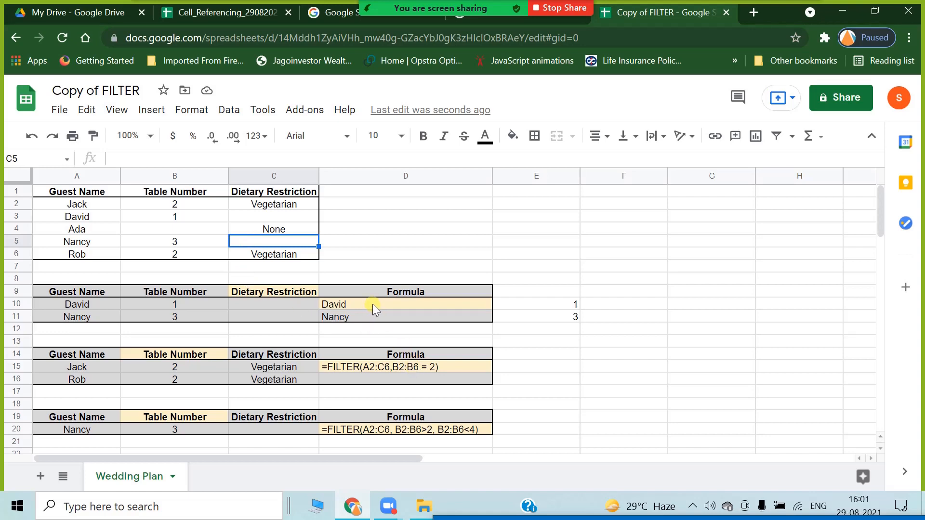
click(86, 217)
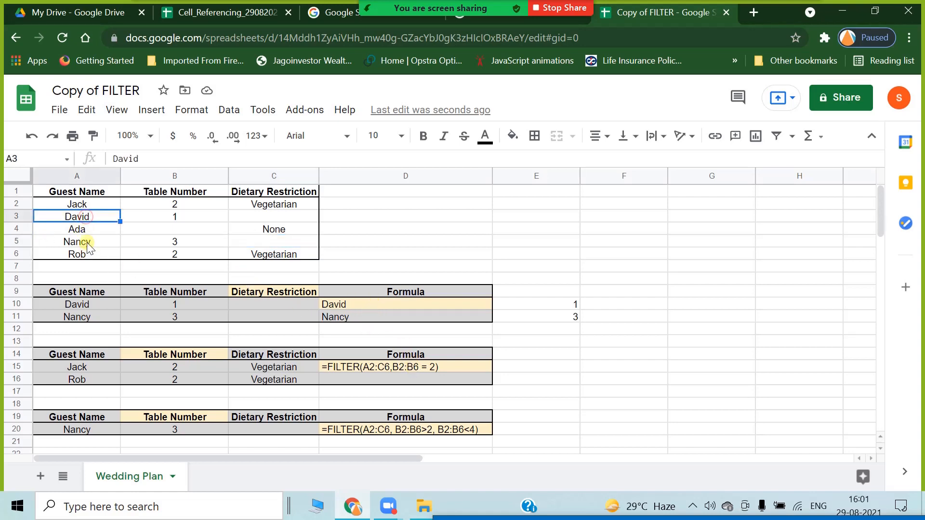
click(87, 242)
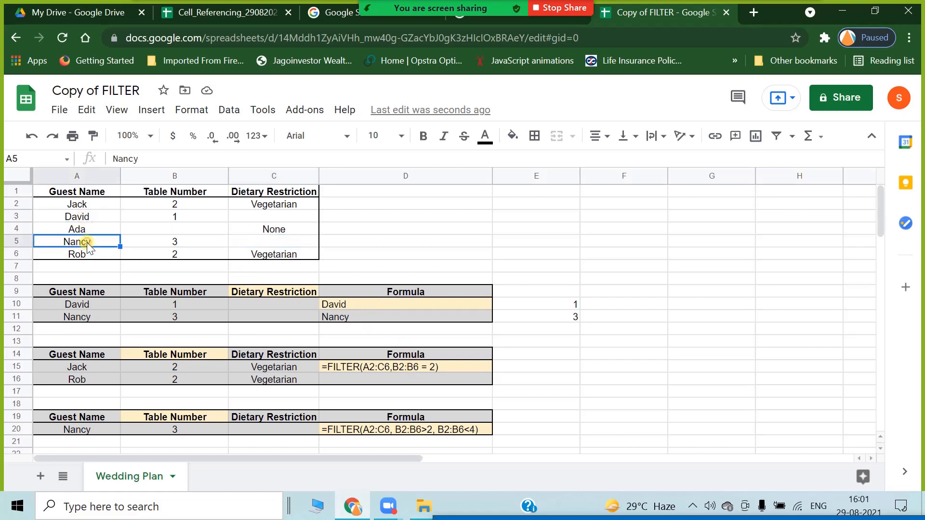
Step: Change the ISBLANK range in the D10 formula to B2:B6 to filter guests without a table number
click(388, 302)
double_click(388, 301)
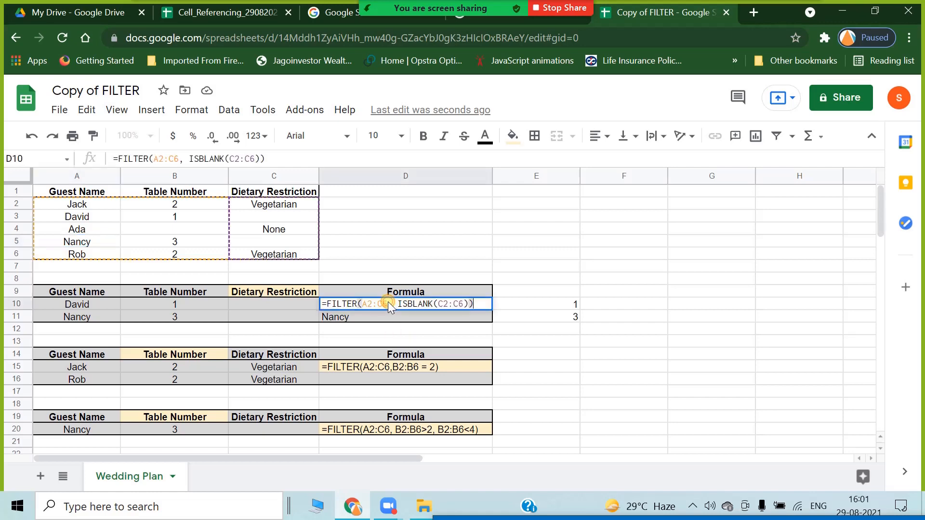
click(438, 305)
key(Delete)
text(b)
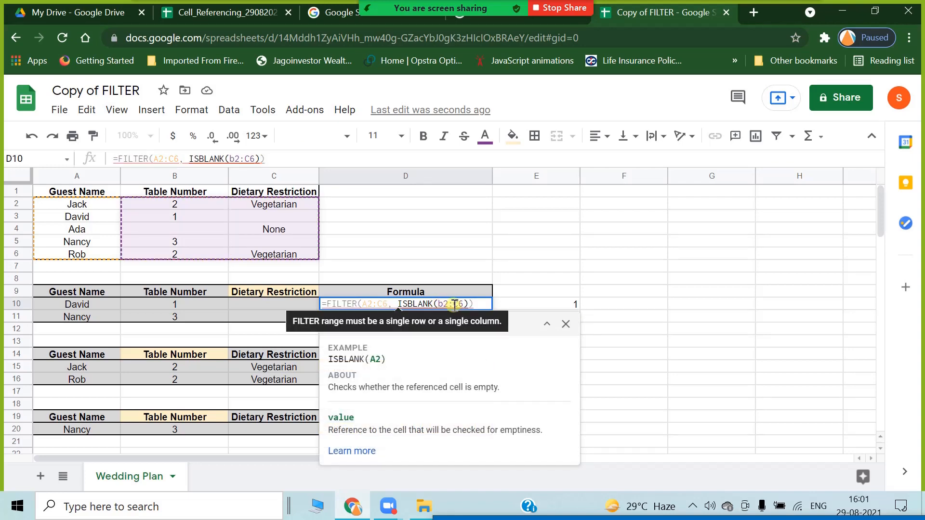
key(Delete)
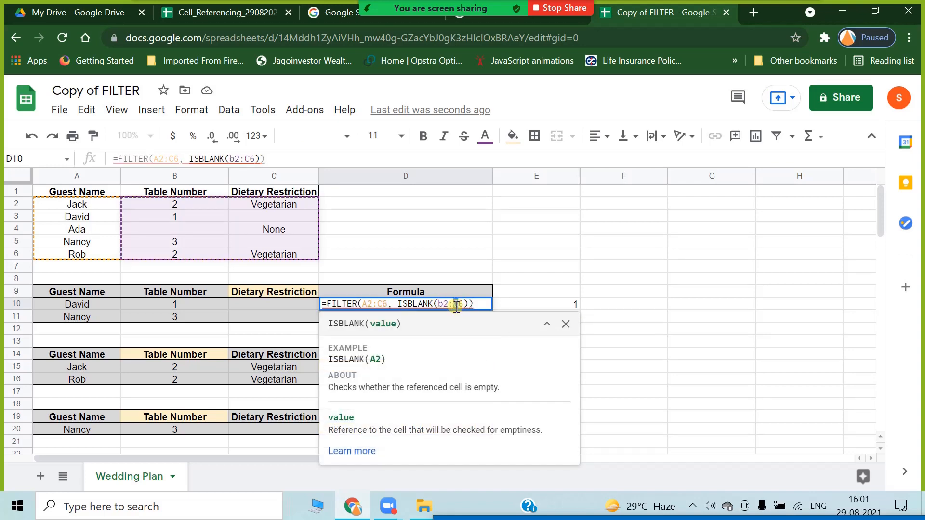
text(b)
key(Return)
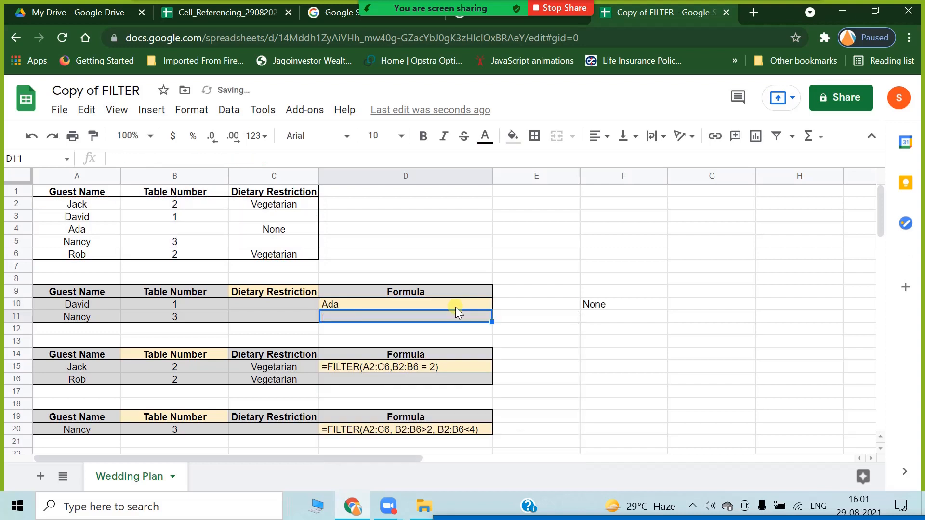
Step: Check the D10 formula's output against the guest row with the blank table number in B4
click(405, 306)
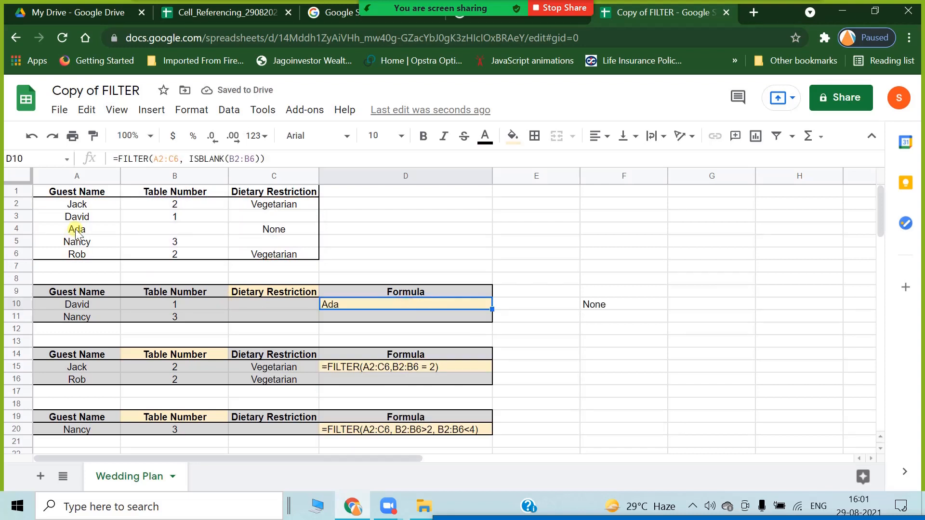
click(116, 229)
click(186, 230)
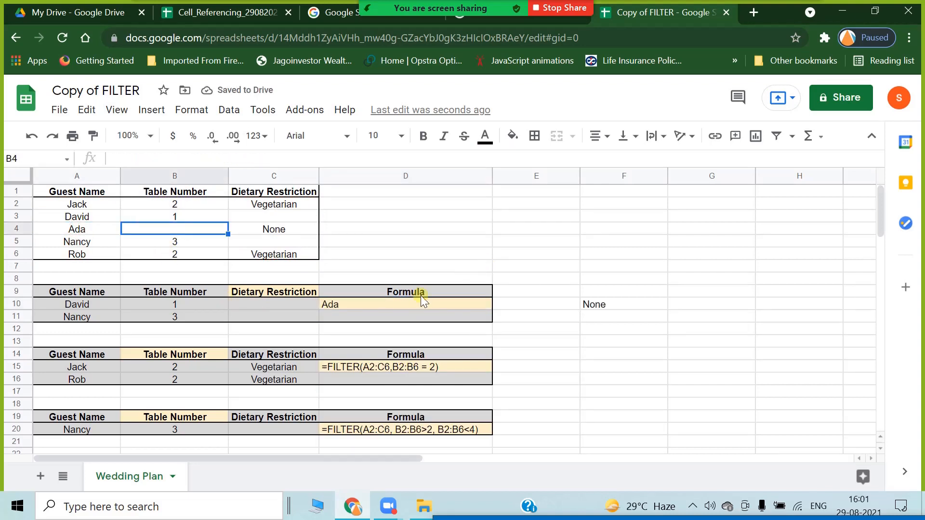
click(402, 306)
click(346, 315)
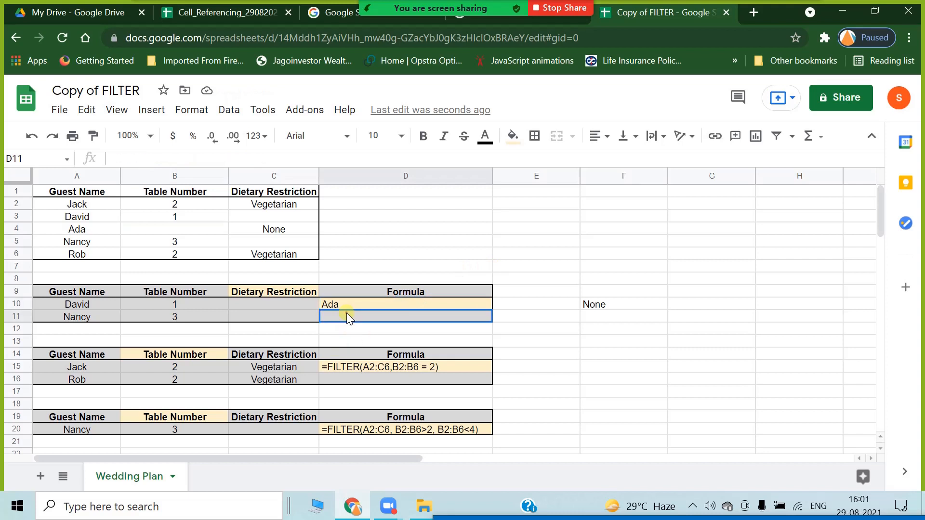
click(352, 305)
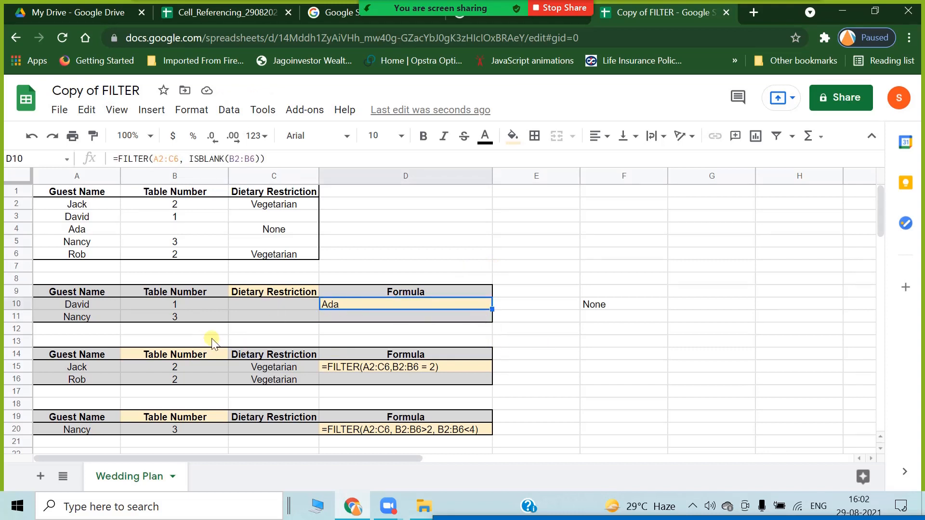
click(548, 373)
click(421, 304)
click(415, 317)
click(419, 307)
click(413, 317)
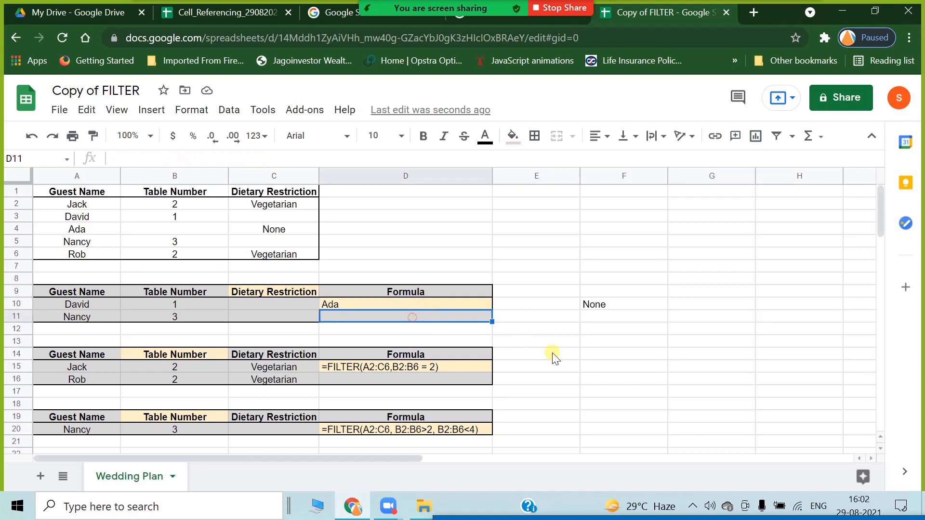
click(552, 358)
click(397, 305)
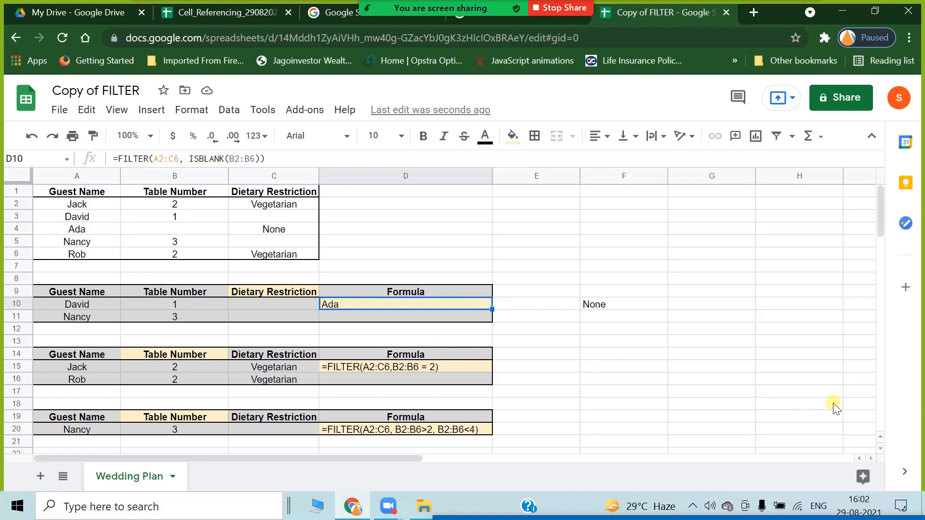
Step: Examine the example FILTER formulas in D15 and D20 that use table number conditions
click(672, 392)
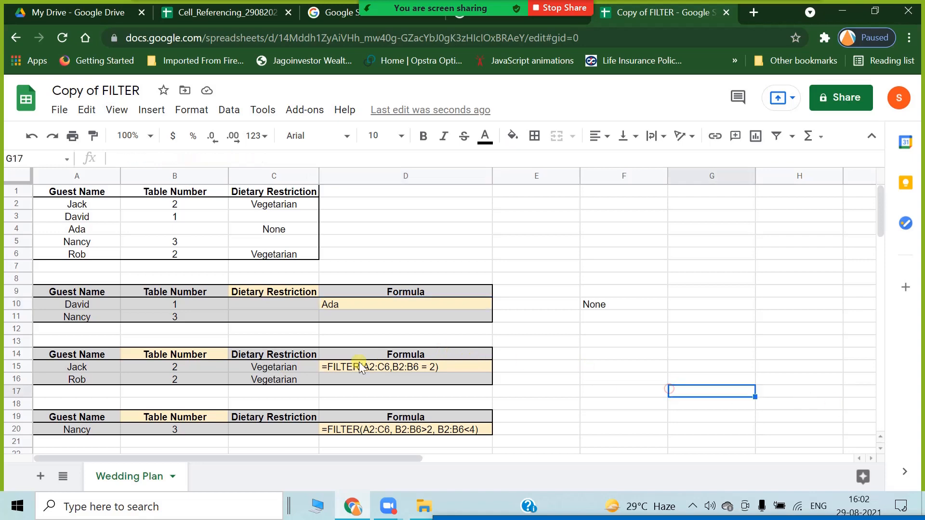
click(152, 366)
click(406, 358)
click(403, 364)
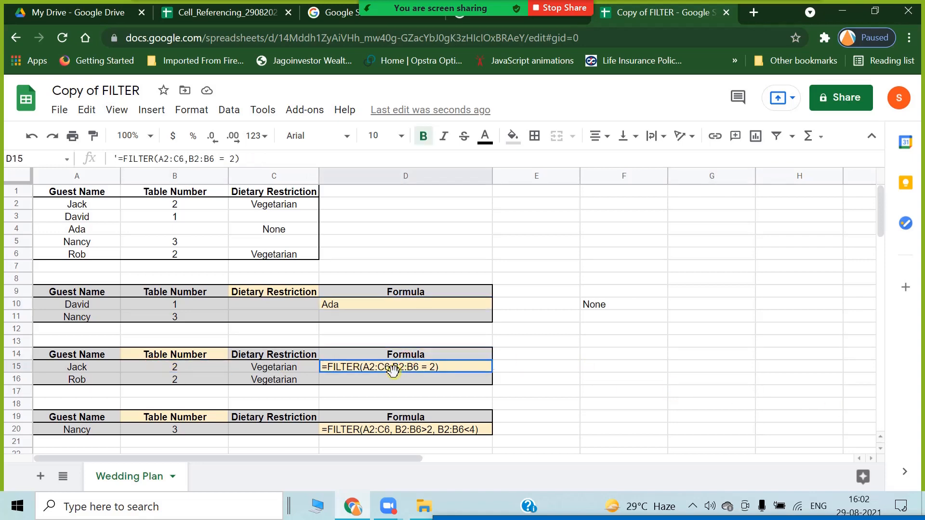
scroll(390, 423, down, 1)
click(396, 394)
scroll(754, 381, up, 1)
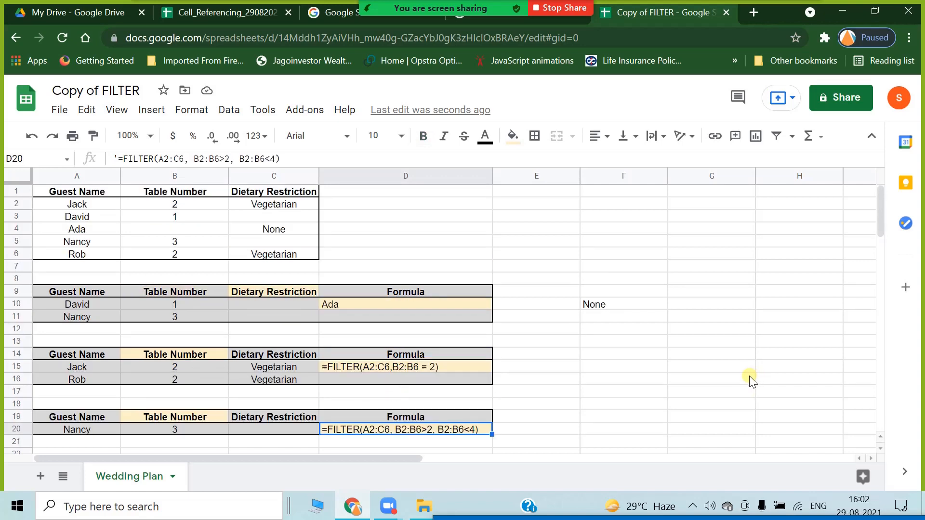
click(605, 519)
drag(606, 519, 549, 340)
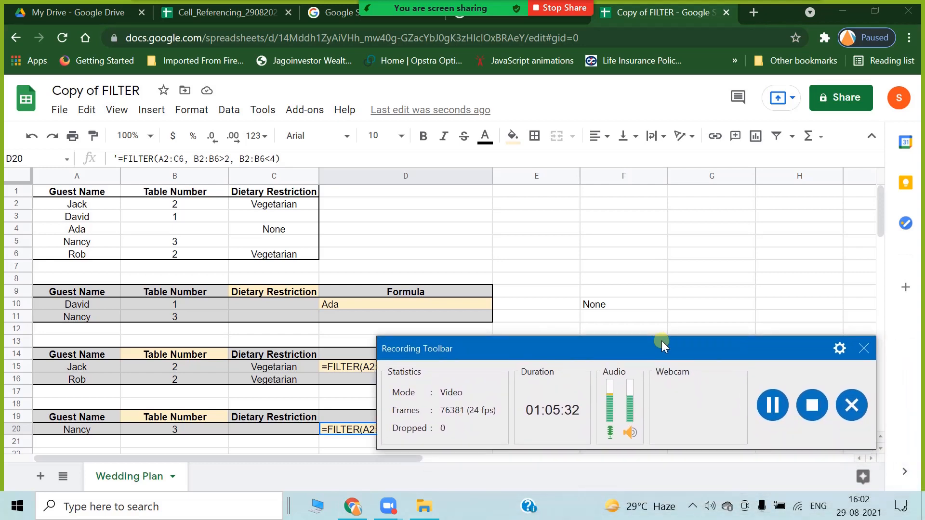